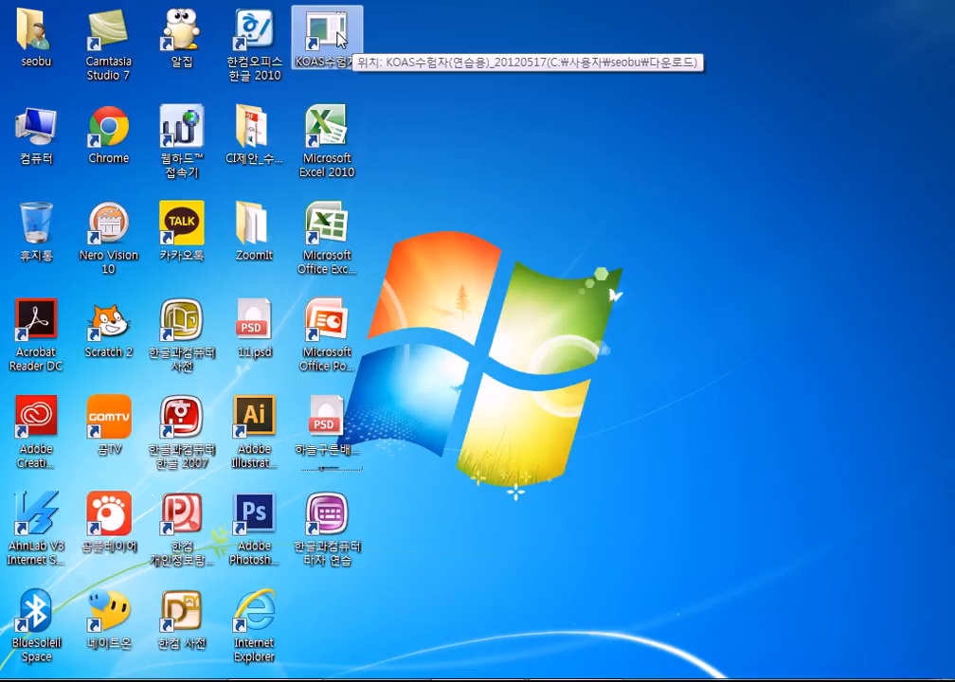
Launch KOAS 수험자, allow it to run, and choose 아래한글 as the exam subject.
{"action": "double_click", "coordinate": [339, 37]}
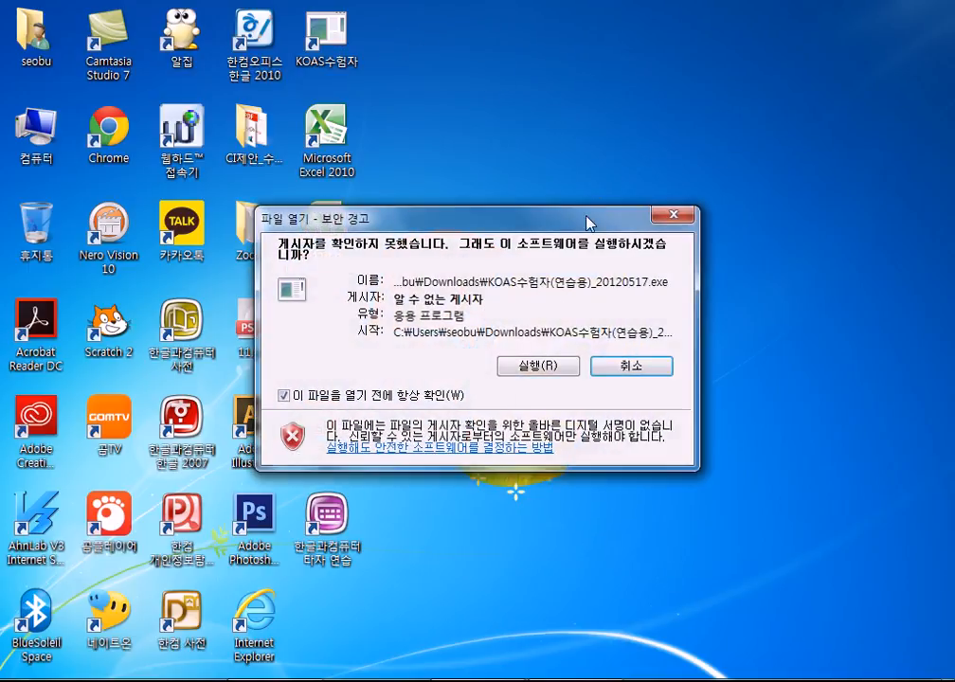
{"action": "left_click", "coordinate": [621, 365]}
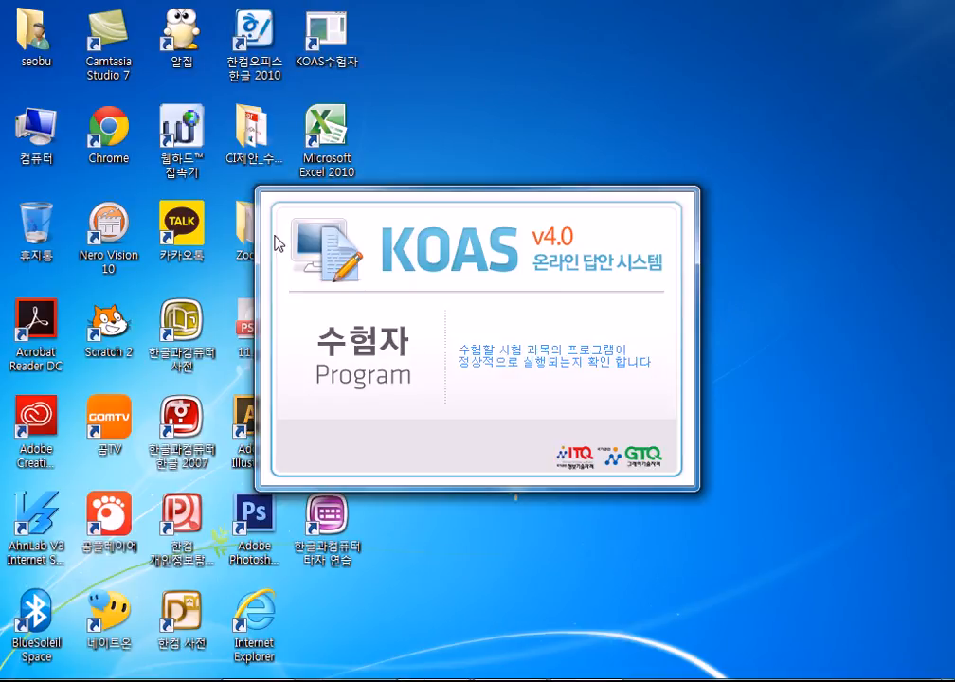
{"action": "left_click_drag", "start_coordinate": [496, 171], "coordinate": [607, 109]}
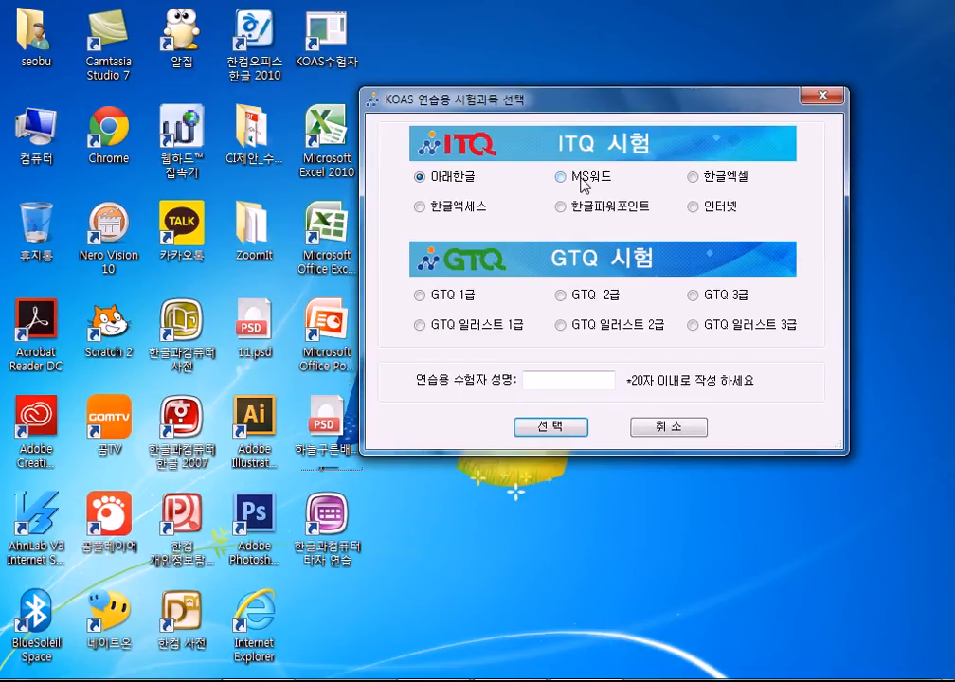
{"action": "left_click", "coordinate": [702, 183]}
{"action": "left_click", "coordinate": [471, 180]}
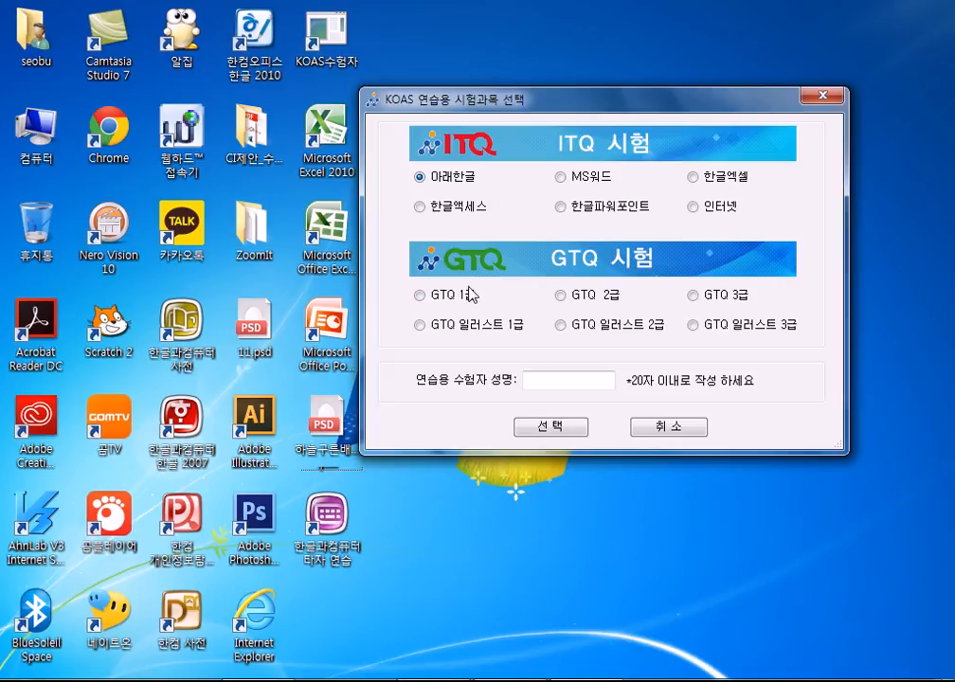
Enter the candidate's name in Korean and confirm the subject selection.
{"action": "left_click", "coordinate": [527, 387]}
{"action": "type", "text": "데wl"}
{"action": "key", "text": "BackSpace"}
{"action": "key", "text": "BackSpace"}
{"action": "key", "text": "BackSpace"}
{"action": "key", "text": "BackSpace"}
{"action": "key", "text": "Hangul"}
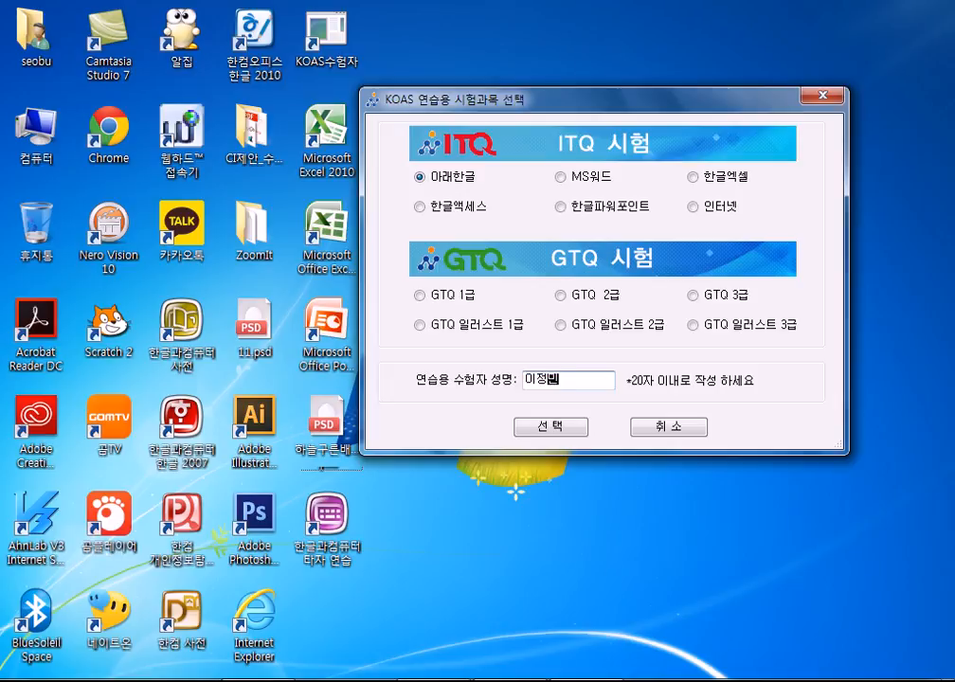
{"action": "left_click", "coordinate": [571, 433]}
Enter the candidate's exam number, confirm it, and accept version 4.01 in 수험자 버전 선택.
{"action": "left_click_drag", "start_coordinate": [506, 229], "coordinate": [636, 151]}
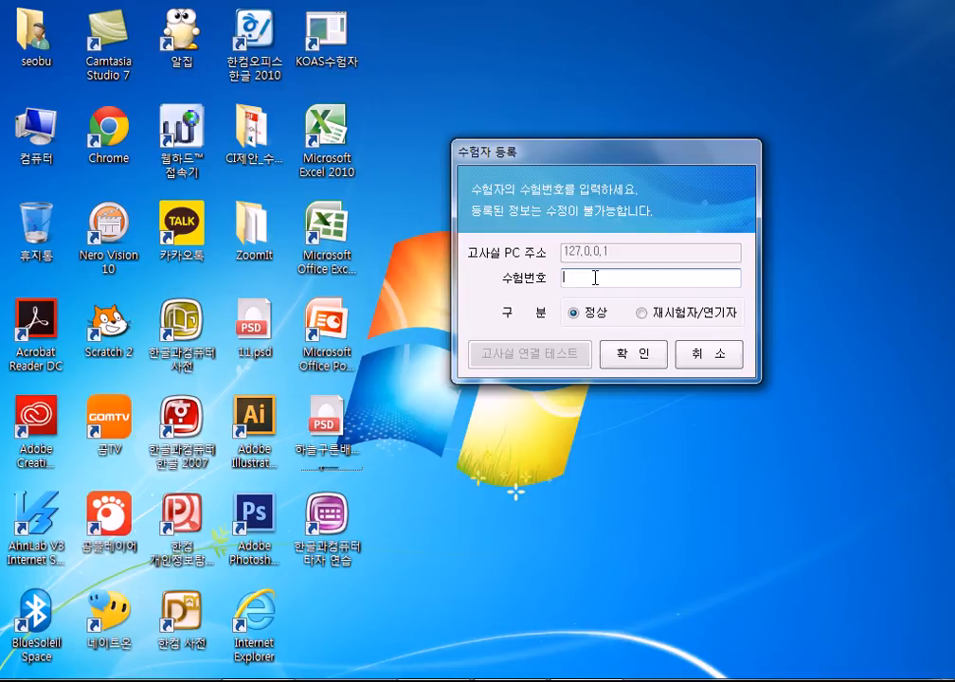
{"action": "left_click", "coordinate": [639, 360]}
{"action": "left_click", "coordinate": [451, 432]}
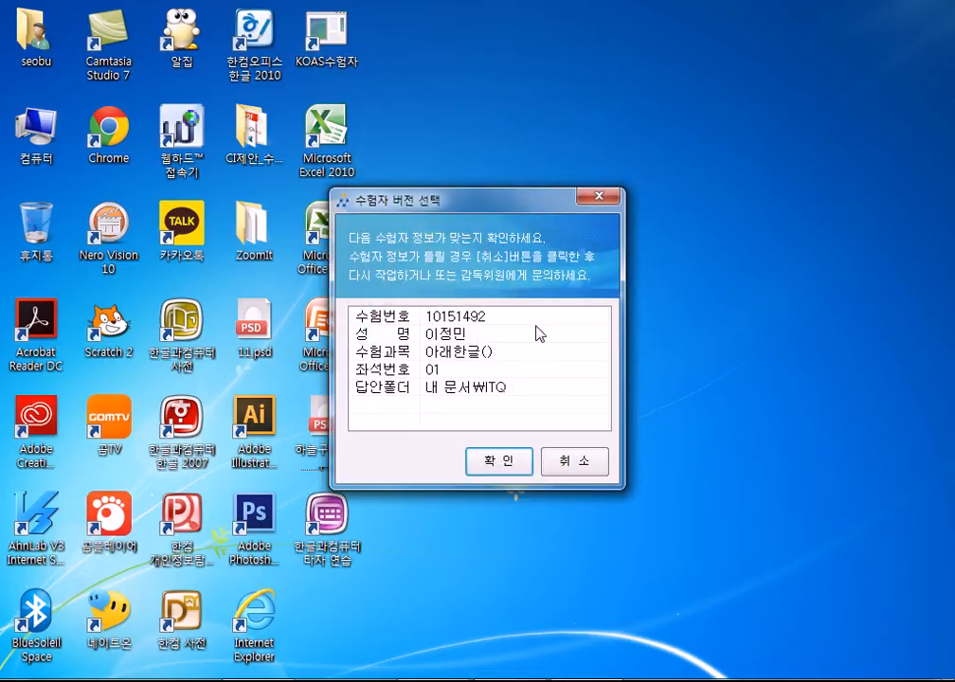
{"action": "left_click", "coordinate": [501, 463]}
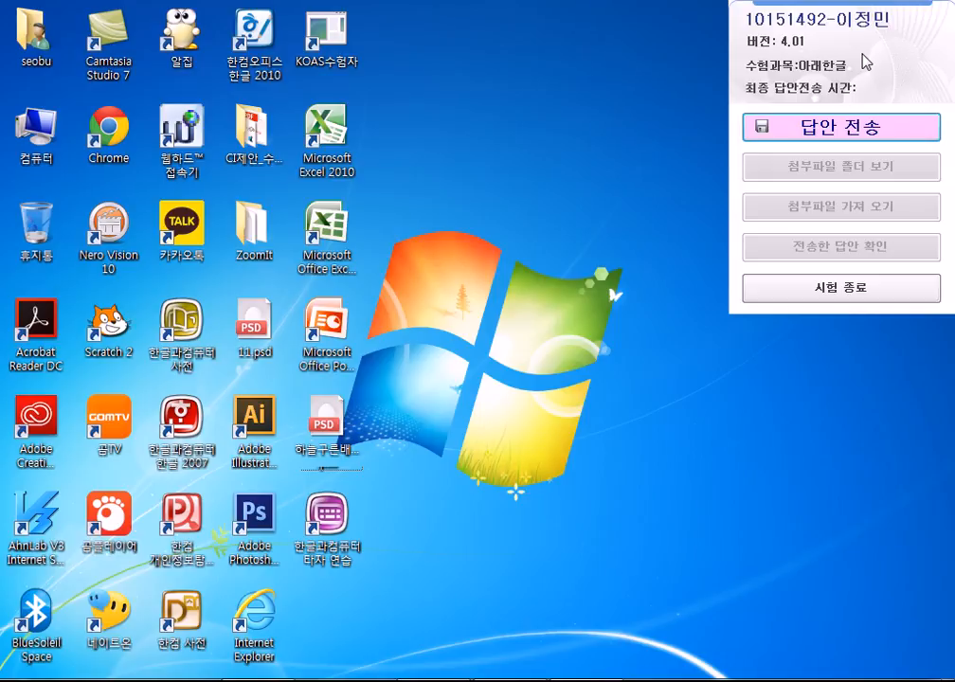
Close 한글 2007 and launch 한글과컴퓨터 기본 설정 from the 한글과컴퓨터 한글 2007 Start menu folder.
{"action": "double_click", "coordinate": [187, 437]}
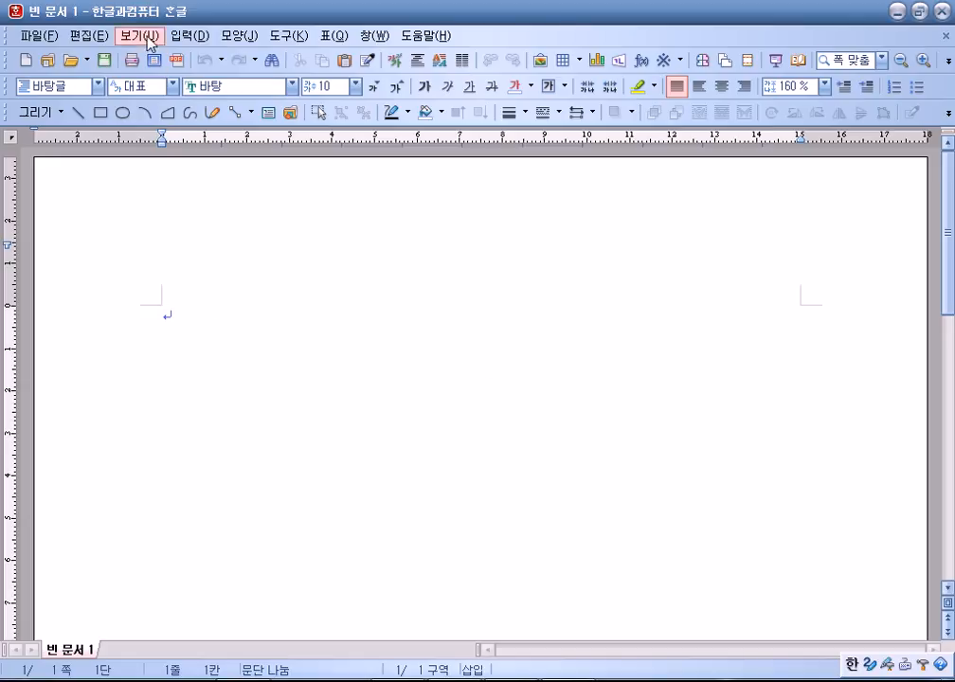
{"action": "left_click", "coordinate": [941, 11]}
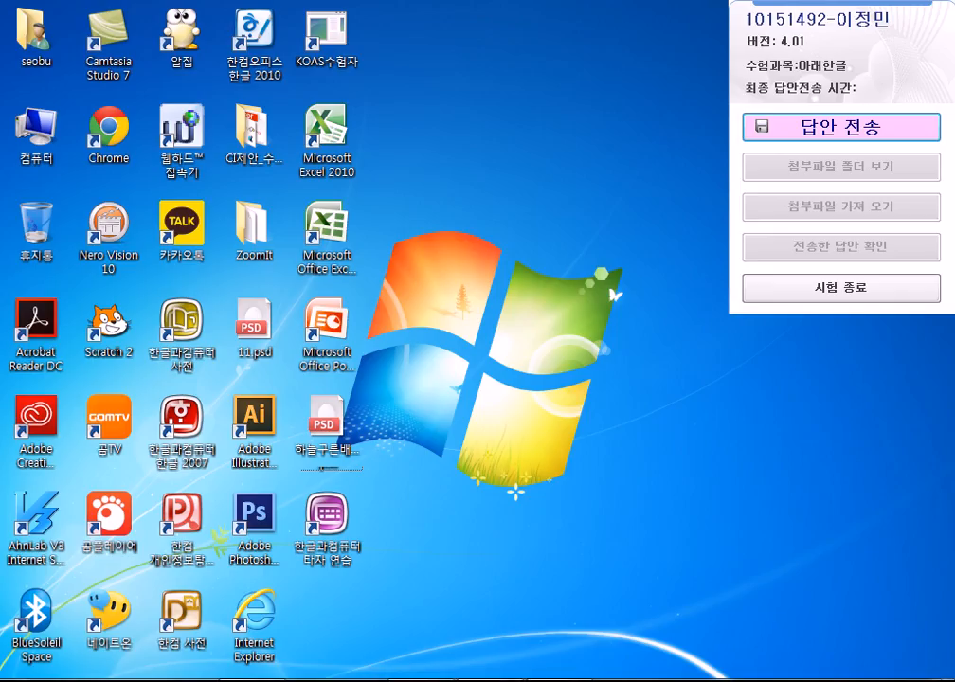
{"action": "left_click", "coordinate": [24, 679]}
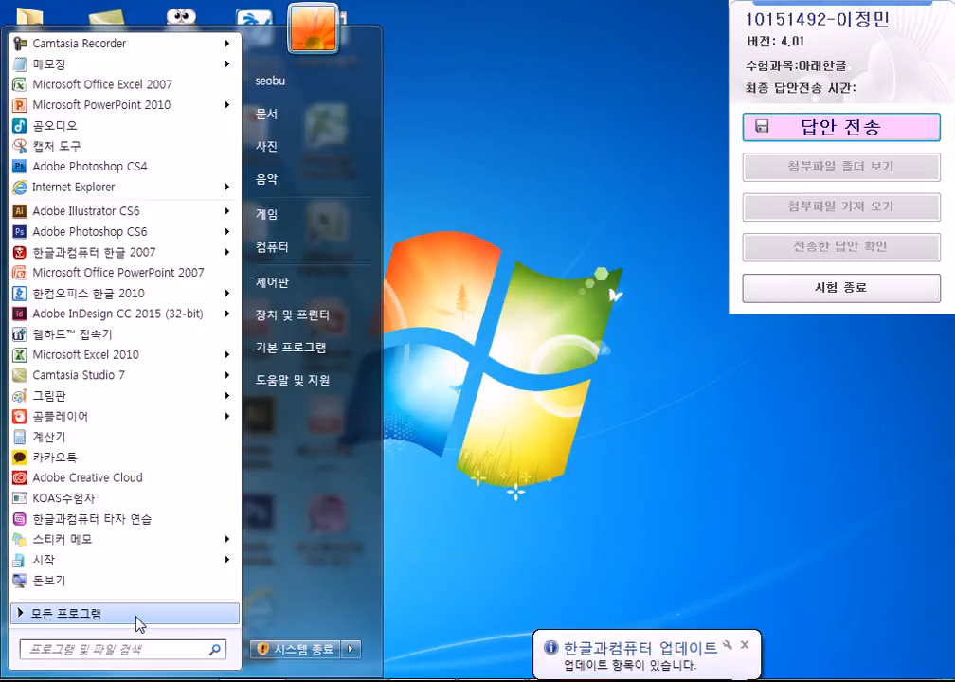
{"action": "left_click", "coordinate": [139, 623]}
{"action": "scroll", "coordinate": [137, 586], "scroll_direction": "down", "scroll_amount": 8}
{"action": "scroll", "coordinate": [142, 582], "scroll_direction": "down", "scroll_amount": 2}
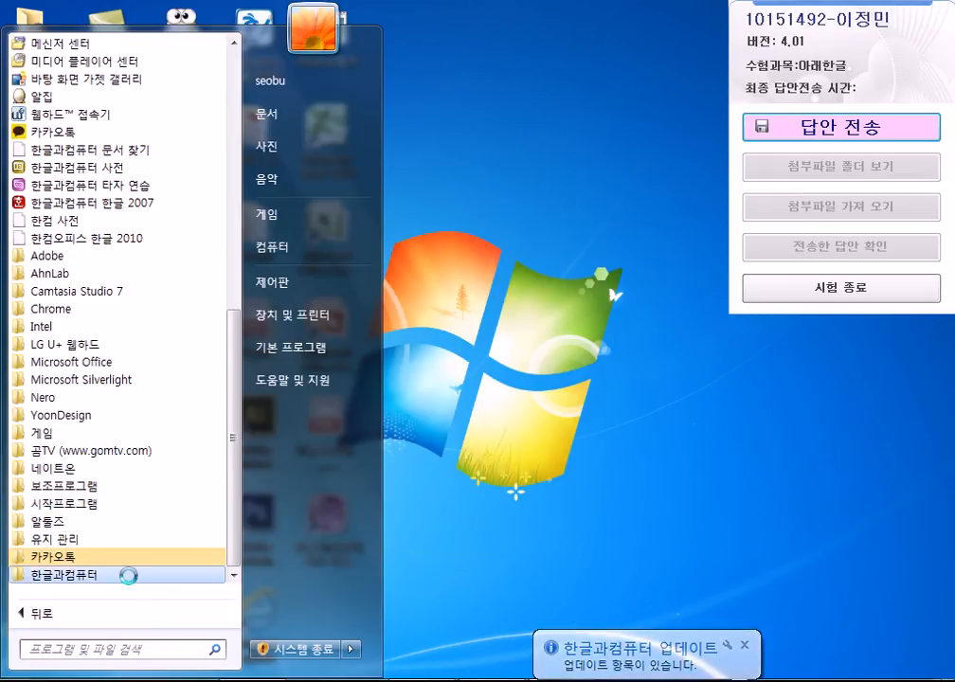
{"action": "left_click", "coordinate": [132, 582]}
{"action": "left_click", "coordinate": [135, 557]}
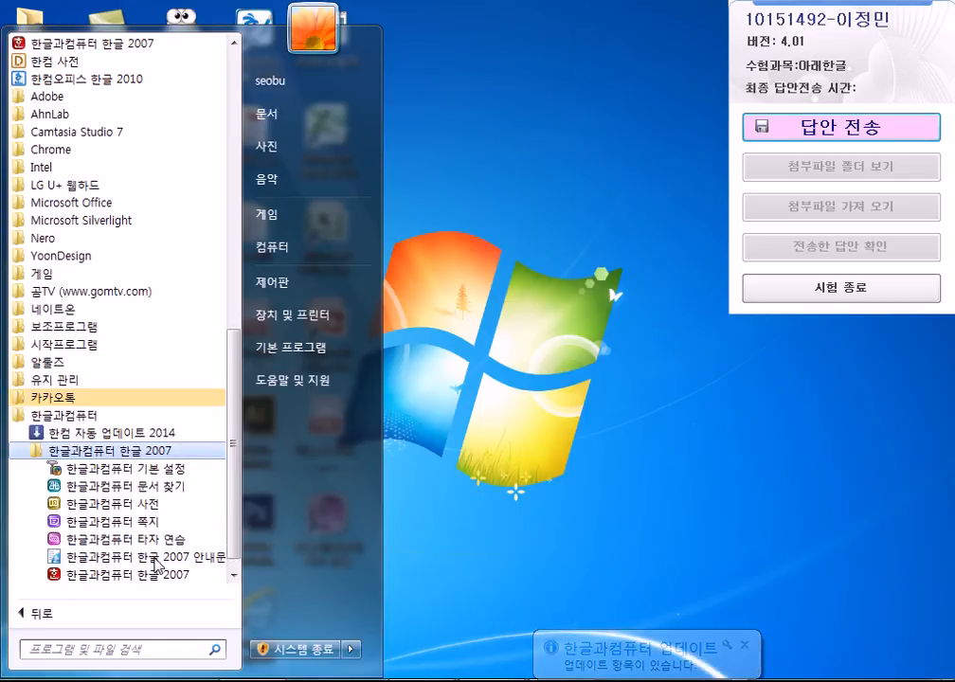
{"action": "scroll", "coordinate": [154, 560], "scroll_direction": "down", "scroll_amount": 1}
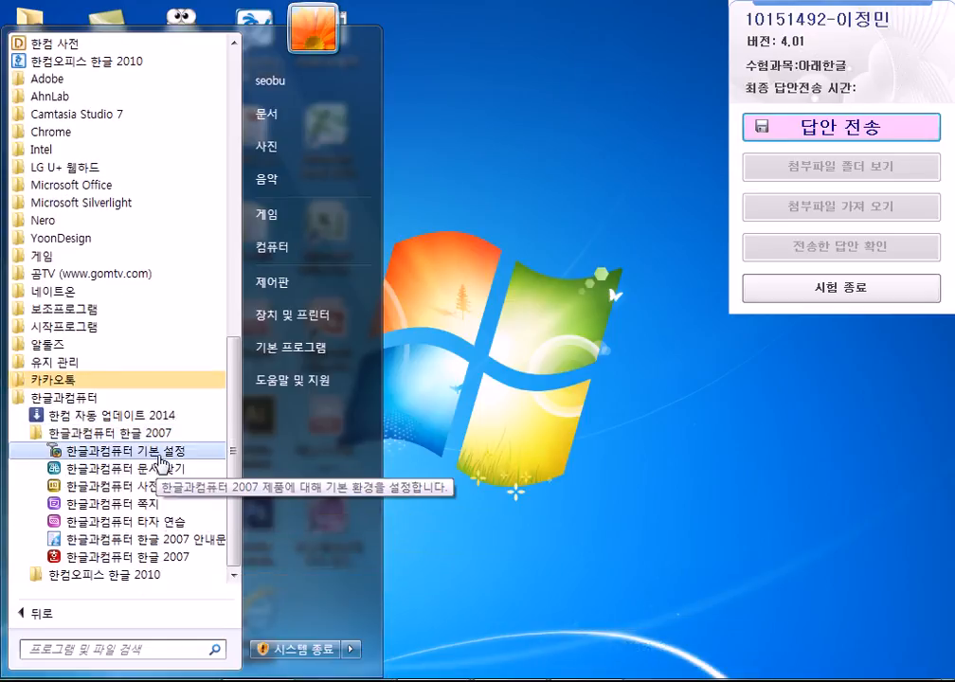
{"action": "left_click", "coordinate": [162, 462]}
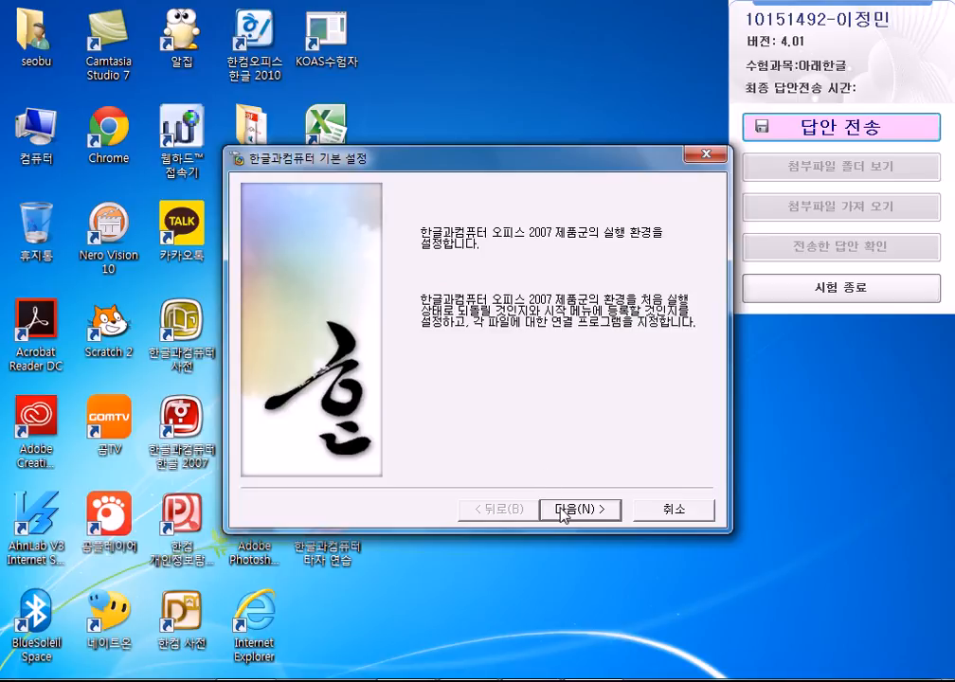
Check 한글 2007을 처음 실행 상태로 되돌림 and finish the setup wizard.
{"action": "left_click", "coordinate": [564, 511]}
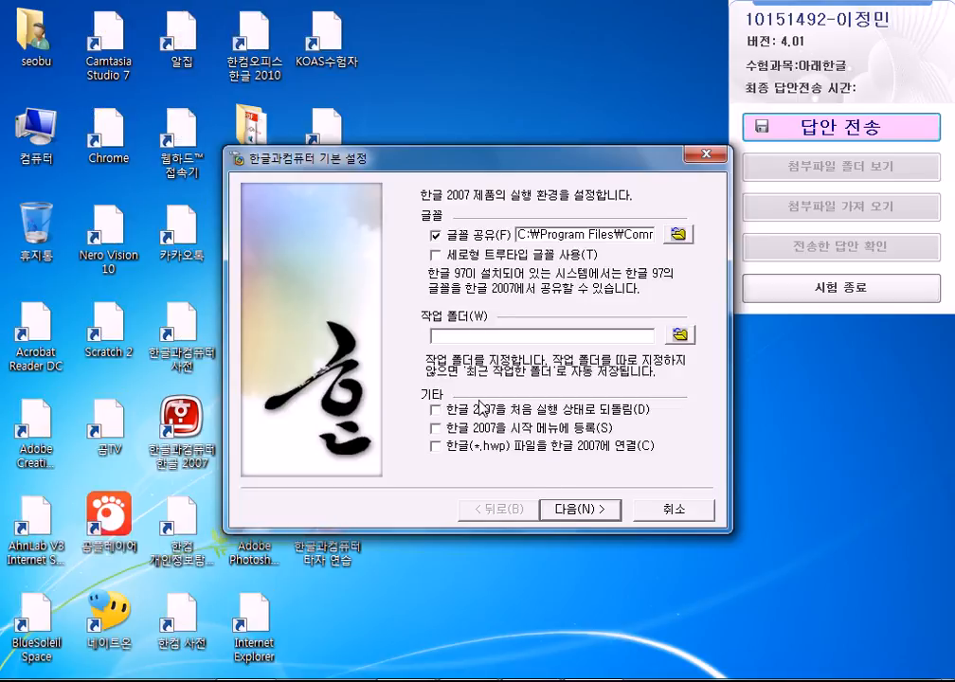
{"action": "left_click", "coordinate": [435, 409]}
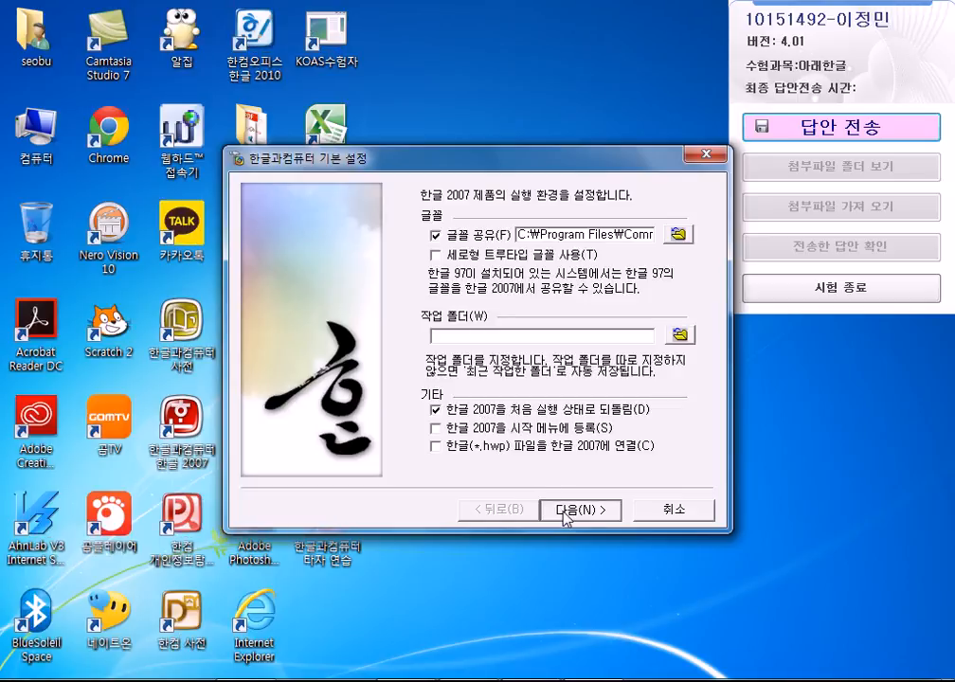
{"action": "left_click", "coordinate": [565, 511]}
{"action": "left_click", "coordinate": [571, 515]}
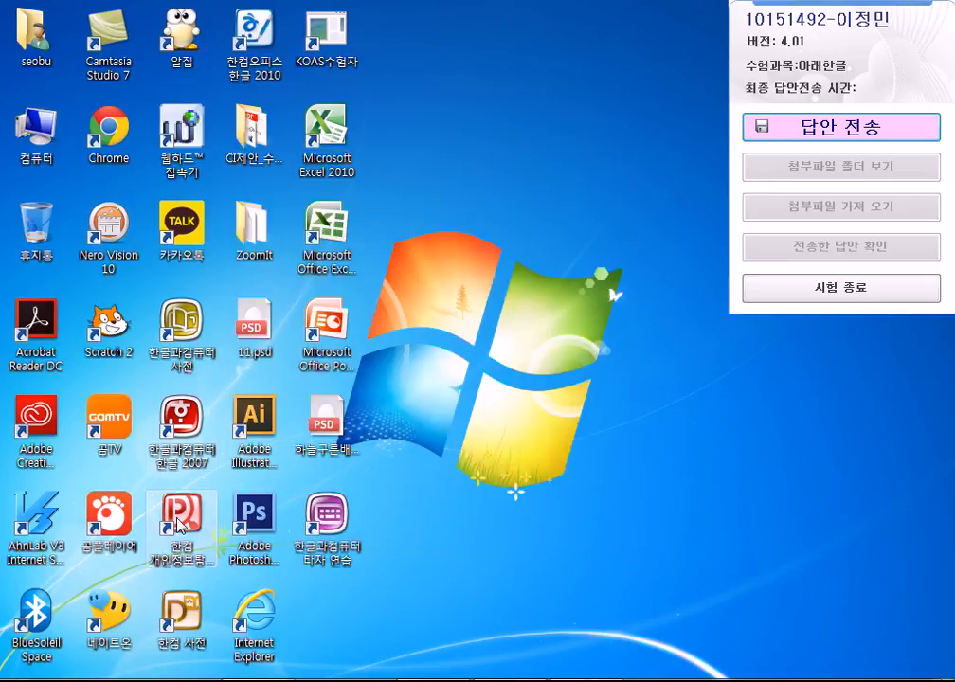
Launch 한글 2007 and save the blank document in the ITQ folder as exam number-candidate name.
{"action": "double_click", "coordinate": [181, 422]}
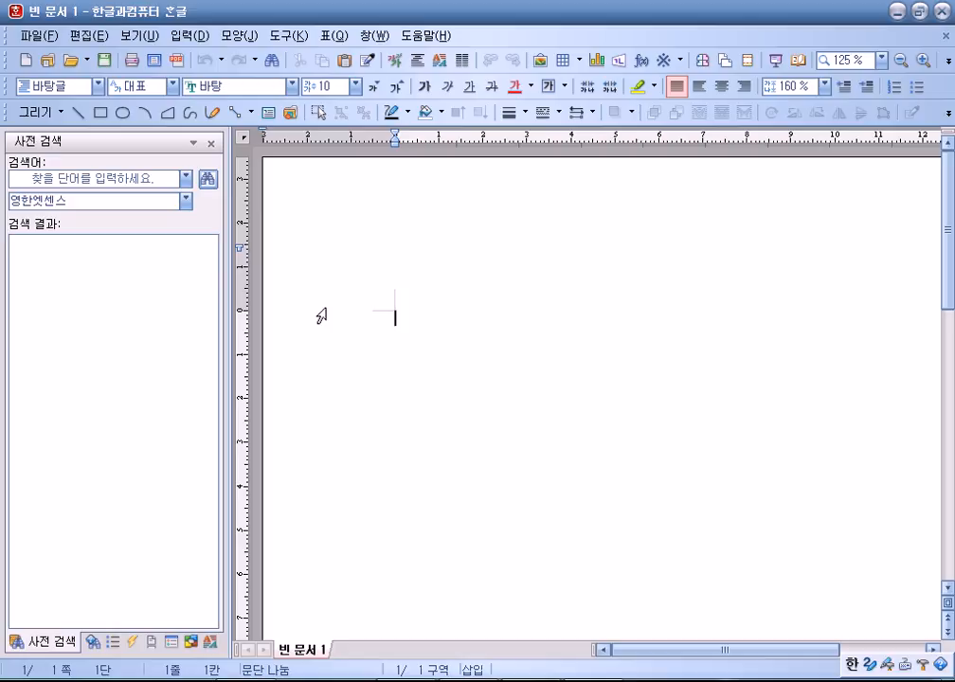
{"action": "left_click", "coordinate": [31, 36]}
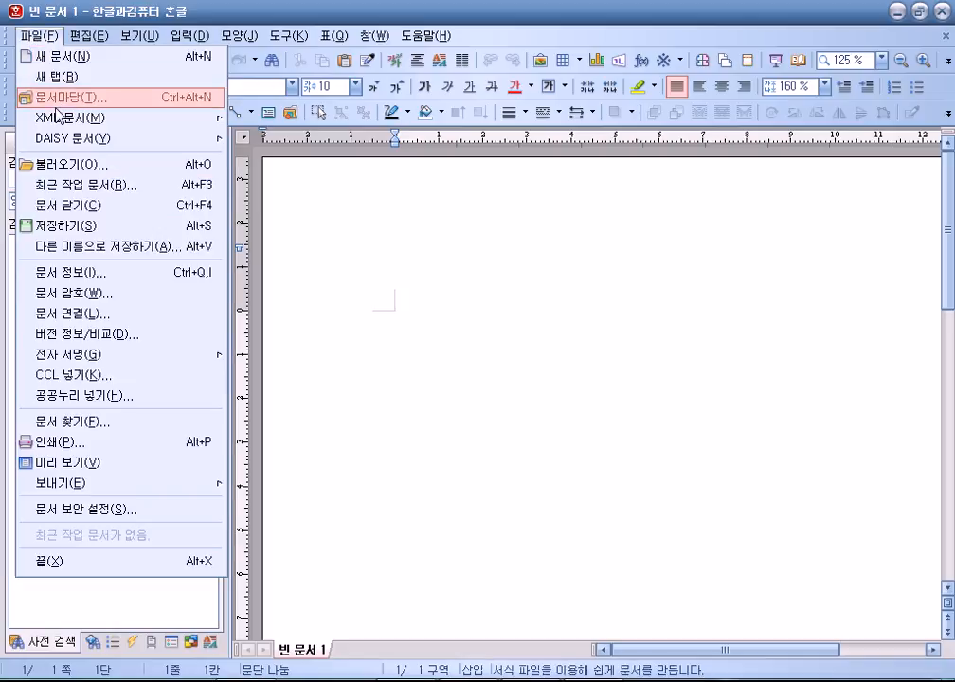
{"action": "left_click", "coordinate": [63, 225]}
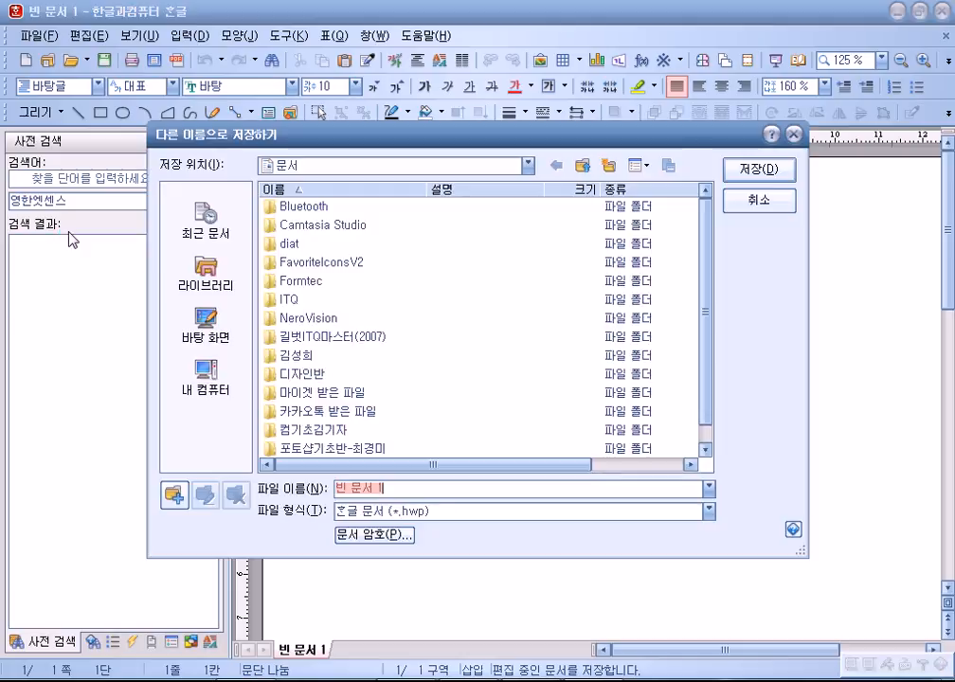
{"action": "double_click", "coordinate": [275, 301]}
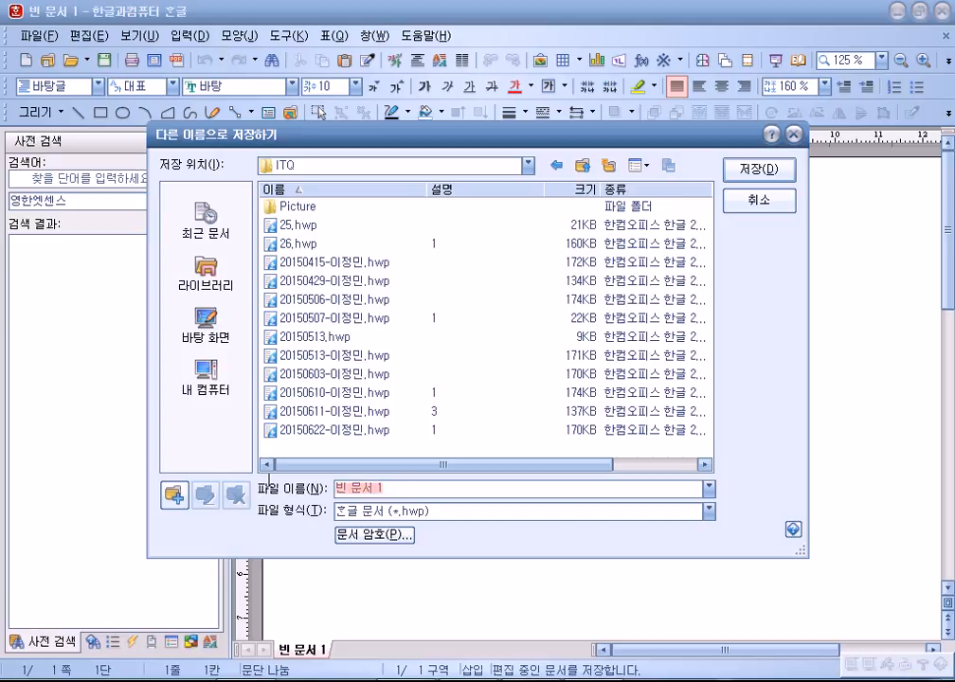
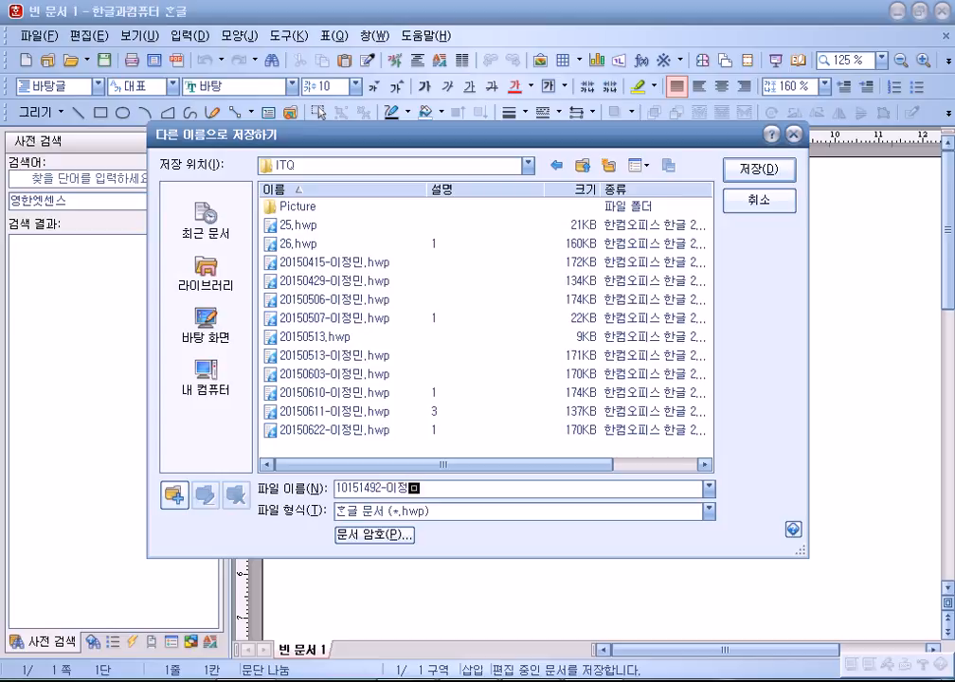
{"action": "key", "text": "Return"}
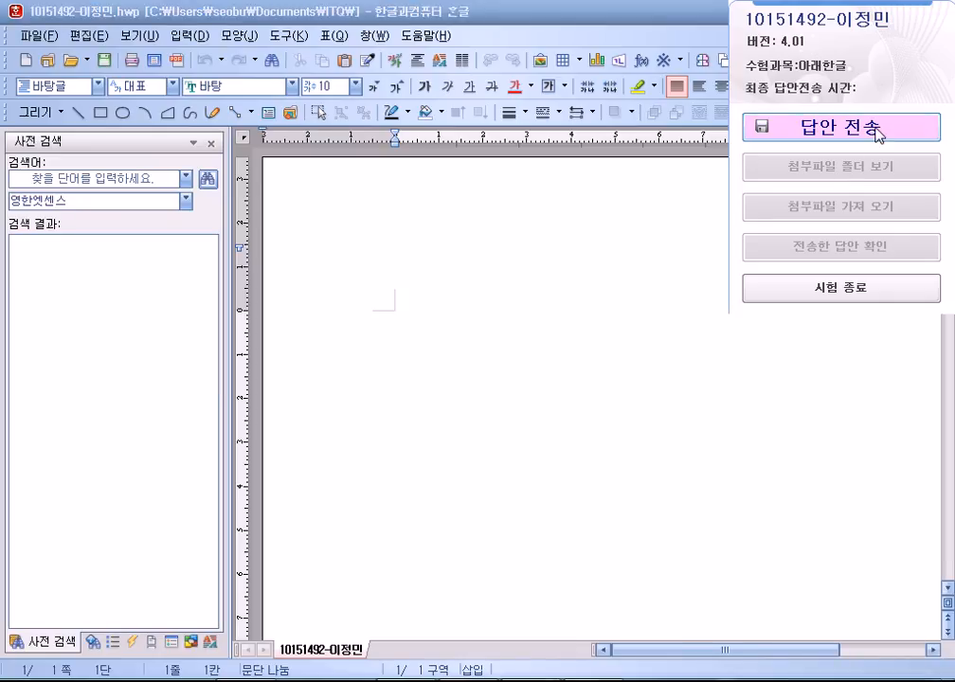
Send the answer file via 답안 전송, dismiss the success message, and close the window.
{"action": "left_click", "coordinate": [880, 133]}
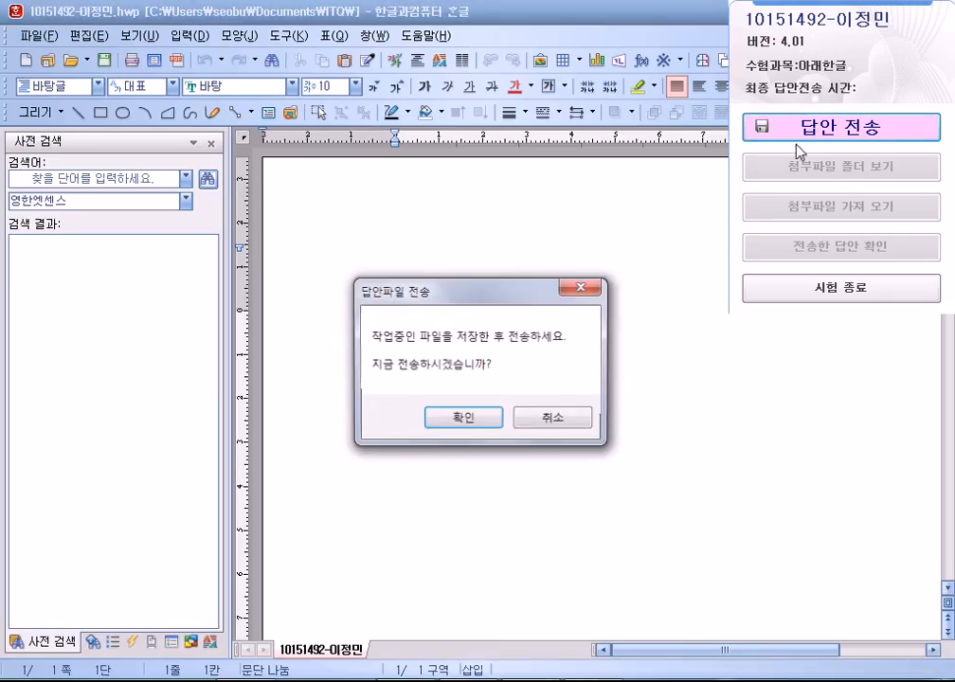
{"action": "left_click", "coordinate": [476, 422]}
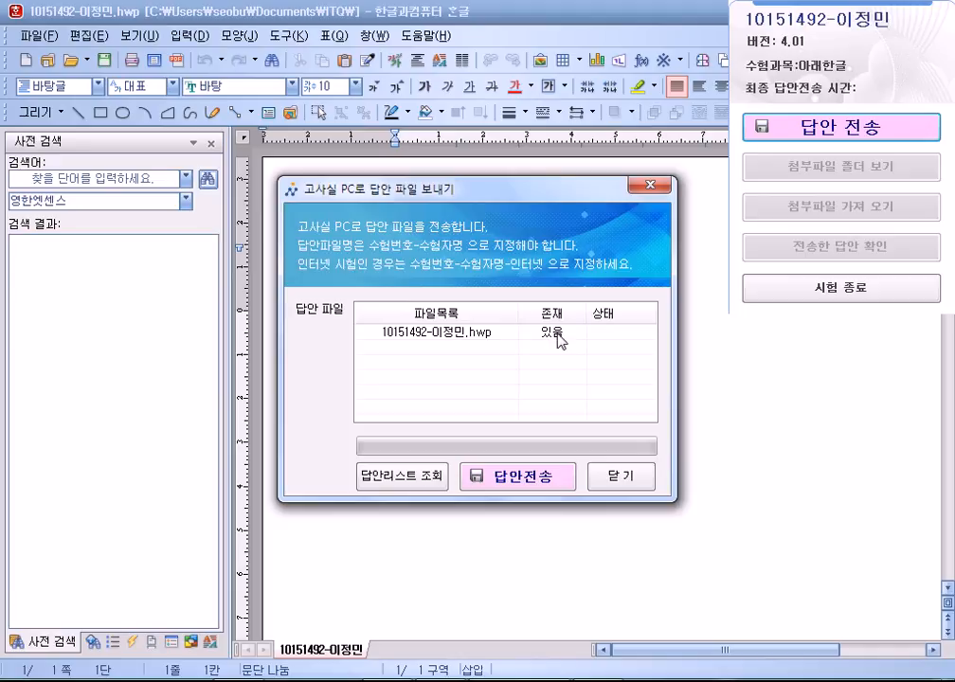
{"action": "left_click", "coordinate": [502, 481]}
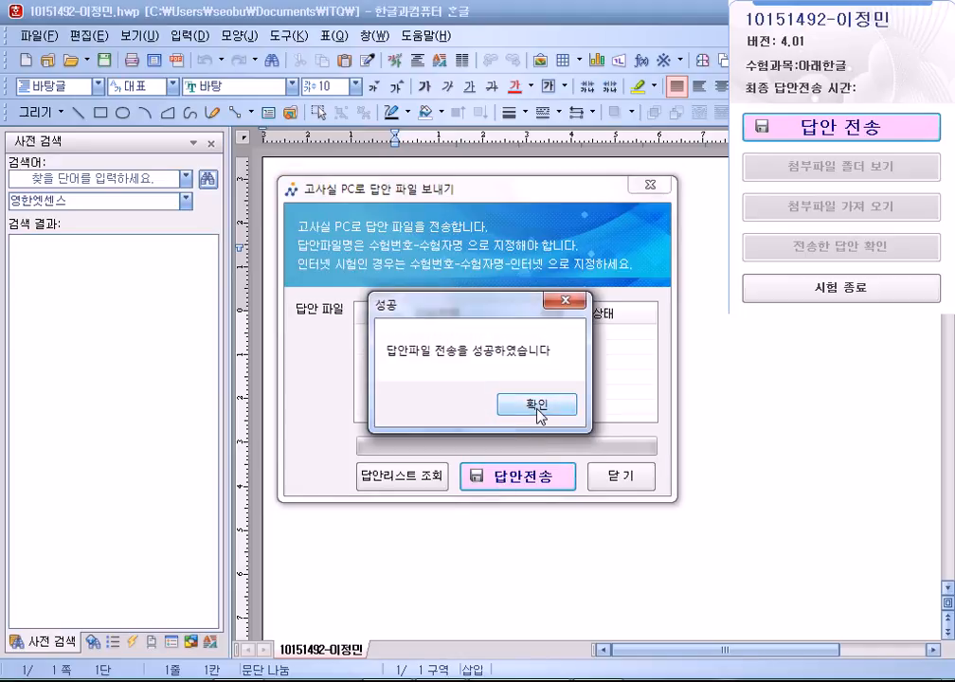
{"action": "left_click", "coordinate": [544, 402]}
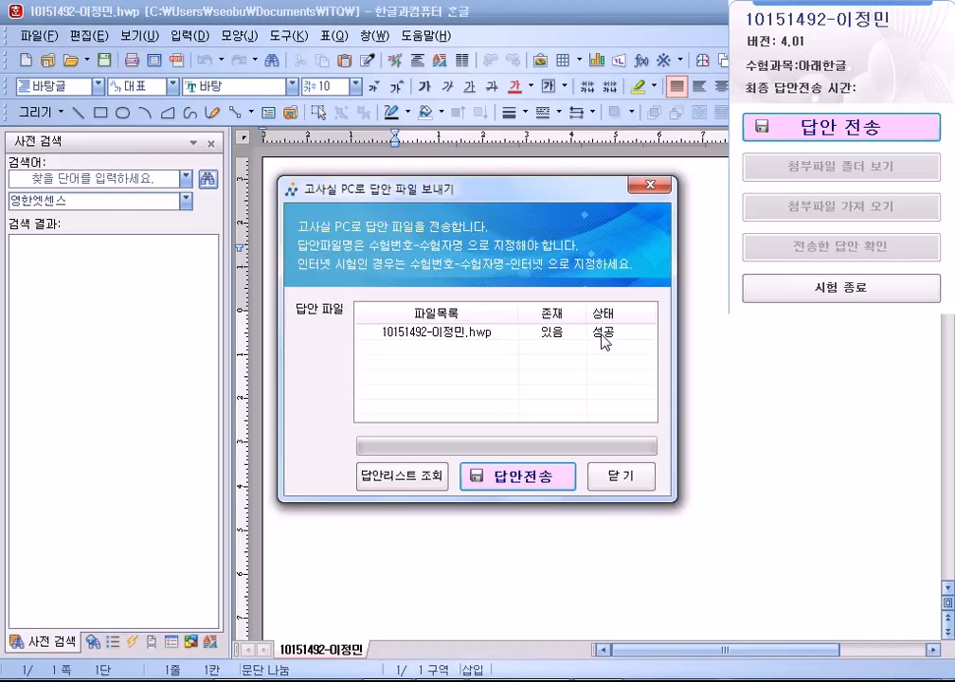
{"action": "left_click", "coordinate": [620, 480]}
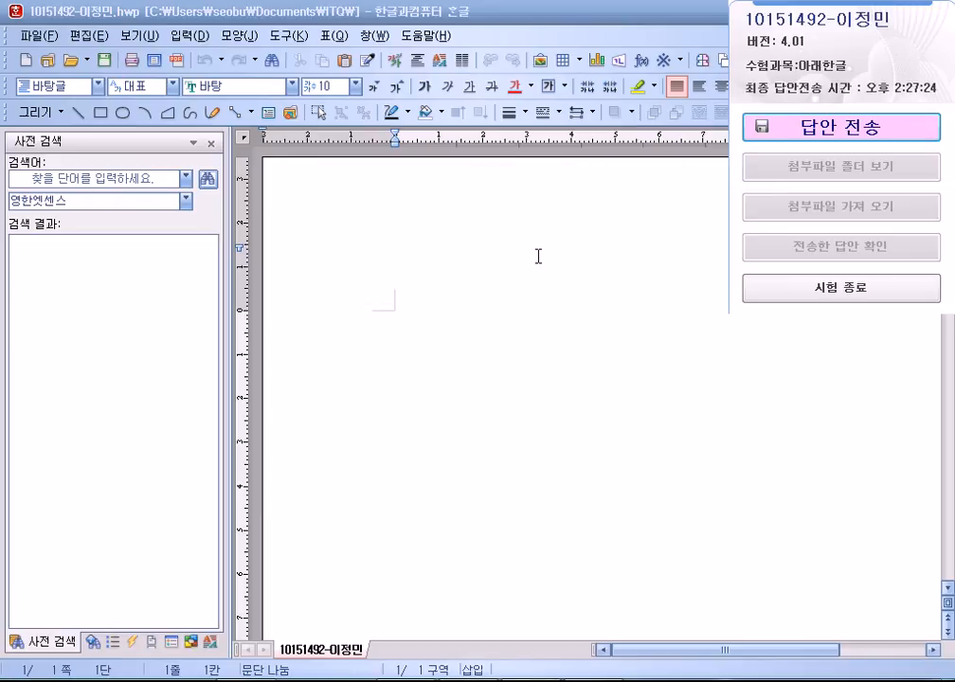
Bring the blank answer document to the front and set the zoom to 쪽 맞춤.
{"action": "left_click", "coordinate": [387, 288]}
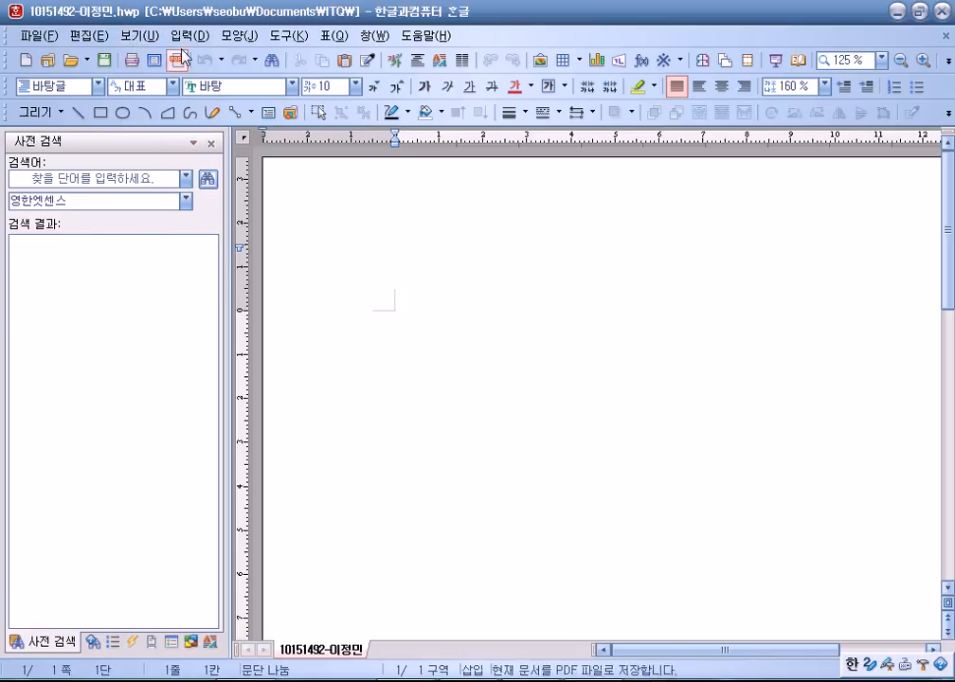
{"action": "left_click", "coordinate": [140, 37]}
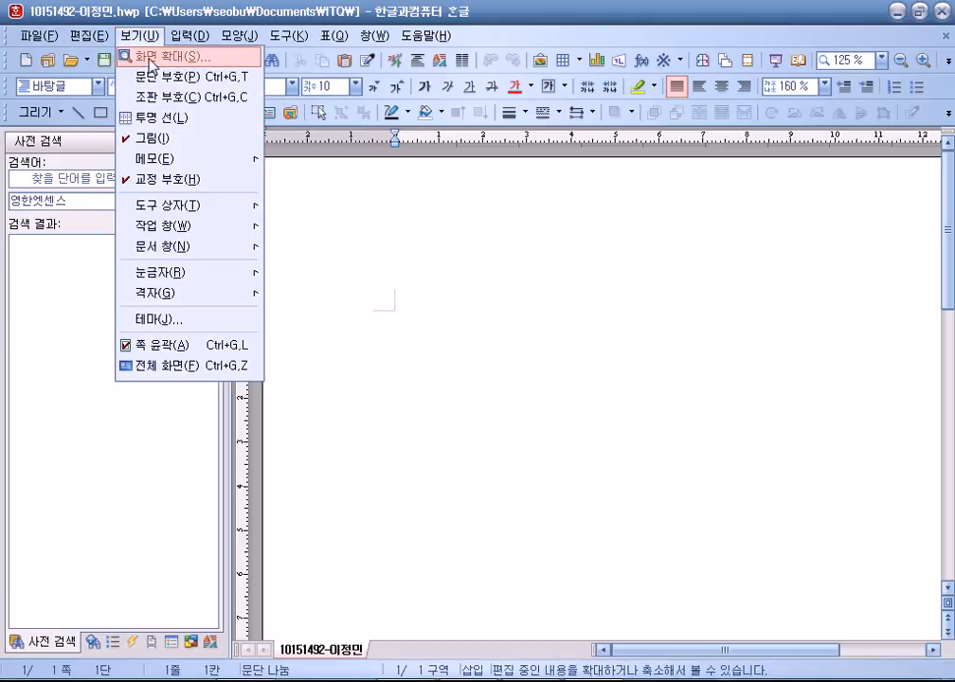
{"action": "left_click", "coordinate": [885, 60]}
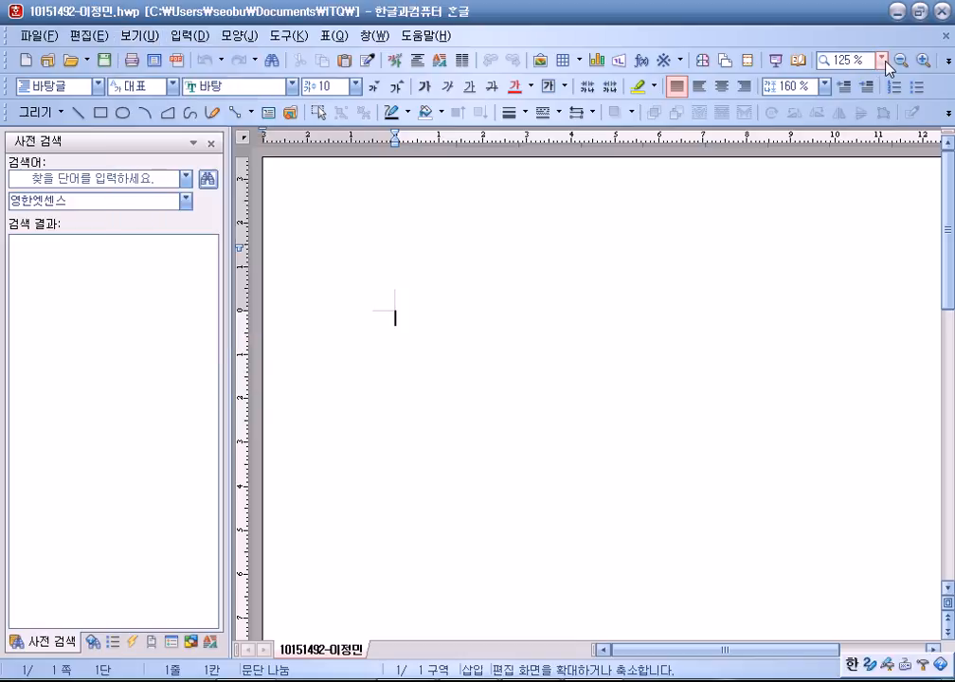
{"action": "left_click", "coordinate": [881, 61]}
{"action": "left_click", "coordinate": [863, 77]}
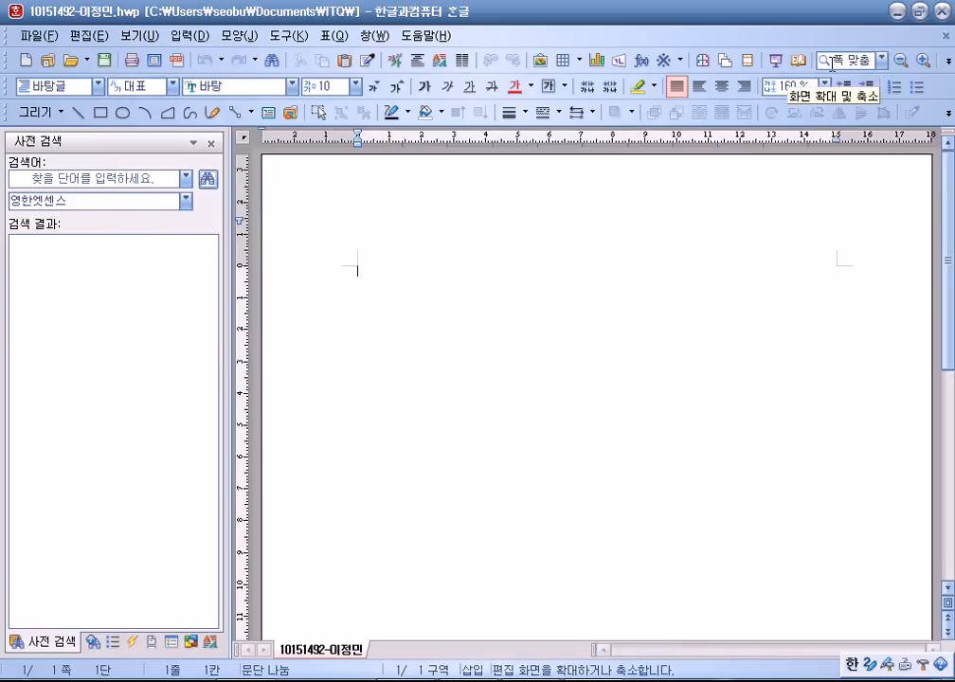
{"action": "left_click", "coordinate": [885, 61]}
{"action": "left_click", "coordinate": [882, 59]}
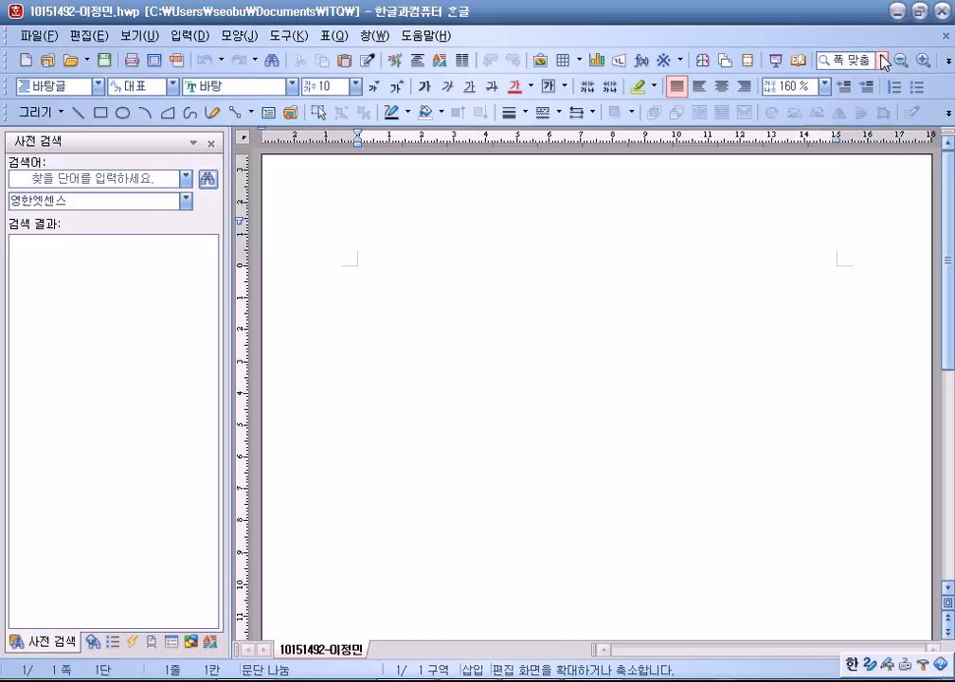
Turn on 문단 부호 and hide all side panes with 전체 작업 창 감추기.
{"action": "left_click", "coordinate": [137, 35]}
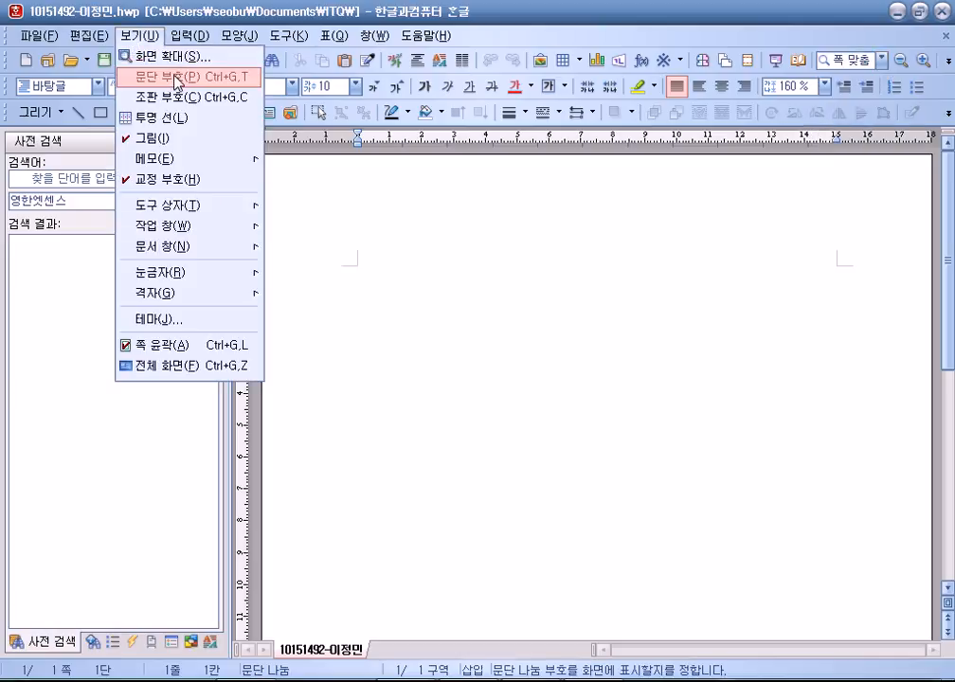
{"action": "left_click", "coordinate": [175, 77]}
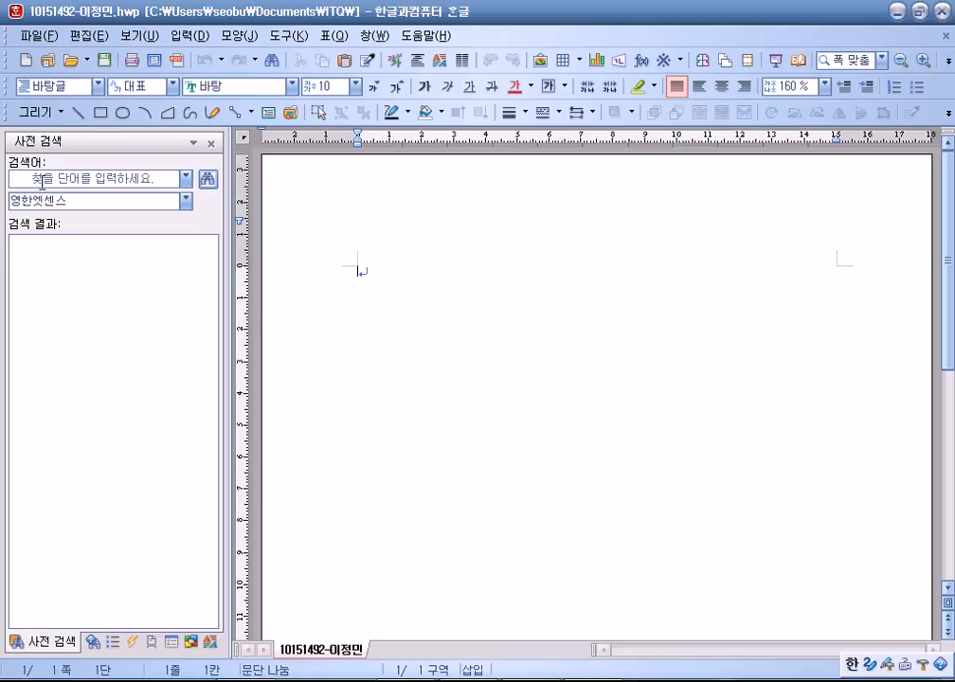
{"action": "left_click", "coordinate": [144, 36]}
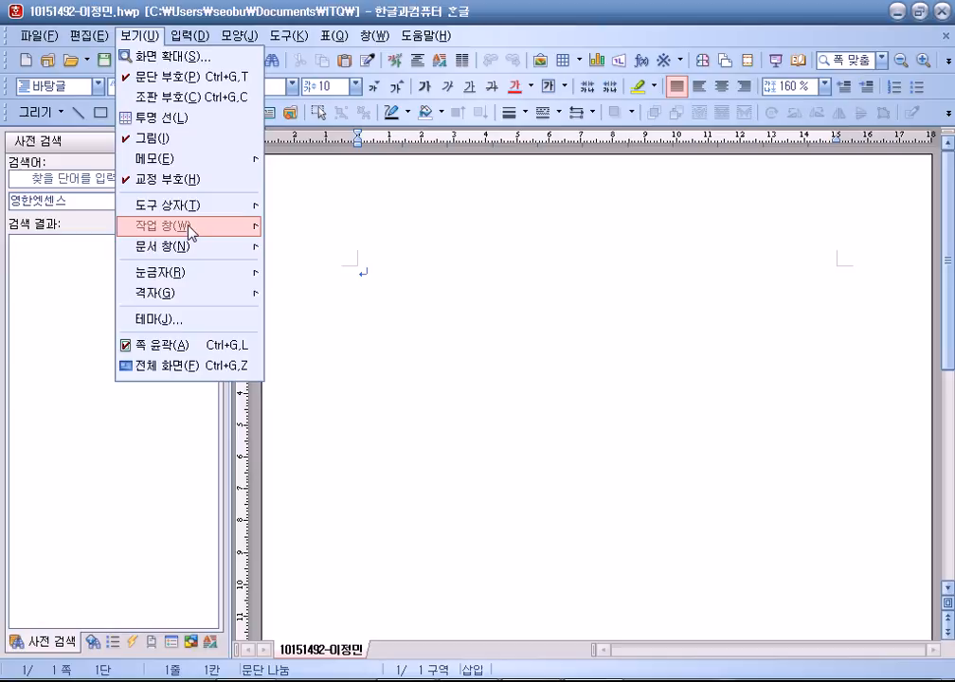
{"action": "mouse_move", "coordinate": [189, 235]}
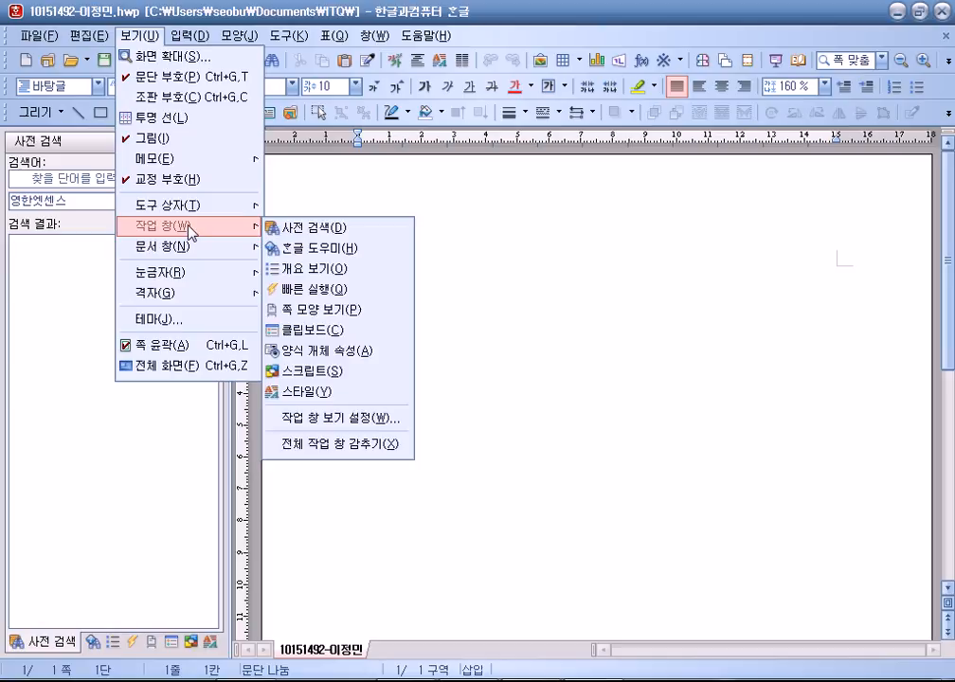
{"action": "left_click", "coordinate": [353, 445]}
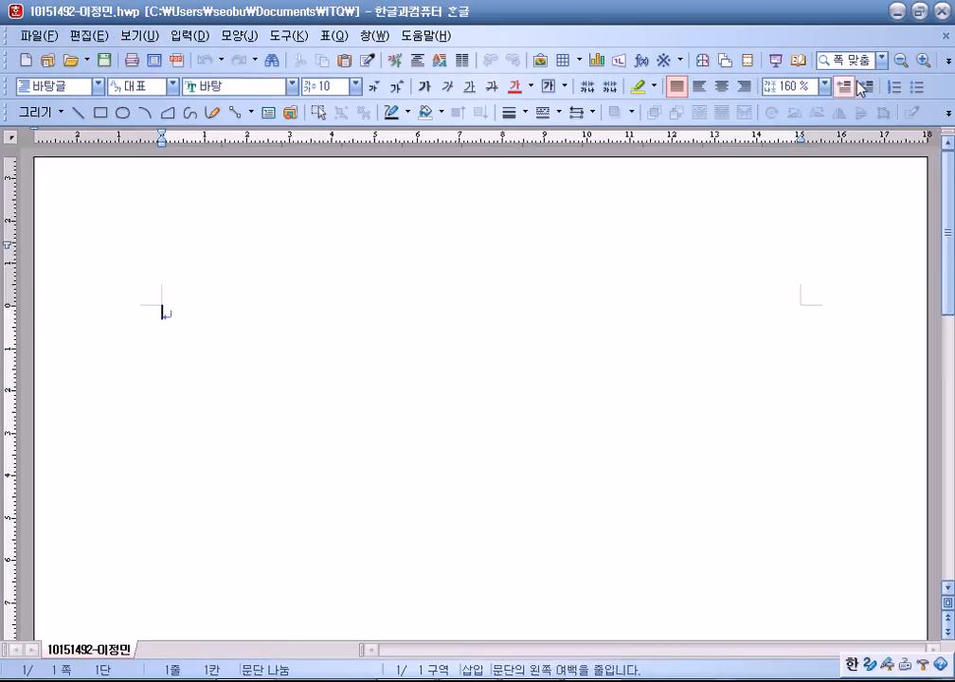
Keep the 쪽 맞춤 whole-page zoom and leave the 보기 menu unchanged.
{"action": "left_click", "coordinate": [881, 59]}
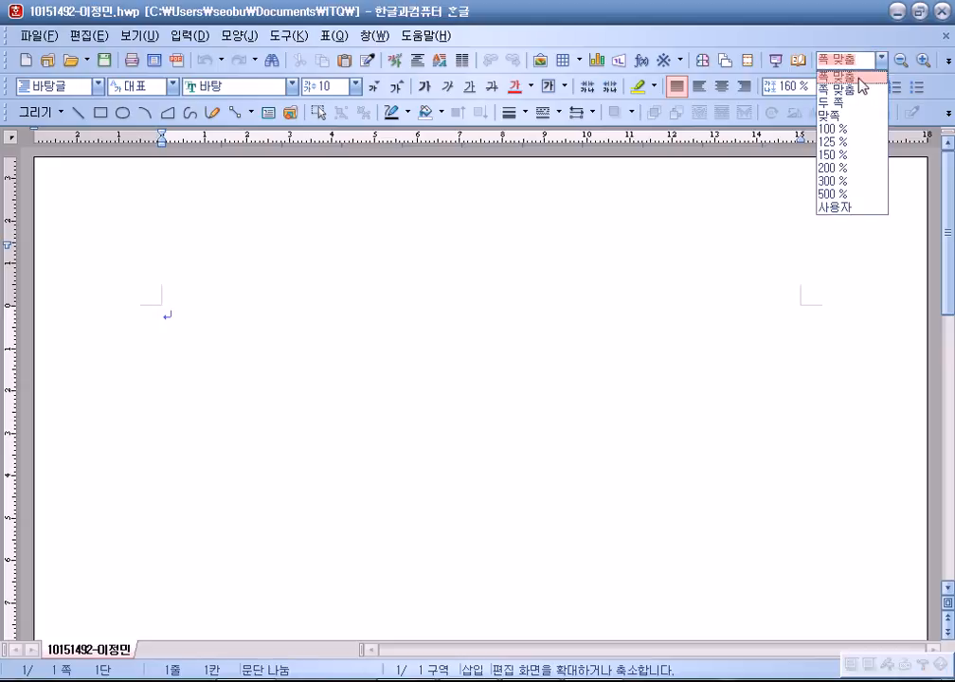
{"action": "left_click", "coordinate": [859, 80]}
{"action": "left_click", "coordinate": [136, 38]}
{"action": "left_click", "coordinate": [137, 38]}
{"action": "left_click", "coordinate": [136, 38]}
{"action": "left_click", "coordinate": [173, 76]}
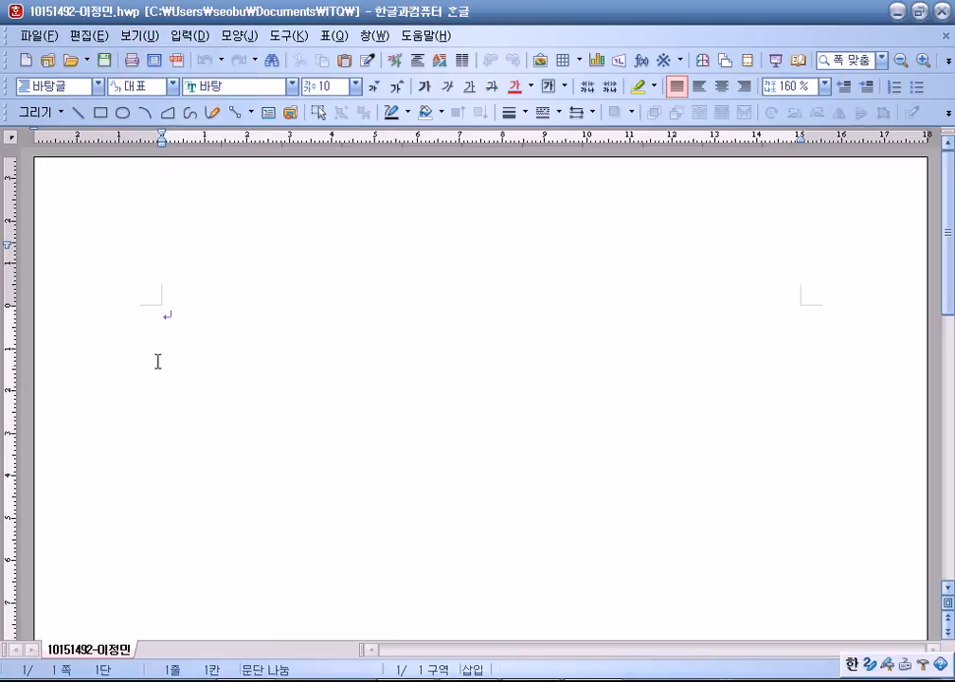
Close the dictionary search and style task panes that reopened.
{"action": "left_click", "coordinate": [147, 38]}
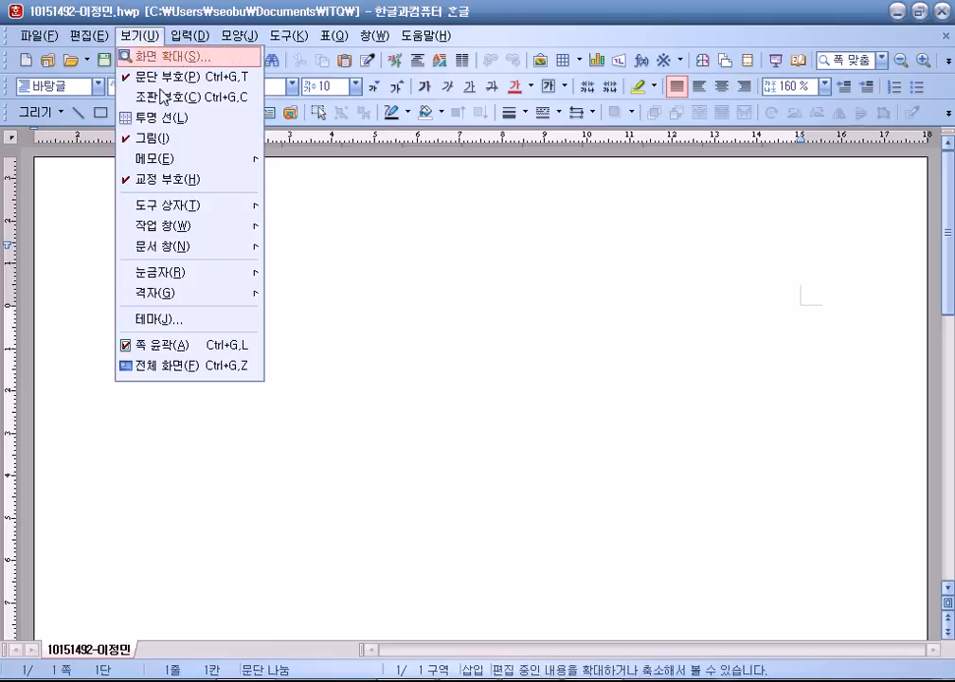
{"action": "mouse_move", "coordinate": [174, 231]}
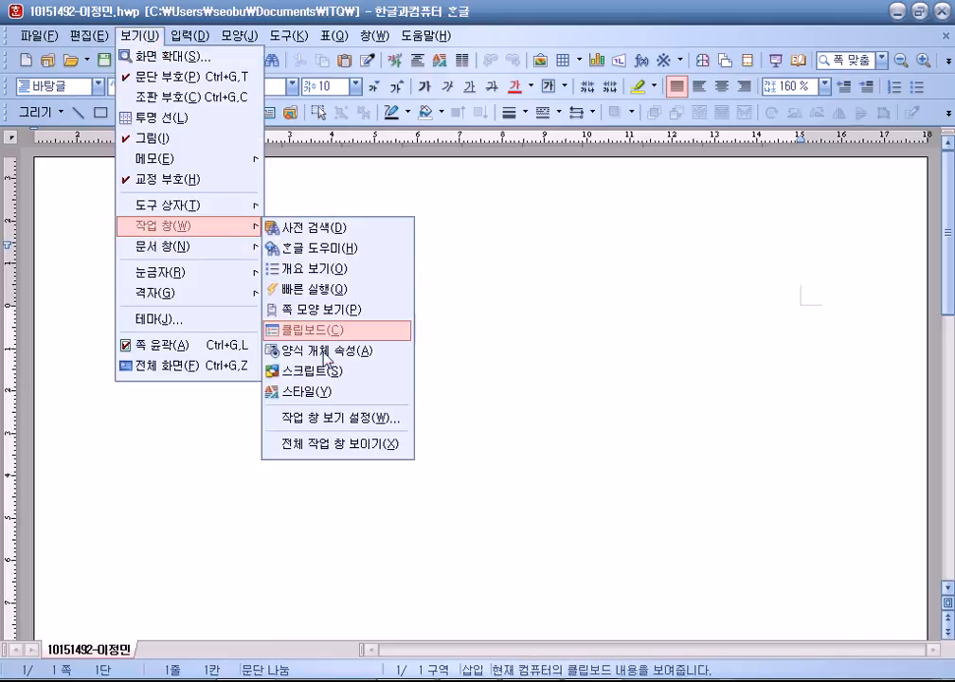
{"action": "left_click", "coordinate": [337, 228]}
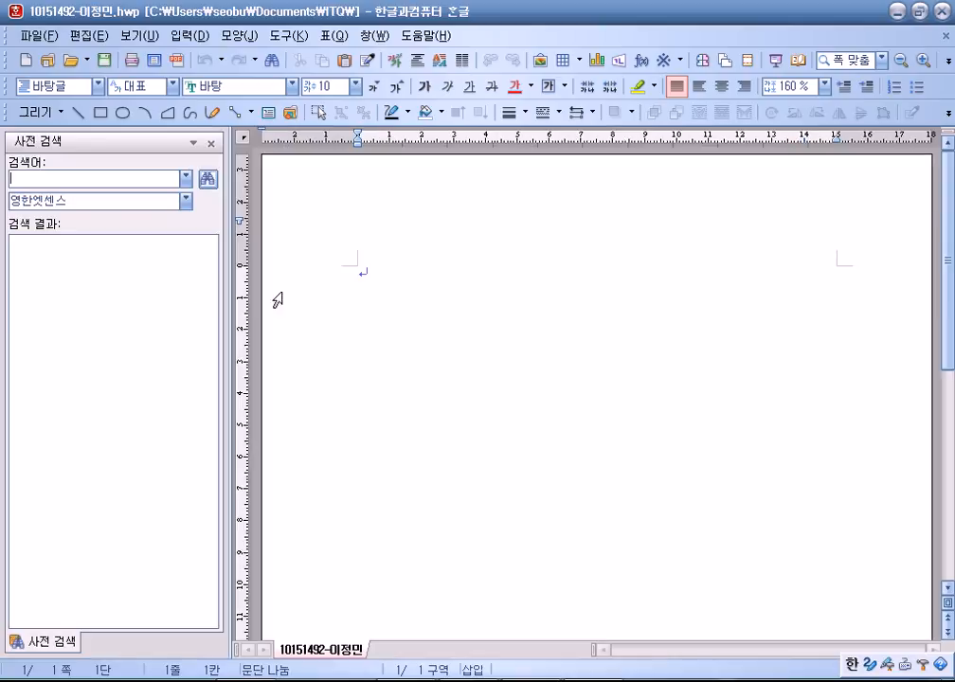
{"action": "left_click", "coordinate": [211, 145]}
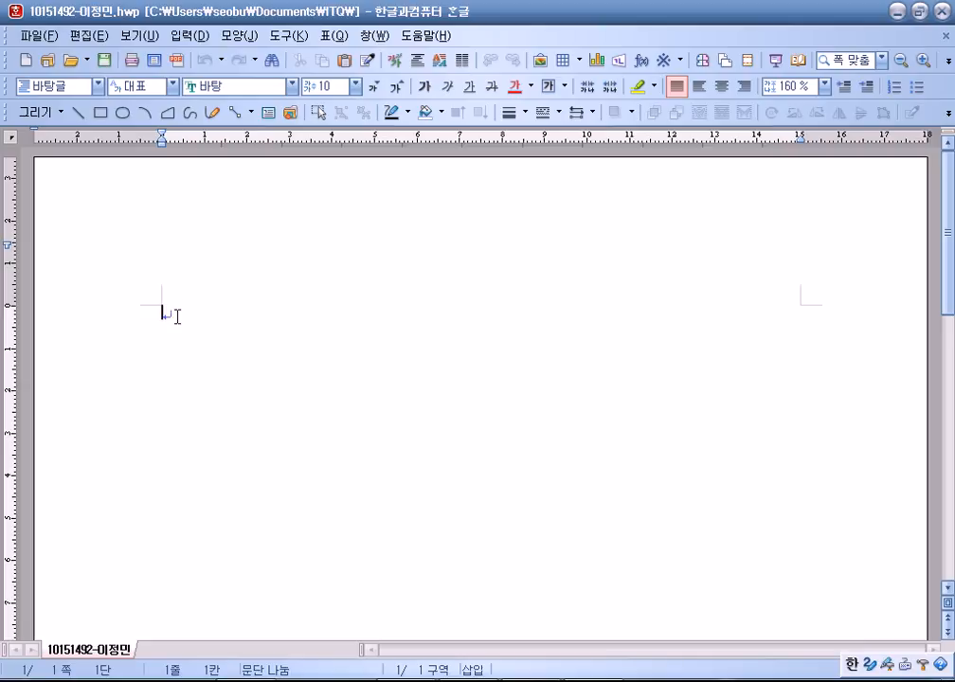
{"action": "left_click", "coordinate": [137, 36]}
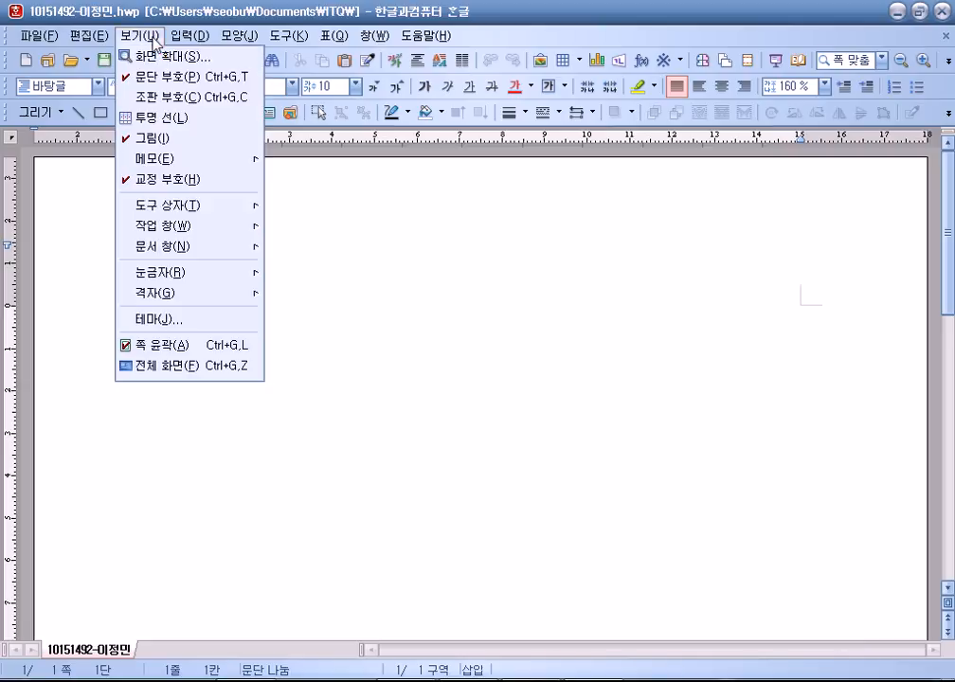
{"action": "mouse_move", "coordinate": [180, 225]}
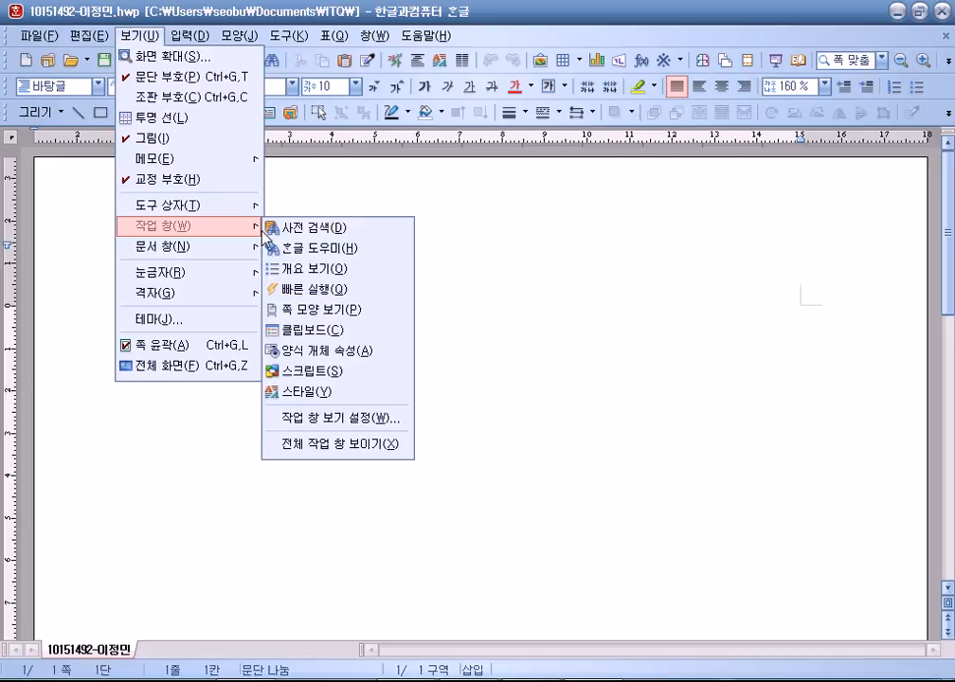
{"action": "left_click", "coordinate": [273, 393]}
{"action": "left_click", "coordinate": [210, 144]}
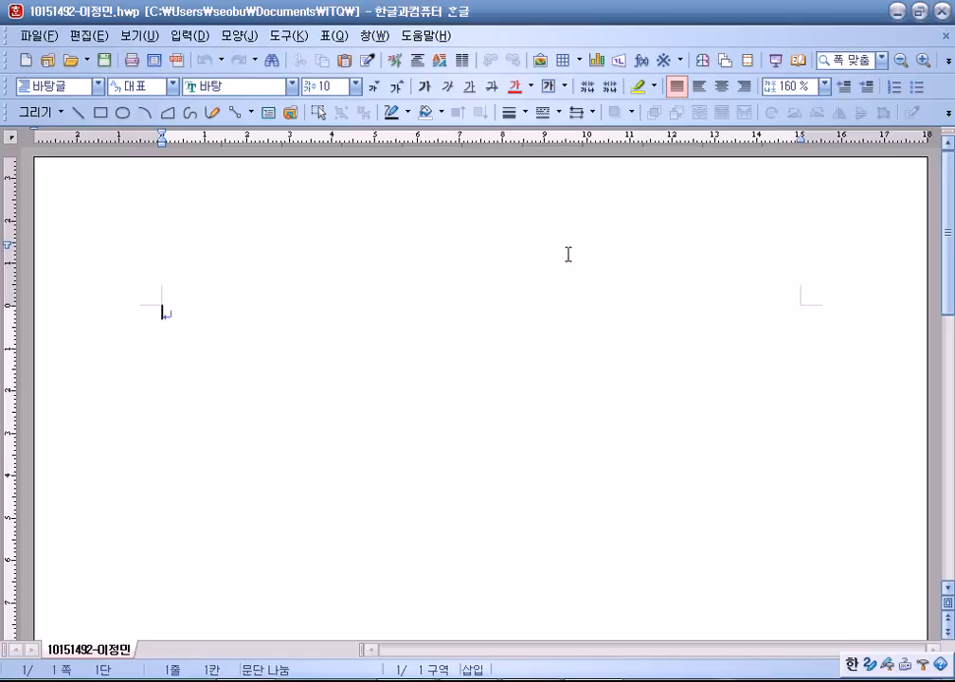
Minimize the 한글 2007 window to show the desktop and KOAS 수험자 panel.
{"action": "left_click", "coordinate": [897, 11]}
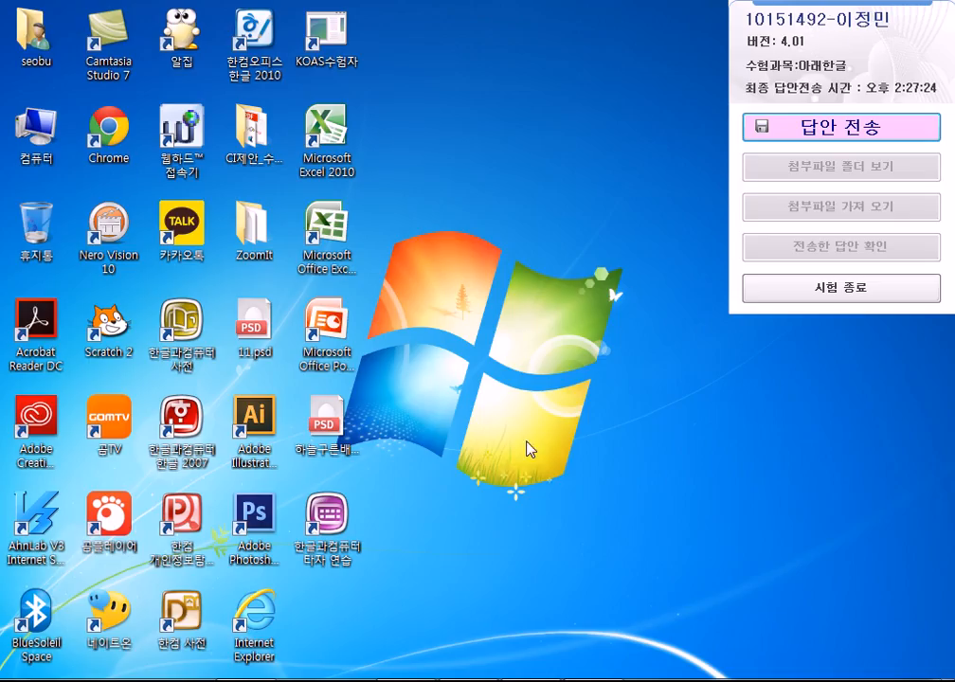
Restore the 한글 2007 answer document from its taskbar button.
{"action": "left_click", "coordinate": [468, 680]}
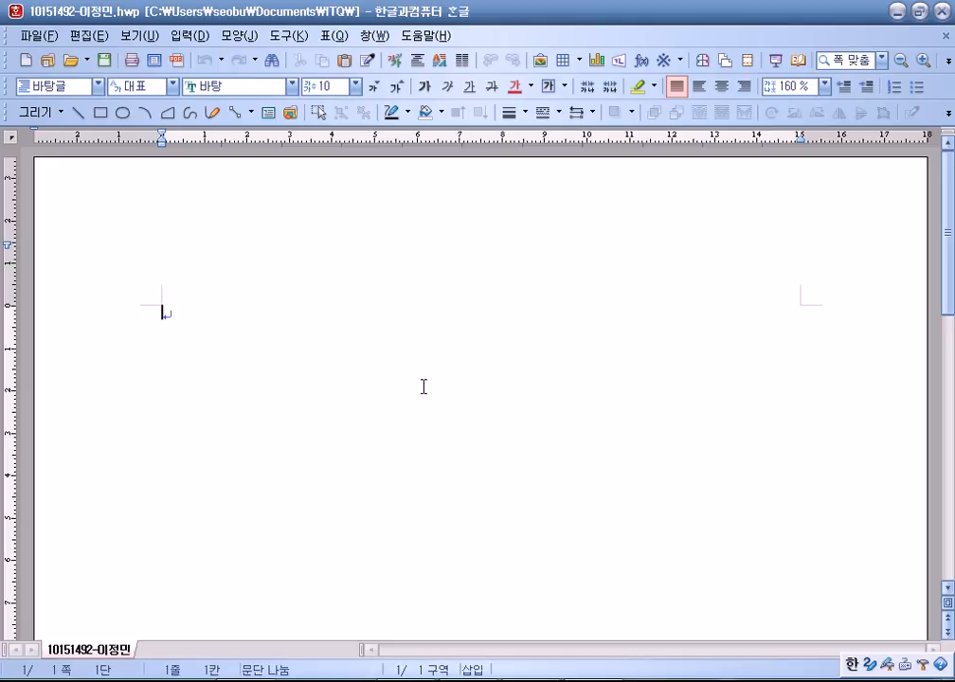
In 편집 용지 (F7), set top, bottom, header, footer margins to 10 mm and left/right to 11 mm.
{"action": "key", "text": "F7"}
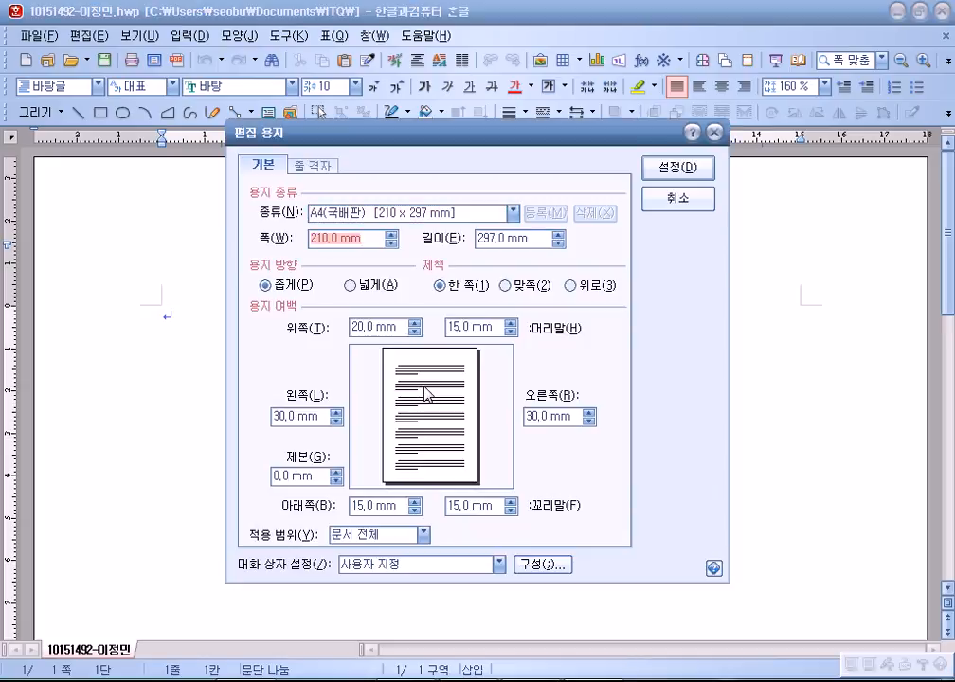
{"action": "key", "text": "alt+t"}
{"action": "type", "text": "10"}
{"action": "key", "text": "alt+b"}
{"action": "type", "text": "10"}
{"action": "key", "text": "alt+l"}
{"action": "type", "text": "11"}
{"action": "key", "text": "alt+r"}
{"action": "type", "text": "11"}
{"action": "key", "text": "alt+h"}
{"action": "type", "text": "10"}
{"action": "key", "text": "alt+f"}
{"action": "type", "text": "10"}
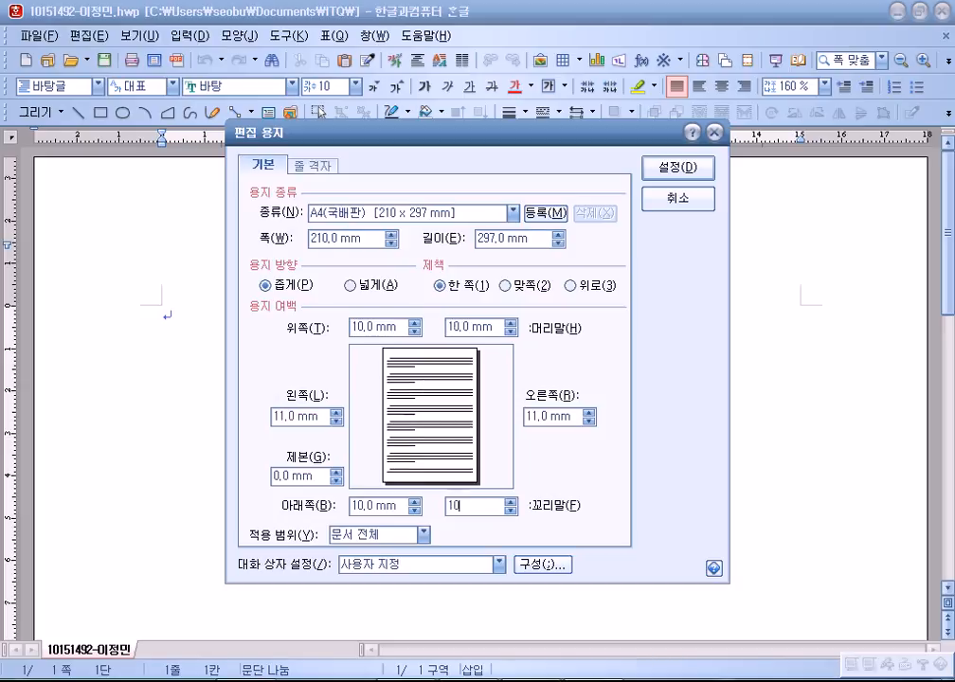
{"action": "key", "text": "Return"}
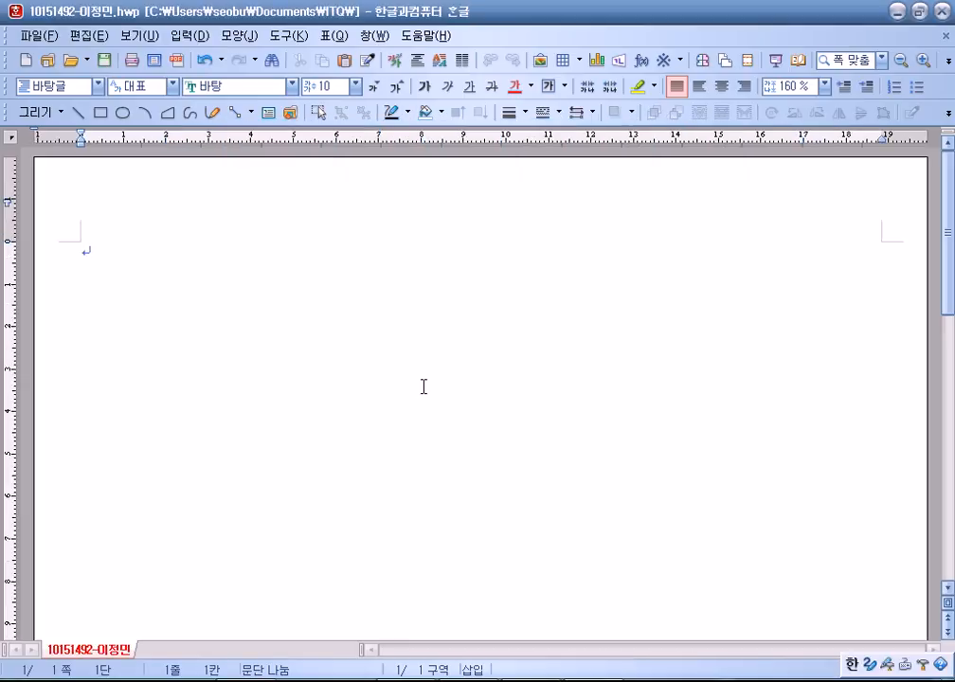
Type question numbers 1 and 2 on page one, then start a new section.
{"action": "type", "text": "1"}
{"action": "key", "text": "Return"}
{"action": "key", "text": "Return"}
{"action": "key", "text": "Return"}
{"action": "key", "text": "Return"}
{"action": "key", "text": "Return"}
{"action": "type", "text": "2"}
{"action": "key", "text": "Return"}
{"action": "key", "text": "Return"}
{"action": "key", "text": "Return"}
{"action": "key", "text": "Return"}
{"action": "key", "text": "Return"}
{"action": "key", "text": "Return"}
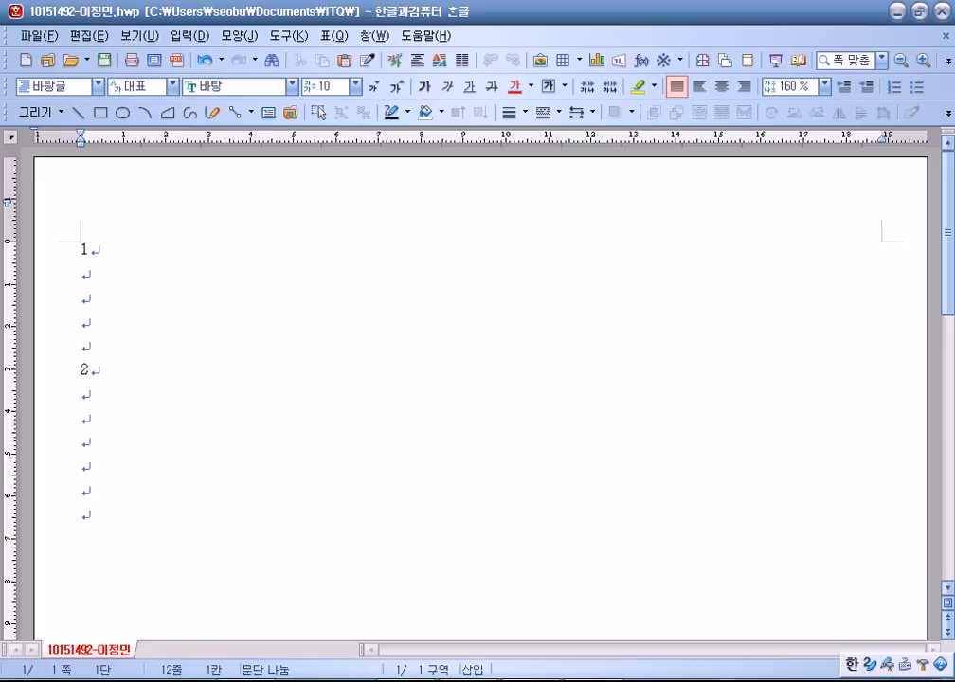
{"action": "key", "text": "alt+shift+Return"}
Type question numbers 3 and 4, add a blank third section, and switch to Explorer.
{"action": "type", "text": "3"}
{"action": "key", "text": "Return"}
{"action": "key", "text": "Return"}
{"action": "key", "text": "Return"}
{"action": "key", "text": "Return"}
{"action": "key", "text": "Return"}
{"action": "type", "text": "4"}
{"action": "key", "text": "Return"}
{"action": "key", "text": "Return"}
{"action": "key", "text": "Return"}
{"action": "key", "text": "Return"}
{"action": "key", "text": "Return"}
{"action": "key", "text": "alt+shift+Return"}
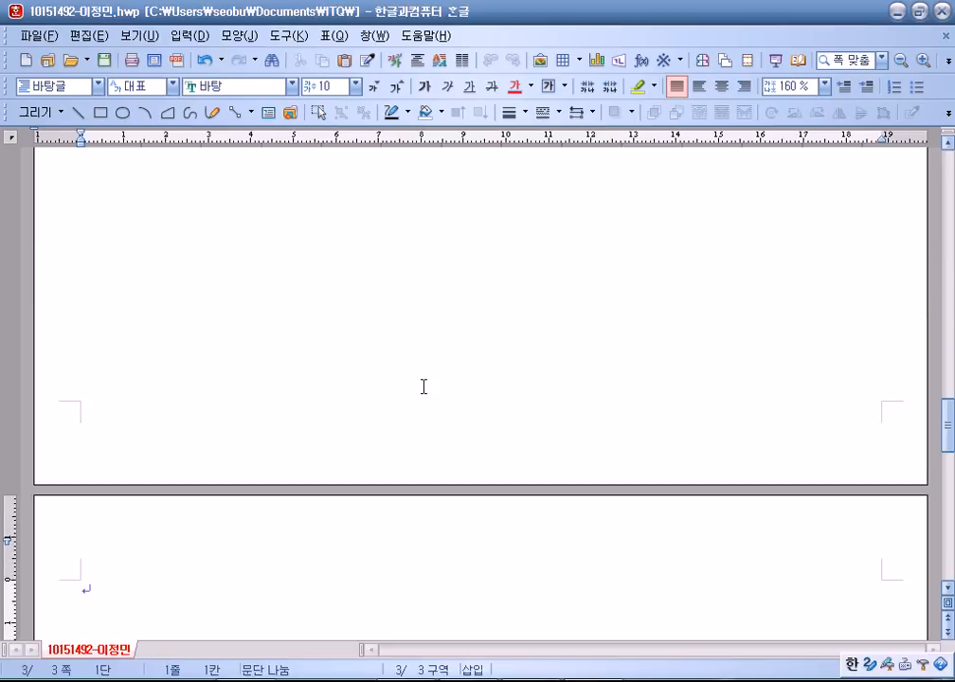
{"action": "scroll", "coordinate": [347, 379], "scroll_direction": "down", "scroll_amount": 2}
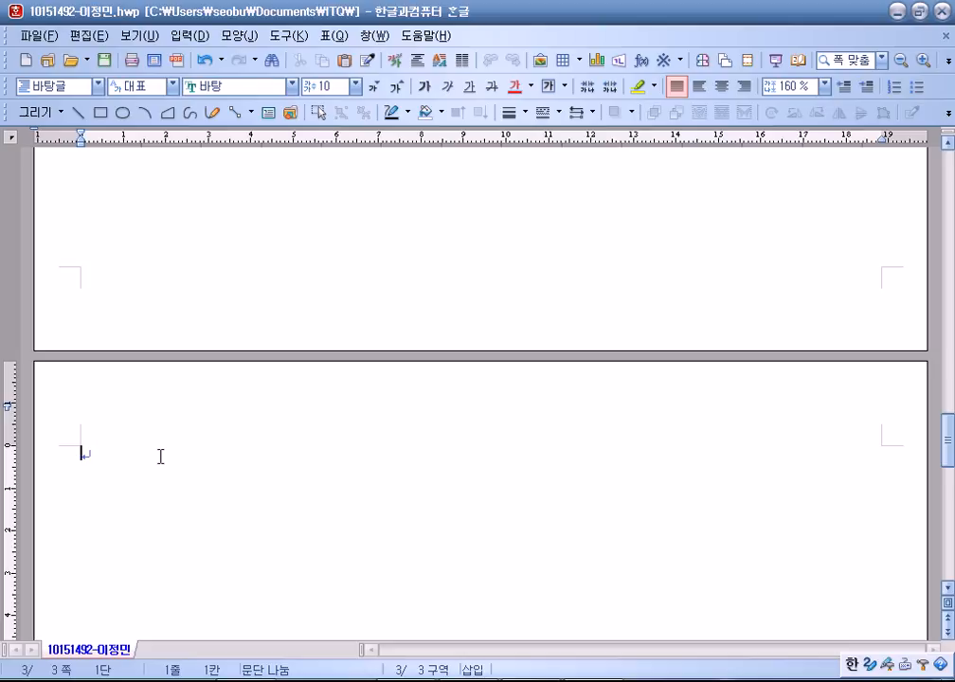
{"action": "key", "text": "alt+Tab"}
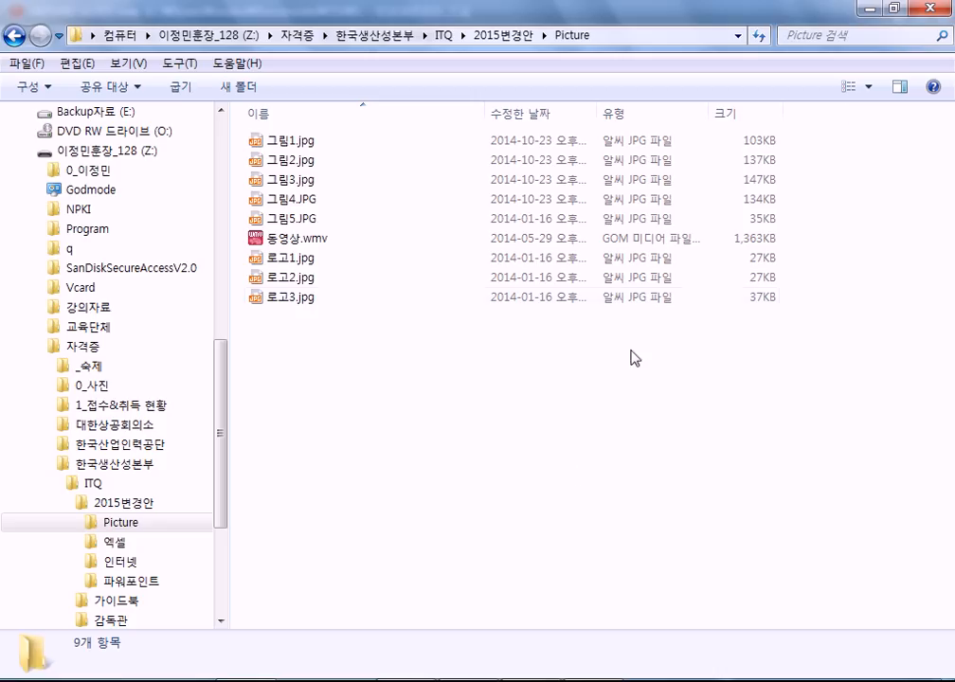
Switch to medium icons, then go to Documents > ITQ > Picture.
{"action": "left_click", "coordinate": [866, 90]}
{"action": "left_click", "coordinate": [838, 79]}
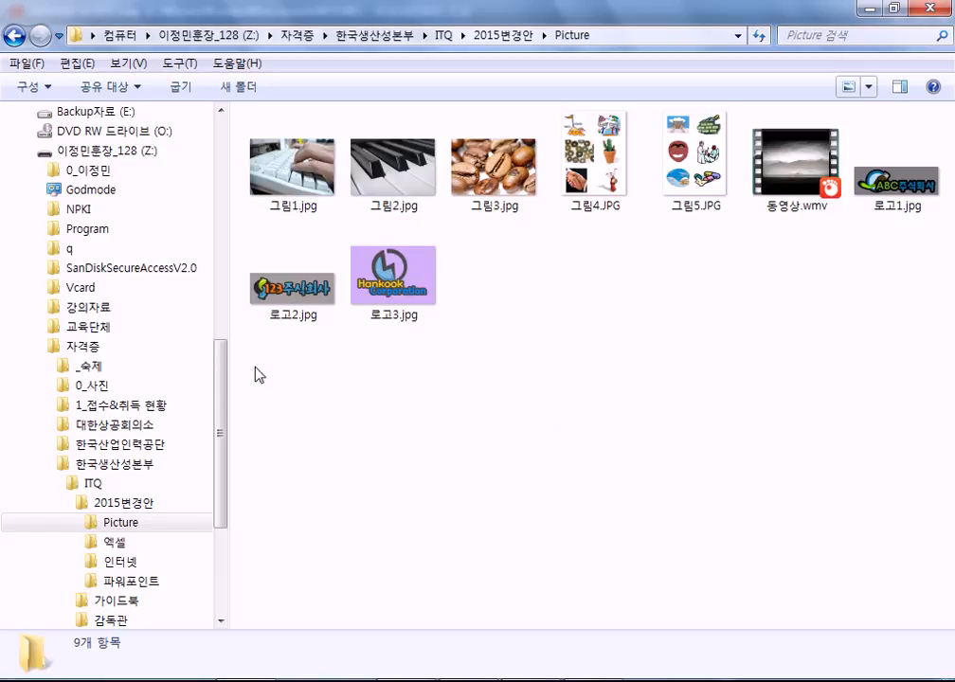
{"action": "left_click_drag", "start_coordinate": [226, 385], "coordinate": [228, 174]}
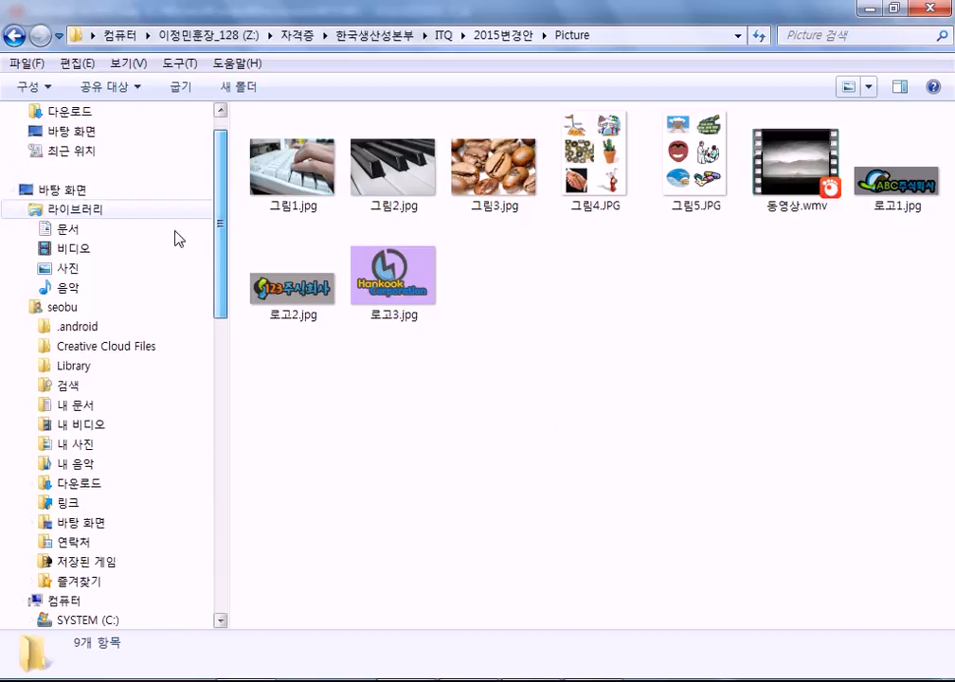
{"action": "left_click", "coordinate": [205, 231]}
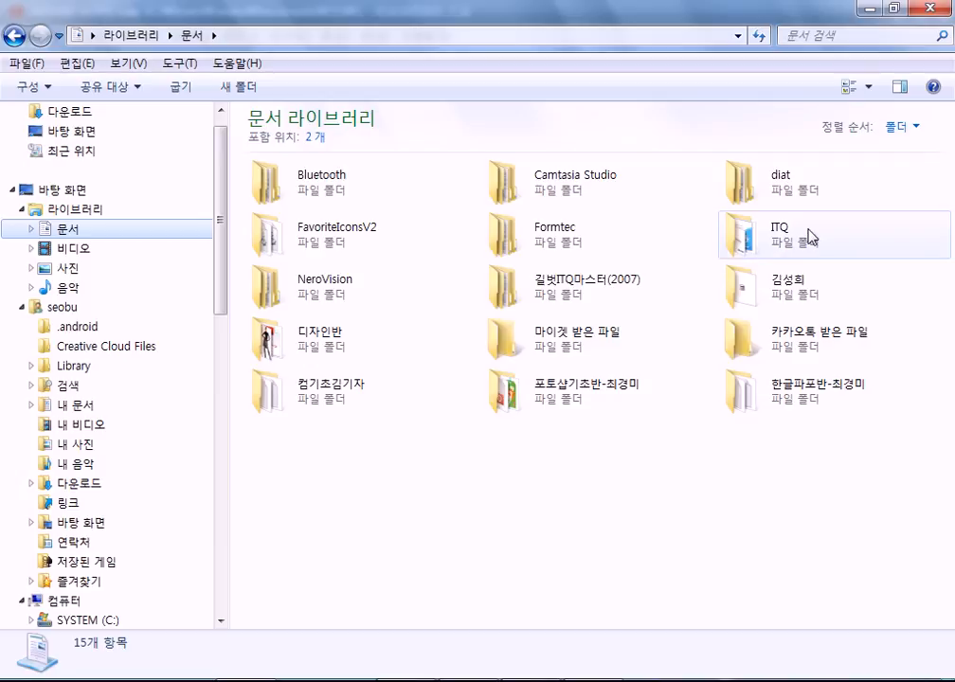
{"action": "double_click", "coordinate": [810, 237]}
{"action": "double_click", "coordinate": [301, 176]}
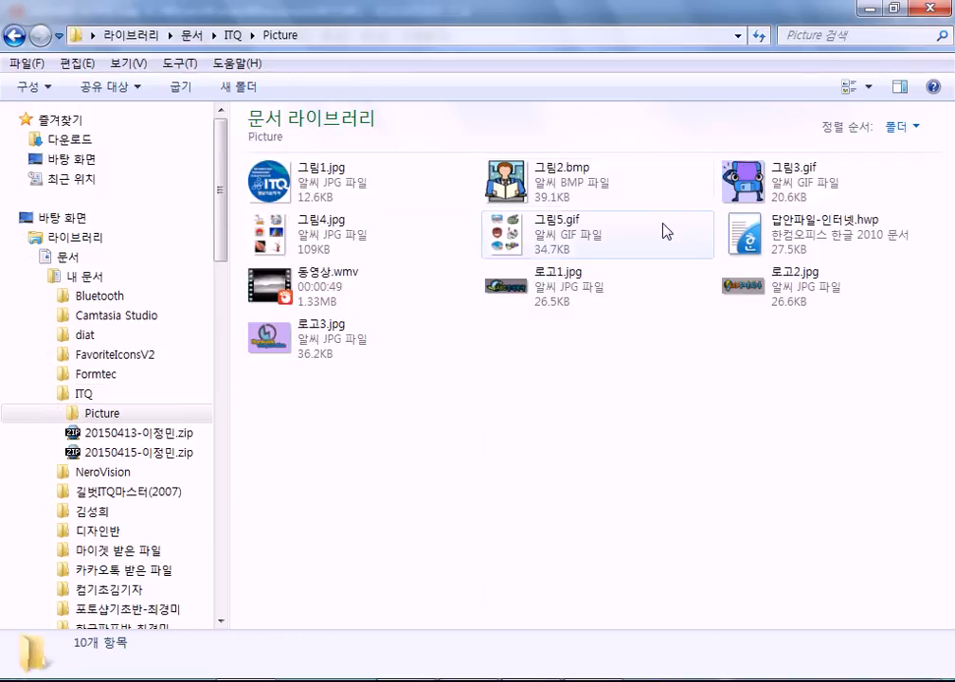
Show the Picture files as extra-large icons and inspect 그림1.jpg, 그림2.bmp and 그림3.gif.
{"action": "left_click", "coordinate": [868, 87]}
{"action": "left_click", "coordinate": [857, 19]}
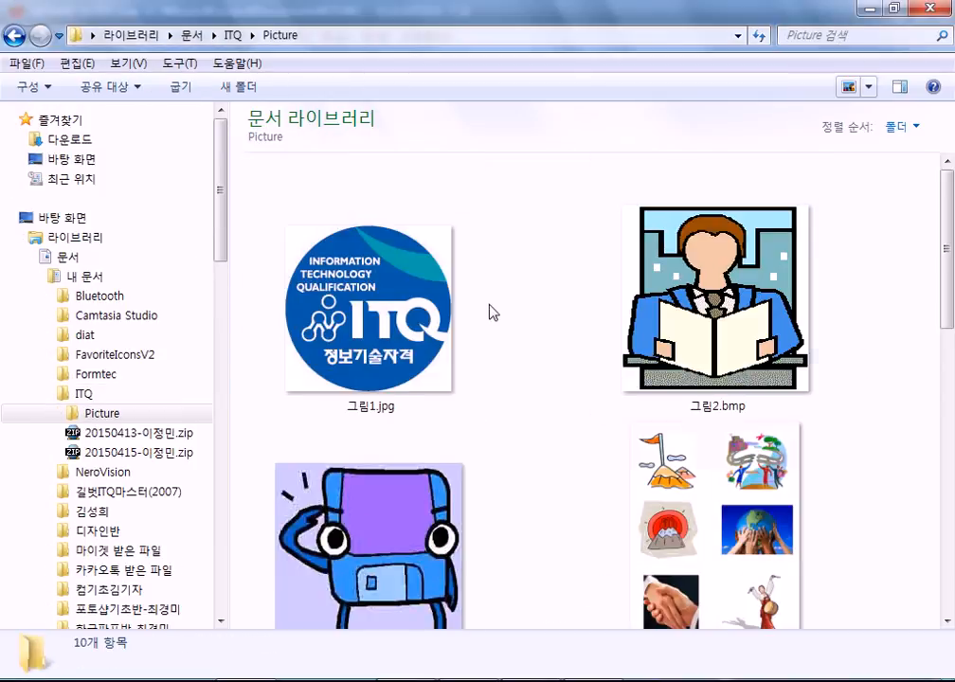
{"action": "left_click", "coordinate": [374, 417]}
{"action": "left_click", "coordinate": [644, 403]}
{"action": "scroll", "coordinate": [549, 401], "scroll_direction": "down", "scroll_amount": 3}
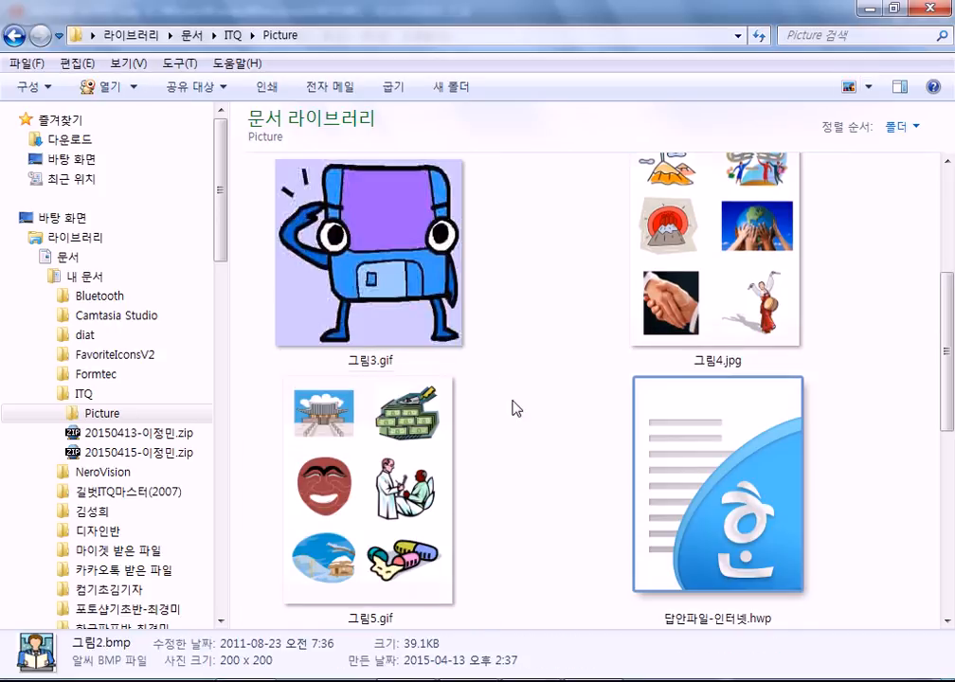
{"action": "left_click", "coordinate": [392, 367]}
{"action": "scroll", "coordinate": [473, 374], "scroll_direction": "up", "scroll_amount": 1}
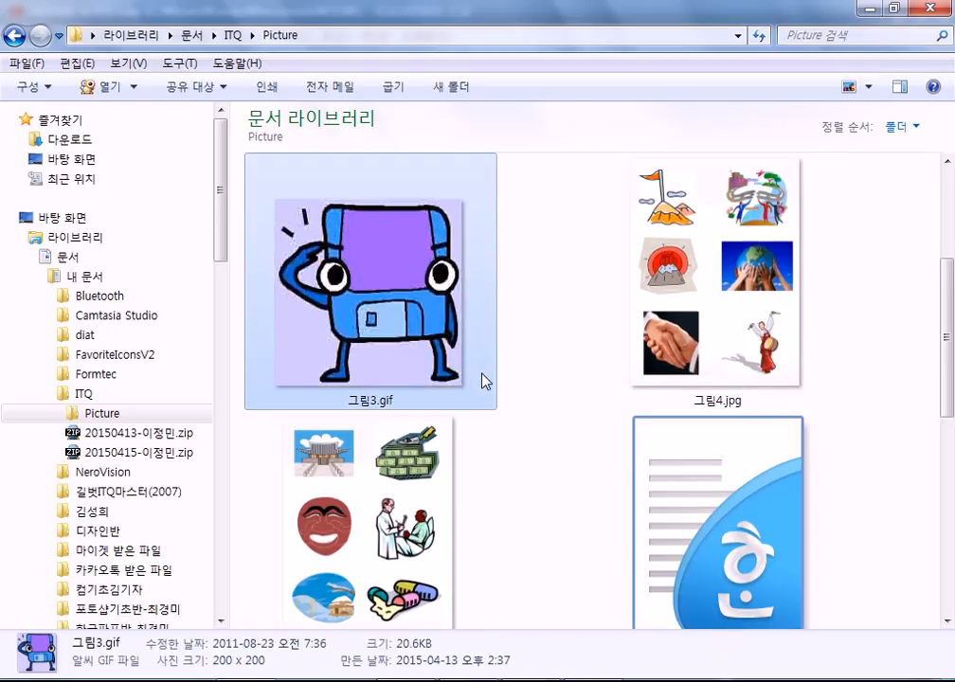
{"action": "scroll", "coordinate": [483, 376], "scroll_direction": "down", "scroll_amount": 4}
{"action": "scroll", "coordinate": [369, 284], "scroll_direction": "up", "scroll_amount": 5}
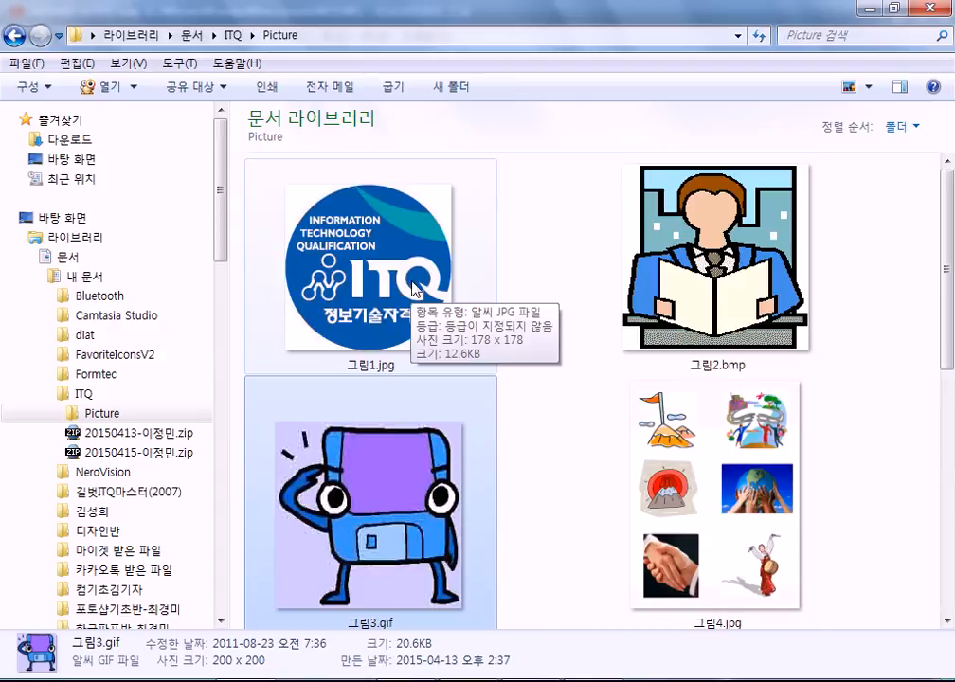
{"action": "scroll", "coordinate": [663, 369], "scroll_direction": "down", "scroll_amount": 2}
{"action": "scroll", "coordinate": [493, 366], "scroll_direction": "down", "scroll_amount": 3}
{"action": "scroll", "coordinate": [365, 303], "scroll_direction": "up", "scroll_amount": 4}
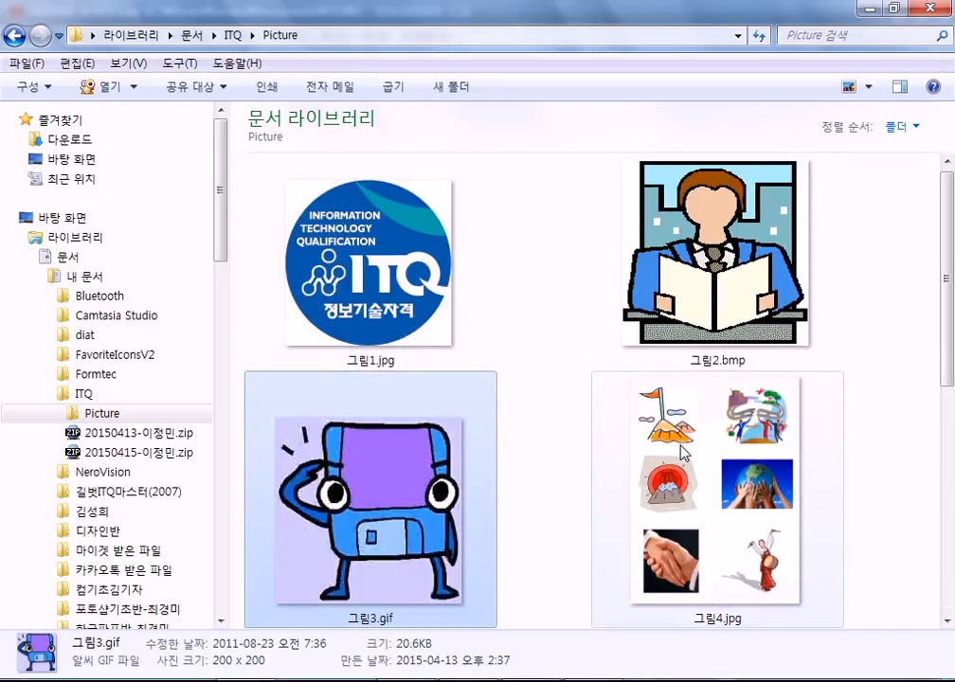
Switch the Picture folder to a compact list, then back to icon view.
{"action": "left_click", "coordinate": [857, 90]}
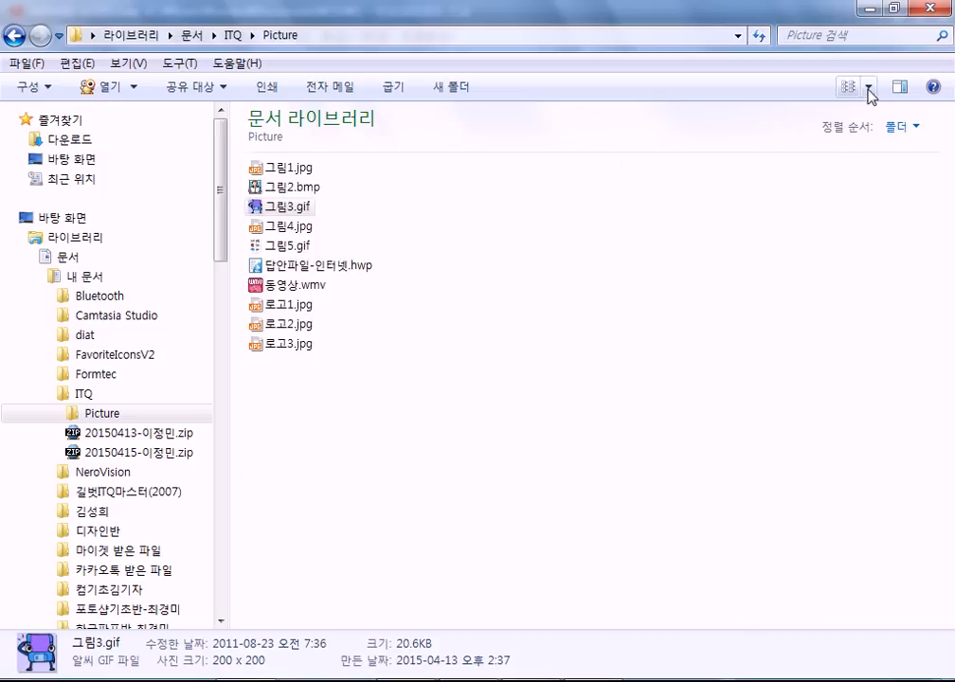
{"action": "left_click", "coordinate": [867, 90]}
{"action": "left_click", "coordinate": [634, 409]}
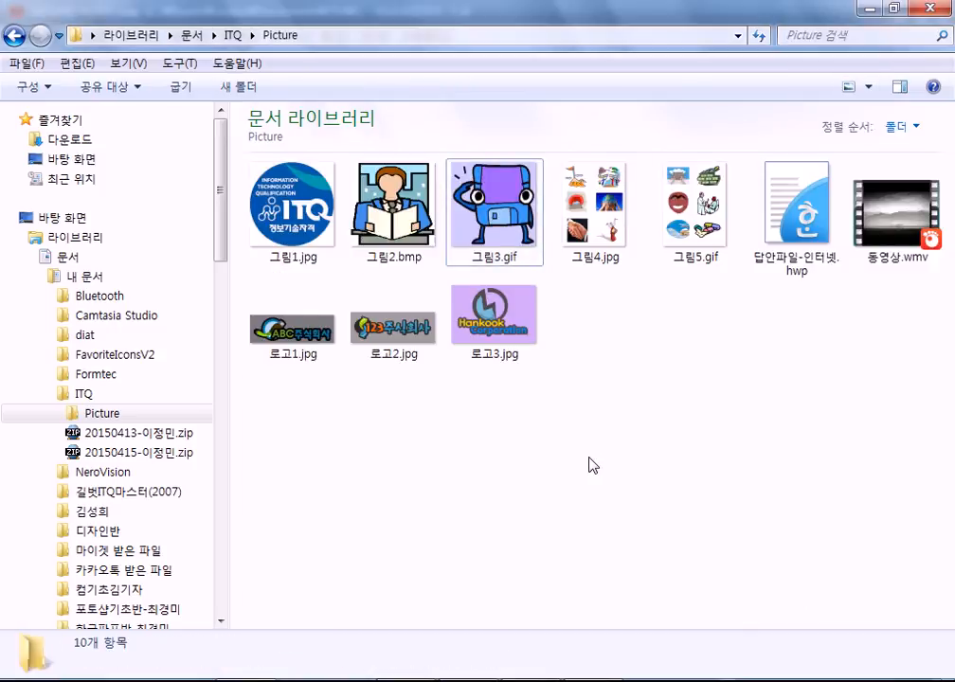
{"action": "scroll", "coordinate": [593, 464], "scroll_direction": "up", "scroll_amount": 2}
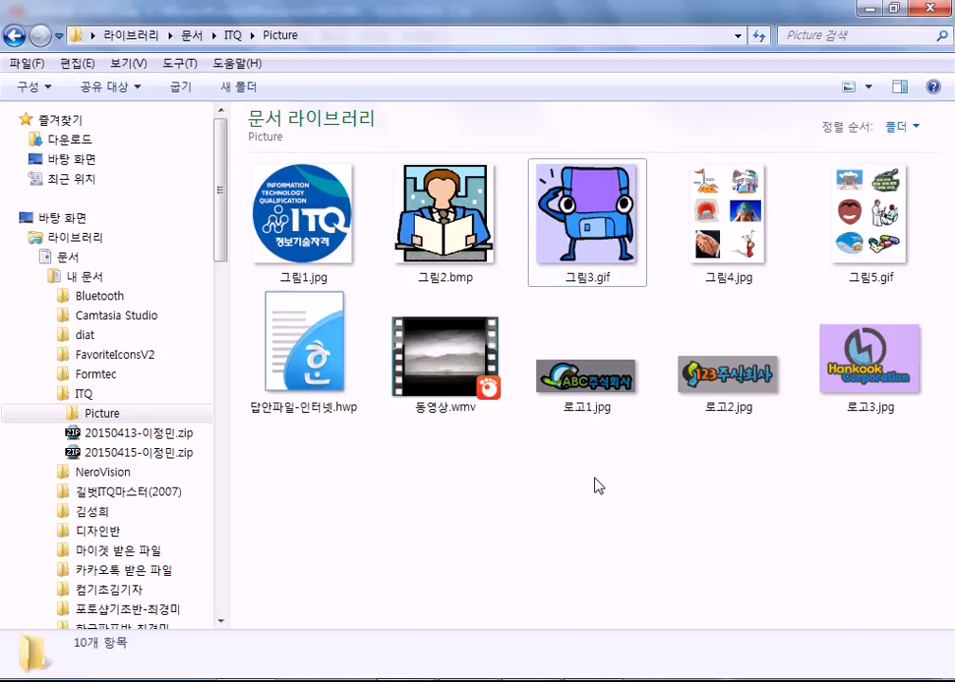
{"action": "left_click_drag", "start_coordinate": [224, 230], "coordinate": [242, 564]}
Open the 2015변경안 Picture folder and compare 그림4.JPG with 그림5.JPG.
{"action": "left_click", "coordinate": [198, 348]}
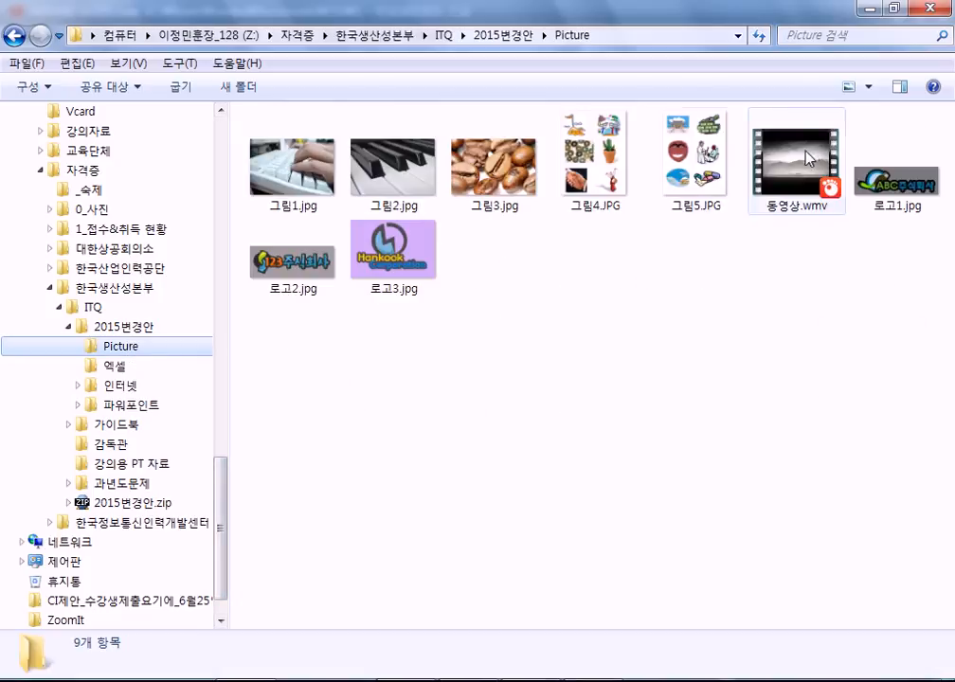
{"action": "scroll", "coordinate": [634, 418], "scroll_direction": "up", "scroll_amount": 2, "text": "ctrl"}
{"action": "scroll", "coordinate": [635, 418], "scroll_direction": "up", "scroll_amount": 1, "text": "ctrl"}
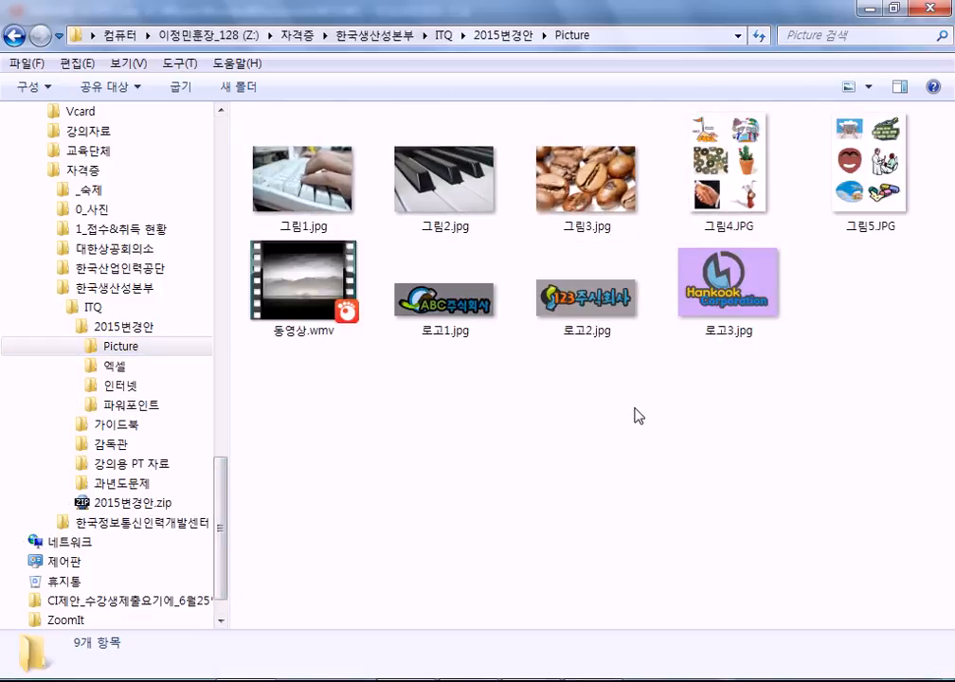
{"action": "scroll", "coordinate": [606, 379], "scroll_direction": "up", "scroll_amount": 1, "text": "ctrl"}
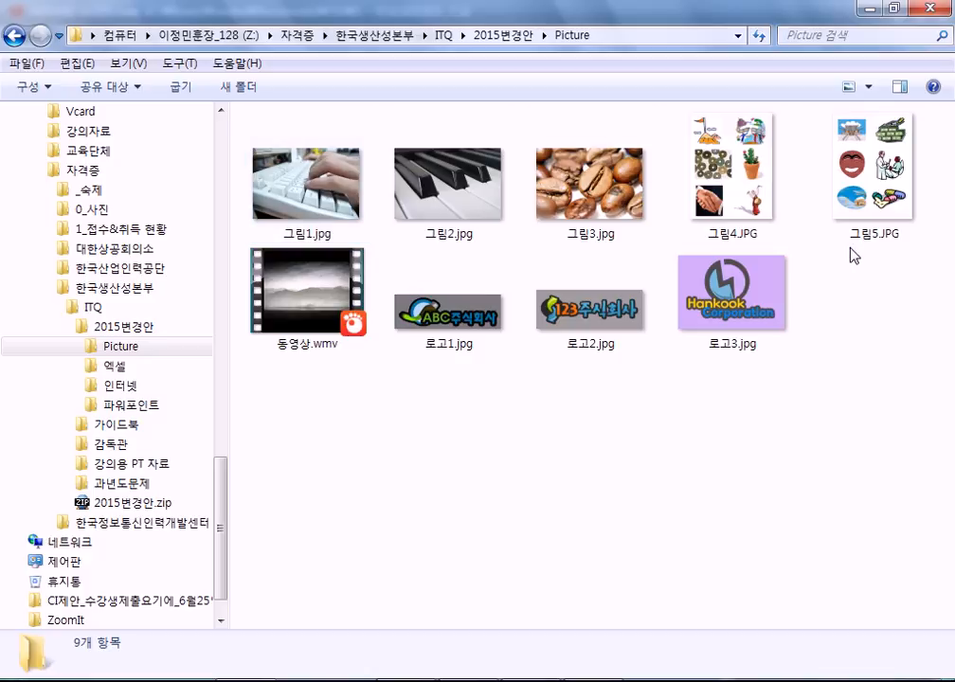
{"action": "mouse_move", "coordinate": [846, 239]}
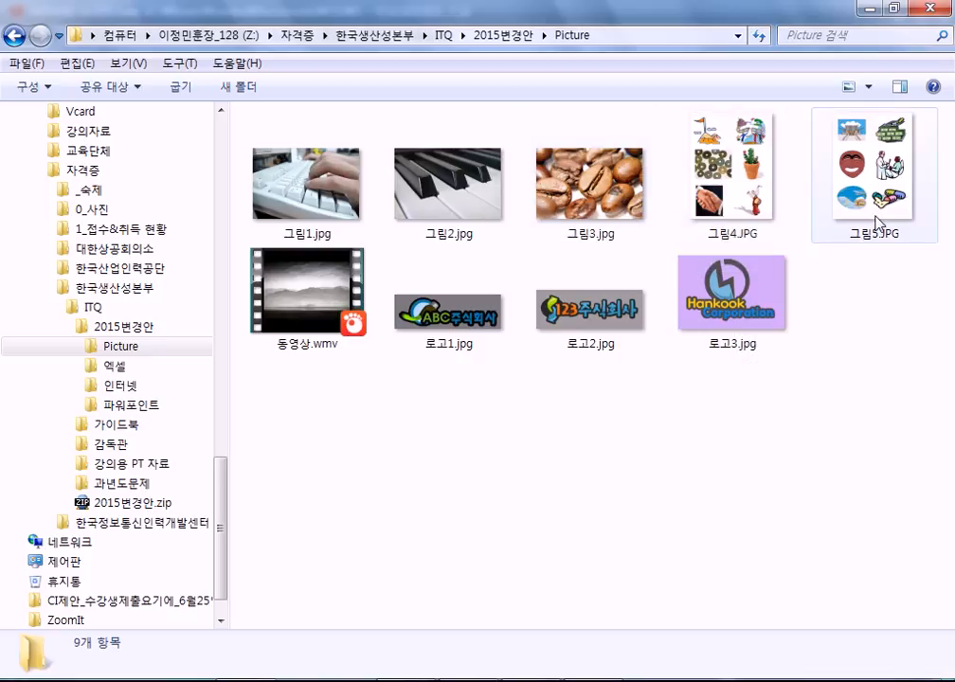
{"action": "left_click", "coordinate": [758, 183]}
{"action": "left_click", "coordinate": [831, 182]}
{"action": "left_click", "coordinate": [781, 181]}
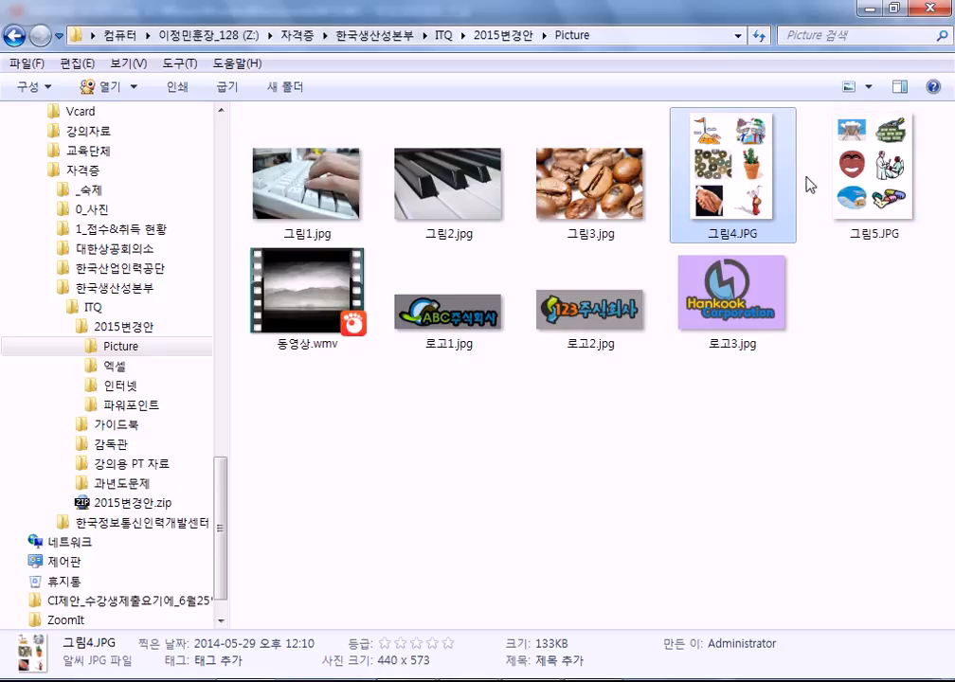
Open itq_ppt.pdf from the 2015변경안 folder.
{"action": "left_click", "coordinate": [538, 450]}
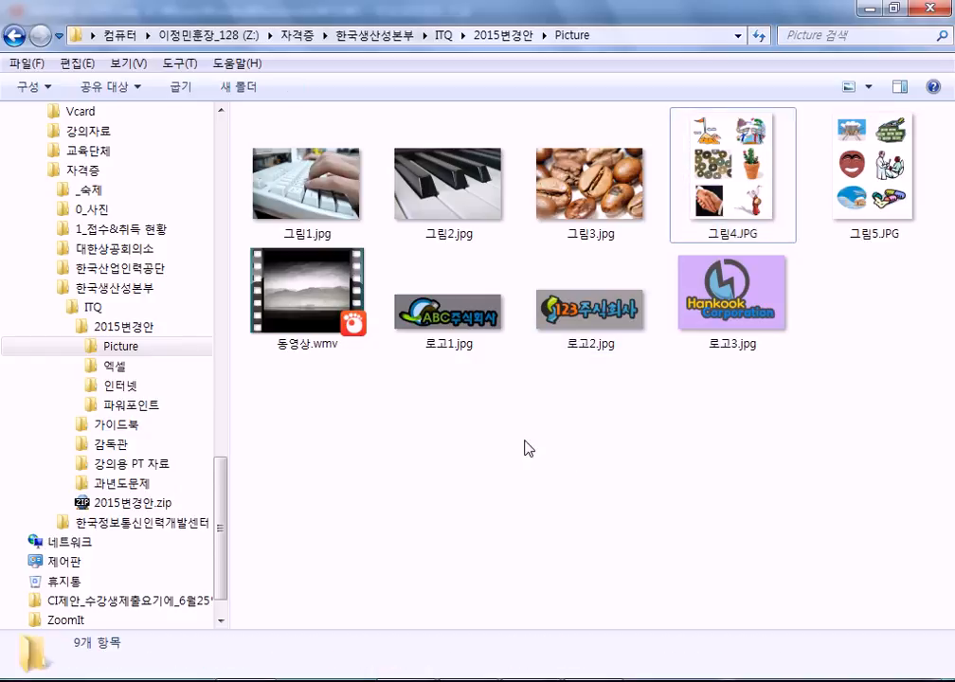
{"action": "left_click", "coordinate": [129, 326]}
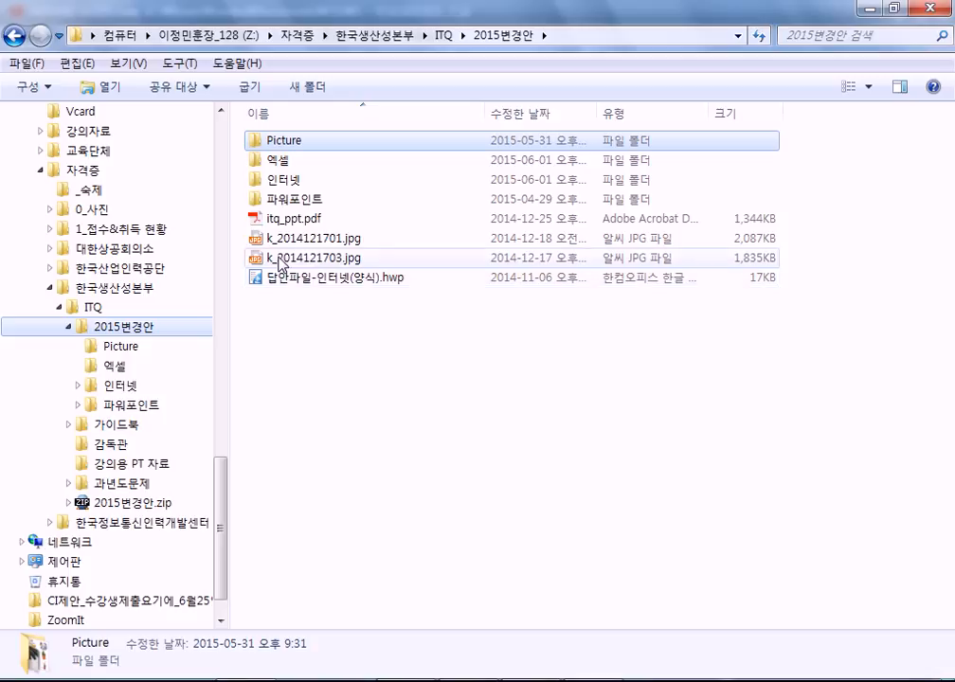
{"action": "double_click", "coordinate": [284, 218]}
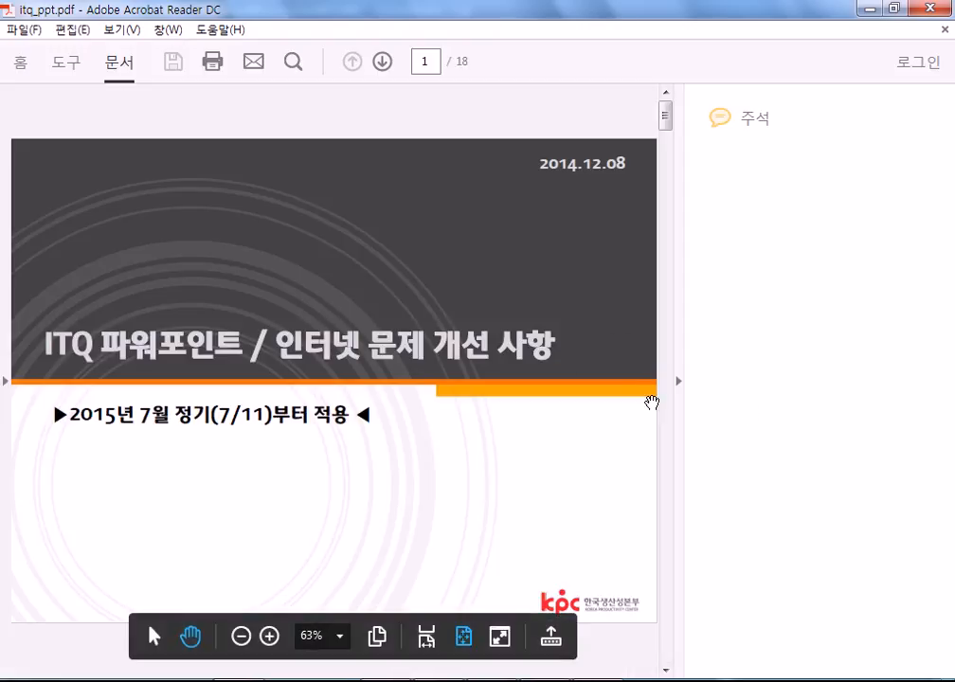
Hide the comments pane, read itq_ppt.pdf through page 12, and close it.
{"action": "left_click", "coordinate": [676, 384]}
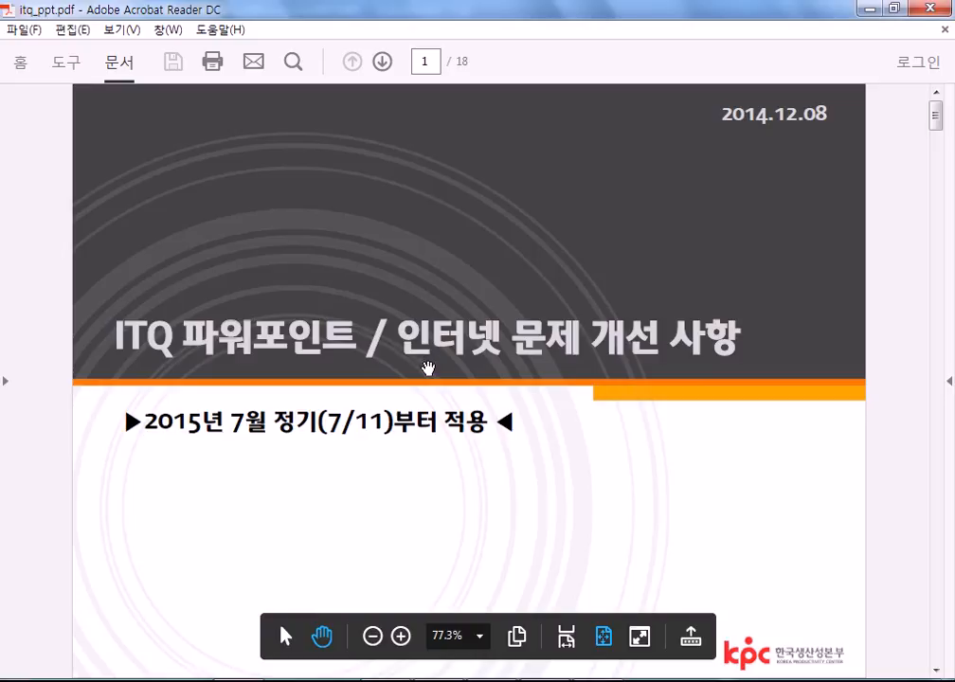
{"action": "scroll", "coordinate": [266, 366], "scroll_direction": "down", "scroll_amount": 10}
{"action": "scroll", "coordinate": [265, 366], "scroll_direction": "up", "scroll_amount": 5}
{"action": "scroll", "coordinate": [266, 365], "scroll_direction": "down", "scroll_amount": 5}
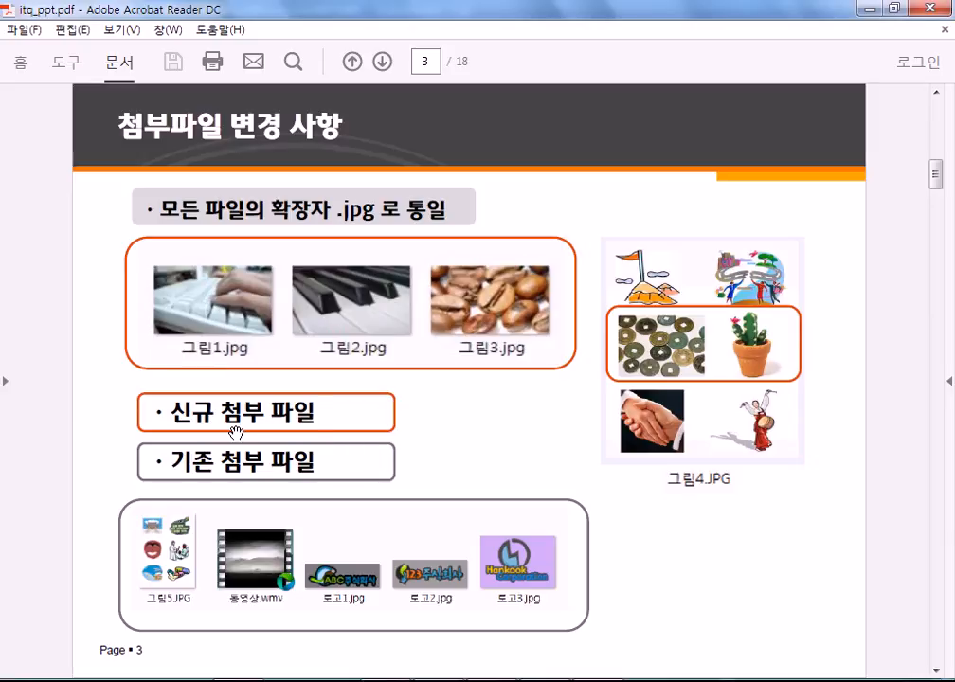
{"action": "scroll", "coordinate": [237, 436], "scroll_direction": "down", "scroll_amount": 5}
{"action": "scroll", "coordinate": [236, 433], "scroll_direction": "down", "scroll_amount": 10}
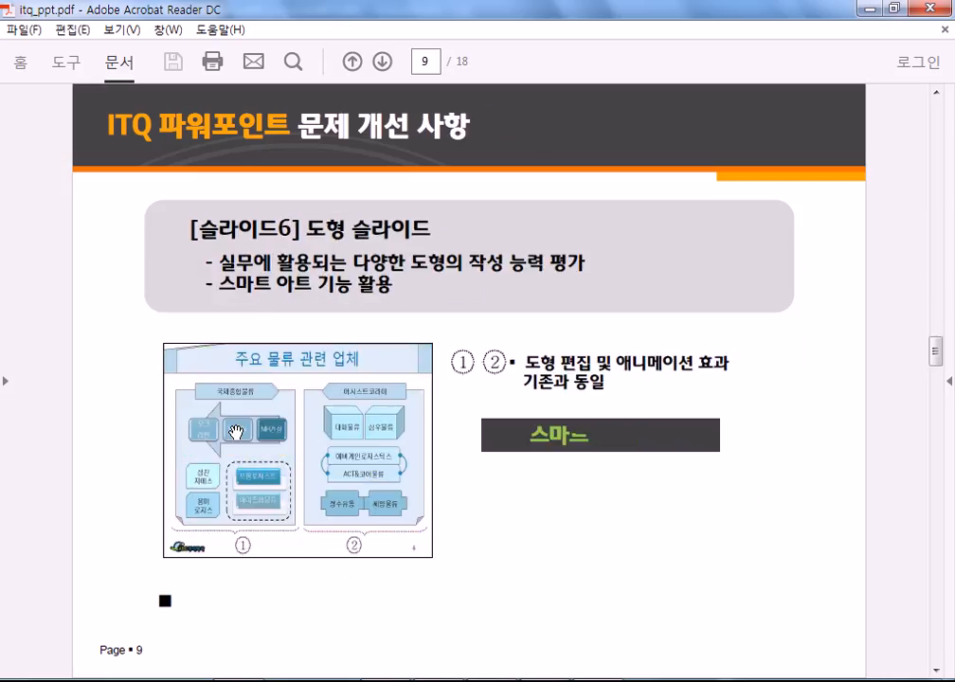
{"action": "scroll", "coordinate": [236, 434], "scroll_direction": "up", "scroll_amount": 3}
{"action": "scroll", "coordinate": [235, 433], "scroll_direction": "up", "scroll_amount": 3}
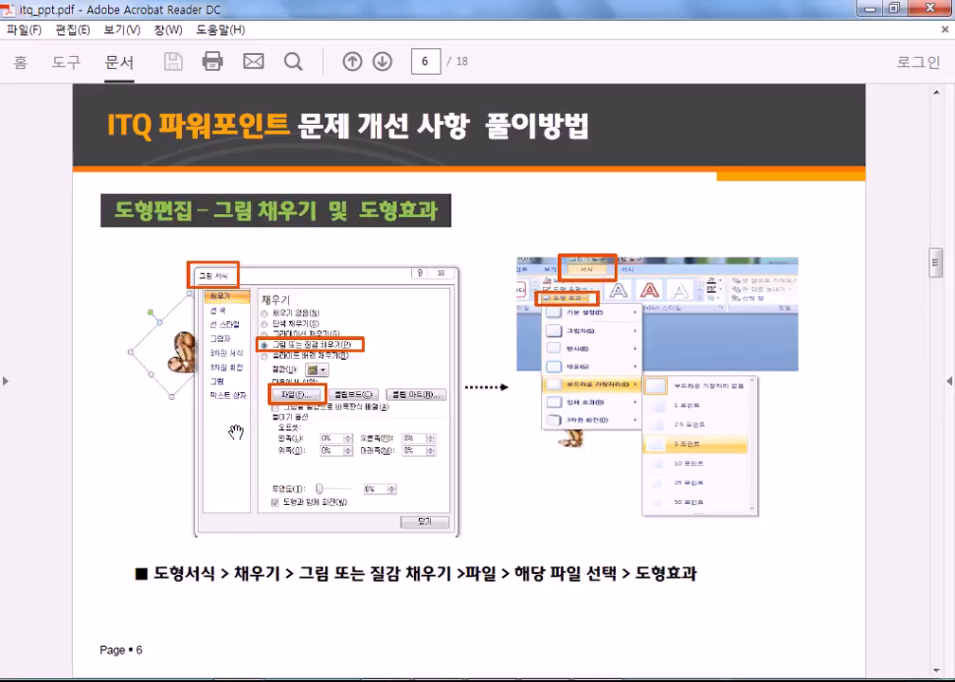
{"action": "scroll", "coordinate": [235, 432], "scroll_direction": "down", "scroll_amount": 5}
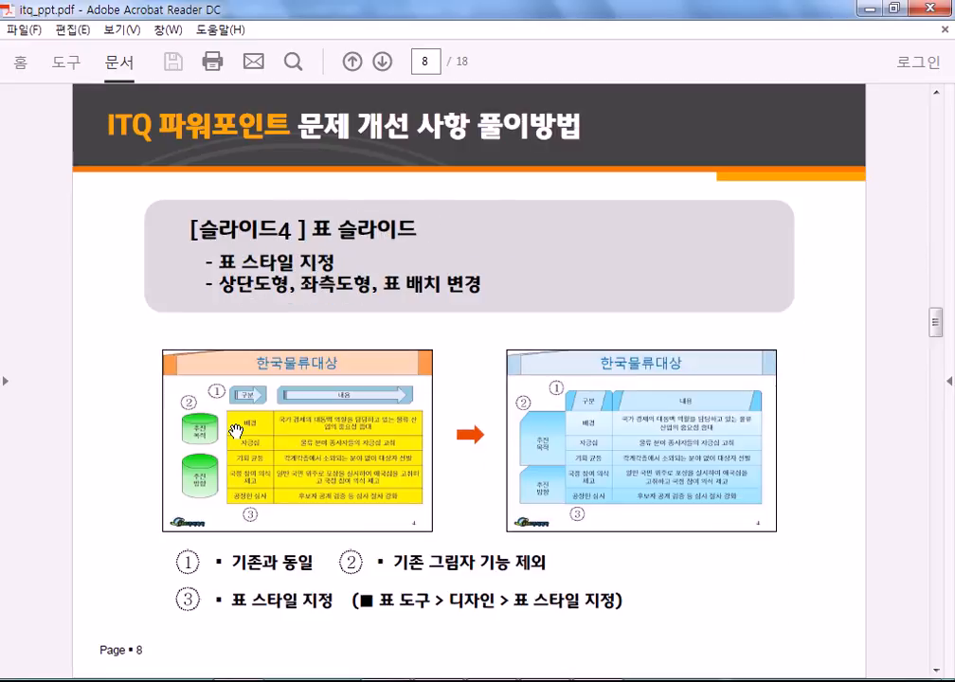
{"action": "scroll", "coordinate": [235, 432], "scroll_direction": "down", "scroll_amount": 2}
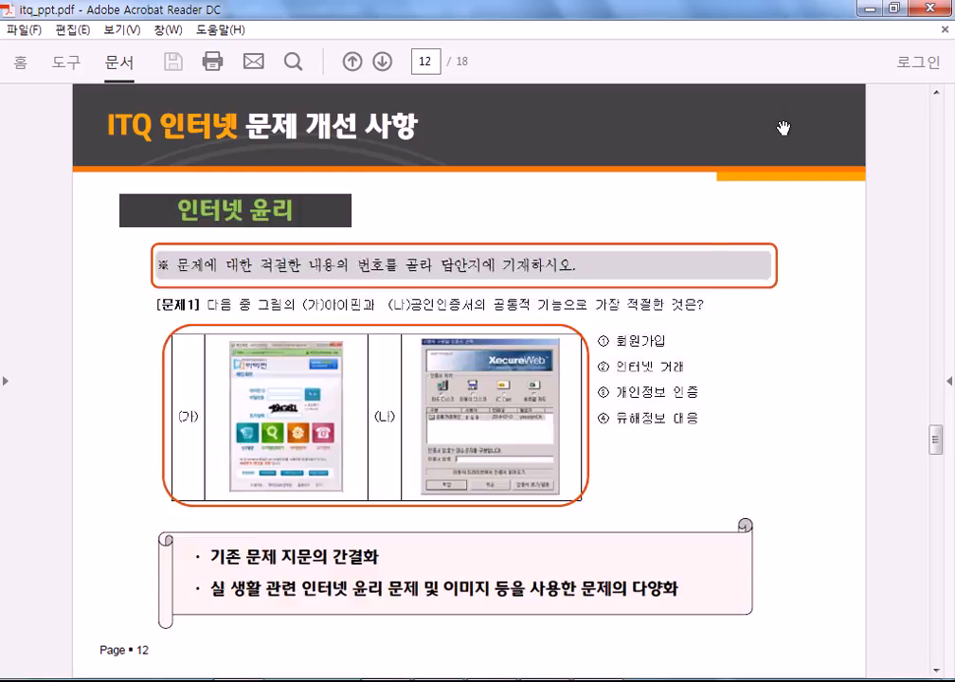
{"action": "left_click", "coordinate": [933, 9]}
Go to 과년도문제 > 2015 > ITQ(2015-06-13) > 문제[A4] and open GW06-13A.pdf.
{"action": "left_click", "coordinate": [437, 376]}
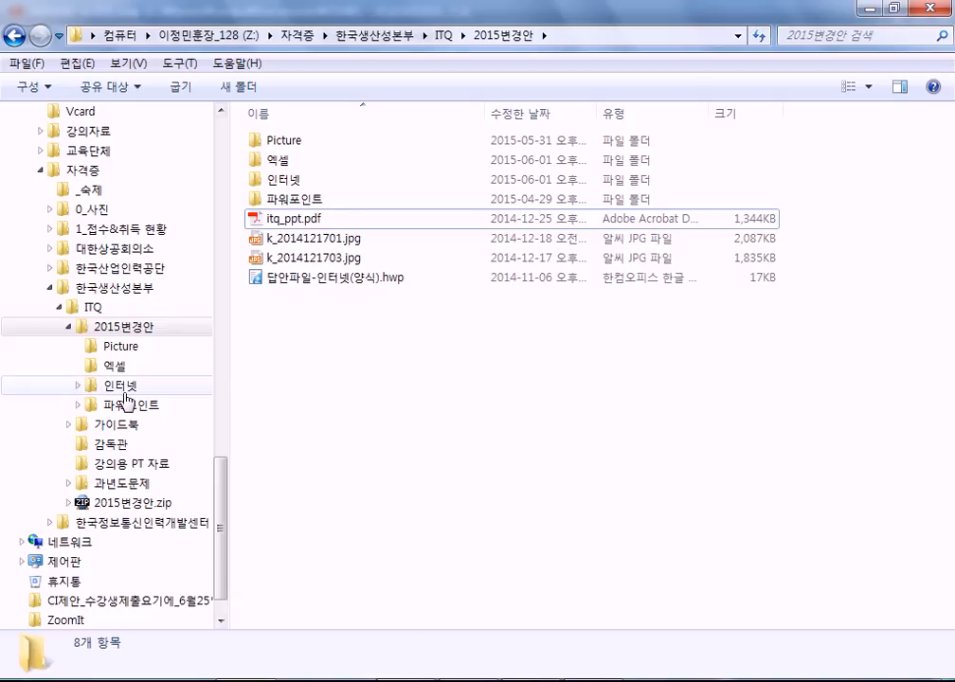
{"action": "left_click", "coordinate": [119, 483]}
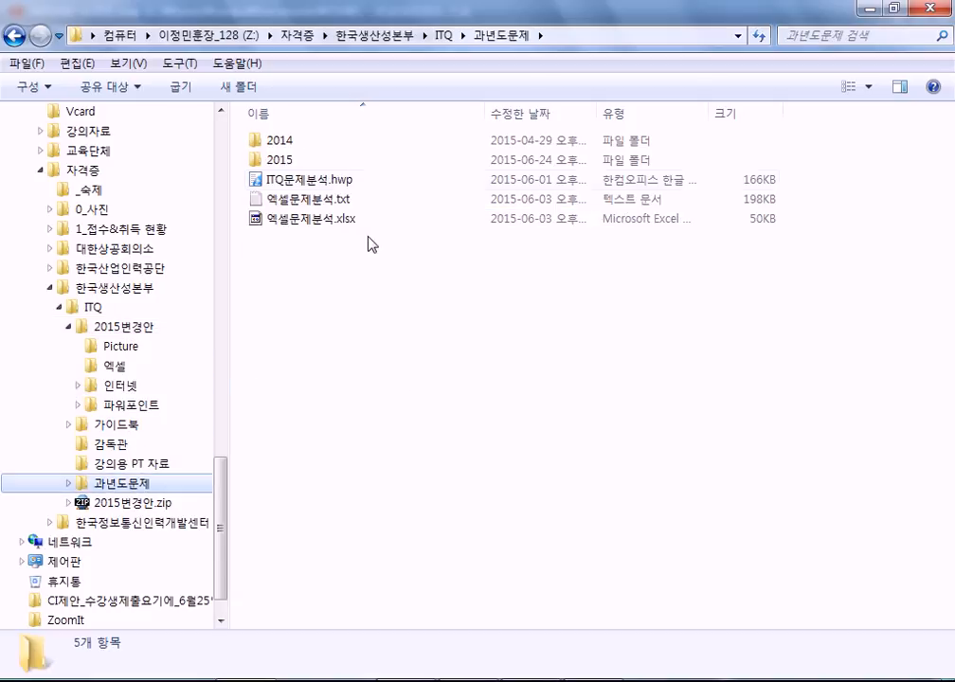
{"action": "double_click", "coordinate": [282, 159]}
{"action": "double_click", "coordinate": [298, 239]}
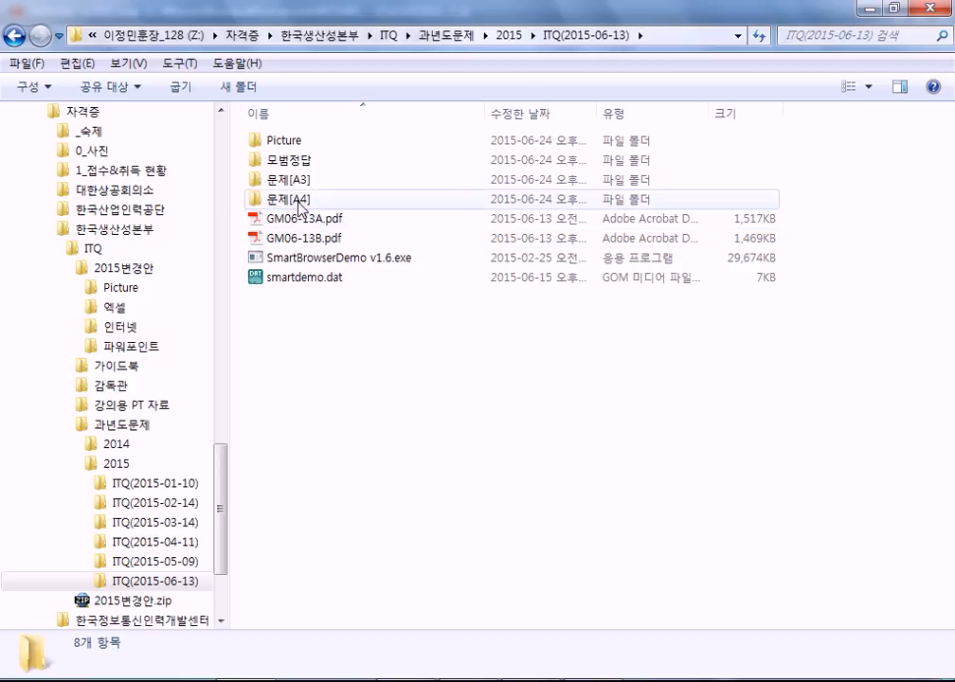
{"action": "double_click", "coordinate": [300, 201]}
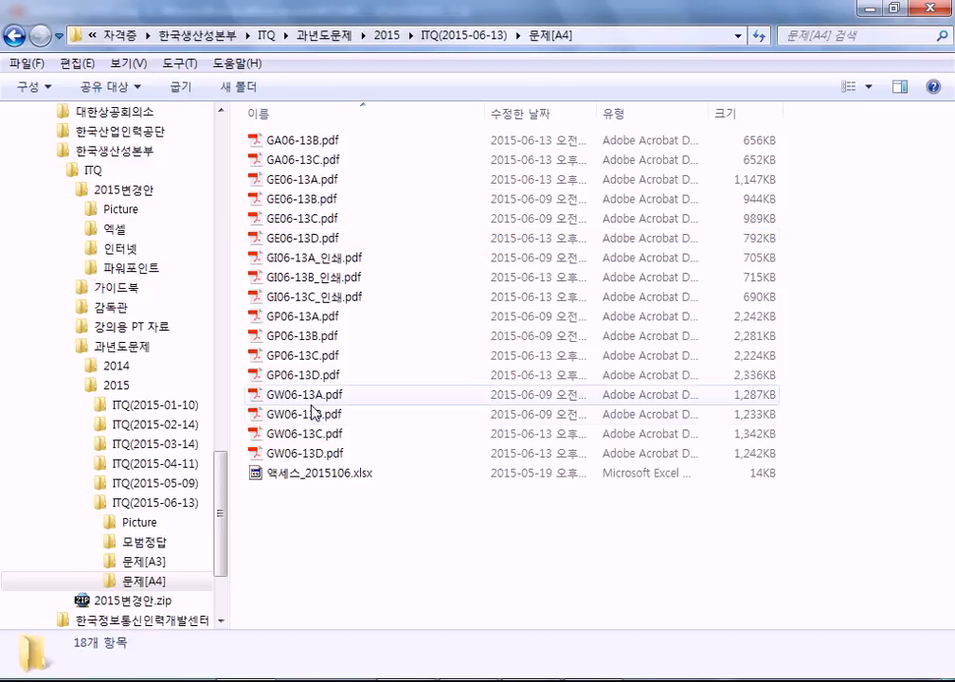
{"action": "double_click", "coordinate": [313, 396]}
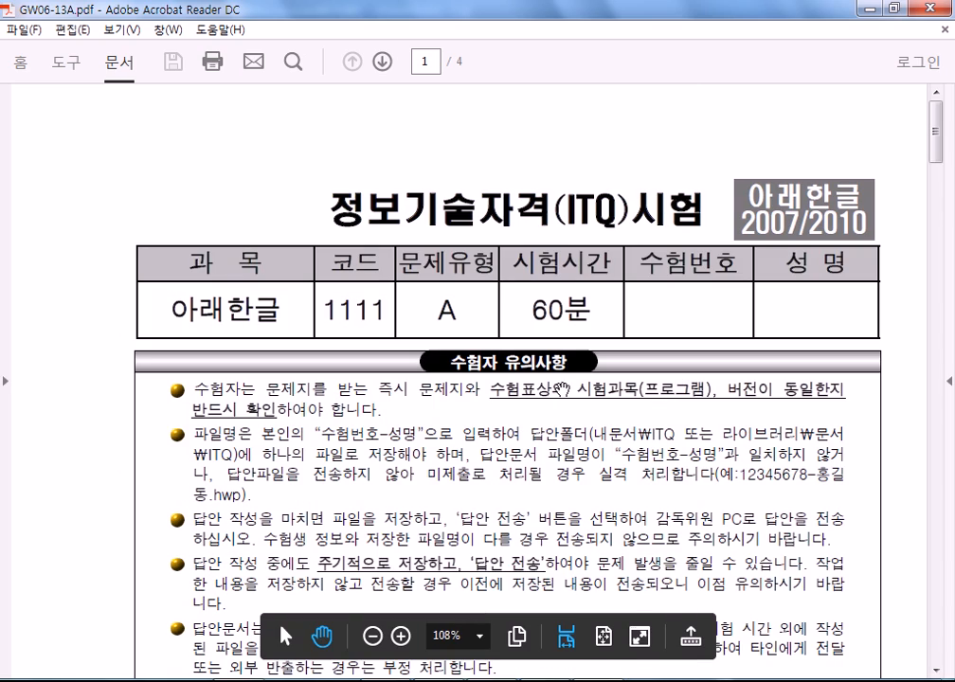
Scroll GW06-13A.pdf to the 답안 작성요령 section, then return to the 한글 window.
{"action": "scroll", "coordinate": [540, 396], "scroll_direction": "down", "scroll_amount": 8}
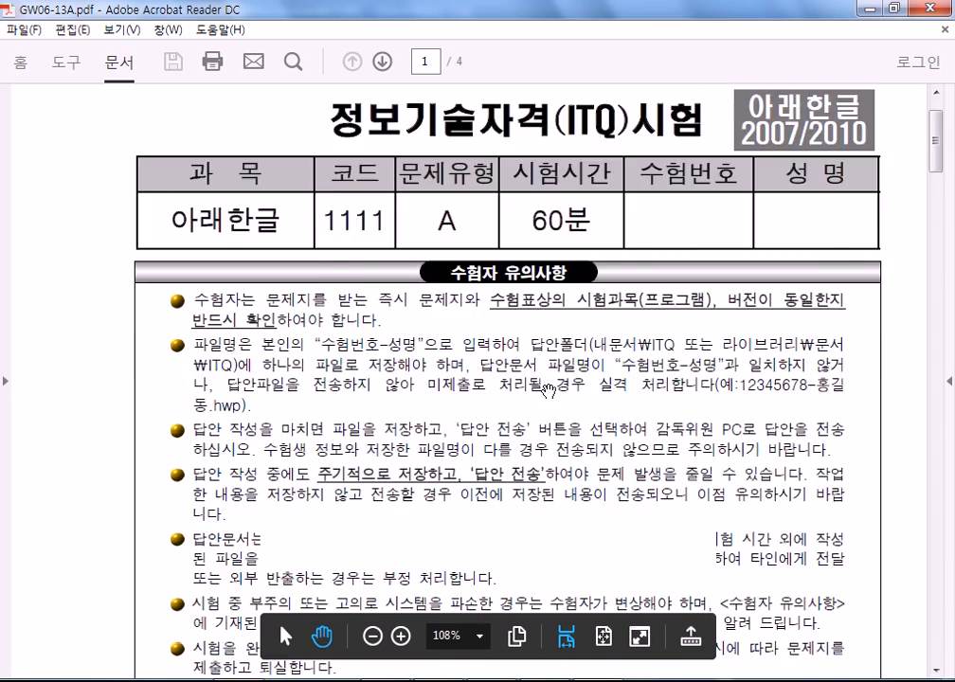
{"action": "scroll", "coordinate": [549, 388], "scroll_direction": "down", "scroll_amount": 12}
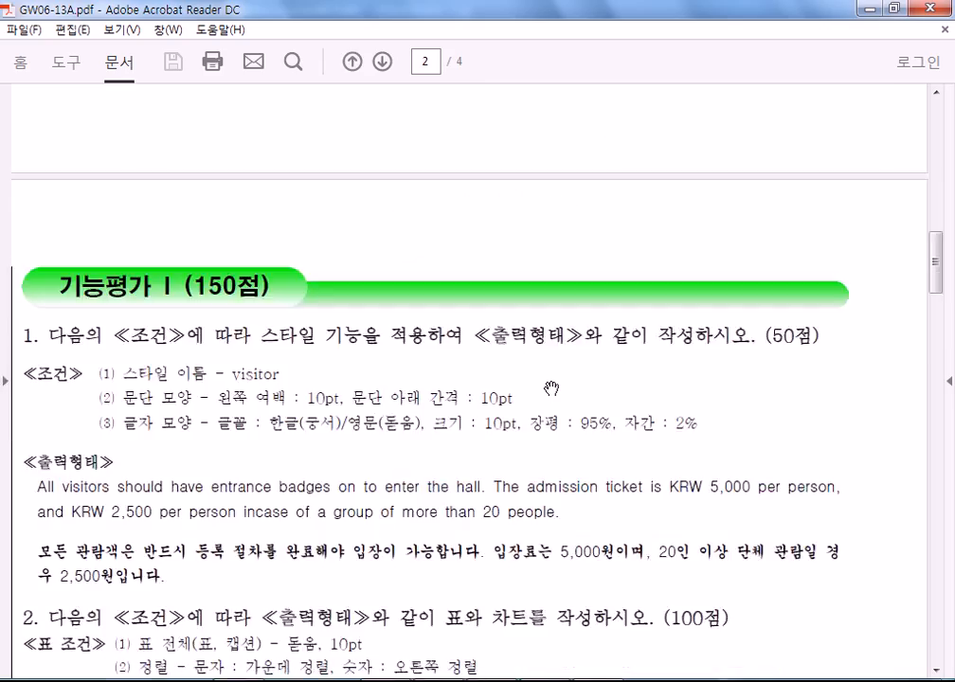
{"action": "scroll", "coordinate": [552, 387], "scroll_direction": "up", "scroll_amount": 11}
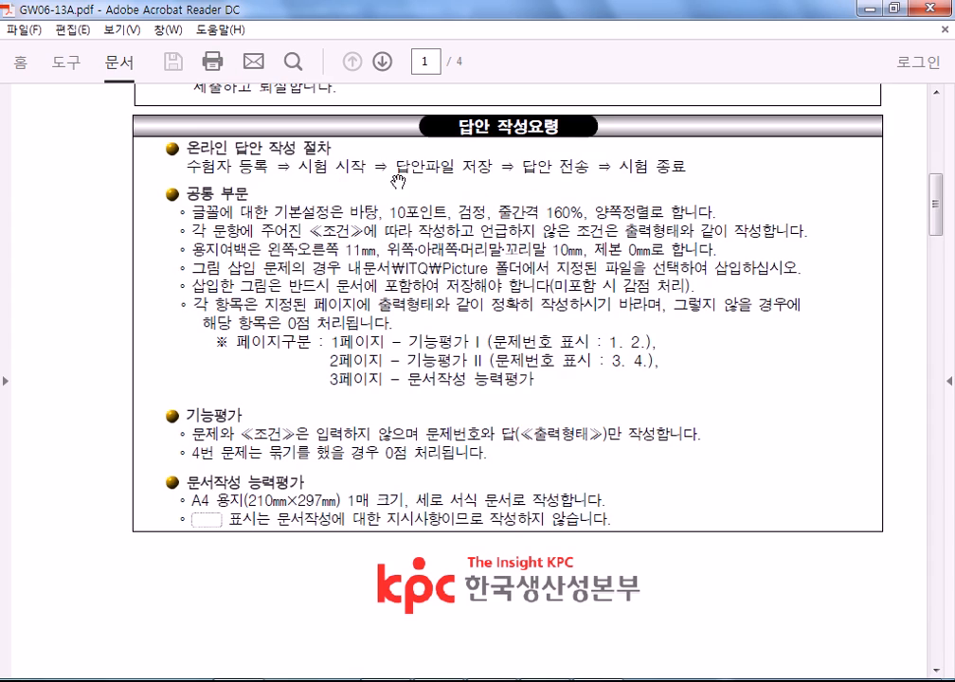
{"action": "scroll", "coordinate": [359, 212], "scroll_direction": "down", "scroll_amount": 1}
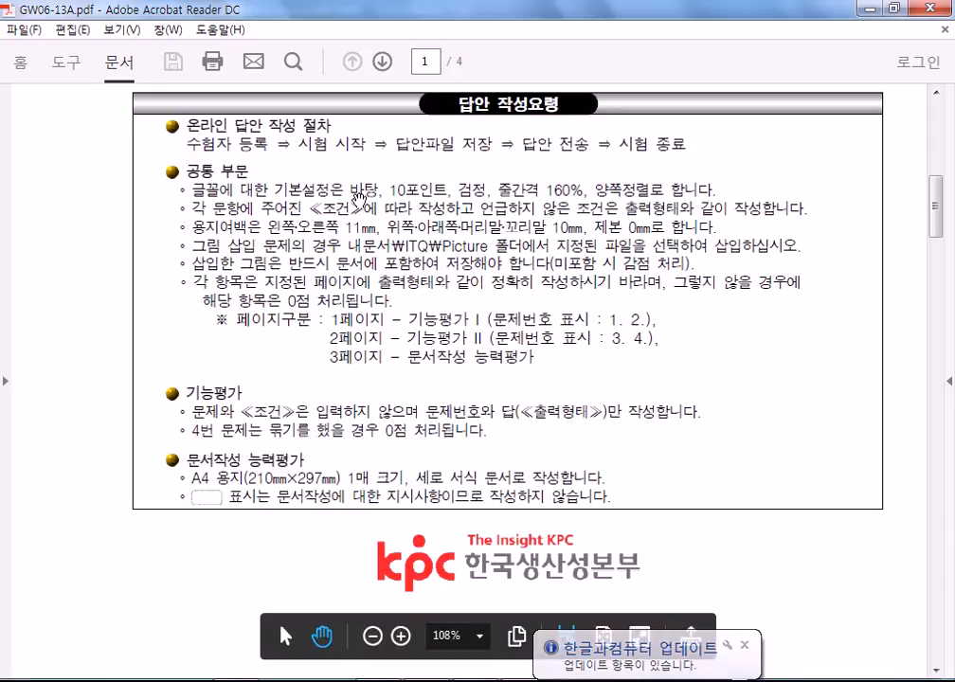
{"action": "key", "text": "alt+Tab"}
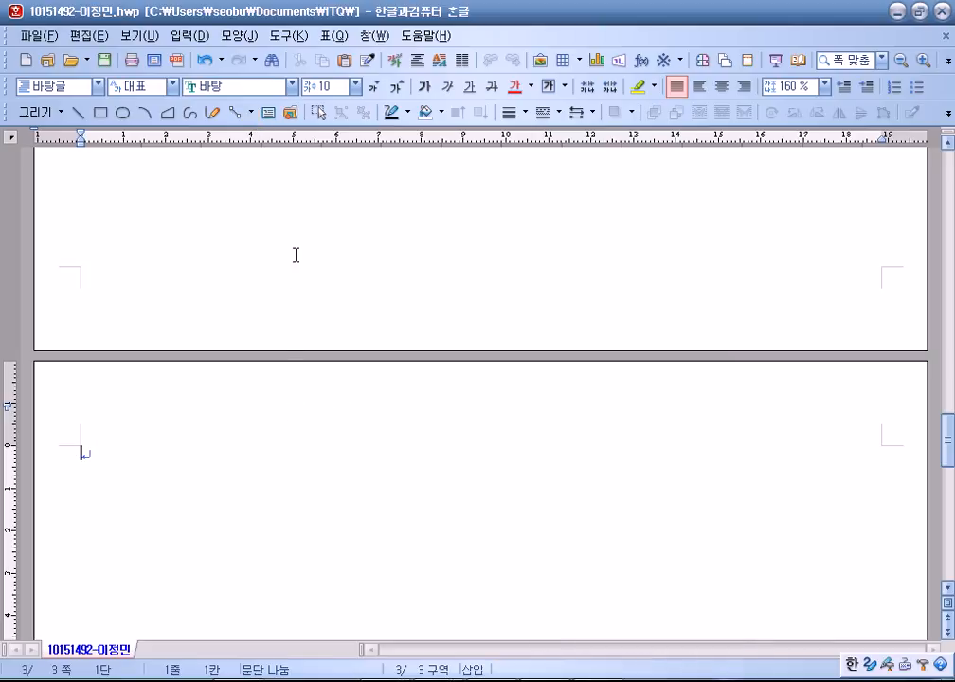
Set the document font to 맑은 고딕.
{"action": "left_click", "coordinate": [292, 85]}
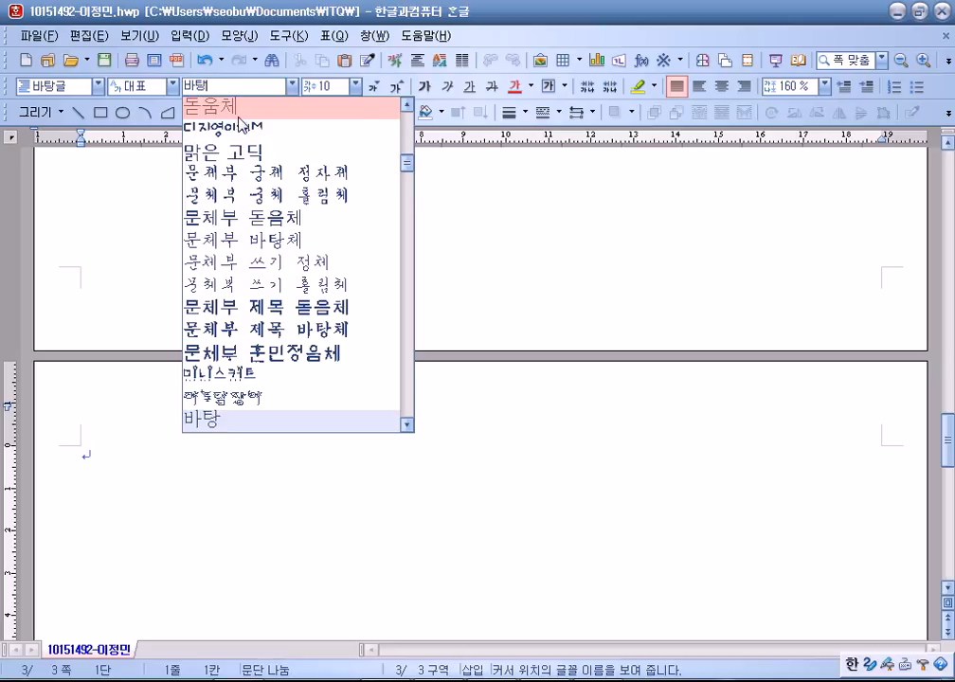
{"action": "scroll", "coordinate": [247, 218], "scroll_direction": "up", "scroll_amount": 6}
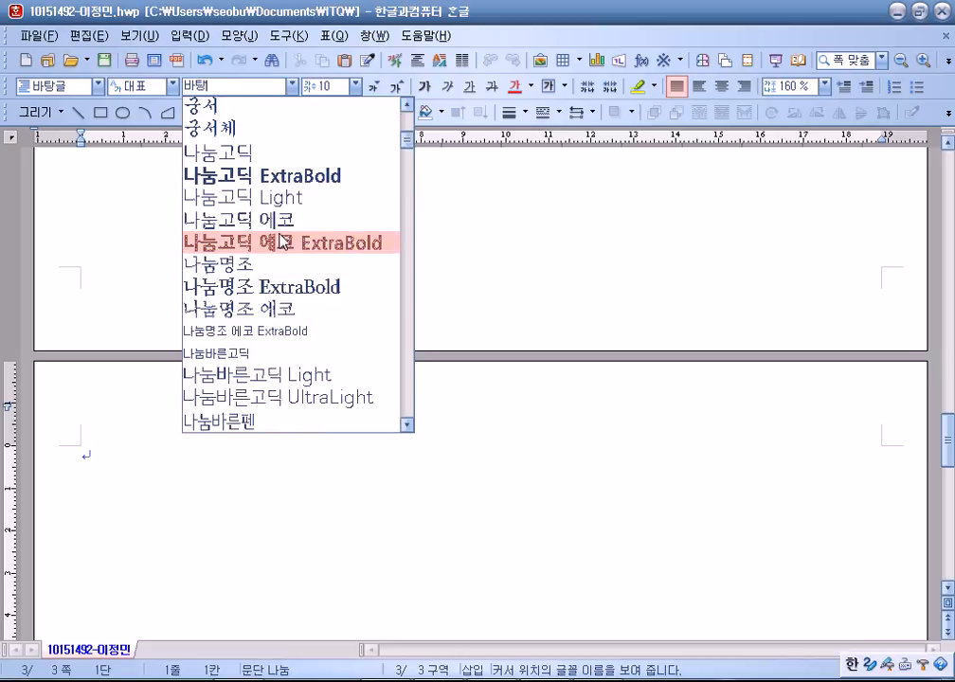
{"action": "scroll", "coordinate": [282, 240], "scroll_direction": "up", "scroll_amount": 1}
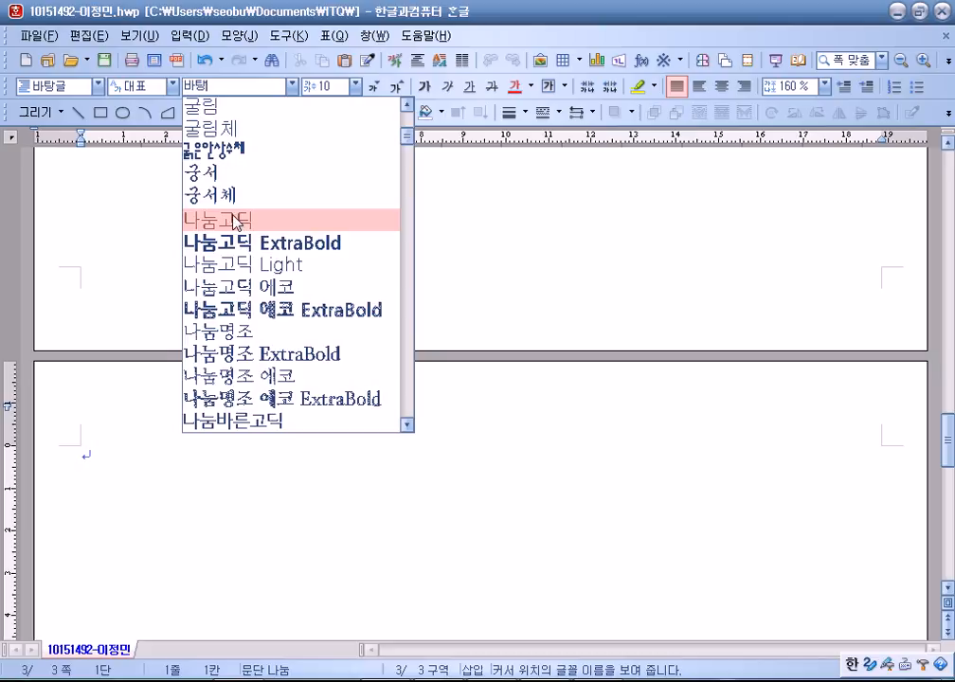
{"action": "left_click", "coordinate": [710, 602]}
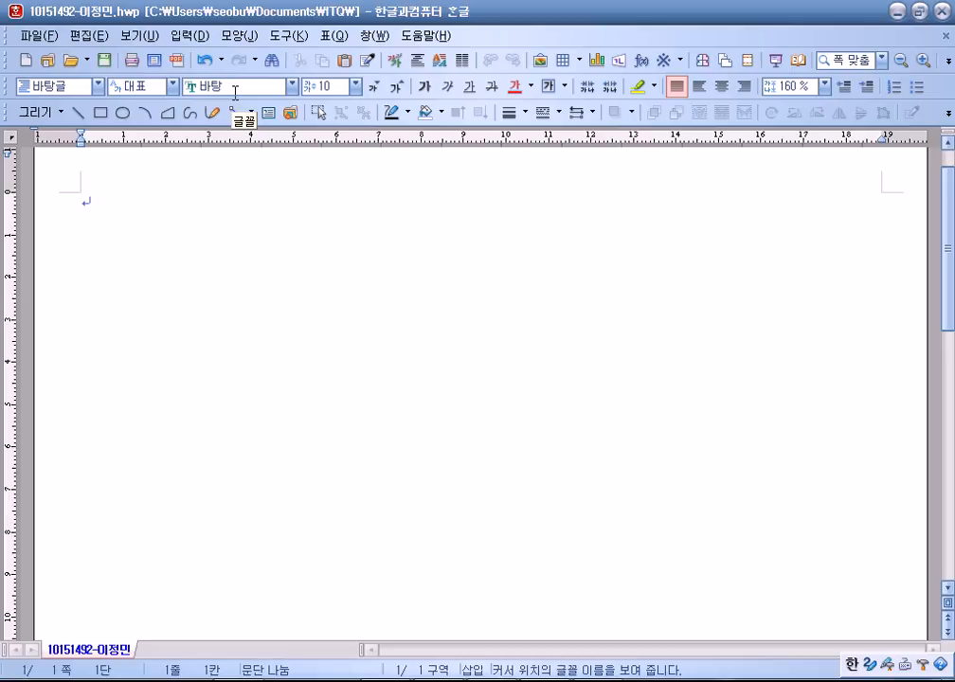
{"action": "left_click", "coordinate": [292, 86]}
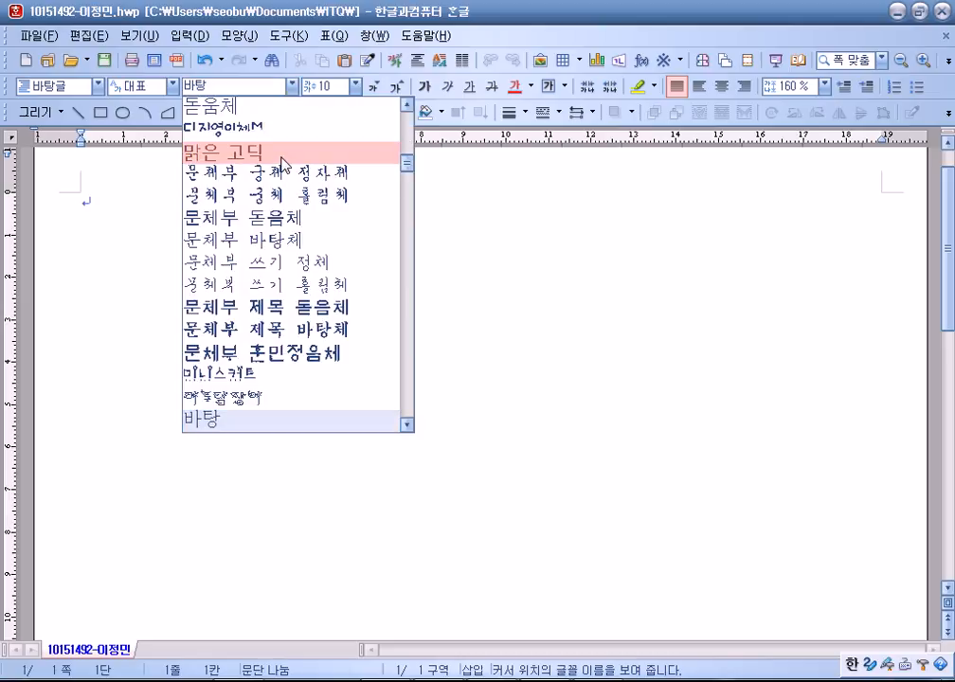
{"action": "left_click", "coordinate": [284, 163]}
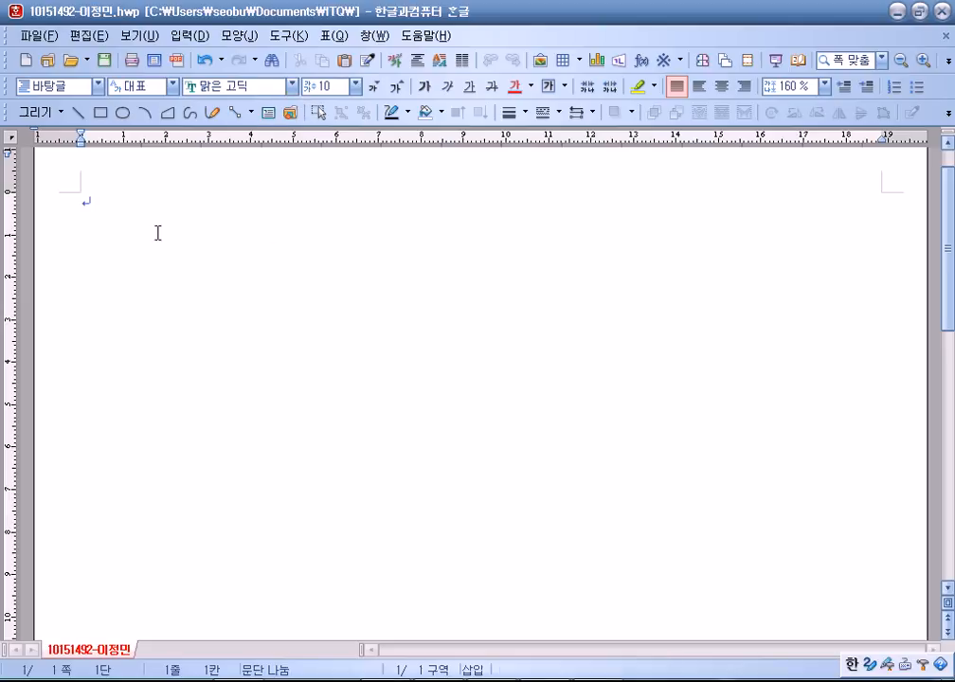
Type question numbers 1 and 2 on page 1 with blank lines between them.
{"action": "key", "text": "Return"}
{"action": "type", "text": "1"}
{"action": "key", "text": "BackSpace"}
{"action": "key", "text": "BackSpace"}
{"action": "type", "text": "1"}
{"action": "key", "text": "Return"}
{"action": "key", "text": "Return"}
{"action": "key", "text": "Return"}
{"action": "key", "text": "Return"}
{"action": "key", "text": "Return"}
{"action": "key", "text": "Return"}
{"action": "type", "text": "2"}
{"action": "key", "text": "Return"}
{"action": "key", "text": "Return"}
{"action": "key", "text": "Return"}
{"action": "key", "text": "Return"}
{"action": "key", "text": "Return"}
{"action": "key", "text": "Return"}
Add a page break, type 3 and 4 on page 2, and break to page 3.
{"action": "key", "text": "alt+shift+Return"}
{"action": "type", "text": "3"}
{"action": "key", "text": "Return"}
{"action": "key", "text": "Return"}
{"action": "key", "text": "Return"}
{"action": "key", "text": "Return"}
{"action": "key", "text": "Return"}
{"action": "key", "text": "Return"}
{"action": "type", "text": "4"}
{"action": "key", "text": "Return"}
{"action": "key", "text": "Return"}
{"action": "key", "text": "Return"}
{"action": "key", "text": "Return"}
{"action": "key", "text": "Return"}
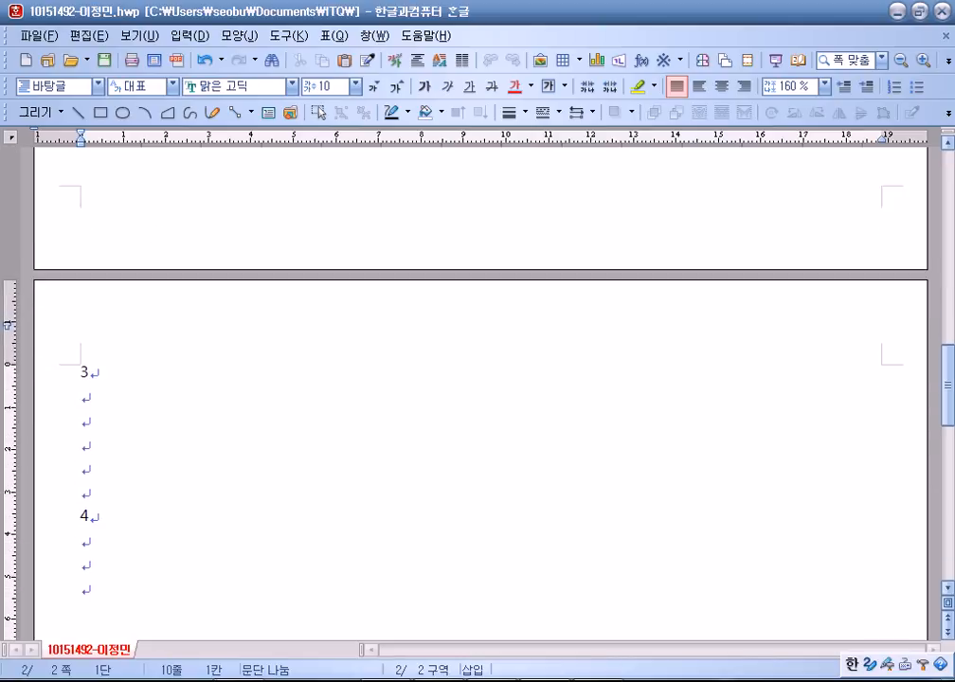
{"action": "key", "text": "alt+shift+Return"}
{"action": "scroll", "coordinate": [151, 242], "scroll_direction": "down", "scroll_amount": 3}
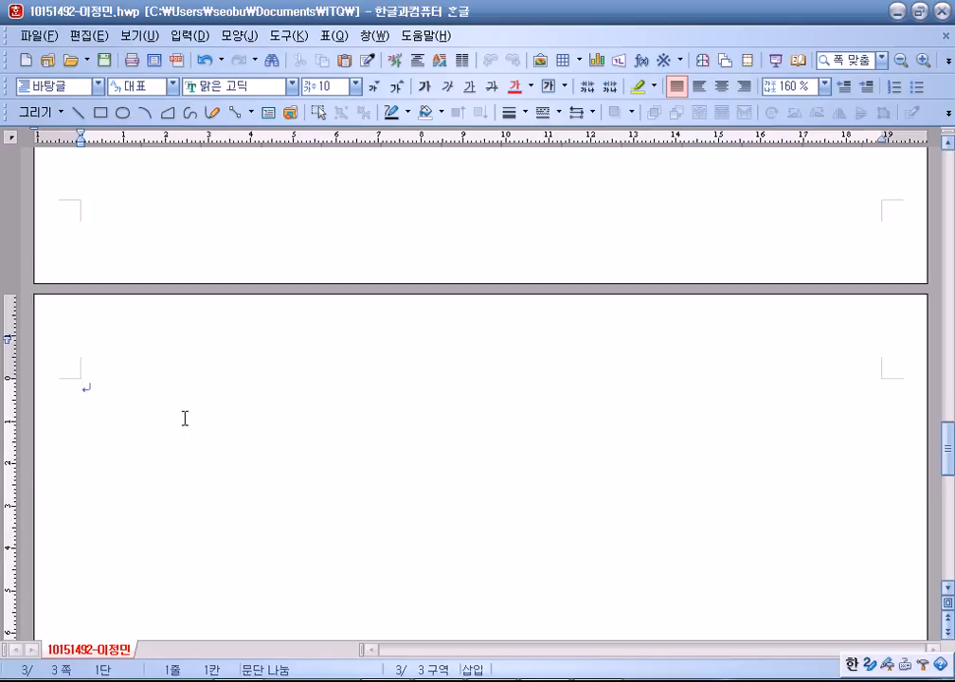
Insert a 6-row, 5-column table below question 2, set to treat as a character.
{"action": "scroll", "coordinate": [185, 417], "scroll_direction": "up", "scroll_amount": 15}
{"action": "scroll", "coordinate": [198, 366], "scroll_direction": "up", "scroll_amount": 2}
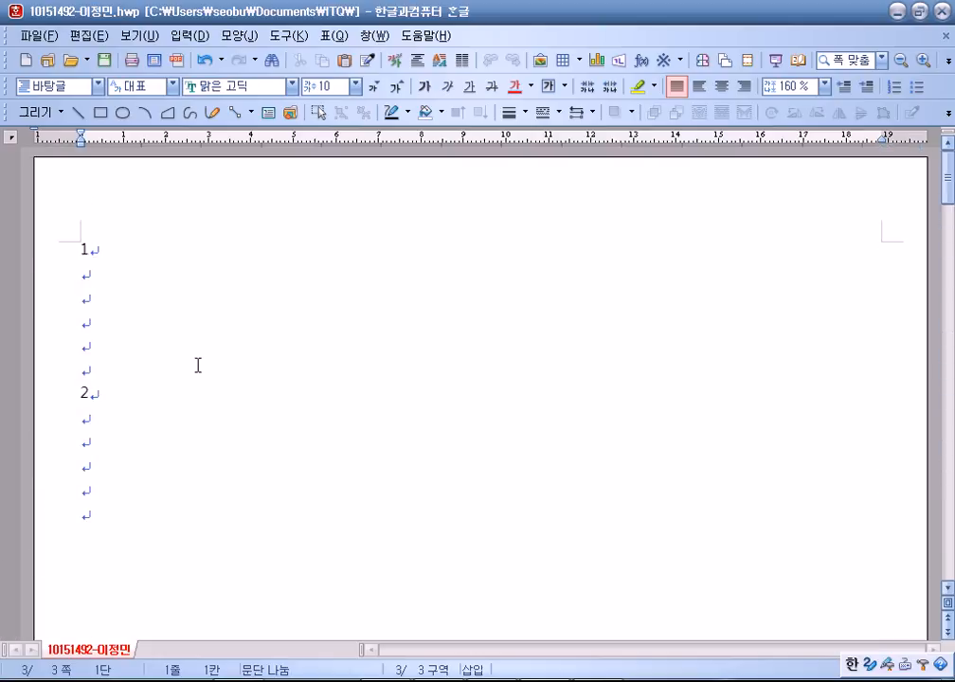
{"action": "left_click", "coordinate": [105, 476]}
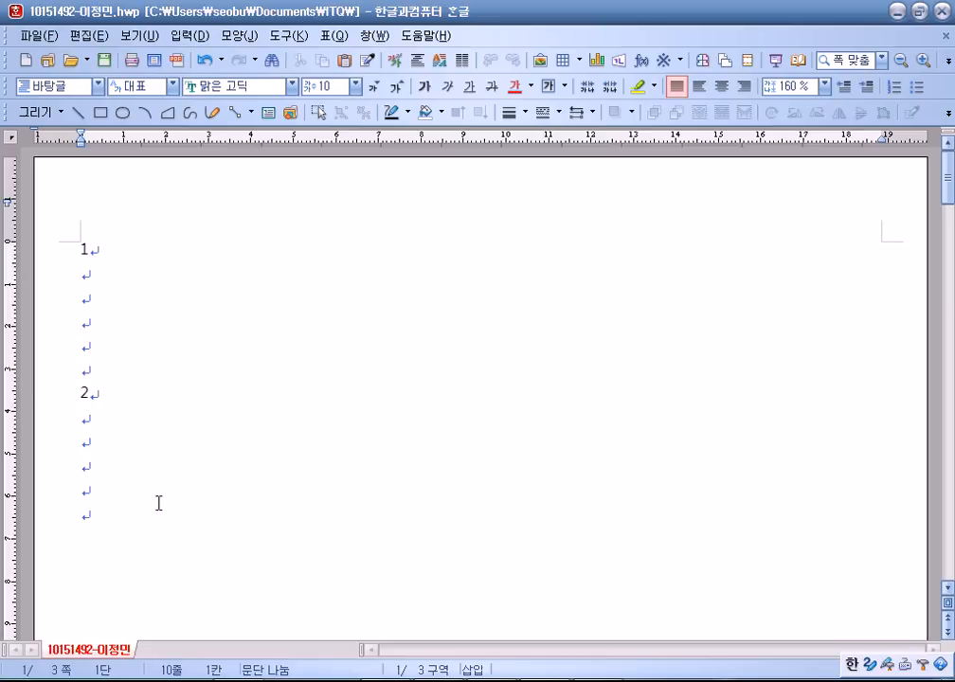
{"action": "left_click", "coordinate": [336, 36]}
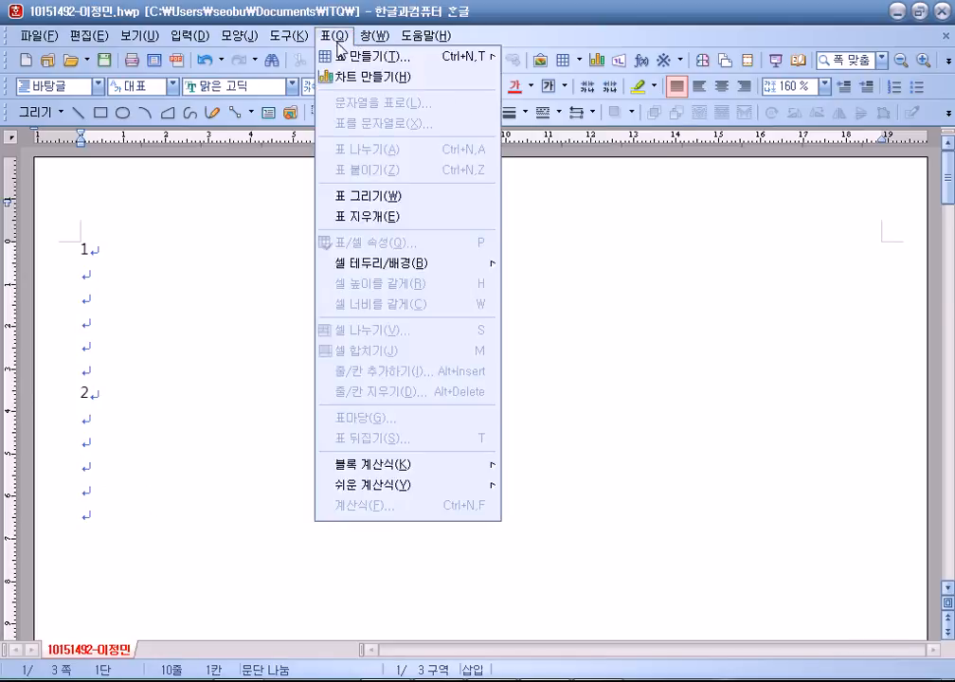
{"action": "left_click", "coordinate": [338, 55]}
{"action": "left_click", "coordinate": [648, 285]}
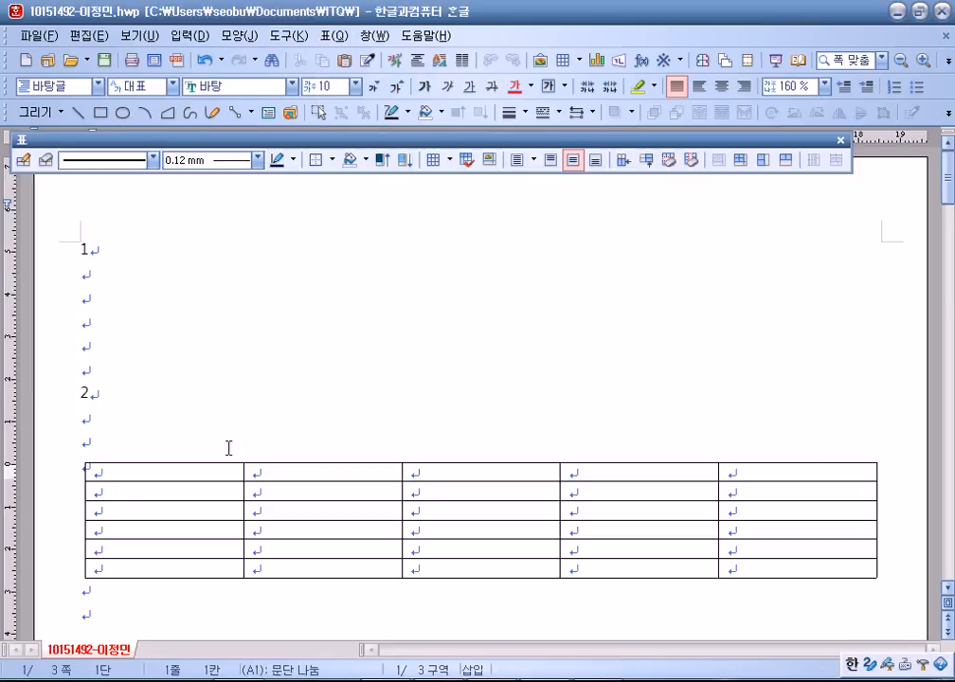
{"action": "double_click", "coordinate": [115, 461]}
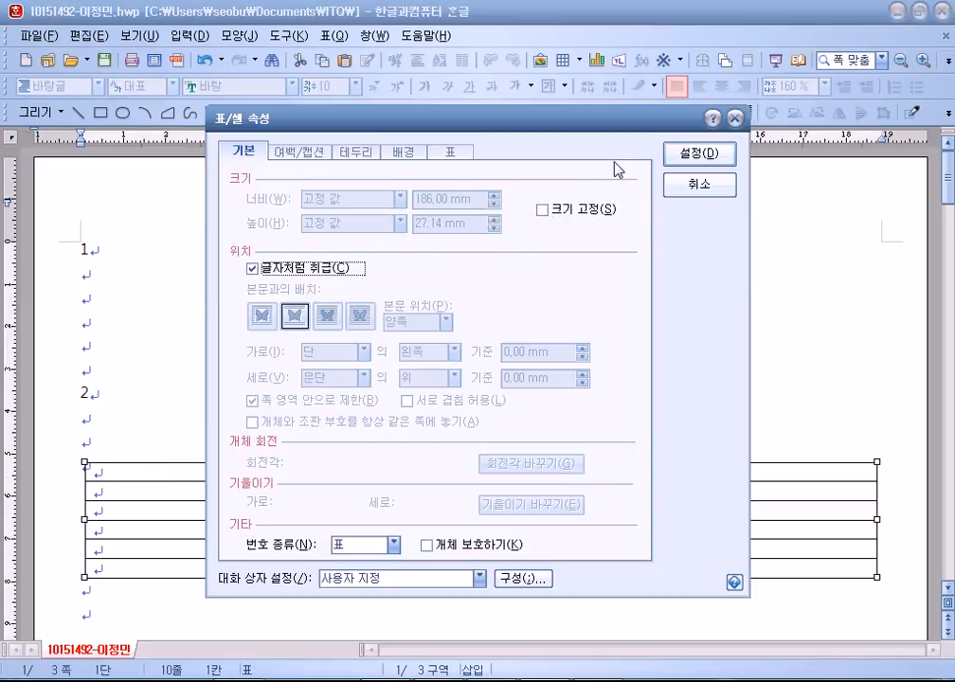
{"action": "left_click", "coordinate": [703, 154]}
{"action": "left_click", "coordinate": [163, 449]}
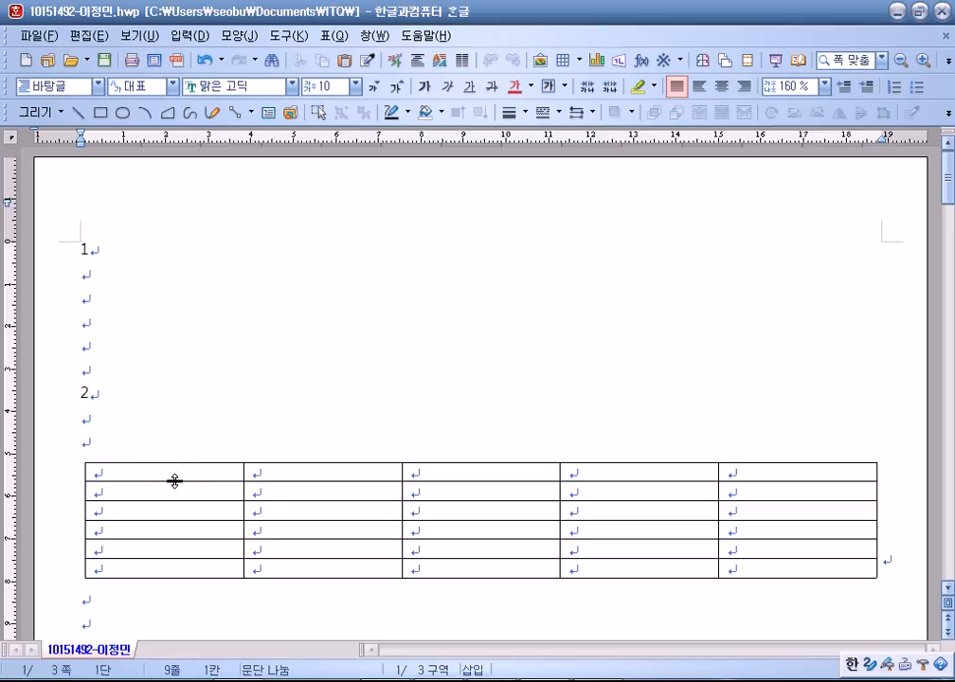
Apply the 돋움 font to all cells of the table.
{"action": "left_click_drag", "start_coordinate": [198, 467], "coordinate": [758, 577]}
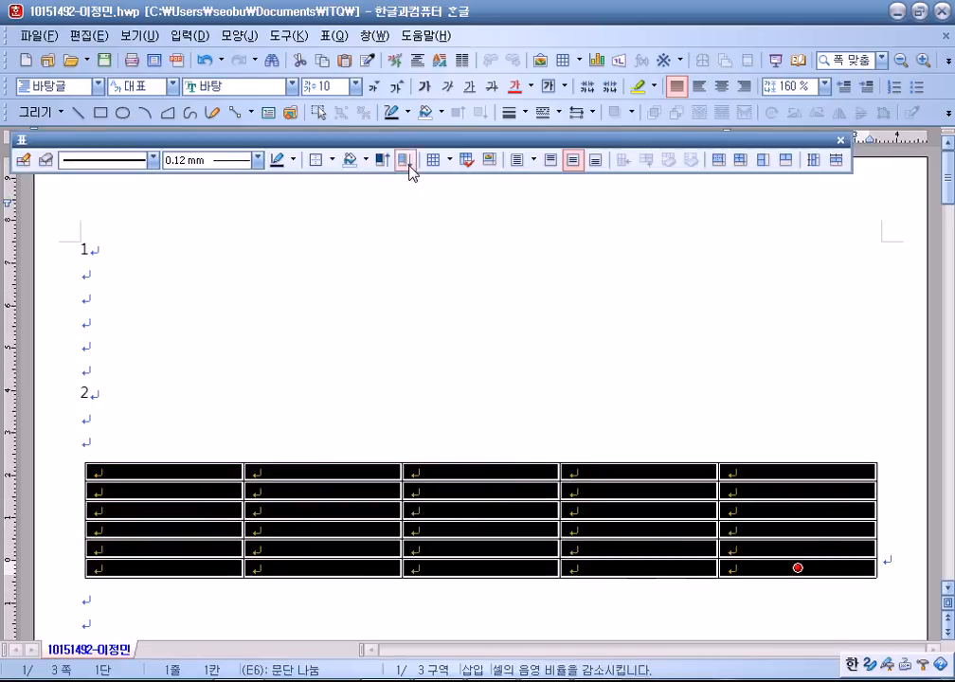
{"action": "left_click", "coordinate": [297, 86]}
{"action": "scroll", "coordinate": [248, 112], "scroll_direction": "up", "scroll_amount": 1}
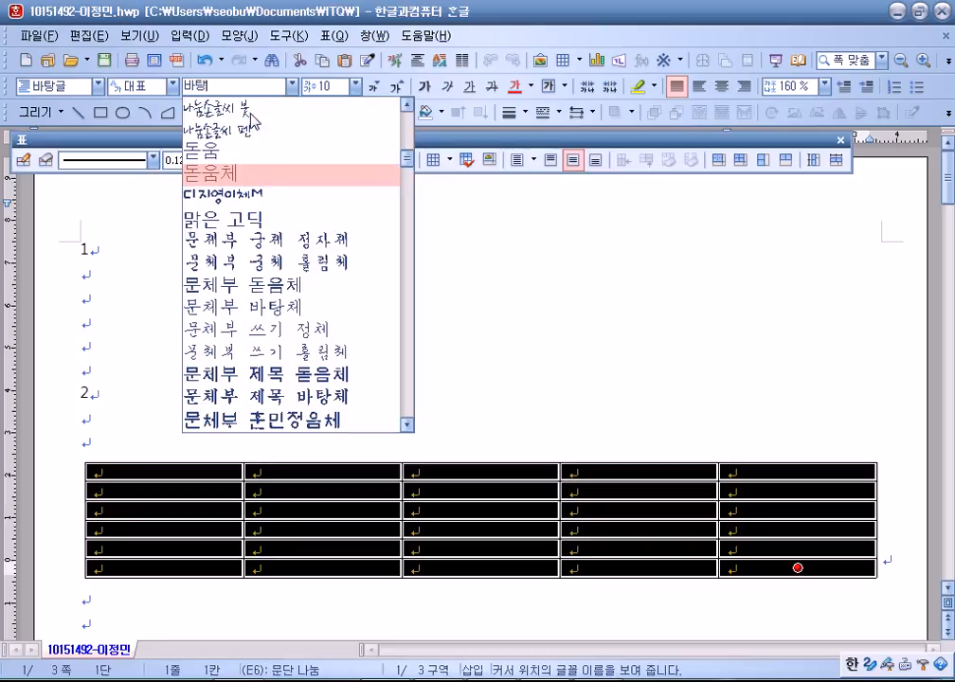
{"action": "left_click", "coordinate": [248, 98]}
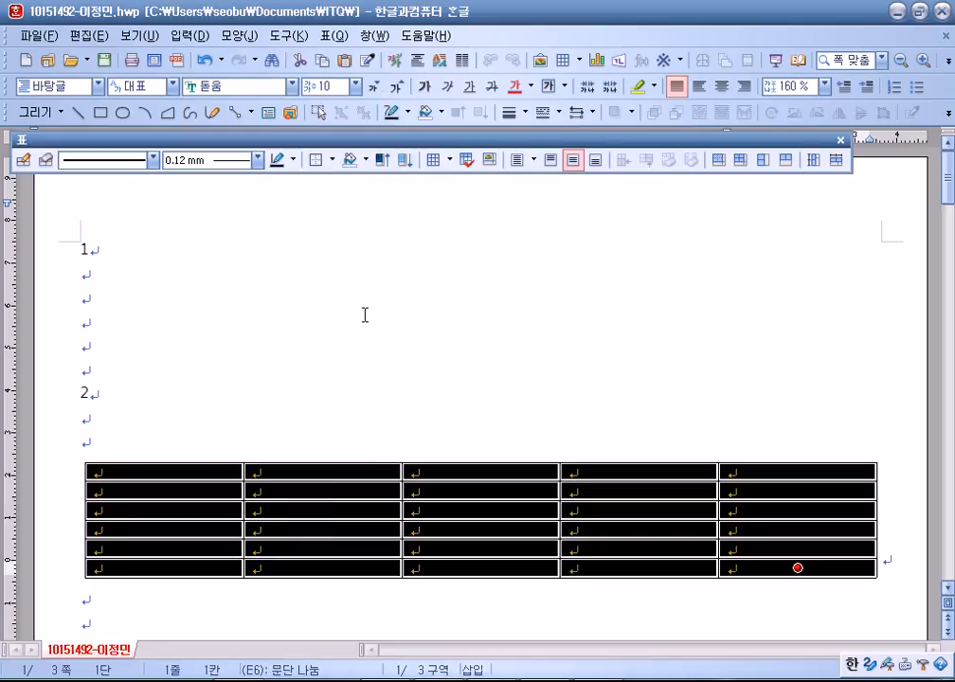
{"action": "left_click", "coordinate": [103, 272]}
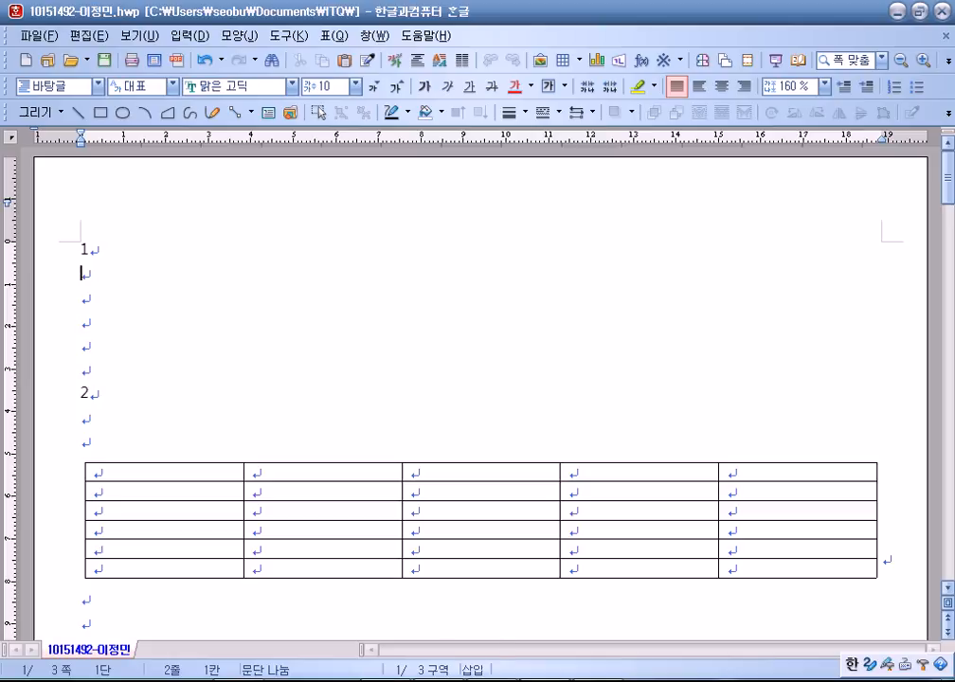
Return to GW06-13A.pdf and view question 2's table and chart conditions on page 2.
{"action": "key", "text": "alt+Tab"}
{"action": "scroll", "coordinate": [517, 347], "scroll_direction": "down", "scroll_amount": 5}
{"action": "scroll", "coordinate": [461, 350], "scroll_direction": "down", "scroll_amount": 12}
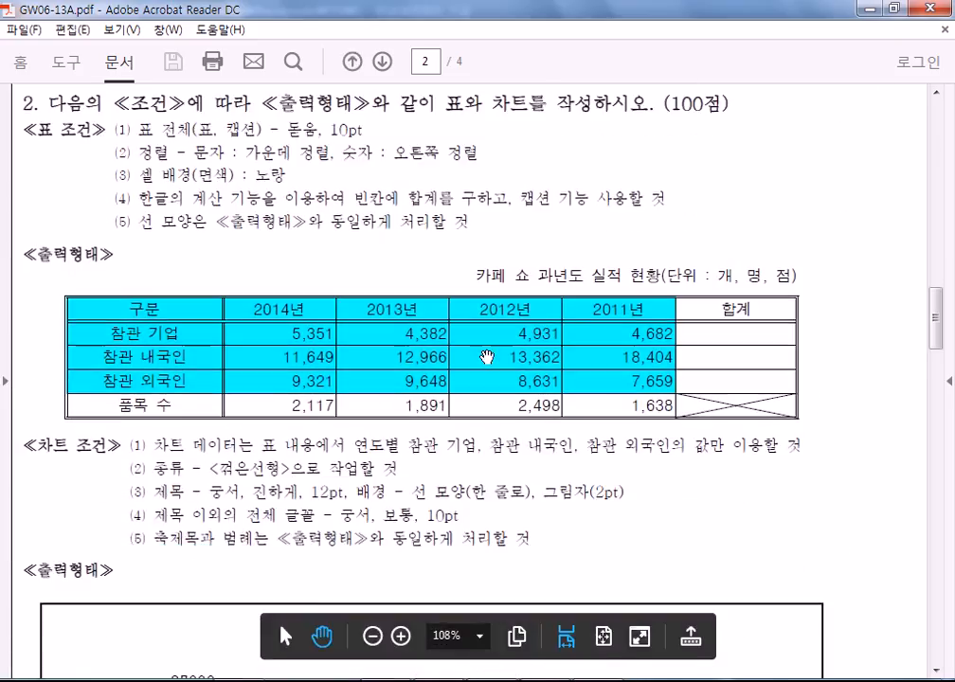
{"action": "scroll", "coordinate": [409, 278], "scroll_direction": "up", "scroll_amount": 2}
{"action": "scroll", "coordinate": [201, 278], "scroll_direction": "down", "scroll_amount": 1}
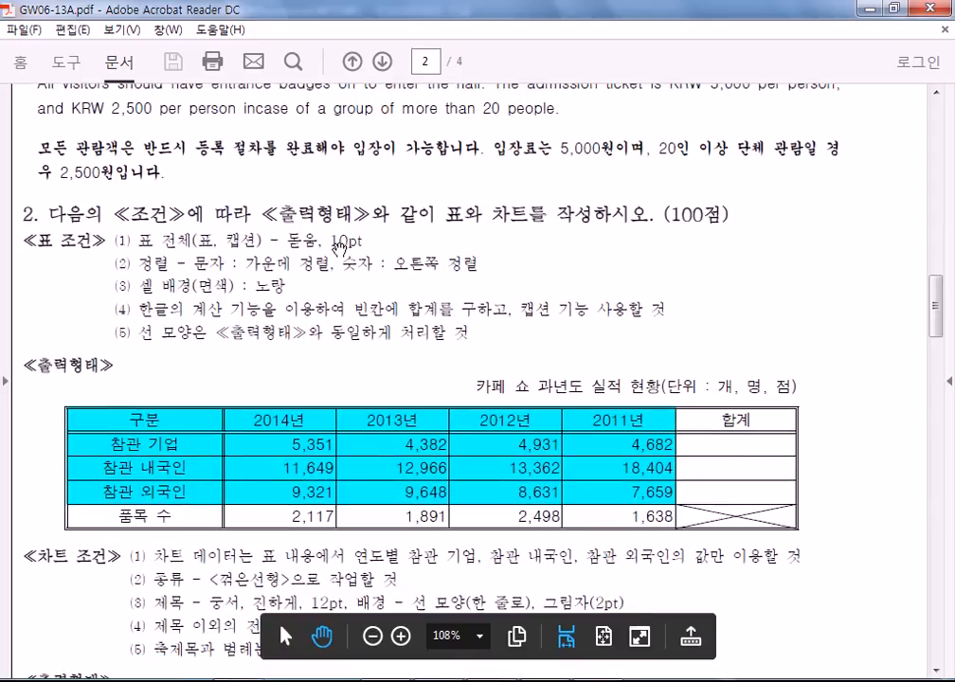
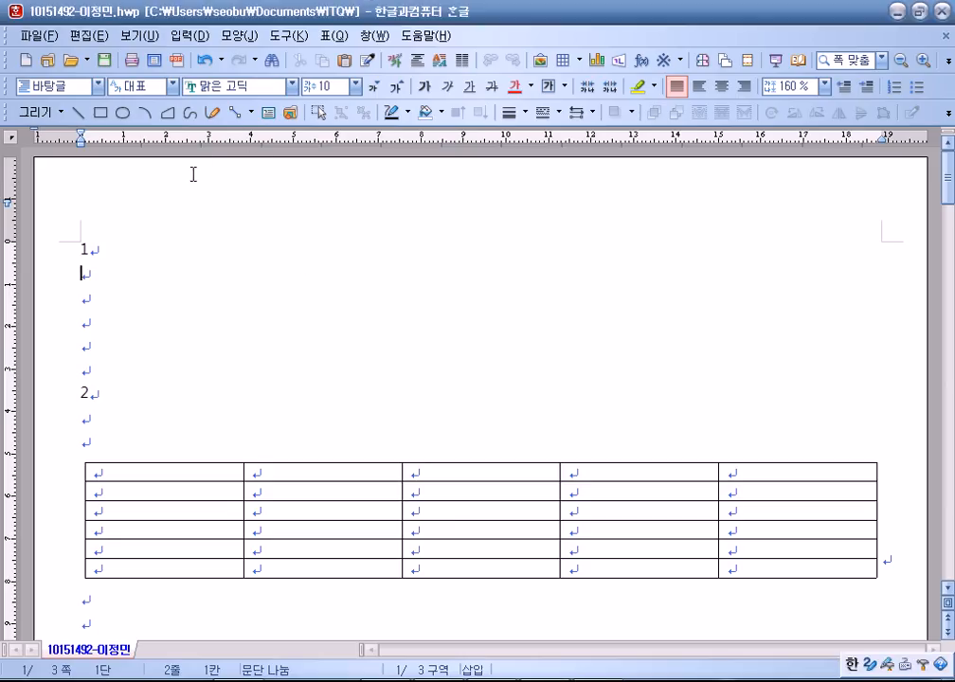
On page 3, add five empty lines, then type 글자 followed by two spaces on the sixth line.
{"action": "scroll", "coordinate": [193, 174], "scroll_direction": "down", "scroll_amount": 15}
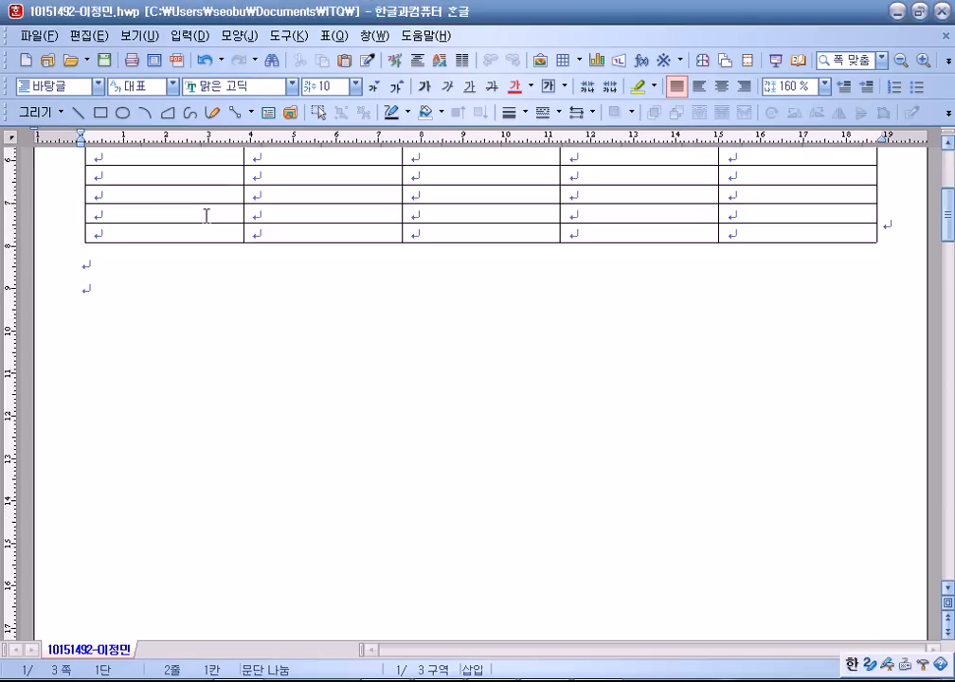
{"action": "left_click", "coordinate": [175, 244]}
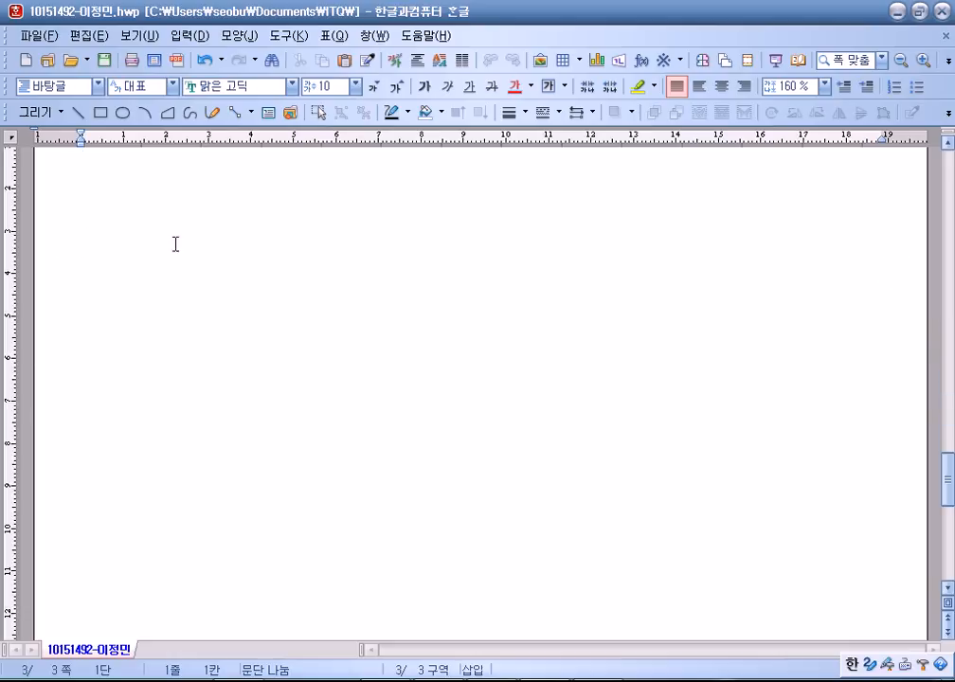
{"action": "key", "text": "Return"}
{"action": "key", "text": "Return"}
{"action": "key", "text": "Return"}
{"action": "key", "text": "Return"}
{"action": "key", "text": "Return"}
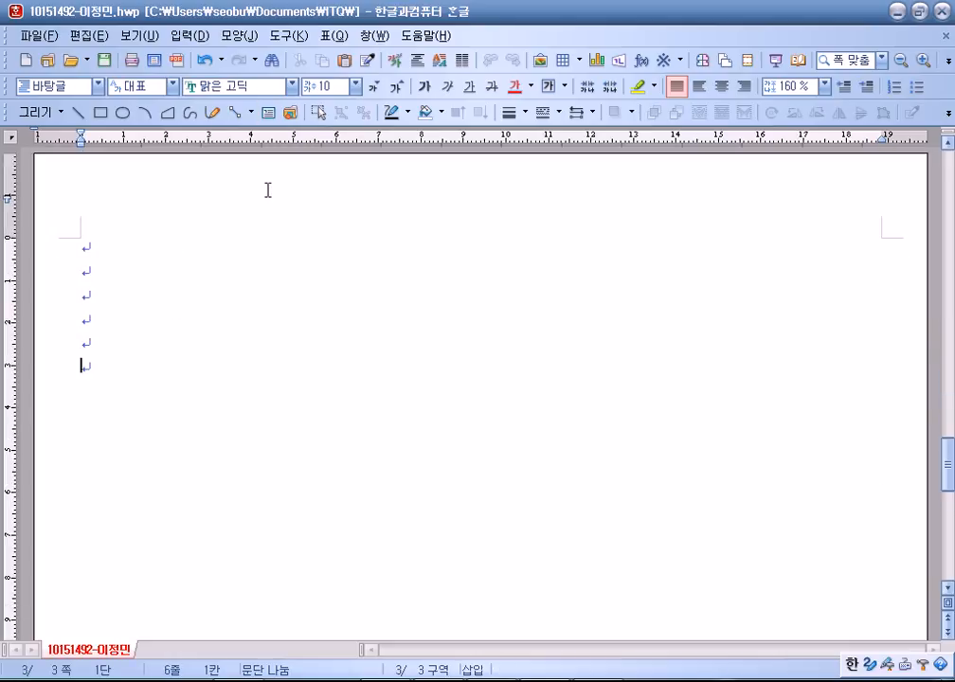
{"action": "type", "text": "글자"}
{"action": "key", "text": "Left"}
{"action": "key", "text": "Right"}
{"action": "key", "text": "Left"}
{"action": "key", "text": "Left"}
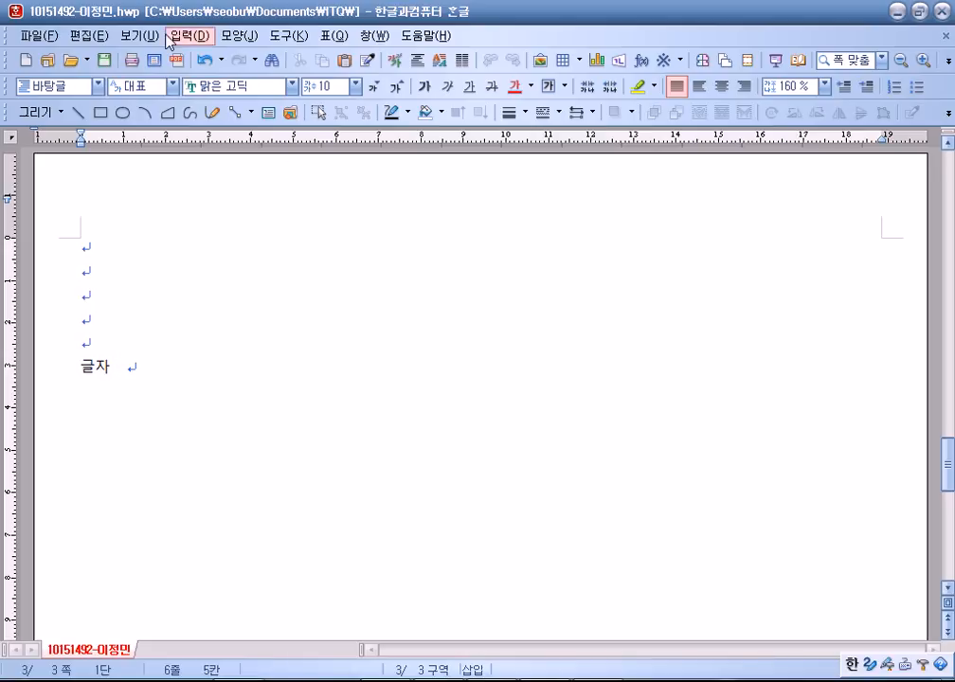
Insert a footnote after 글자 from the 입력 > 주석 > 각주 menu.
{"action": "left_click", "coordinate": [189, 35]}
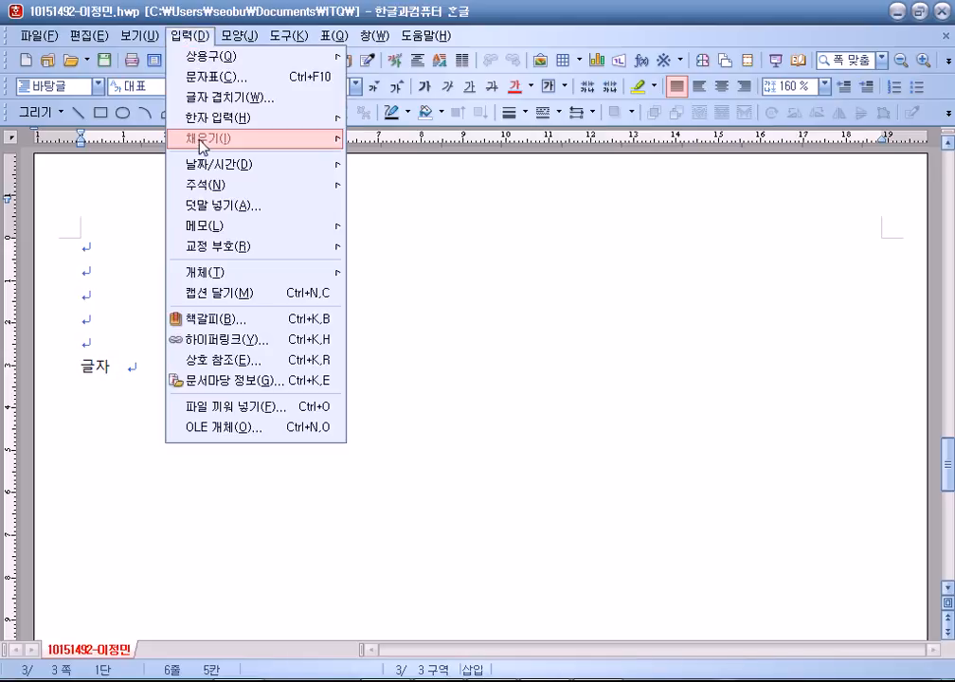
{"action": "mouse_move", "coordinate": [203, 185]}
{"action": "left_click", "coordinate": [414, 190]}
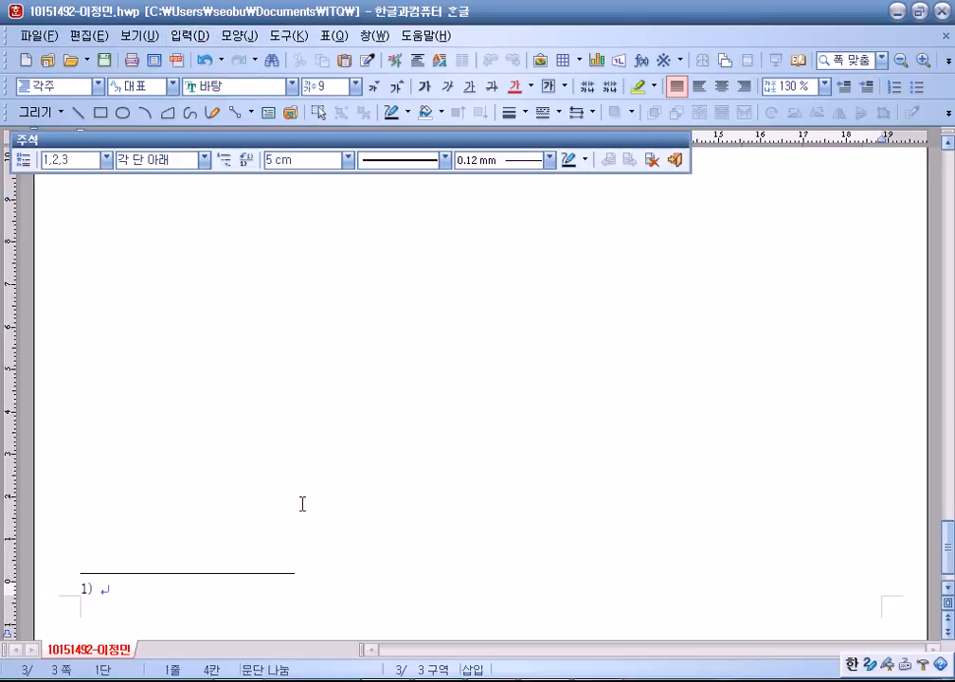
Format the footnote number 1) as 맑은 고딕 at size 10.
{"action": "left_click", "coordinate": [68, 597]}
{"action": "left_click", "coordinate": [358, 85]}
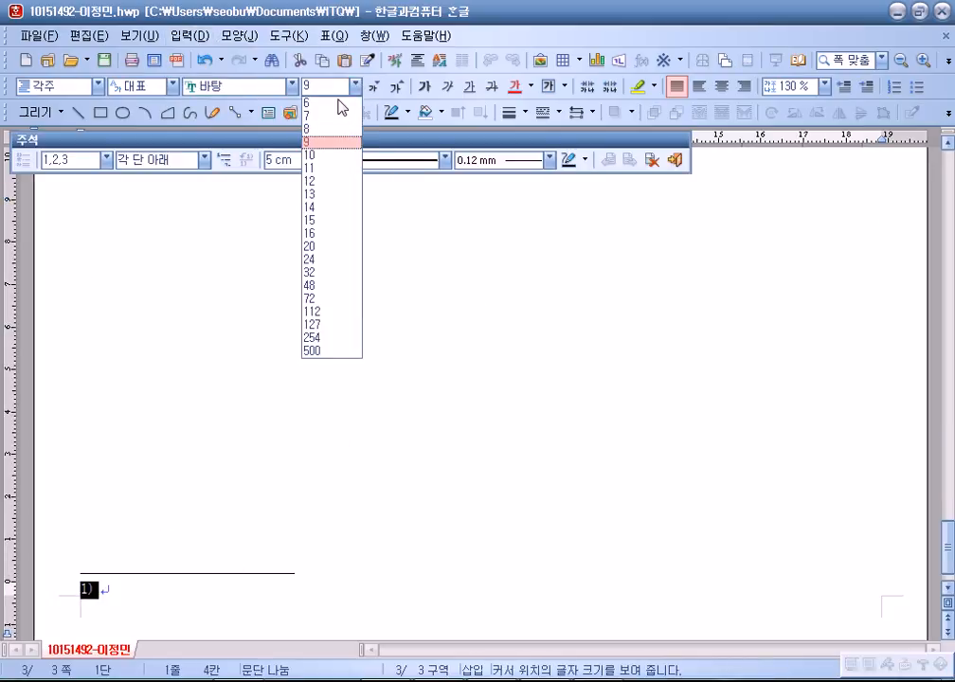
{"action": "left_click", "coordinate": [312, 154]}
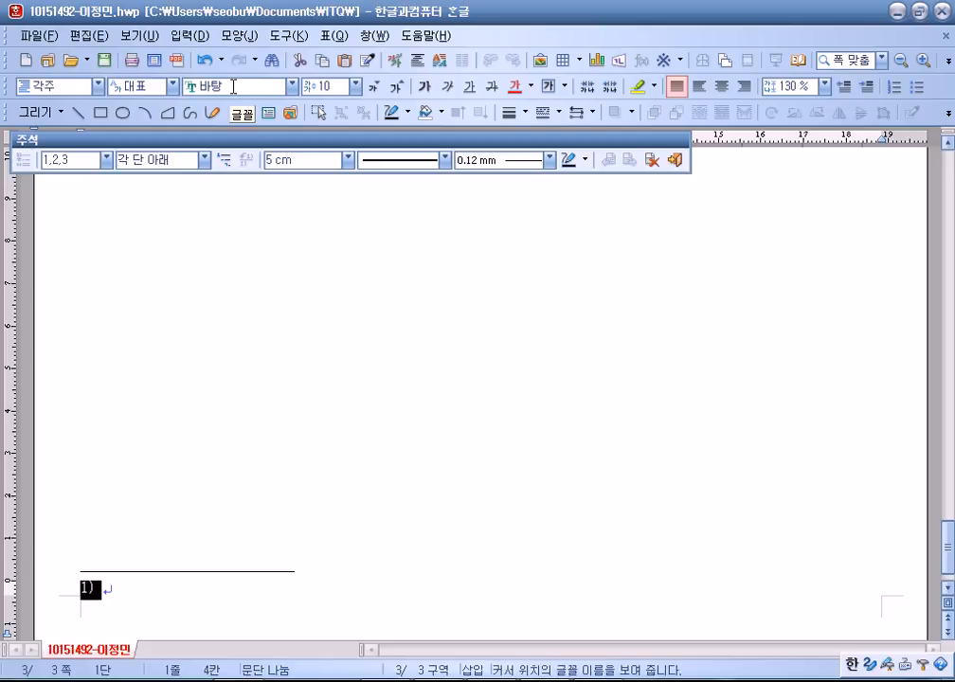
{"action": "left_click", "coordinate": [233, 88]}
{"action": "left_click", "coordinate": [291, 86]}
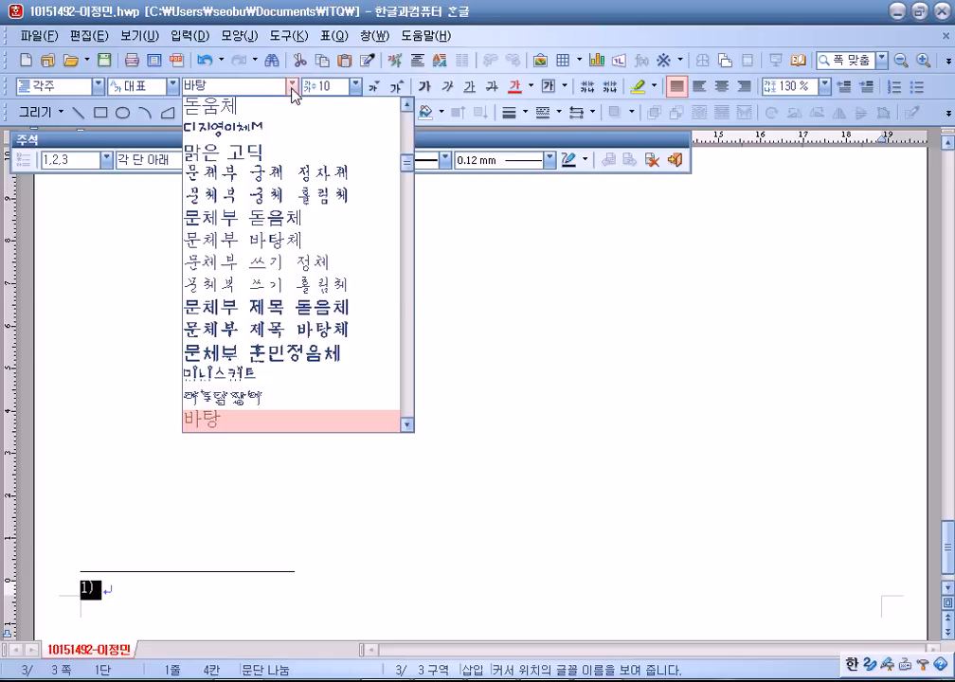
{"action": "left_click", "coordinate": [262, 151]}
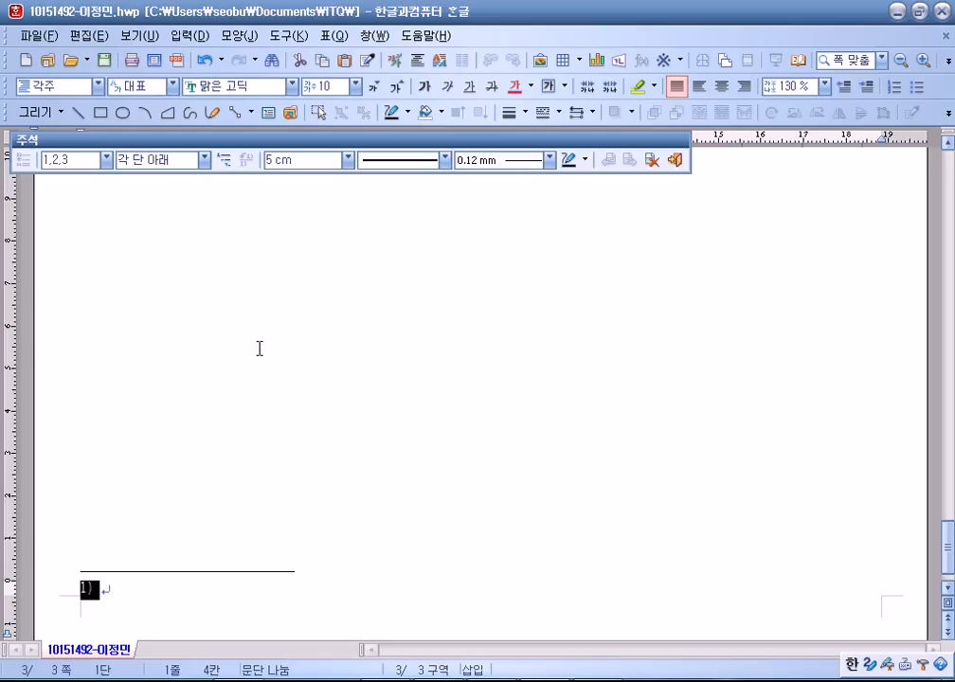
{"action": "key", "text": "alt+Tab"}
{"action": "scroll", "coordinate": [391, 402], "scroll_direction": "down", "scroll_amount": 5}
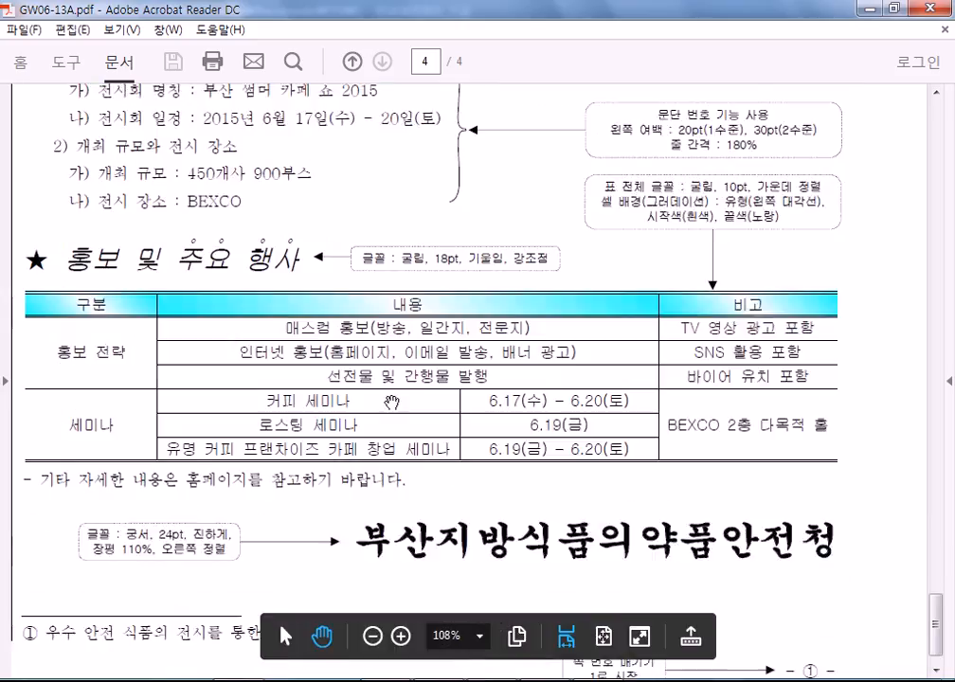
{"action": "scroll", "coordinate": [392, 402], "scroll_direction": "down", "scroll_amount": 1}
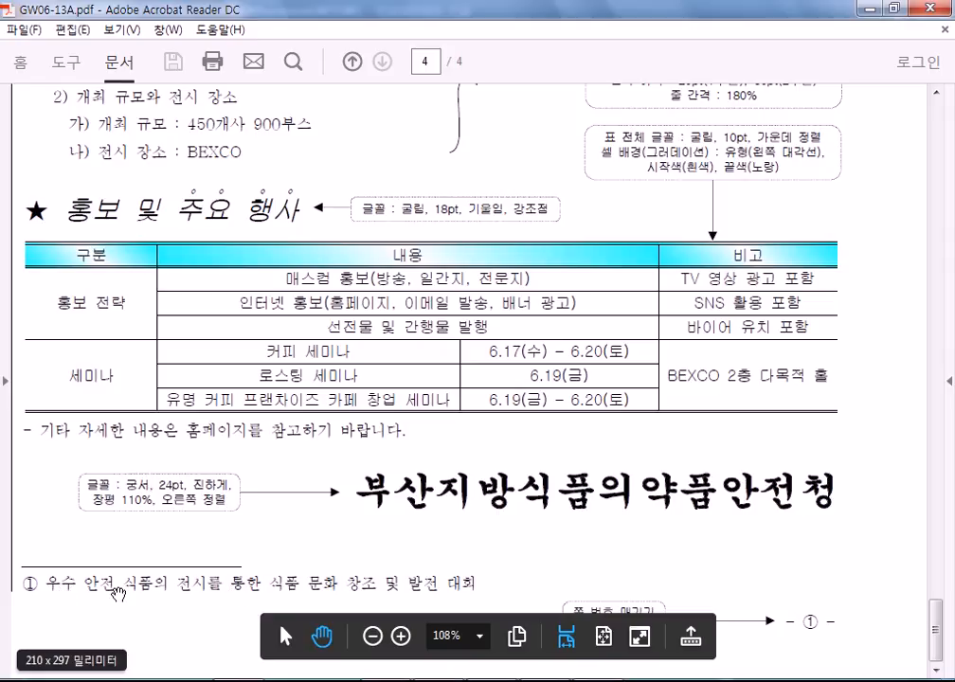
{"action": "scroll", "coordinate": [142, 593], "scroll_direction": "up", "scroll_amount": 10}
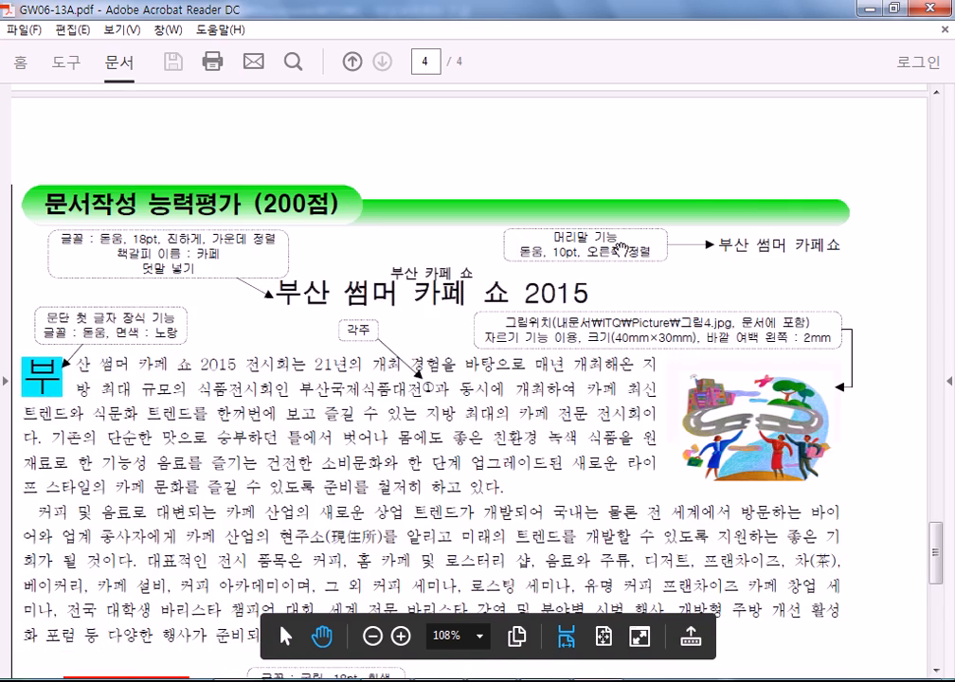
{"action": "scroll", "coordinate": [75, 561], "scroll_direction": "down", "scroll_amount": 10}
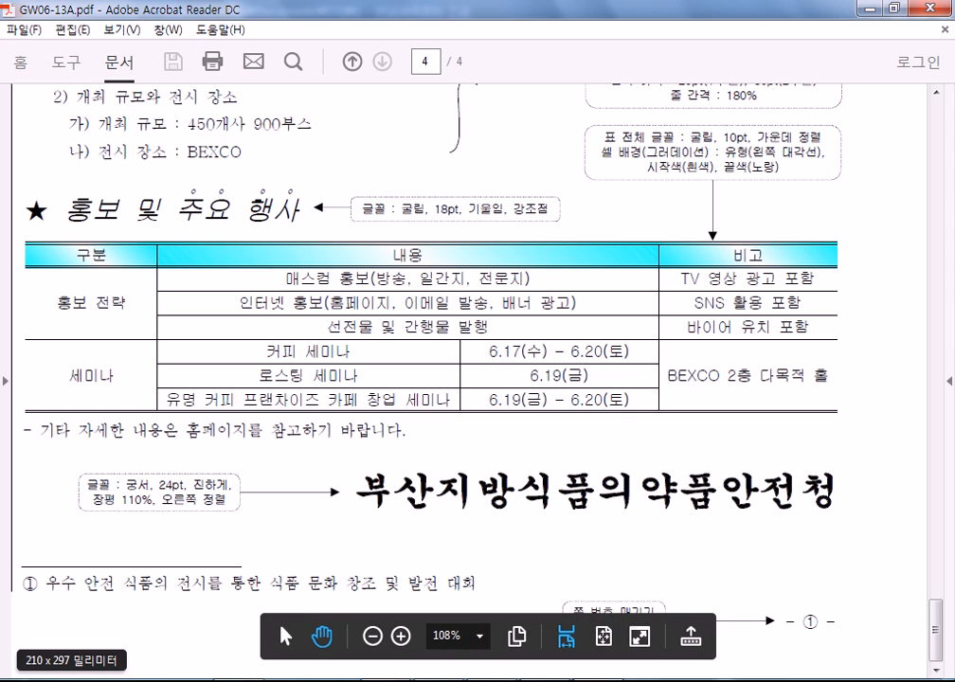
{"action": "key", "text": "Home"}
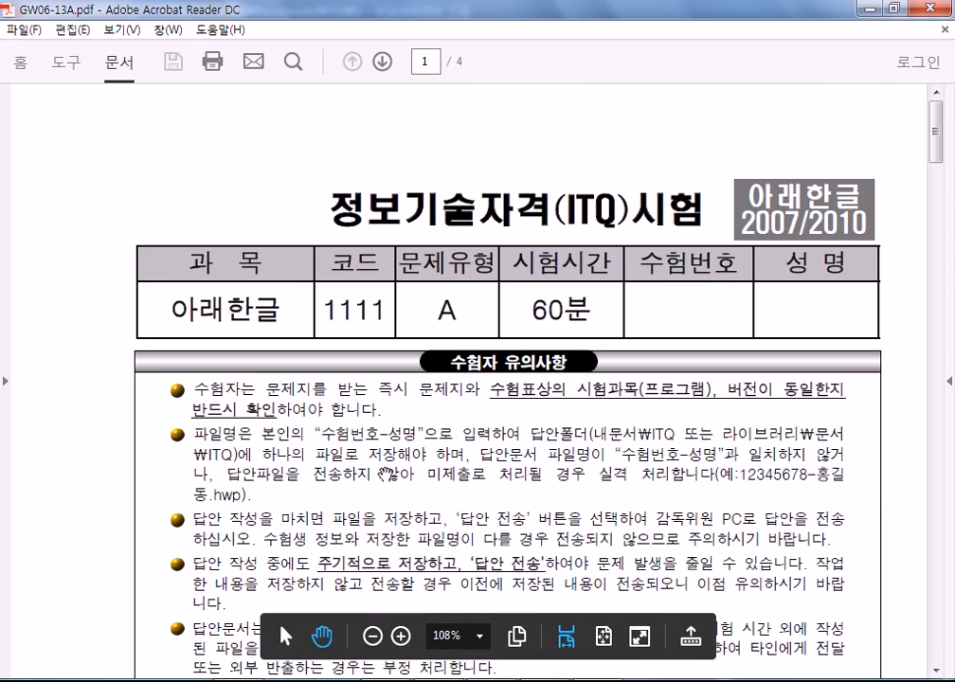
{"action": "scroll", "coordinate": [533, 310], "scroll_direction": "down", "scroll_amount": 5}
{"action": "scroll", "coordinate": [532, 310], "scroll_direction": "down", "scroll_amount": 6}
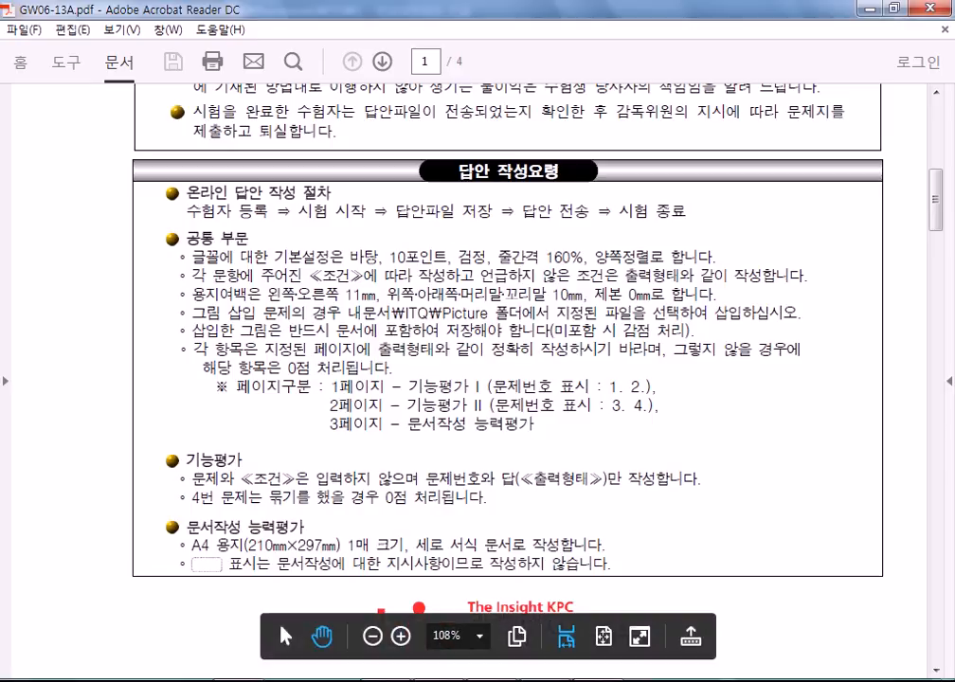
{"action": "left_click", "coordinate": [542, 678]}
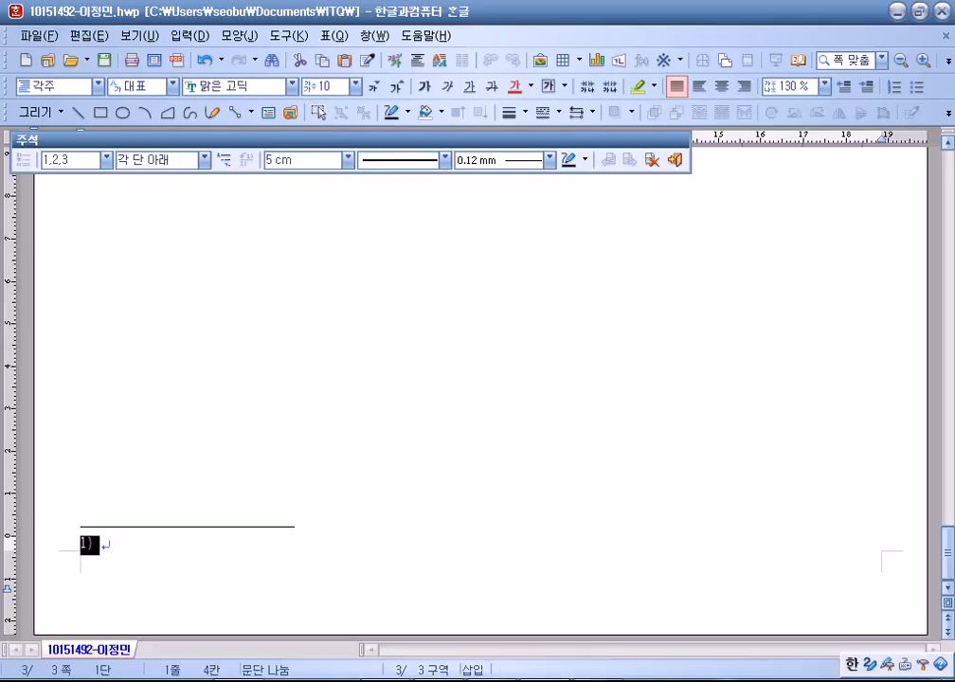
Switch to the exam paper GW06-13A.pdf in Acrobat Reader.
{"action": "left_click", "coordinate": [598, 680]}
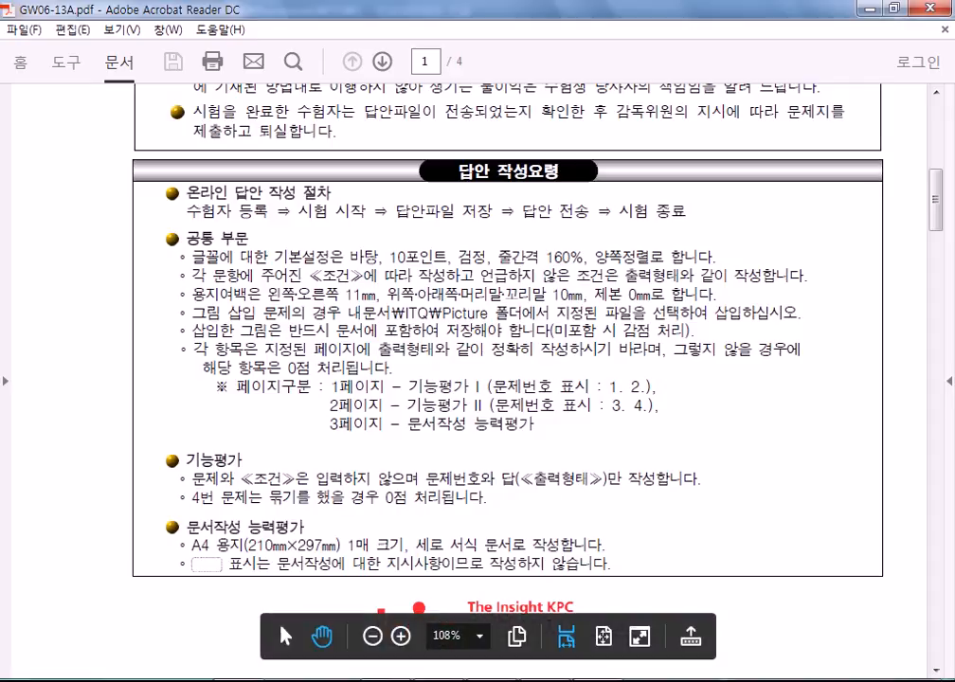
Check question 1's conditions on PDF page 2, then select question 1's English and Korean paragraphs.
{"action": "scroll", "coordinate": [606, 189], "scroll_direction": "down", "scroll_amount": 5}
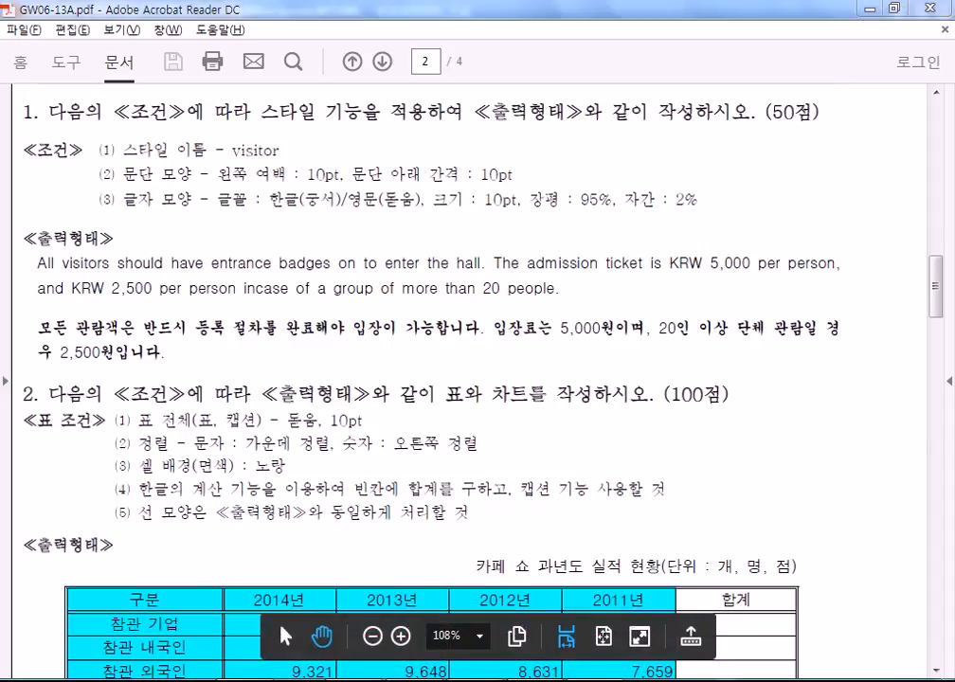
{"action": "key", "text": "alt+Tab"}
{"action": "left_click_drag", "start_coordinate": [81, 273], "coordinate": [253, 346]}
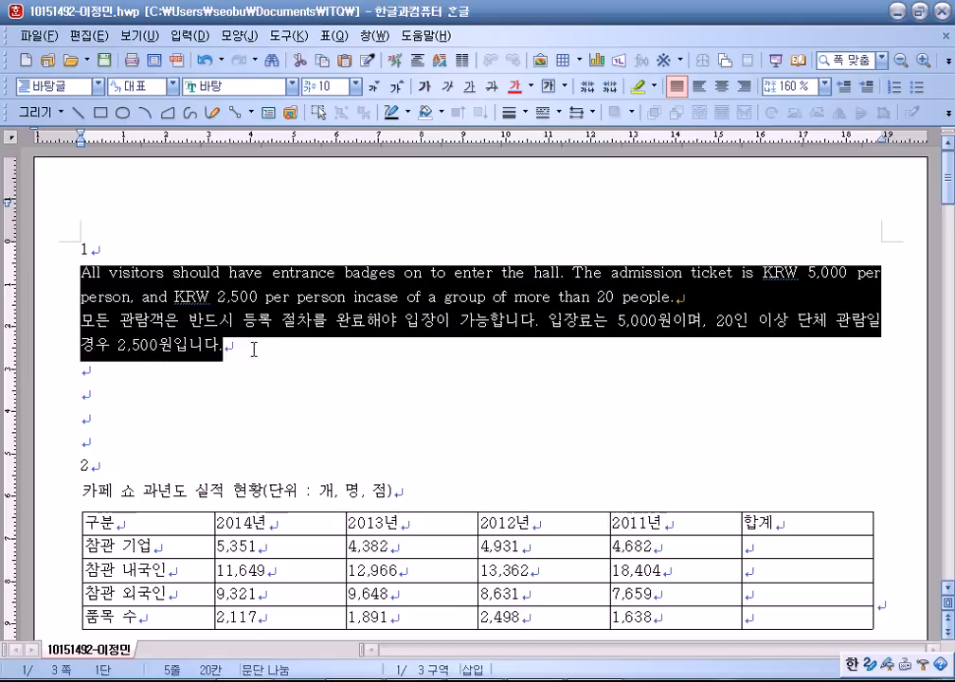
Add a new style named visitor in the F6 style settings.
{"action": "key", "text": "F6"}
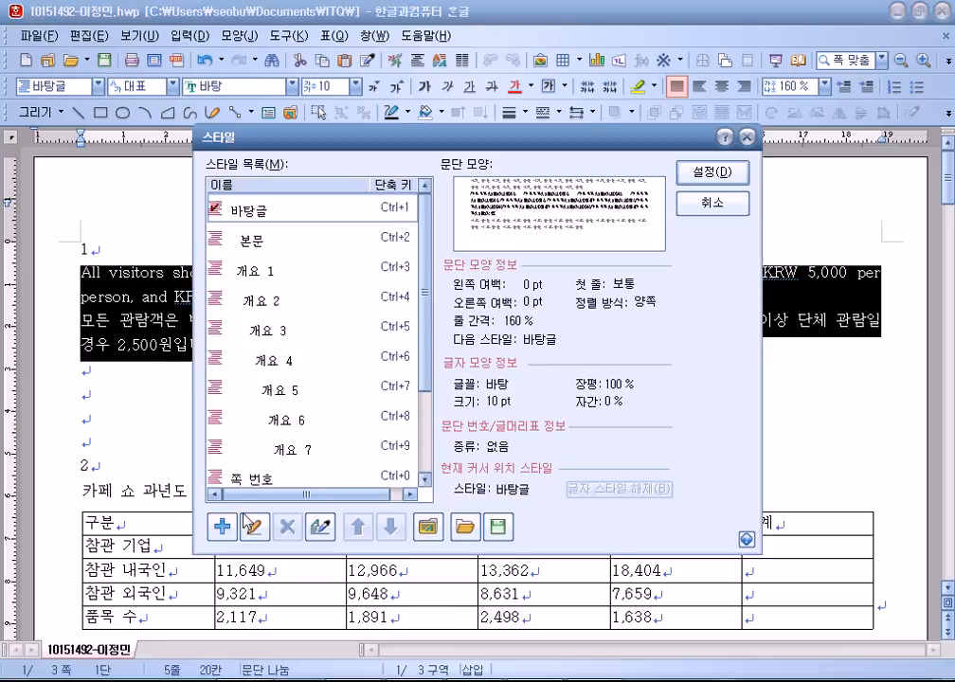
{"action": "left_click_drag", "start_coordinate": [337, 149], "coordinate": [421, 25]}
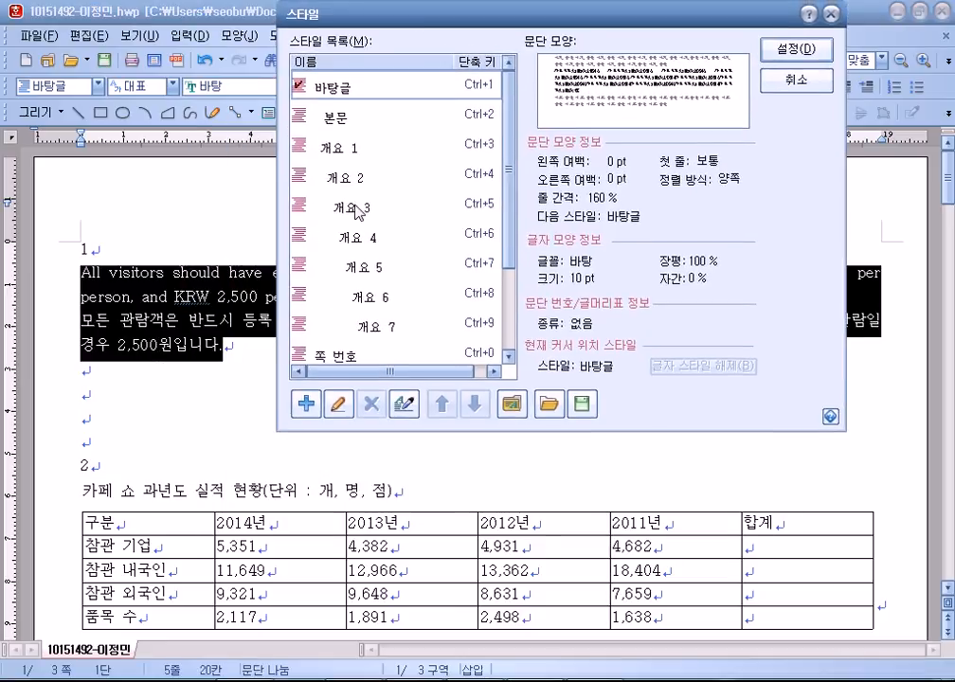
{"action": "left_click", "coordinate": [305, 405]}
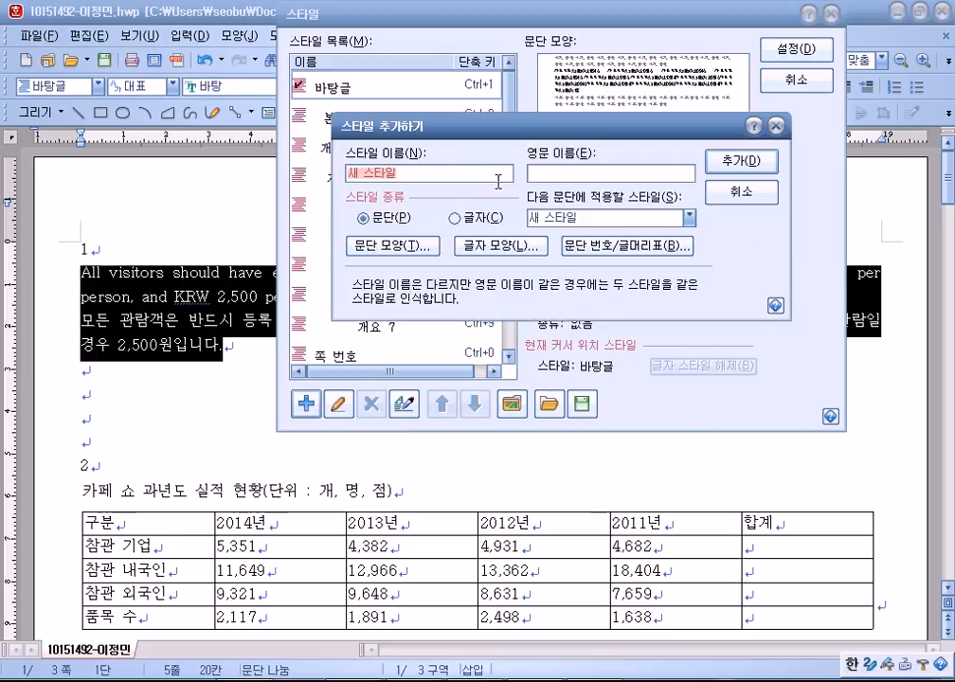
{"action": "key", "text": "Hangul"}
{"action": "type", "text": "visir"}
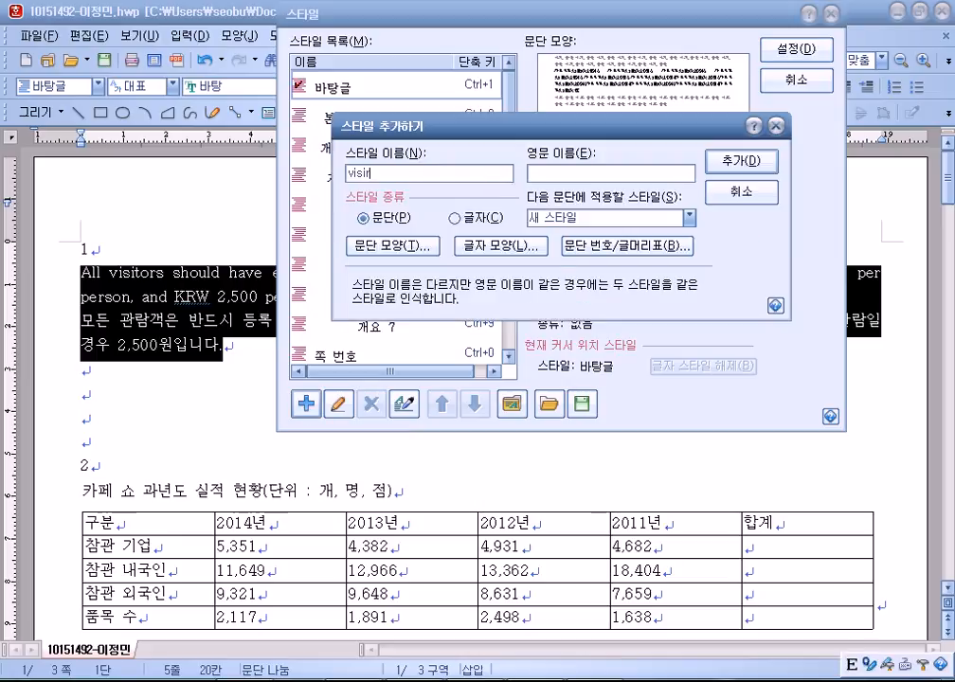
{"action": "key", "text": "BackSpace"}
{"action": "type", "text": "tor"}
Give the visitor style a 10 pt left margin and 10 pt space below.
{"action": "left_click", "coordinate": [419, 248]}
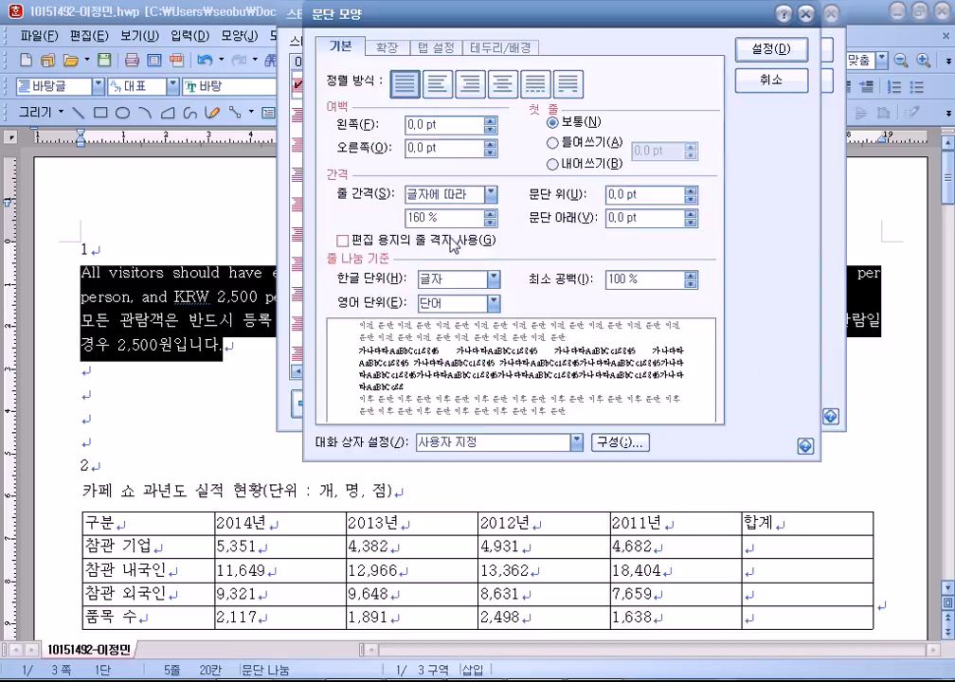
{"action": "left_click", "coordinate": [453, 122]}
{"action": "type", "text": "1"}
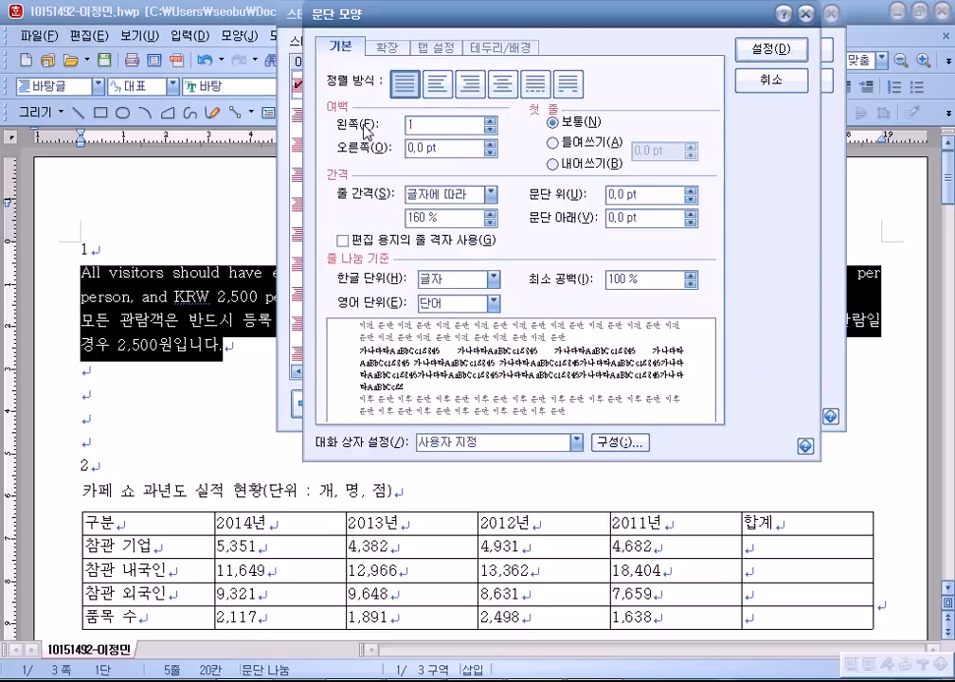
{"action": "type", "text": "0"}
{"action": "left_click_drag", "start_coordinate": [645, 220], "coordinate": [534, 206]}
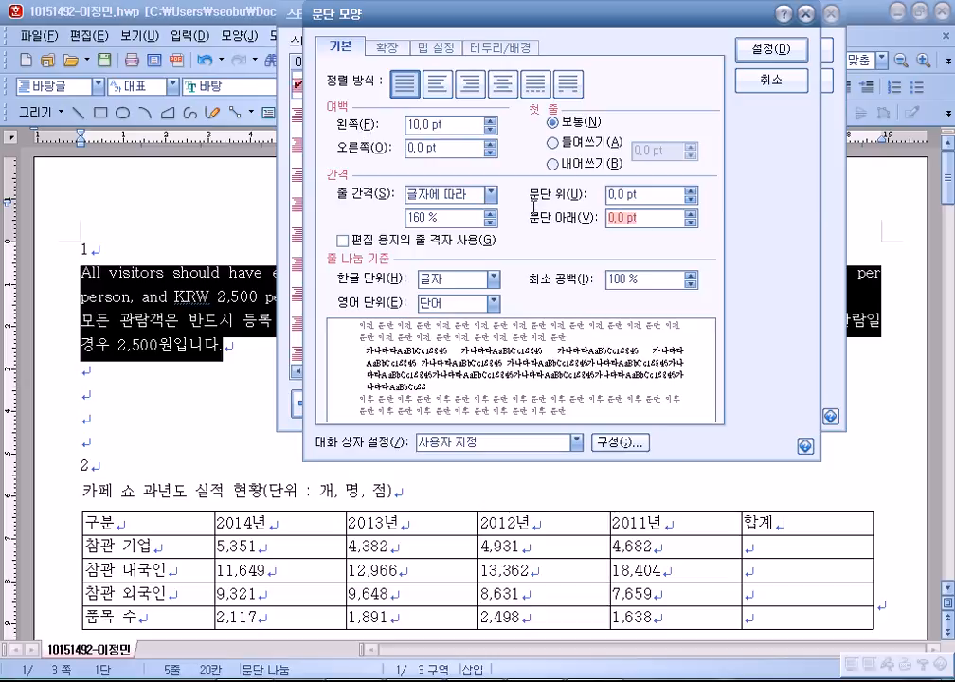
{"action": "type", "text": "10"}
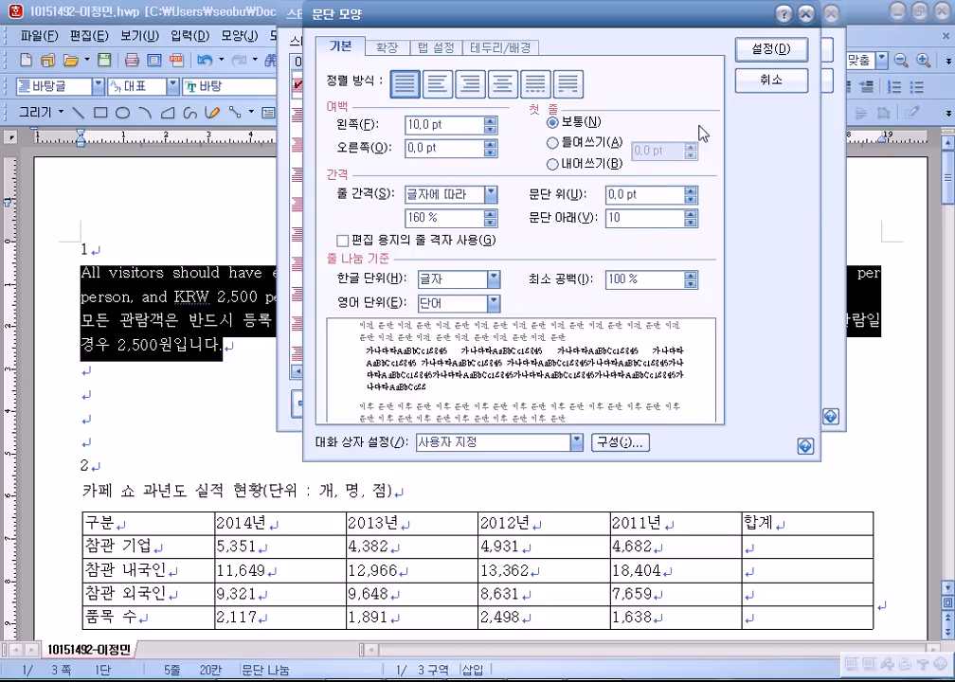
{"action": "left_click", "coordinate": [782, 47]}
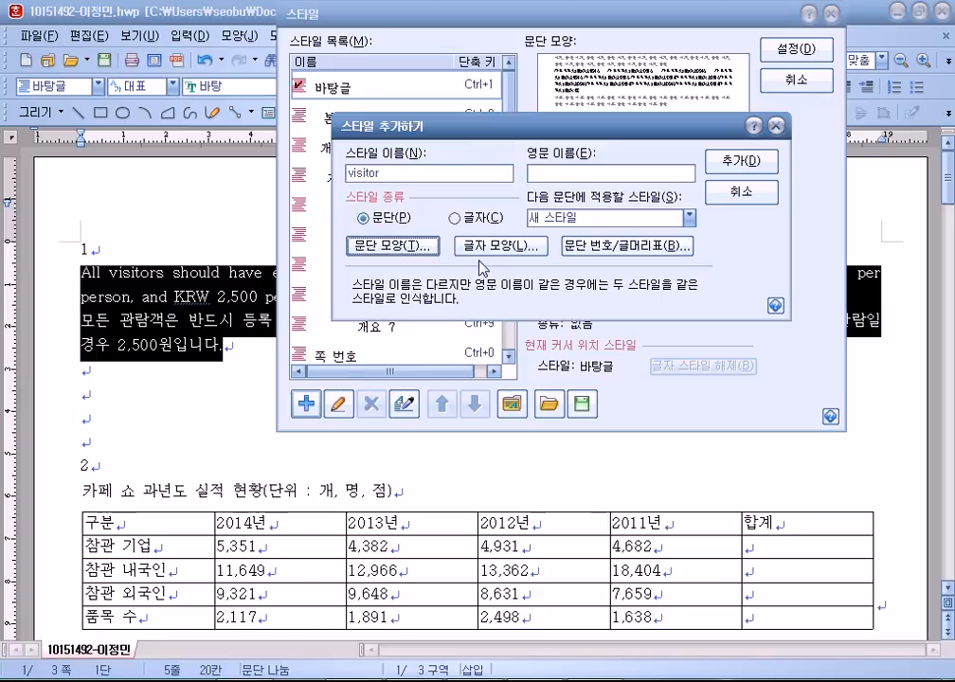
{"action": "left_click", "coordinate": [485, 248]}
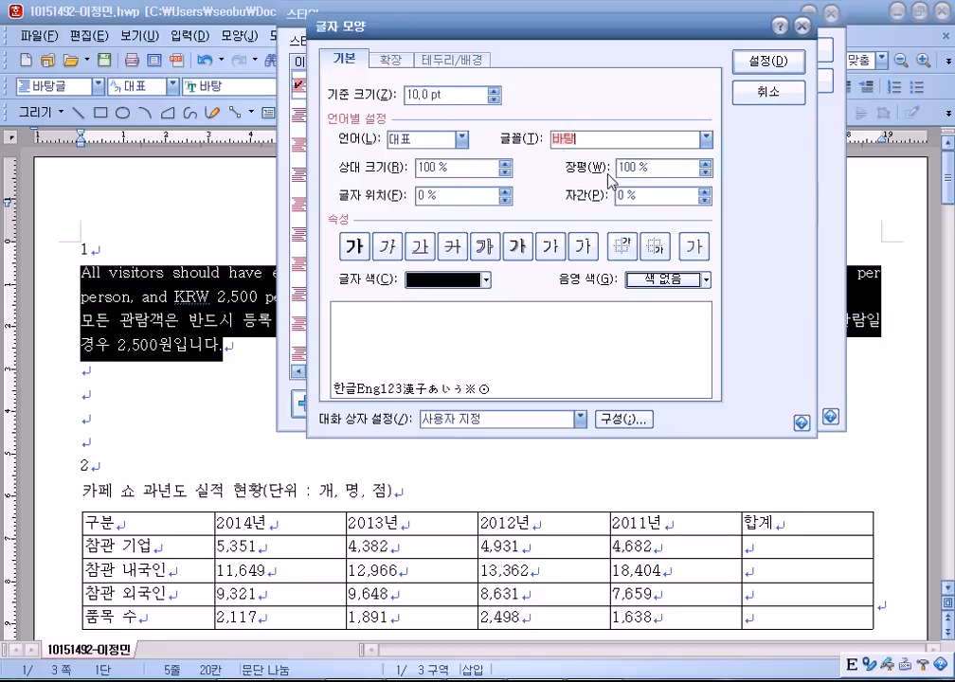
Set the style's character width to 95%, spacing to 2%, and Korean font to 궁서.
{"action": "left_click", "coordinate": [705, 171]}
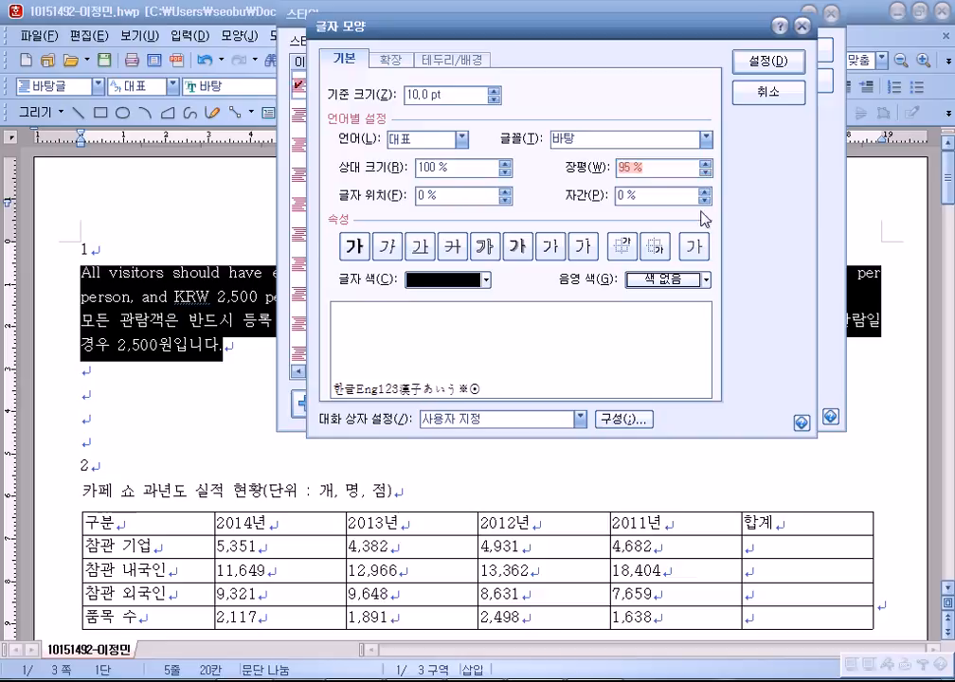
{"action": "left_click", "coordinate": [704, 190]}
{"action": "left_click", "coordinate": [705, 190]}
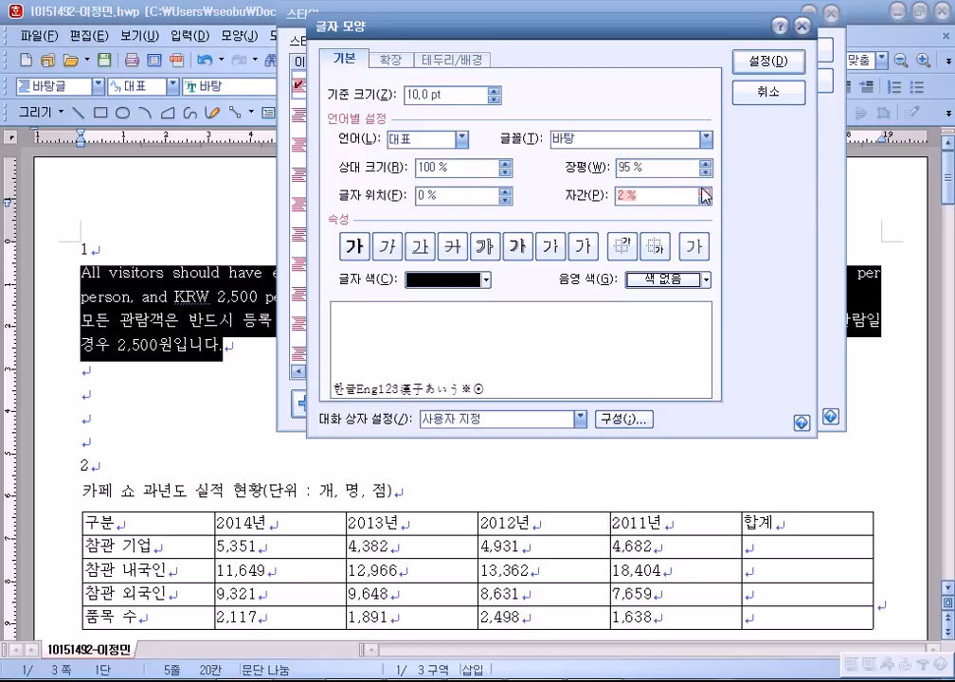
{"action": "left_click", "coordinate": [461, 138]}
{"action": "left_click", "coordinate": [444, 167]}
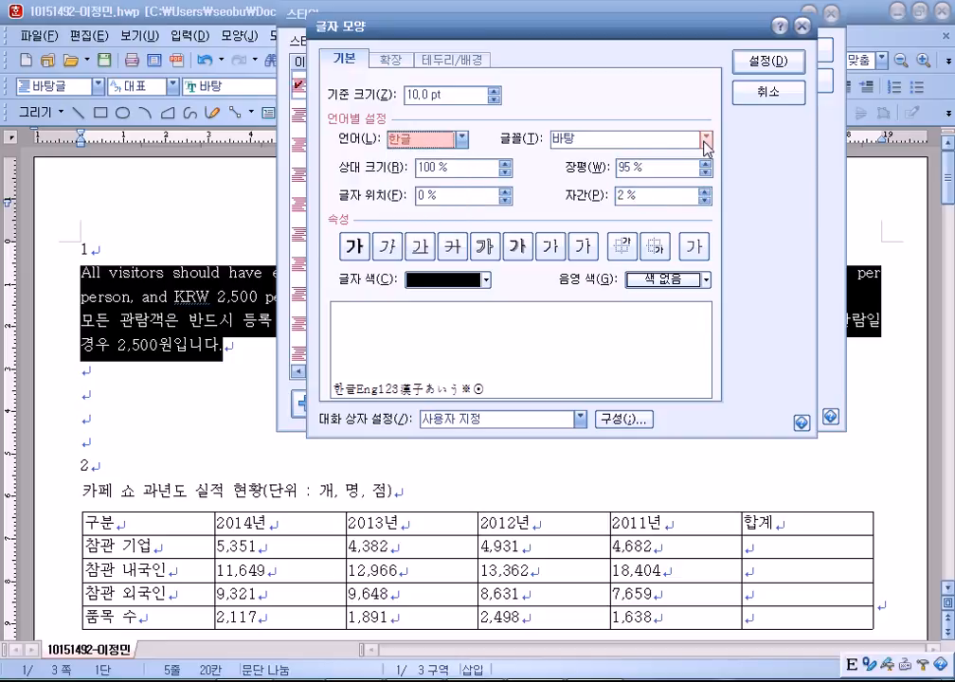
{"action": "left_click", "coordinate": [706, 139]}
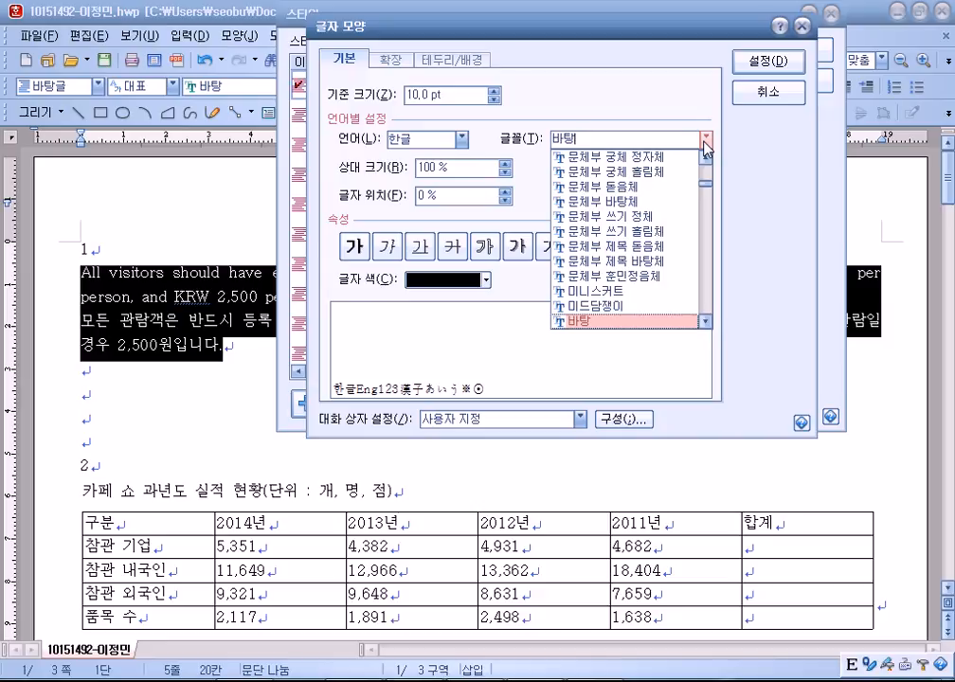
{"action": "scroll", "coordinate": [591, 266], "scroll_direction": "up", "scroll_amount": 10}
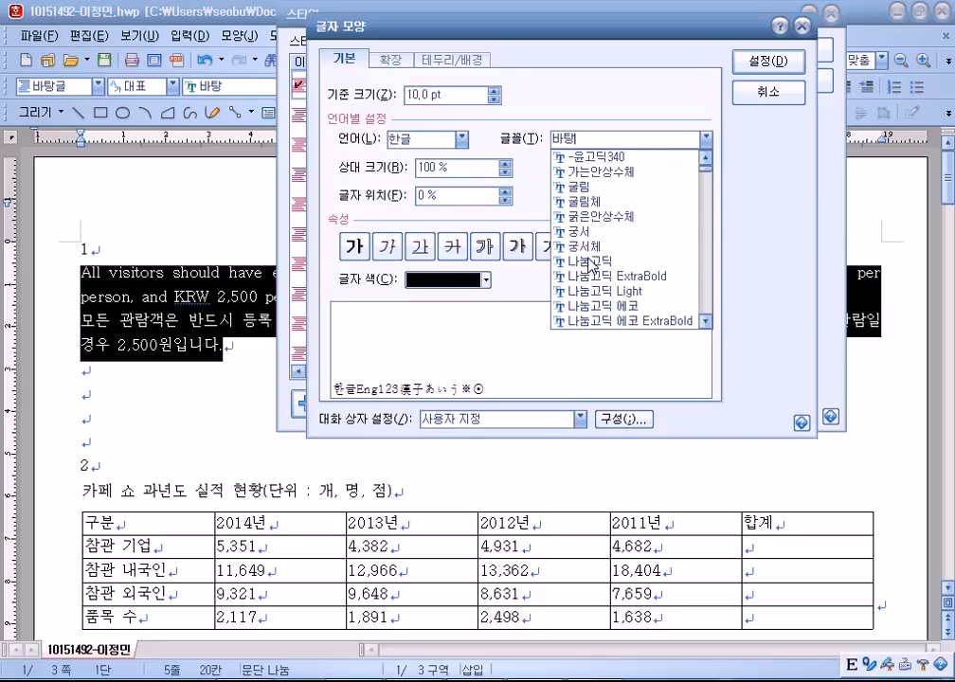
{"action": "left_click", "coordinate": [580, 231]}
Set the style's English font to 돋움 and confirm the character shape.
{"action": "left_click", "coordinate": [461, 139]}
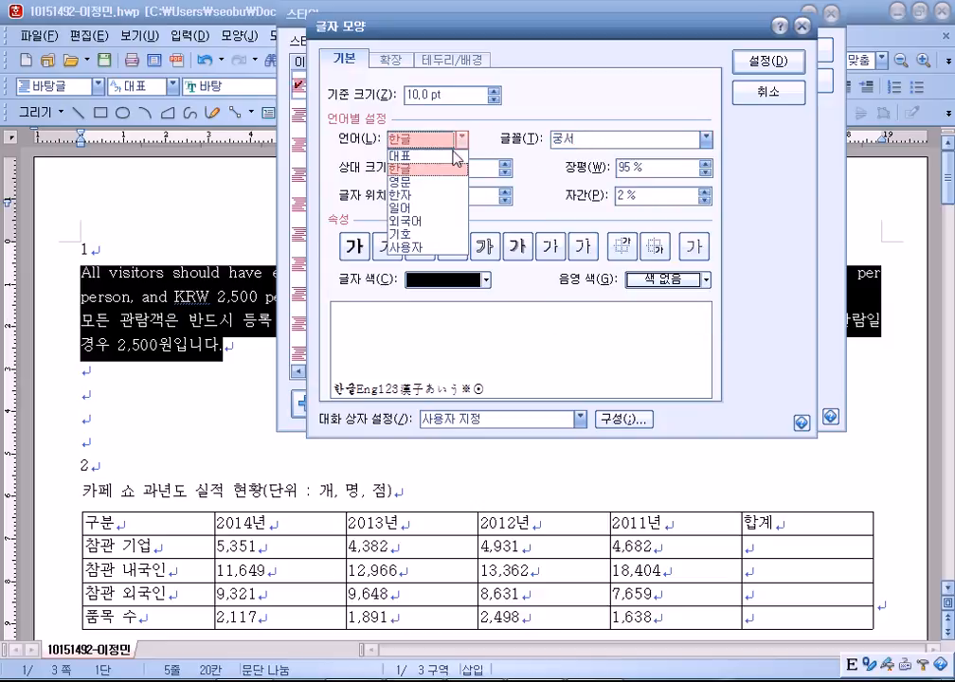
{"action": "left_click", "coordinate": [445, 180]}
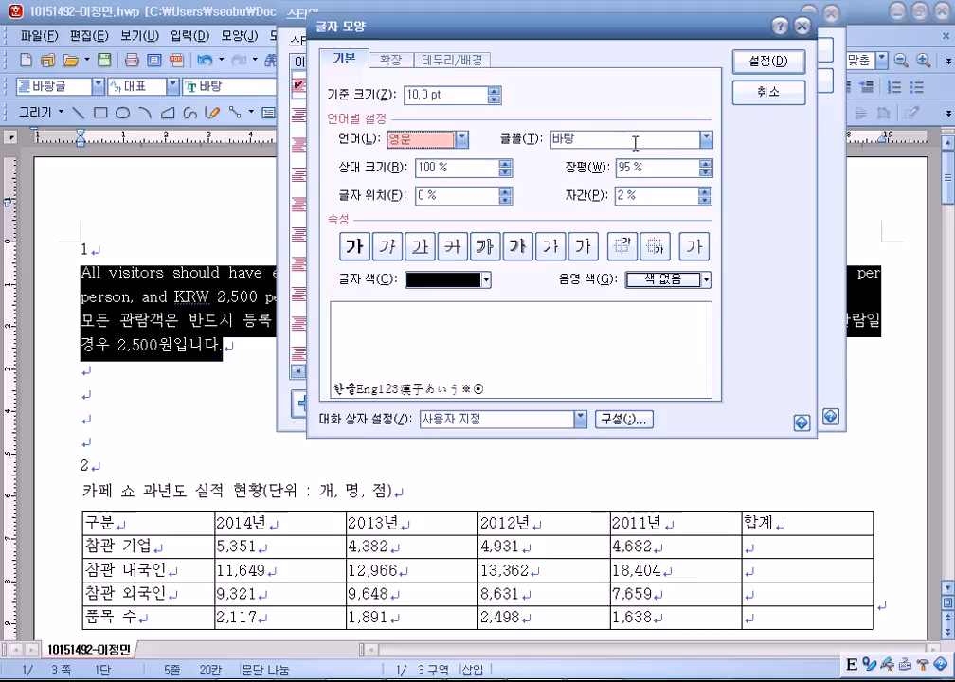
{"action": "left_click", "coordinate": [707, 140]}
{"action": "scroll", "coordinate": [625, 232], "scroll_direction": "up", "scroll_amount": 5}
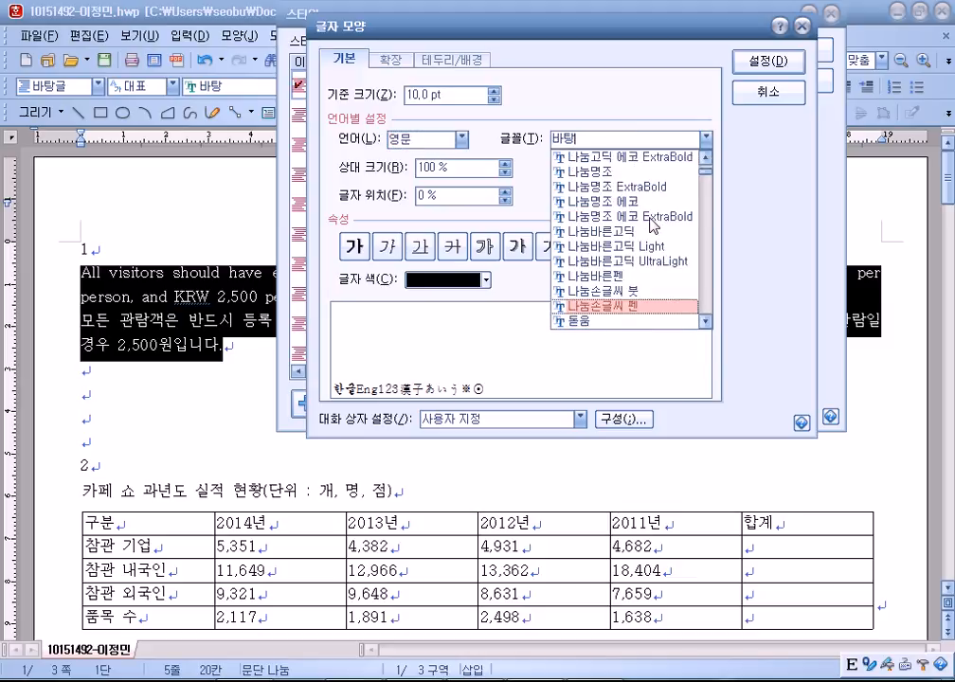
{"action": "scroll", "coordinate": [599, 244], "scroll_direction": "down", "scroll_amount": 2}
{"action": "left_click", "coordinate": [596, 233]}
{"action": "left_click", "coordinate": [752, 63]}
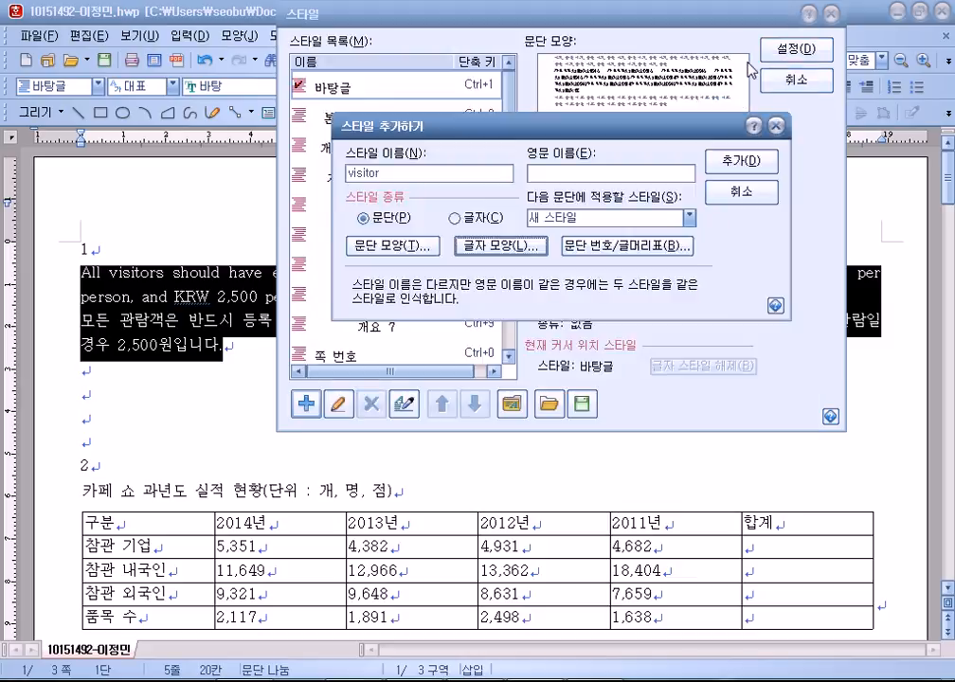
Add the visitor style and apply it to question 1's paragraphs.
{"action": "left_click", "coordinate": [738, 162]}
{"action": "left_click", "coordinate": [792, 48]}
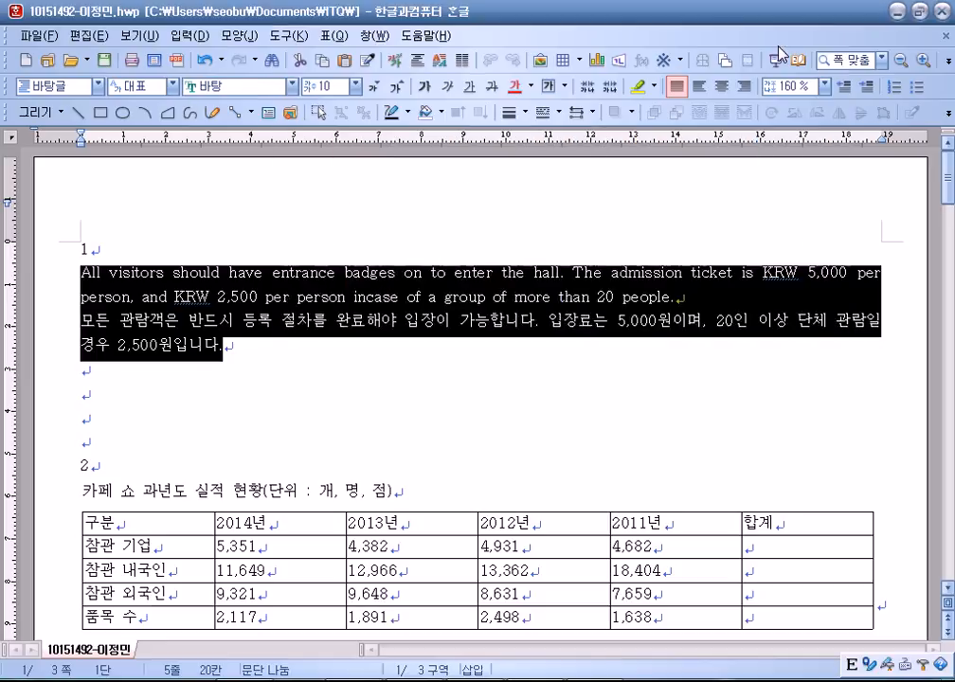
{"action": "left_click", "coordinate": [285, 379]}
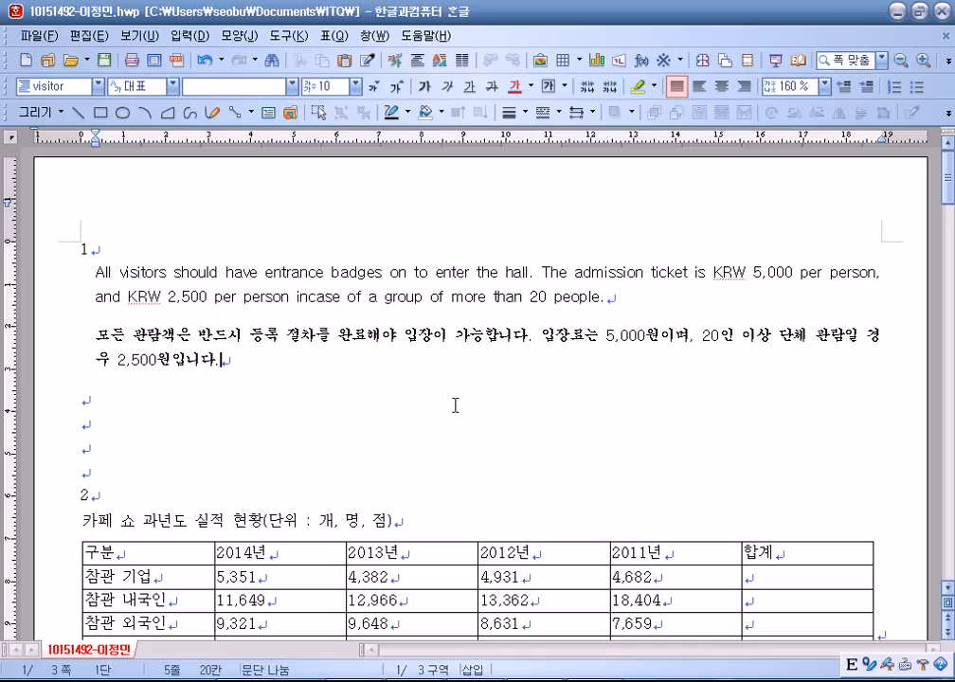
Place the cursor in question 2's table and go back to the question PDF.
{"action": "scroll", "coordinate": [458, 405], "scroll_direction": "down", "scroll_amount": 3}
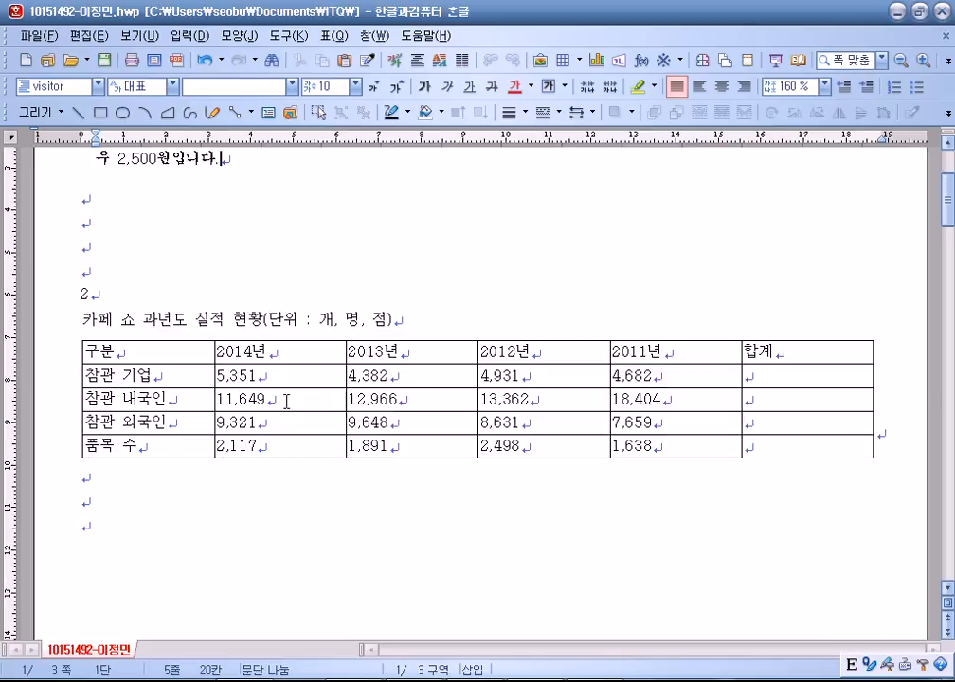
{"action": "scroll", "coordinate": [203, 320], "scroll_direction": "down", "scroll_amount": 1}
{"action": "left_click", "coordinate": [156, 282]}
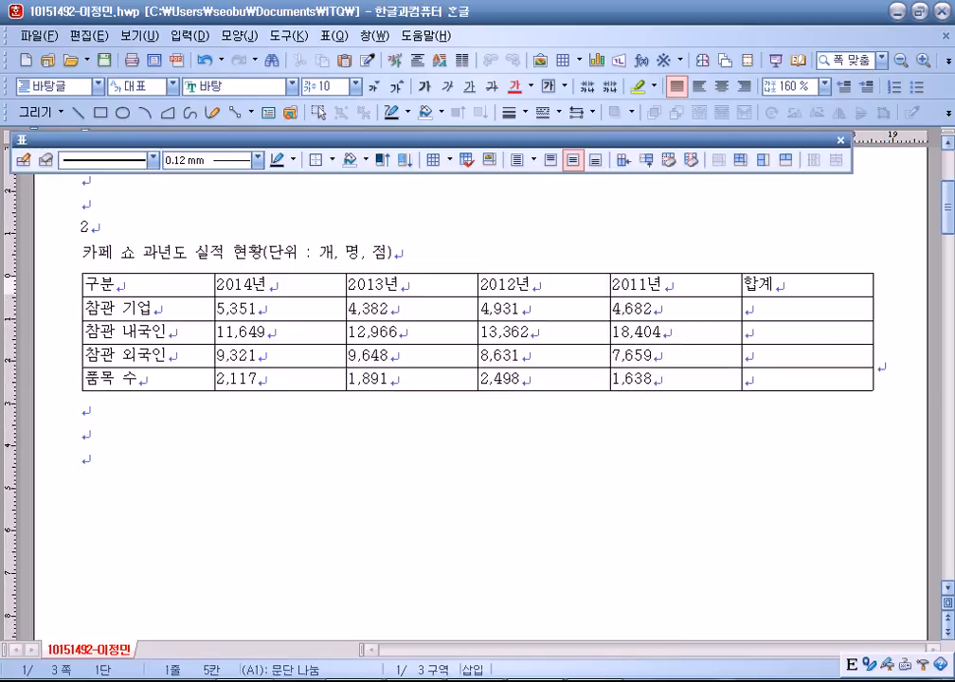
{"action": "key", "text": "alt+Tab"}
{"action": "scroll", "coordinate": [338, 419], "scroll_direction": "down", "scroll_amount": 3}
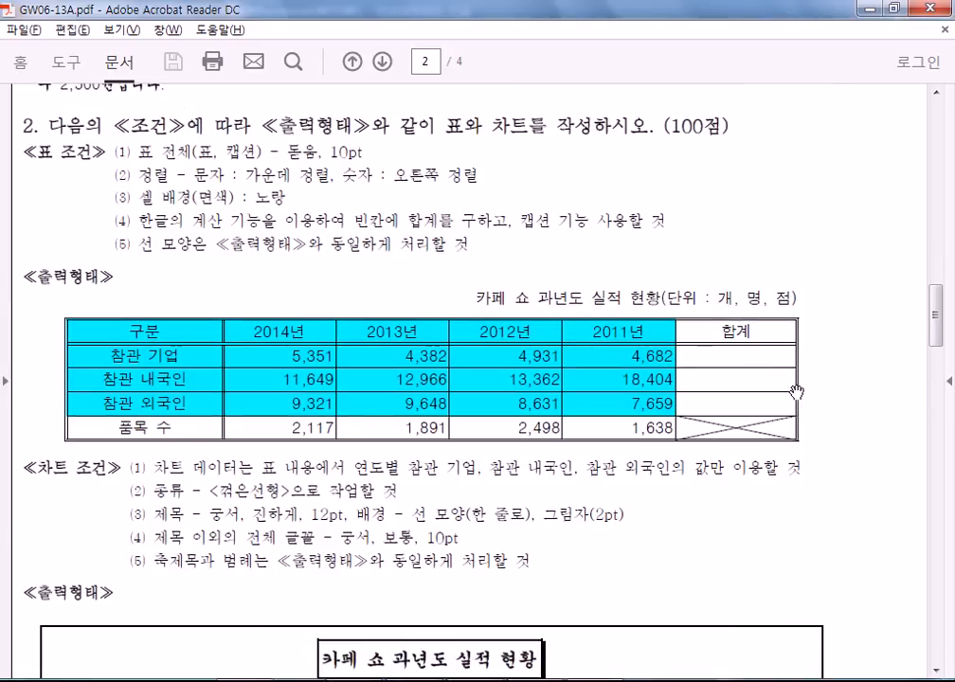
Scroll through PDF page 2 to review question 2's table and 꺾은선형 chart conditions.
{"action": "scroll", "coordinate": [774, 345], "scroll_direction": "down", "scroll_amount": 4}
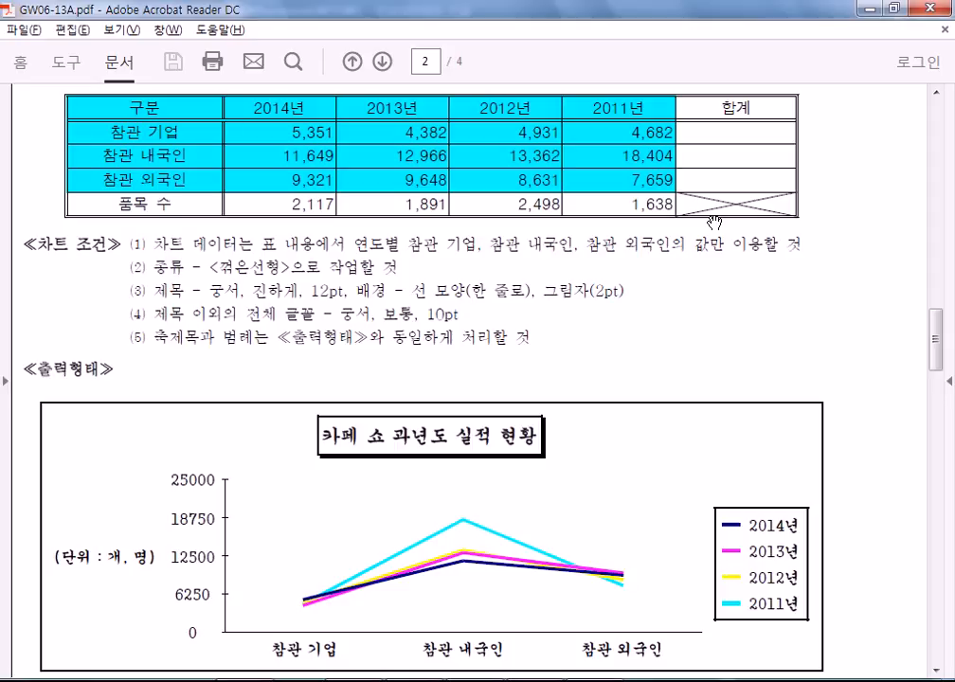
{"action": "scroll", "coordinate": [603, 303], "scroll_direction": "up", "scroll_amount": 2}
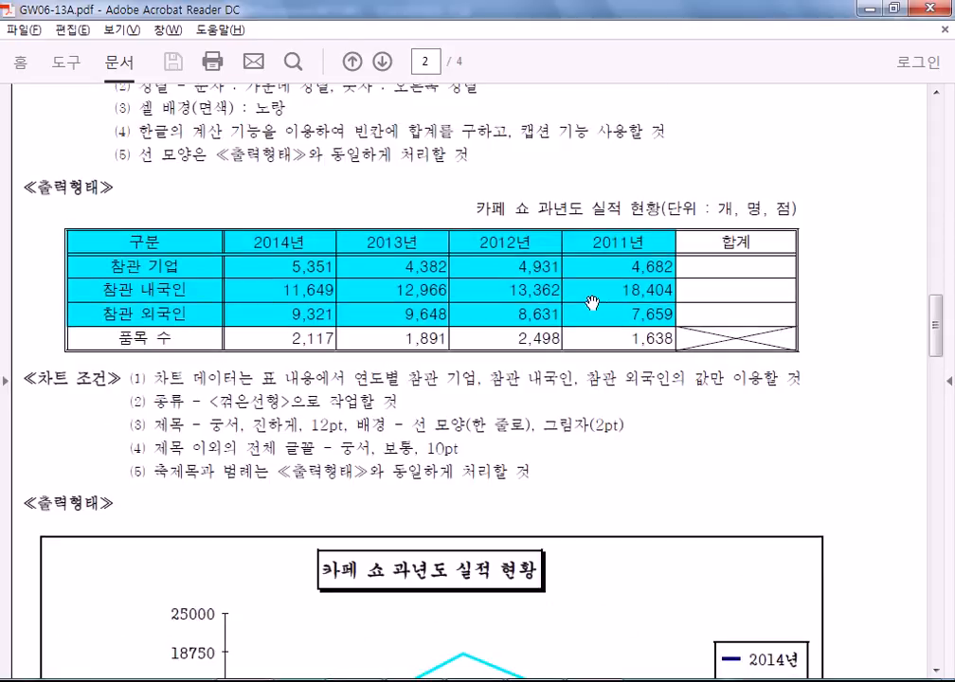
{"action": "scroll", "coordinate": [592, 293], "scroll_direction": "up", "scroll_amount": 1}
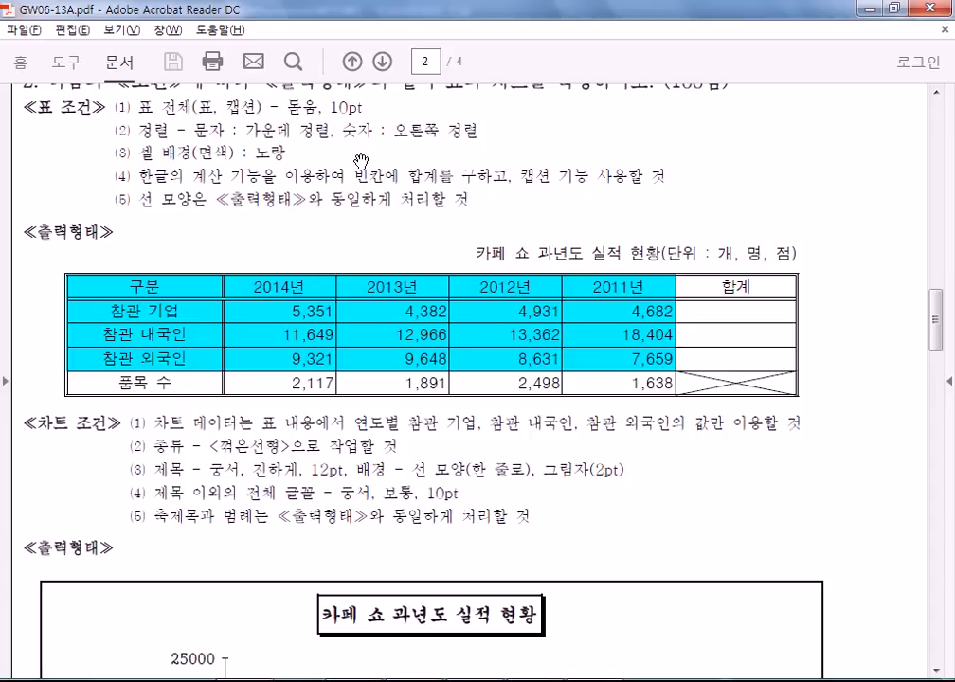
Set all table cells and the table's caption line in 돋움.
{"action": "key", "text": "alt+Tab"}
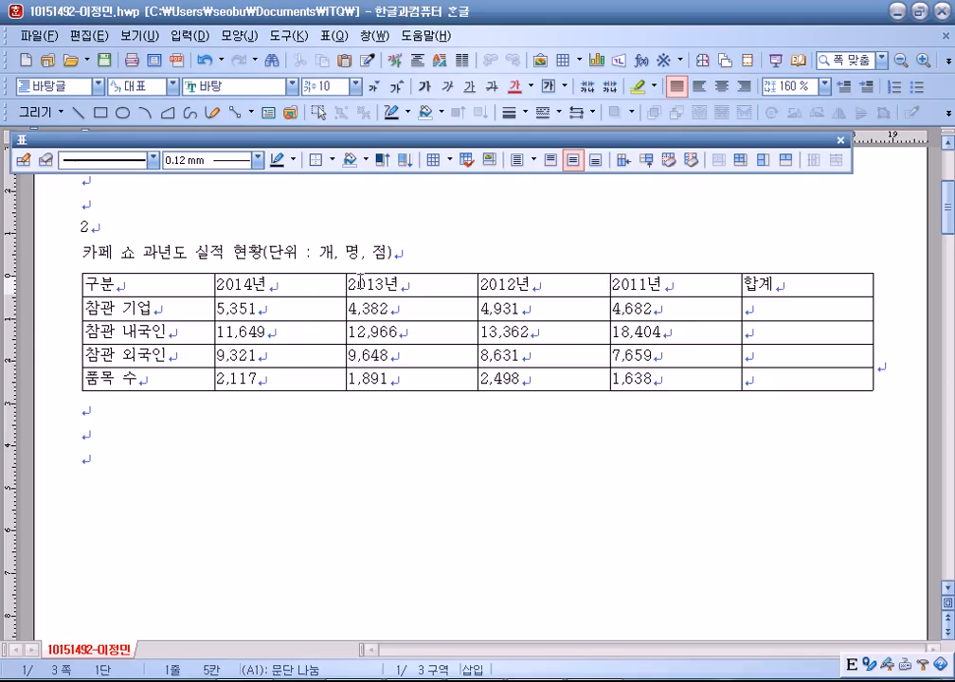
{"action": "left_click_drag", "start_coordinate": [180, 278], "coordinate": [805, 378]}
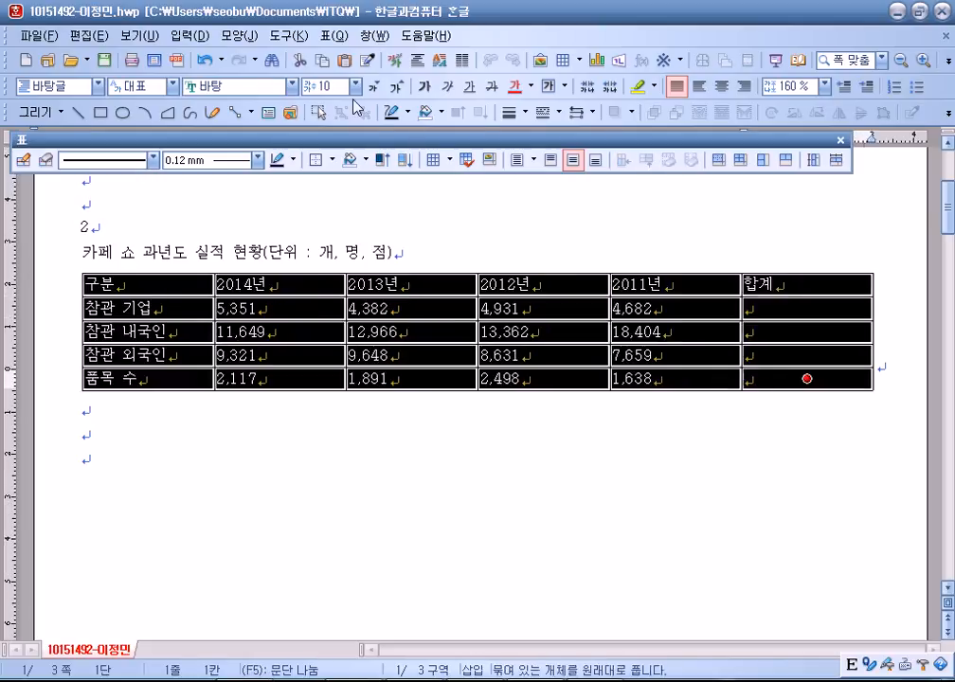
{"action": "left_click", "coordinate": [292, 85]}
{"action": "scroll", "coordinate": [233, 156], "scroll_direction": "up", "scroll_amount": 1}
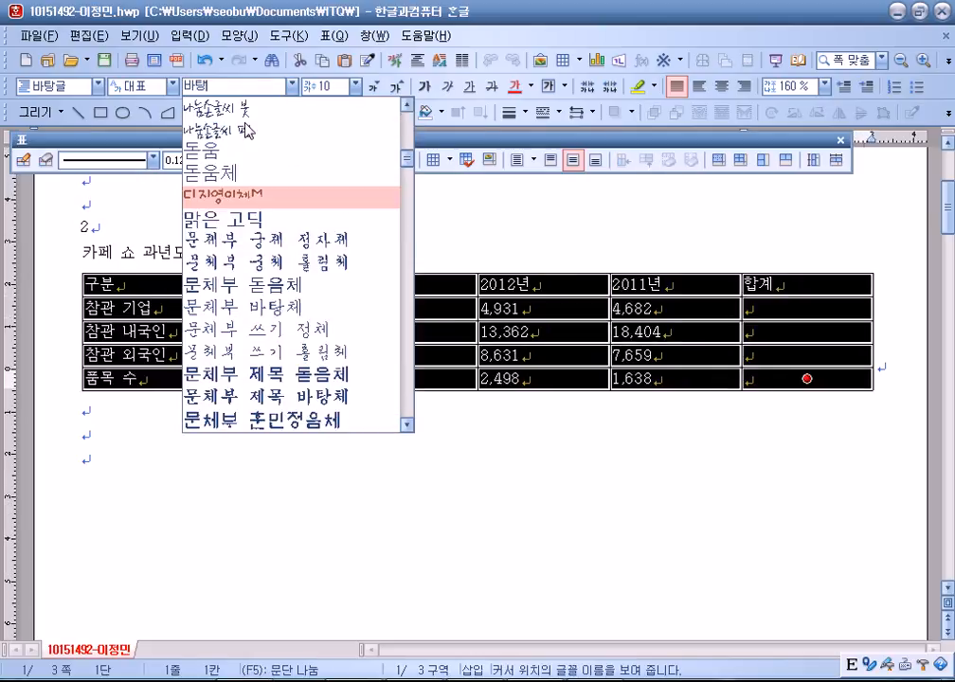
{"action": "left_click", "coordinate": [233, 156]}
{"action": "triple_click", "coordinate": [170, 256]}
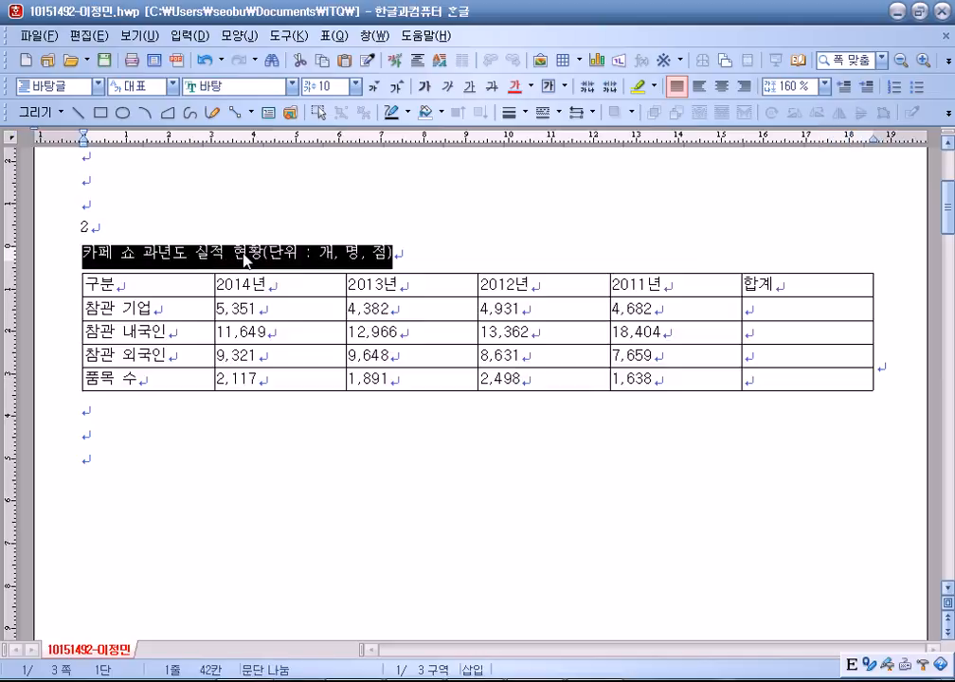
{"action": "left_click", "coordinate": [291, 85]}
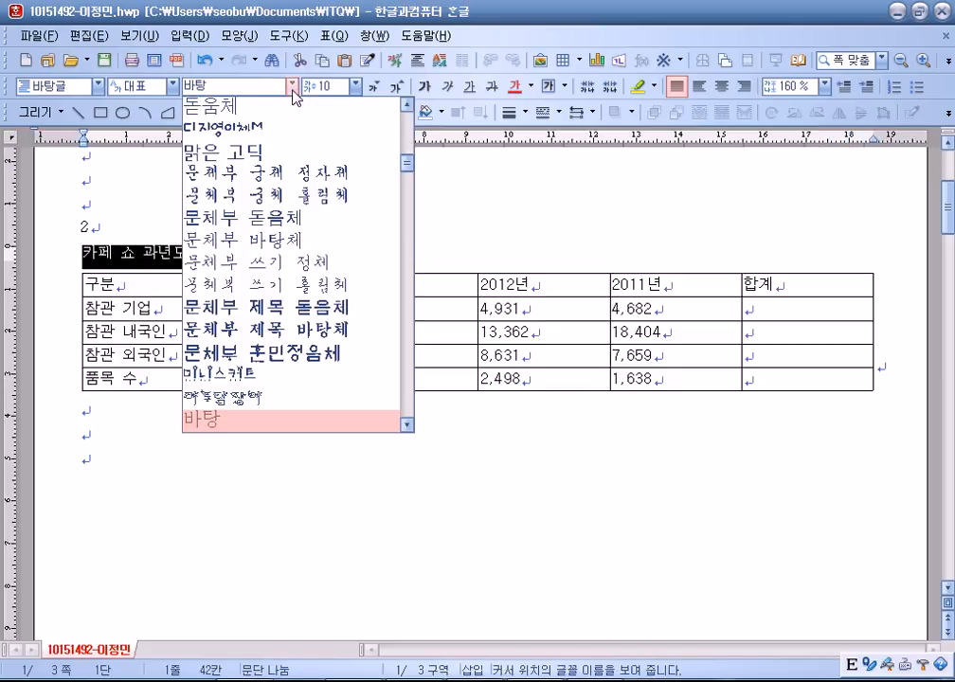
{"action": "scroll", "coordinate": [241, 155], "scroll_direction": "up", "scroll_amount": 1}
{"action": "left_click", "coordinate": [241, 155]}
Centre all cell text and right-align the number cells from 2014년 to 합계.
{"action": "left_click_drag", "start_coordinate": [187, 289], "coordinate": [748, 379]}
{"action": "left_click", "coordinate": [722, 85]}
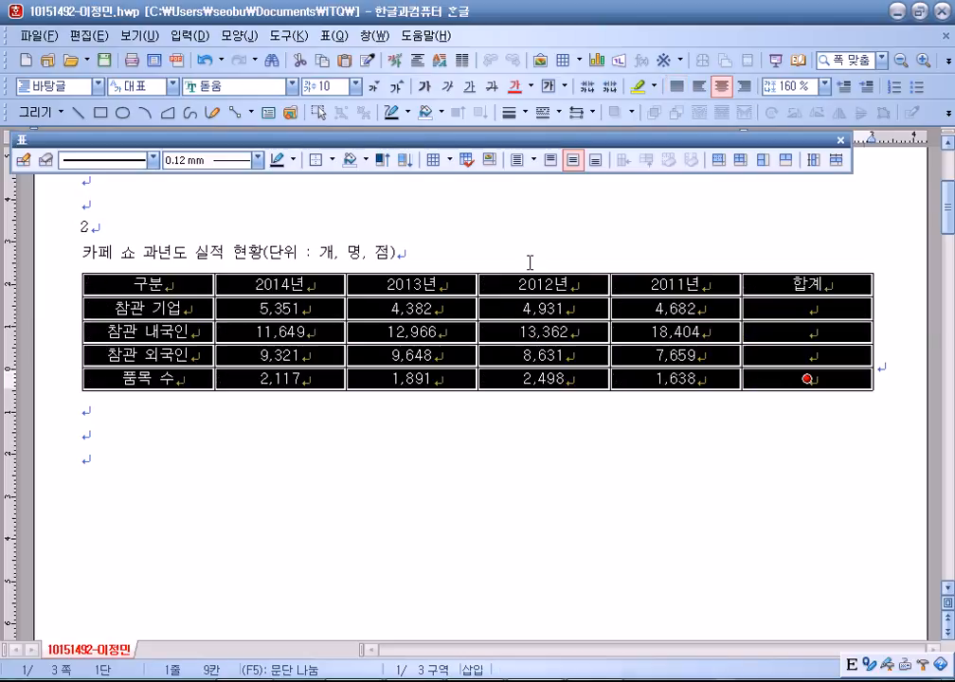
{"action": "left_click_drag", "start_coordinate": [305, 309], "coordinate": [780, 375]}
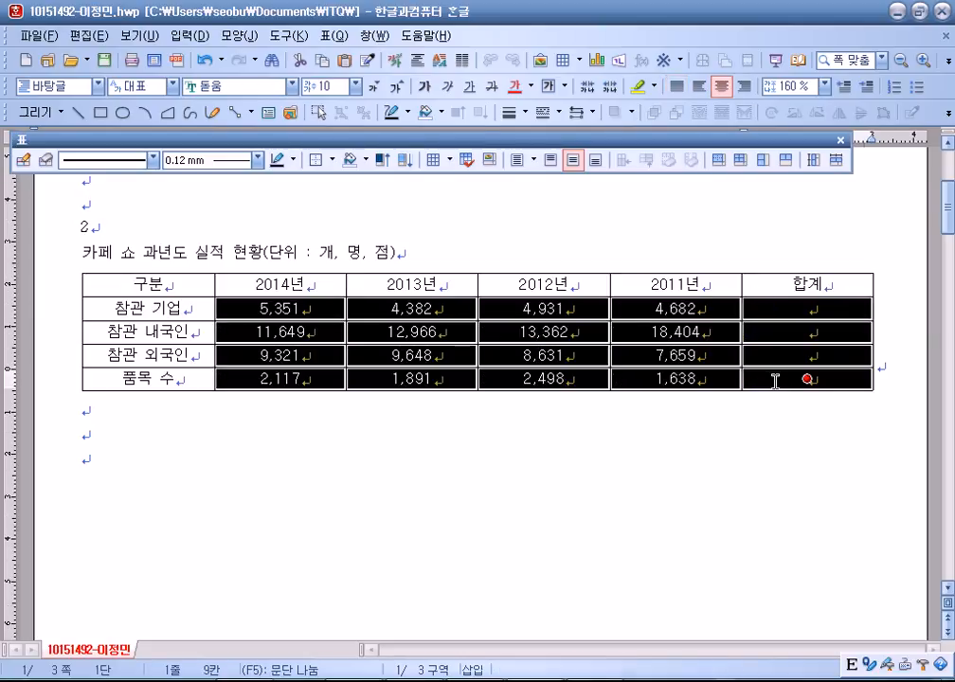
{"action": "left_click", "coordinate": [745, 86]}
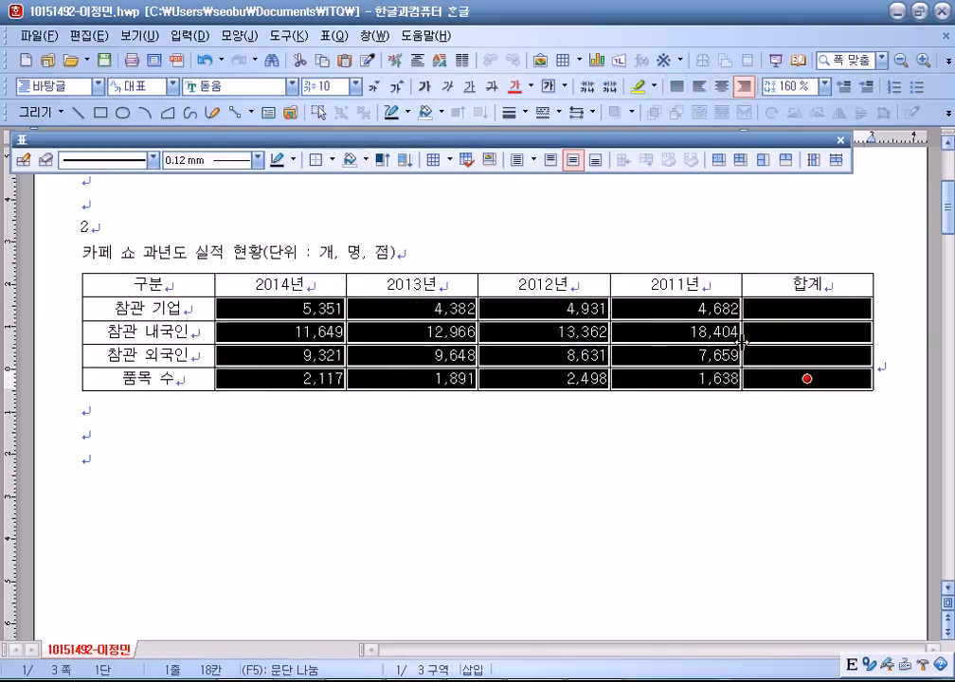
{"action": "left_click", "coordinate": [719, 426]}
{"action": "left_click_drag", "start_coordinate": [319, 309], "coordinate": [784, 351]}
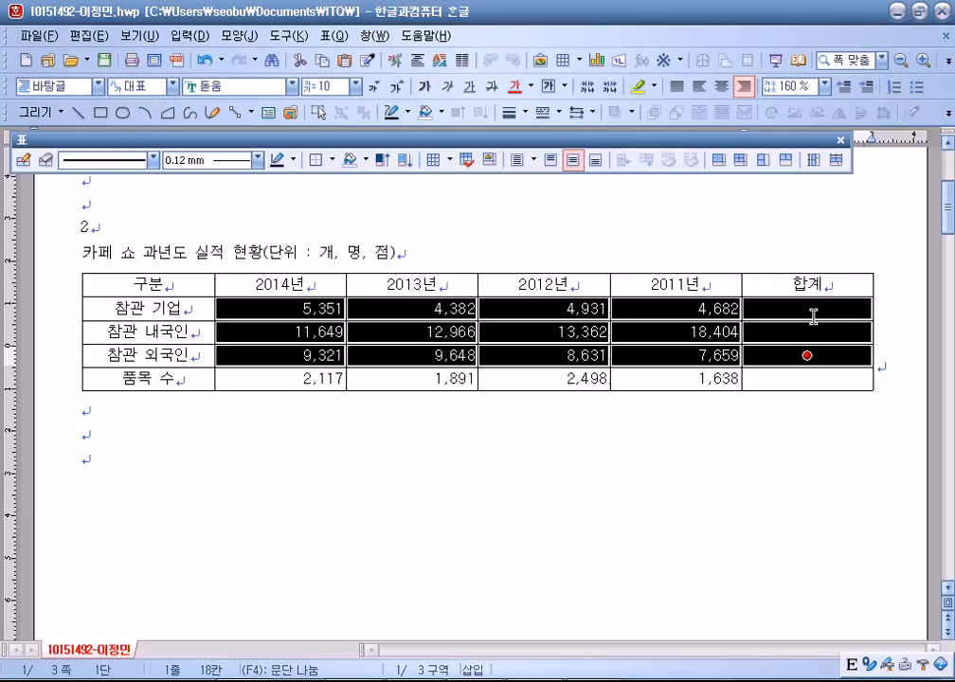
Fill the 합계 column with row block sums 19,346, 56,381 and 35,259.
{"action": "left_click", "coordinate": [334, 36]}
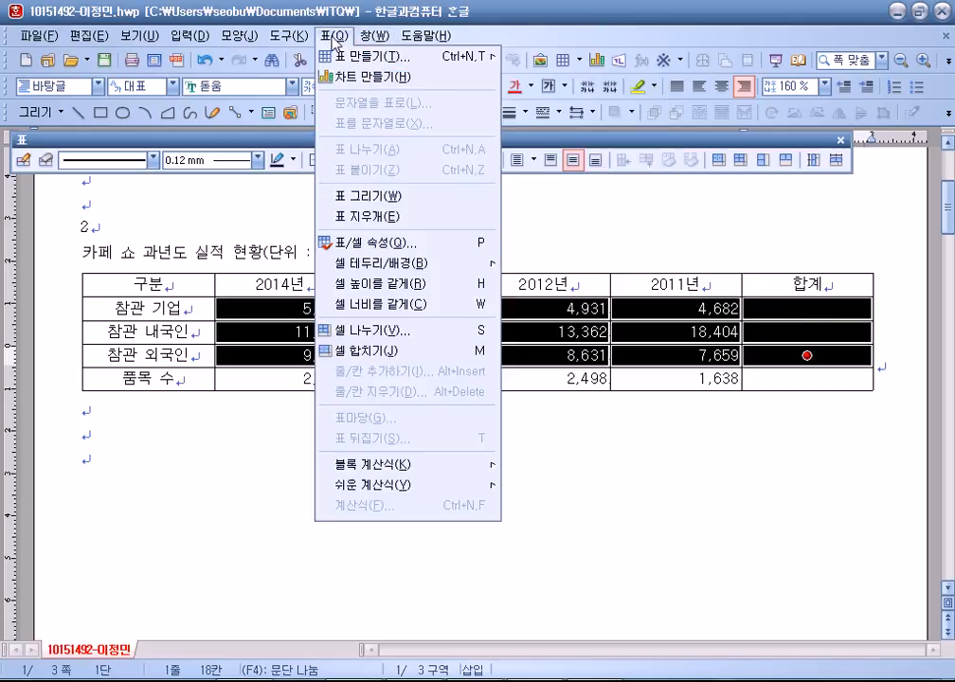
{"action": "mouse_move", "coordinate": [388, 464]}
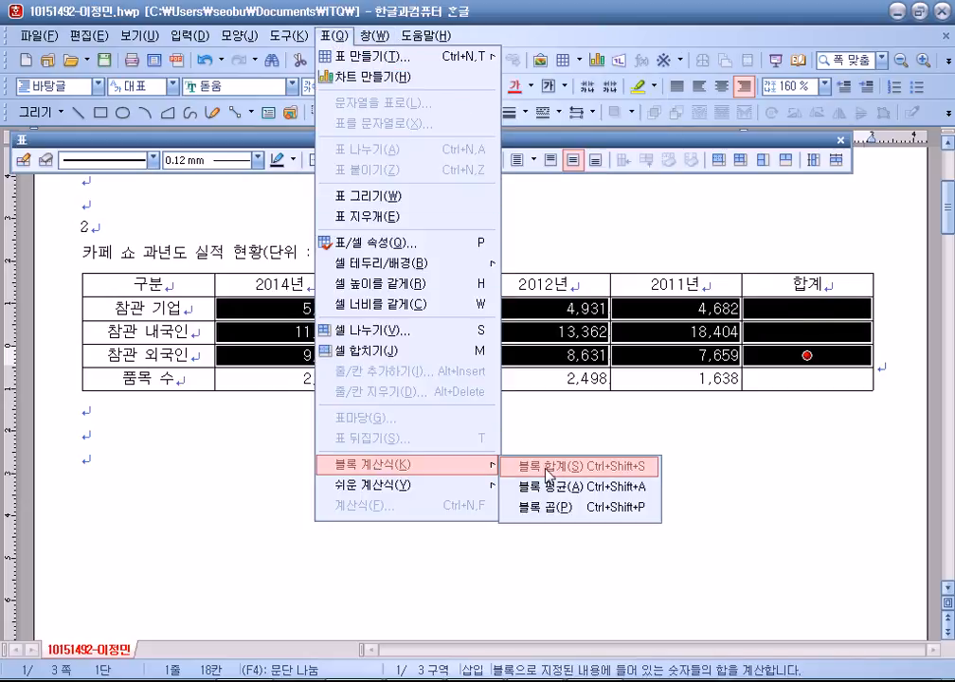
{"action": "left_click", "coordinate": [625, 467]}
Draw a solid X diagonal across the empty 품목 수 합계 cell.
{"action": "left_click", "coordinate": [775, 377]}
{"action": "key", "text": "F5"}
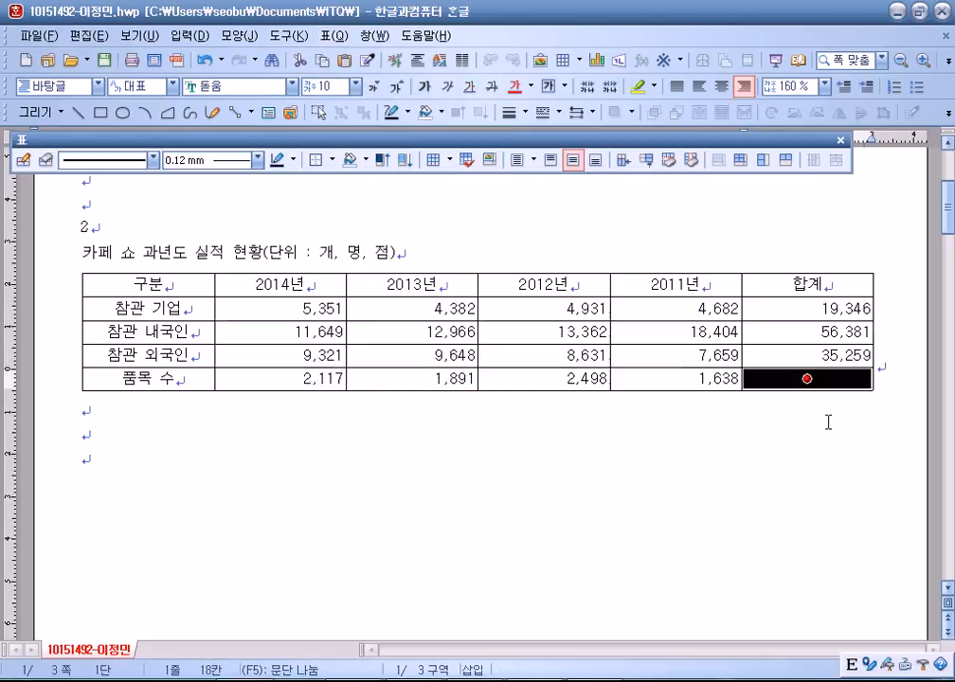
{"action": "key", "text": "l"}
{"action": "left_click", "coordinate": [339, 137]}
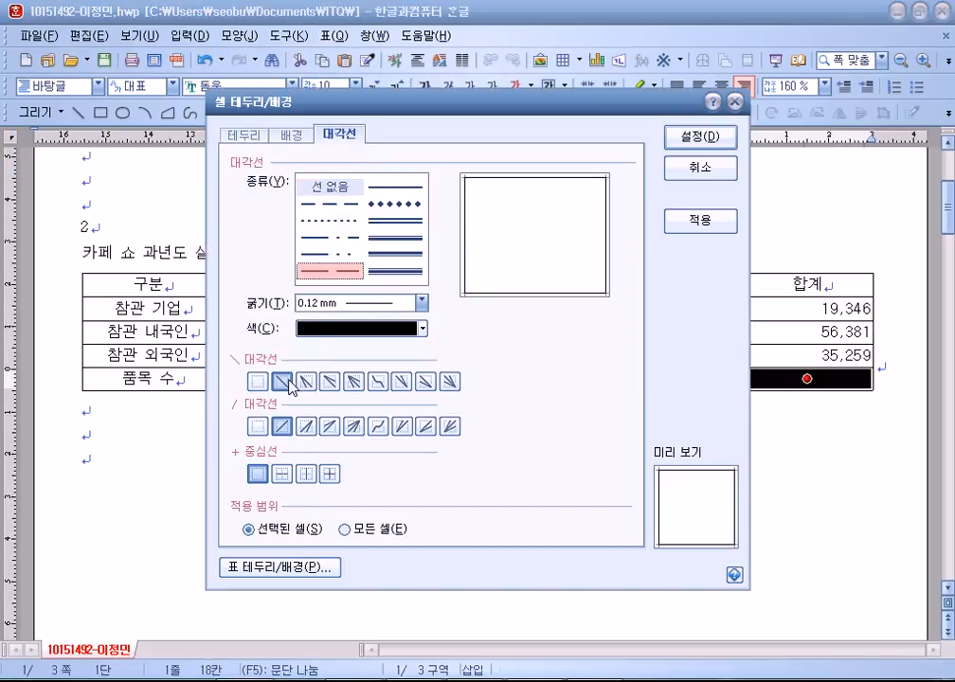
{"action": "left_click", "coordinate": [358, 203]}
{"action": "left_click", "coordinate": [388, 188]}
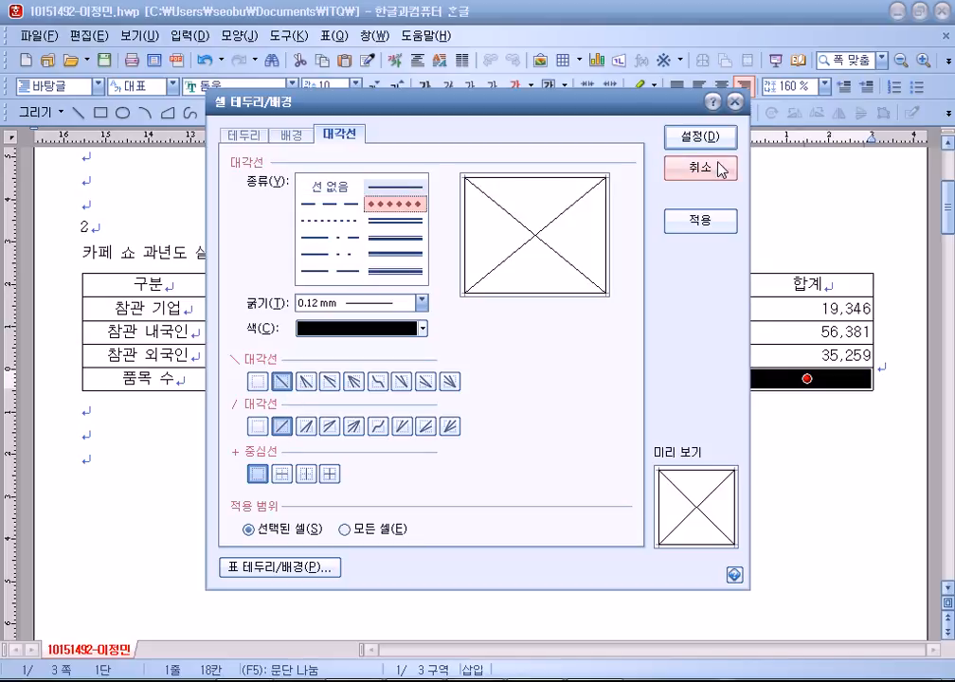
{"action": "left_click", "coordinate": [707, 139]}
{"action": "left_click", "coordinate": [777, 445]}
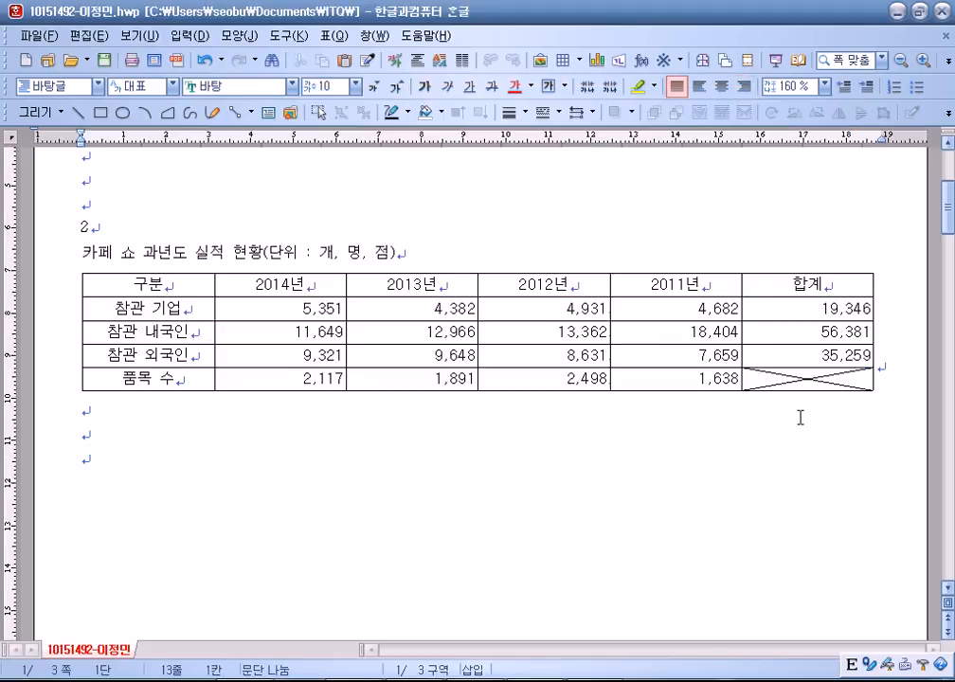
Give the whole table a double-line outer border.
{"action": "left_click_drag", "start_coordinate": [191, 291], "coordinate": [835, 396]}
{"action": "key", "text": "l"}
{"action": "left_click", "coordinate": [398, 221]}
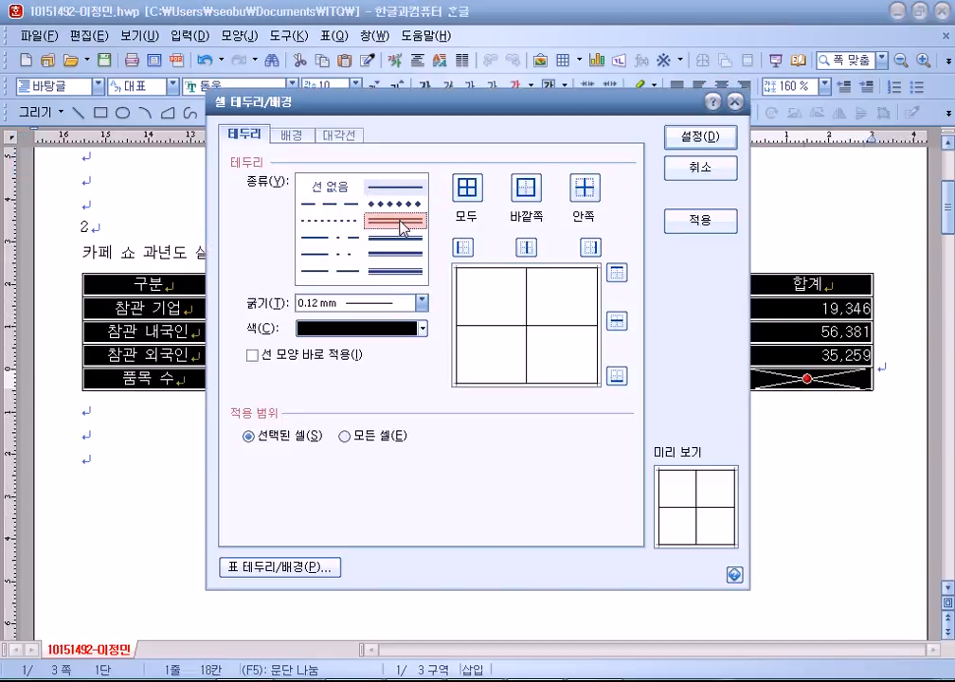
{"action": "left_click", "coordinate": [536, 193]}
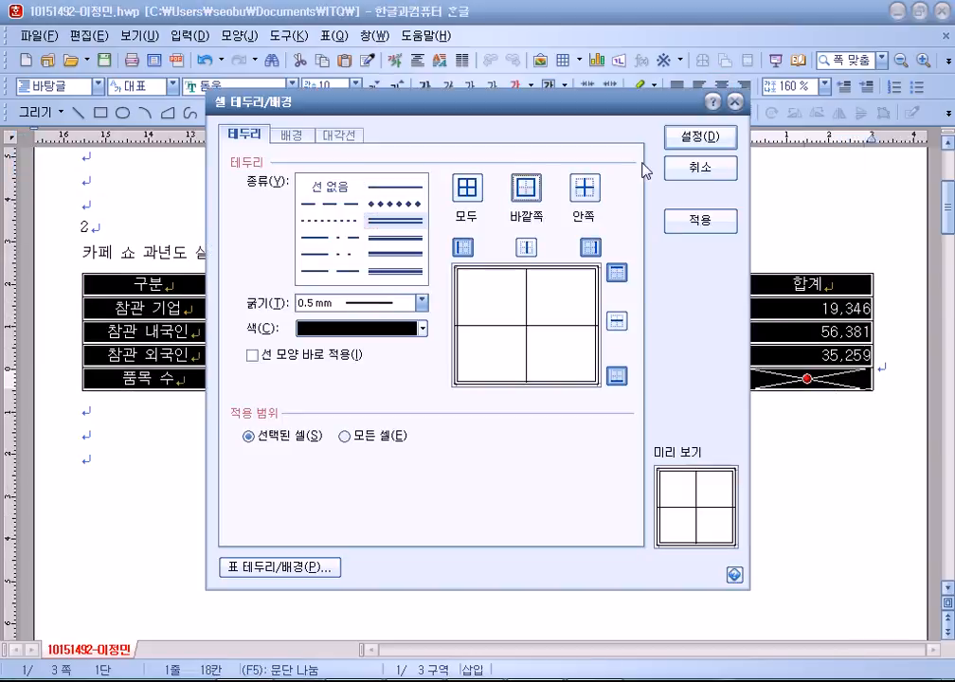
{"action": "left_click", "coordinate": [690, 142]}
Put a double-line outer border around the first column from 구분 to 품목 수.
{"action": "left_click_drag", "start_coordinate": [135, 283], "coordinate": [136, 379]}
{"action": "key", "text": "l"}
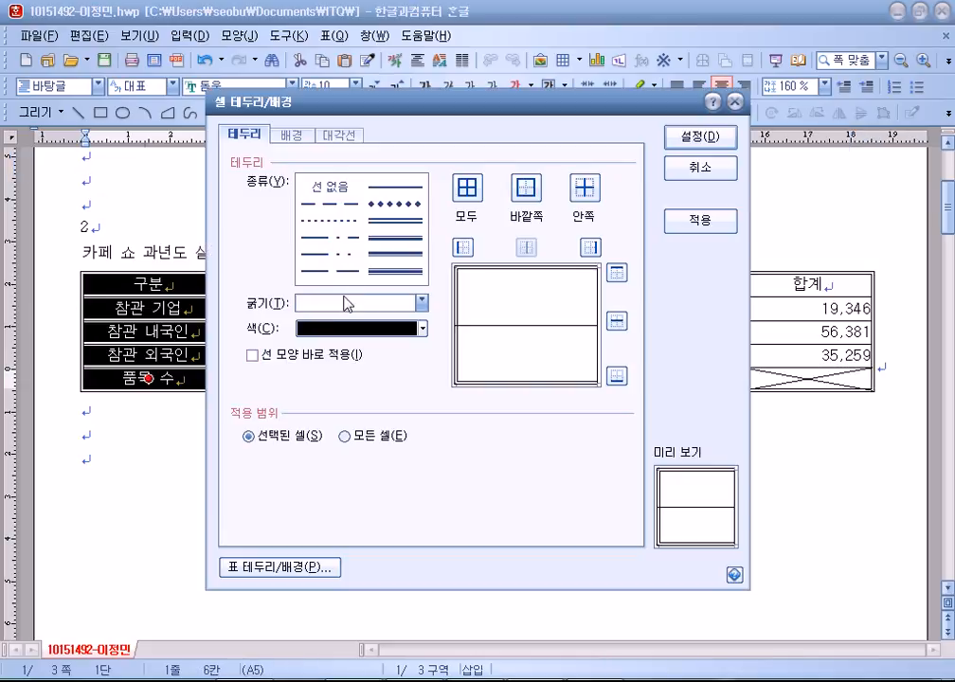
{"action": "left_click", "coordinate": [398, 220]}
{"action": "left_click", "coordinate": [466, 188]}
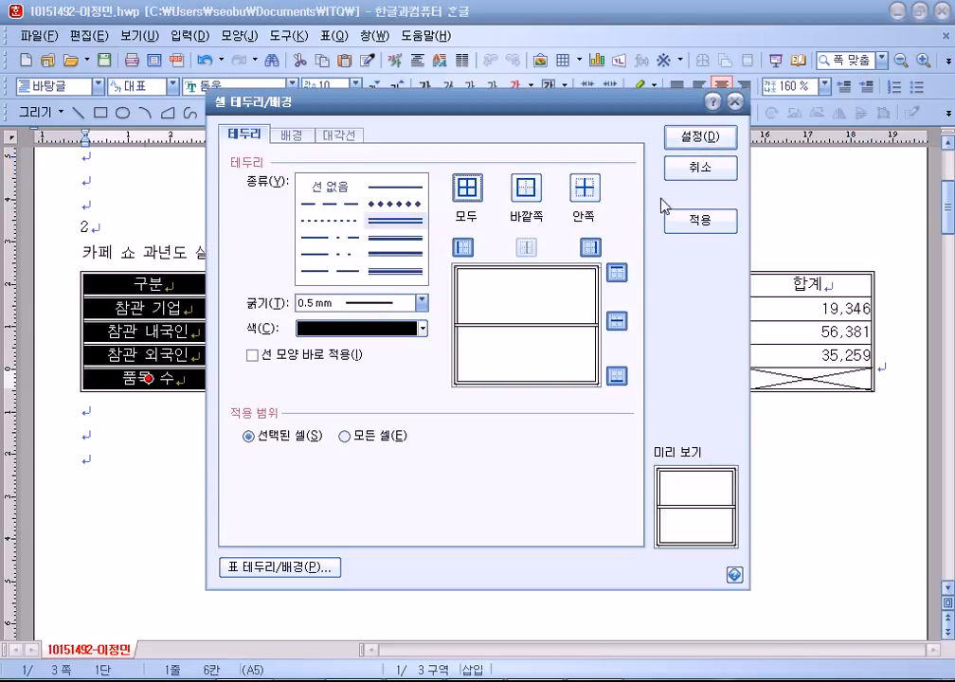
{"action": "left_click", "coordinate": [704, 166]}
{"action": "key", "text": "l"}
{"action": "left_click", "coordinate": [396, 219]}
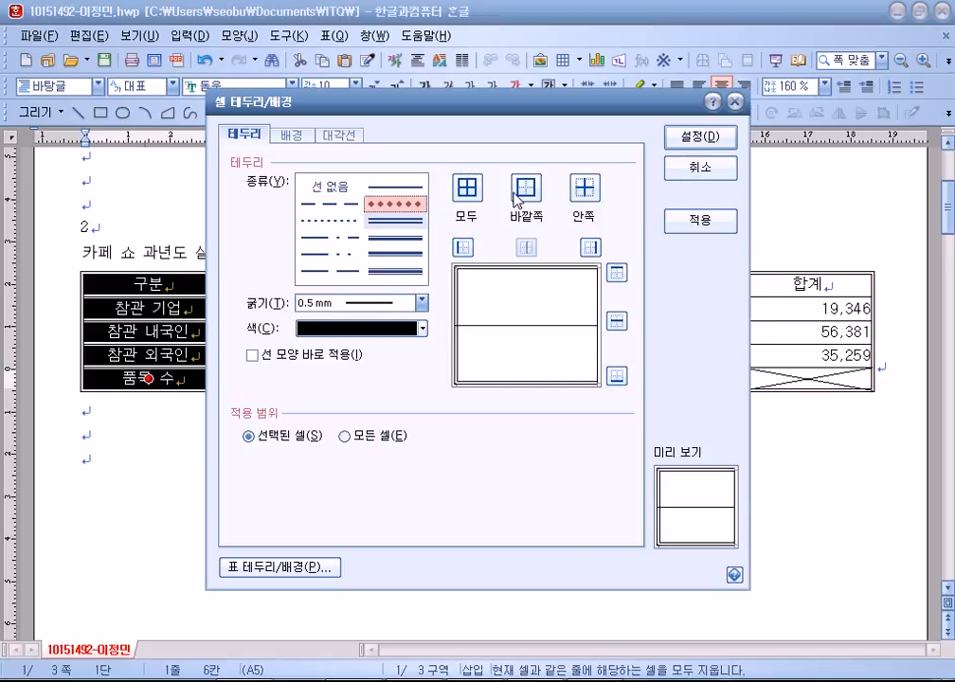
{"action": "left_click", "coordinate": [526, 187]}
{"action": "left_click", "coordinate": [717, 140]}
Put a double-line outer border around the header row from 2014년 to 합계.
{"action": "left_click_drag", "start_coordinate": [271, 284], "coordinate": [805, 284]}
{"action": "key", "text": "l"}
{"action": "left_click", "coordinate": [396, 220]}
{"action": "left_click", "coordinate": [525, 188]}
{"action": "left_click", "coordinate": [699, 138]}
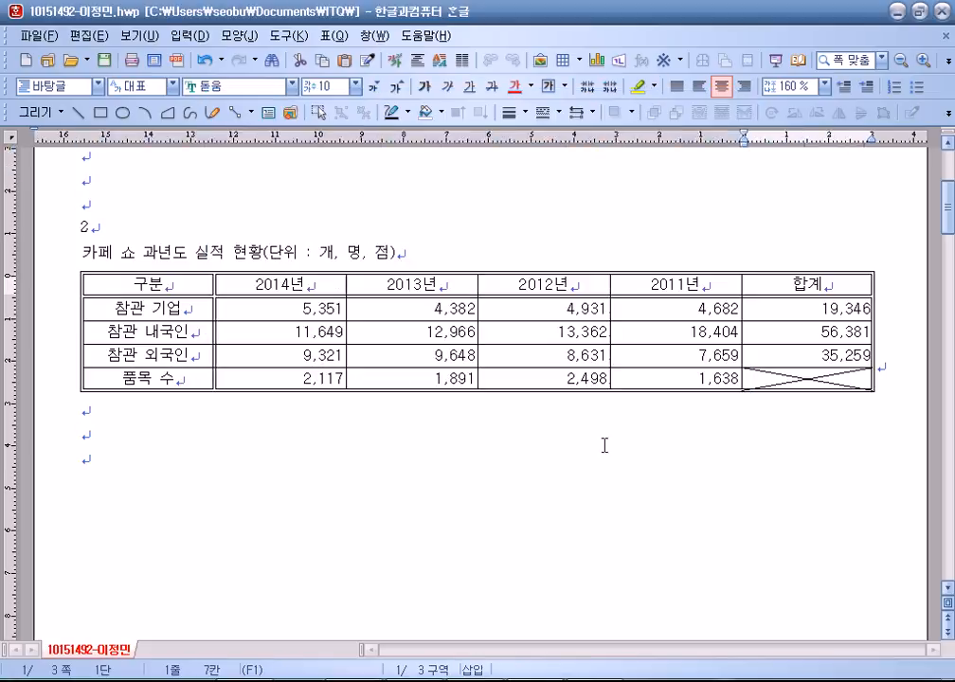
{"action": "left_click", "coordinate": [142, 434]}
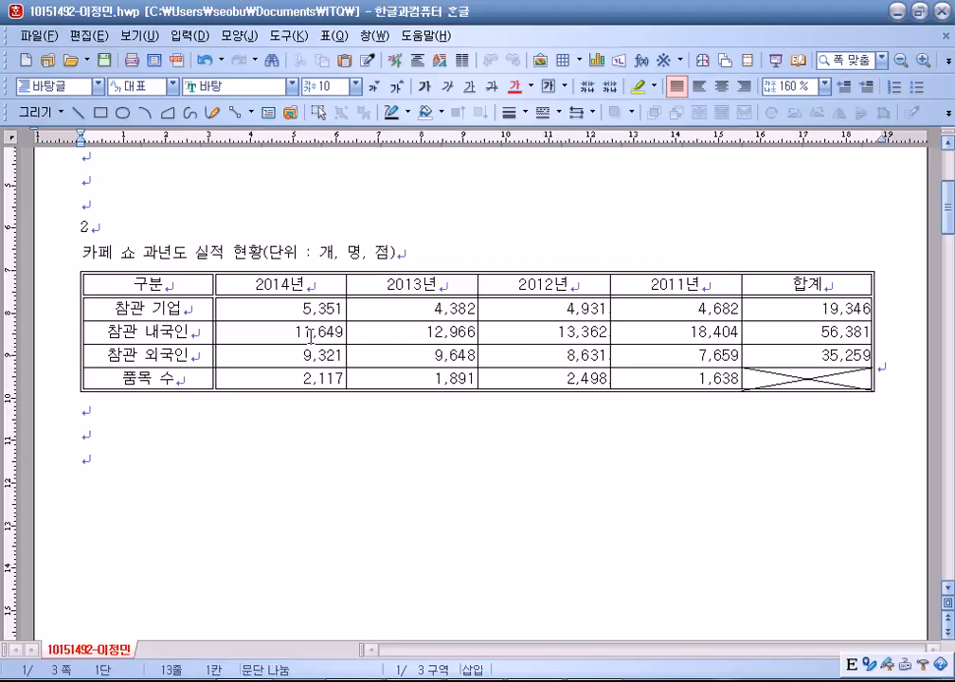
{"action": "left_click_drag", "start_coordinate": [189, 287], "coordinate": [636, 361]}
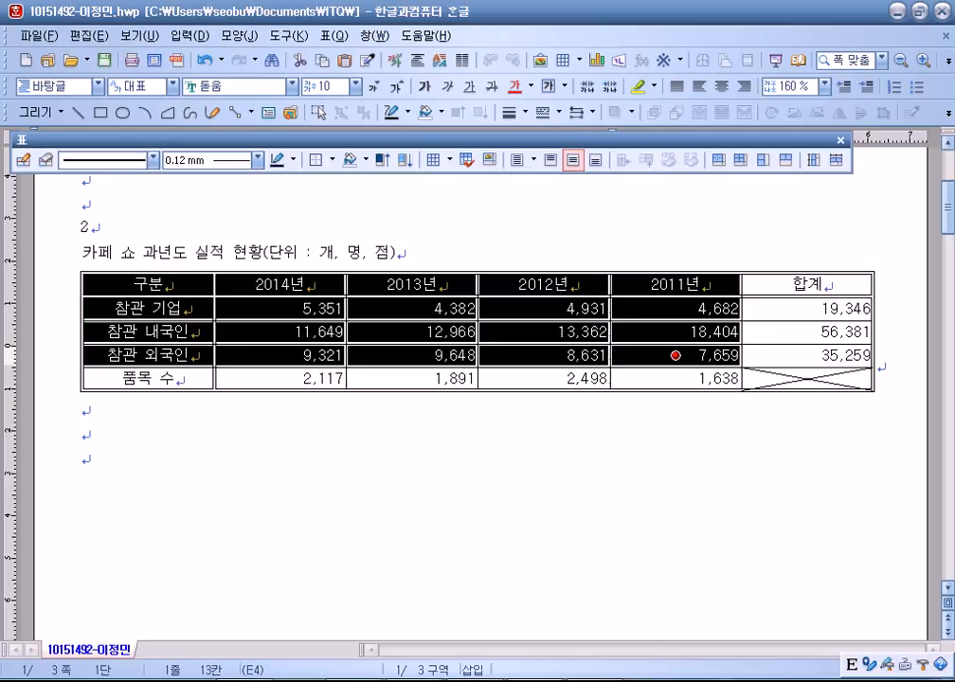
Check the task sheet, then give the 구분–7,659 cell block a solid yellow background.
{"action": "key", "text": "alt+Tab"}
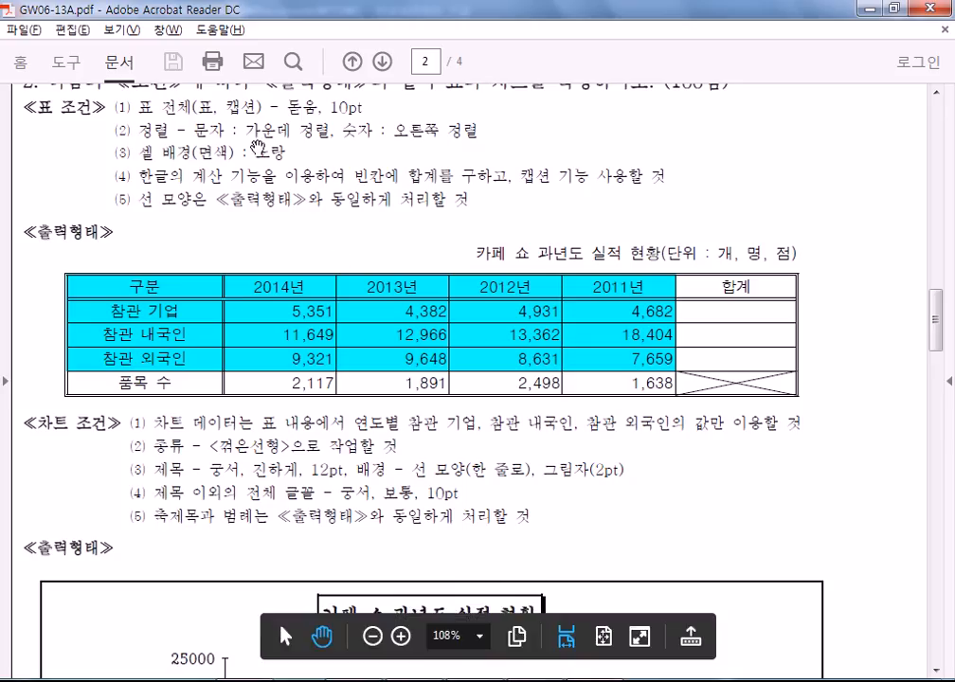
{"action": "key", "text": "alt+Tab"}
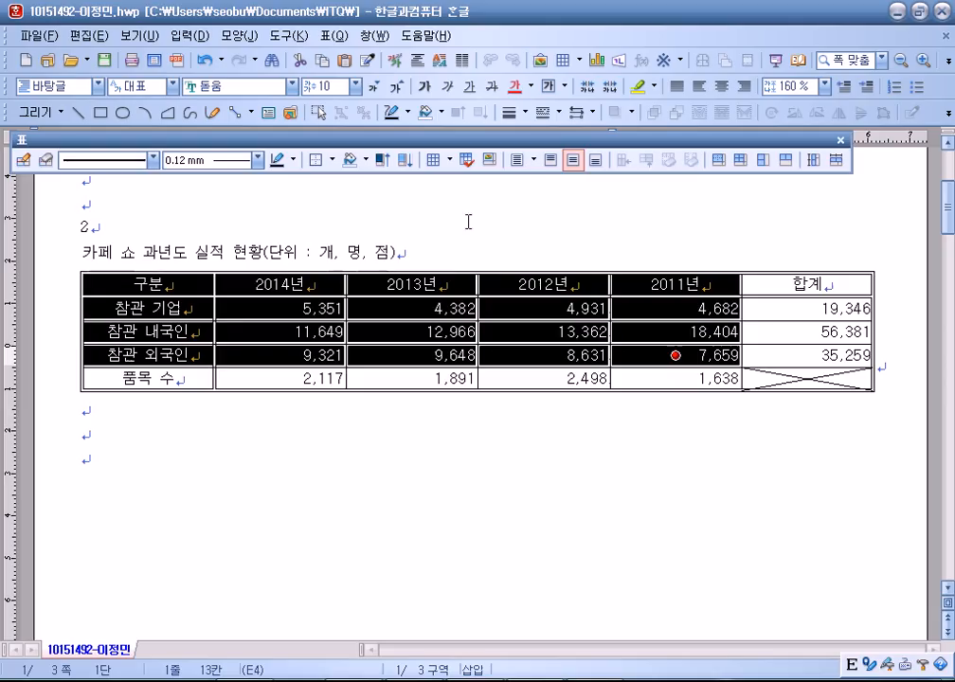
{"action": "key", "text": "c"}
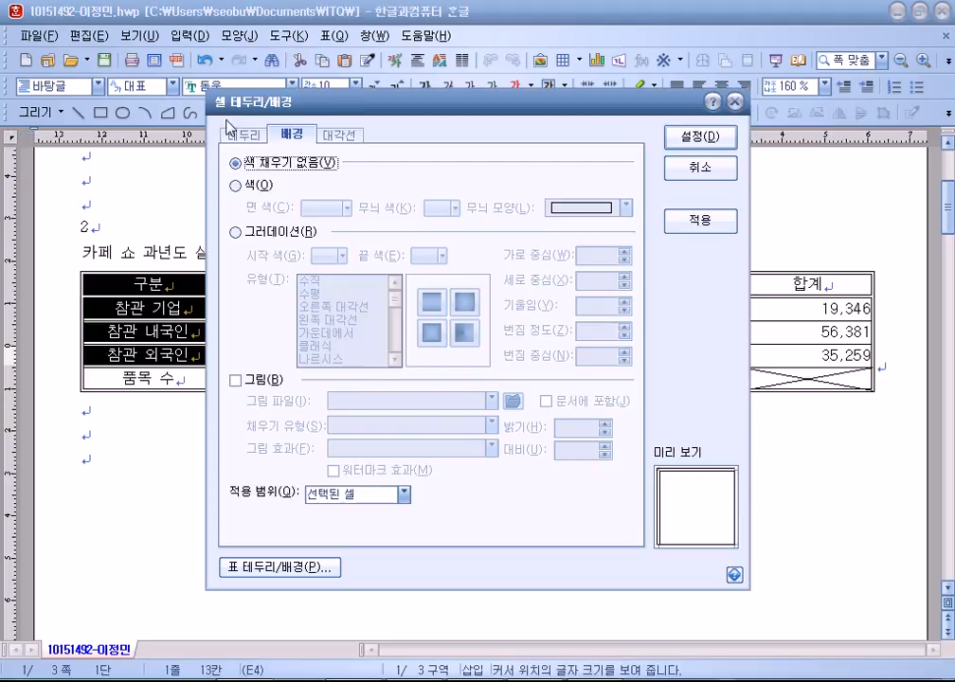
{"action": "left_click", "coordinate": [235, 186]}
{"action": "left_click", "coordinate": [347, 207]}
{"action": "left_click", "coordinate": [360, 257]}
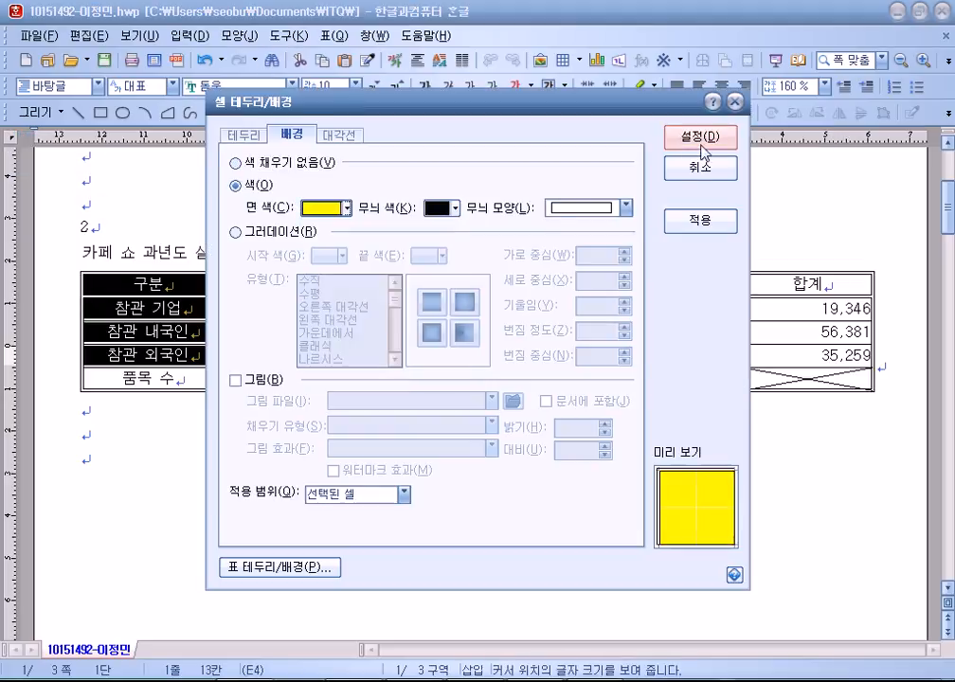
{"action": "left_click", "coordinate": [700, 136]}
{"action": "left_click", "coordinate": [419, 270]}
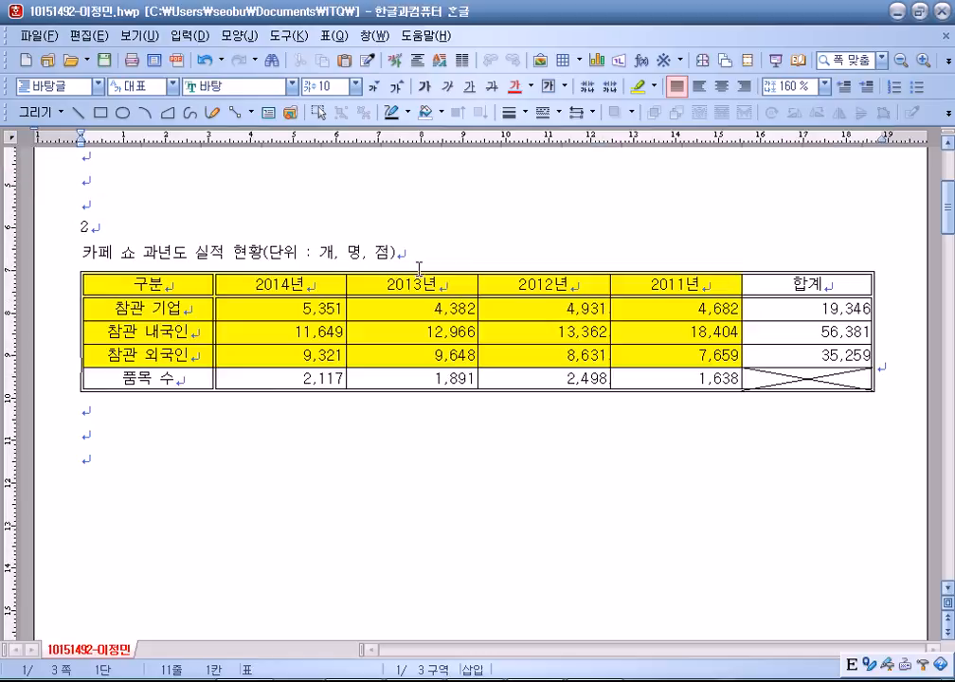
{"action": "double_click", "coordinate": [422, 283]}
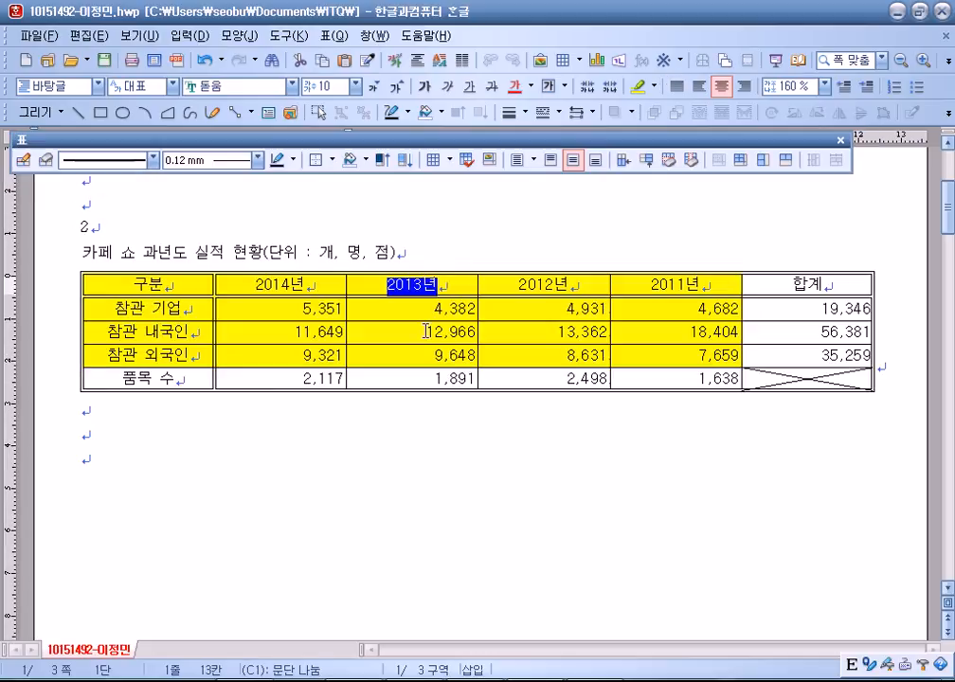
Move the table caption below the table, then reopen the table/cell properties.
{"action": "double_click", "coordinate": [427, 391]}
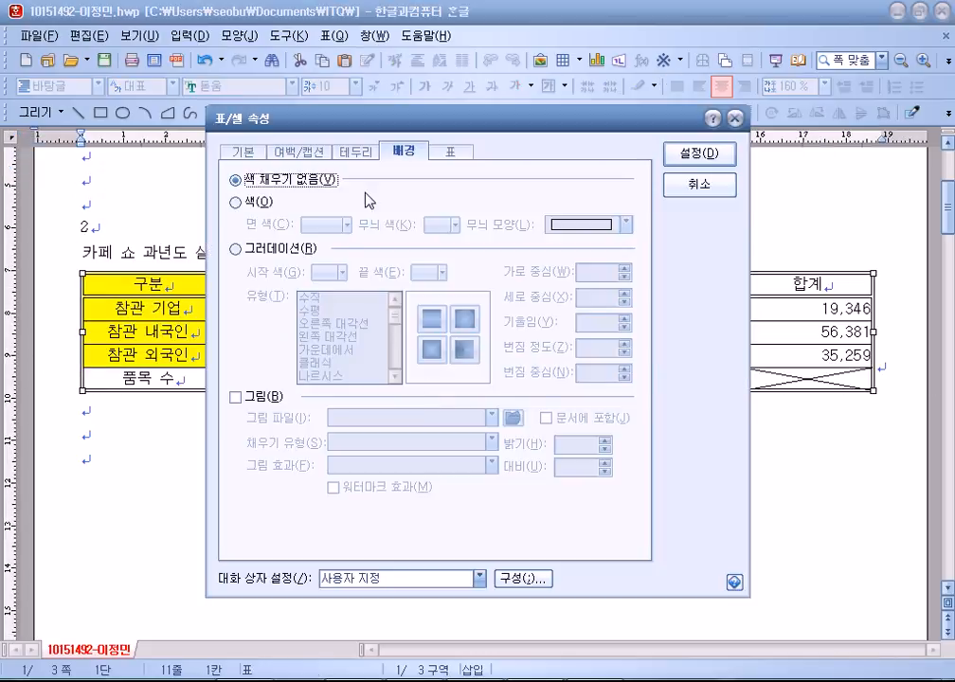
{"action": "left_click", "coordinate": [298, 152]}
{"action": "left_click", "coordinate": [394, 402]}
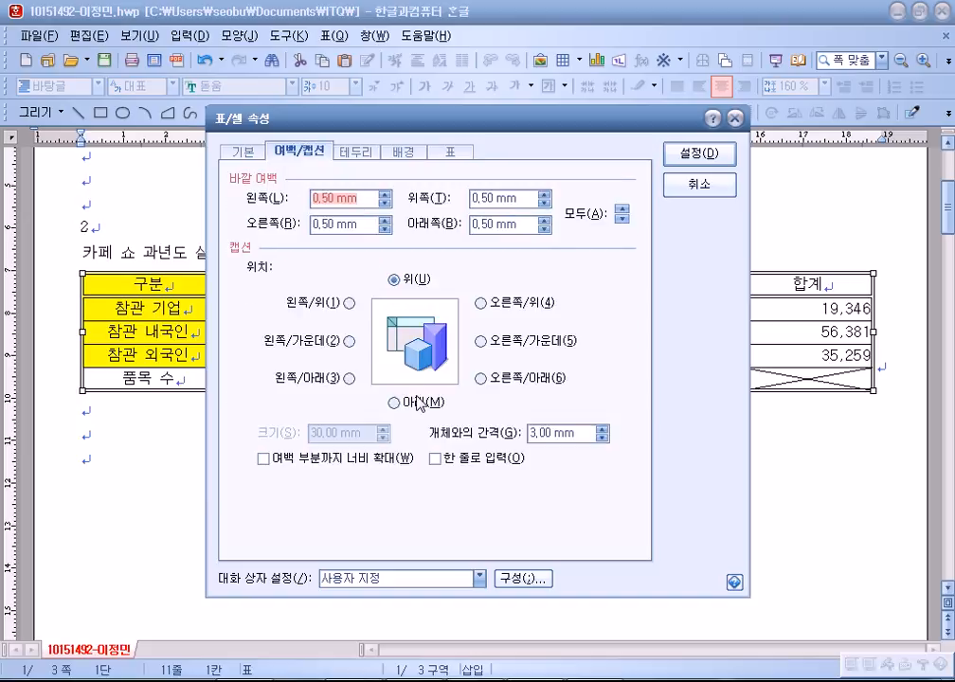
{"action": "left_click", "coordinate": [708, 168]}
{"action": "left_click", "coordinate": [196, 383]}
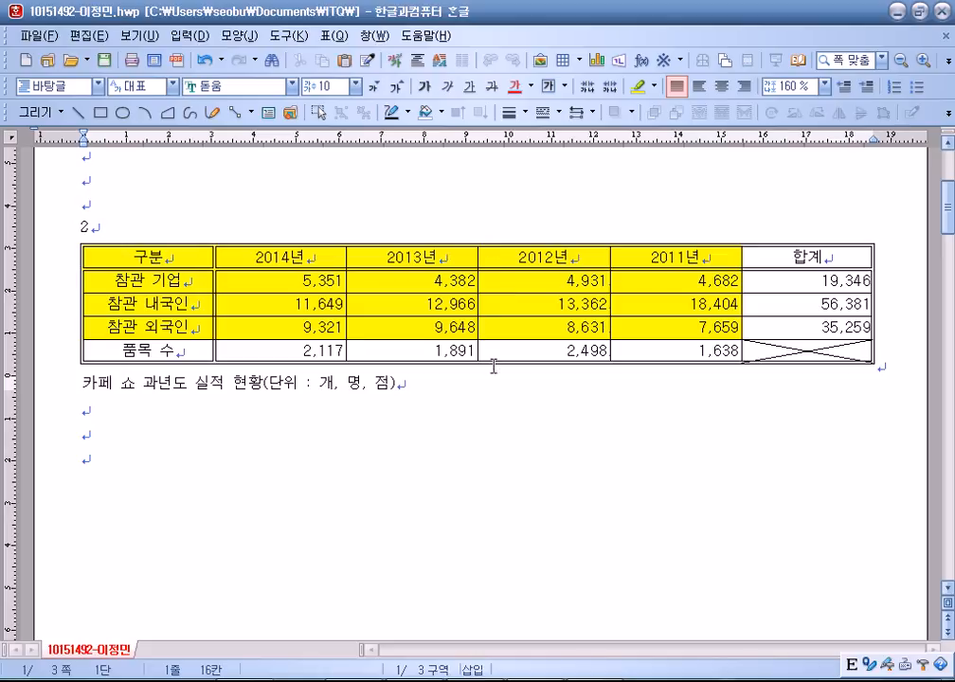
{"action": "right_click", "coordinate": [495, 280]}
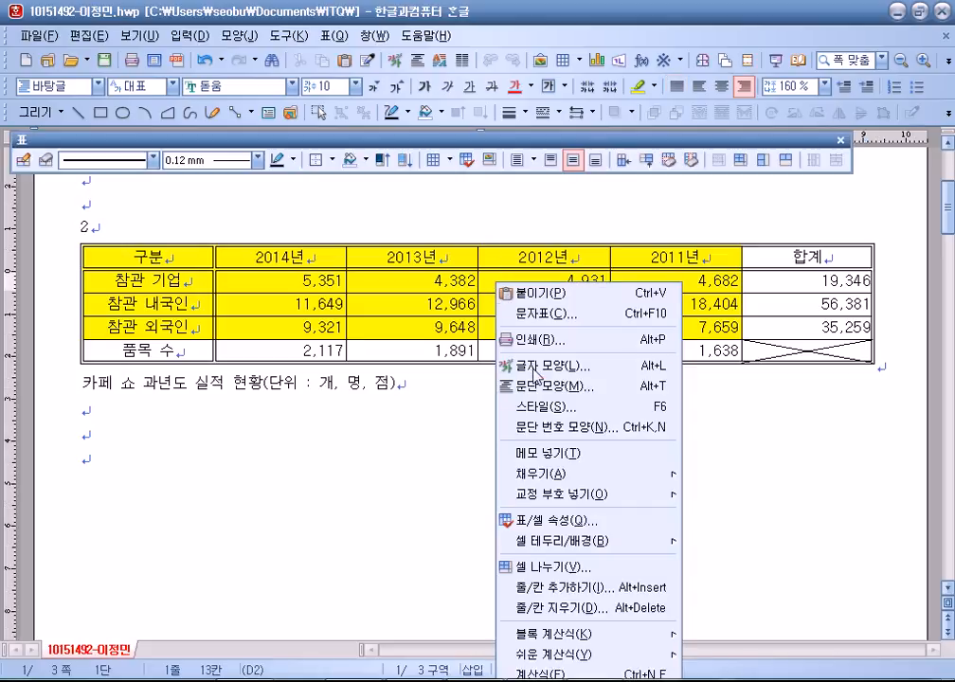
{"action": "left_click", "coordinate": [541, 522]}
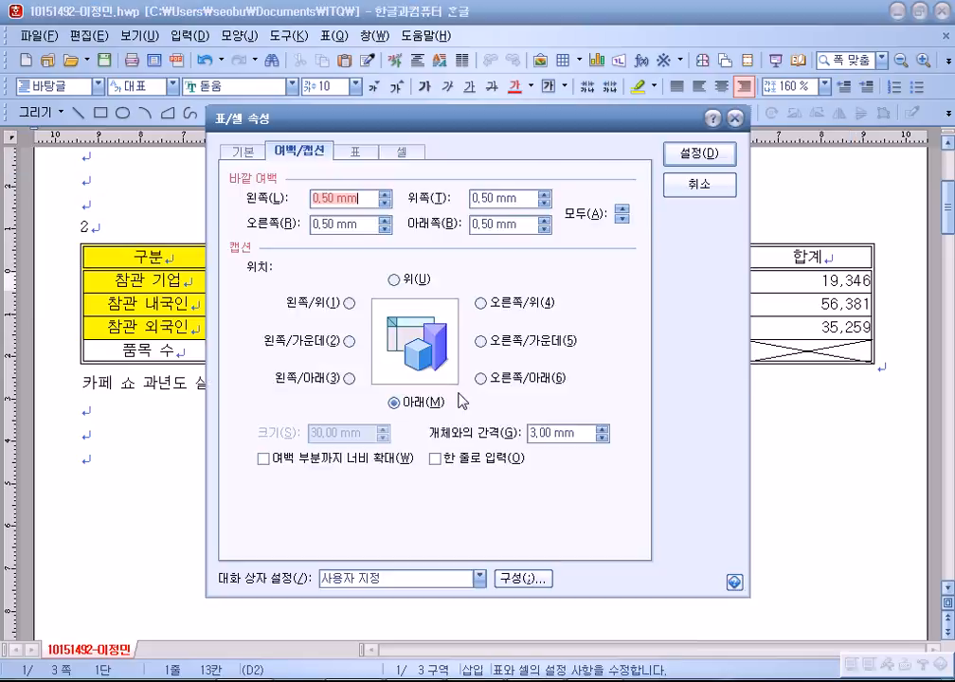
Put the caption back above the table and right-align it.
{"action": "left_click", "coordinate": [394, 280]}
{"action": "key", "text": "Return"}
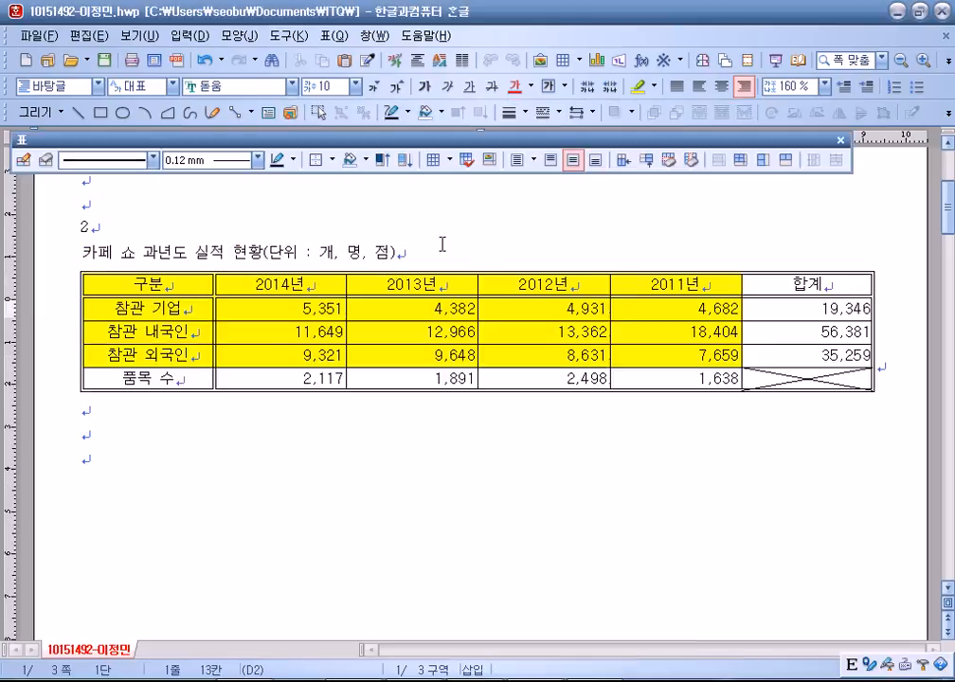
{"action": "left_click", "coordinate": [400, 256]}
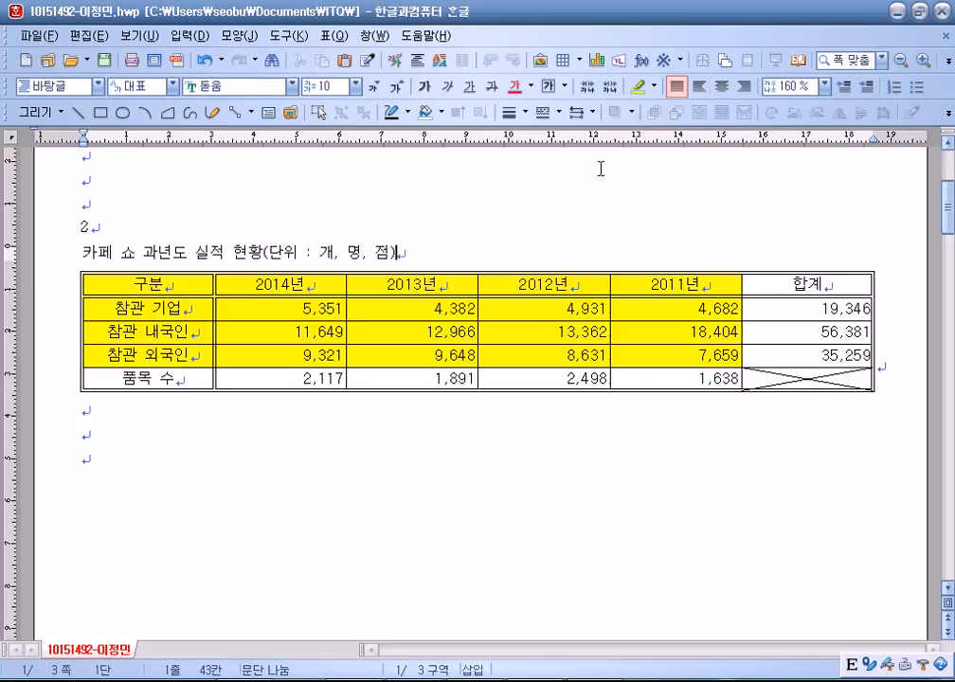
{"action": "left_click", "coordinate": [744, 87]}
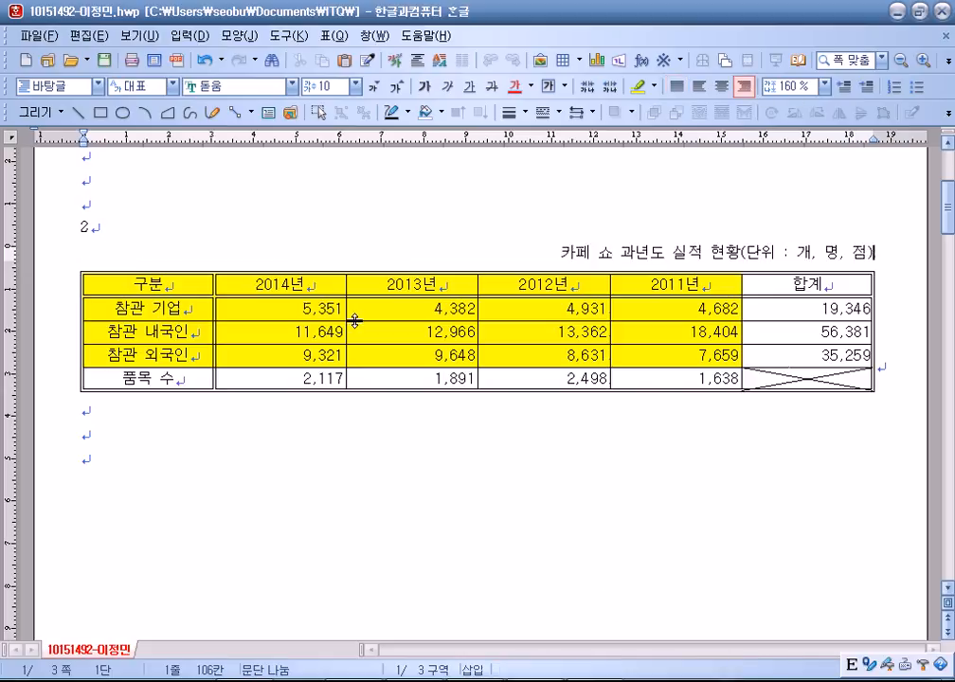
Narrow the table from its right edge, centre it, and select 구분 through 7,659.
{"action": "left_click", "coordinate": [875, 332]}
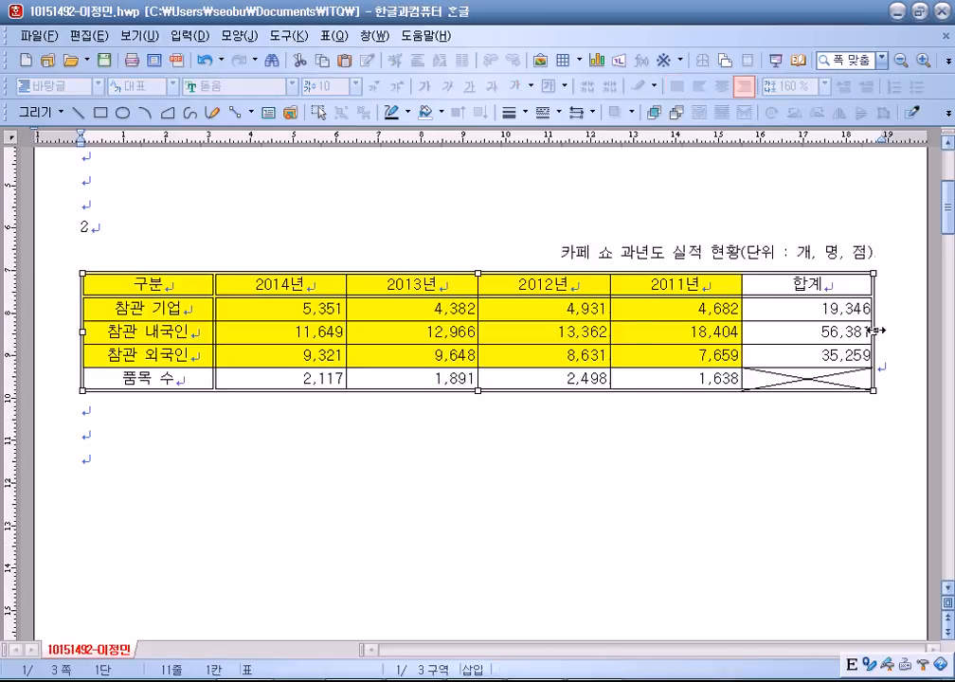
{"action": "left_click_drag", "start_coordinate": [874, 332], "coordinate": [805, 331]}
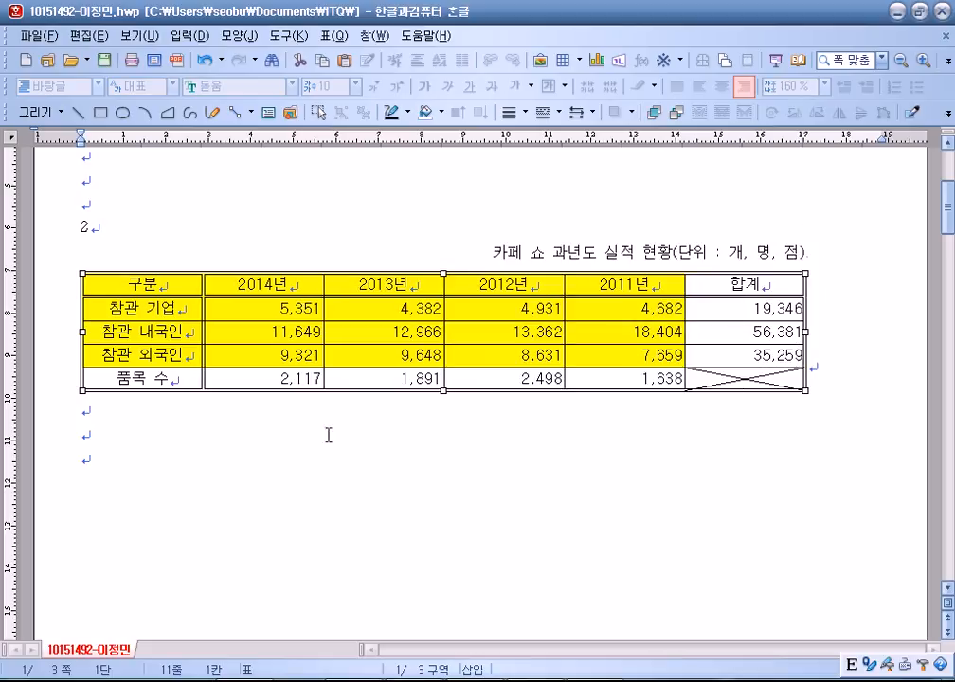
{"action": "left_click", "coordinate": [825, 365]}
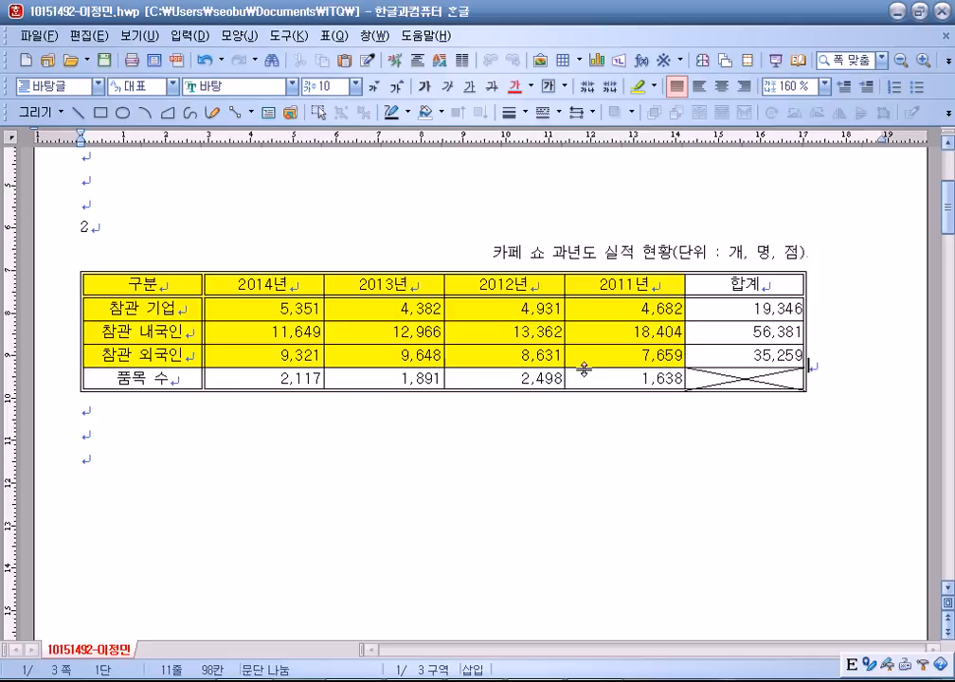
{"action": "left_click", "coordinate": [716, 91]}
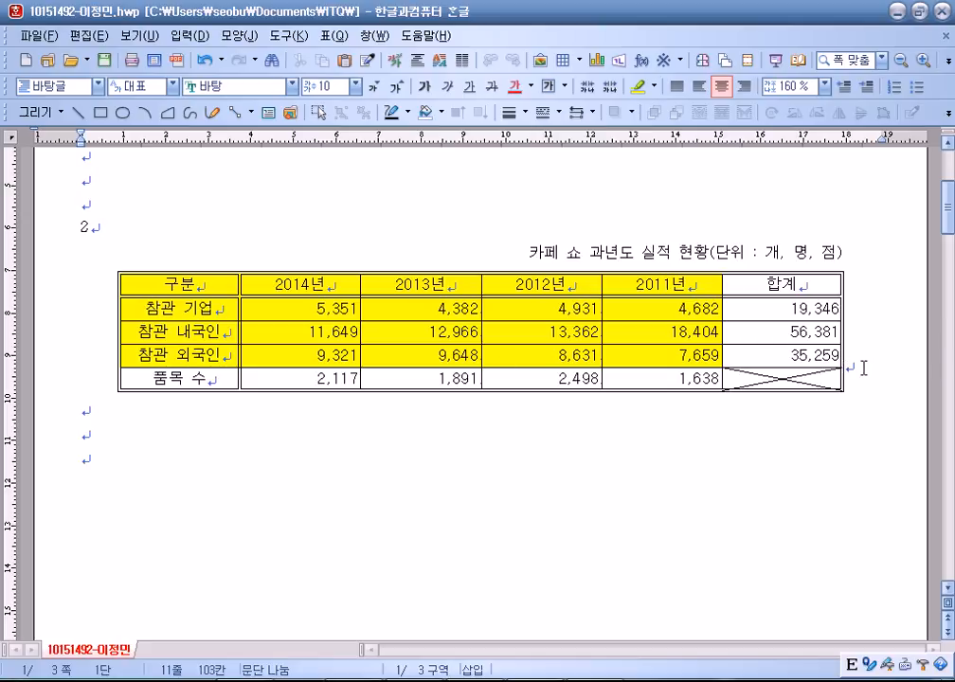
{"action": "left_click_drag", "start_coordinate": [246, 295], "coordinate": [630, 356]}
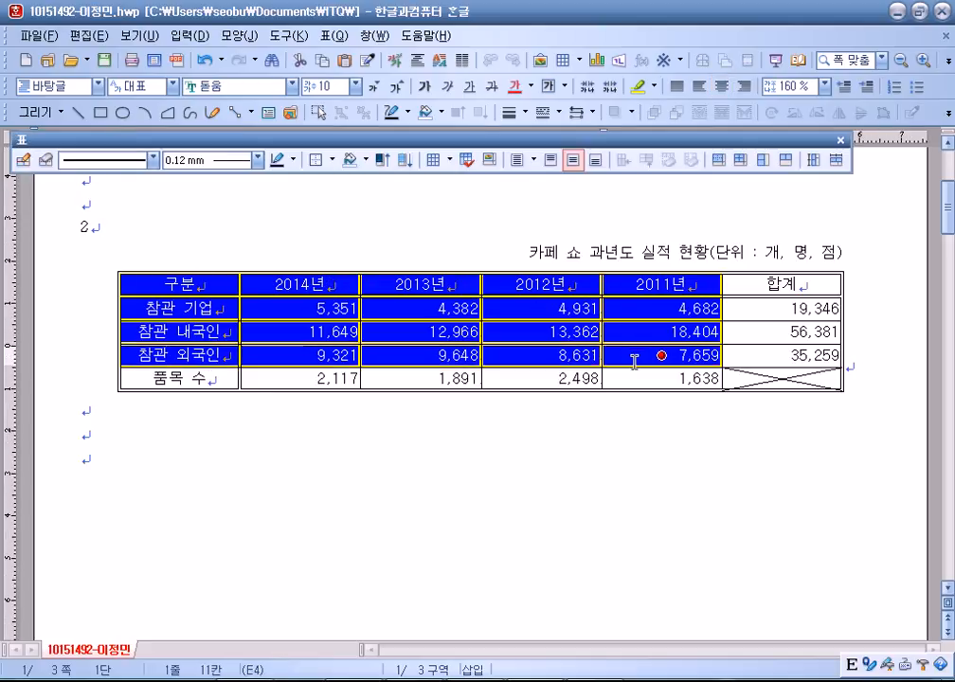
Insert a chart from the selected cells; set it to treat as character, then undo.
{"action": "left_click", "coordinate": [540, 63]}
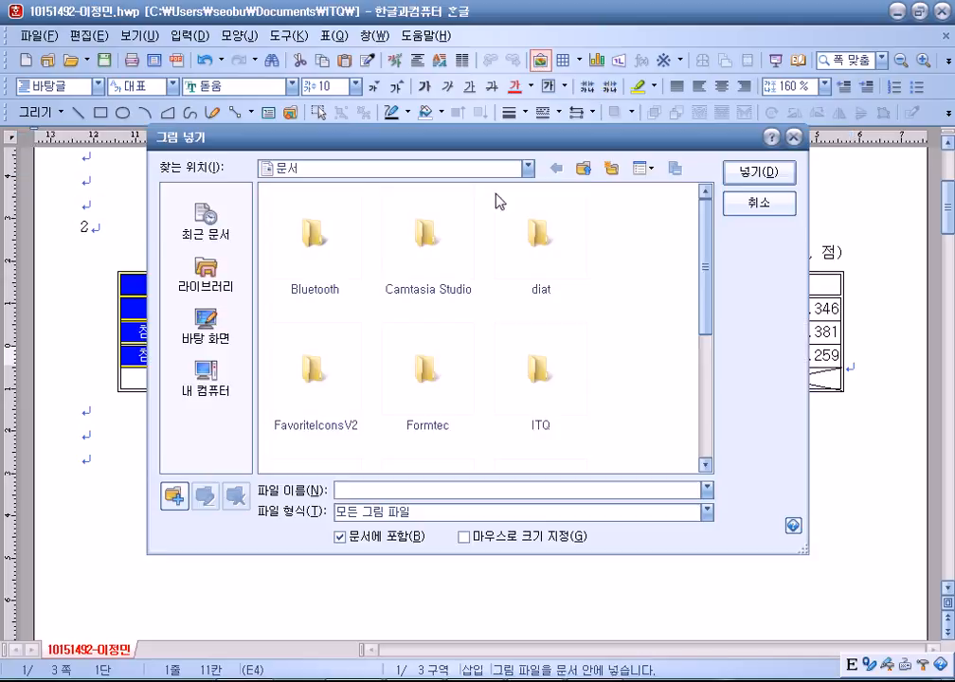
{"action": "left_click", "coordinate": [734, 207]}
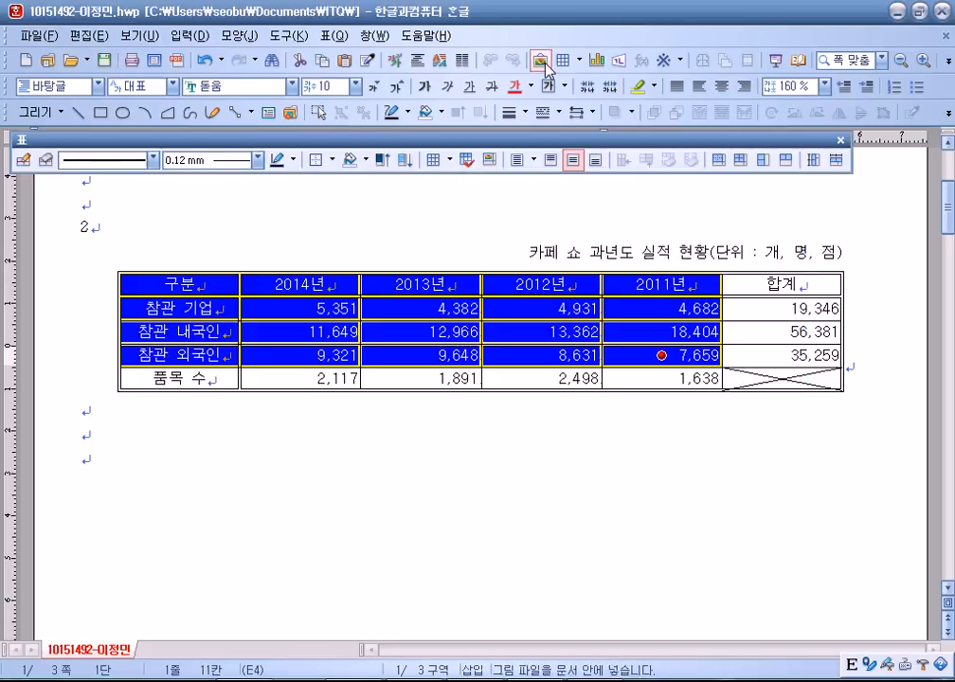
{"action": "left_click", "coordinate": [596, 61]}
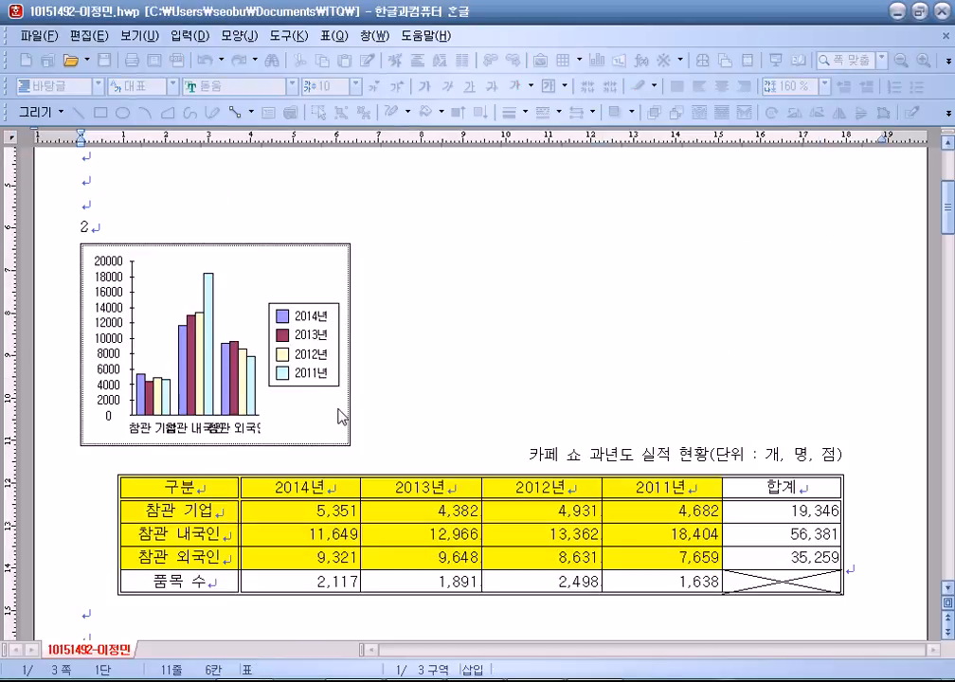
{"action": "right_click", "coordinate": [323, 270]}
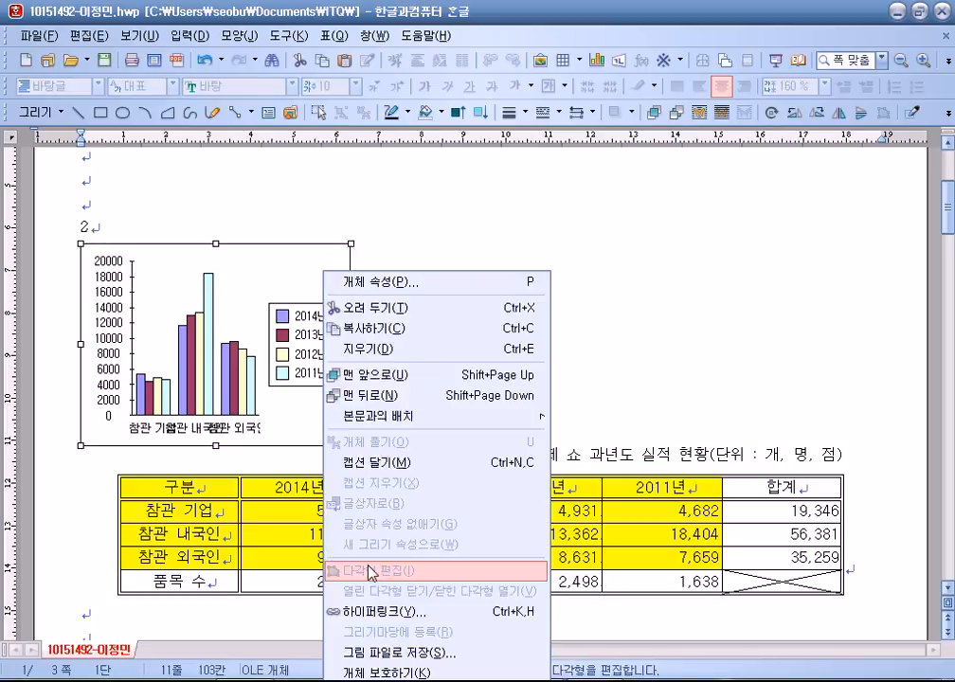
{"action": "left_click", "coordinate": [398, 282]}
{"action": "left_click", "coordinate": [248, 153]}
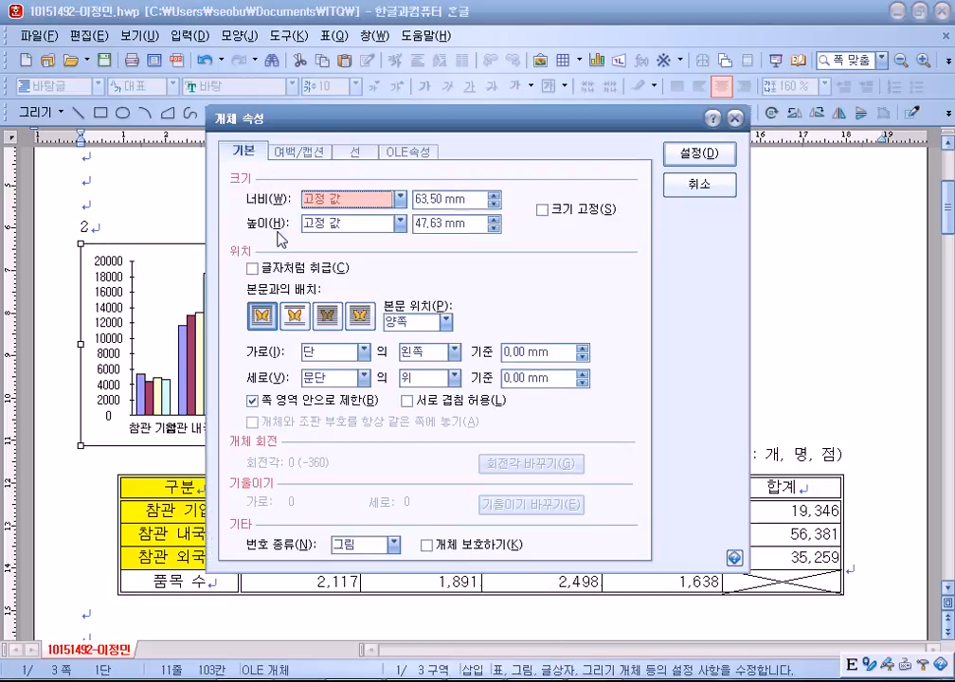
{"action": "left_click", "coordinate": [252, 267]}
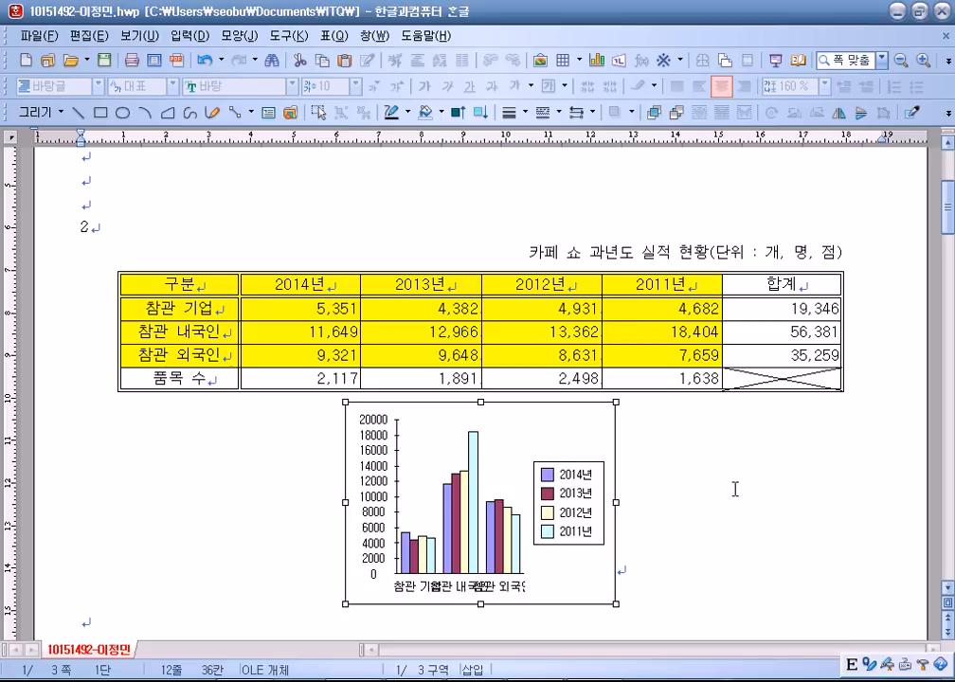
{"action": "key", "text": "ctrl+z"}
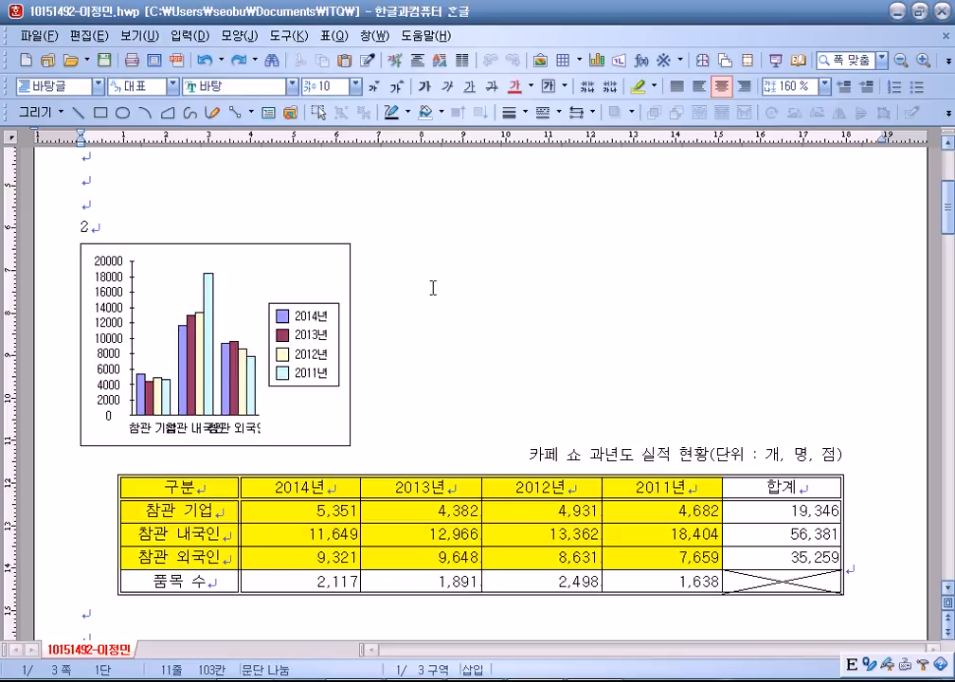
Drag the chart below the data table and stretch it wider to the right.
{"action": "scroll", "coordinate": [469, 284], "scroll_direction": "down", "scroll_amount": 3}
{"action": "scroll", "coordinate": [435, 287], "scroll_direction": "down", "scroll_amount": 2}
{"action": "left_click_drag", "start_coordinate": [330, 262], "coordinate": [326, 525]}
{"action": "left_click_drag", "start_coordinate": [327, 315], "coordinate": [366, 325]}
{"action": "left_click_drag", "start_coordinate": [394, 386], "coordinate": [795, 378]}
{"action": "key", "text": "Escape"}
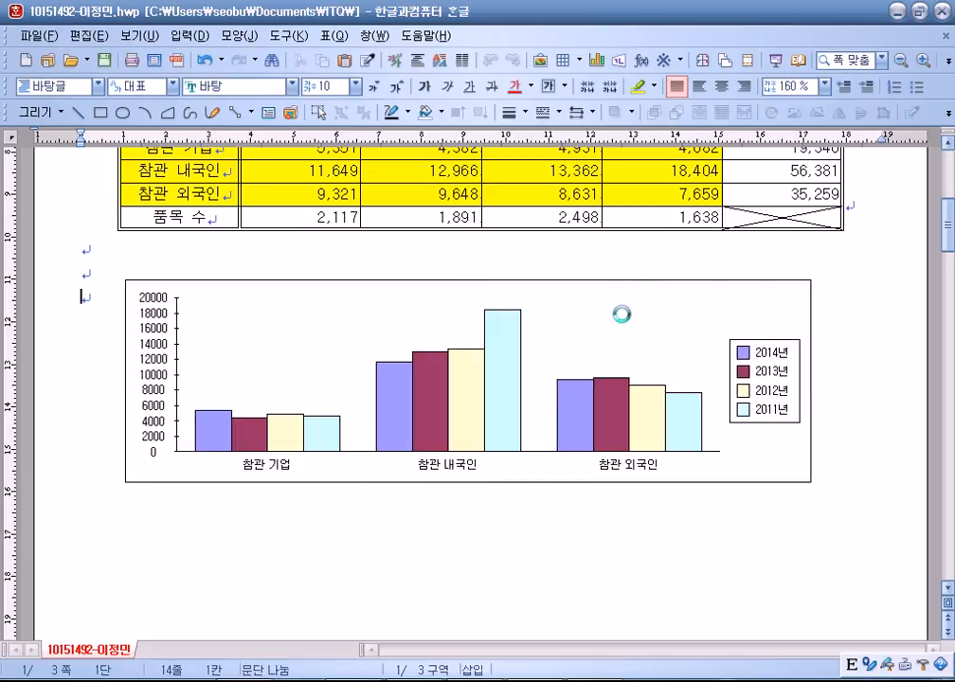
{"action": "left_click", "coordinate": [625, 320]}
{"action": "left_click_drag", "start_coordinate": [377, 315], "coordinate": [364, 313]}
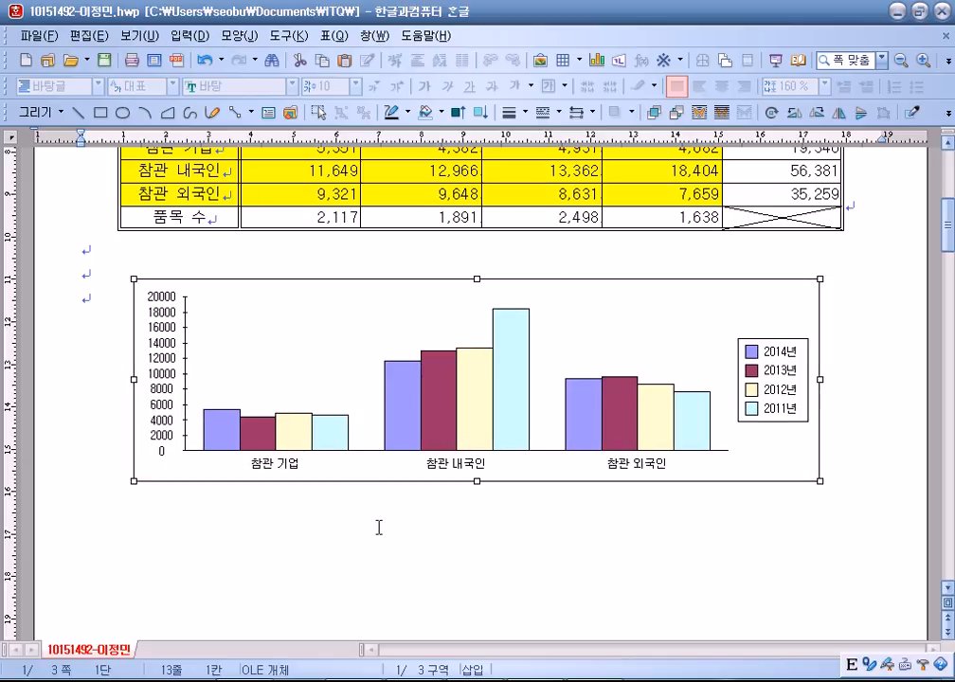
{"action": "scroll", "coordinate": [378, 527], "scroll_direction": "up", "scroll_amount": 3}
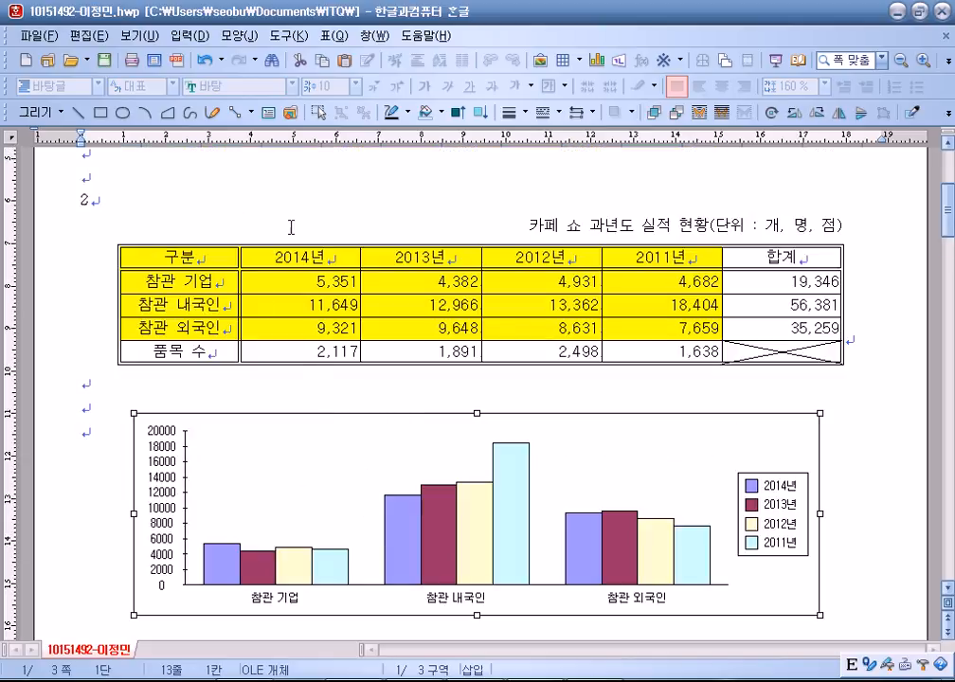
{"action": "left_click", "coordinate": [458, 224]}
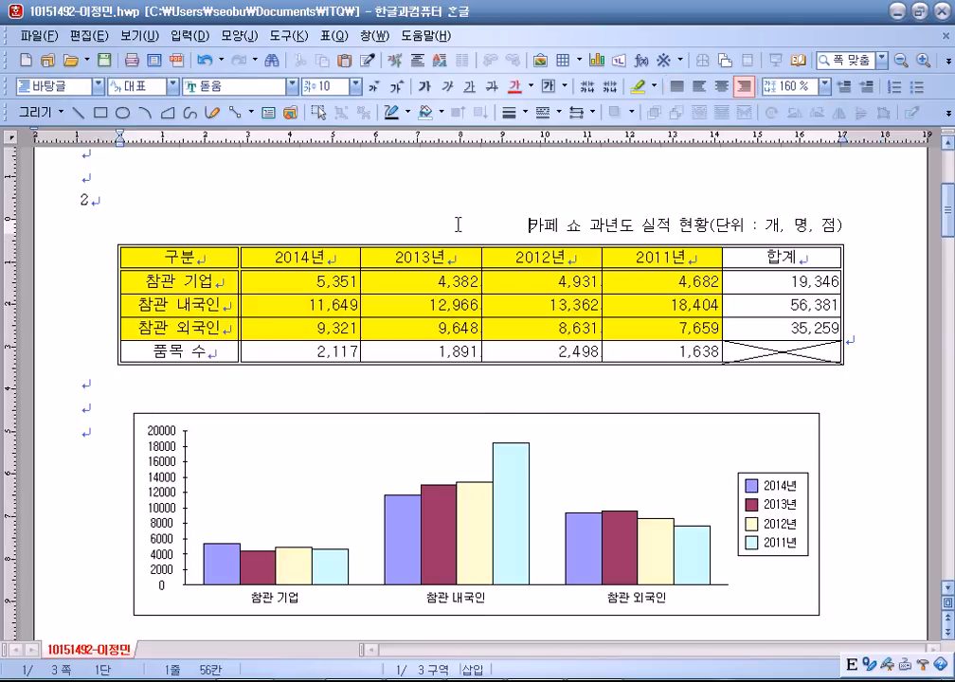
{"action": "scroll", "coordinate": [457, 224], "scroll_direction": "down", "scroll_amount": 5}
{"action": "mouse_move", "coordinate": [396, 254]}
{"action": "left_mouse_down"}
{"action": "mouse_move", "coordinate": [374, 253]}
{"action": "mouse_move", "coordinate": [398, 265]}
{"action": "left_mouse_up"}
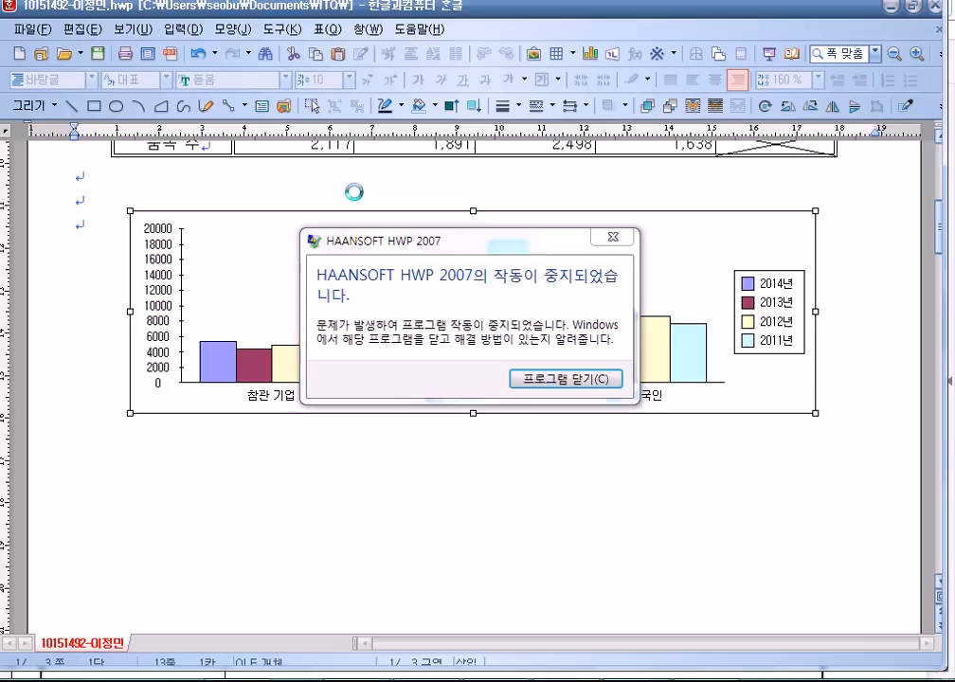
Close the crashed HWP 2007 and relaunch 한글 2007 from the Start menu.
{"action": "left_click", "coordinate": [612, 237]}
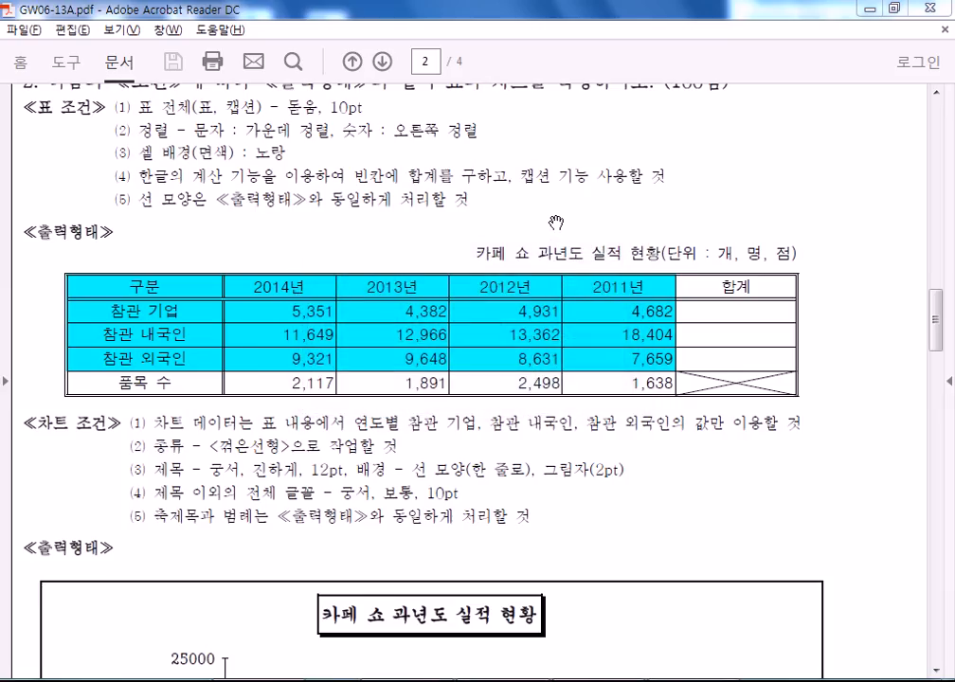
{"action": "key", "text": "super"}
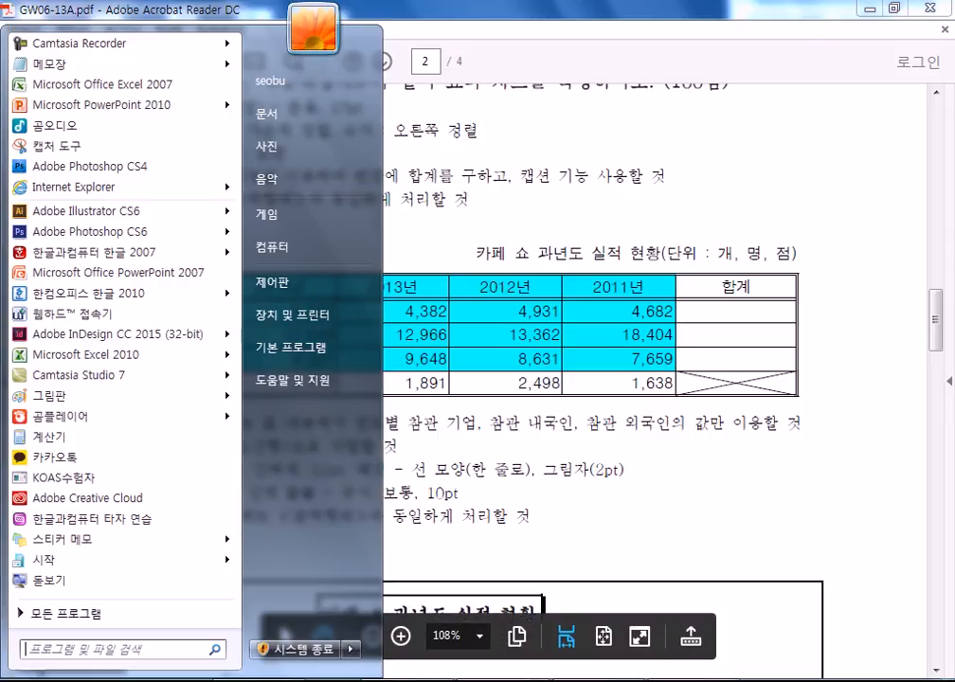
{"action": "left_click", "coordinate": [95, 252]}
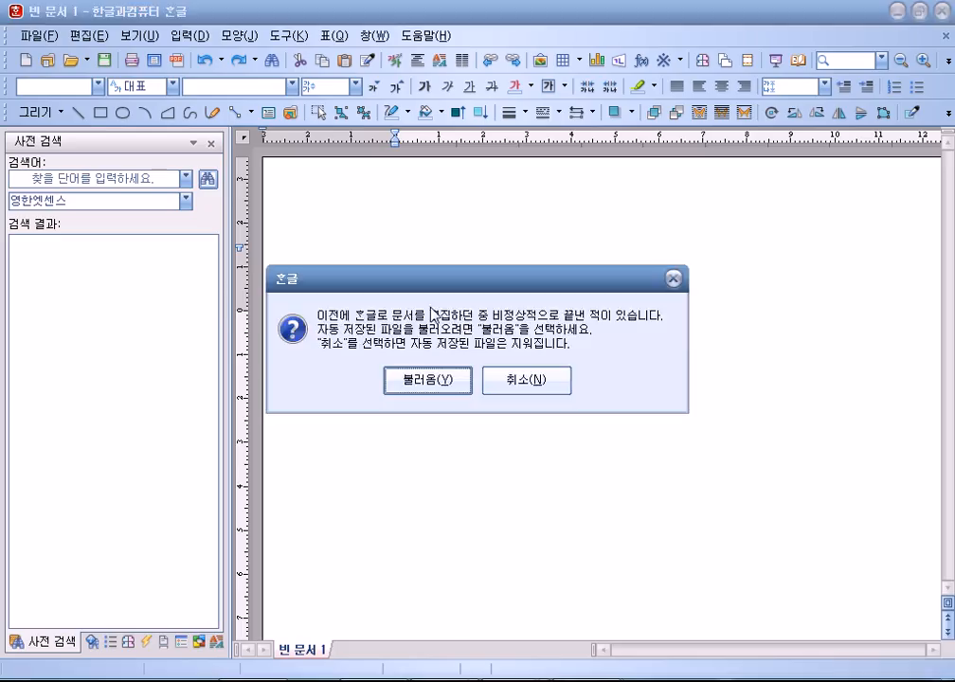
Load the recovered document, hide the task panes, and show paragraph marks.
{"action": "left_click", "coordinate": [451, 382]}
{"action": "left_click", "coordinate": [472, 376]}
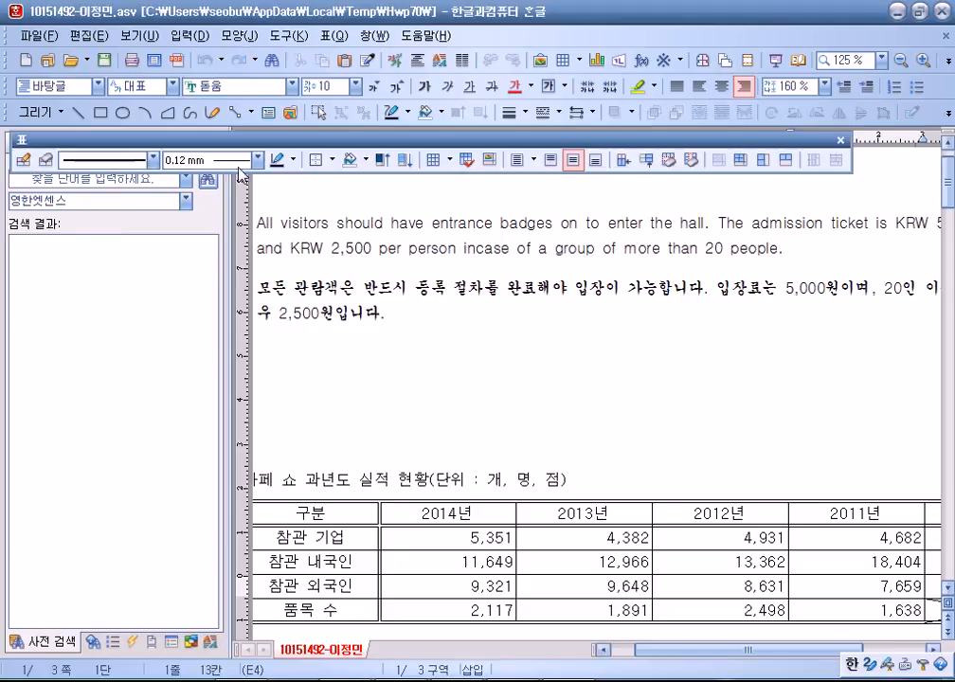
{"action": "left_click", "coordinate": [307, 203]}
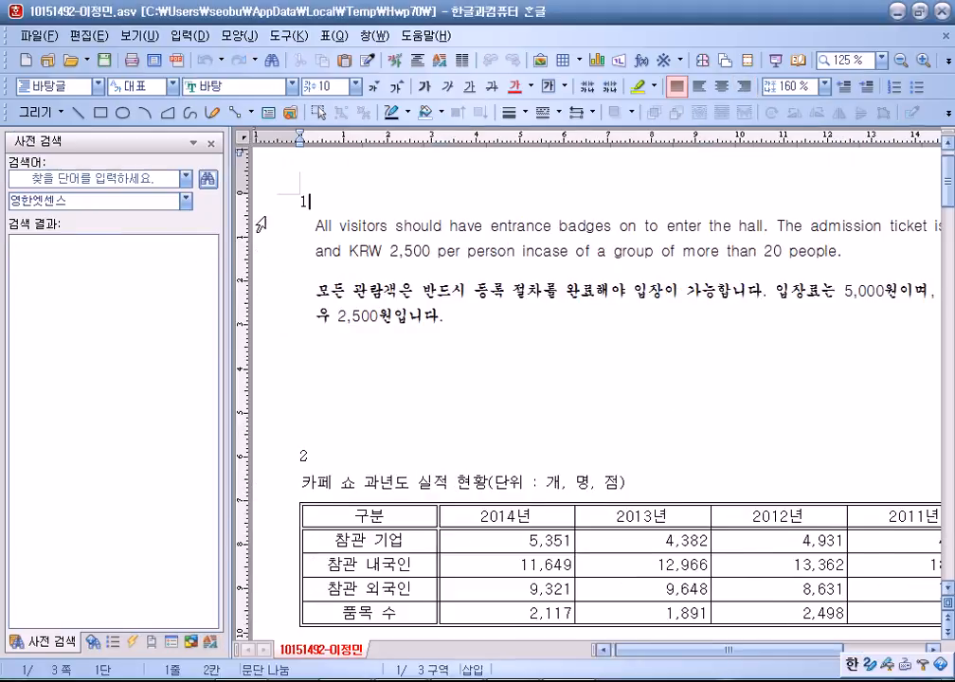
{"action": "left_click", "coordinate": [194, 146]}
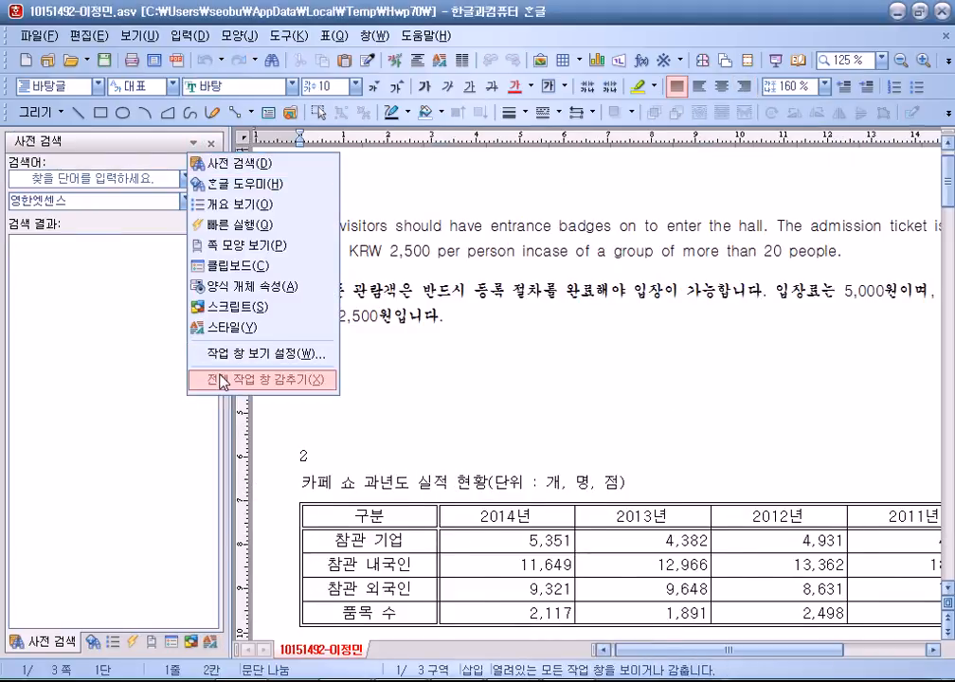
{"action": "left_click", "coordinate": [204, 299]}
{"action": "scroll", "coordinate": [394, 361], "scroll_direction": "down", "scroll_amount": 5}
{"action": "scroll", "coordinate": [393, 365], "scroll_direction": "up", "scroll_amount": 2}
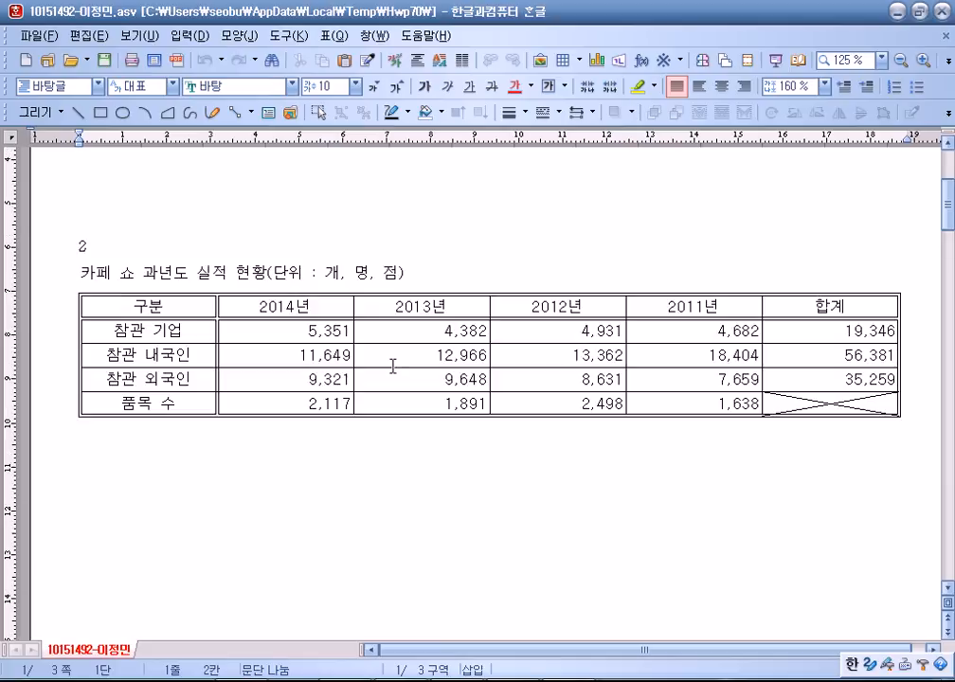
{"action": "scroll", "coordinate": [199, 247], "scroll_direction": "up", "scroll_amount": 2}
{"action": "left_click", "coordinate": [133, 35]}
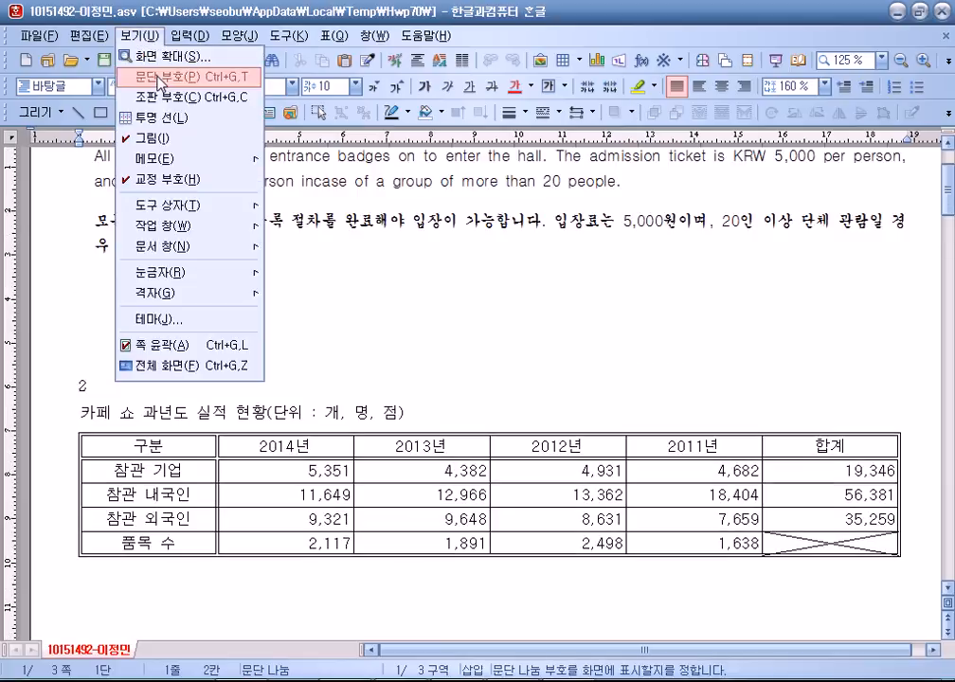
{"action": "left_click", "coordinate": [156, 74]}
{"action": "scroll", "coordinate": [235, 351], "scroll_direction": "down", "scroll_amount": 4}
{"action": "scroll", "coordinate": [238, 344], "scroll_direction": "up", "scroll_amount": 2}
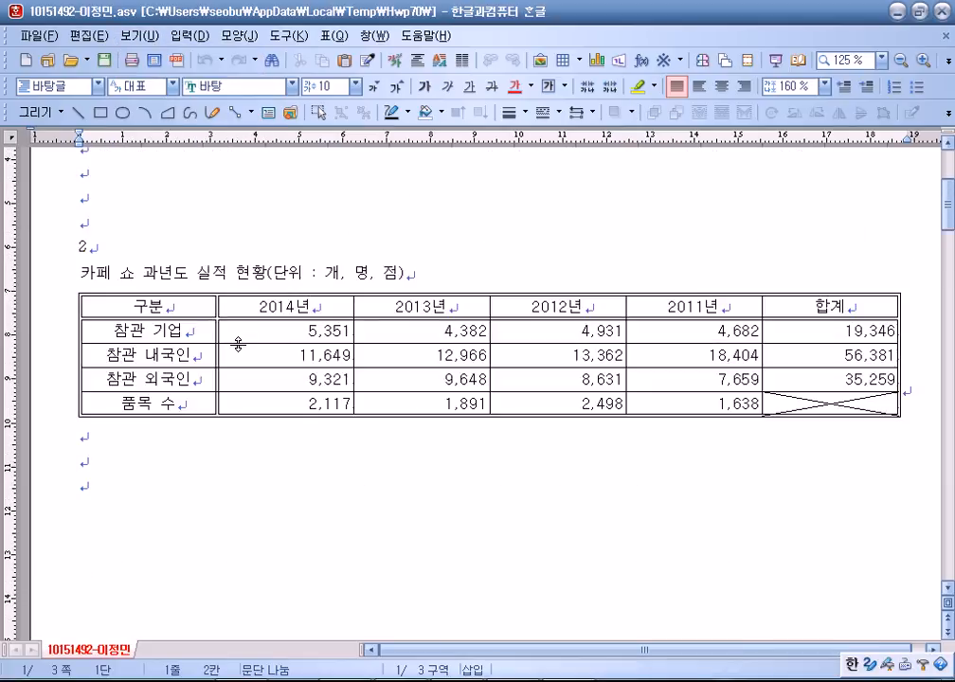
Fill the cells from 구분 to the 2011 column with solid yellow.
{"action": "left_click", "coordinate": [193, 307]}
{"action": "left_click_drag", "start_coordinate": [190, 308], "coordinate": [677, 379]}
{"action": "key", "text": "l"}
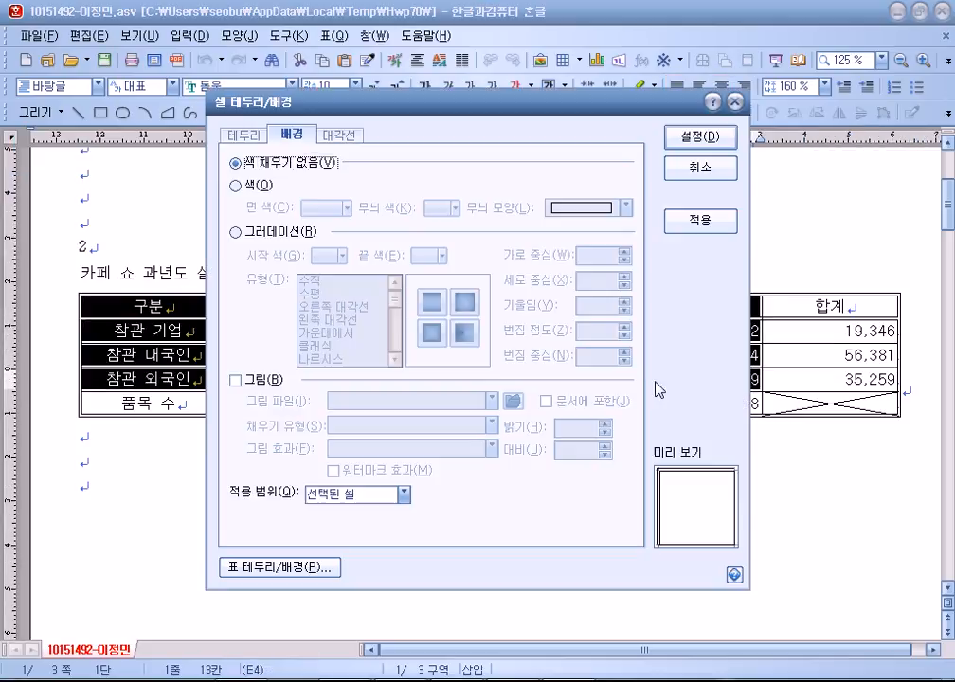
{"action": "left_click", "coordinate": [235, 185]}
{"action": "left_click", "coordinate": [323, 209]}
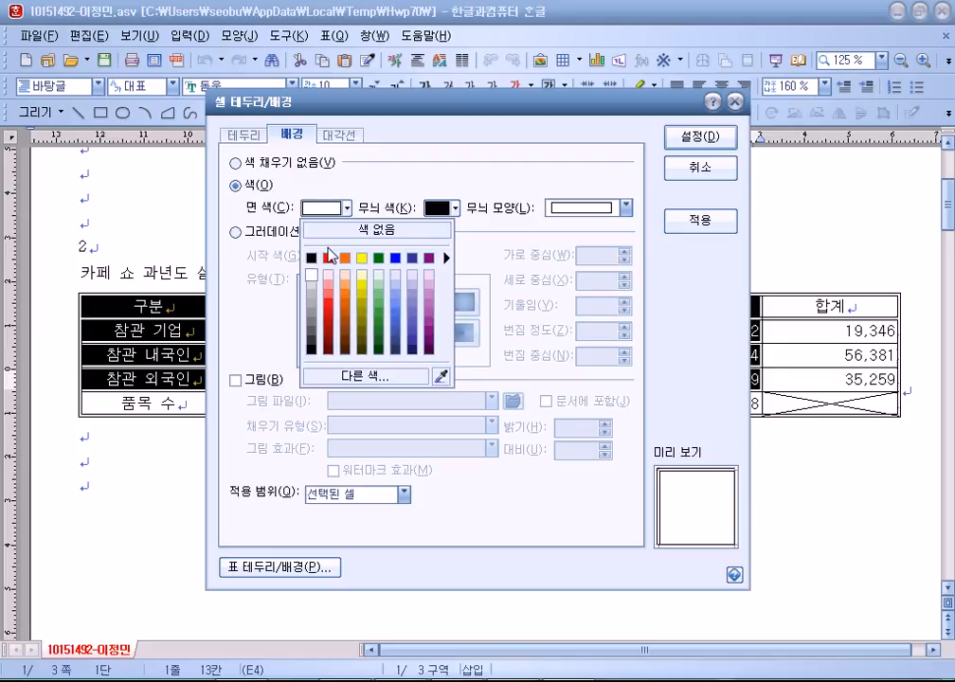
{"action": "left_click", "coordinate": [363, 257]}
{"action": "left_click", "coordinate": [705, 140]}
{"action": "left_click", "coordinate": [626, 436]}
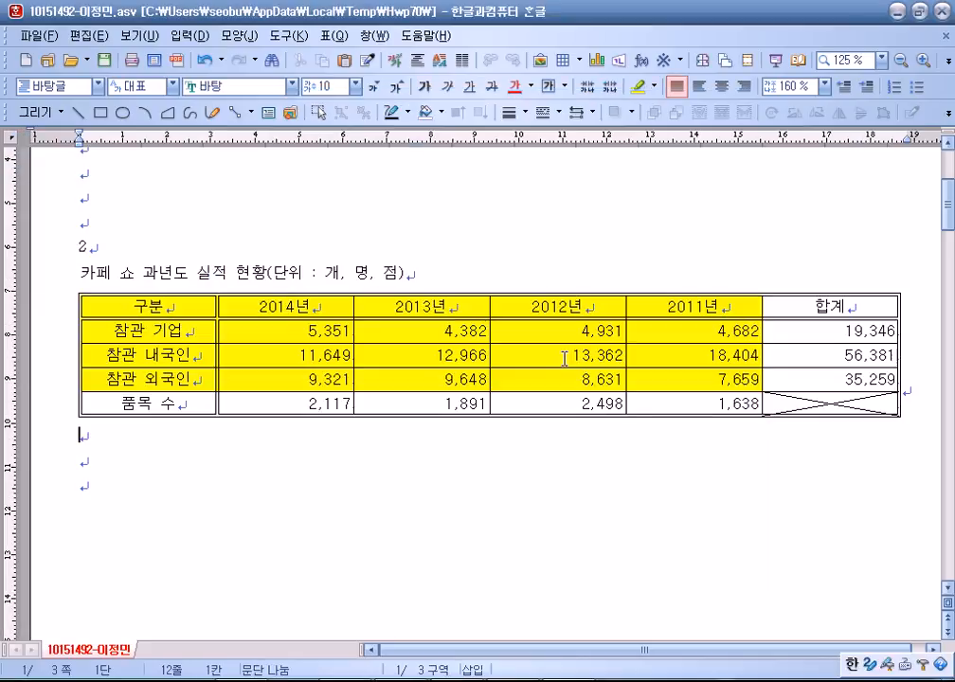
Right-align the caption and save the answer into ITQ, overwriting the existing file.
{"action": "left_click", "coordinate": [426, 272]}
{"action": "left_click", "coordinate": [744, 86]}
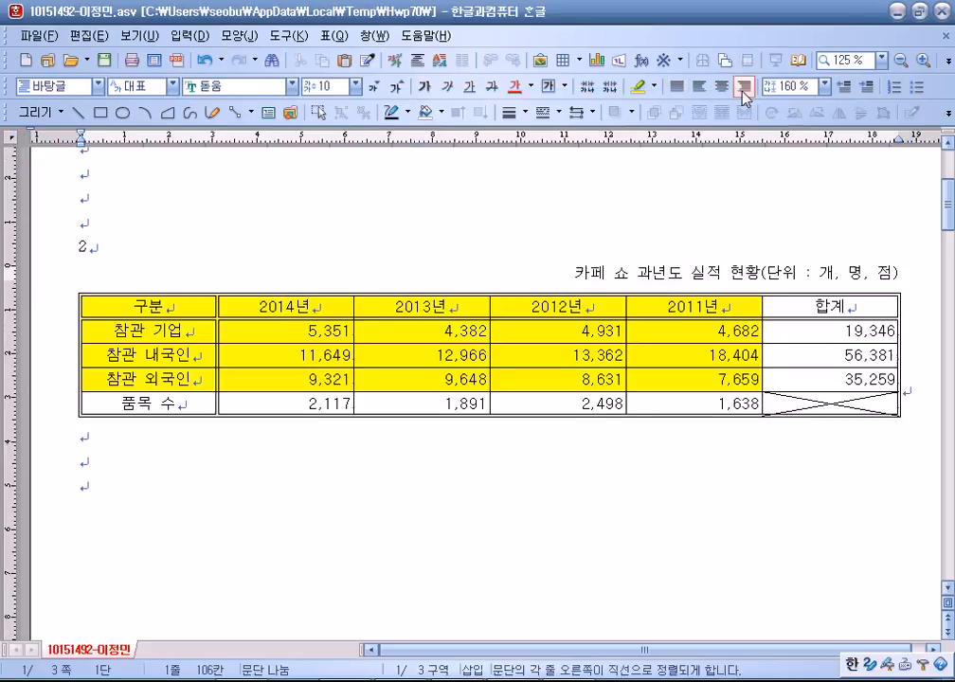
{"action": "key", "text": "alt+s"}
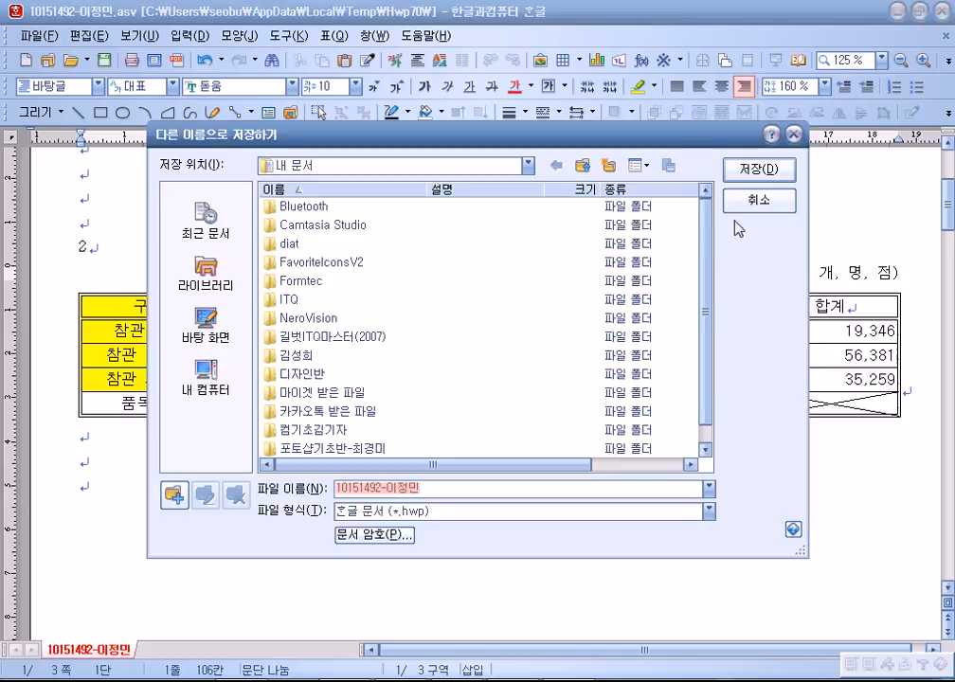
{"action": "left_click", "coordinate": [267, 299]}
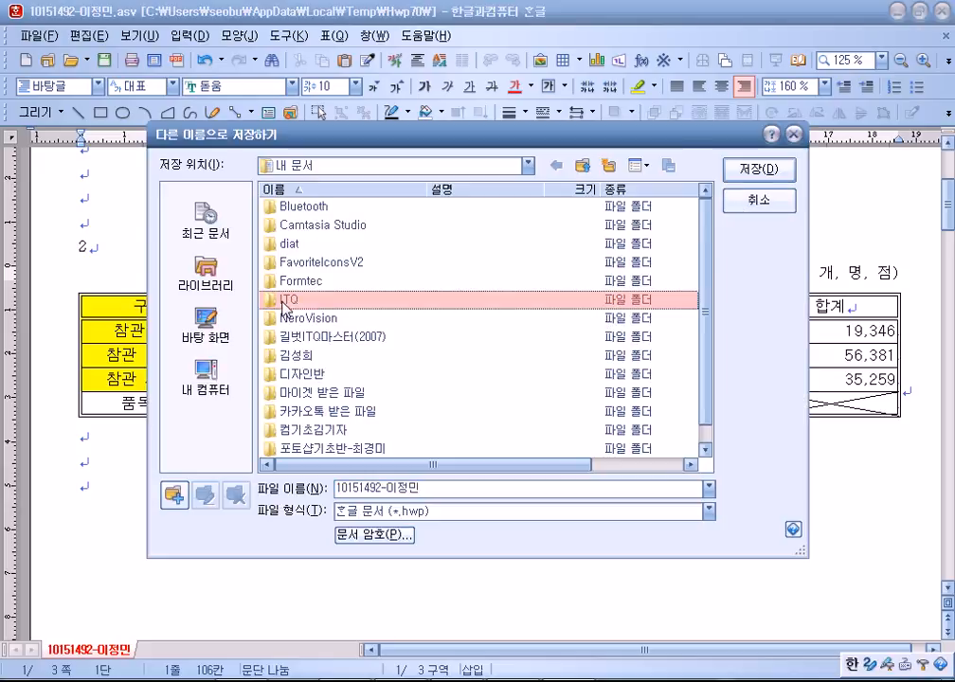
{"action": "key", "text": "Return"}
{"action": "left_click", "coordinate": [744, 172]}
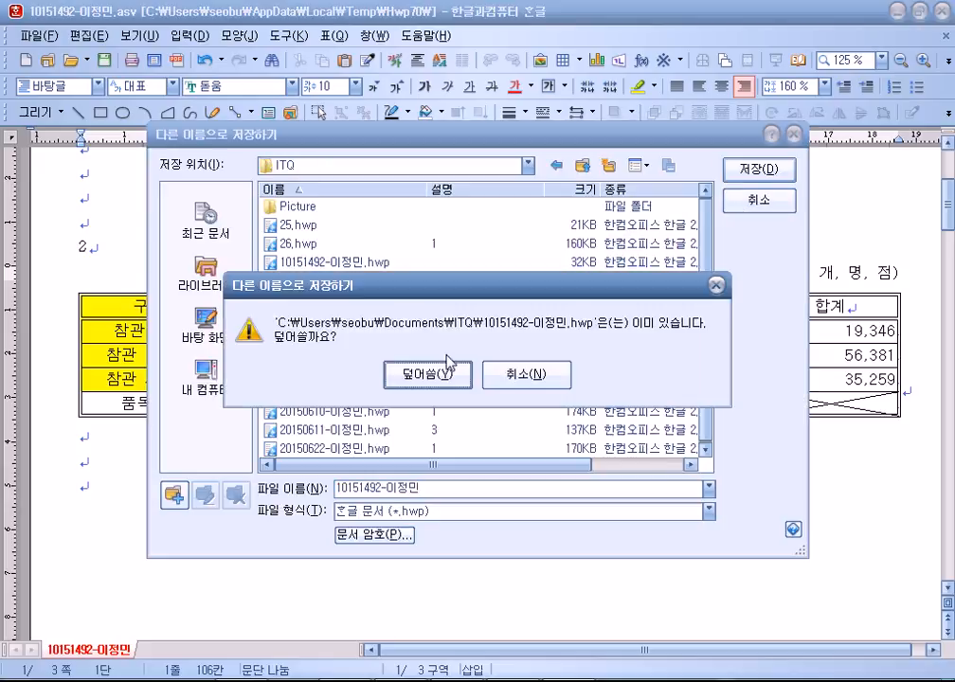
{"action": "left_click", "coordinate": [561, 373]}
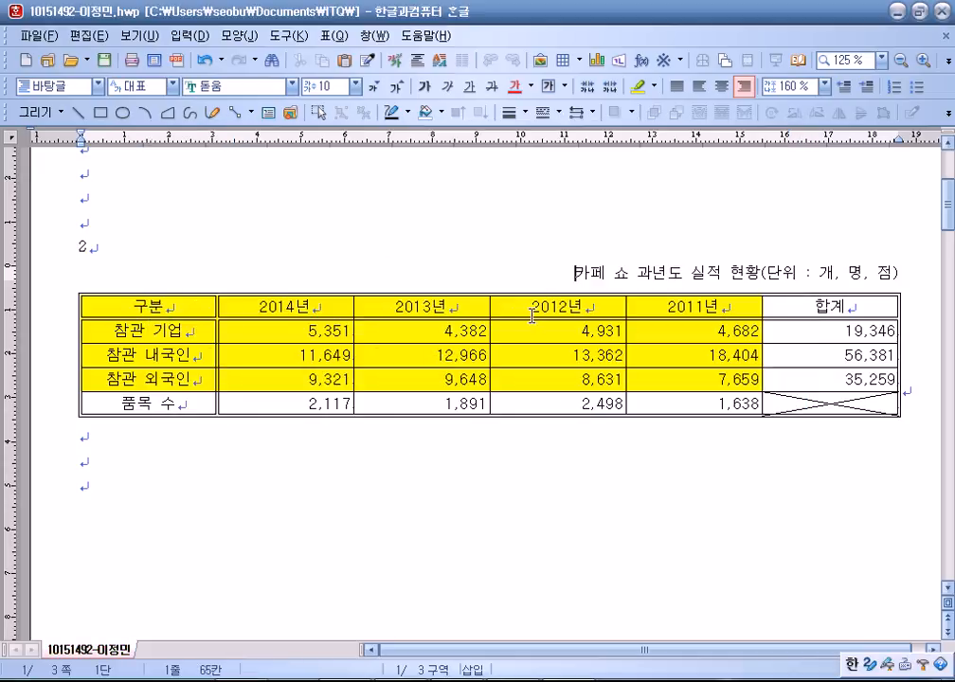
Drag the recovered table's right edge inward and centre the table on the page.
{"action": "left_click_drag", "start_coordinate": [177, 308], "coordinate": [648, 382]}
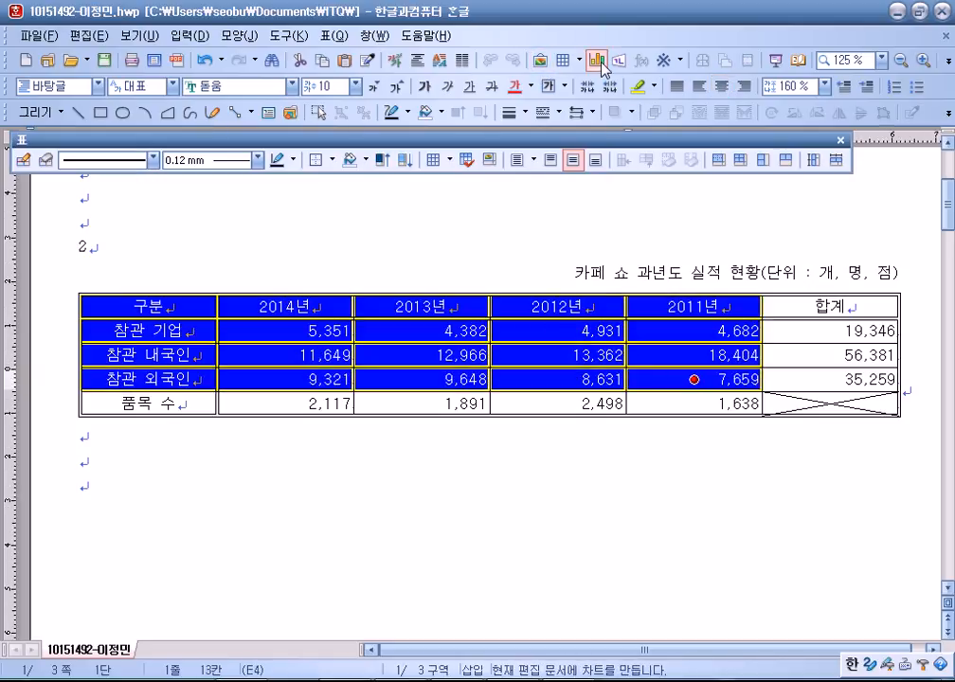
{"action": "left_click", "coordinate": [712, 464]}
{"action": "left_click", "coordinate": [902, 362]}
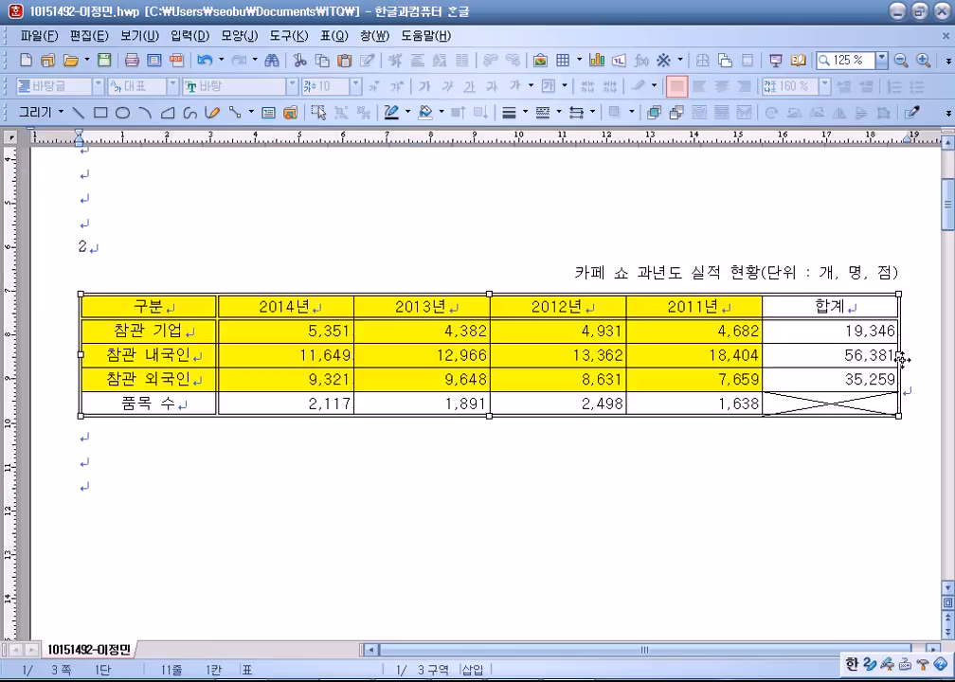
{"action": "left_click_drag", "start_coordinate": [861, 357], "coordinate": [812, 358]}
{"action": "left_click", "coordinate": [817, 386]}
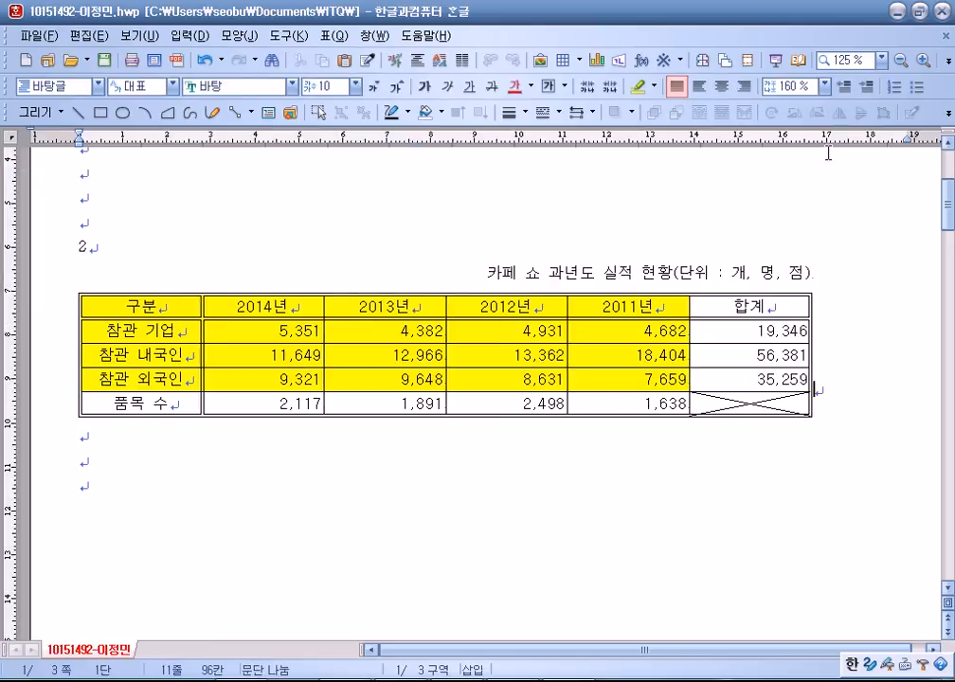
{"action": "left_click", "coordinate": [721, 87]}
Create a chart from cells 구분 to 7,659 and set it to treat as character.
{"action": "left_click_drag", "start_coordinate": [182, 307], "coordinate": [633, 384]}
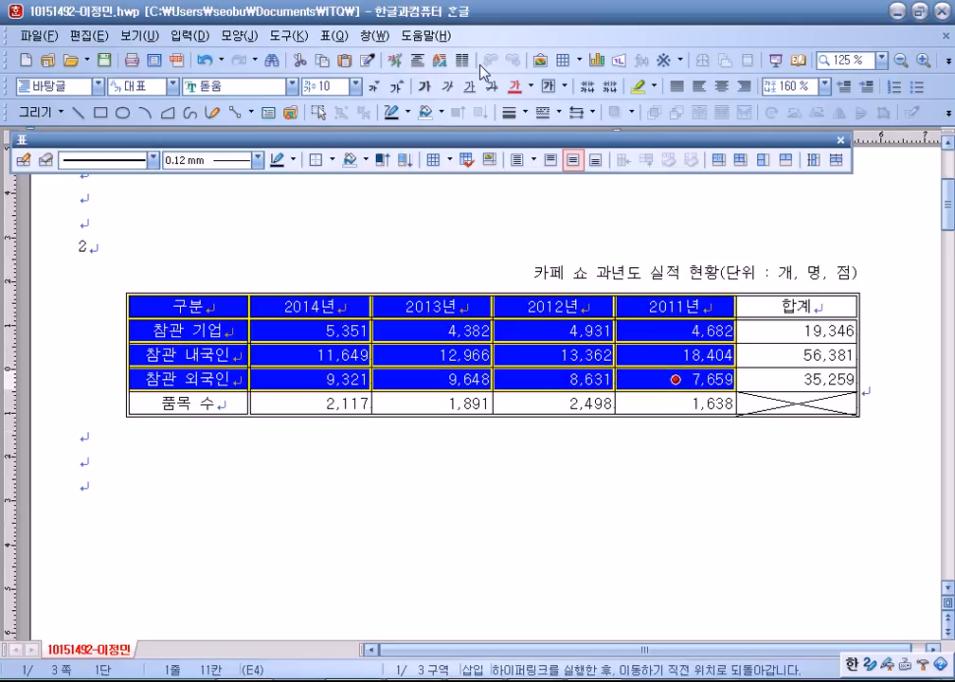
{"action": "left_click", "coordinate": [540, 61]}
{"action": "key", "text": "Escape"}
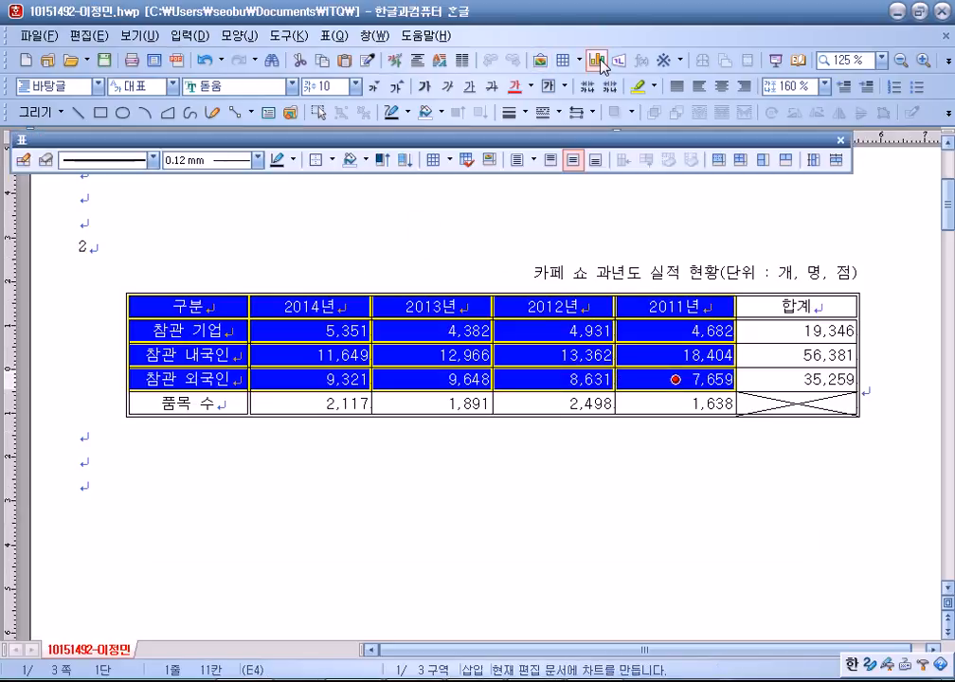
{"action": "left_click", "coordinate": [596, 61]}
{"action": "left_click", "coordinate": [505, 294]}
{"action": "left_click", "coordinate": [293, 260]}
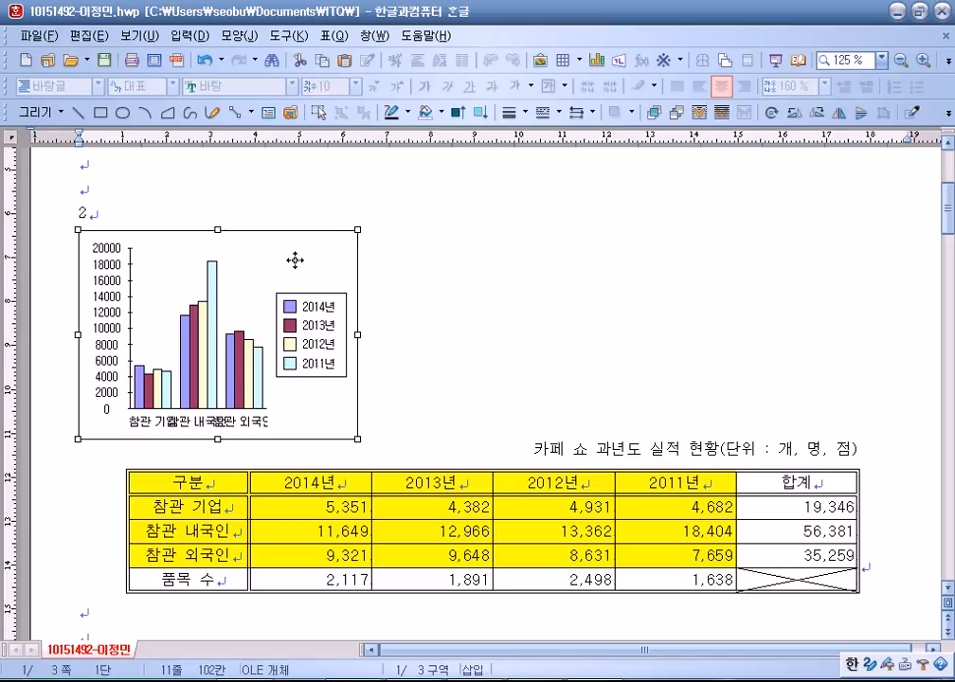
{"action": "right_click", "coordinate": [293, 259]}
{"action": "left_click", "coordinate": [339, 275]}
{"action": "left_click", "coordinate": [284, 268]}
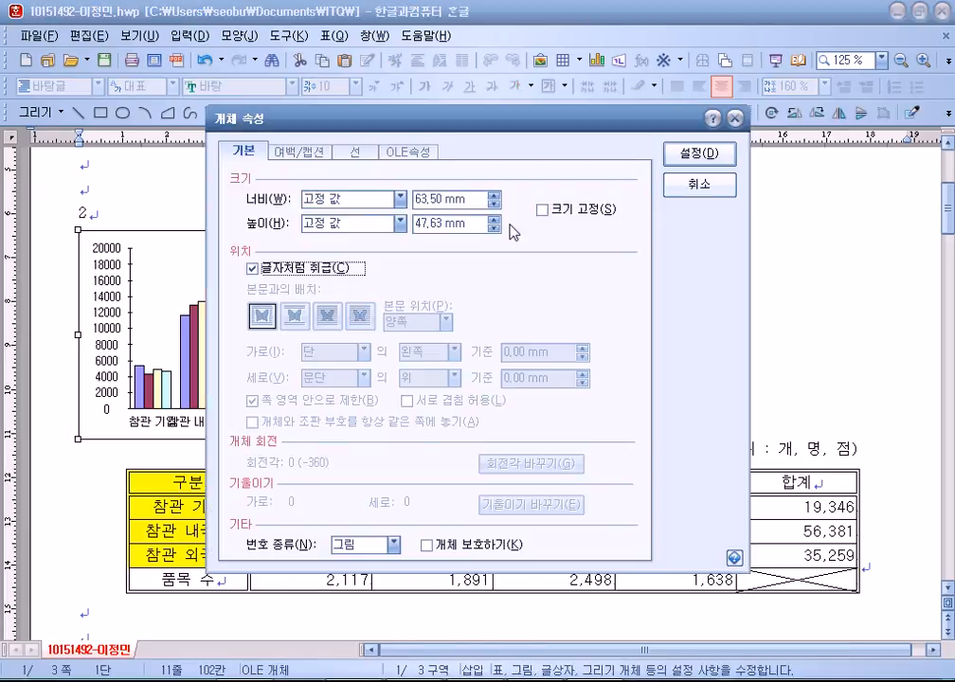
{"action": "left_click", "coordinate": [693, 155]}
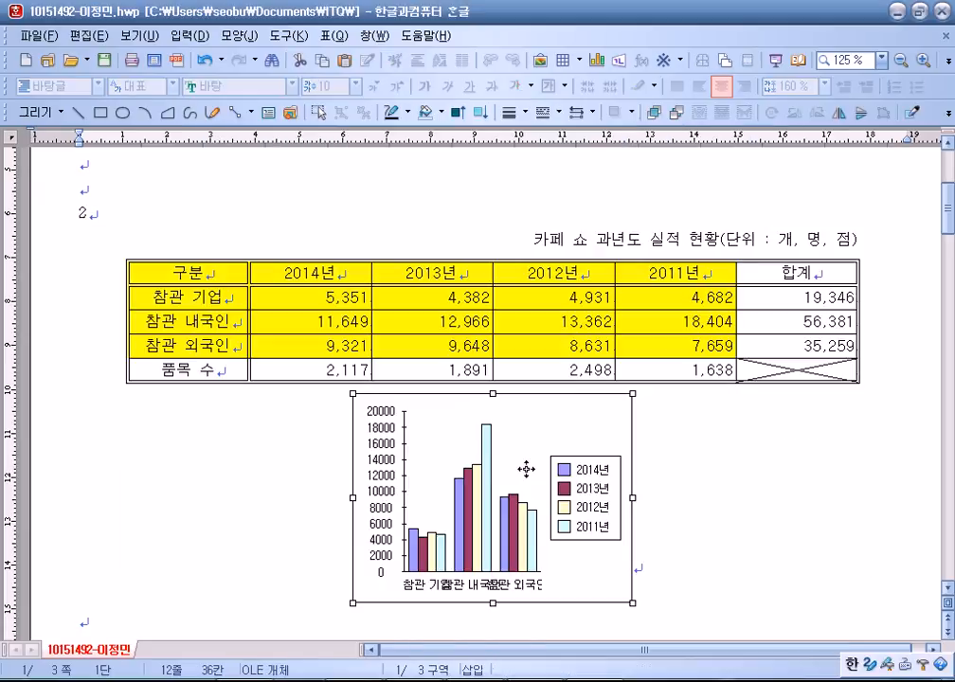
Add an empty line between table and chart, then widen the chart across the page.
{"action": "left_click", "coordinate": [885, 358]}
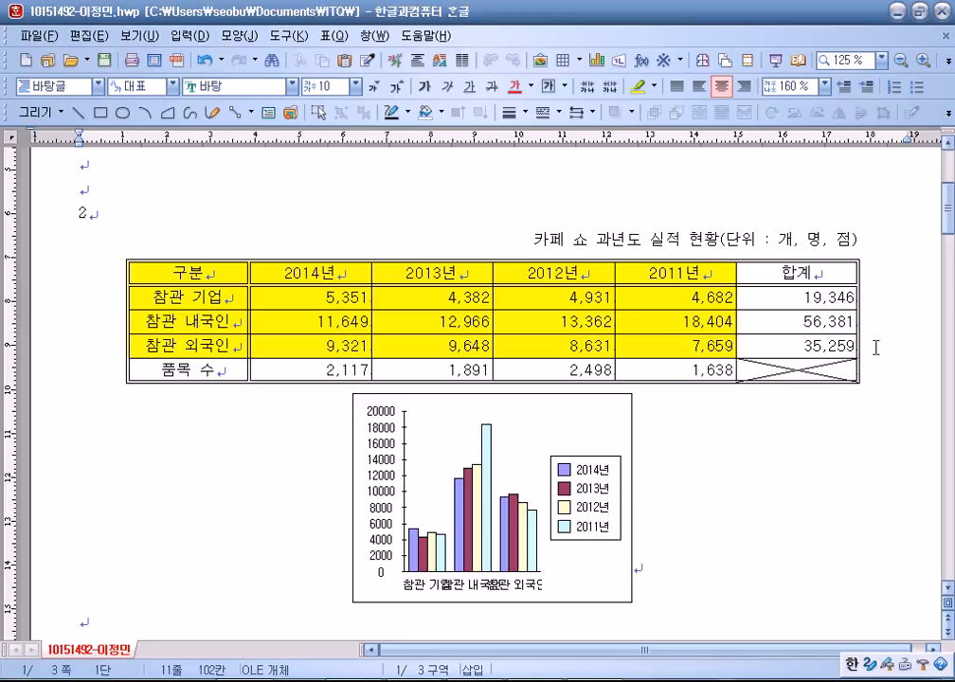
{"action": "scroll", "coordinate": [875, 347], "scroll_direction": "down", "scroll_amount": 1}
{"action": "key", "text": "Return"}
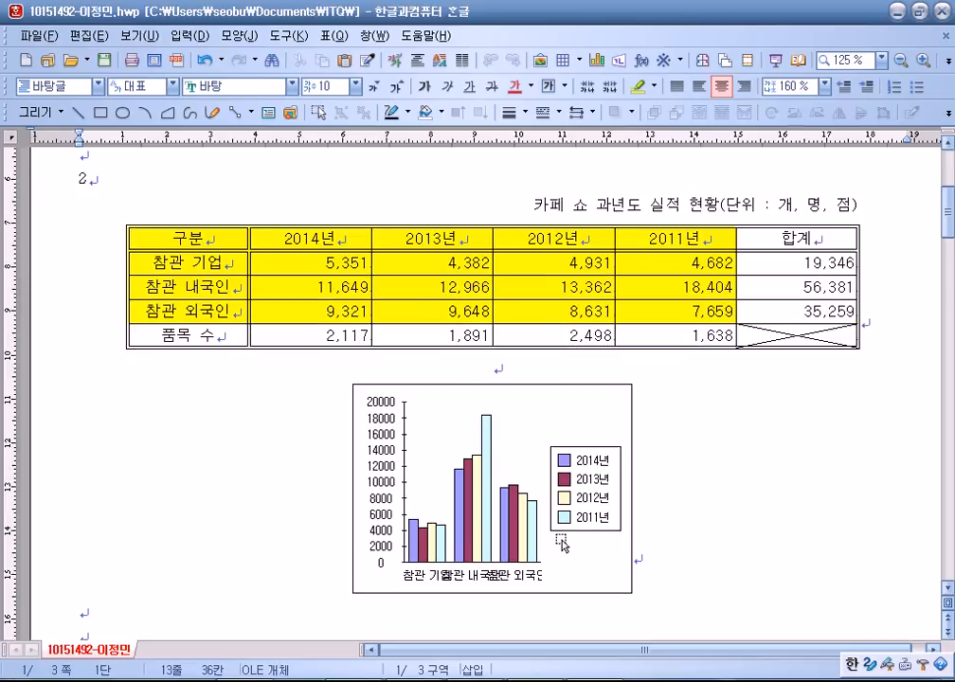
{"action": "left_click", "coordinate": [623, 412]}
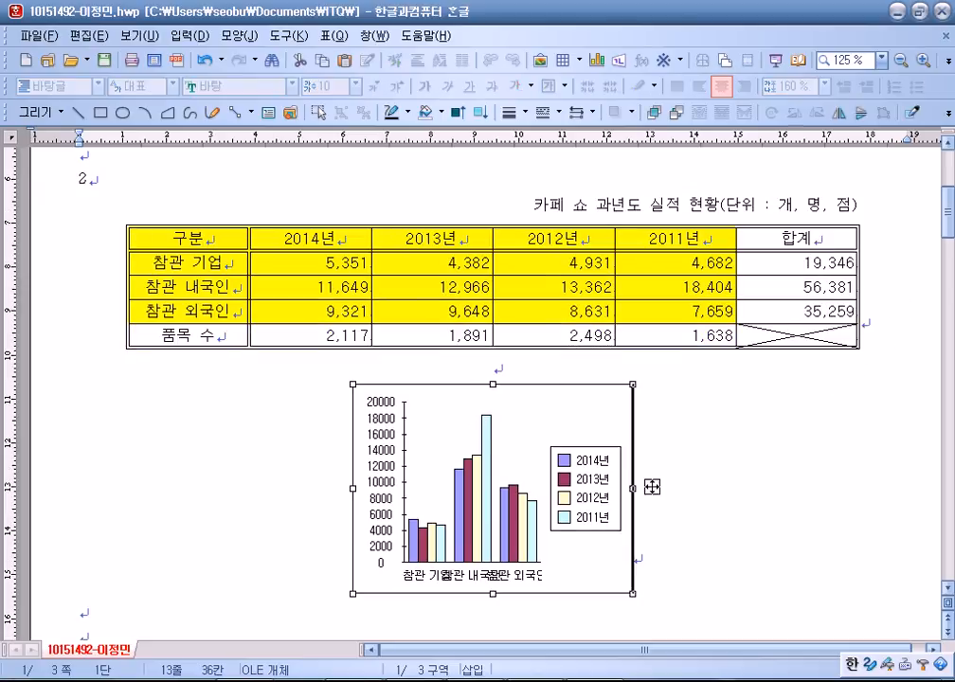
{"action": "left_click_drag", "start_coordinate": [944, 506], "coordinate": [952, 507]}
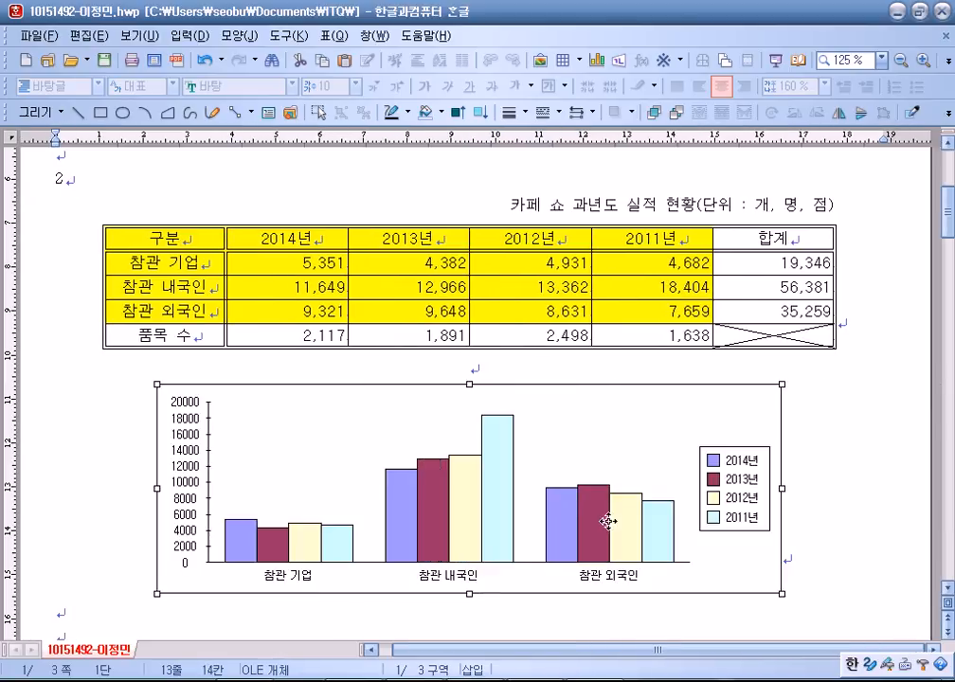
{"action": "left_click_drag", "start_coordinate": [782, 489], "coordinate": [846, 486]}
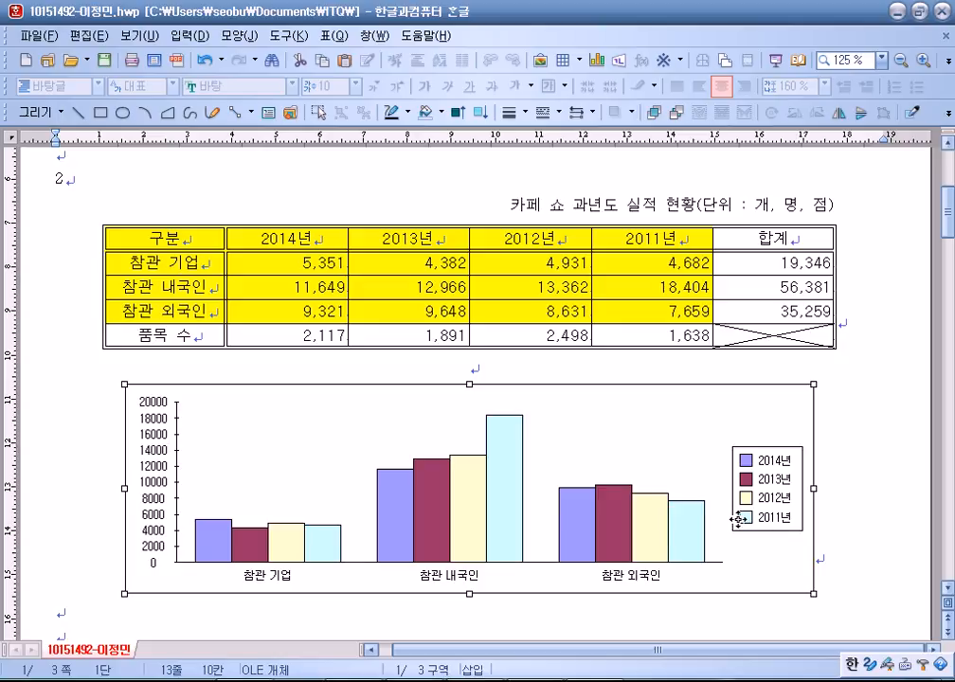
{"action": "scroll", "coordinate": [694, 431], "scroll_direction": "down", "scroll_amount": 5}
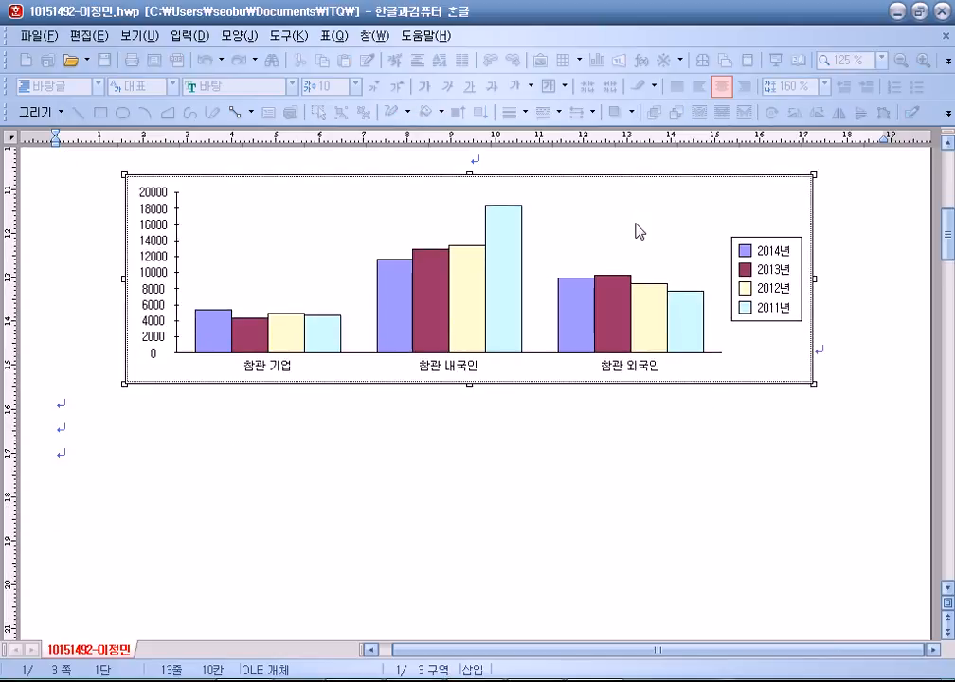
Use the chart wizard to make it a line chart with series by column.
{"action": "right_click", "coordinate": [624, 216]}
{"action": "left_click", "coordinate": [677, 390]}
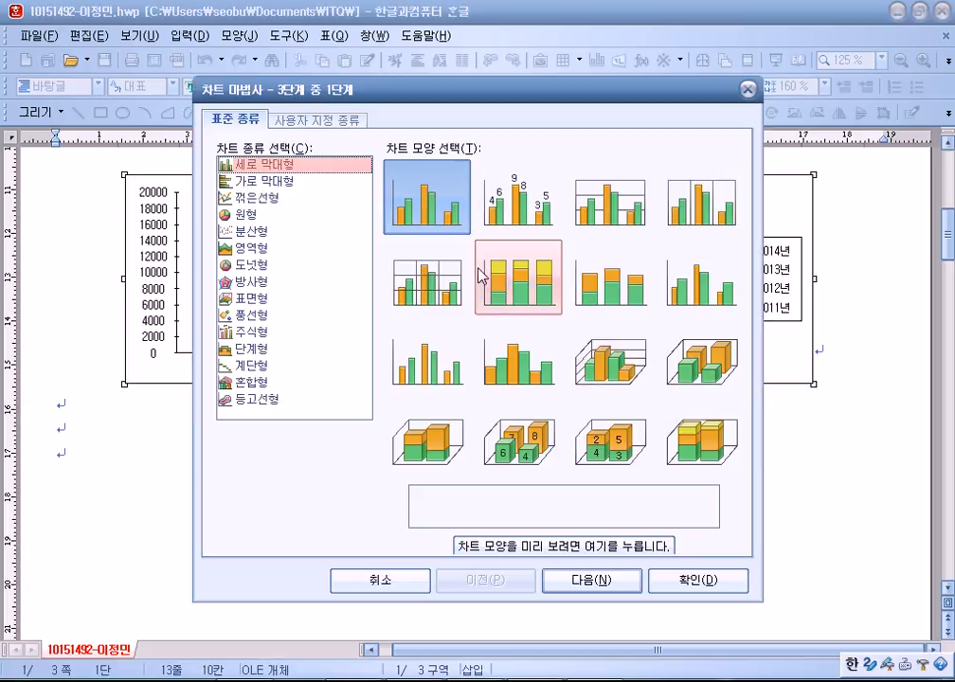
{"action": "left_click", "coordinate": [252, 197]}
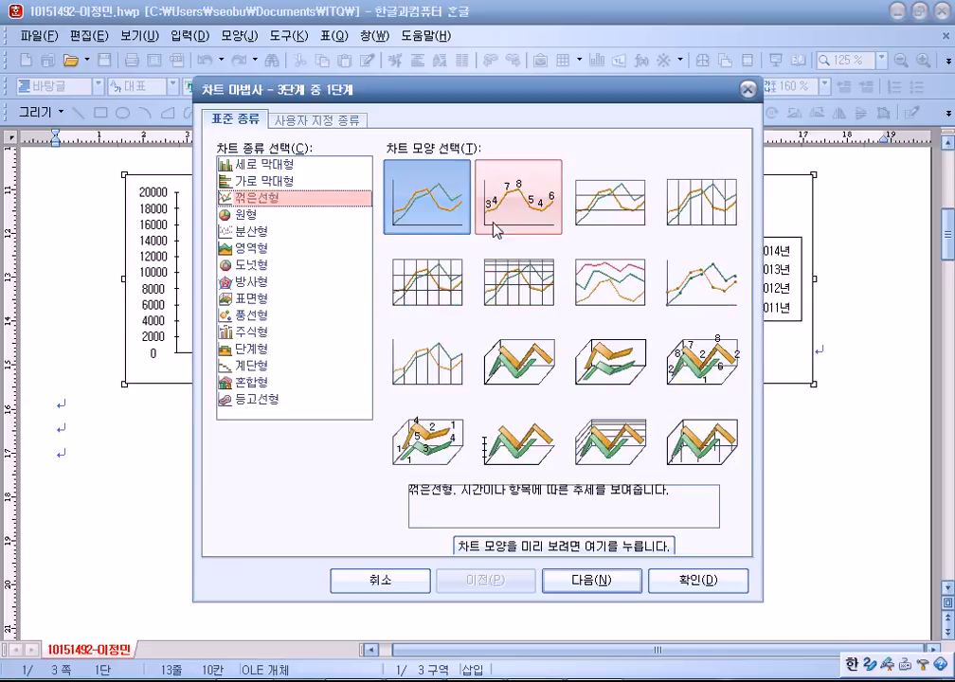
{"action": "left_click", "coordinate": [589, 579]}
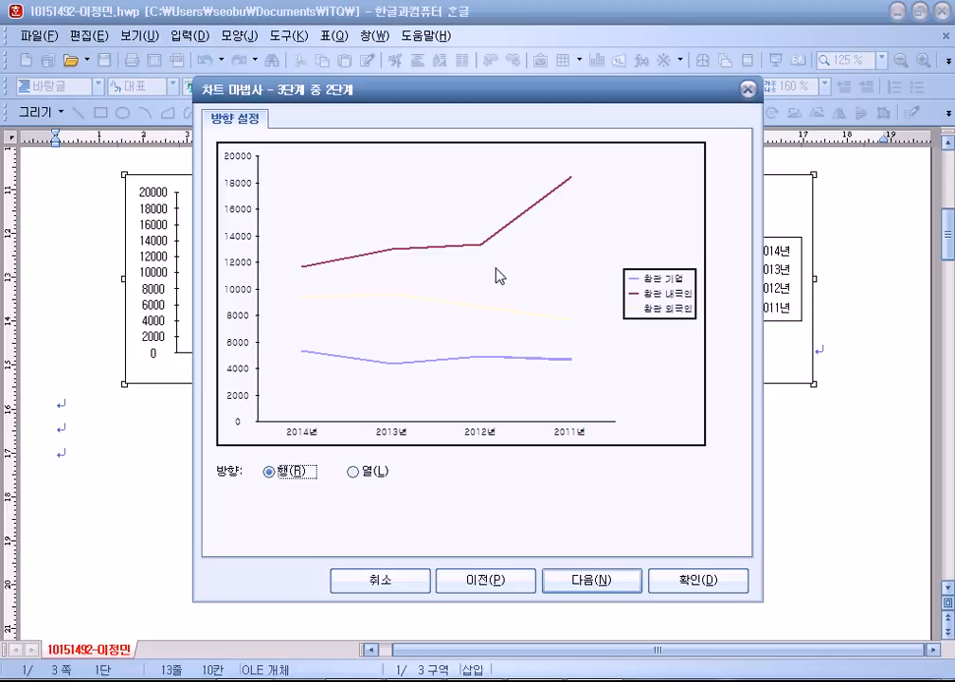
{"action": "left_click", "coordinate": [353, 472]}
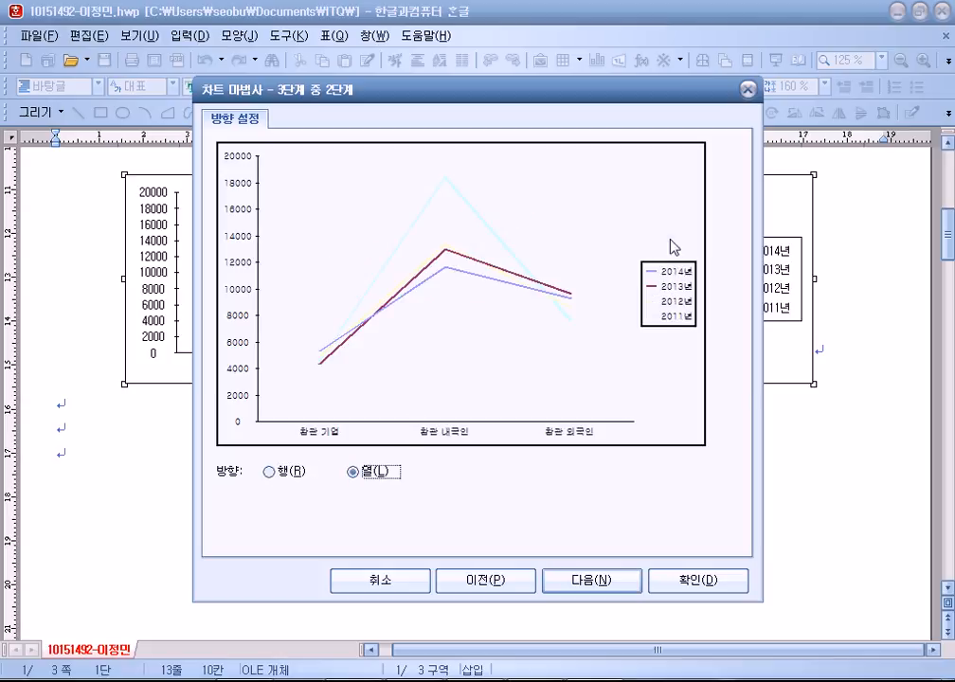
{"action": "left_click", "coordinate": [585, 582]}
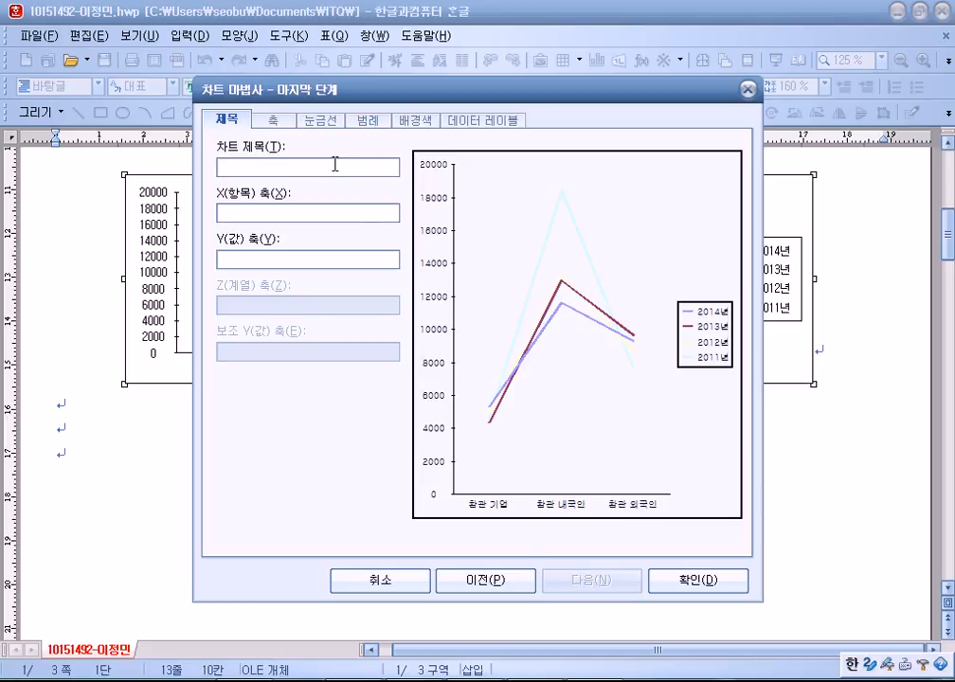
Title the chart '카페 쇼 과년도 실적 현황' with Y-axis title '(단위 : 개, 명)'.
{"action": "type", "text": "카페 숍"}
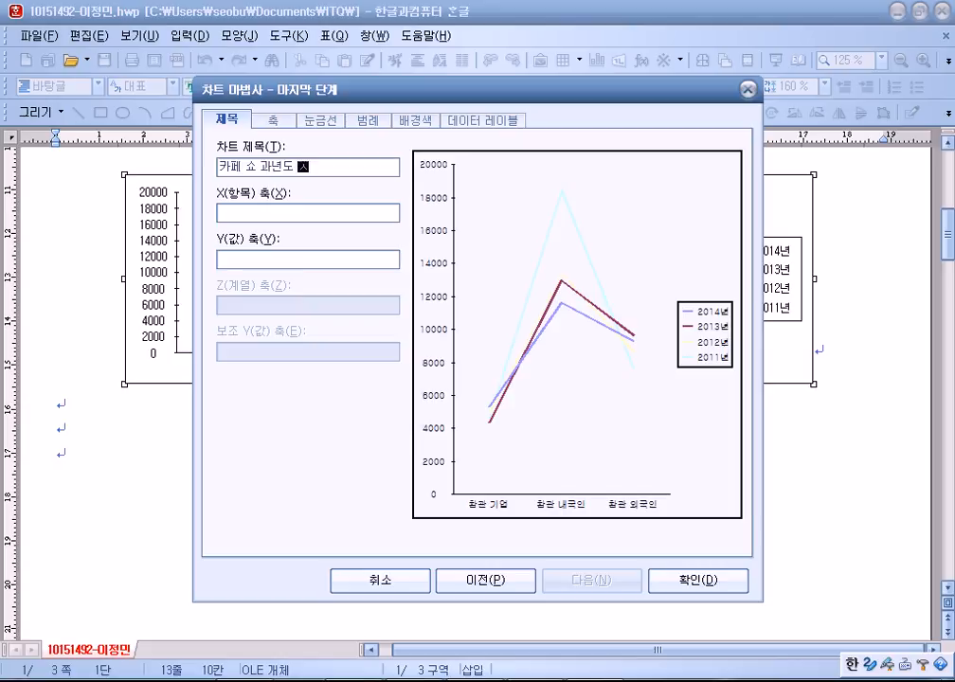
{"action": "type", "text": "현"}
{"action": "key", "text": "Tab"}
{"action": "key", "text": "Tab"}
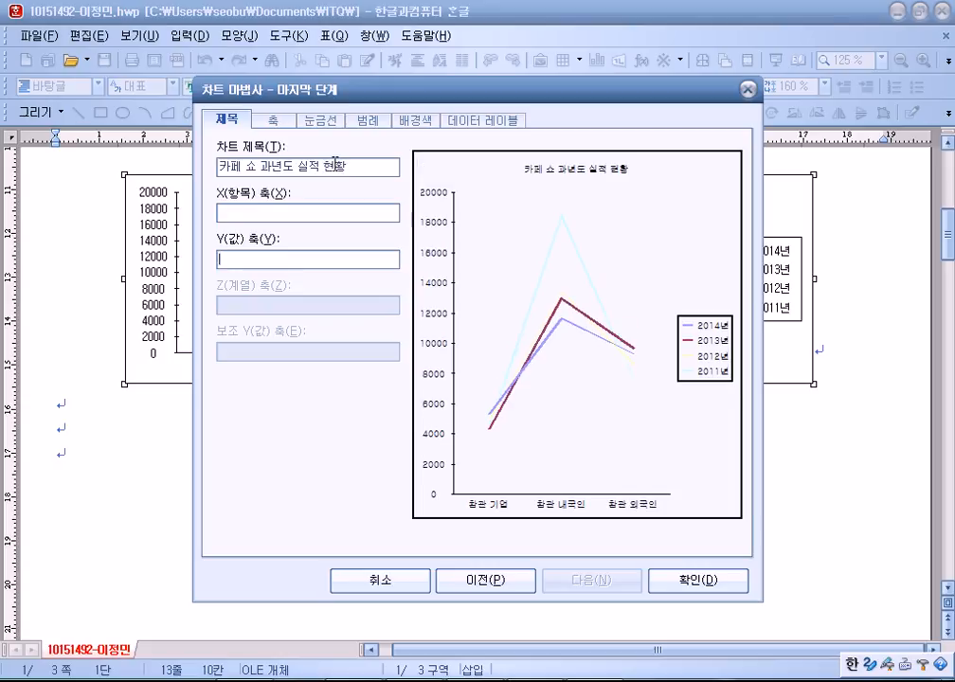
{"action": "type", "text": "(단위 : 개, 명)"}
{"action": "key", "text": "Return"}
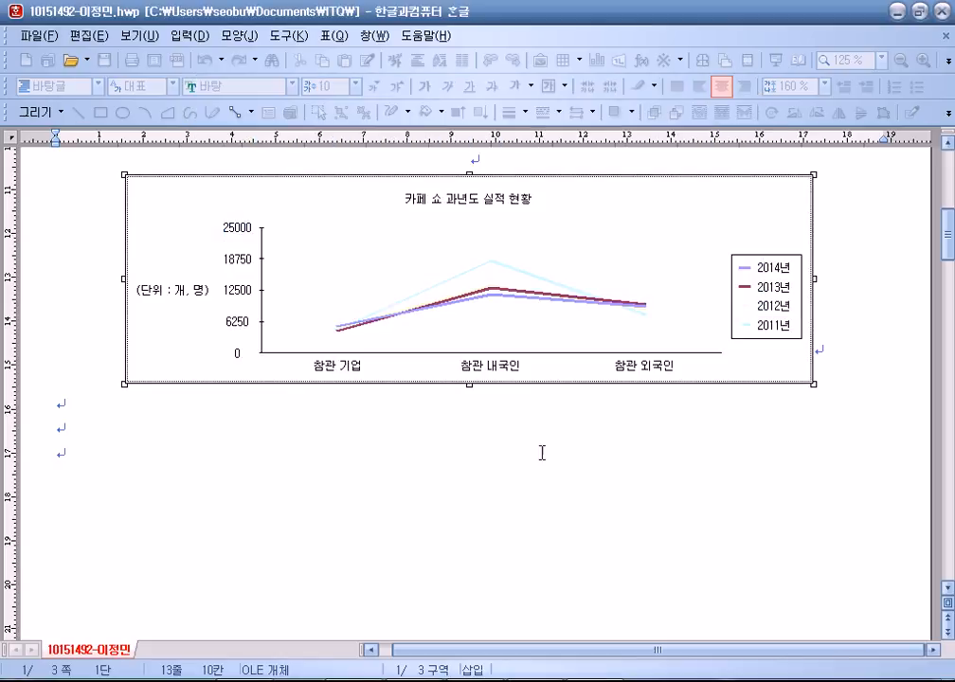
Give the chart title a single-line border with a 2 pt shadow.
{"action": "key", "text": "Escape"}
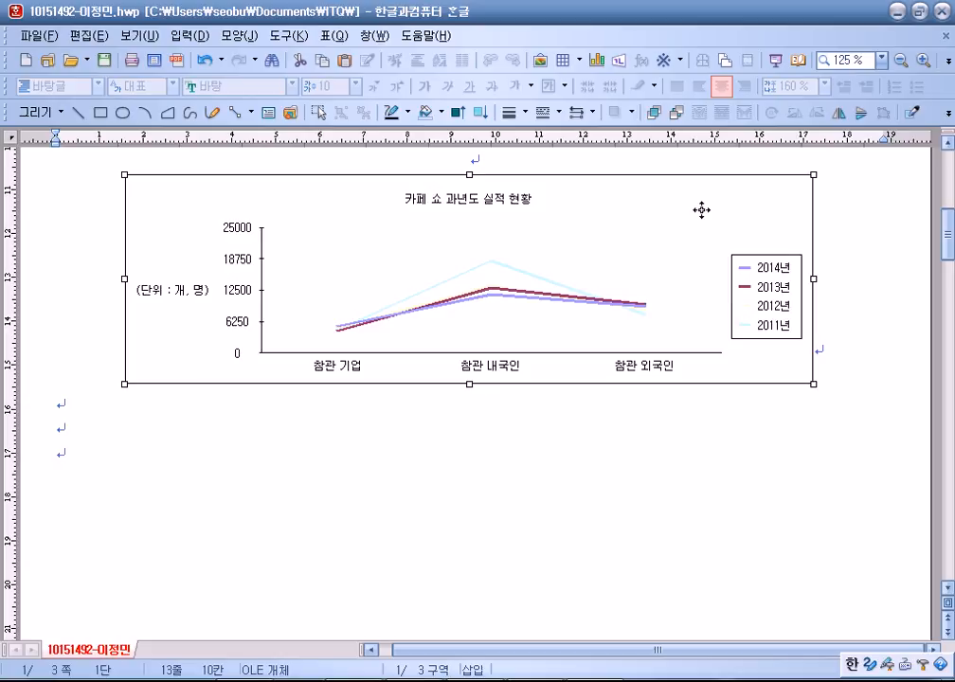
{"action": "scroll", "coordinate": [700, 209], "scroll_direction": "up", "scroll_amount": 3}
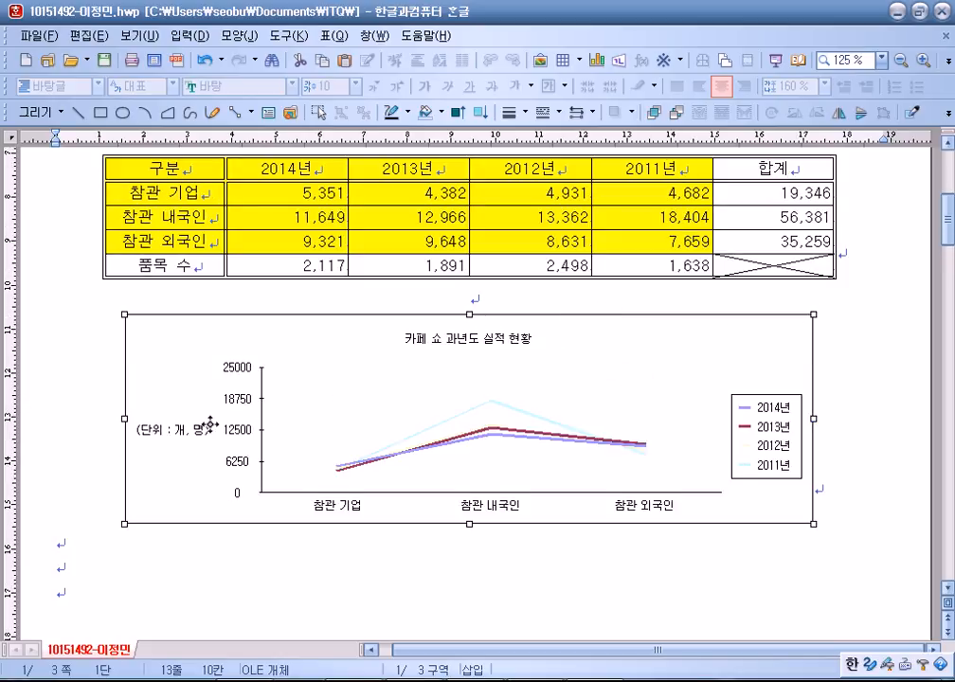
{"action": "double_click", "coordinate": [489, 341]}
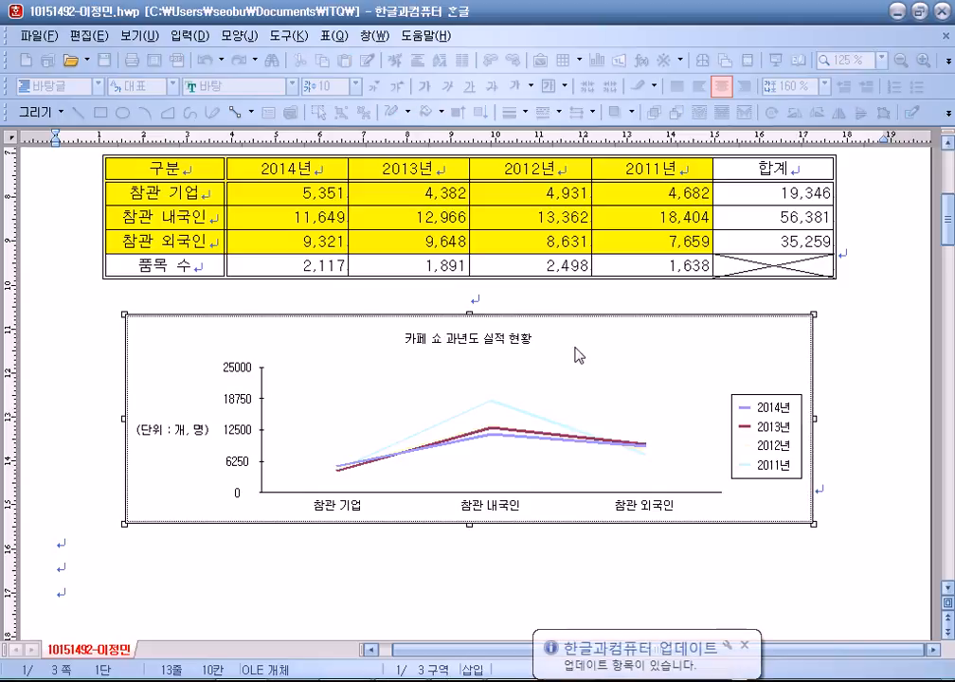
{"action": "left_click", "coordinate": [482, 341]}
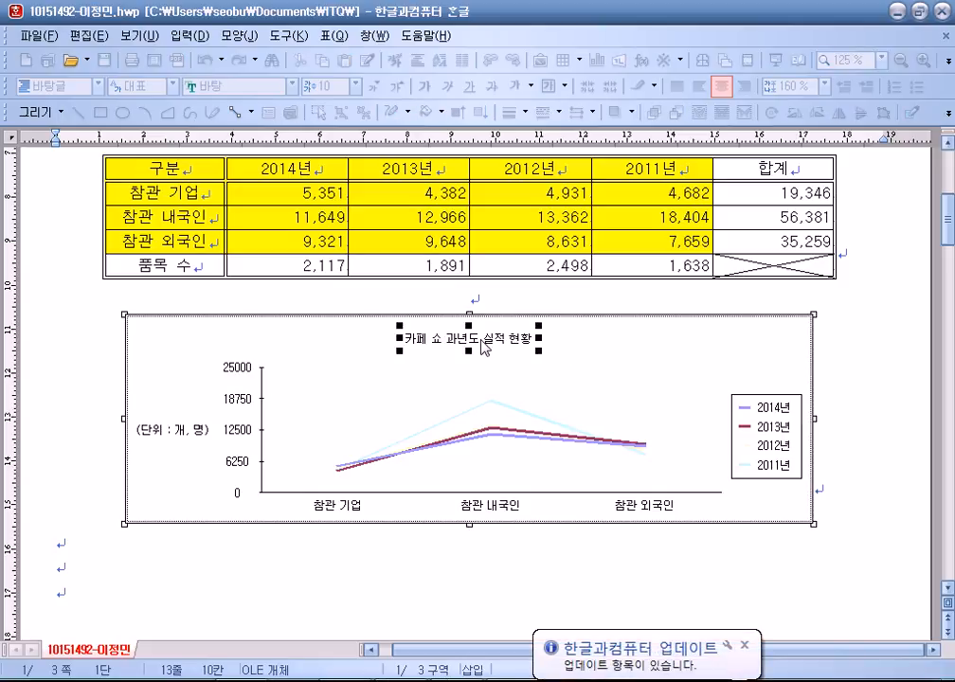
{"action": "double_click", "coordinate": [484, 345]}
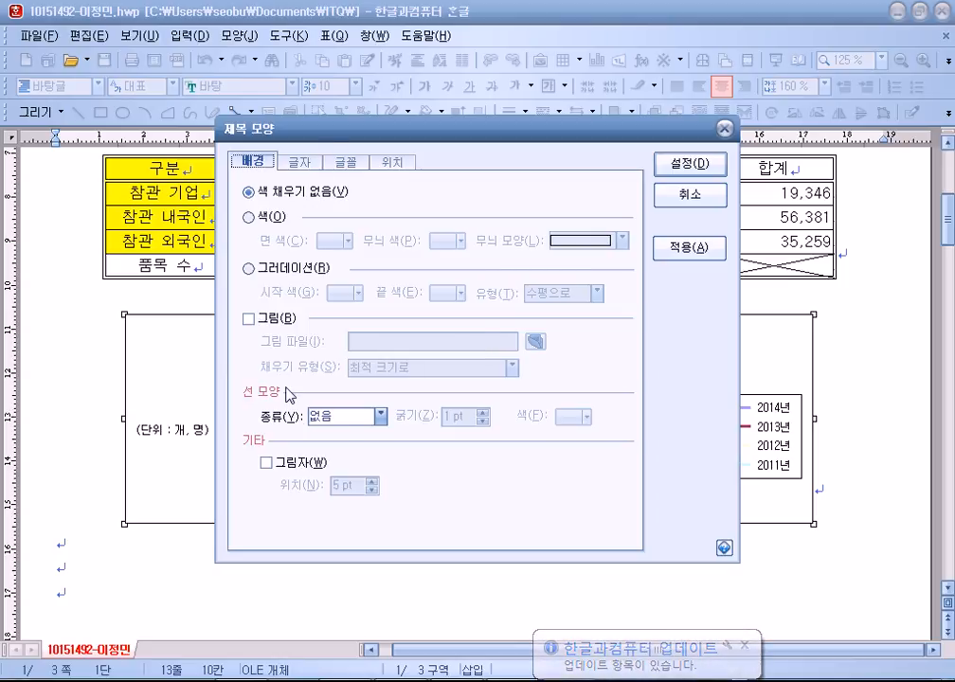
{"action": "left_click", "coordinate": [360, 415]}
{"action": "left_click", "coordinate": [343, 438]}
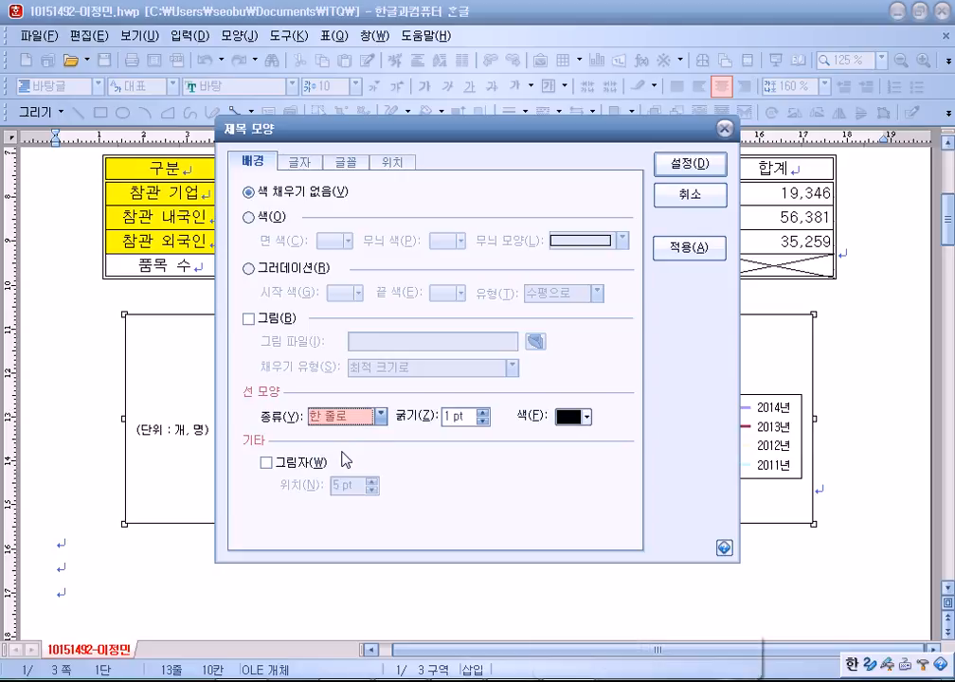
{"action": "left_click", "coordinate": [343, 461]}
{"action": "left_click", "coordinate": [372, 490]}
{"action": "left_click", "coordinate": [372, 490]}
{"action": "left_click", "coordinate": [372, 489]}
{"action": "left_click", "coordinate": [373, 481]}
Set the chart title font to bold 궁서 at size 12.
{"action": "left_click", "coordinate": [348, 166]}
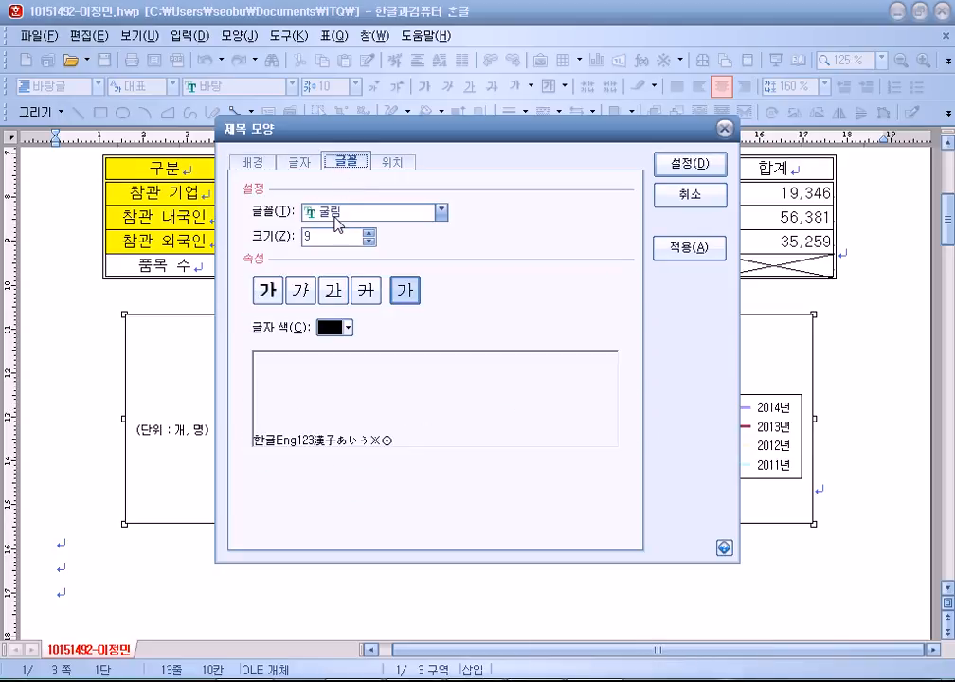
{"action": "left_click", "coordinate": [343, 211]}
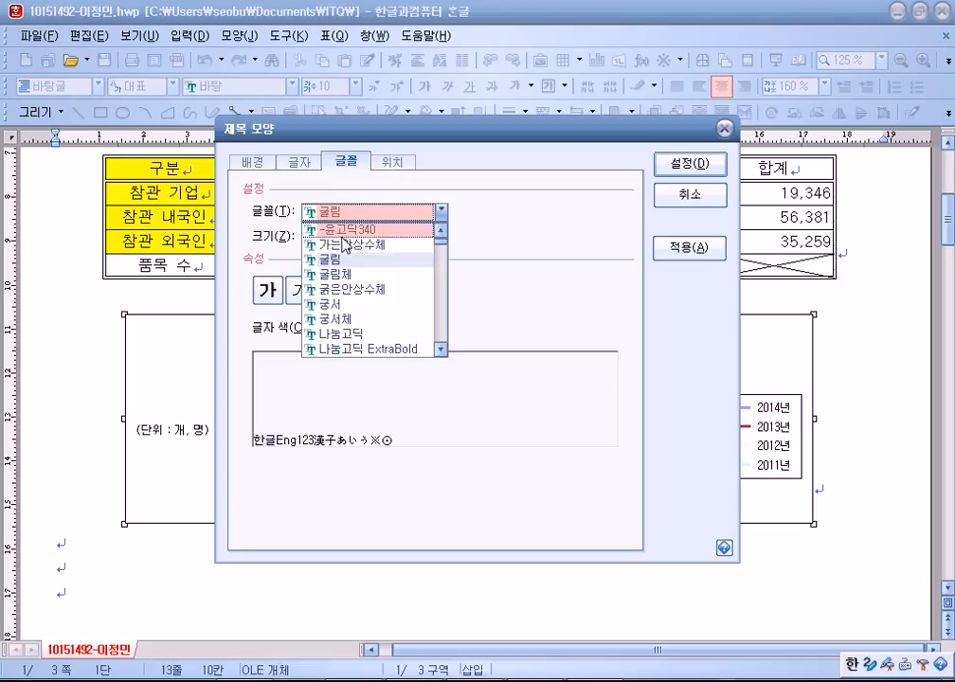
{"action": "left_click", "coordinate": [331, 304]}
{"action": "left_click", "coordinate": [275, 289]}
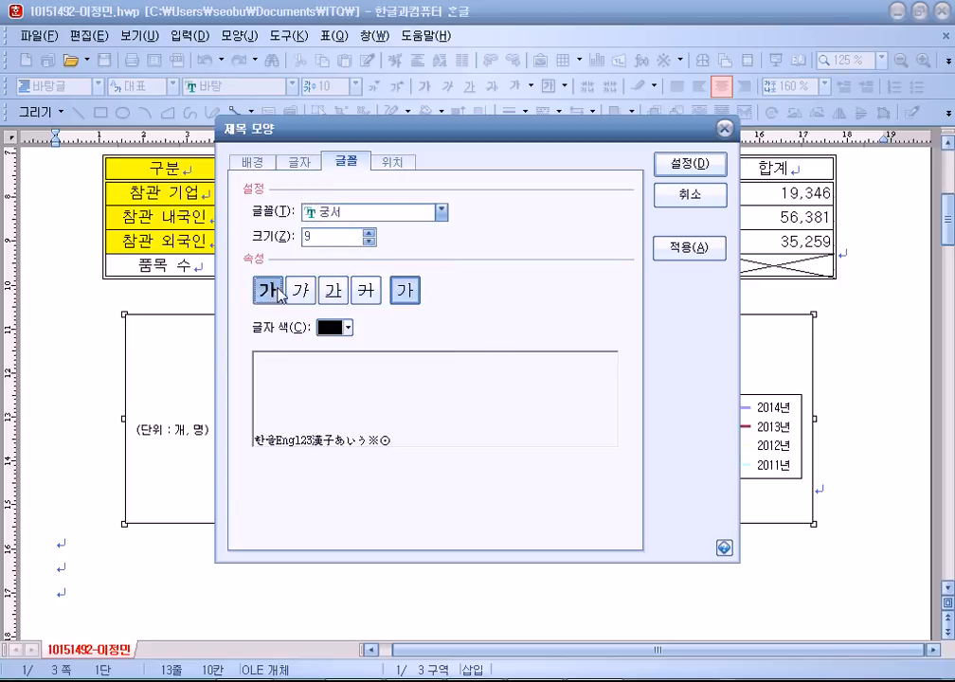
{"action": "left_click", "coordinate": [369, 233]}
{"action": "left_click", "coordinate": [369, 233]}
{"action": "left_click", "coordinate": [370, 233]}
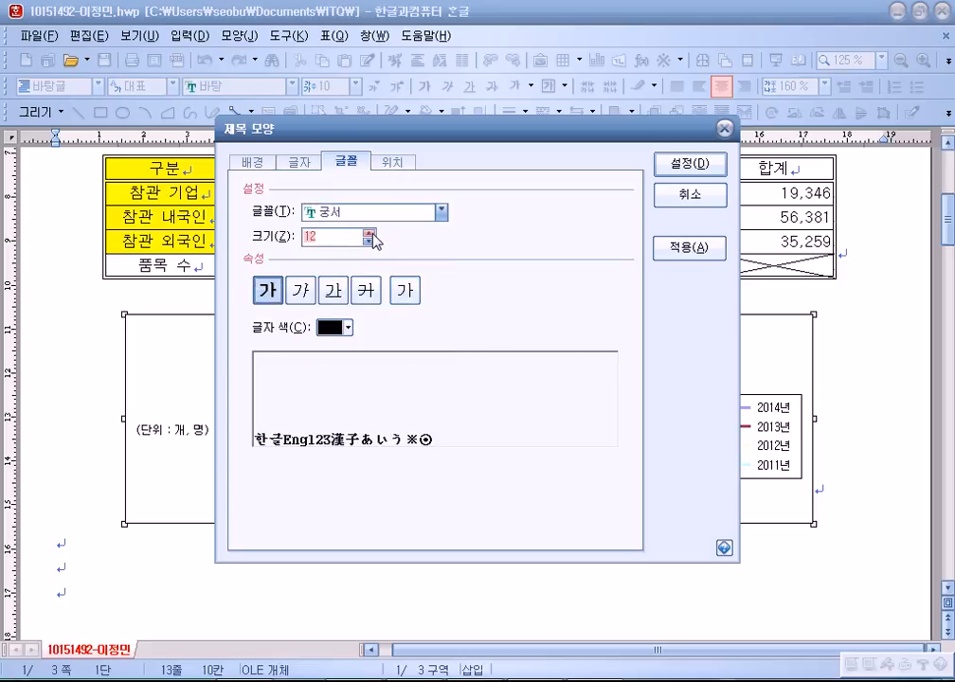
{"action": "left_click", "coordinate": [701, 163]}
{"action": "left_click", "coordinate": [623, 366]}
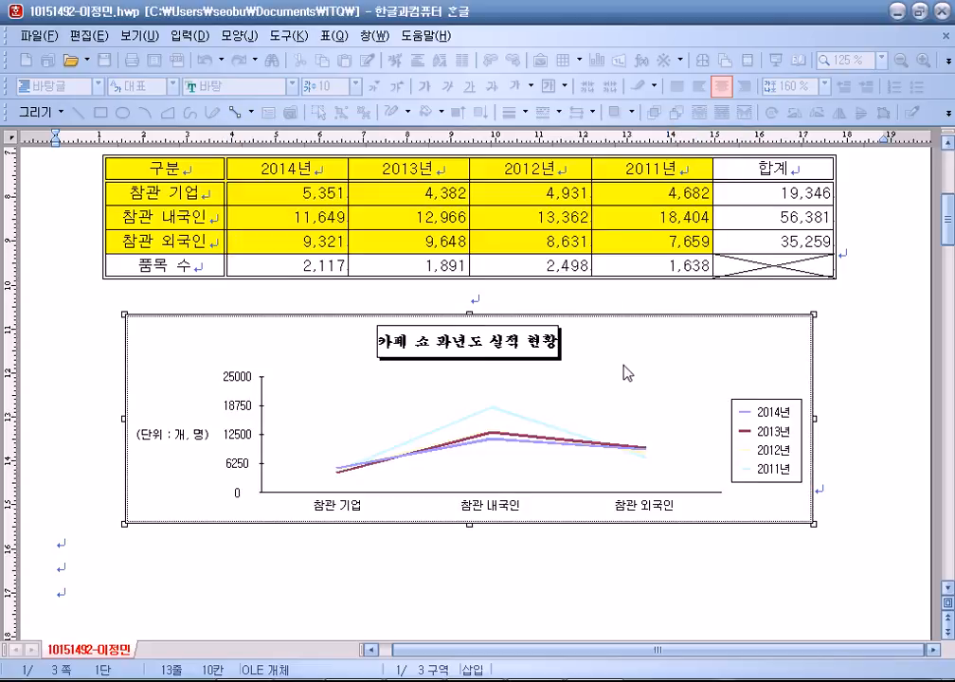
Set the (단위 : 개, 명) axis title font to 궁서.
{"action": "double_click", "coordinate": [179, 442]}
{"action": "left_click", "coordinate": [325, 169]}
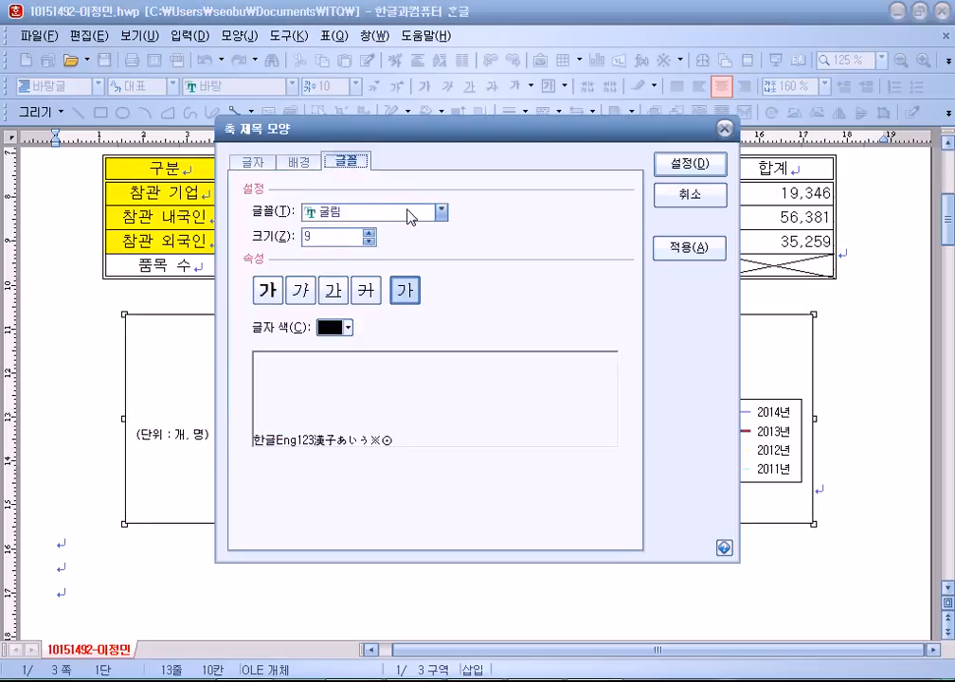
{"action": "left_click", "coordinate": [441, 210]}
{"action": "left_click", "coordinate": [326, 304]}
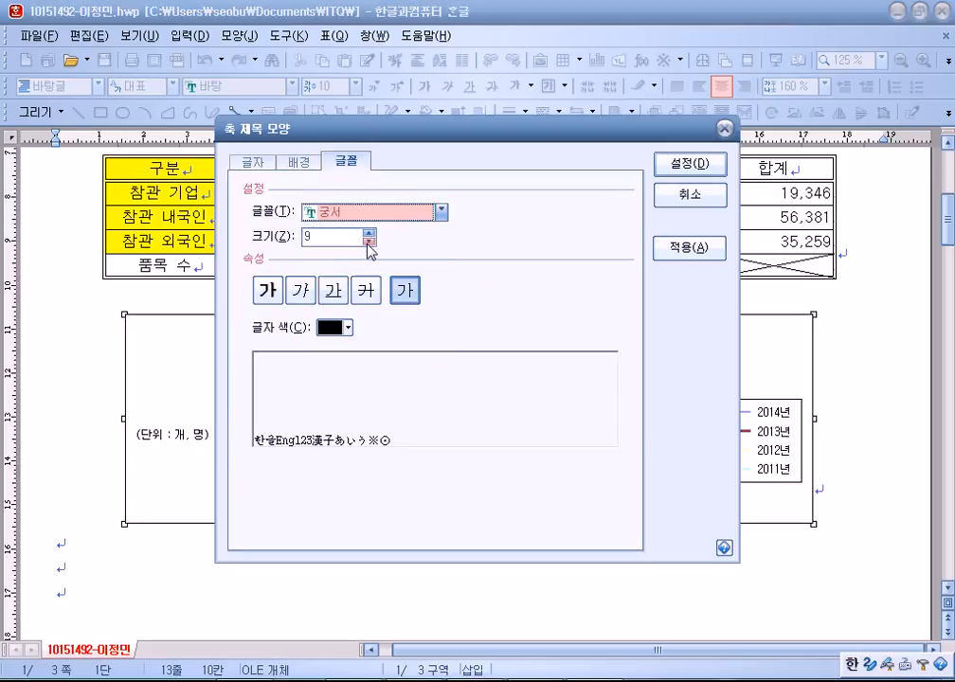
{"action": "key", "text": "Tab"}
{"action": "left_click", "coordinate": [690, 165]}
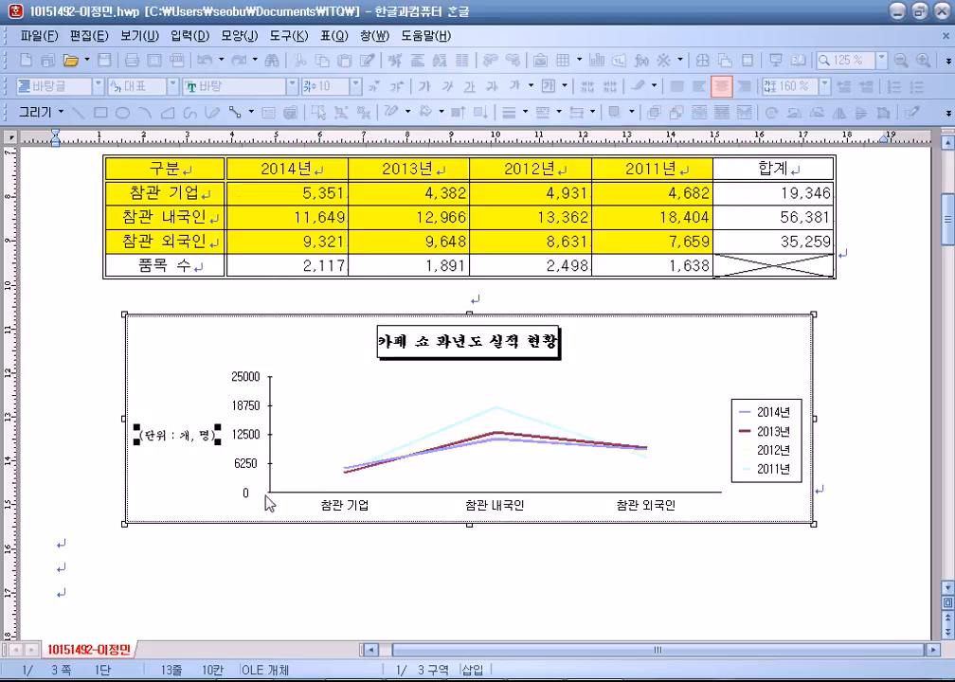
Set the value axis labels to 궁서 at size 10.
{"action": "double_click", "coordinate": [246, 436]}
{"action": "left_click", "coordinate": [334, 167]}
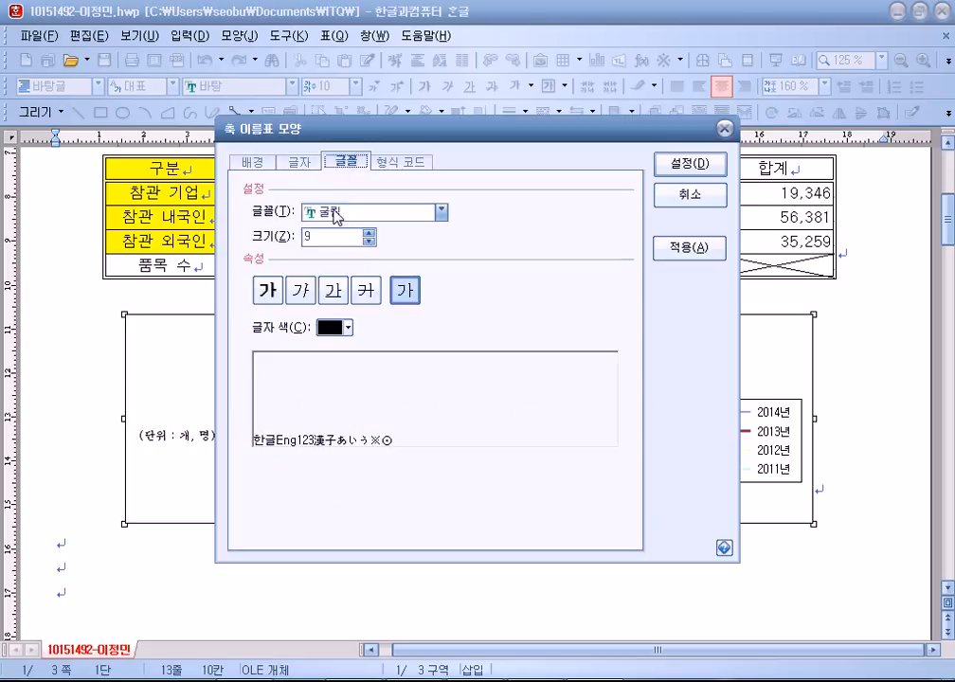
{"action": "left_click", "coordinate": [336, 211]}
{"action": "left_click", "coordinate": [320, 356]}
{"action": "key", "text": "Tab"}
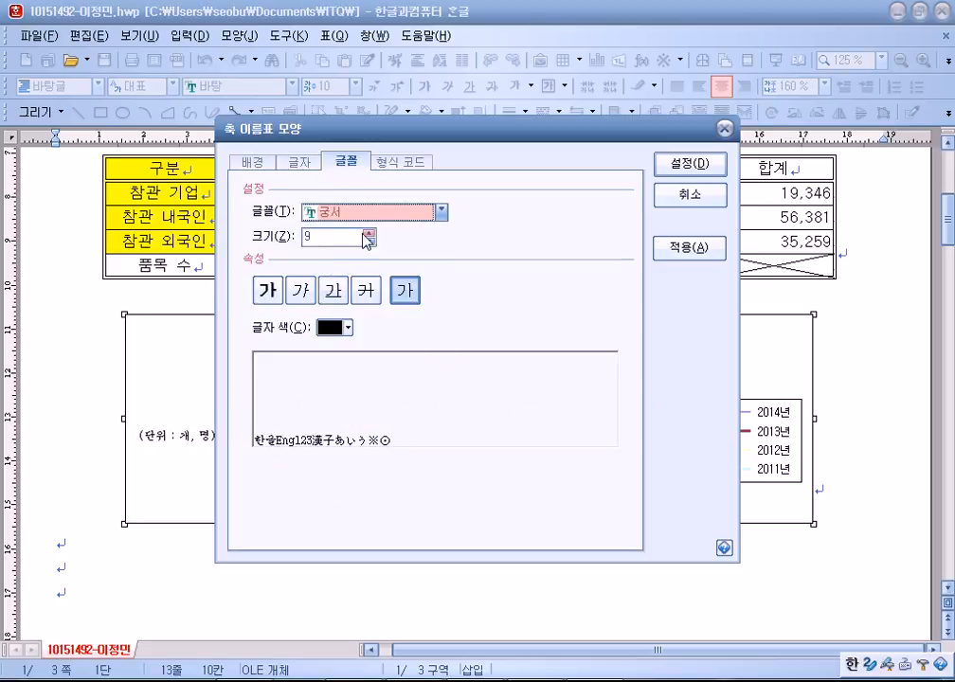
{"action": "type", "text": "10"}
{"action": "left_click", "coordinate": [696, 166]}
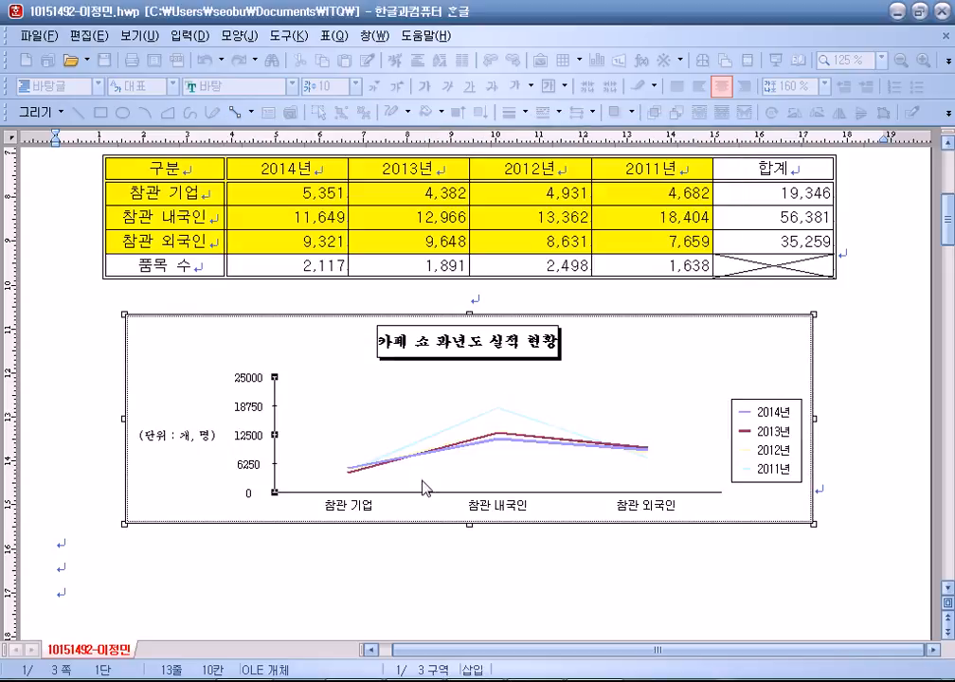
Set the category axis labels to 궁서 at size 10.
{"action": "double_click", "coordinate": [494, 505]}
{"action": "left_click", "coordinate": [346, 163]}
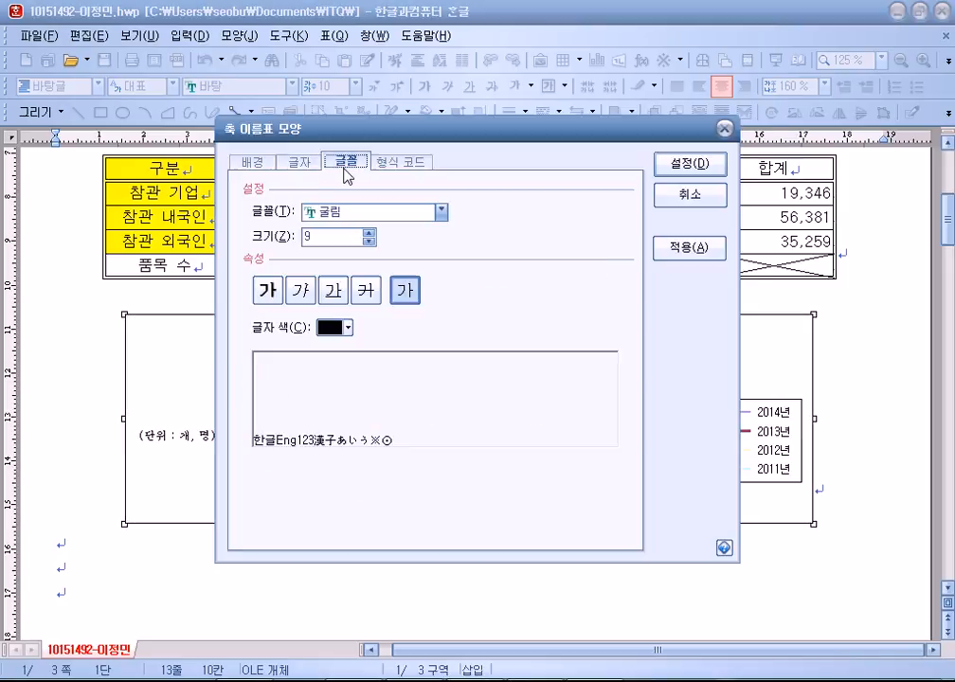
{"action": "left_click", "coordinate": [441, 211]}
{"action": "left_click", "coordinate": [351, 305]}
{"action": "left_click", "coordinate": [369, 232]}
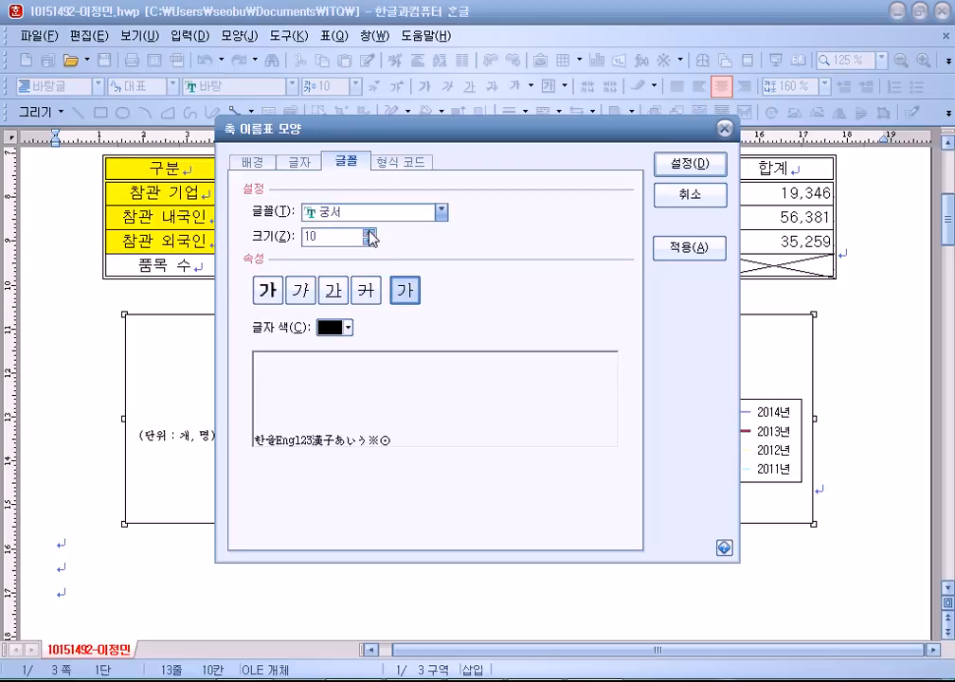
{"action": "left_click", "coordinate": [680, 169]}
Choose 궁서 as the chart legend's font.
{"action": "double_click", "coordinate": [772, 440]}
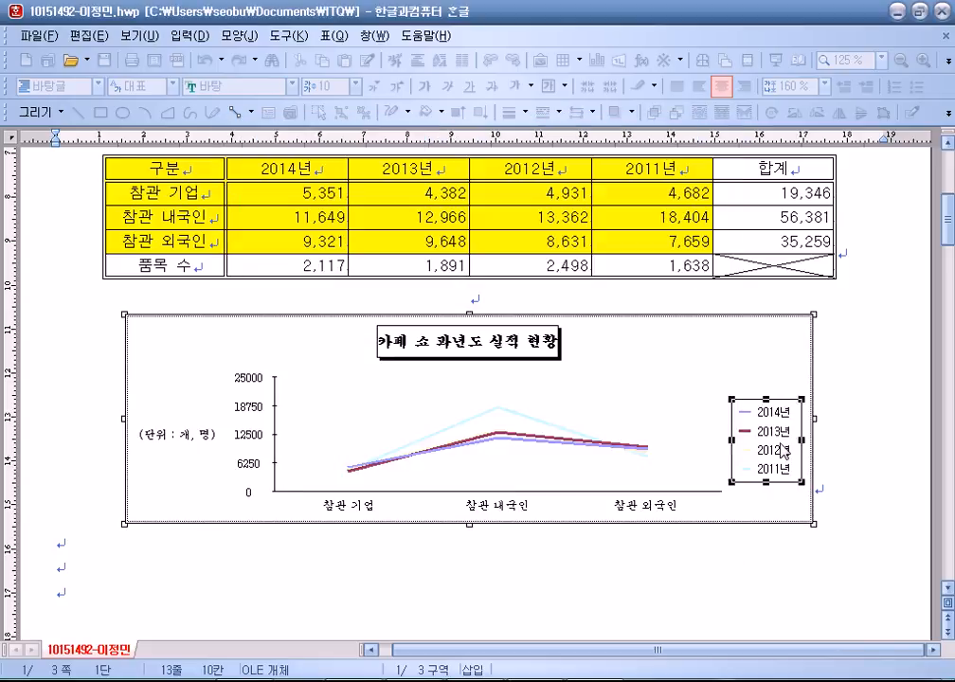
{"action": "left_click", "coordinate": [299, 161]}
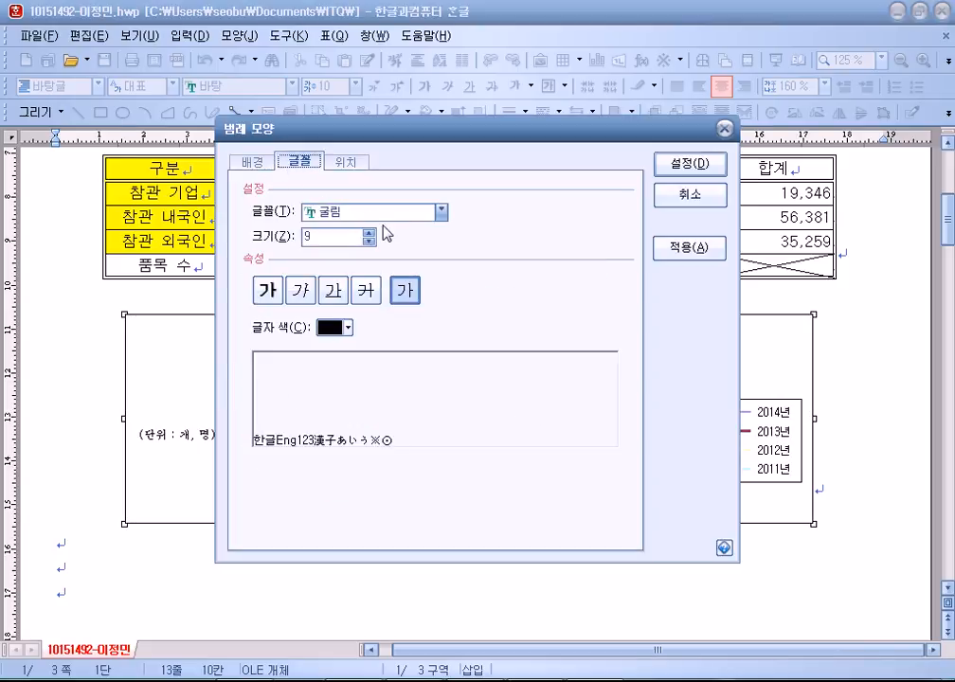
{"action": "left_click", "coordinate": [441, 211]}
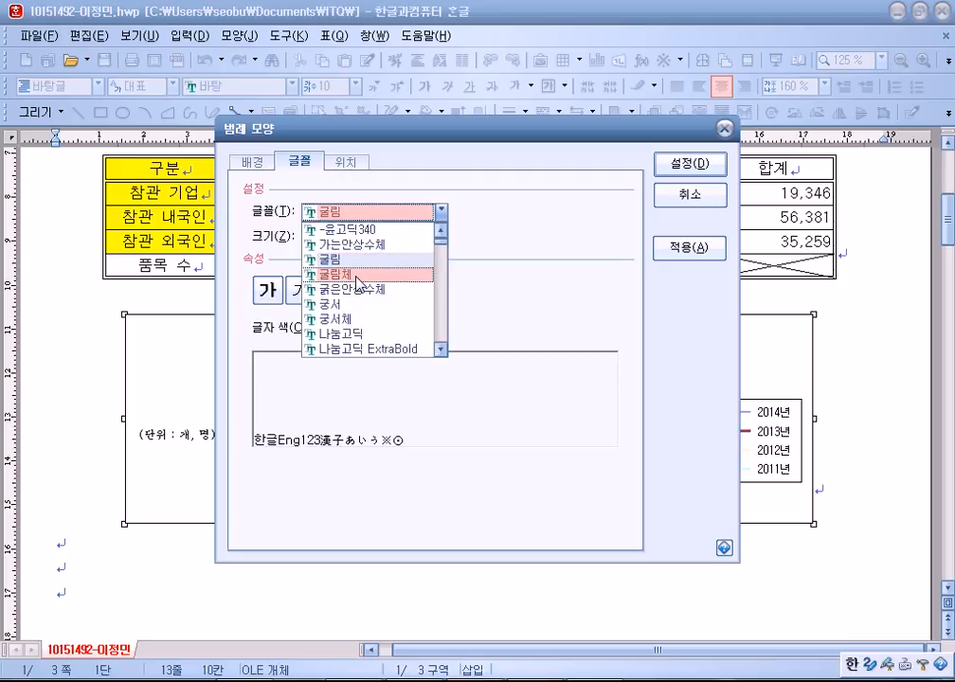
{"action": "left_click", "coordinate": [352, 305]}
Apply the 궁서 legend font and drag the chart taller so its value axis spans 0–20000.
{"action": "left_click", "coordinate": [676, 171]}
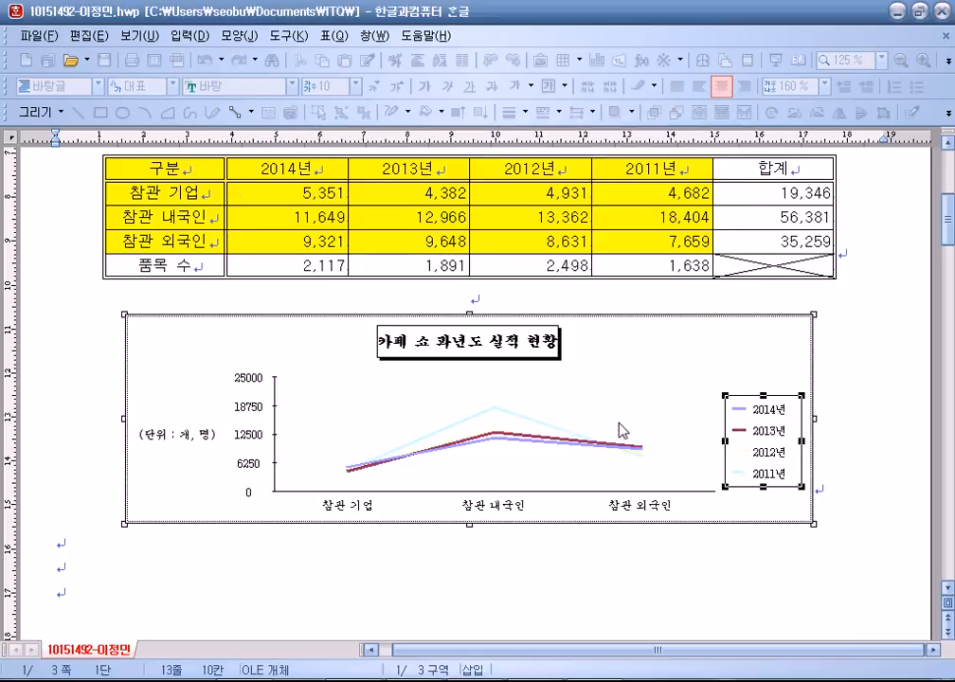
{"action": "key", "text": "Escape"}
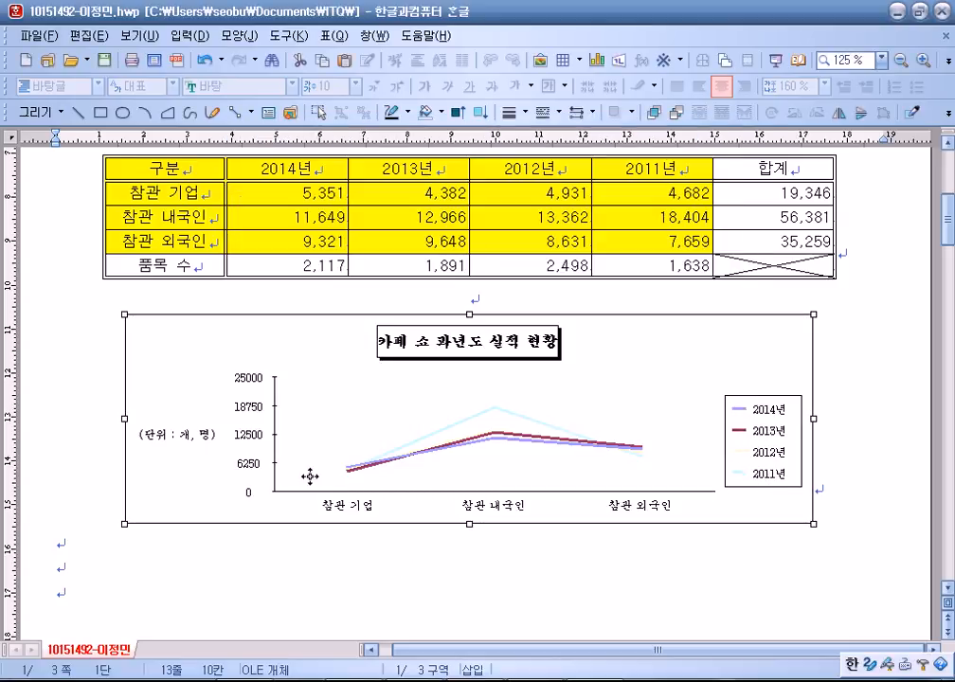
{"action": "left_click_drag", "start_coordinate": [466, 524], "coordinate": [467, 578]}
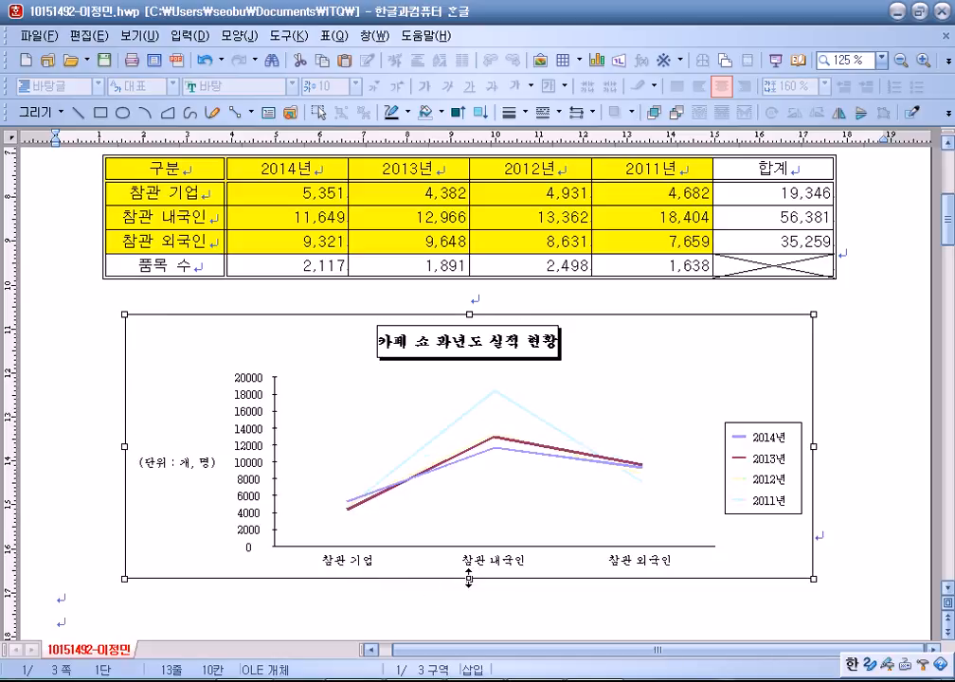
{"action": "left_click_drag", "start_coordinate": [468, 579], "coordinate": [474, 536]}
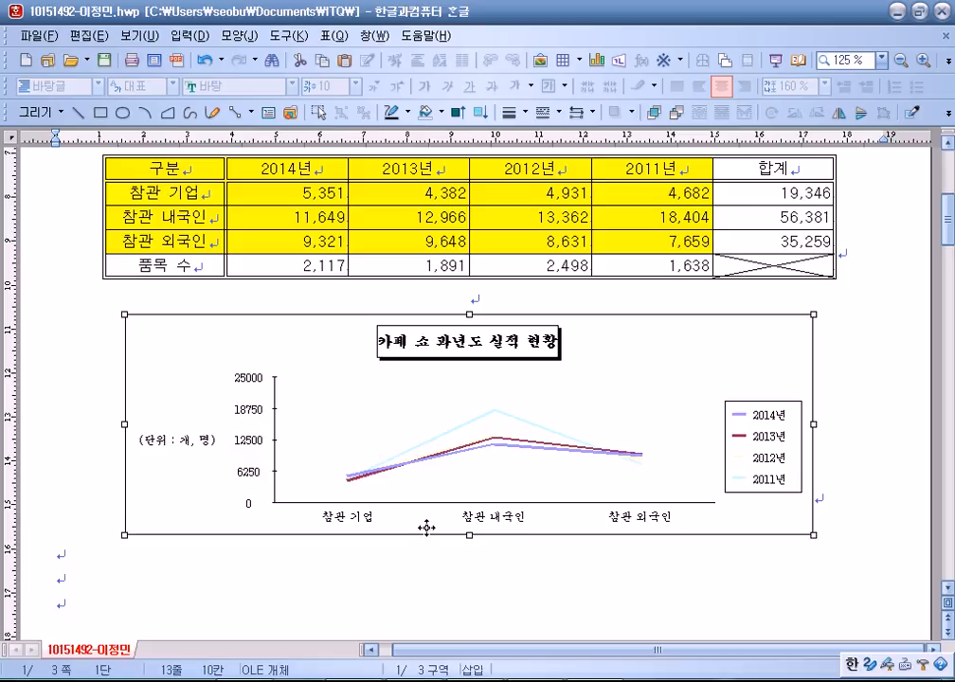
{"action": "left_click_drag", "start_coordinate": [468, 535], "coordinate": [469, 562]}
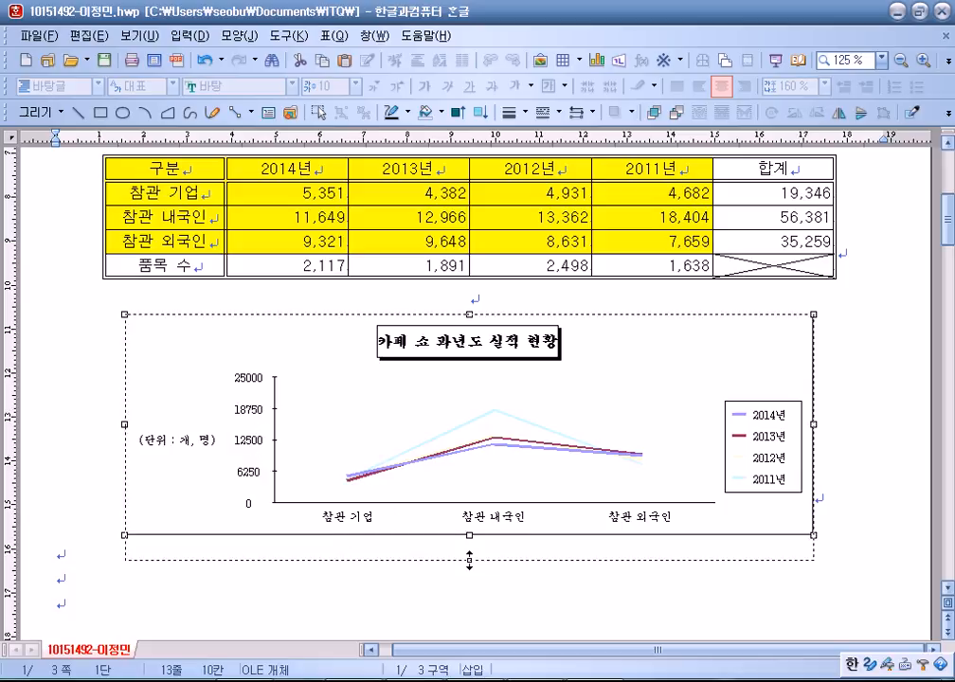
{"action": "double_click", "coordinate": [247, 425]}
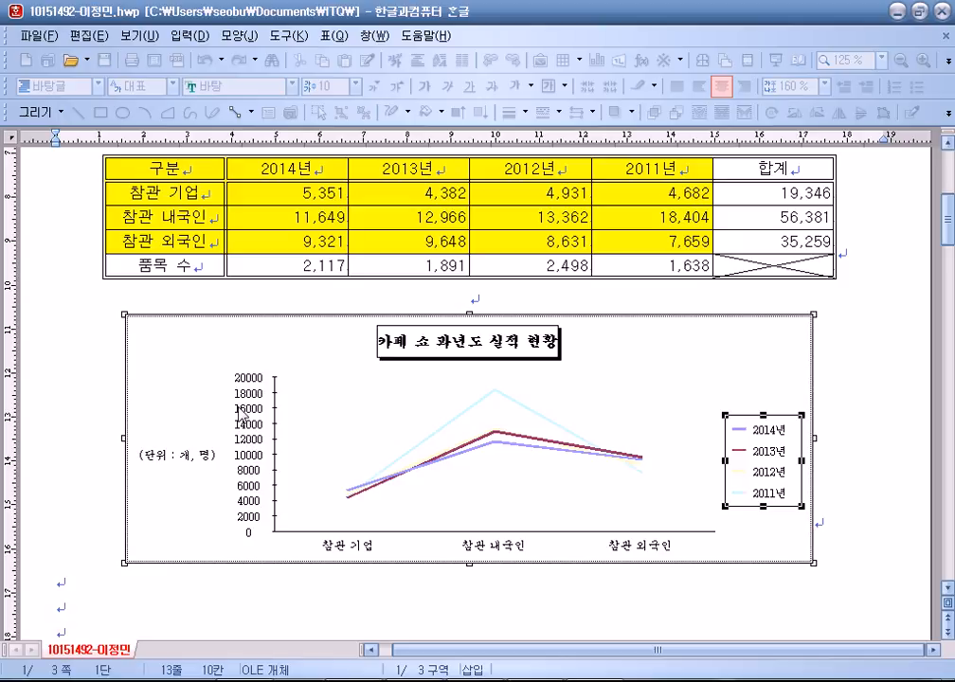
{"action": "left_click", "coordinate": [701, 398]}
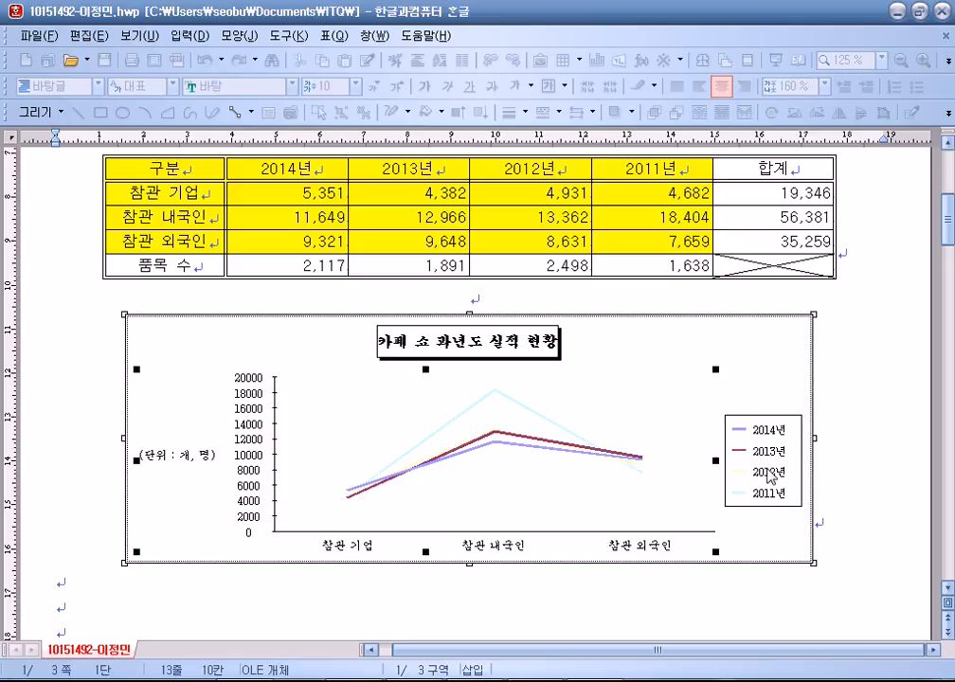
Set the value (Y) axis to manual scaling with maximum 25000 and 4 major divisions.
{"action": "right_click", "coordinate": [253, 408]}
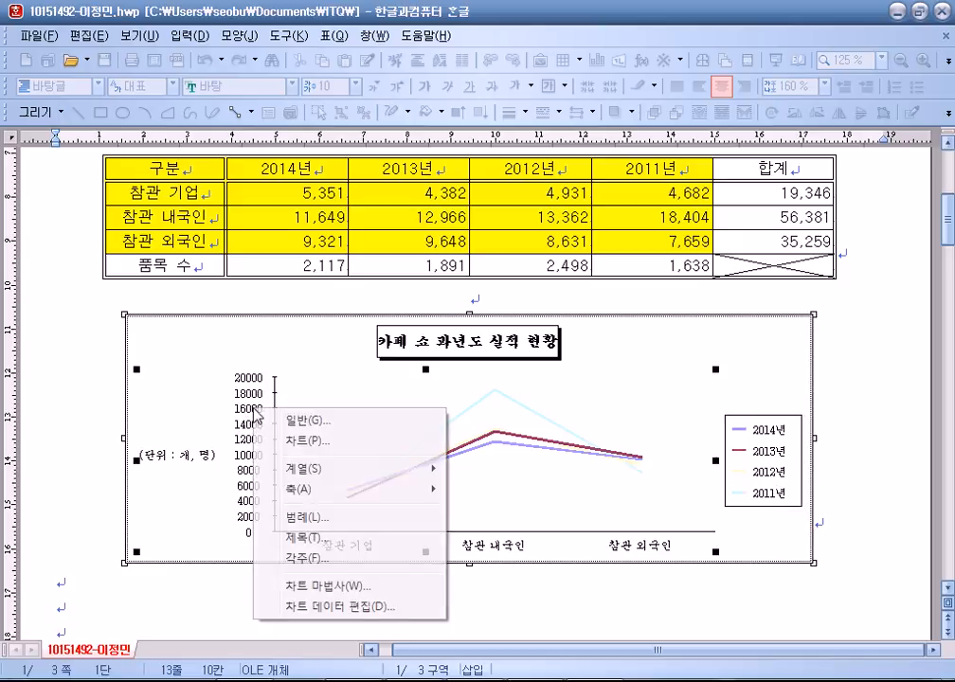
{"action": "mouse_move", "coordinate": [299, 488]}
{"action": "left_click", "coordinate": [493, 488]}
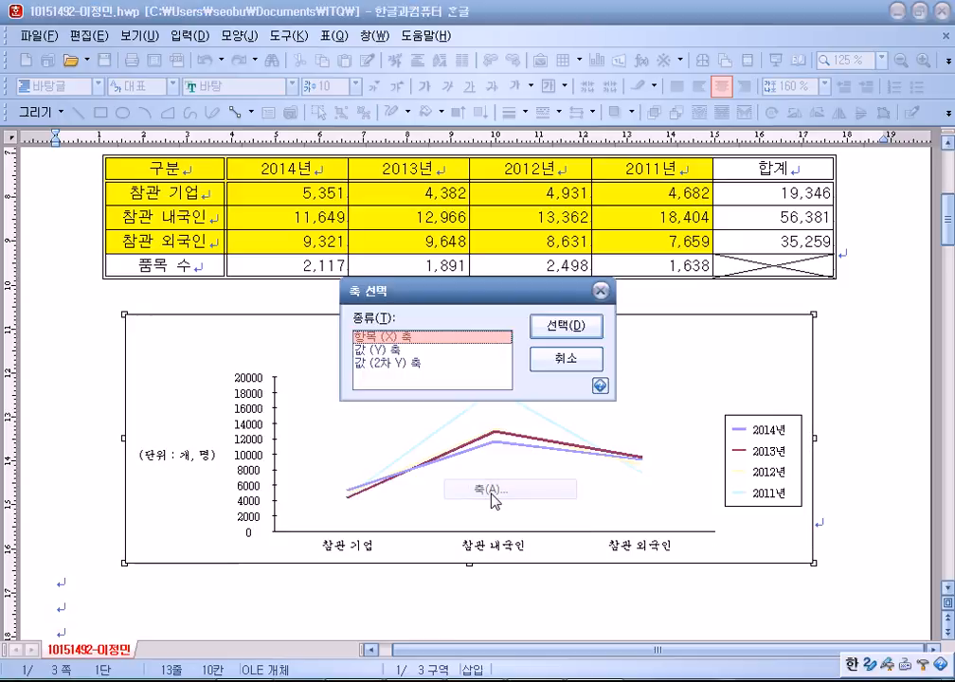
{"action": "left_click", "coordinate": [434, 351]}
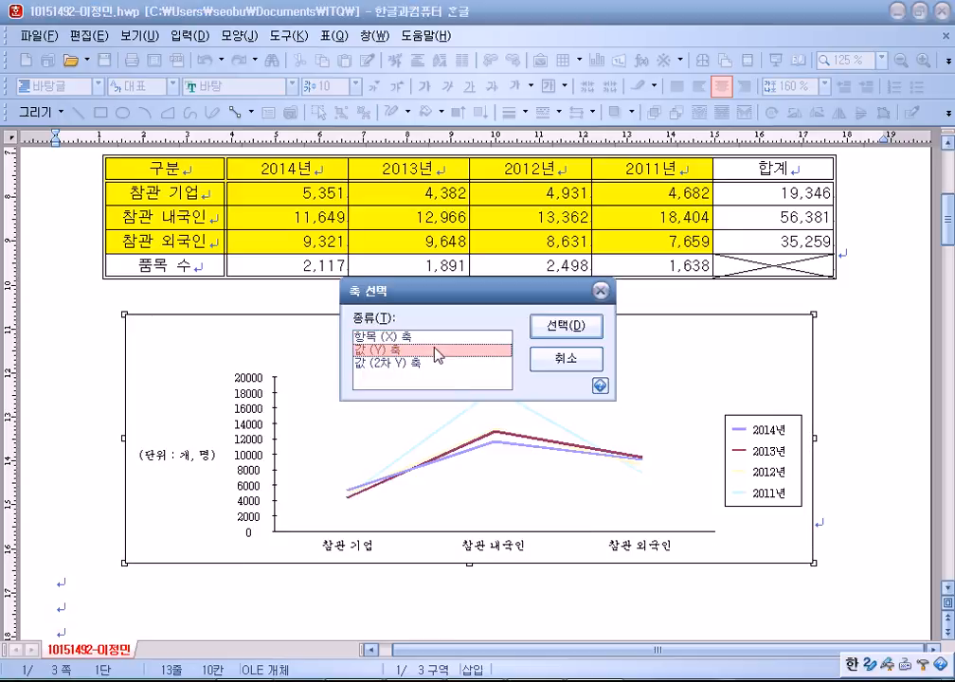
{"action": "left_click", "coordinate": [573, 327]}
{"action": "left_click", "coordinate": [313, 210]}
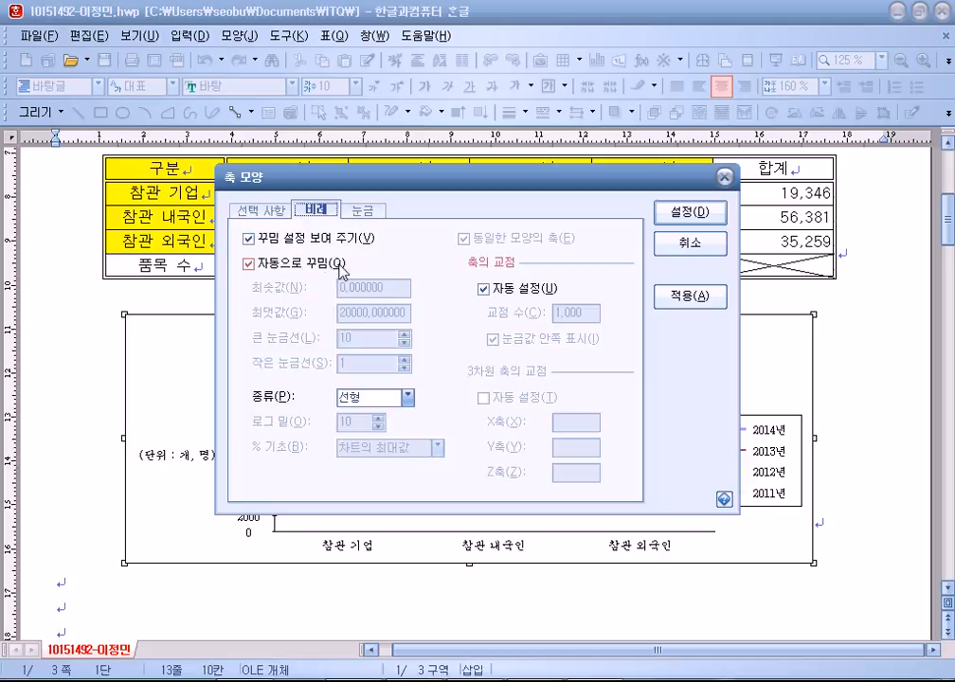
{"action": "left_click", "coordinate": [340, 268]}
{"action": "double_click", "coordinate": [351, 337]}
{"action": "left_click", "coordinate": [405, 343]}
{"action": "left_click", "coordinate": [404, 343]}
{"action": "left_click", "coordinate": [404, 343]}
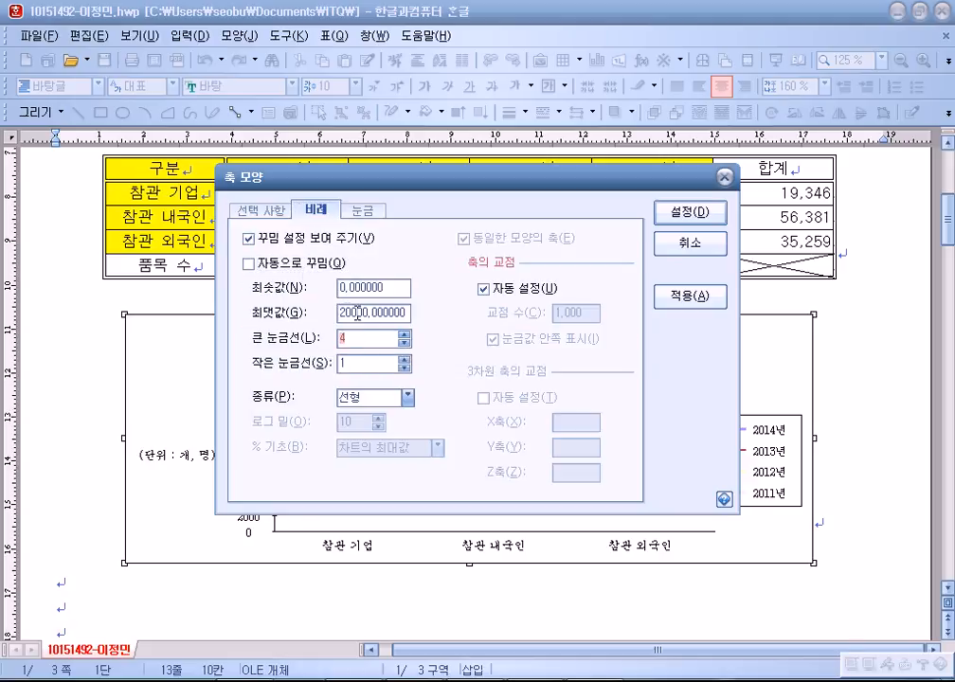
{"action": "left_click", "coordinate": [349, 311]}
{"action": "type", "text": "5"}
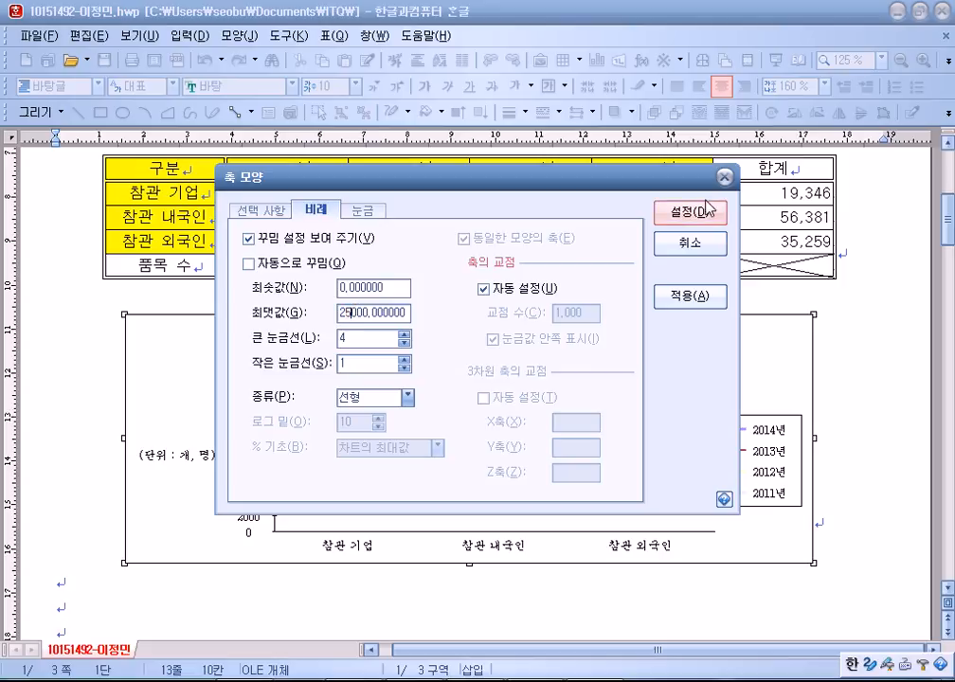
{"action": "left_click", "coordinate": [698, 214]}
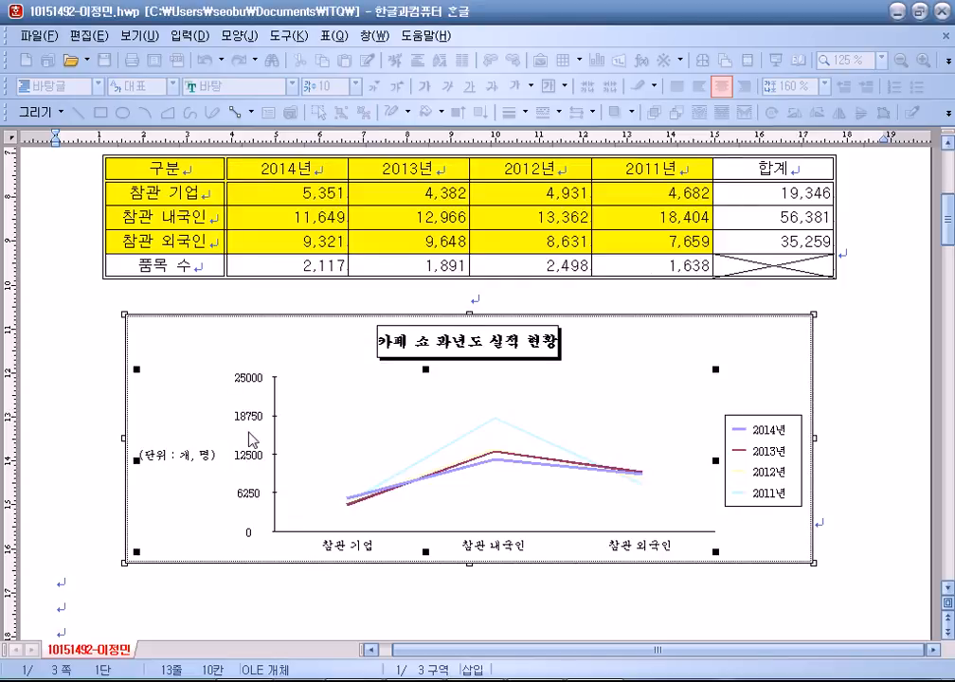
Reopen the value axis settings to check its scale and tick marks, then confirm.
{"action": "right_click", "coordinate": [250, 420]}
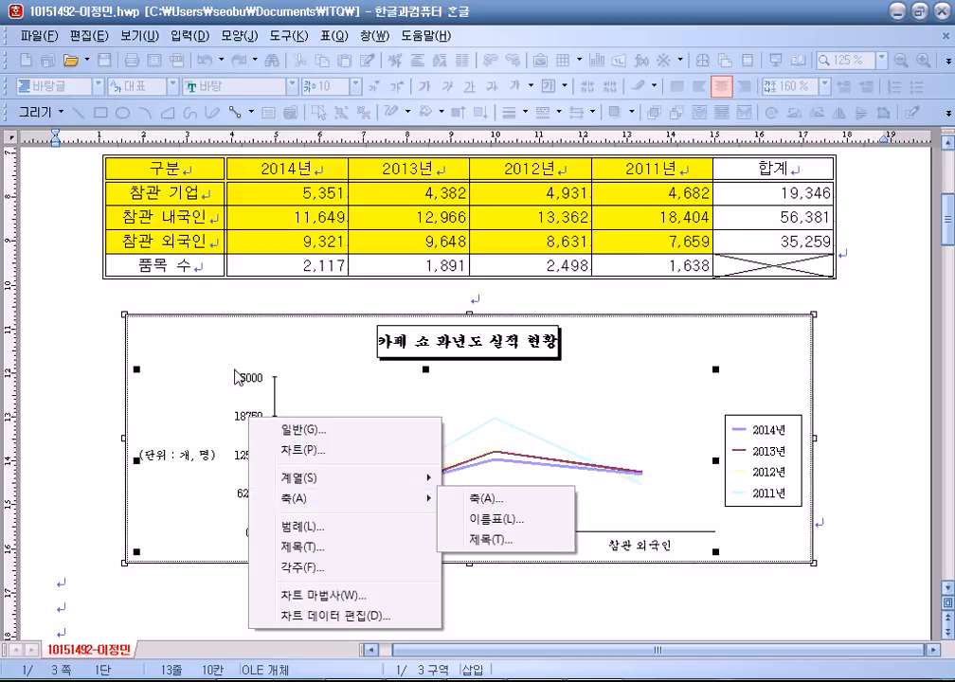
{"action": "right_click", "coordinate": [305, 344]}
{"action": "mouse_move", "coordinate": [378, 426]}
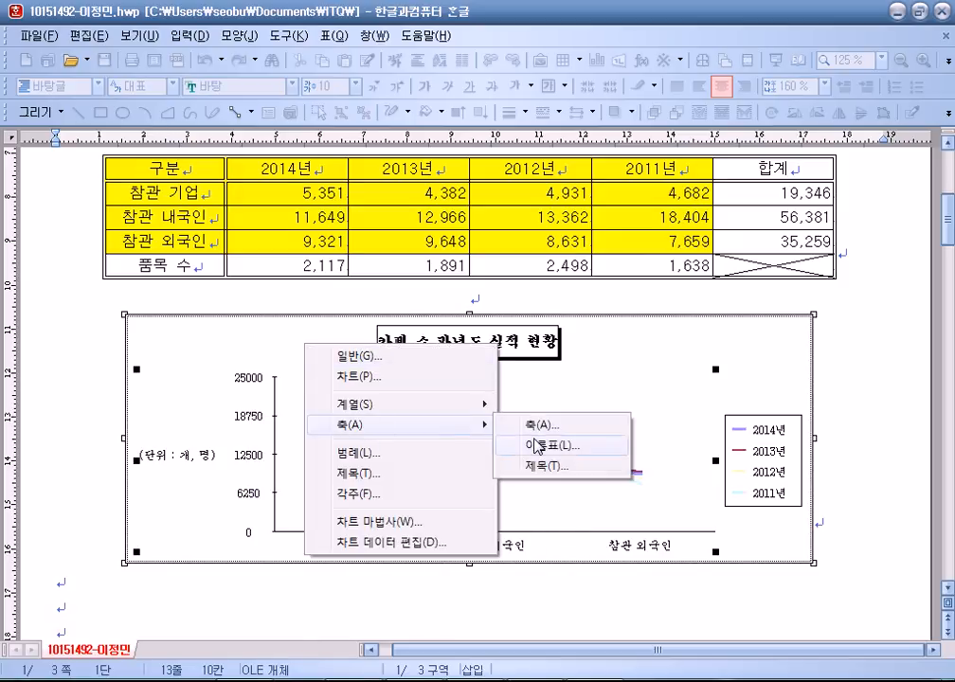
{"action": "left_click", "coordinate": [540, 425]}
{"action": "left_click", "coordinate": [406, 351]}
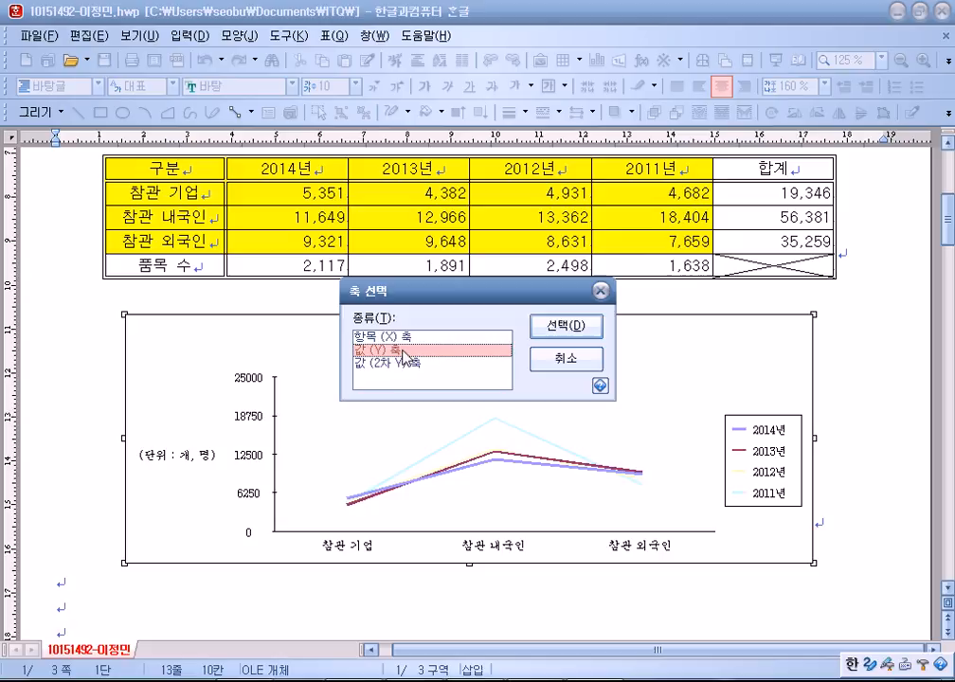
{"action": "left_click", "coordinate": [565, 329]}
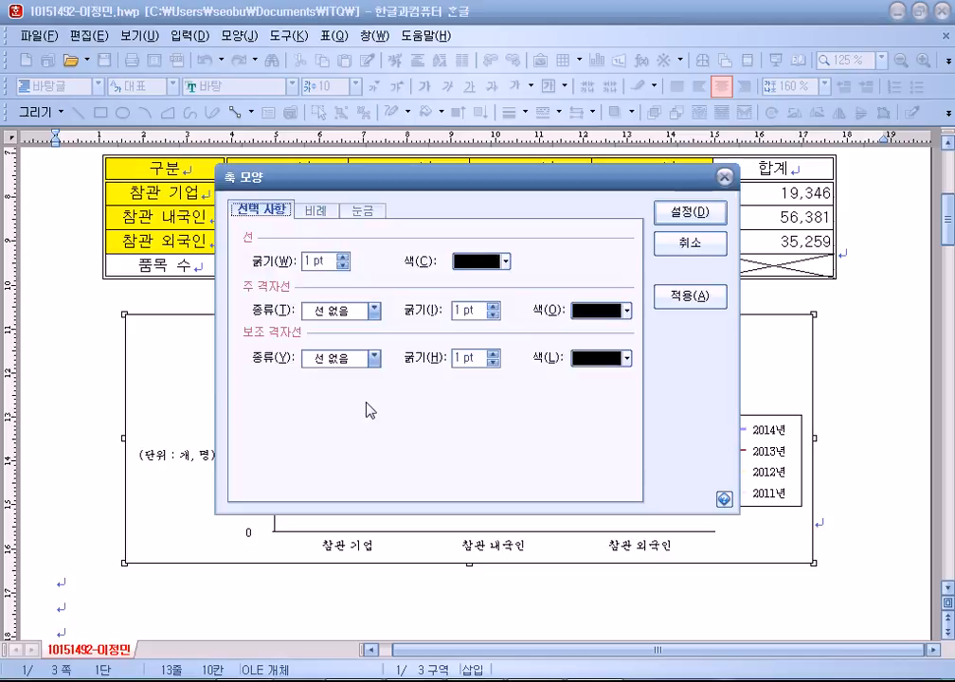
{"action": "left_click", "coordinate": [313, 210]}
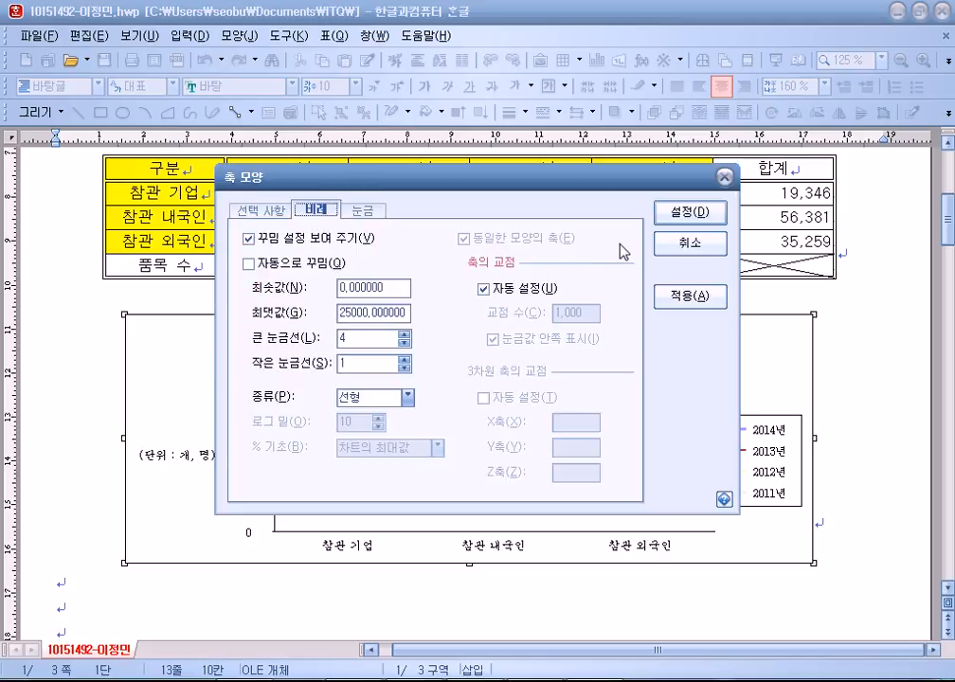
{"action": "left_click_drag", "start_coordinate": [417, 180], "coordinate": [570, 158]}
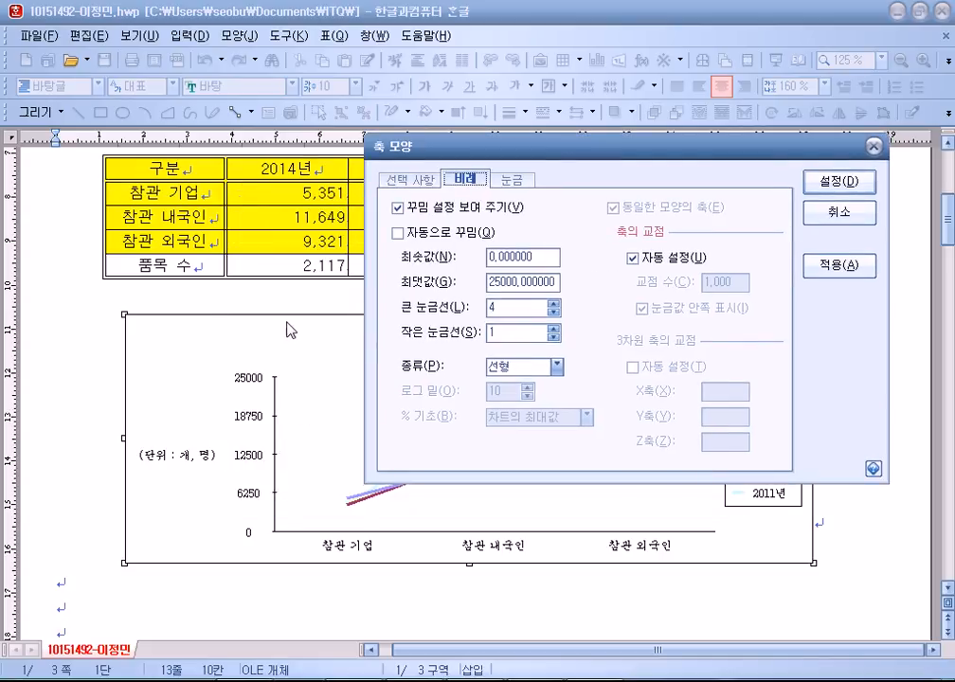
{"action": "left_click", "coordinate": [507, 182]}
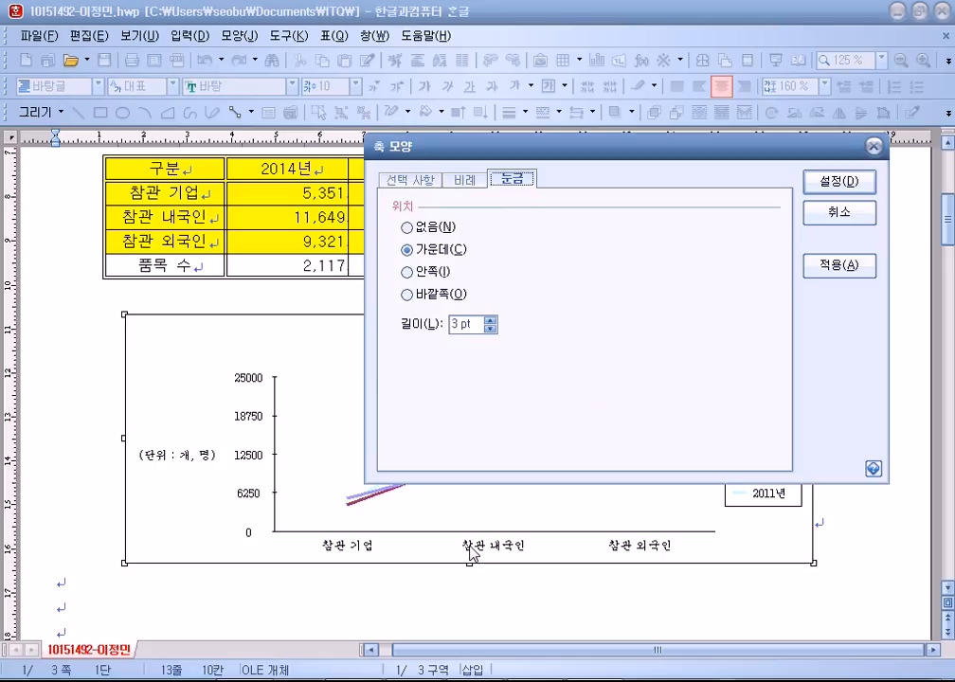
{"action": "left_click", "coordinate": [829, 183]}
{"action": "left_click", "coordinate": [462, 538]}
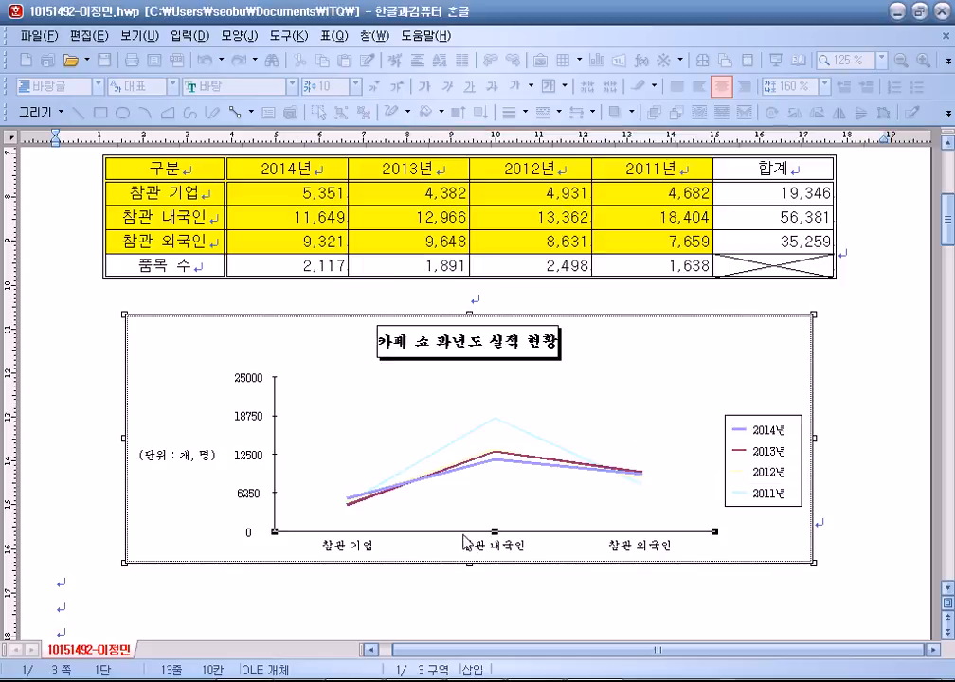
Give the category (X) axis 가운데 tick marks crossing the axis line.
{"action": "right_click", "coordinate": [635, 381]}
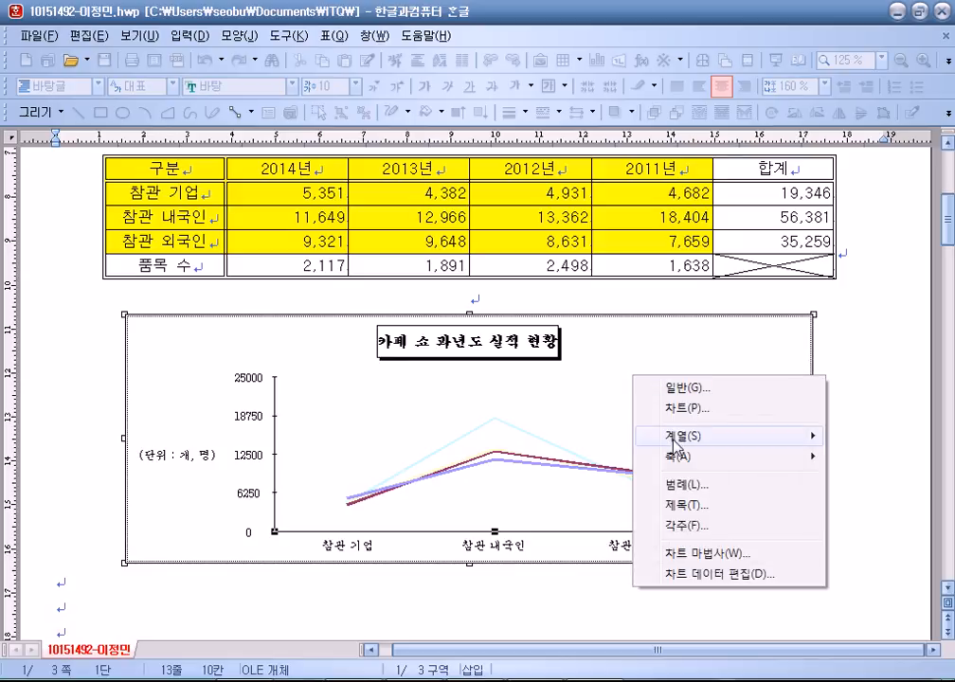
{"action": "mouse_move", "coordinate": [674, 455]}
{"action": "left_click", "coordinate": [554, 454]}
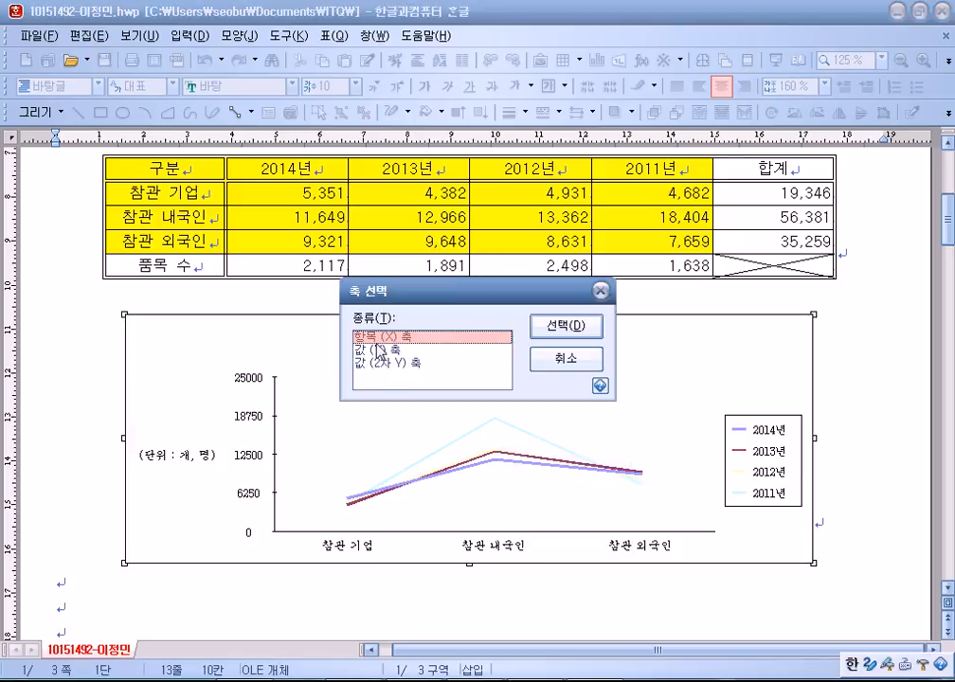
{"action": "left_click", "coordinate": [566, 326]}
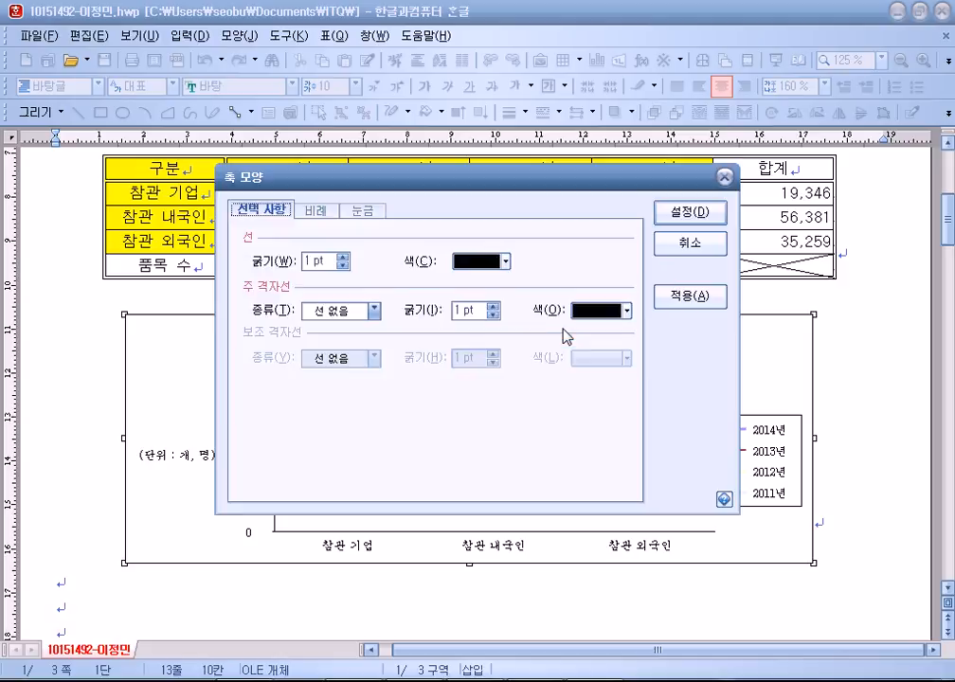
{"action": "left_click", "coordinate": [362, 210]}
{"action": "left_click", "coordinate": [281, 289]}
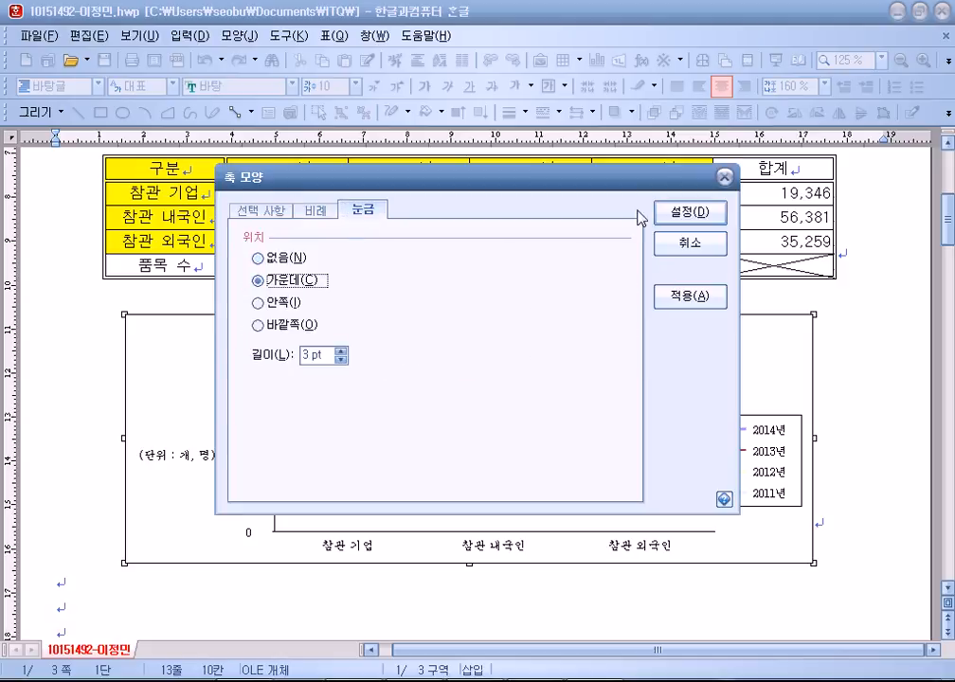
{"action": "left_click", "coordinate": [706, 211]}
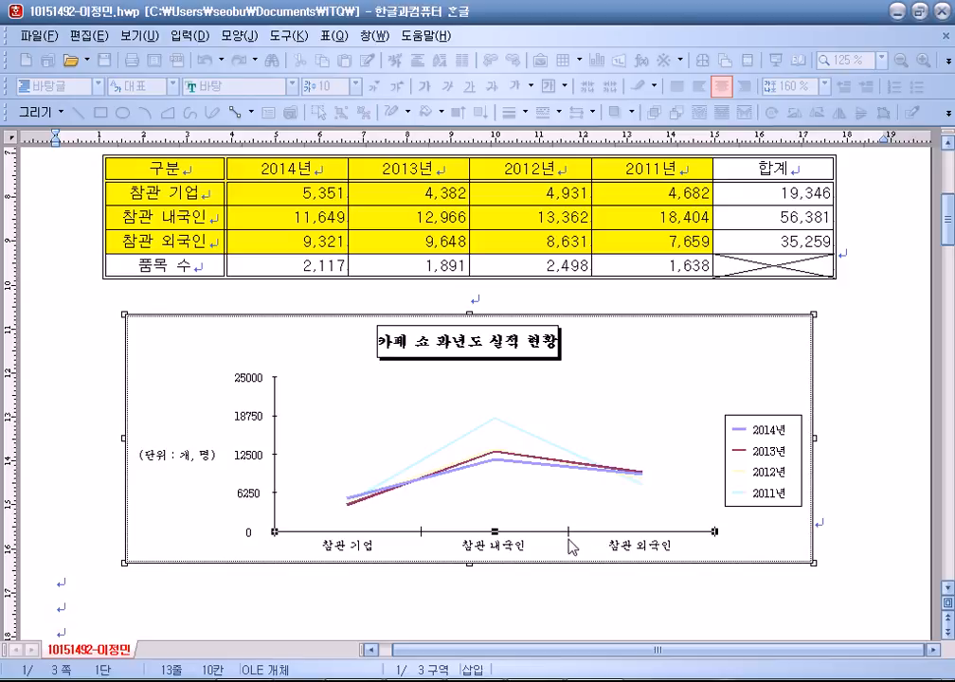
{"action": "left_click", "coordinate": [248, 455]}
Type '(1)' on the empty line below question 3.
{"action": "scroll", "coordinate": [337, 393], "scroll_direction": "down", "scroll_amount": 10}
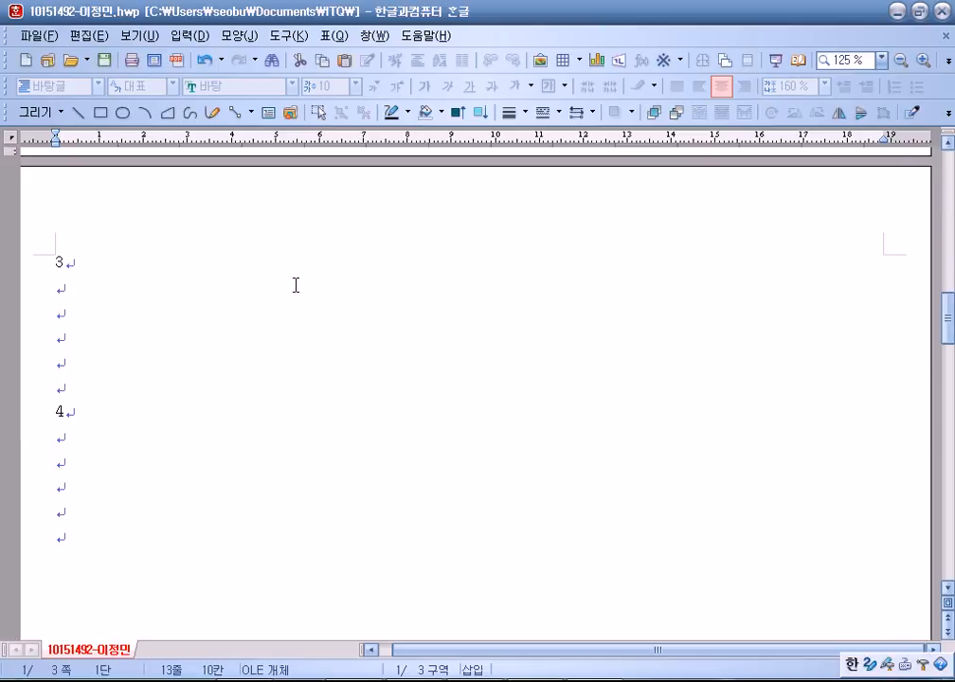
{"action": "left_click", "coordinate": [69, 297]}
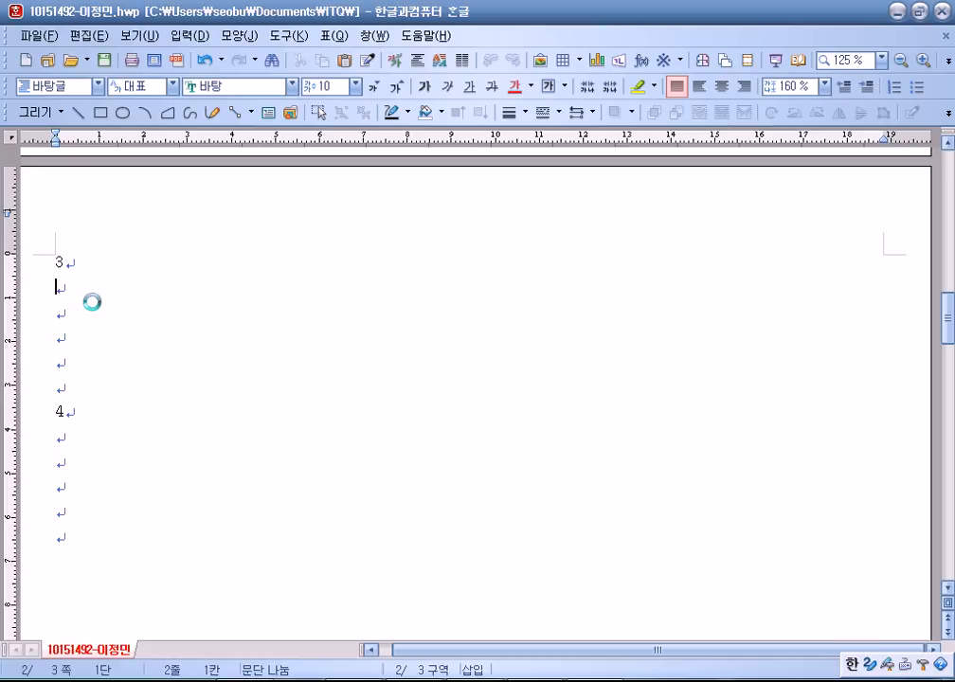
{"action": "type", "text": "(1)"}
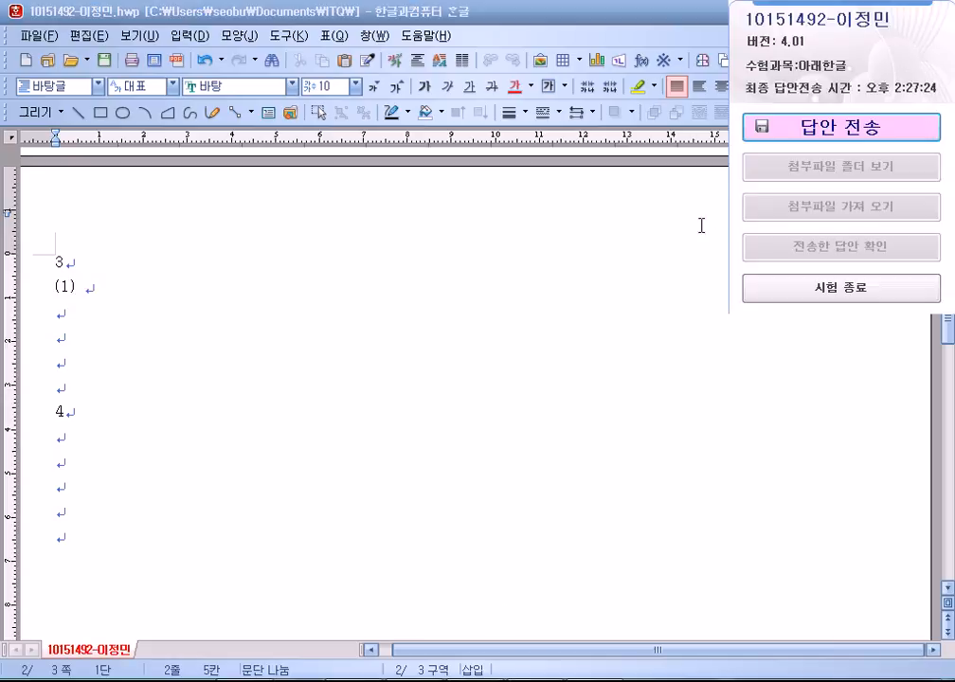
Send the answer file to the exam room PC and close the window after success.
{"action": "left_click", "coordinate": [846, 141]}
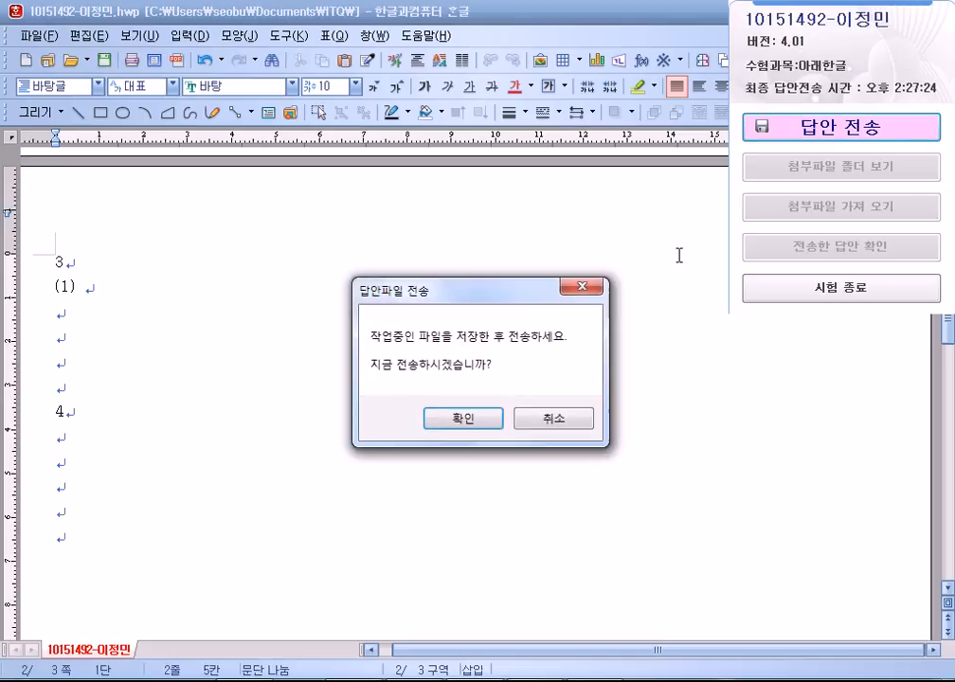
{"action": "left_click", "coordinate": [463, 419]}
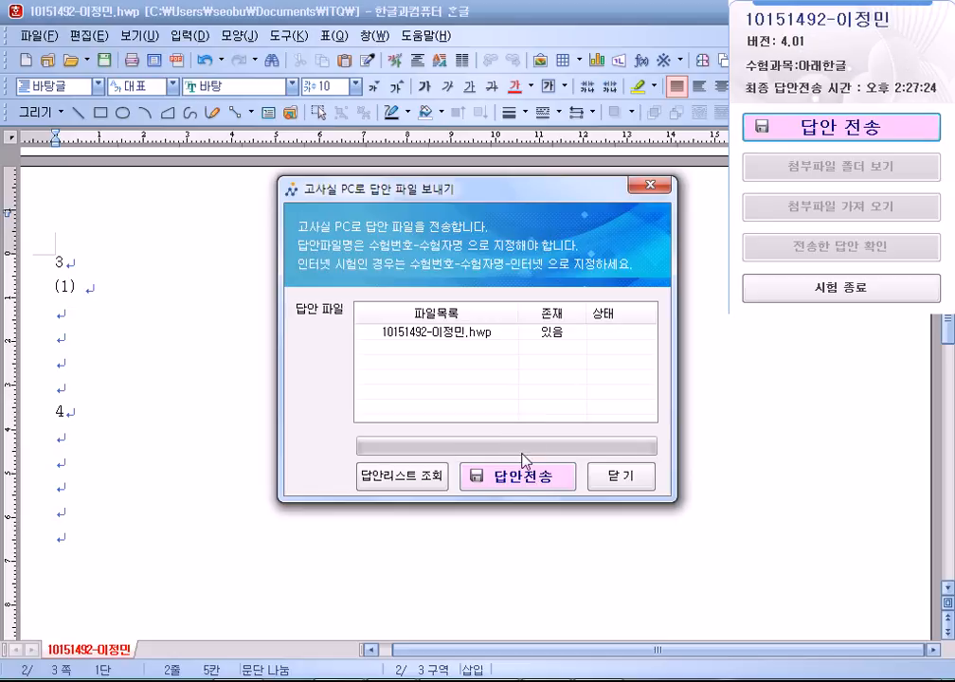
{"action": "left_click", "coordinate": [517, 470]}
{"action": "left_click", "coordinate": [557, 401]}
{"action": "left_click", "coordinate": [611, 492]}
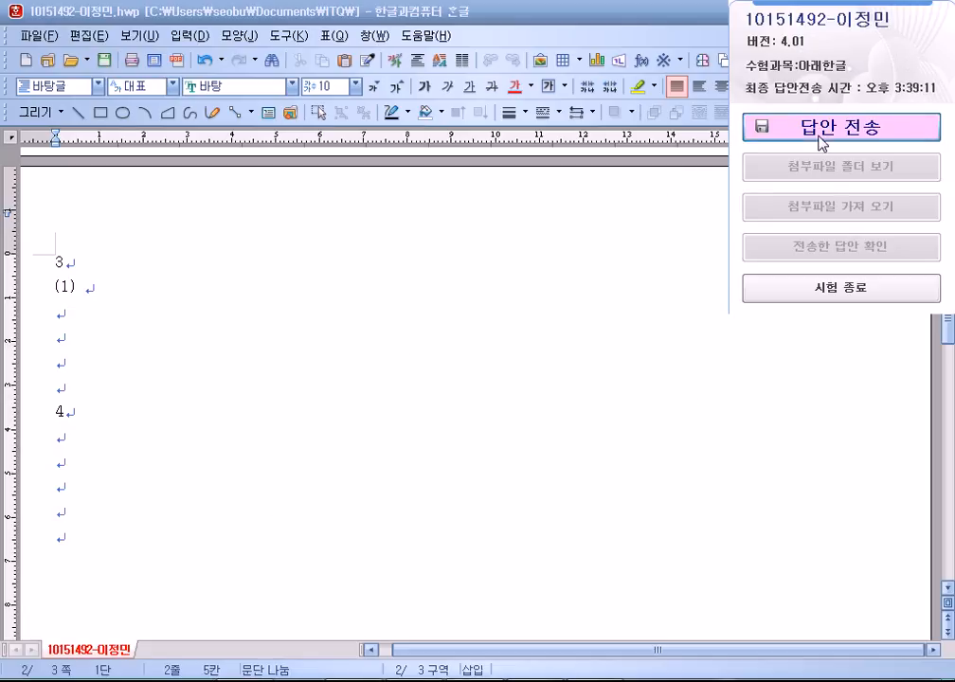
Resend the answer file despite the identical file size warning.
{"action": "left_click", "coordinate": [823, 144]}
{"action": "left_click", "coordinate": [478, 422]}
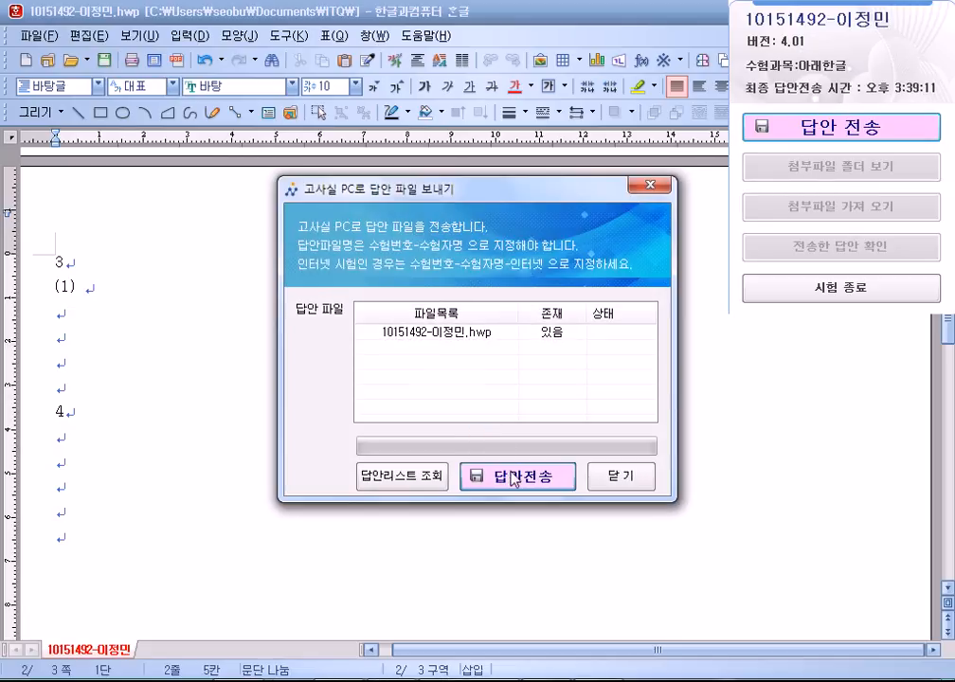
{"action": "left_click", "coordinate": [483, 474]}
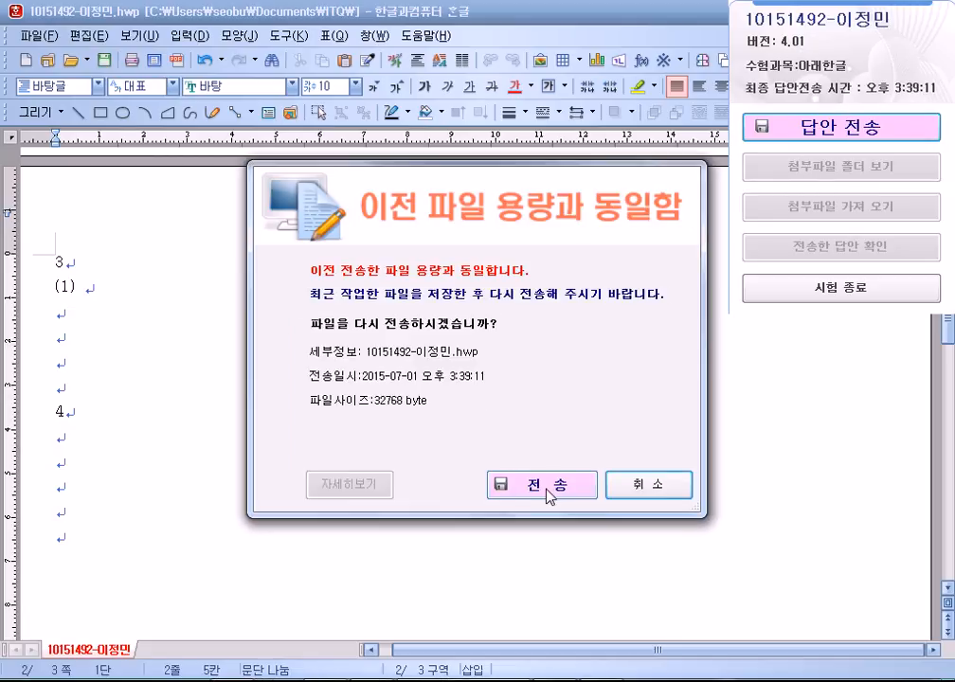
{"action": "left_click", "coordinate": [549, 496]}
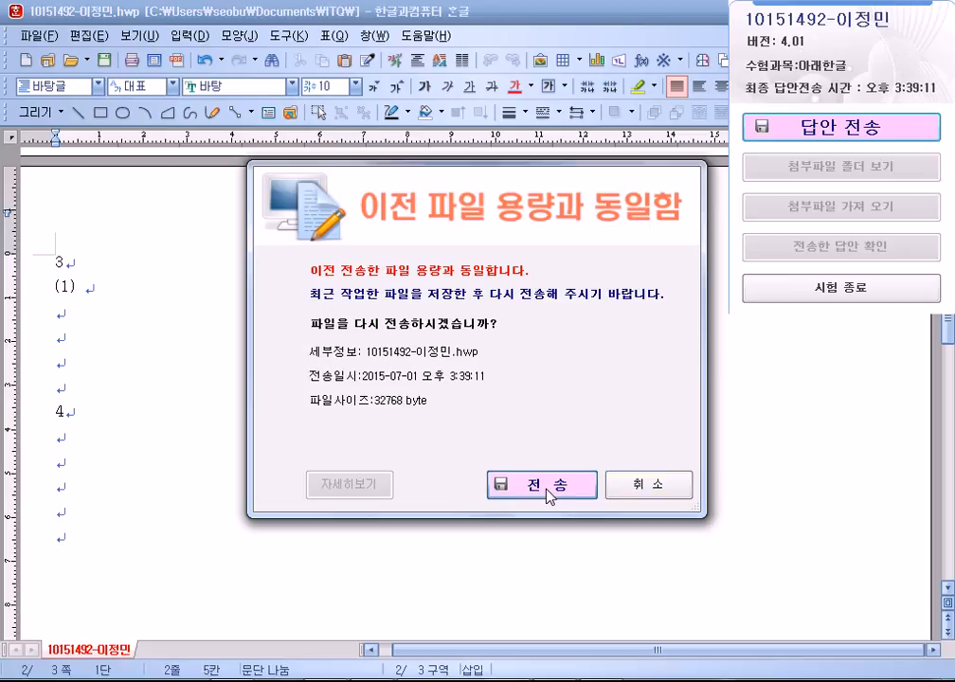
{"action": "left_click", "coordinate": [541, 411]}
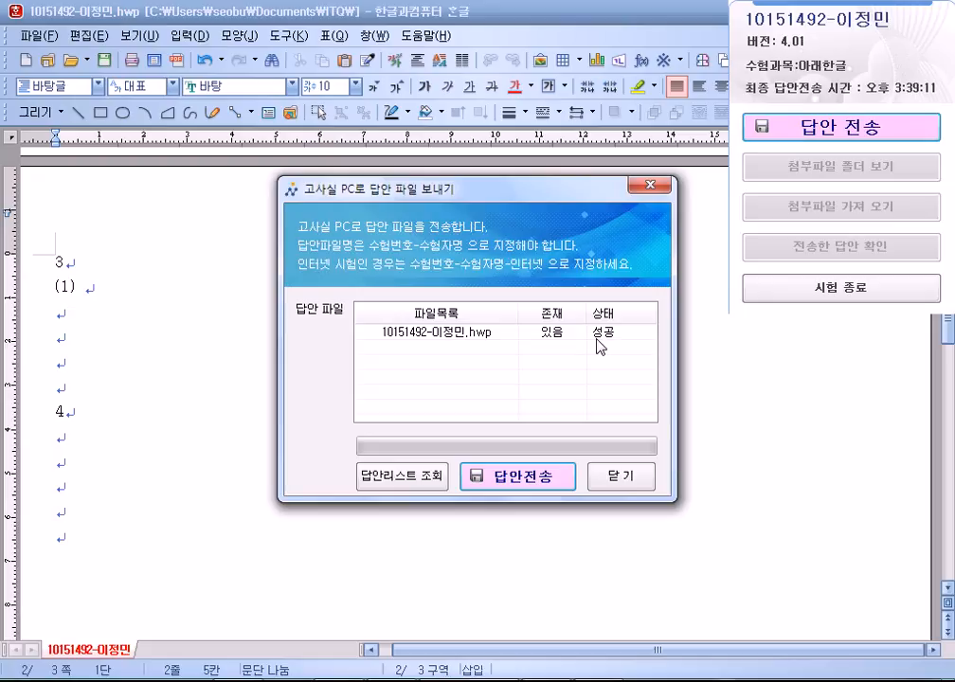
{"action": "left_click", "coordinate": [620, 476]}
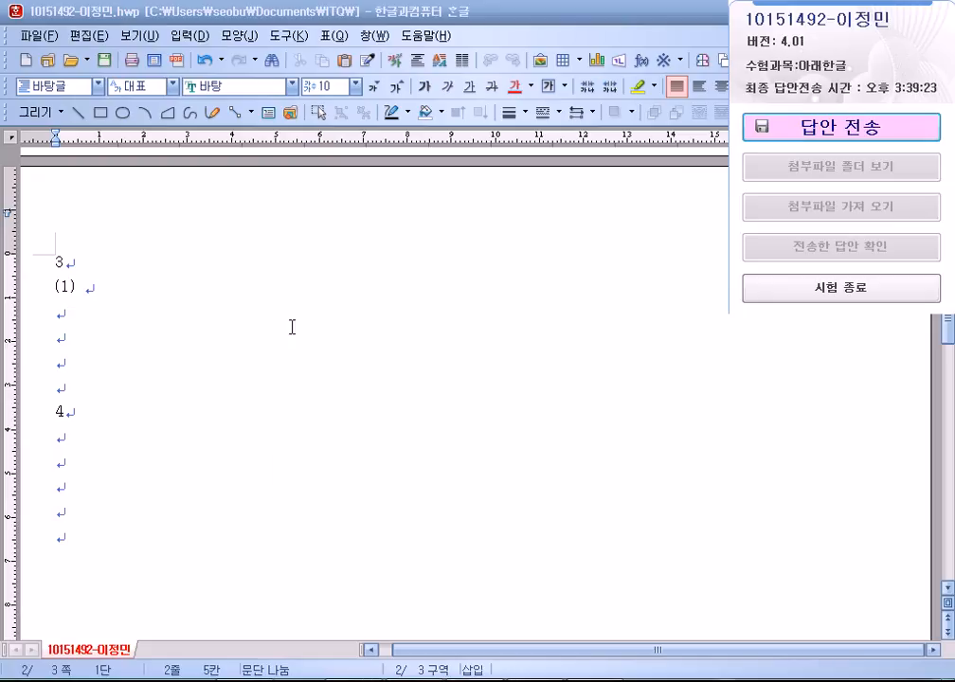
Remove the stray 'df' typed on the empty third line.
{"action": "left_click", "coordinate": [271, 314]}
{"action": "type", "text": "df"}
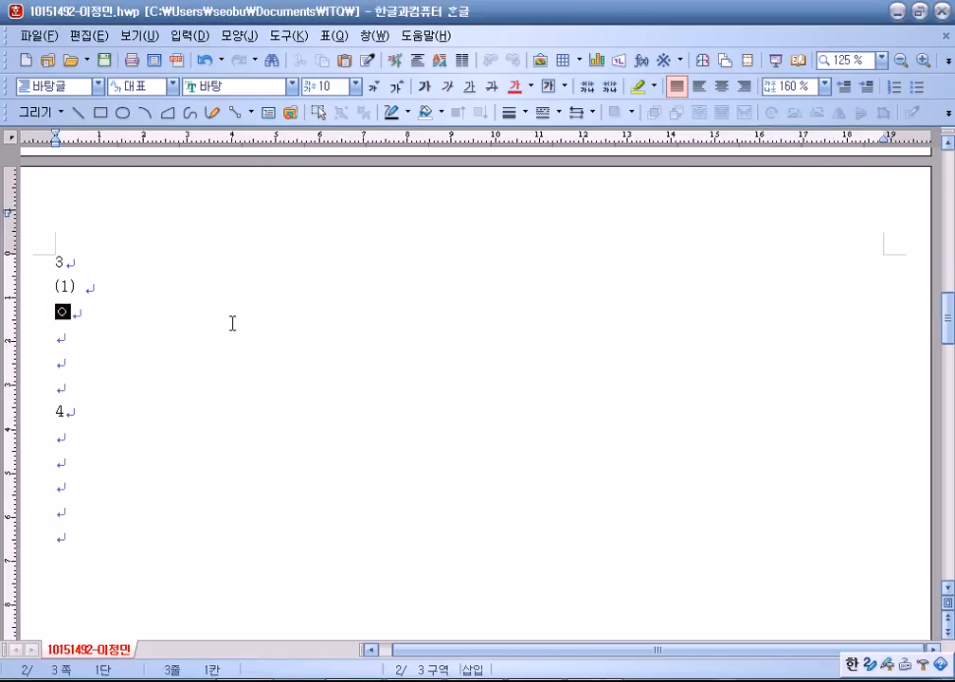
{"action": "key", "text": "BackSpace"}
{"action": "key", "text": "BackSpace"}
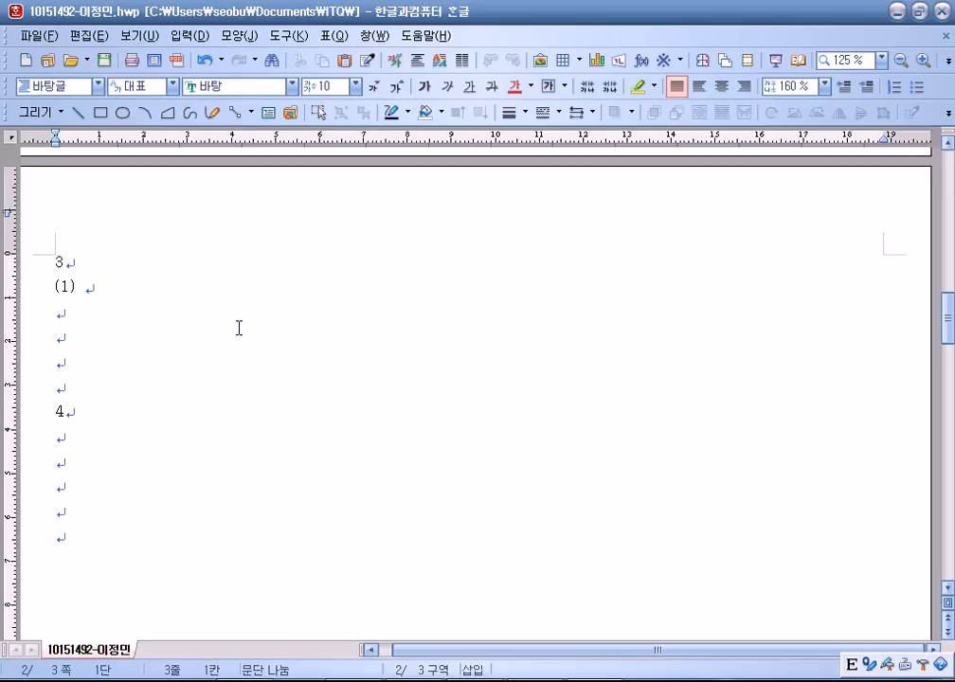
{"action": "left_click", "coordinate": [816, 127]}
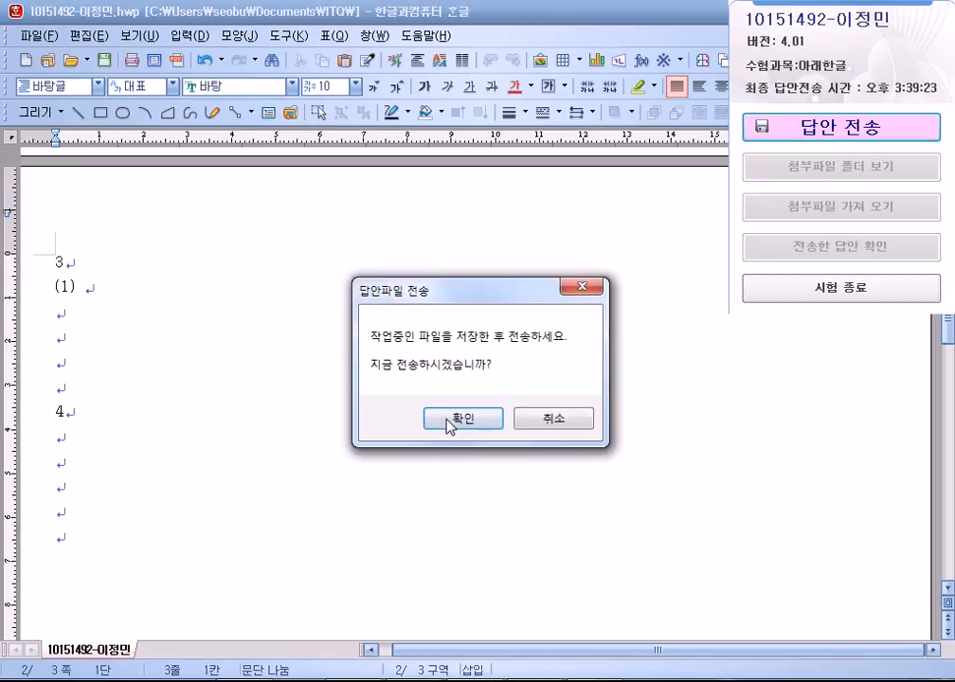
Confirm and send the answer file, acknowledge success, and close the window.
{"action": "left_click", "coordinate": [445, 420]}
{"action": "left_click", "coordinate": [516, 487]}
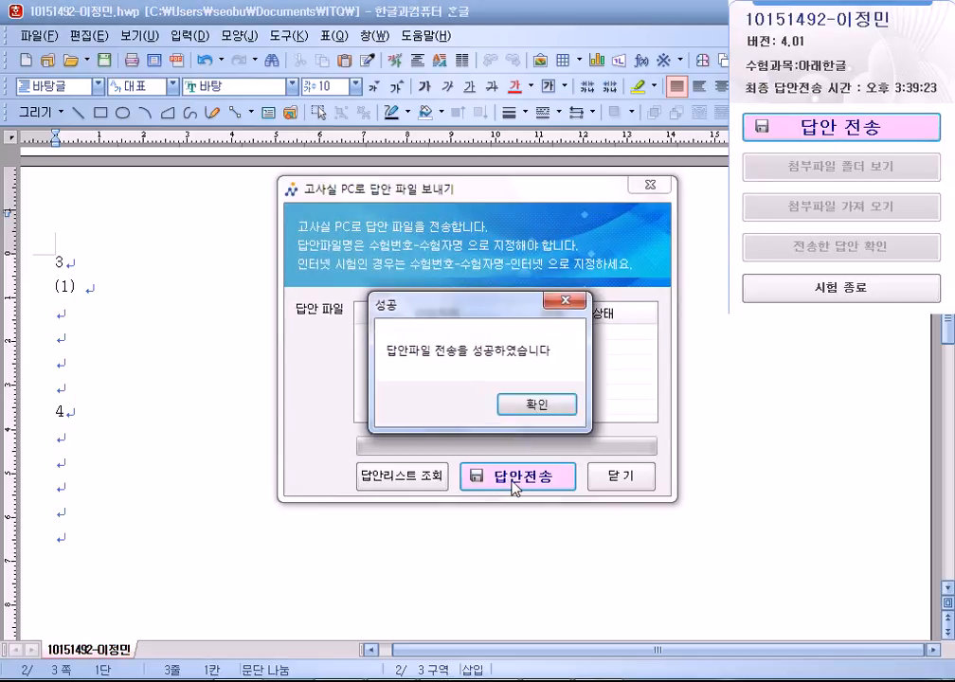
{"action": "left_click", "coordinate": [502, 406]}
{"action": "left_click", "coordinate": [616, 484]}
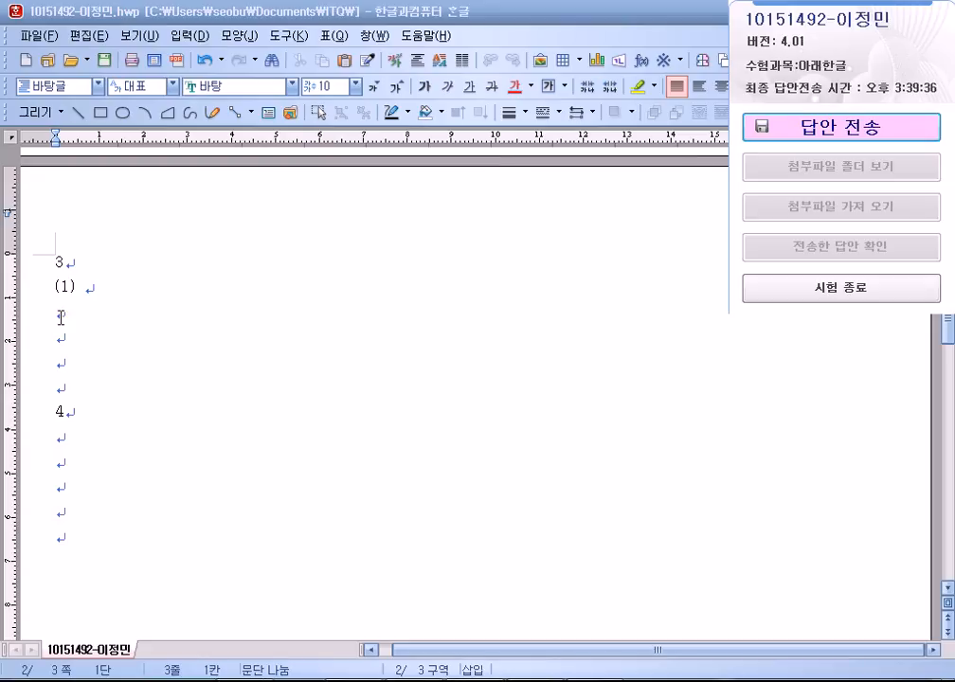
Send the answer file again past the identical-size warning, then return to the (1) line.
{"action": "left_click", "coordinate": [890, 120]}
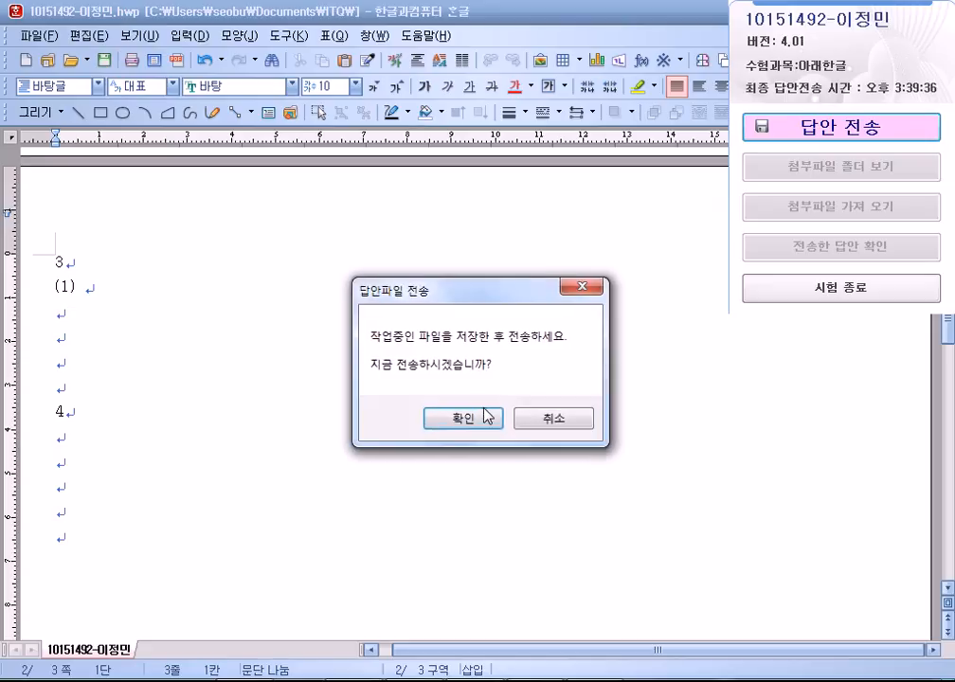
{"action": "left_click", "coordinate": [485, 416]}
{"action": "left_click", "coordinate": [528, 464]}
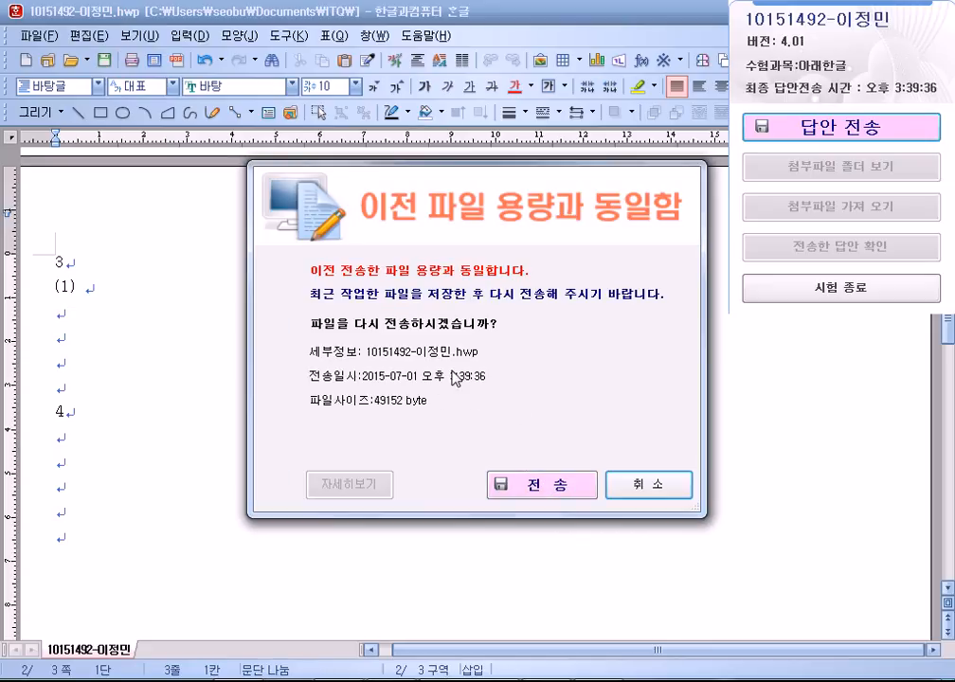
{"action": "left_click", "coordinate": [494, 493]}
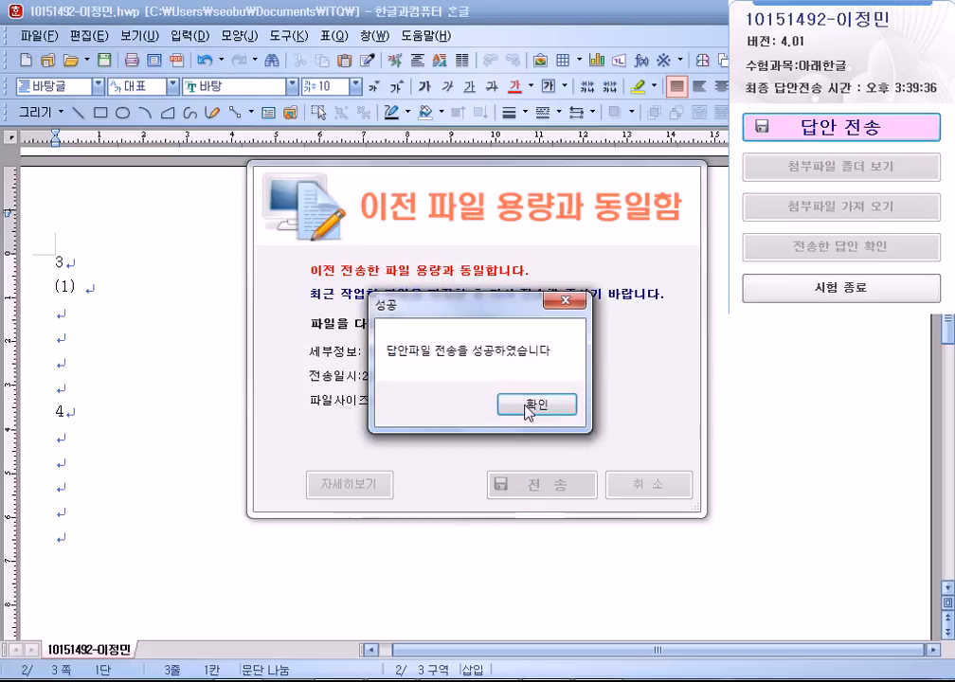
{"action": "left_click", "coordinate": [529, 407]}
{"action": "left_click", "coordinate": [616, 479]}
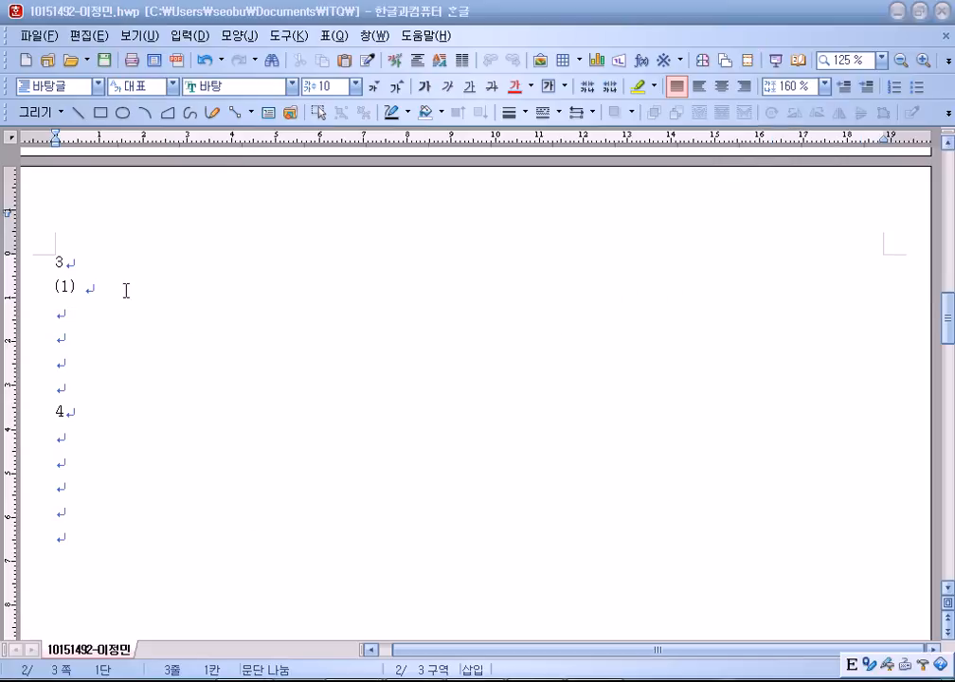
{"action": "left_click", "coordinate": [127, 287]}
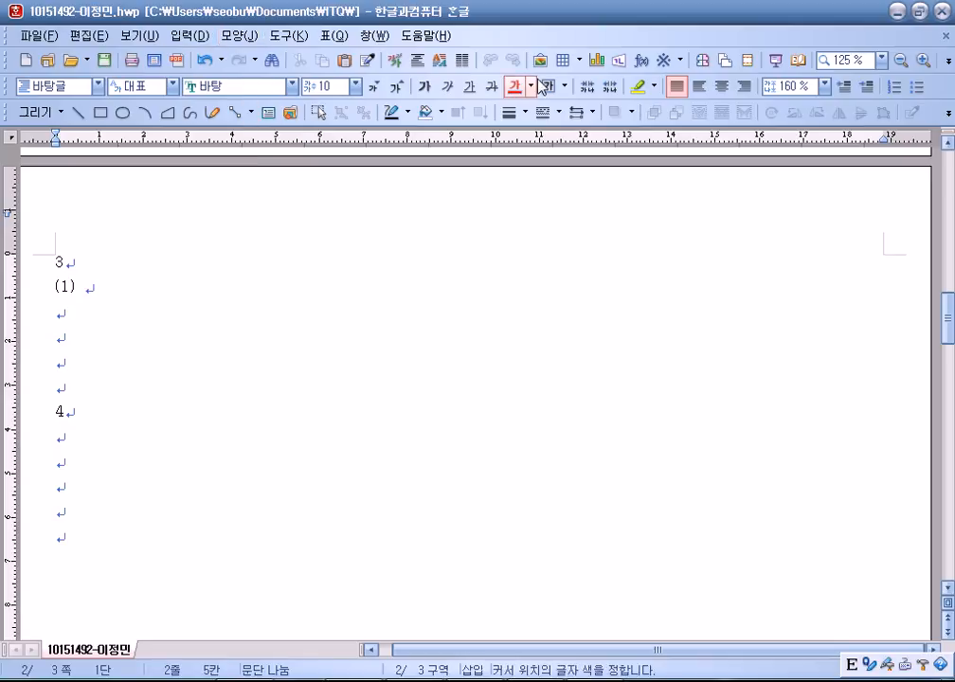
In the equation editor, build the fraction k_x over 2h.
{"action": "left_click", "coordinate": [641, 65]}
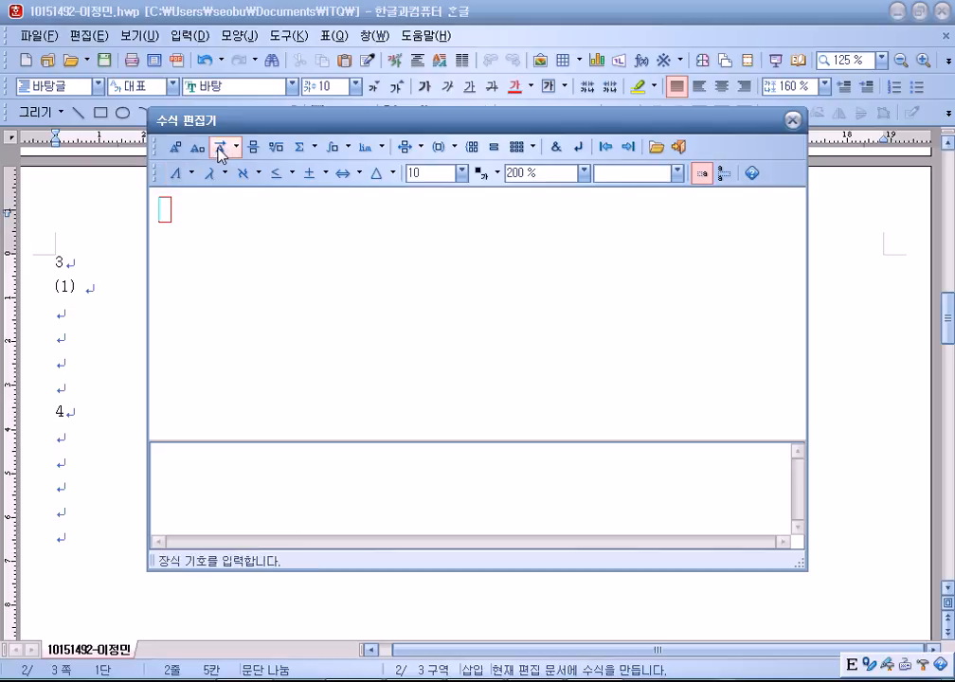
{"action": "left_click", "coordinate": [251, 148]}
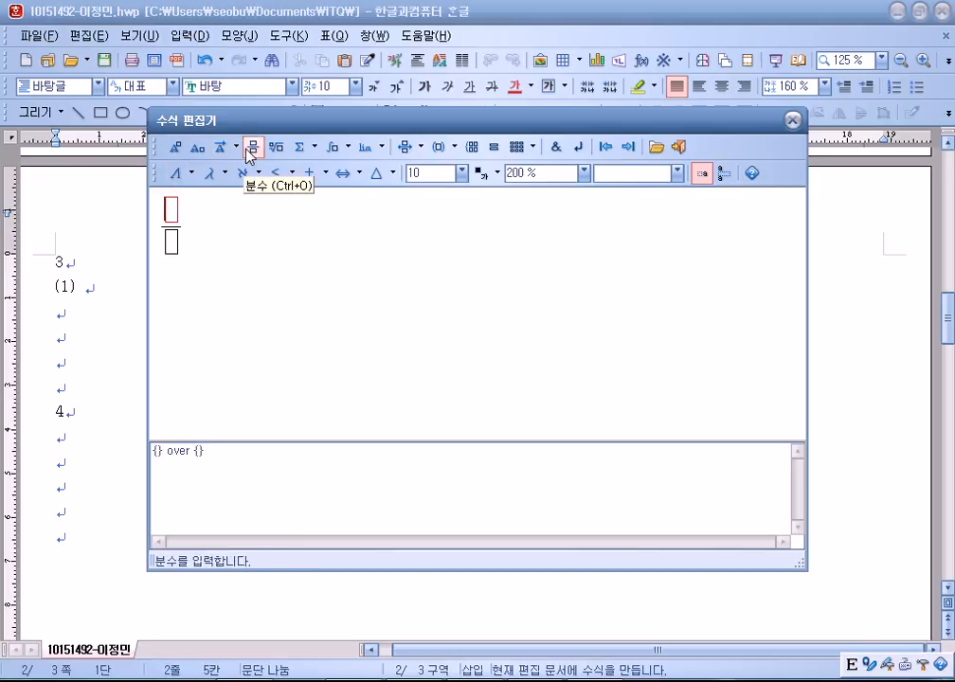
{"action": "type", "text": "k"}
{"action": "left_click", "coordinate": [170, 243]}
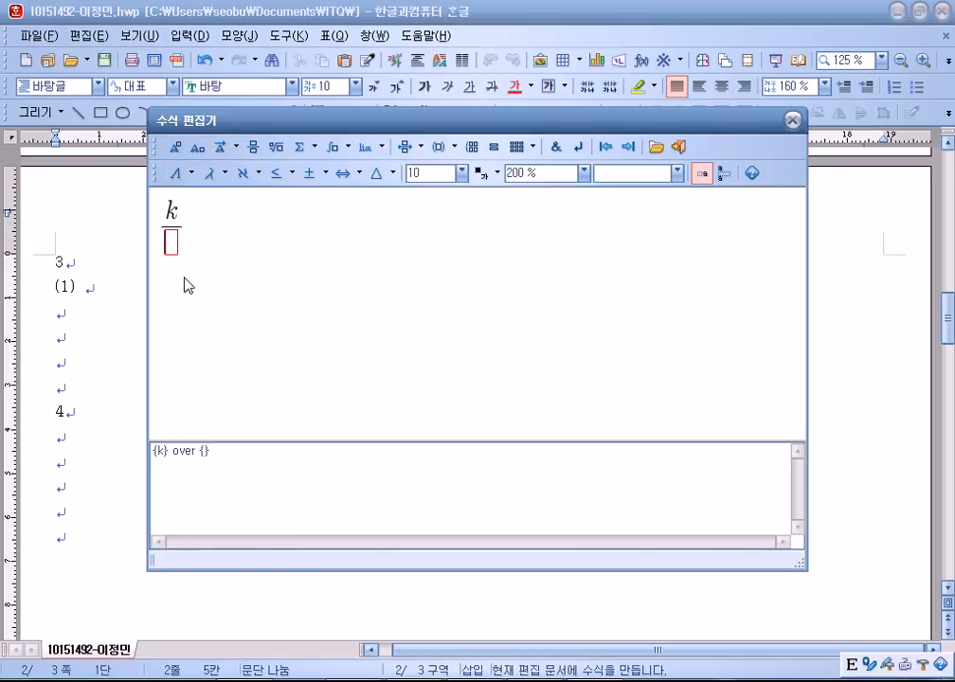
{"action": "type", "text": "1h"}
{"action": "left_click_drag", "start_coordinate": [194, 250], "coordinate": [169, 246]}
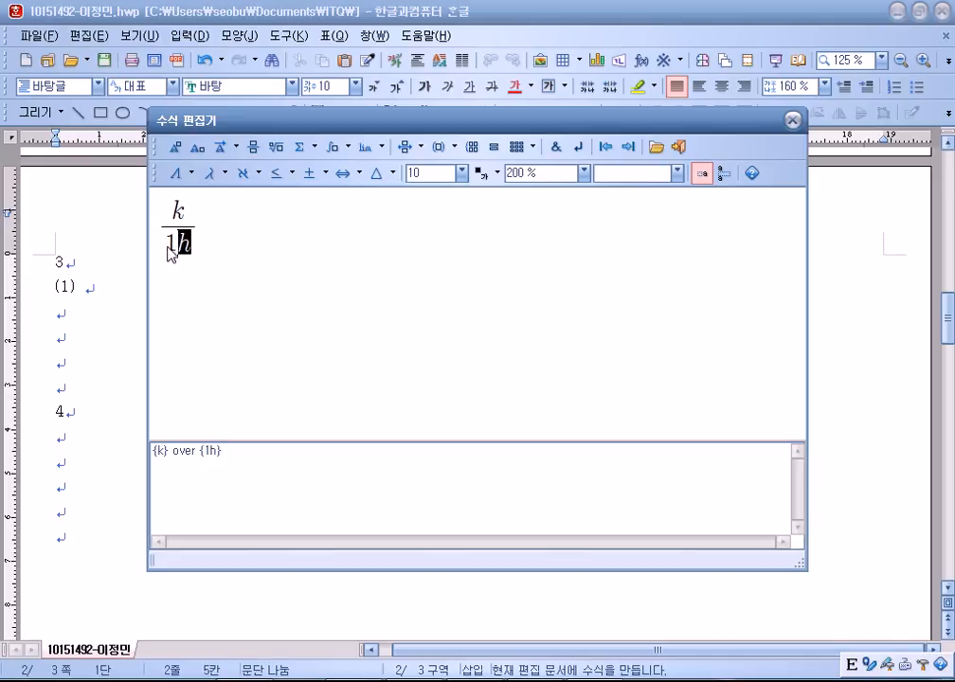
{"action": "left_click", "coordinate": [169, 247]}
{"action": "type", "text": "2"}
{"action": "key", "text": "Delete"}
{"action": "left_click", "coordinate": [185, 213]}
{"action": "left_click_drag", "start_coordinate": [186, 214], "coordinate": [174, 229]}
{"action": "left_click", "coordinate": [175, 245]}
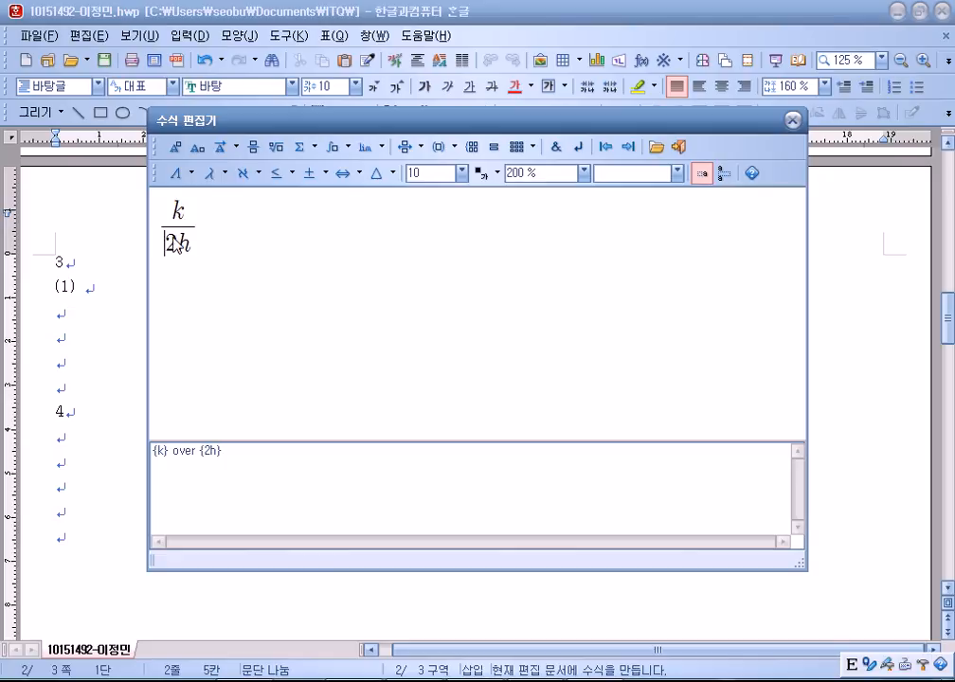
{"action": "left_click", "coordinate": [190, 216]}
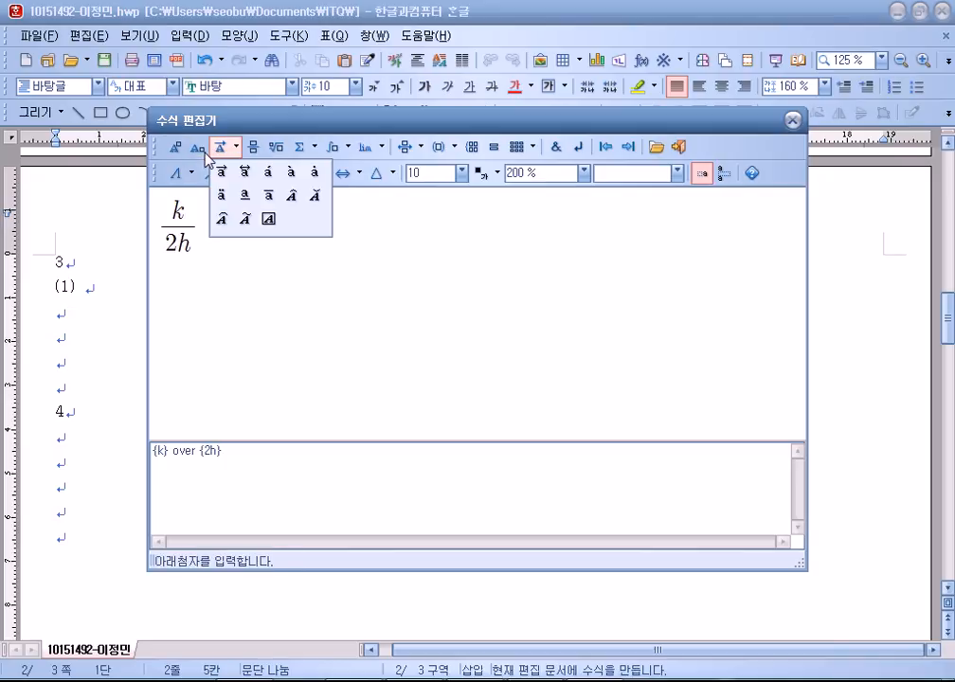
{"action": "type", "text": "x"}
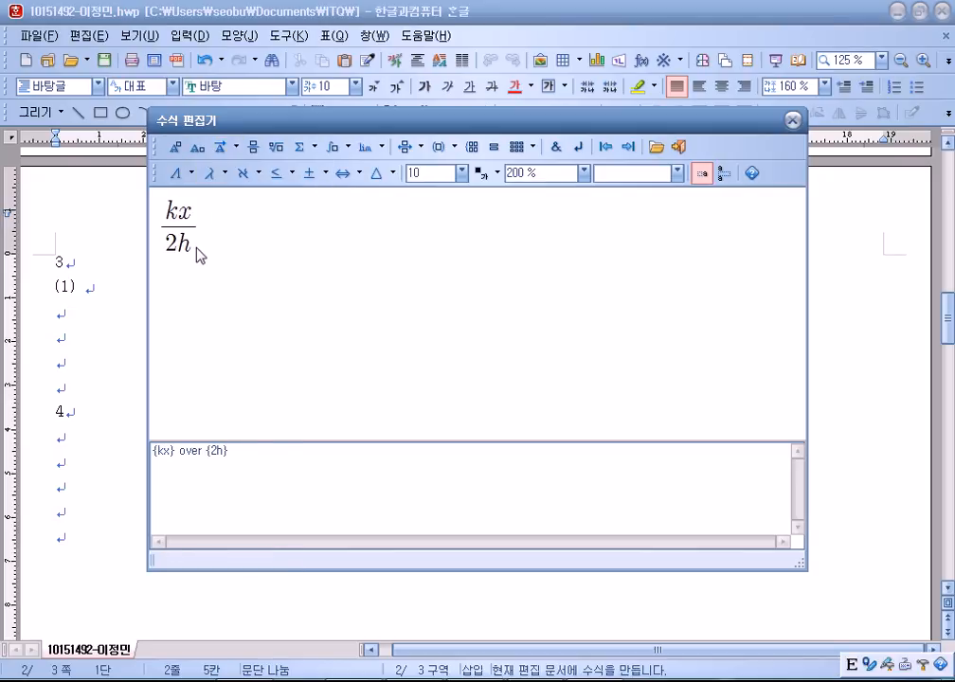
{"action": "left_click", "coordinate": [198, 152]}
{"action": "type", "text": "x"}
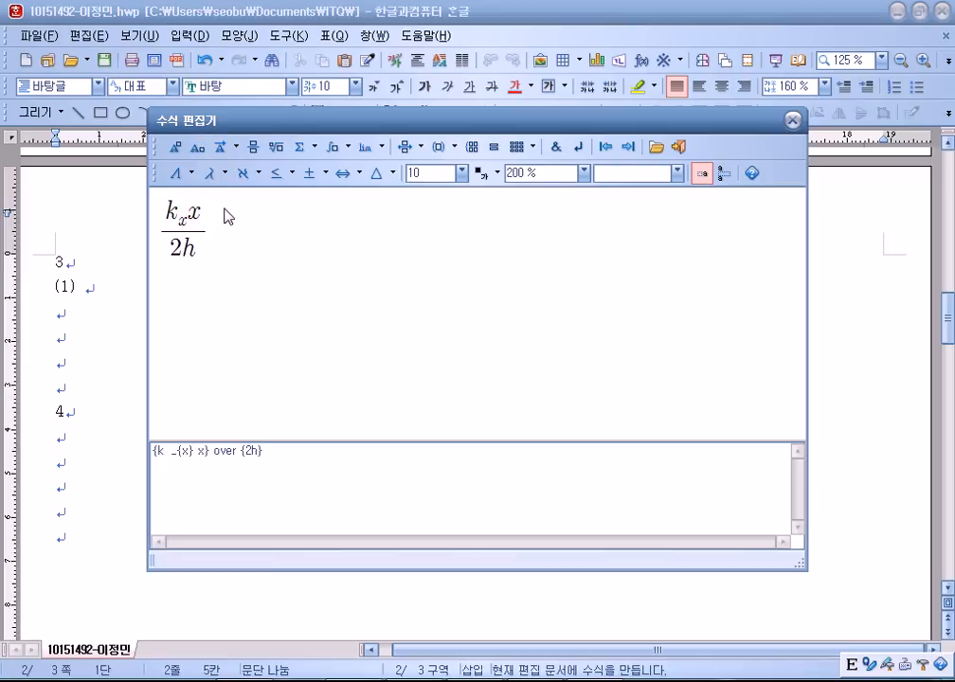
{"action": "key", "text": "Delete"}
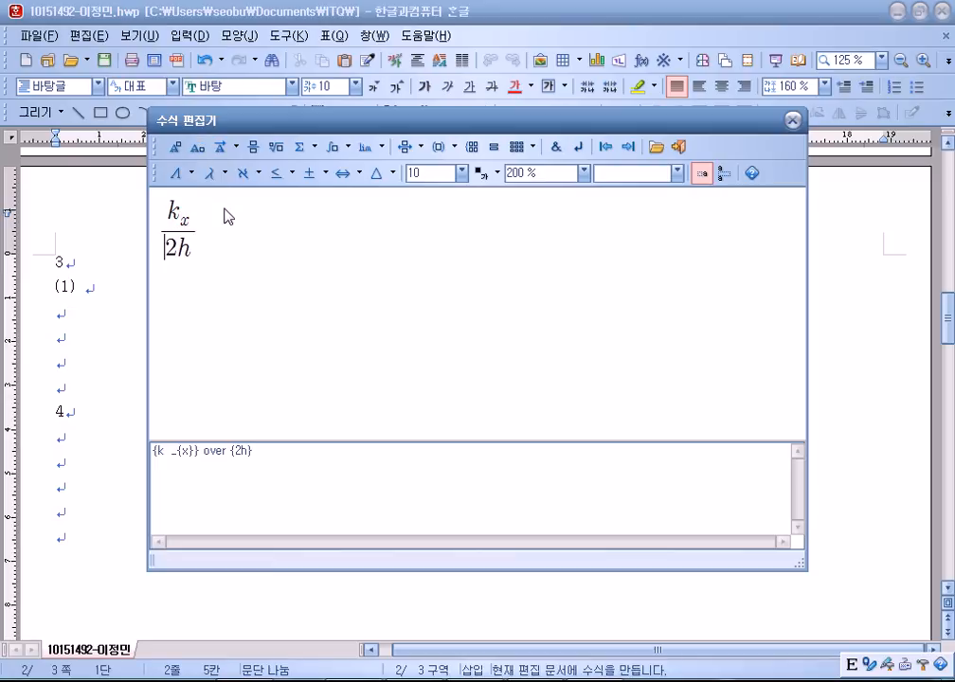
Append × (−2mk_x) = − after the fraction.
{"action": "key", "text": "Right"}
{"action": "type", "text": "x"}
{"action": "key", "text": "BackSpace"}
{"action": "type", "text": "x"}
{"action": "key", "text": "BackSpace"}
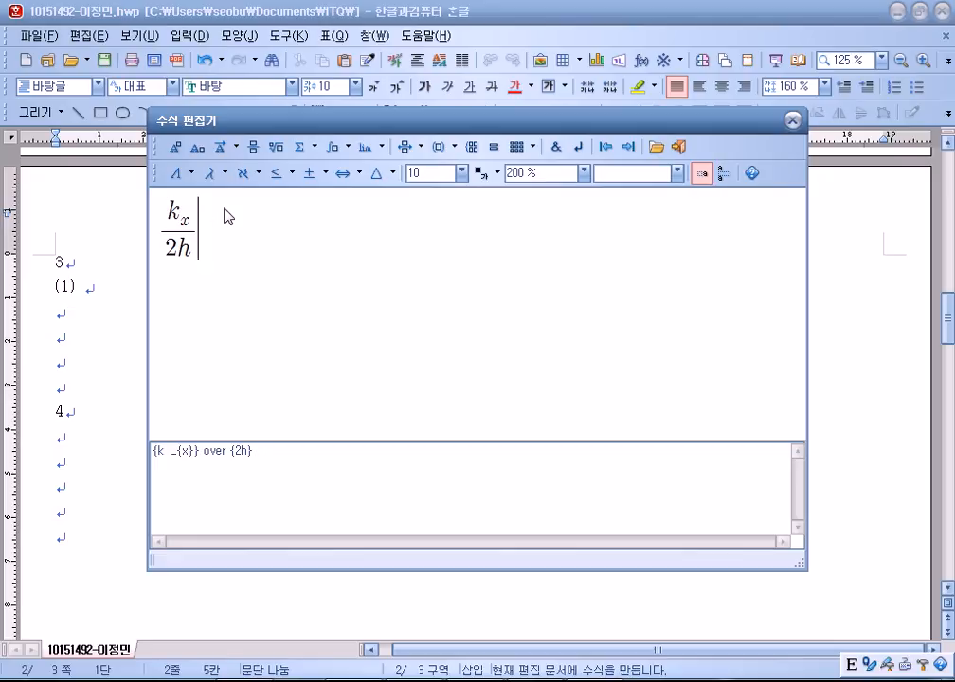
{"action": "left_click", "coordinate": [324, 174]}
{"action": "left_click", "coordinate": [355, 198]}
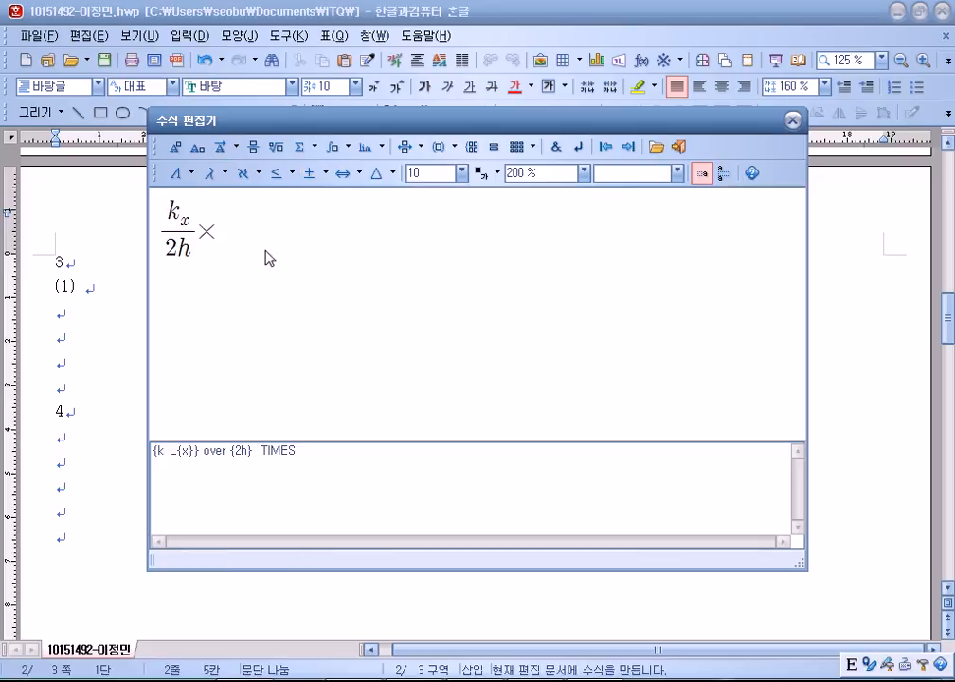
{"action": "type", "text": ")"}
{"action": "key", "text": "BackSpace"}
{"action": "type", "text": "(-2mk"}
{"action": "left_click", "coordinate": [197, 149]}
{"action": "type", "text": "x} )="}
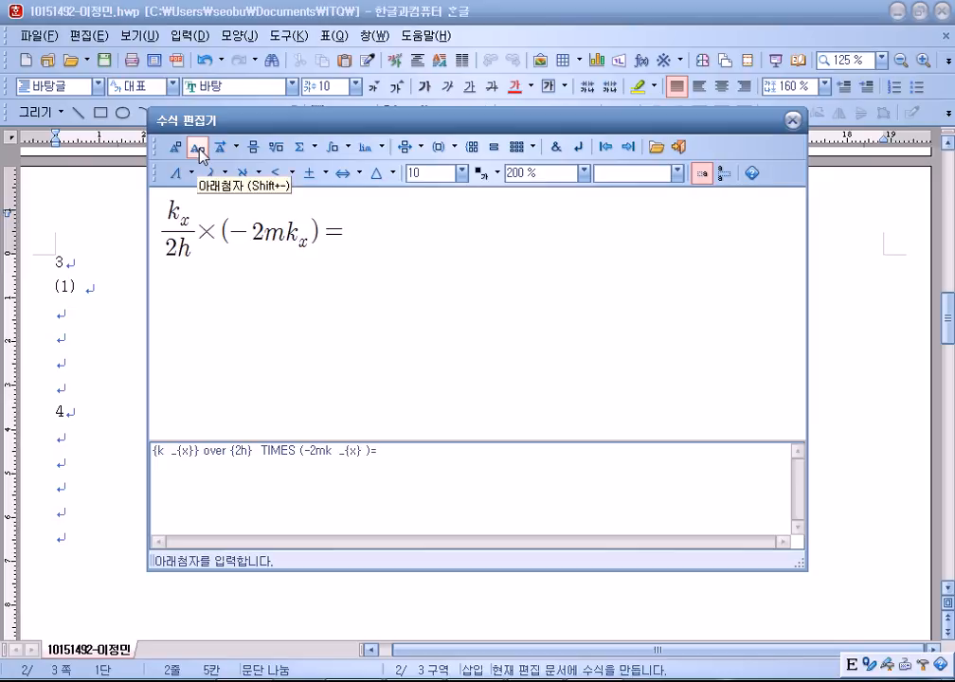
{"action": "type", "text": "-"}
Finish with the fraction mk²/h, insert the equation, and type the (2) label.
{"action": "left_click", "coordinate": [253, 148]}
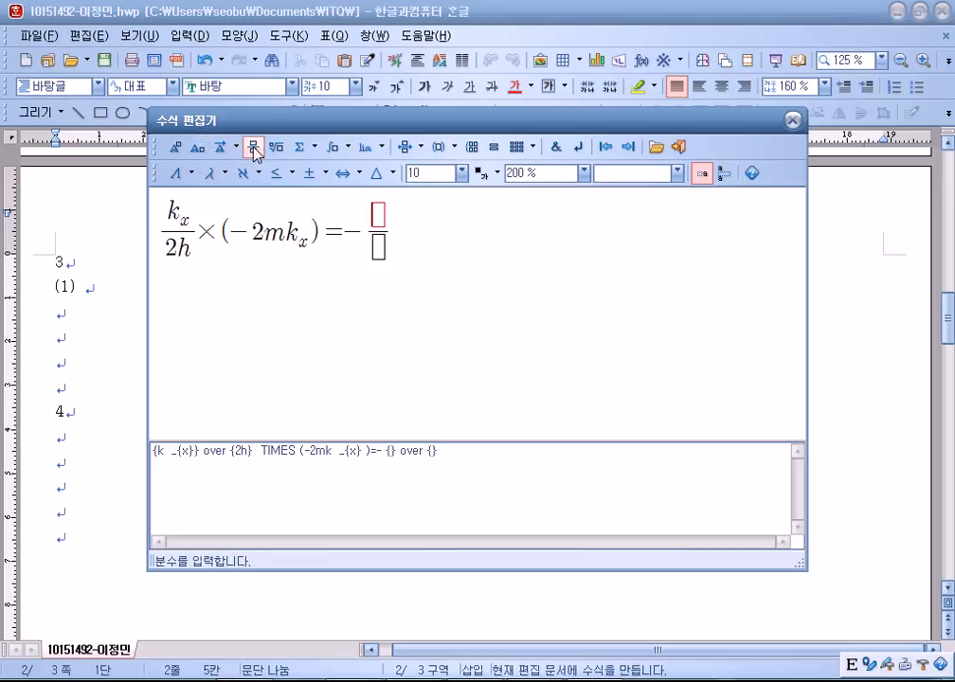
{"action": "type", "text": "mk"}
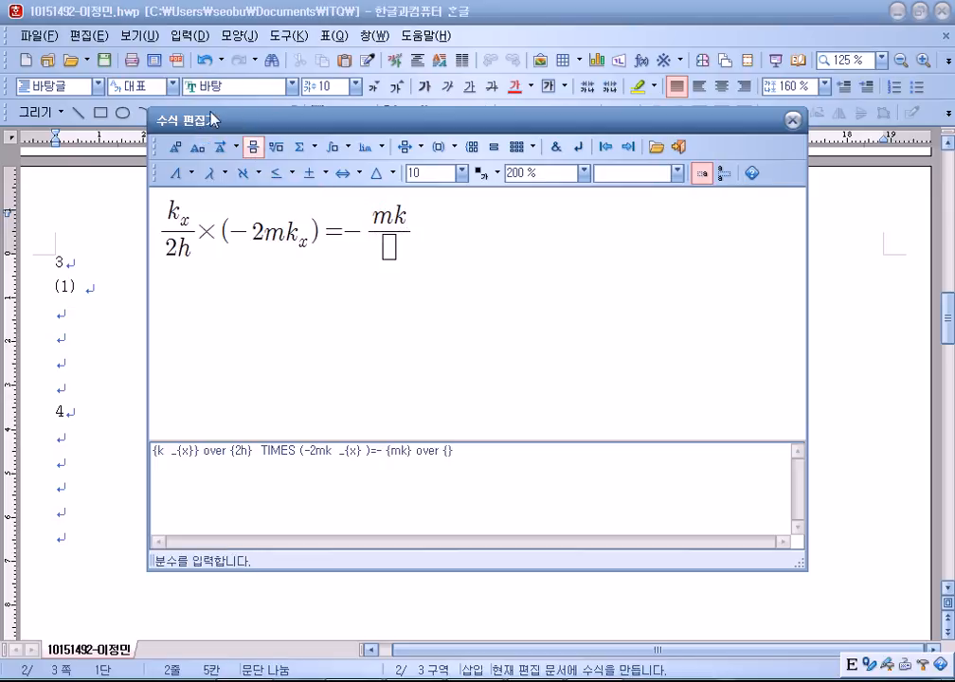
{"action": "left_click", "coordinate": [177, 147]}
{"action": "type", "text": "2"}
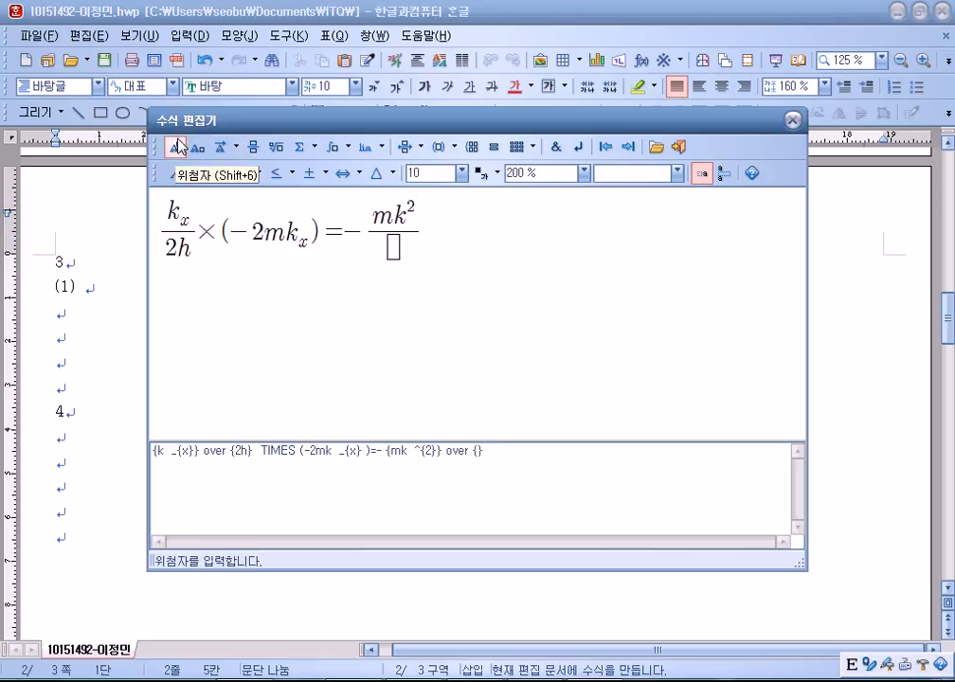
{"action": "key", "text": "Tab"}
{"action": "type", "text": "h"}
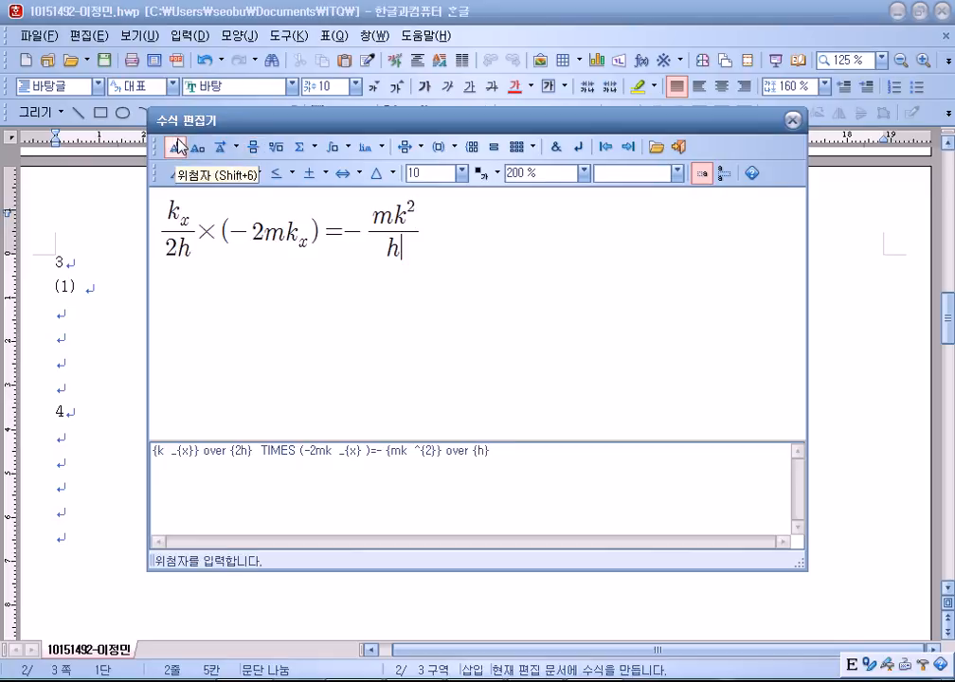
{"action": "left_click", "coordinate": [679, 147]}
{"action": "type", "text": "(2)"}
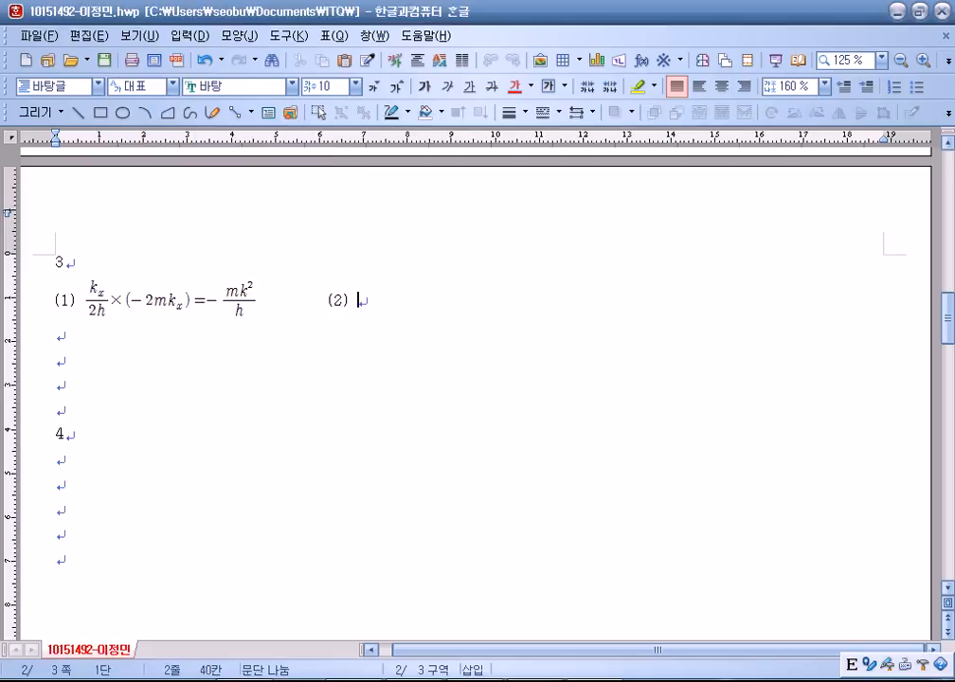
Start equation (2) with the integral from a to b of xf(x)dx =.
{"action": "key", "text": "ctrl+n"}
{"action": "key", "text": "m"}
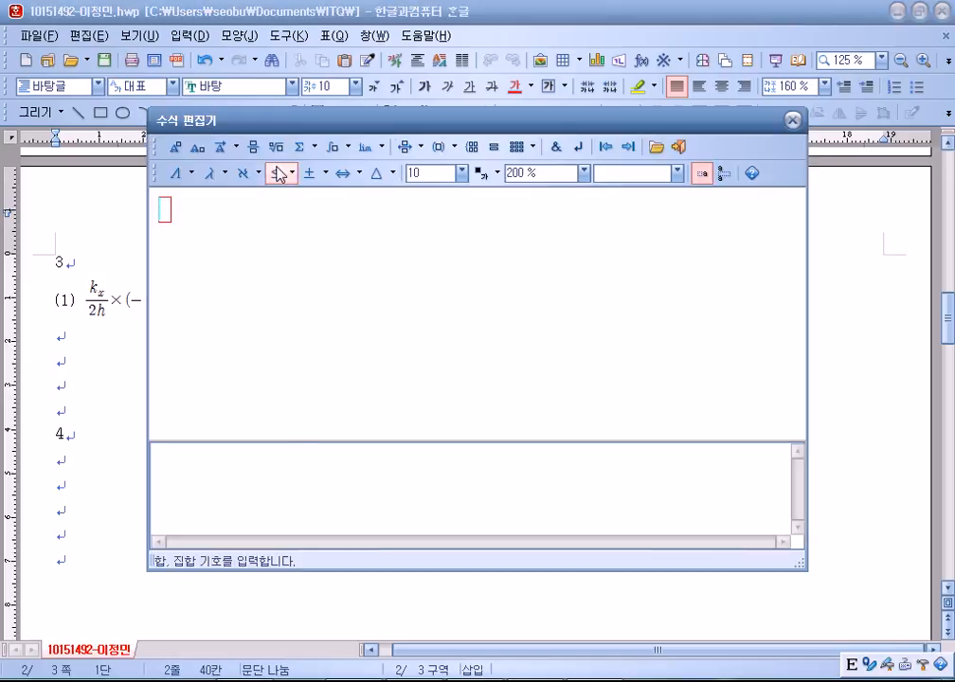
{"action": "left_click", "coordinate": [344, 147]}
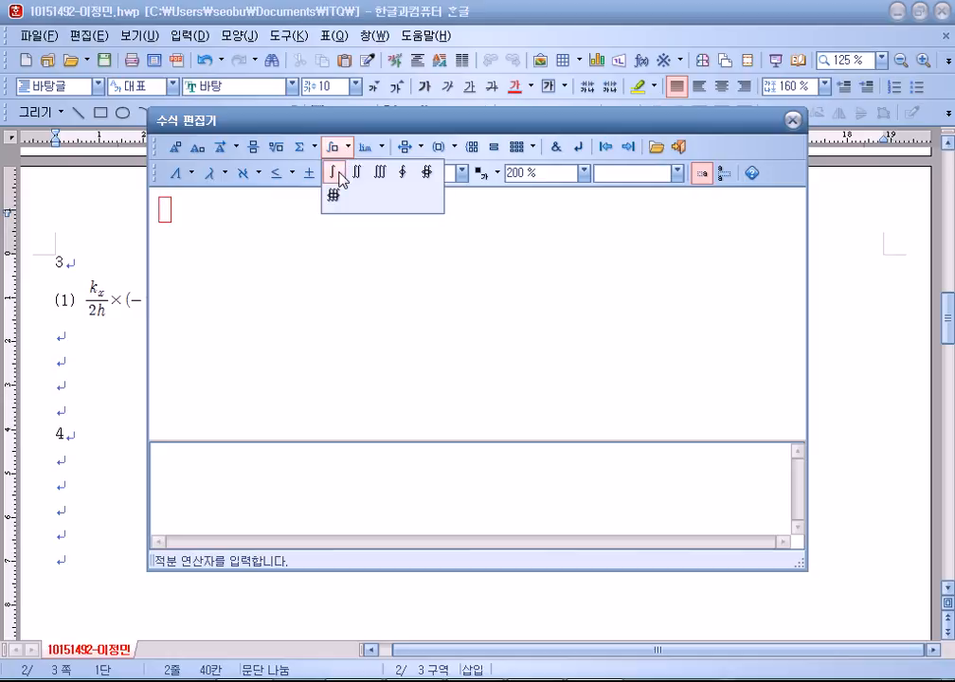
{"action": "left_click", "coordinate": [334, 172]}
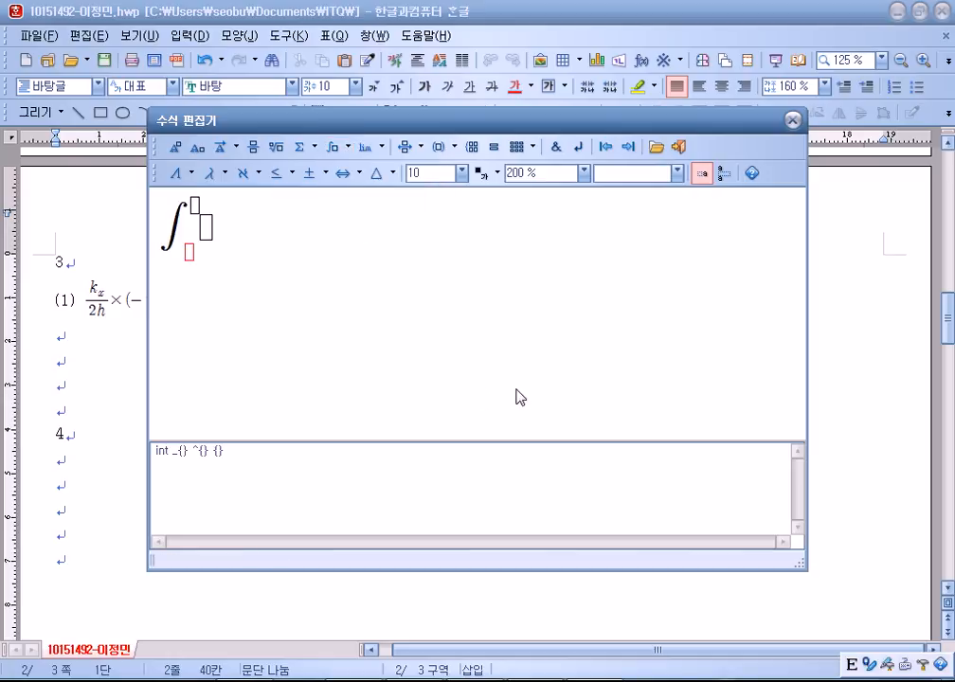
{"action": "type", "text": "z"}
{"action": "key", "text": "Tab"}
{"action": "type", "text": "b"}
{"action": "type", "text": "z"}
{"action": "key", "text": "Delete"}
{"action": "key", "text": "Delete"}
{"action": "type", "text": "a} ^{b} {"}
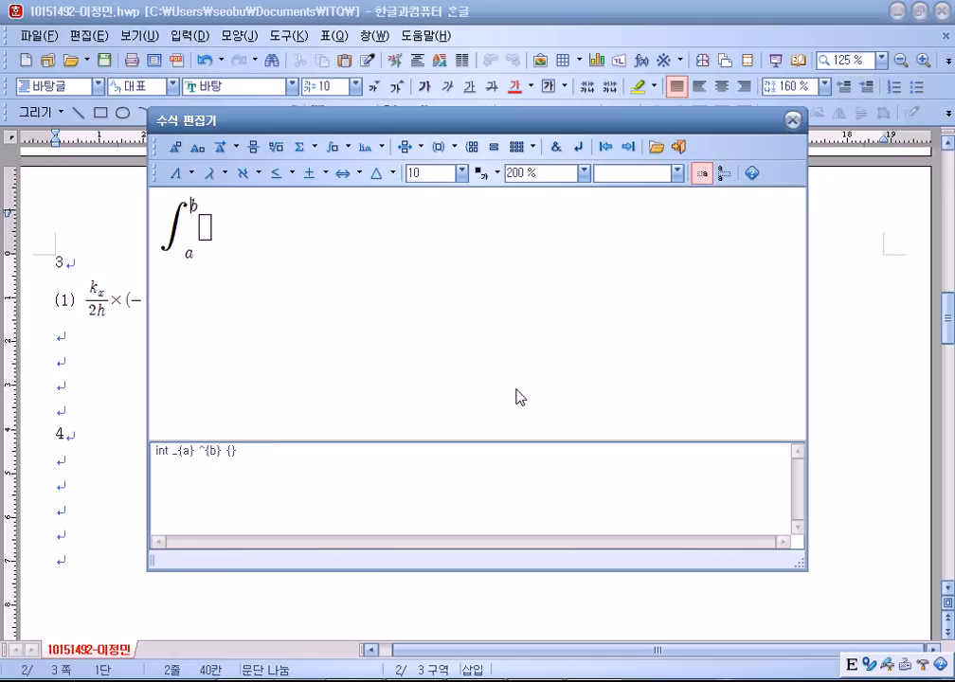
{"action": "type", "text": "xf("}
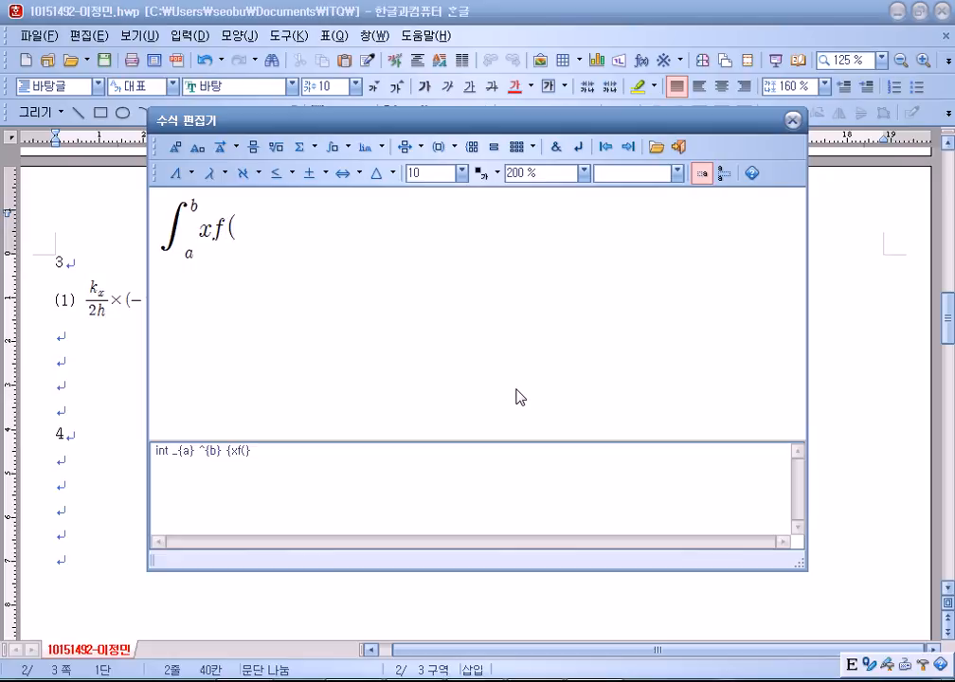
{"action": "type", "text": "x)dx="}
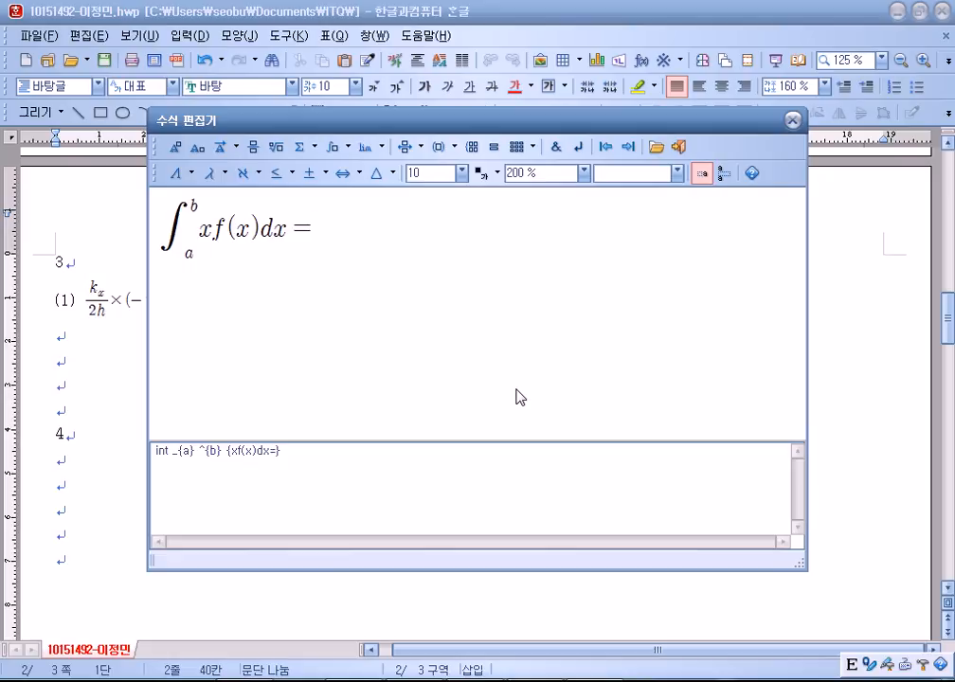
Continue with the fraction 1/(b−a) and a second integral from a to b of xdx =.
{"action": "left_click", "coordinate": [253, 147]}
{"action": "type", "text": "1"}
{"action": "key", "text": "Tab"}
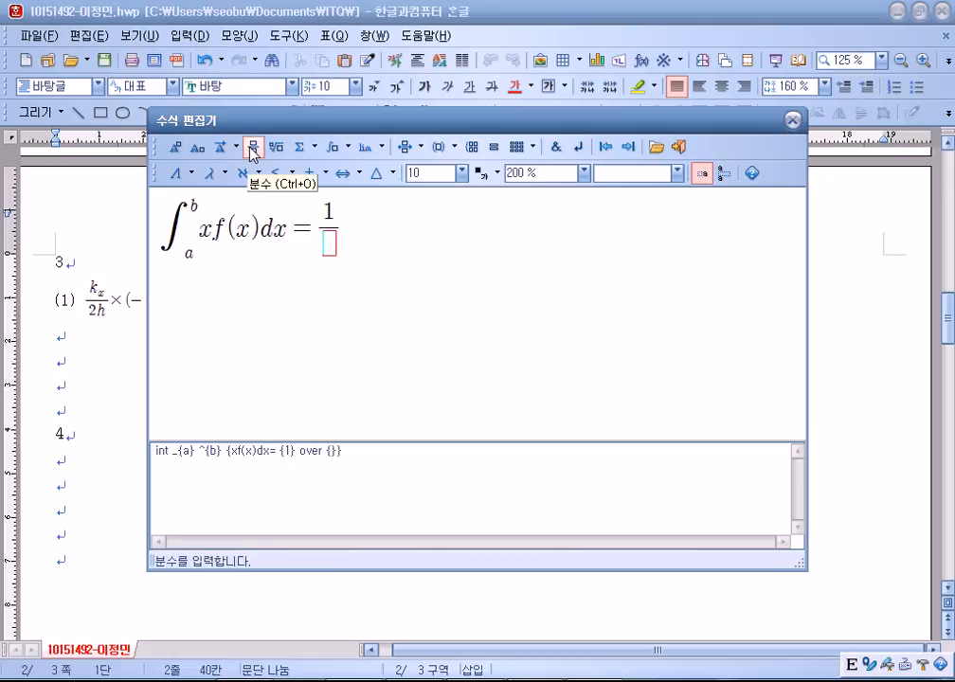
{"action": "type", "text": "b-a"}
{"action": "key", "text": "Tab"}
{"action": "left_click", "coordinate": [336, 147]}
{"action": "left_click", "coordinate": [335, 171]}
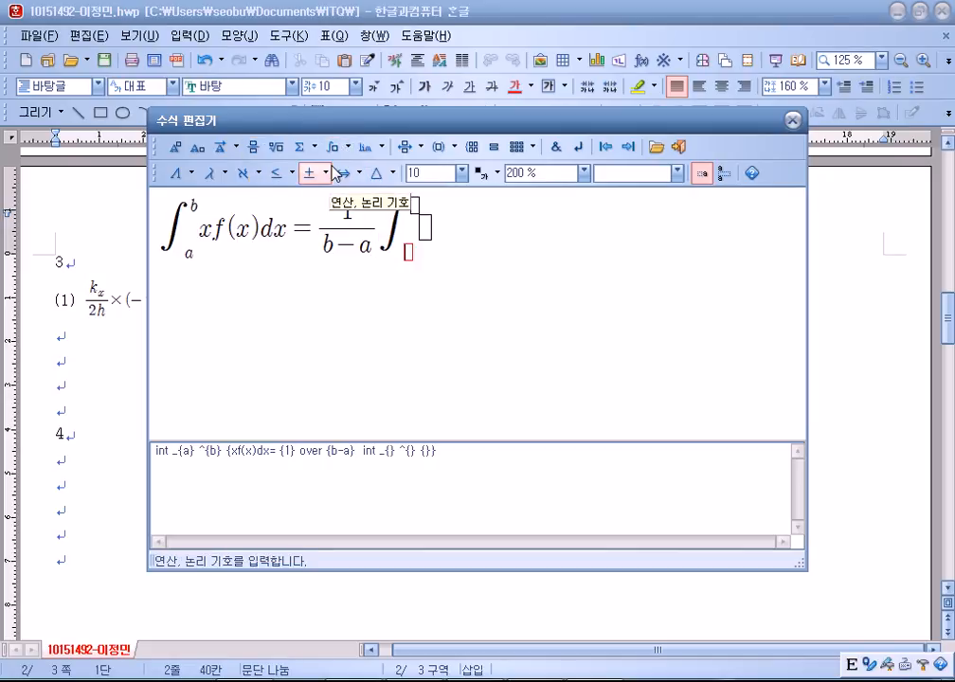
{"action": "type", "text": "a"}
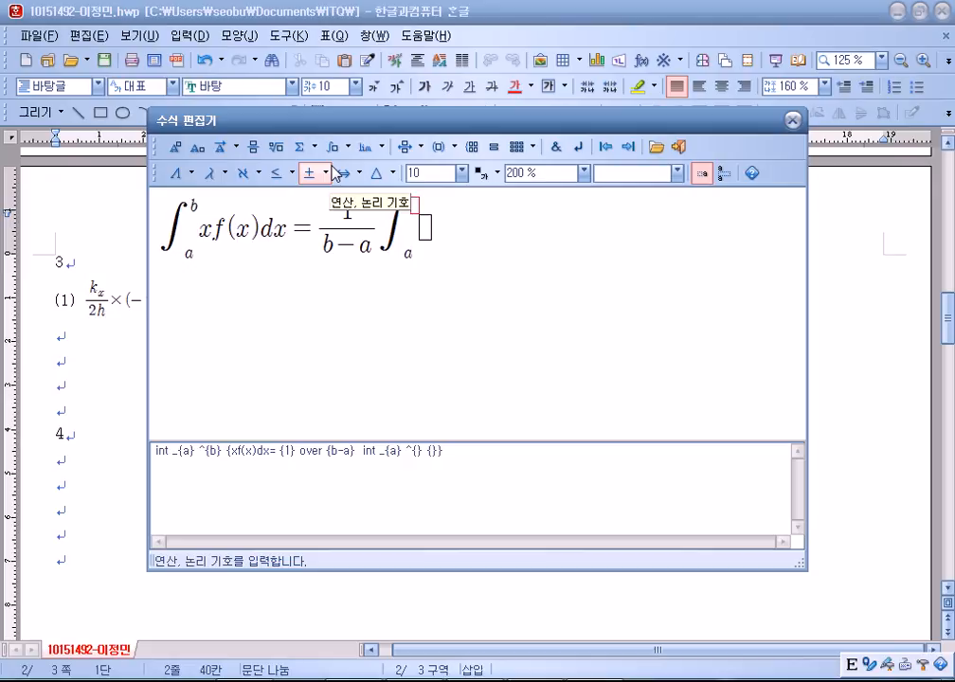
{"action": "type", "text": "b"}
{"action": "type", "text": "xdxc"}
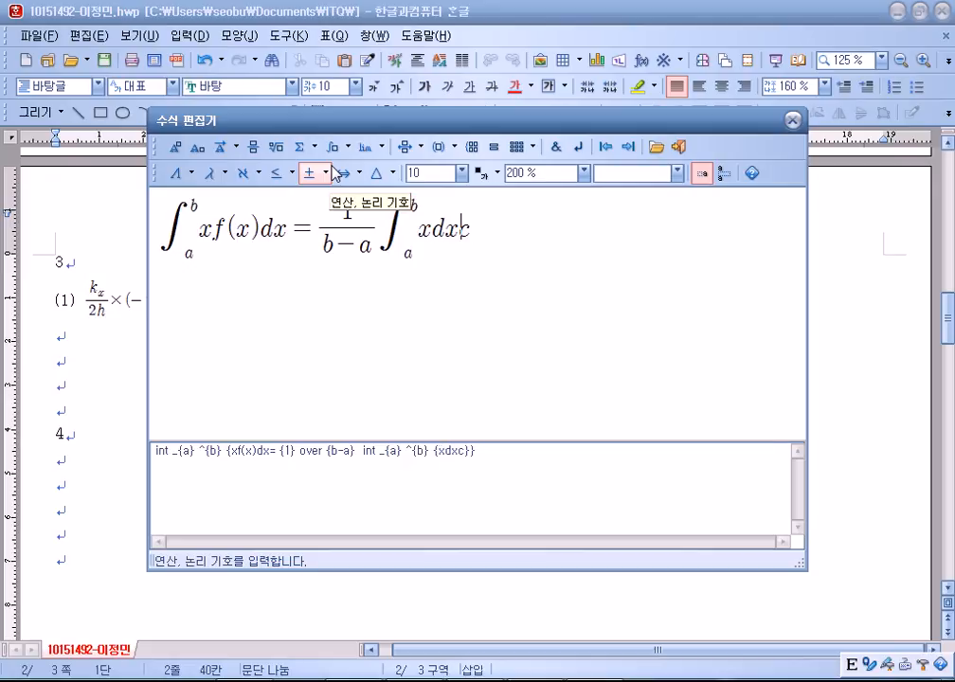
{"action": "type", "text": "="}
End with the fraction (a+b)/2 and place equation (2) into the document.
{"action": "left_click", "coordinate": [252, 148]}
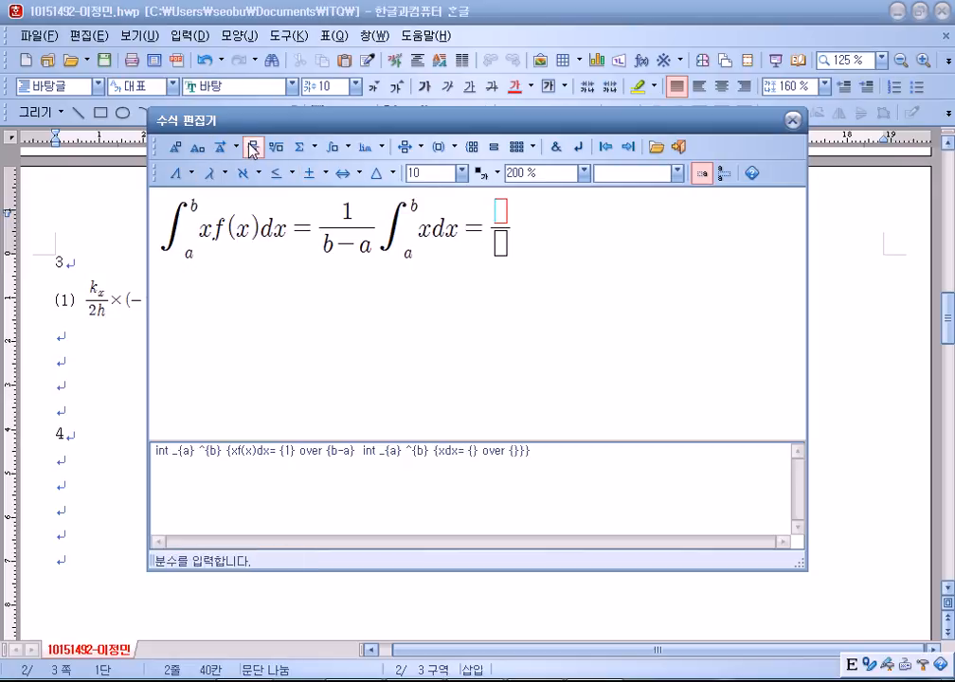
{"action": "type", "text": "a+b"}
{"action": "key", "text": "Tab"}
{"action": "type", "text": "2"}
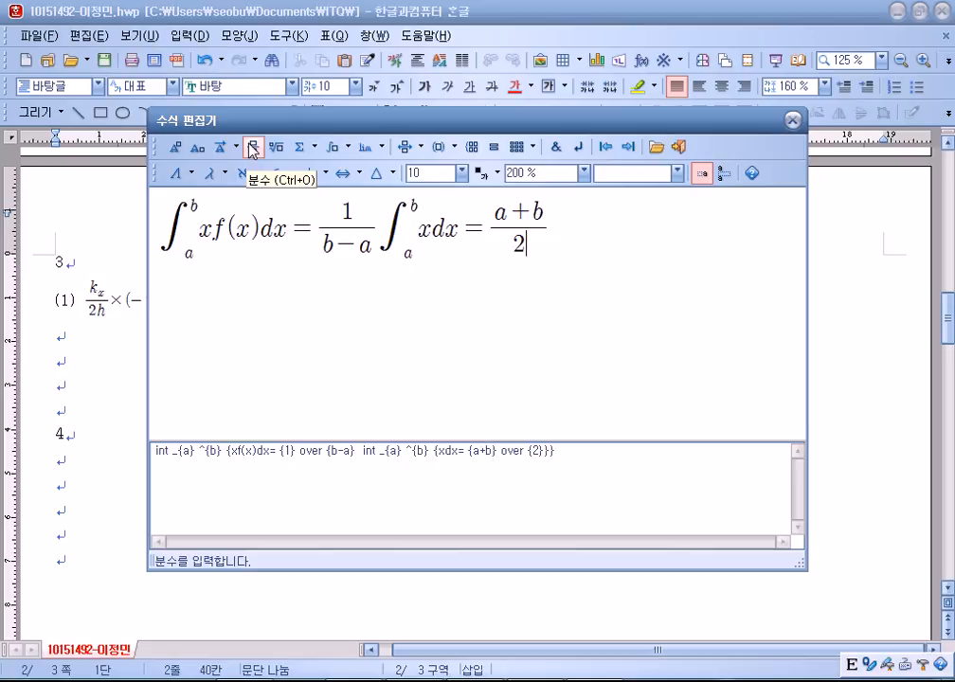
{"action": "left_click", "coordinate": [677, 147]}
{"action": "left_click", "coordinate": [90, 451]}
{"action": "scroll", "coordinate": [240, 435], "scroll_direction": "down", "scroll_amount": 1}
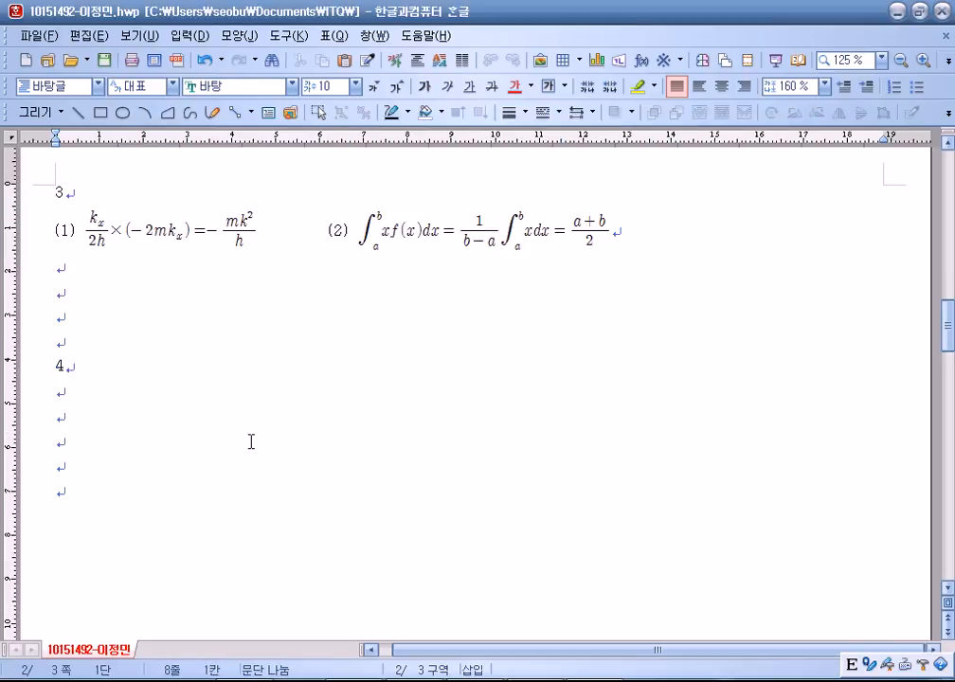
Save the ITQ answer file with Alt+S.
{"action": "scroll", "coordinate": [255, 443], "scroll_direction": "down", "scroll_amount": 2}
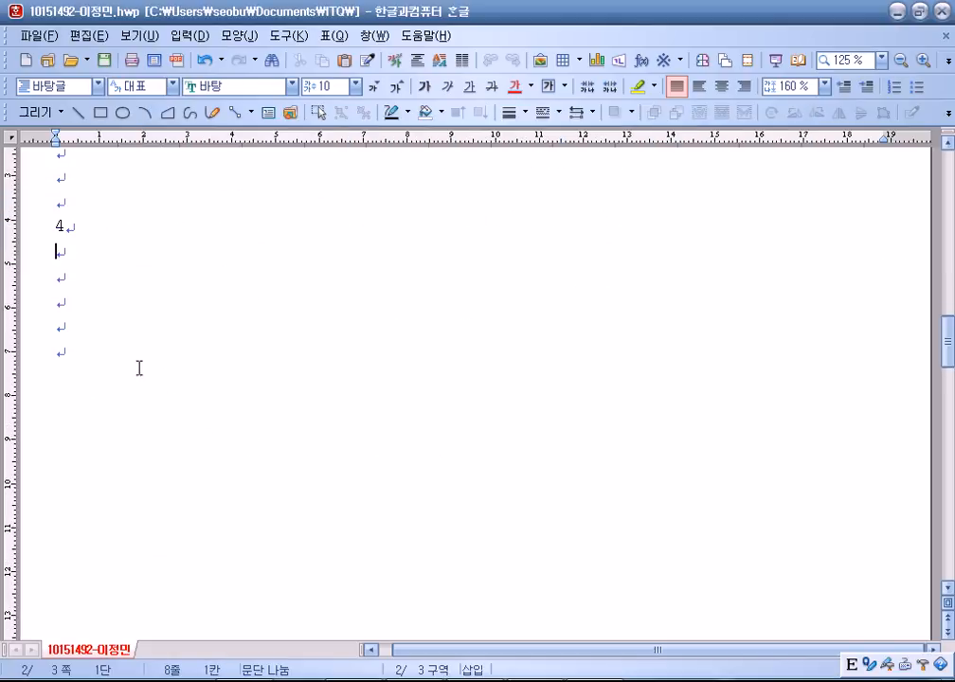
{"action": "key", "text": "alt+s"}
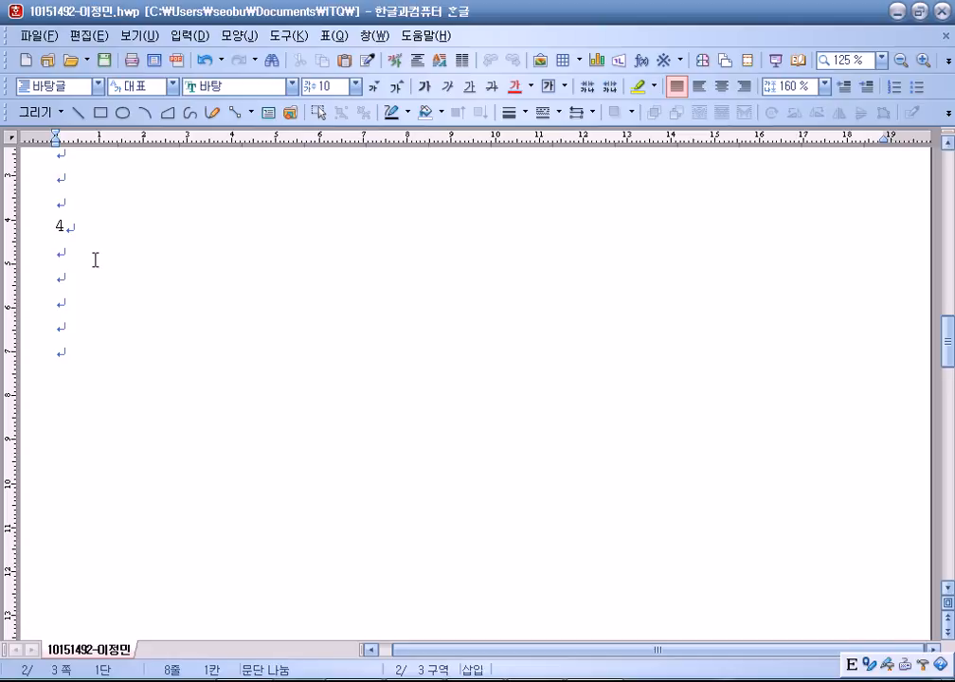
Draw a large rectangle and position it below the line numbered 4.
{"action": "left_click", "coordinate": [101, 112]}
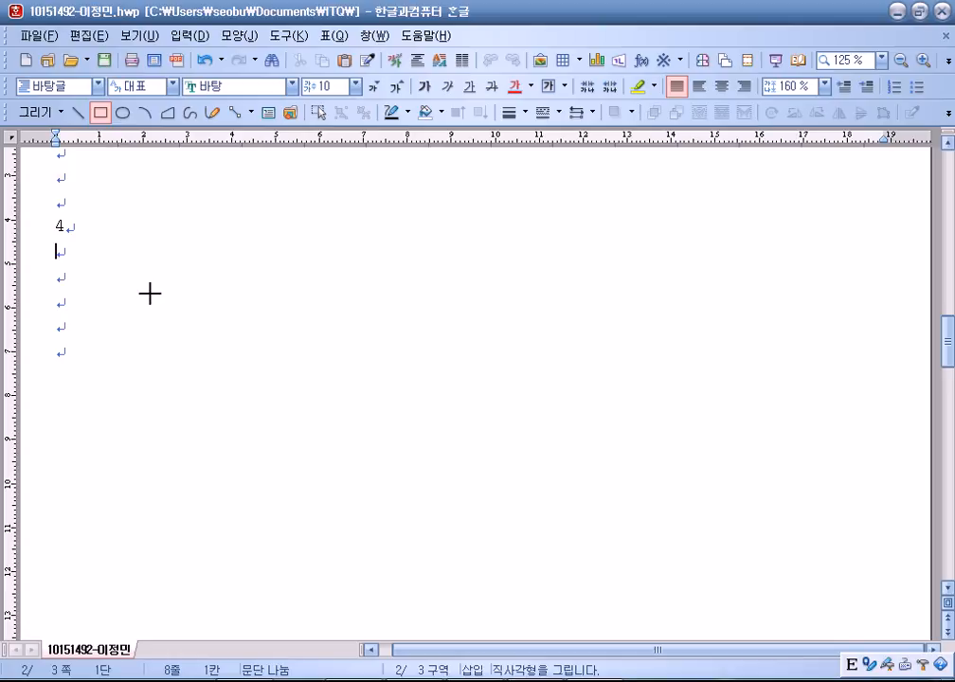
{"action": "left_click_drag", "start_coordinate": [98, 276], "coordinate": [447, 586]}
{"action": "left_click_drag", "start_coordinate": [246, 512], "coordinate": [371, 506]}
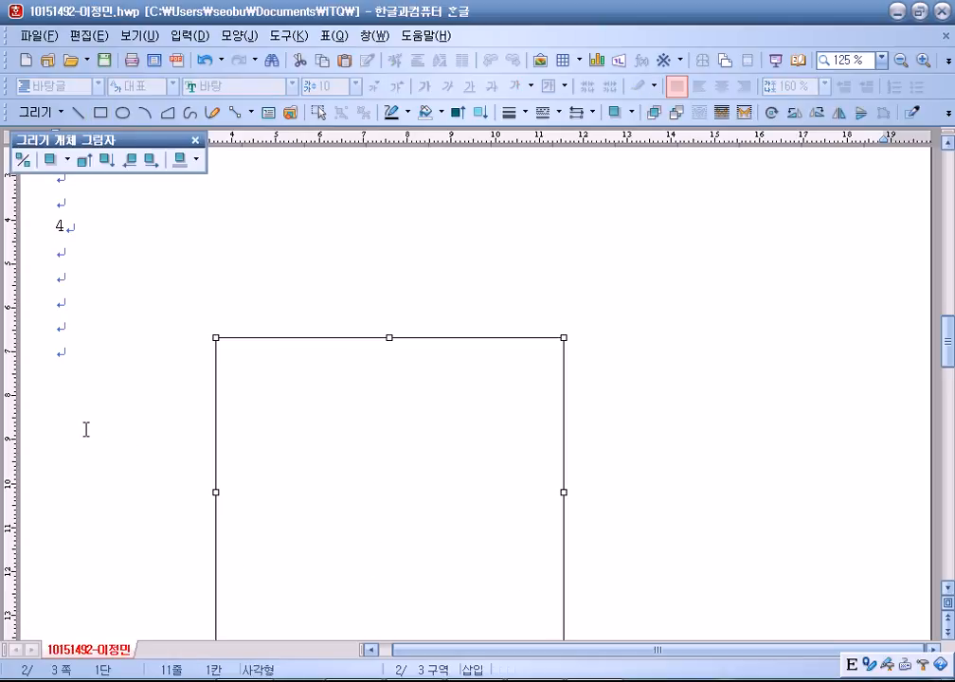
{"action": "left_click", "coordinate": [41, 364]}
{"action": "left_click", "coordinate": [317, 421]}
{"action": "left_click_drag", "start_coordinate": [388, 469], "coordinate": [380, 344]}
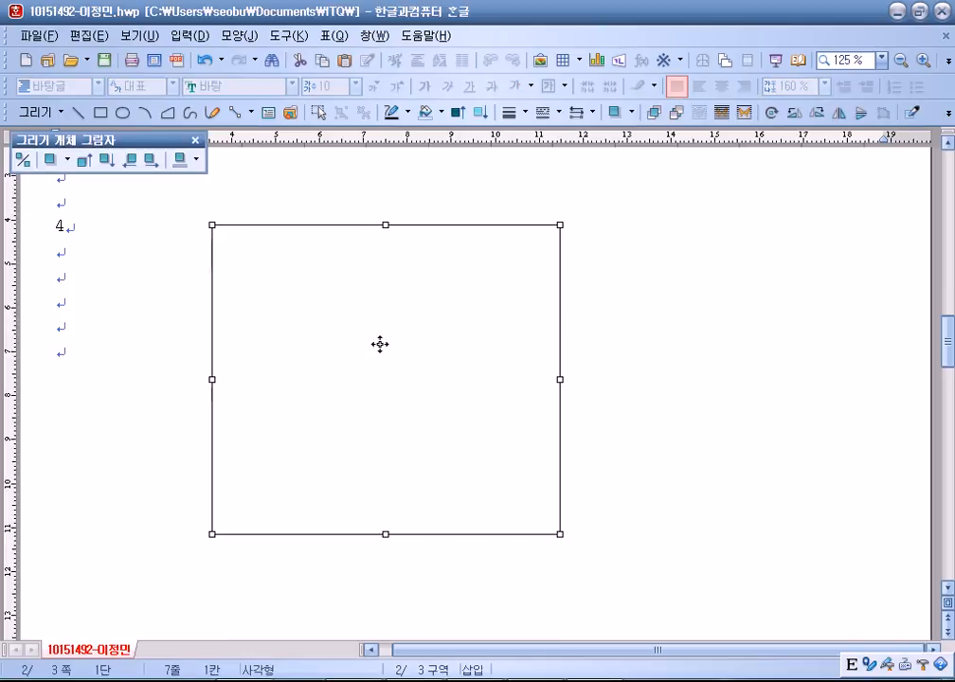
{"action": "left_click", "coordinate": [36, 235]}
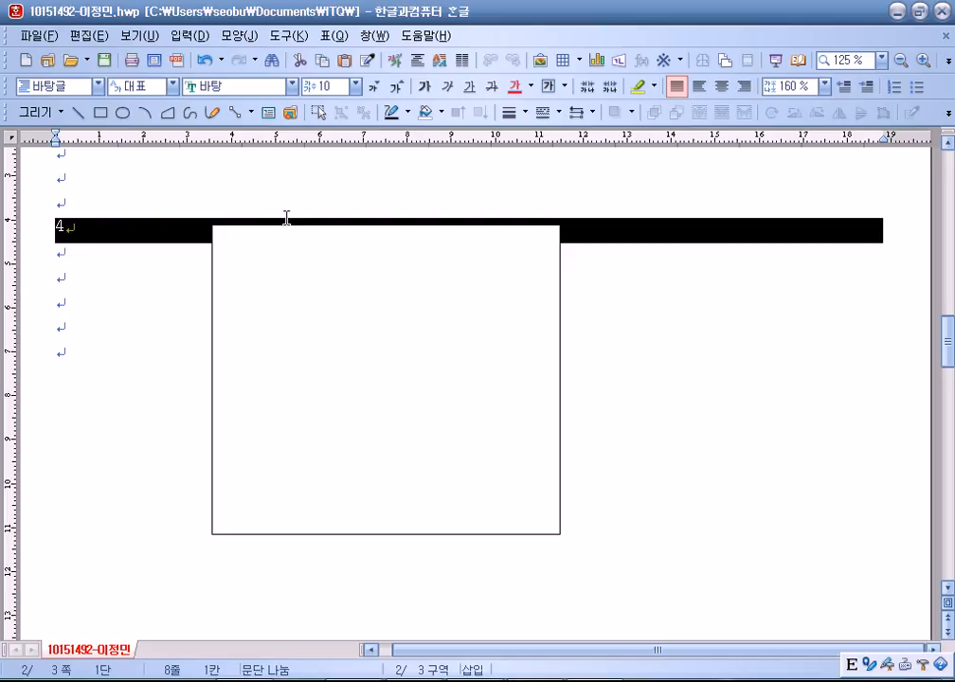
{"action": "left_click_drag", "start_coordinate": [370, 335], "coordinate": [366, 463]}
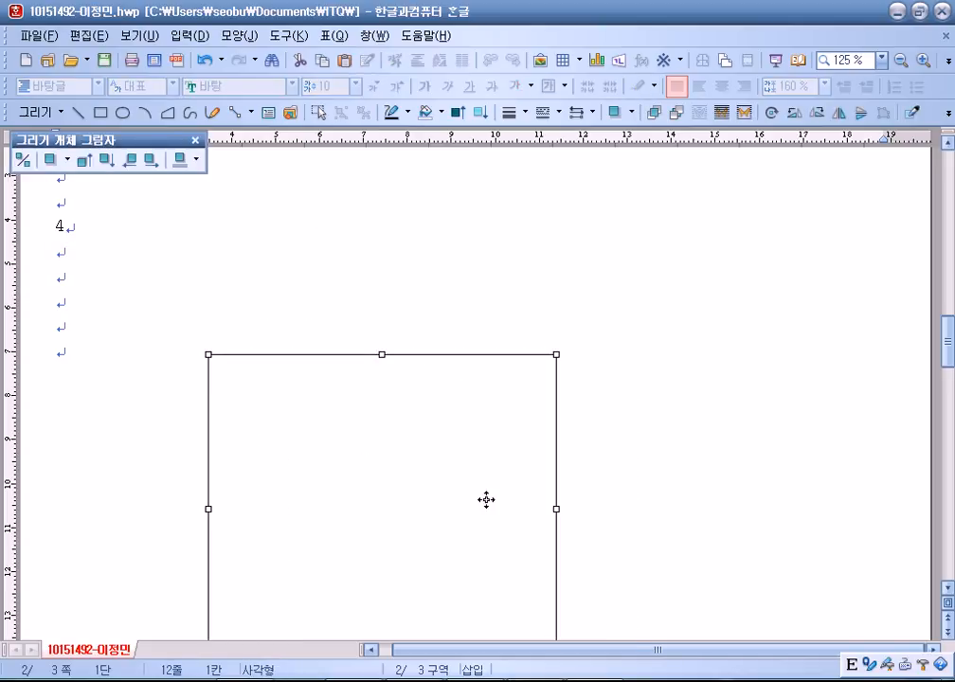
{"action": "scroll", "coordinate": [373, 313], "scroll_direction": "down", "scroll_amount": 5}
{"action": "scroll", "coordinate": [389, 374], "scroll_direction": "up", "scroll_amount": 4}
Size the rectangle to a locked 130 × 140 mm with a light grey fill.
{"action": "double_click", "coordinate": [366, 390]}
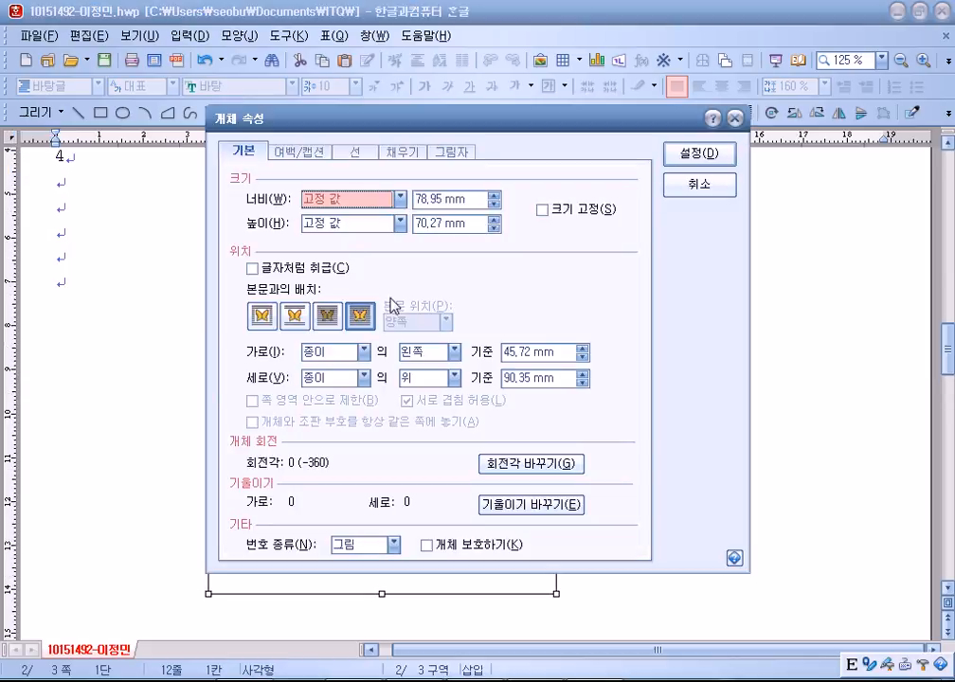
{"action": "key", "text": "Tab"}
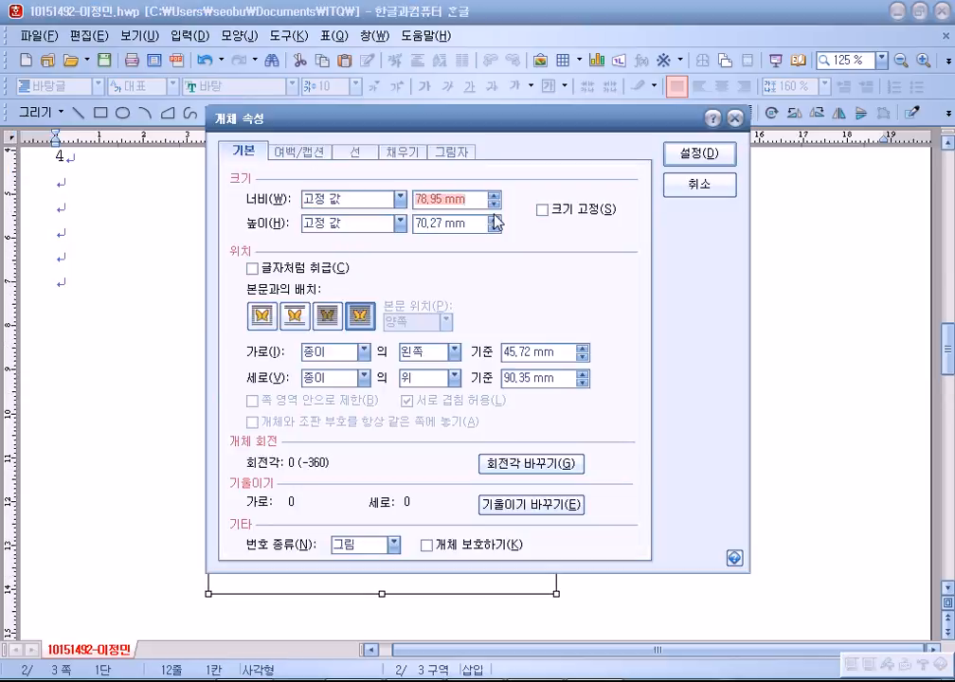
{"action": "type", "text": "130"}
{"action": "key", "text": "Tab"}
{"action": "type", "text": "140"}
{"action": "key", "text": "alt+s"}
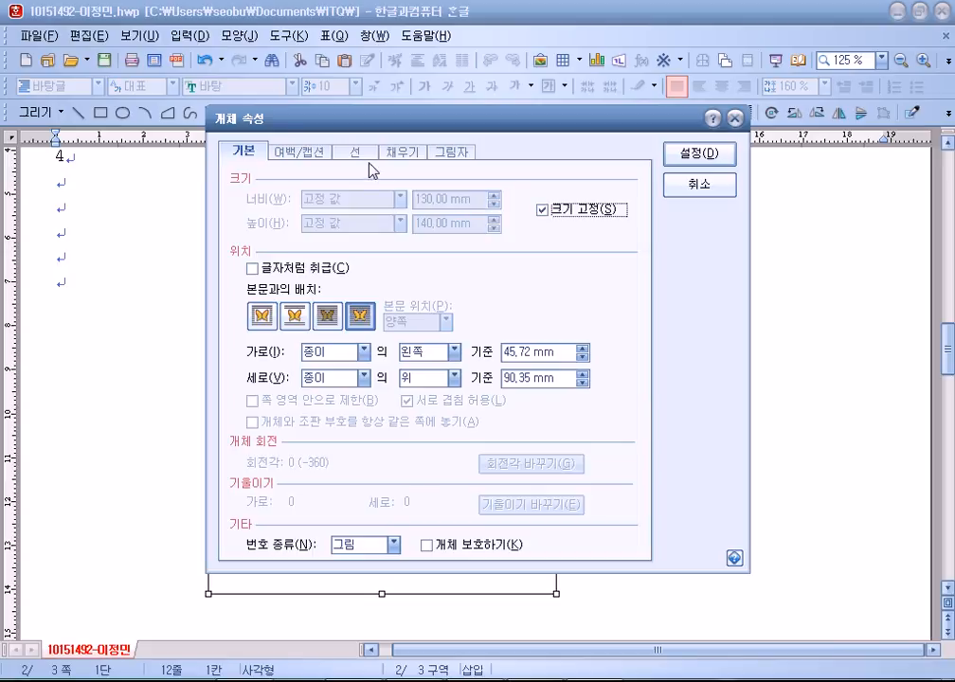
{"action": "left_click", "coordinate": [403, 153]}
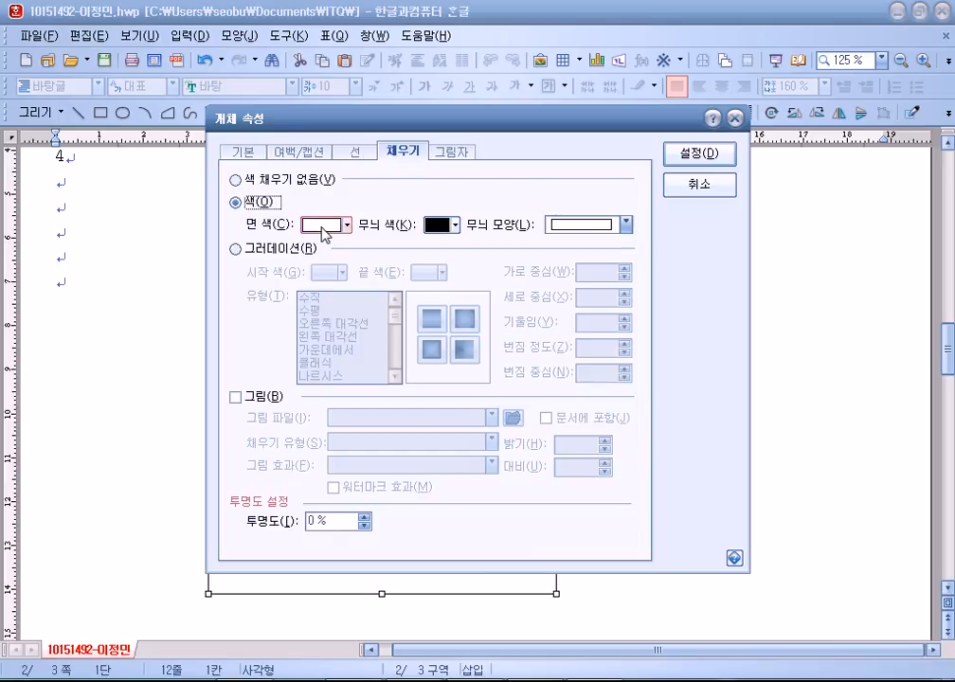
{"action": "left_click", "coordinate": [327, 226]}
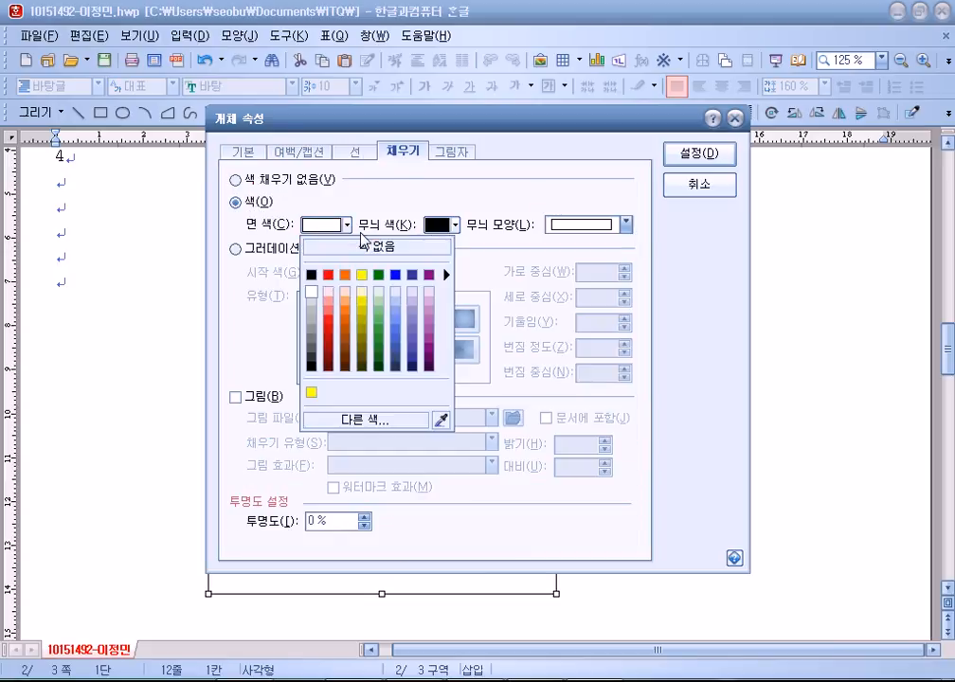
{"action": "left_click", "coordinate": [312, 308]}
{"action": "left_click", "coordinate": [706, 153]}
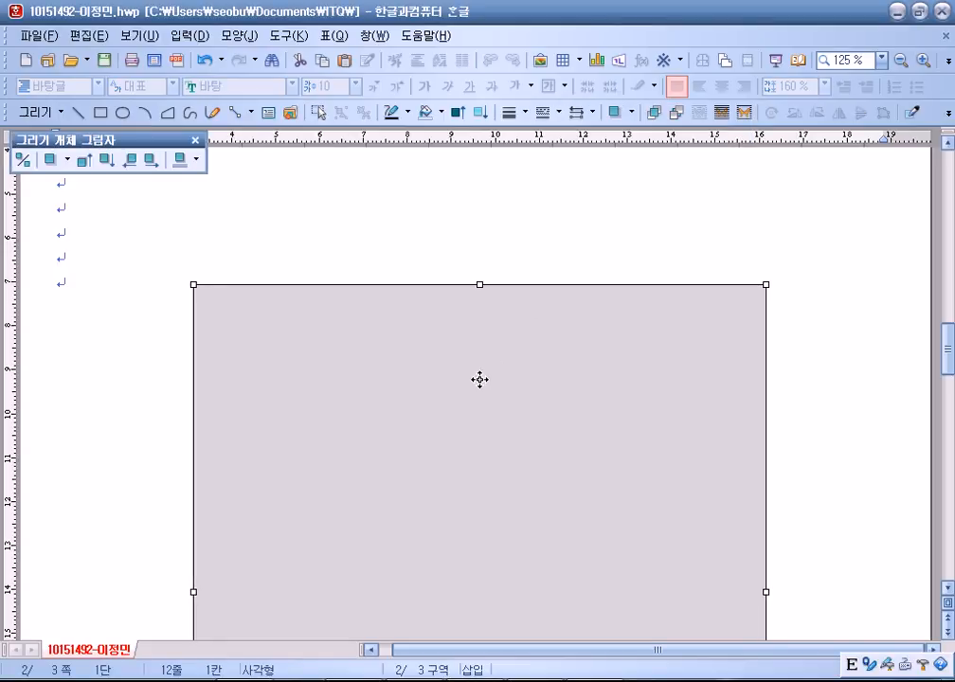
{"action": "left_click", "coordinate": [482, 240]}
{"action": "left_click", "coordinate": [99, 113]}
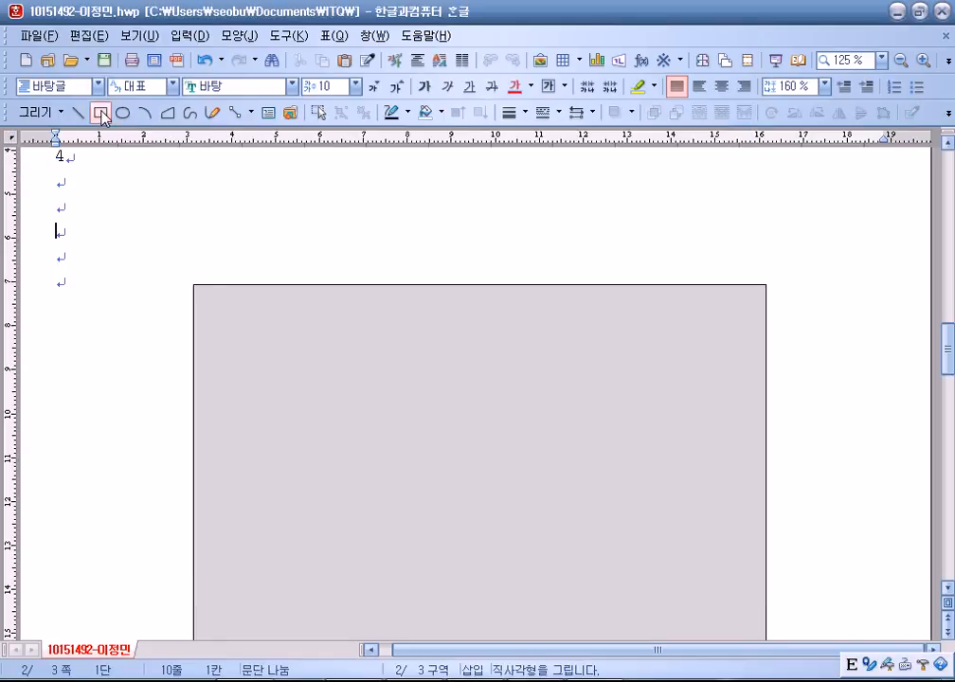
Draw a thin bar over the grey box's top edge, locked at 120 × 15 mm.
{"action": "mouse_move", "coordinate": [207, 259]}
{"action": "left_mouse_down"}
{"action": "mouse_move", "coordinate": [603, 283]}
{"action": "mouse_move", "coordinate": [779, 311]}
{"action": "left_mouse_up"}
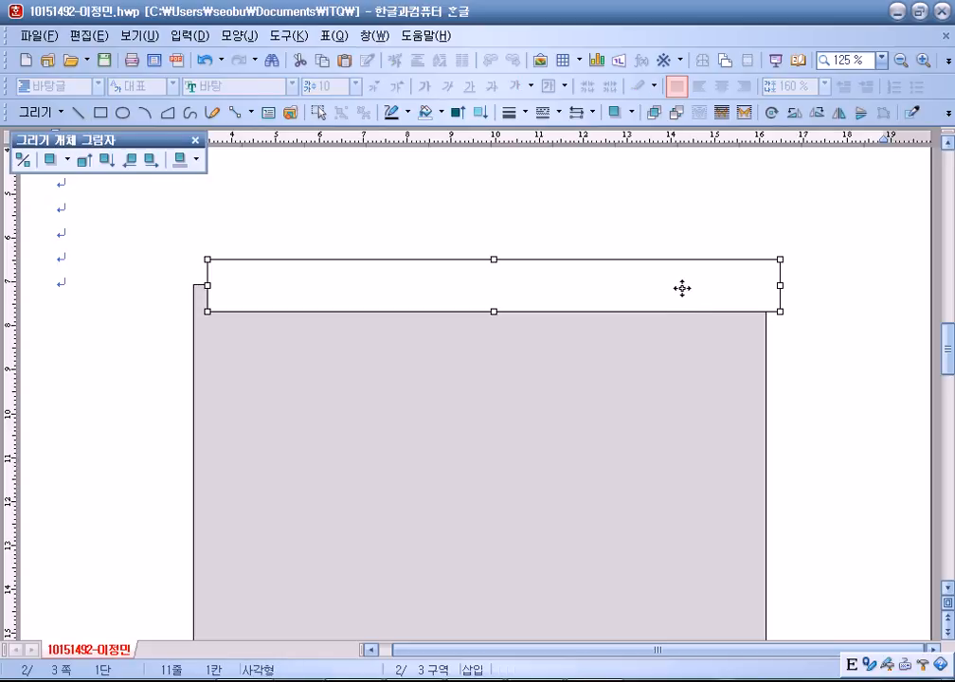
{"action": "double_click", "coordinate": [682, 287]}
{"action": "left_click", "coordinate": [355, 150]}
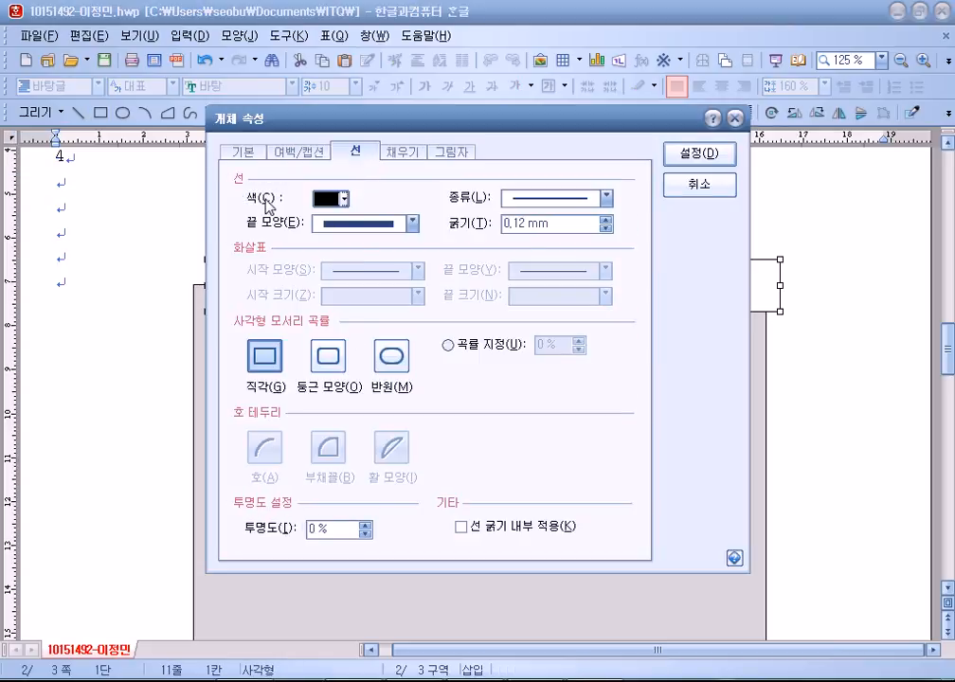
{"action": "left_click", "coordinate": [245, 153]}
{"action": "type", "text": "120"}
{"action": "key", "text": "Tab"}
{"action": "type", "text": "15"}
{"action": "key", "text": "alt+s"}
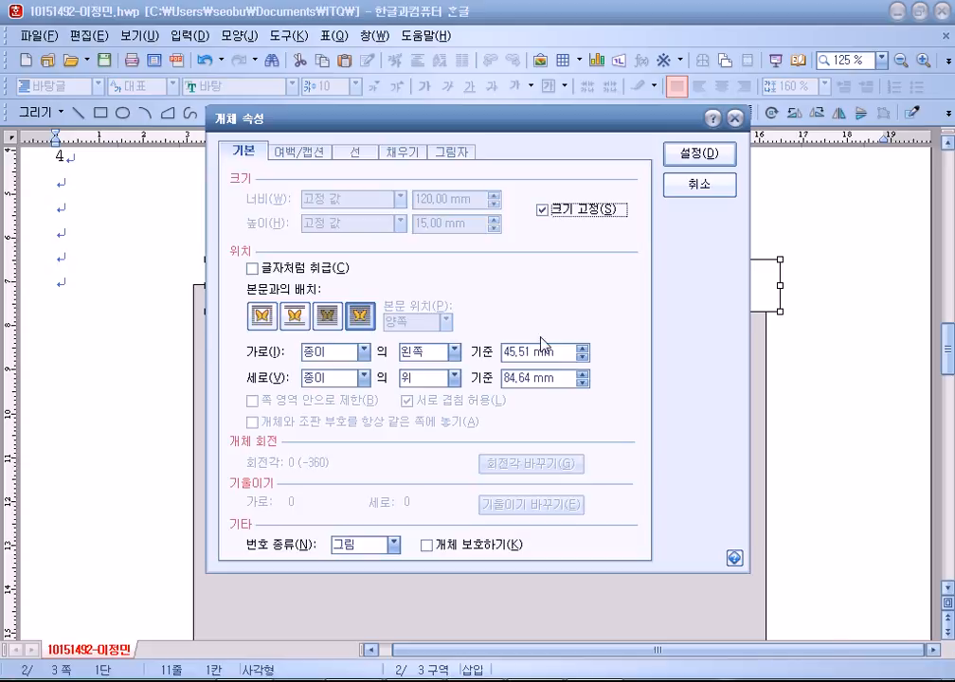
Round the bar's corners, fill it blue and nudge it into place.
{"action": "left_click", "coordinate": [355, 151]}
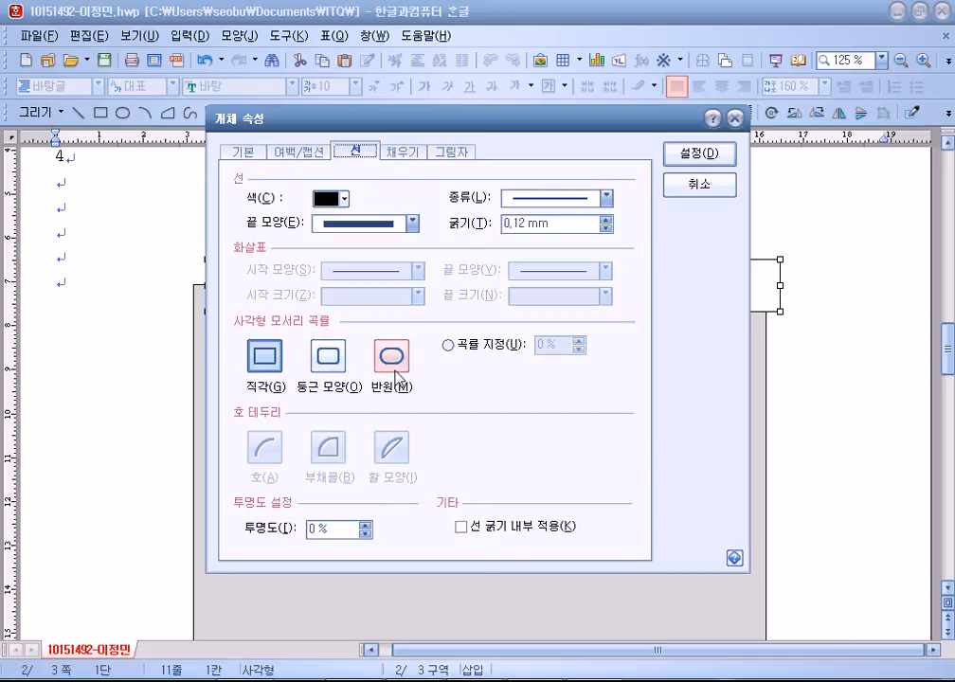
{"action": "left_click", "coordinate": [402, 152]}
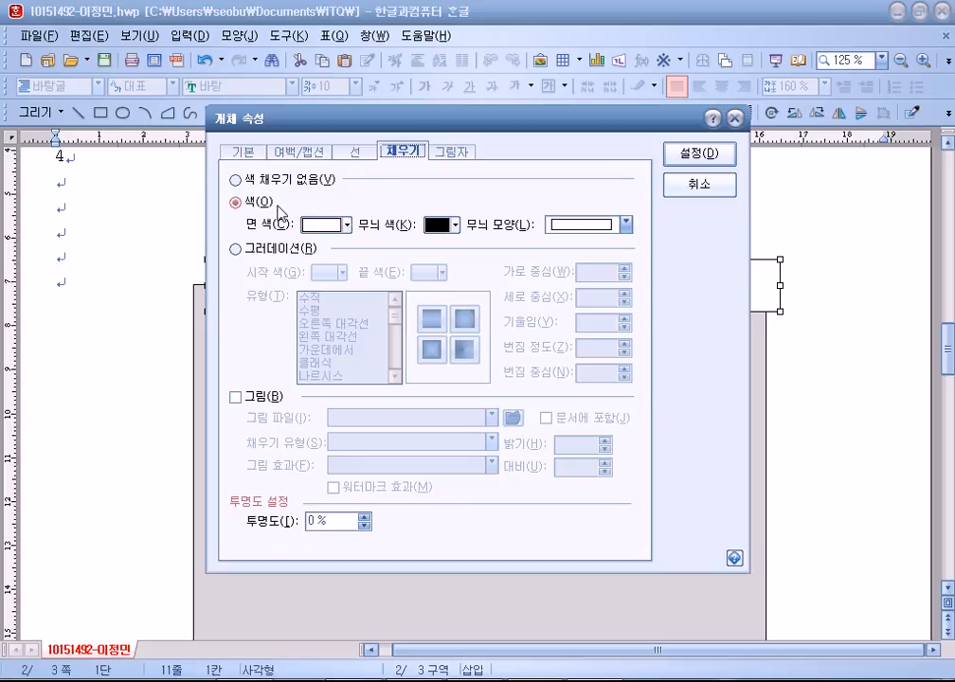
{"action": "left_click", "coordinate": [322, 225]}
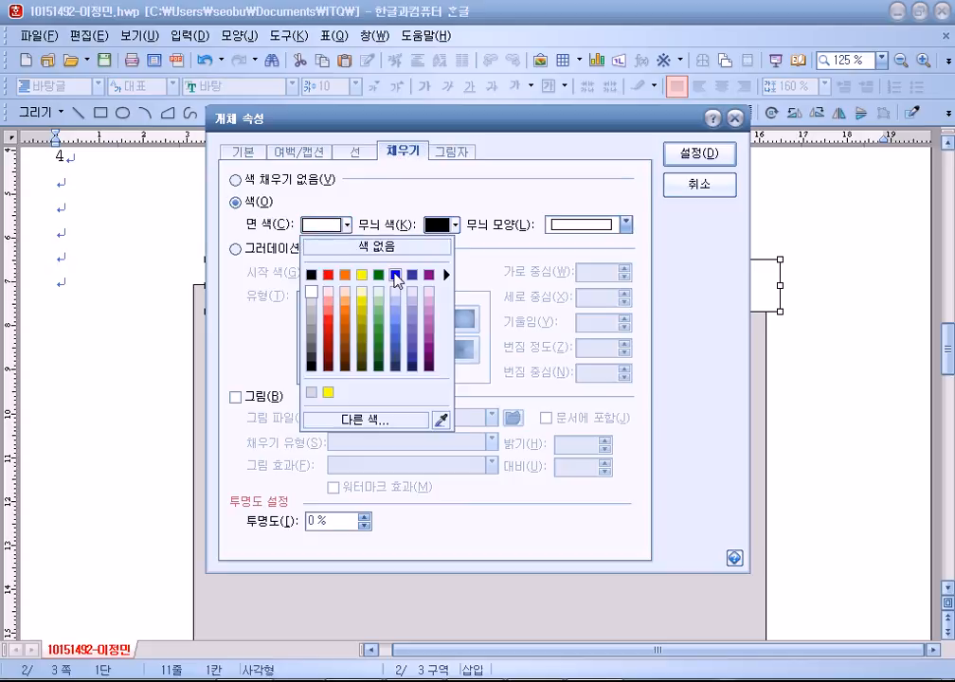
{"action": "left_click", "coordinate": [395, 276]}
{"action": "left_click", "coordinate": [674, 157]}
{"action": "left_click_drag", "start_coordinate": [362, 273], "coordinate": [370, 267]}
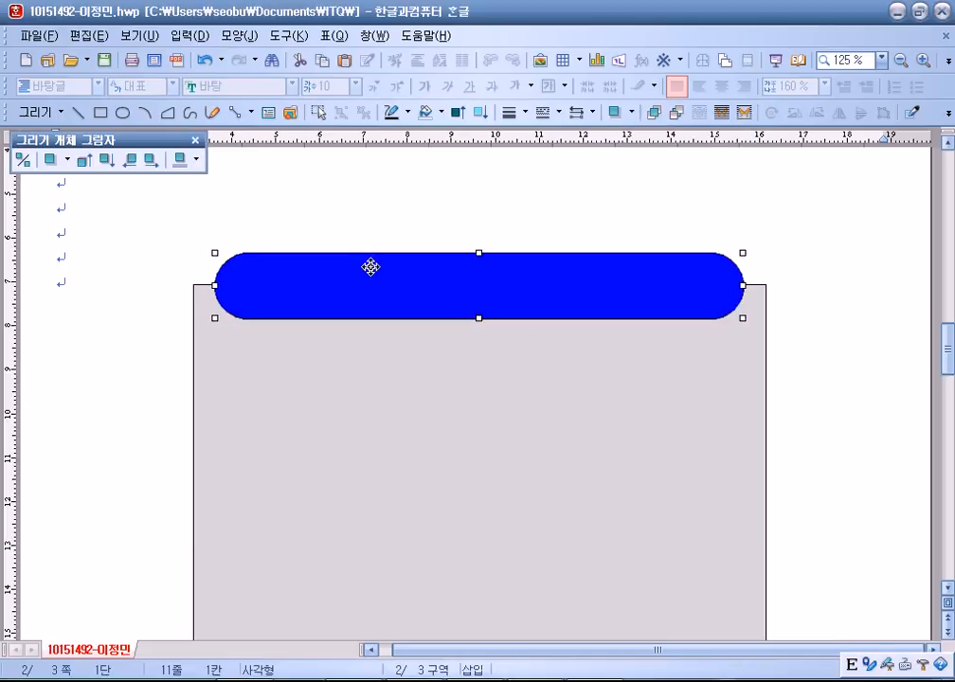
{"action": "right_click", "coordinate": [367, 276]}
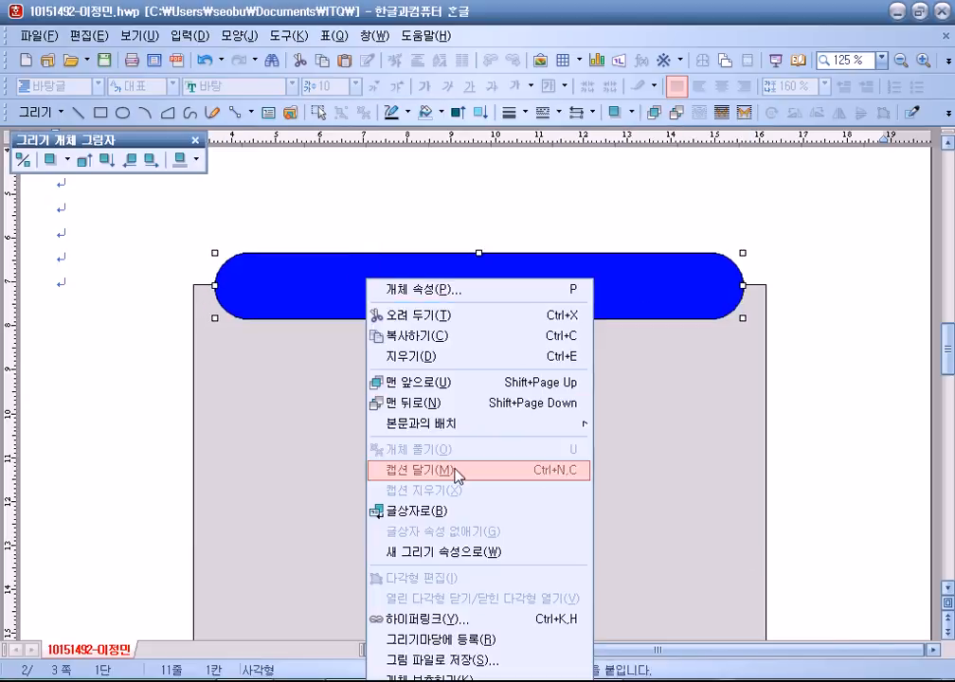
Turn the blue bar into a text box with white, centred 돋움 24 pt text.
{"action": "left_click", "coordinate": [431, 510]}
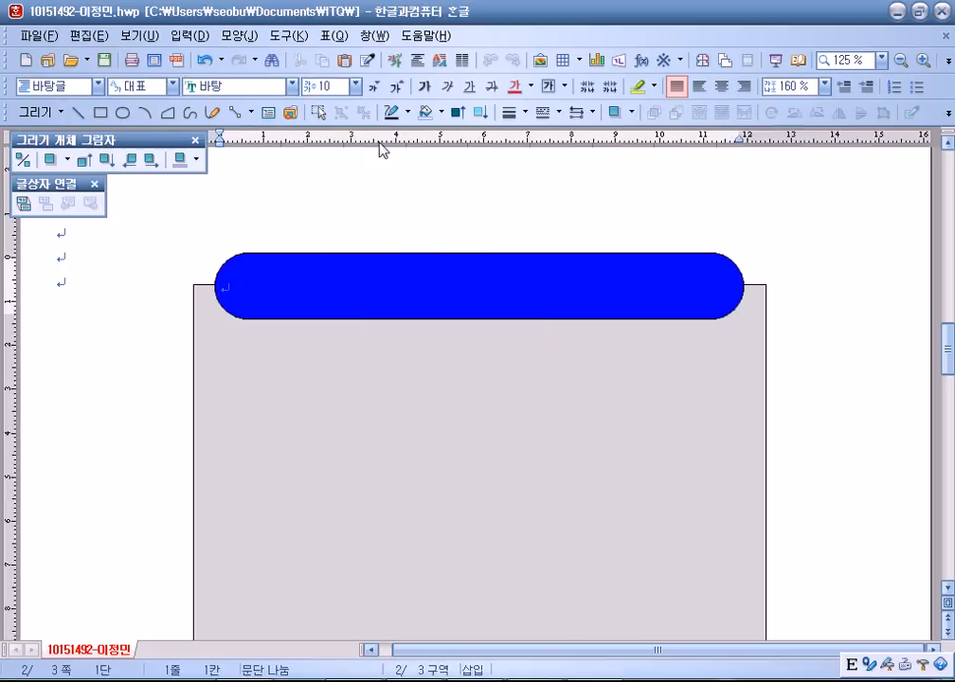
{"action": "left_click", "coordinate": [530, 86]}
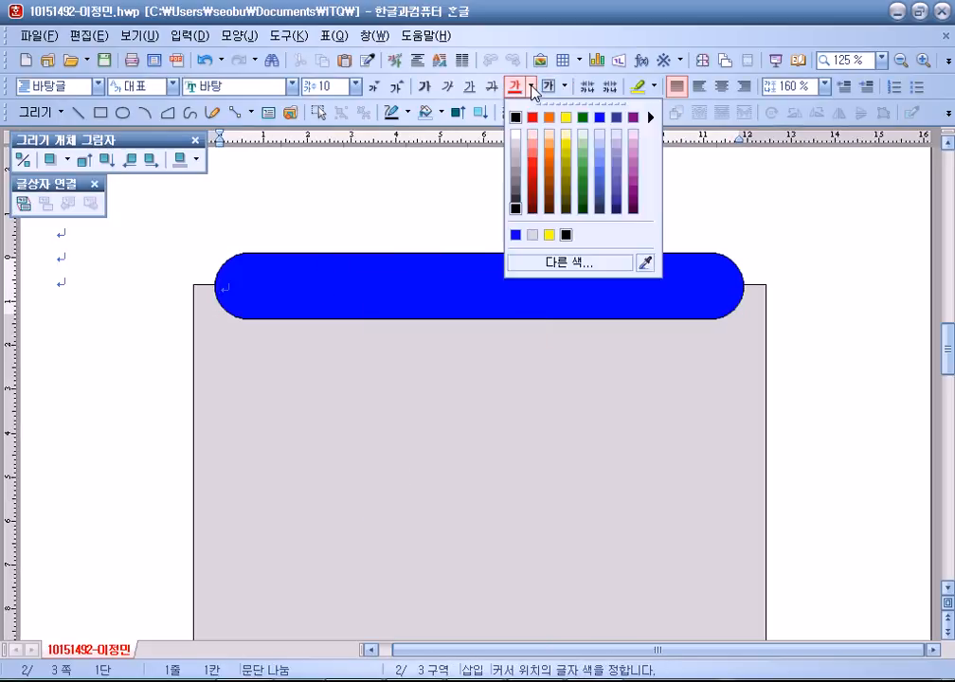
{"action": "left_click", "coordinate": [514, 145]}
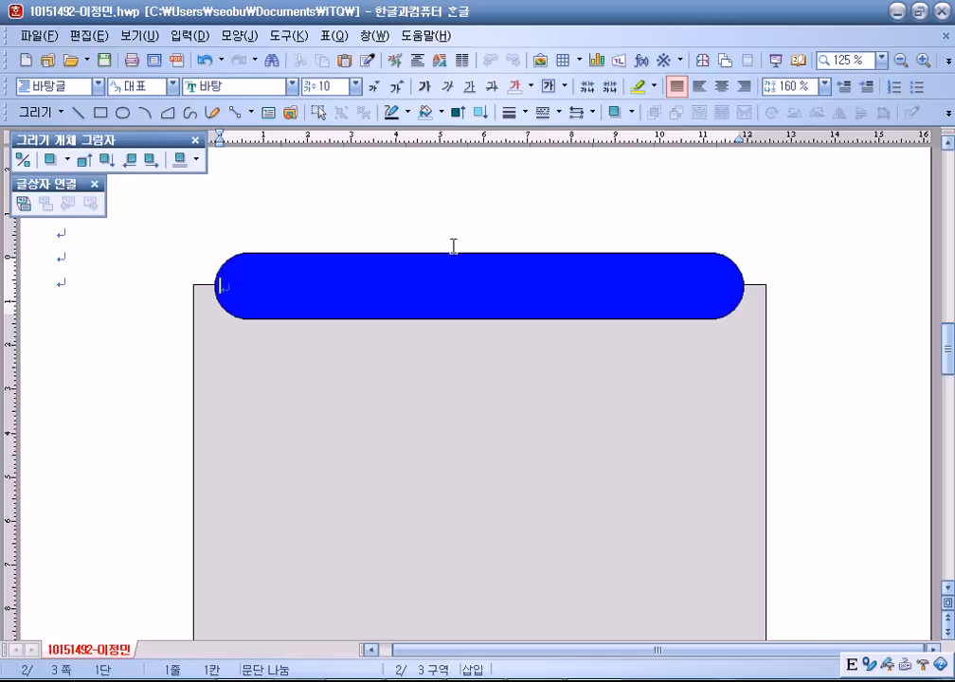
{"action": "left_click", "coordinate": [237, 86]}
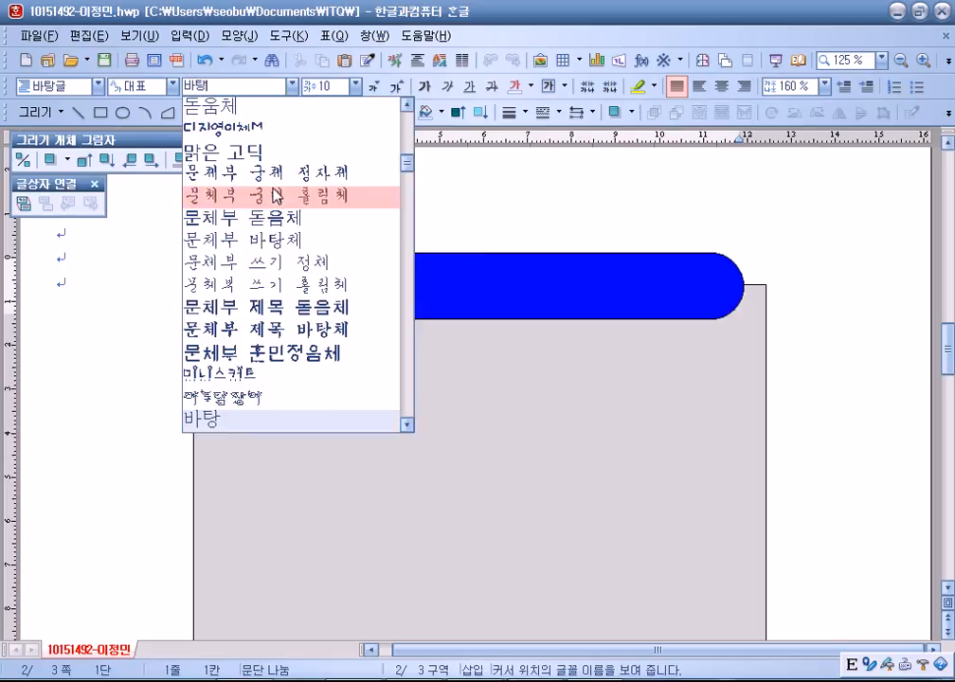
{"action": "scroll", "coordinate": [218, 161], "scroll_direction": "up", "scroll_amount": 1}
{"action": "left_click", "coordinate": [220, 153]}
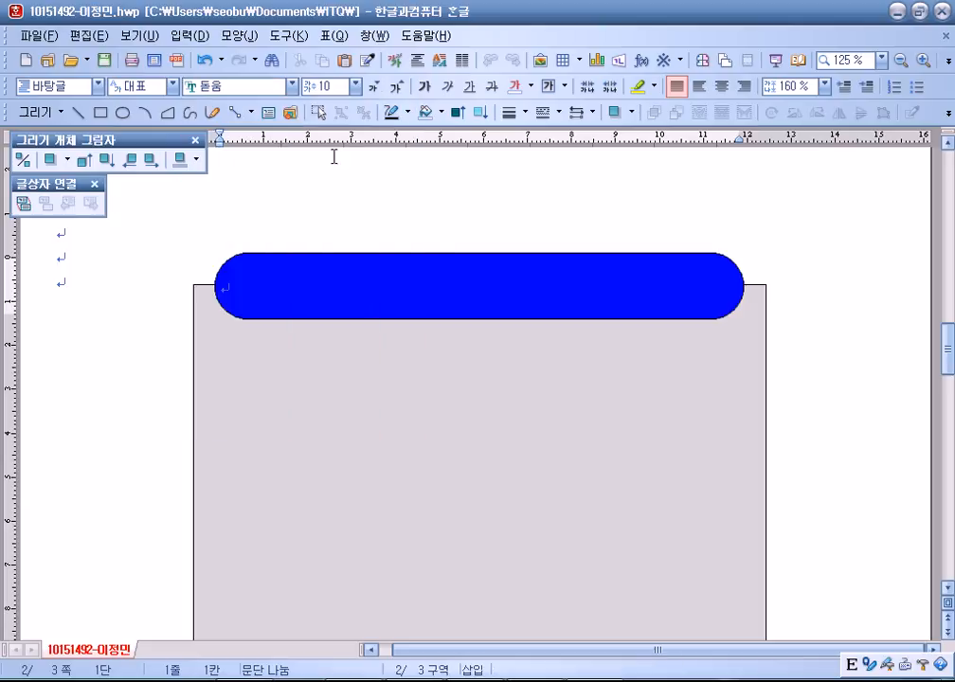
{"action": "left_click", "coordinate": [398, 87]}
{"action": "left_click", "coordinate": [398, 87]}
{"action": "left_click", "coordinate": [398, 87]}
{"action": "left_click", "coordinate": [398, 87]}
{"action": "left_click", "coordinate": [398, 88]}
{"action": "left_click", "coordinate": [398, 87]}
{"action": "left_click", "coordinate": [398, 87]}
{"action": "left_click", "coordinate": [721, 86]}
Type the title '부산 썸머 카페 쇼' into the bar.
{"action": "type", "text": "qmntkl"}
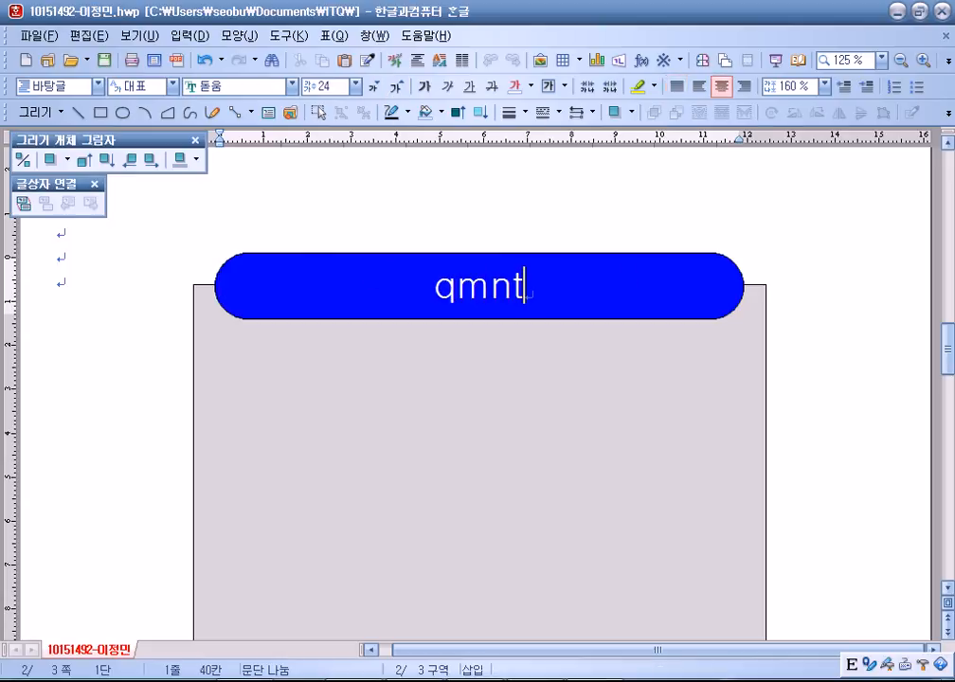
{"action": "key", "text": "BackSpace"}
{"action": "key", "text": "BackSpace"}
{"action": "key", "text": "BackSpace"}
{"action": "key", "text": "BackSpace"}
{"action": "key", "text": "BackSpace"}
{"action": "key", "text": "BackSpace"}
{"action": "key", "text": "Hangul"}
{"action": "type", "text": "부산"}
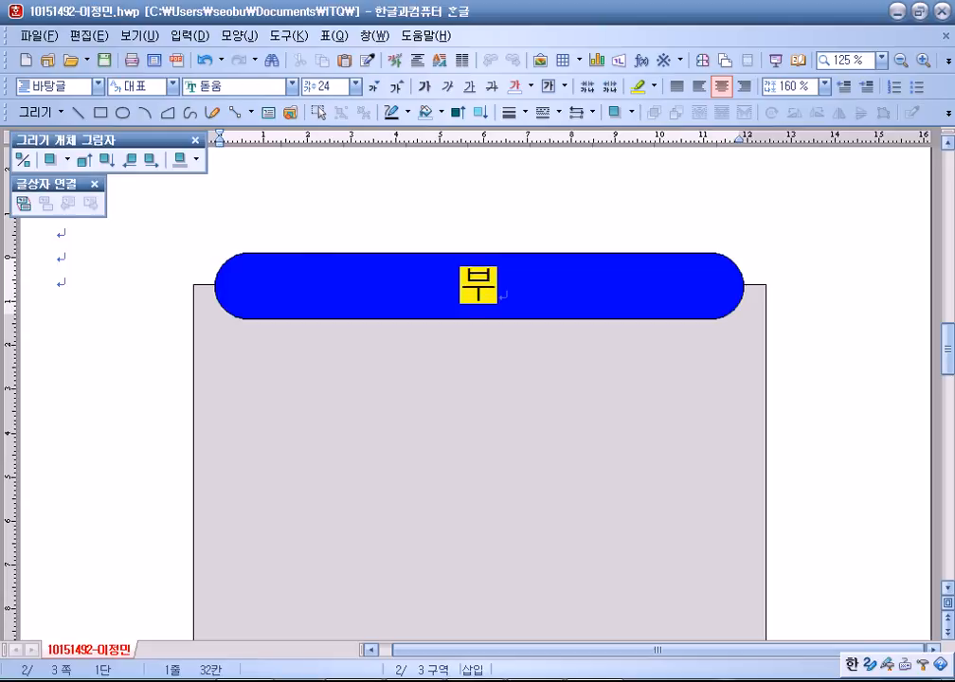
{"action": "key", "text": "Hangul"}
{"action": "type", "text": "Tkjaa"}
{"action": "key", "text": "BackSpace"}
{"action": "key", "text": "BackSpace"}
{"action": "key", "text": "BackSpace"}
{"action": "key", "text": "BackSpace"}
{"action": "key", "text": "BackSpace"}
{"action": "type", "text": "Tjka"}
{"action": "key", "text": "BackSpace"}
{"action": "key", "text": "BackSpace"}
{"action": "key", "text": "BackSpace"}
{"action": "key", "text": "BackSpace"}
{"action": "key", "text": "Hangul"}
{"action": "type", "text": "썸"}
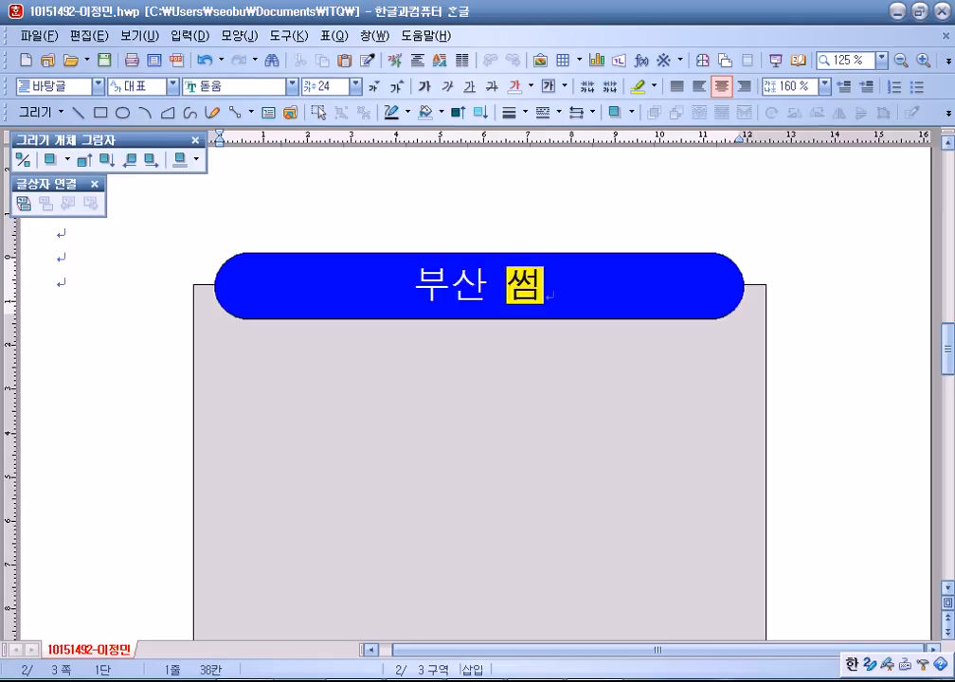
{"action": "type", "text": "머 칼페 쇼"}
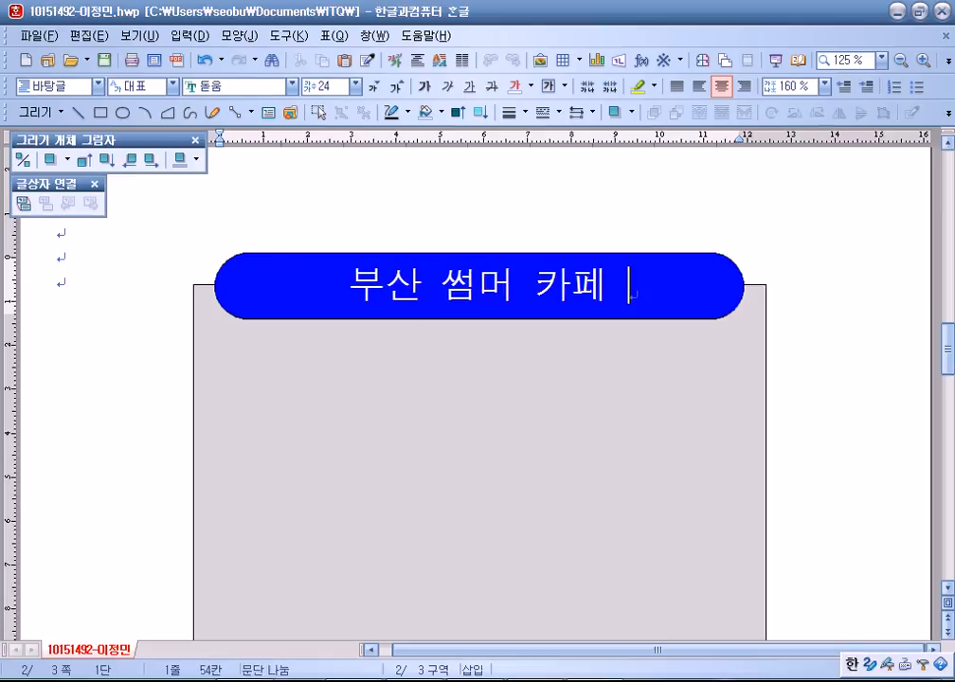
{"action": "left_click", "coordinate": [115, 362]}
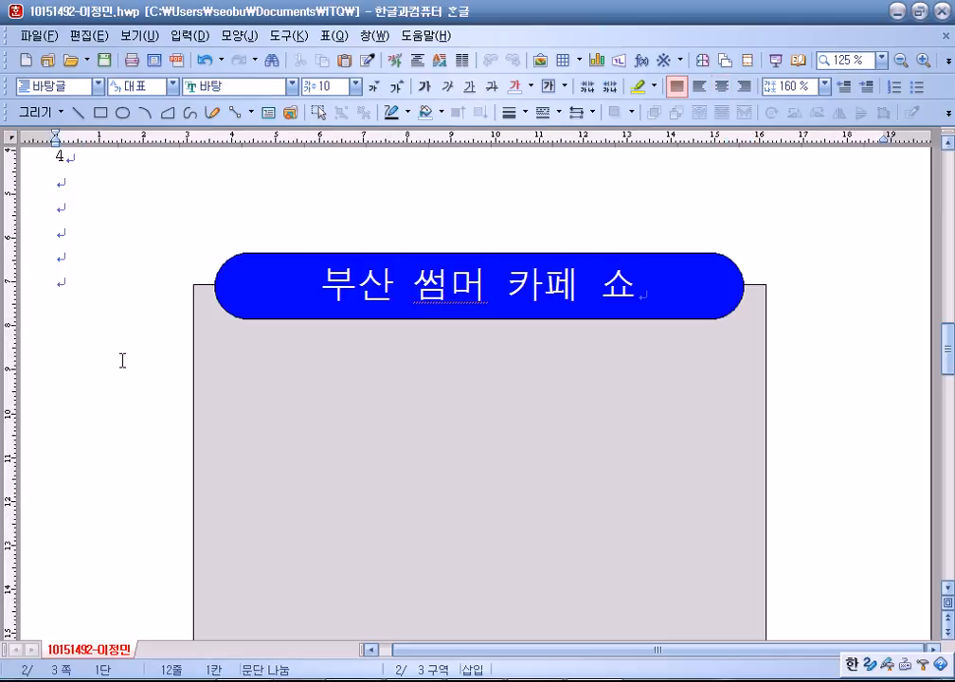
Draw a rectangle on the grey frame and size it 125 × 50 mm.
{"action": "scroll", "coordinate": [122, 361], "scroll_direction": "down", "scroll_amount": 1}
{"action": "left_click", "coordinate": [100, 112]}
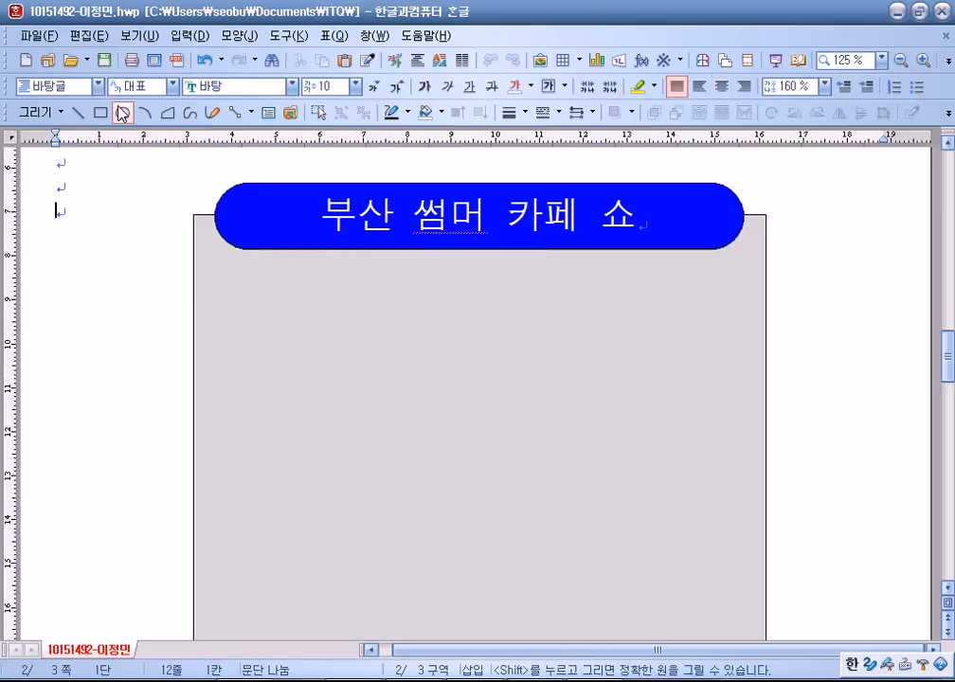
{"action": "left_click_drag", "start_coordinate": [609, 458], "coordinate": [174, 315]}
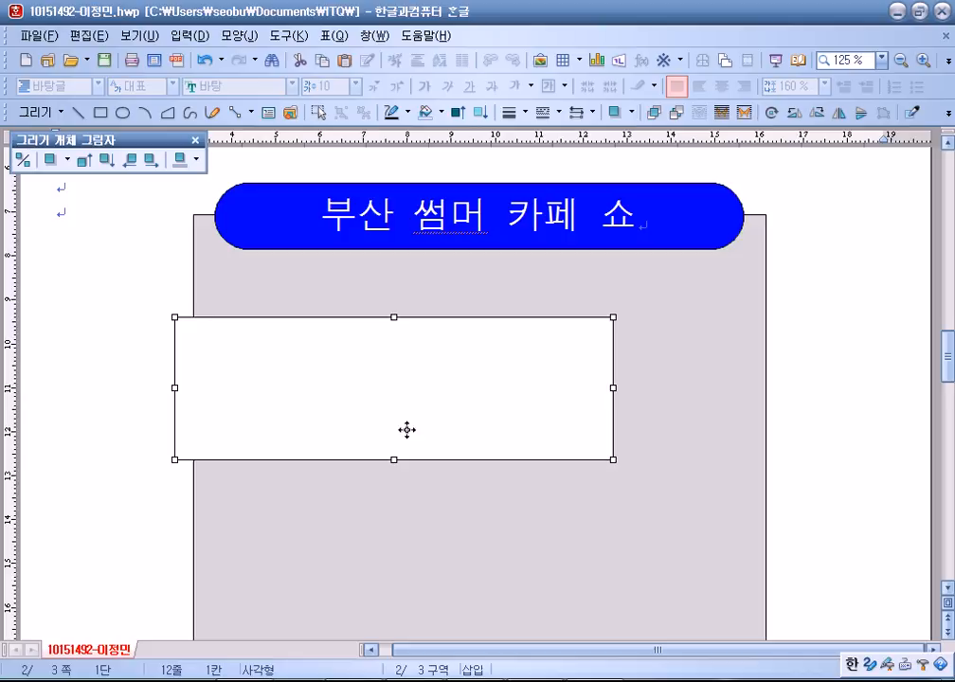
{"action": "left_click_drag", "start_coordinate": [348, 396], "coordinate": [373, 392]}
{"action": "double_click", "coordinate": [373, 393]}
{"action": "left_click", "coordinate": [242, 152]}
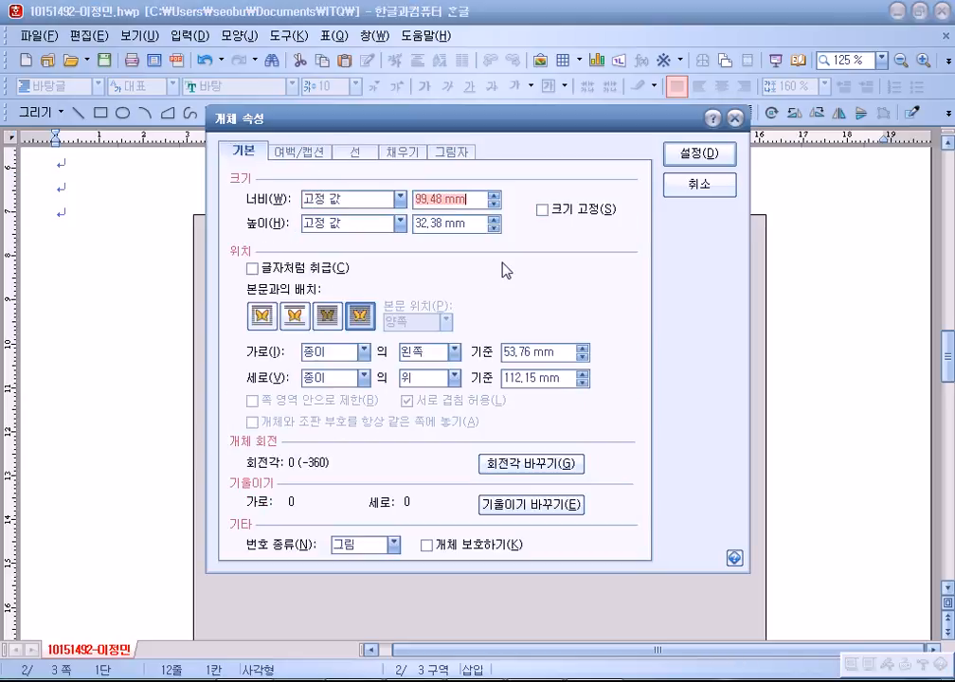
{"action": "type", "text": "125"}
{"action": "key", "text": "Tab"}
{"action": "type", "text": "5"}
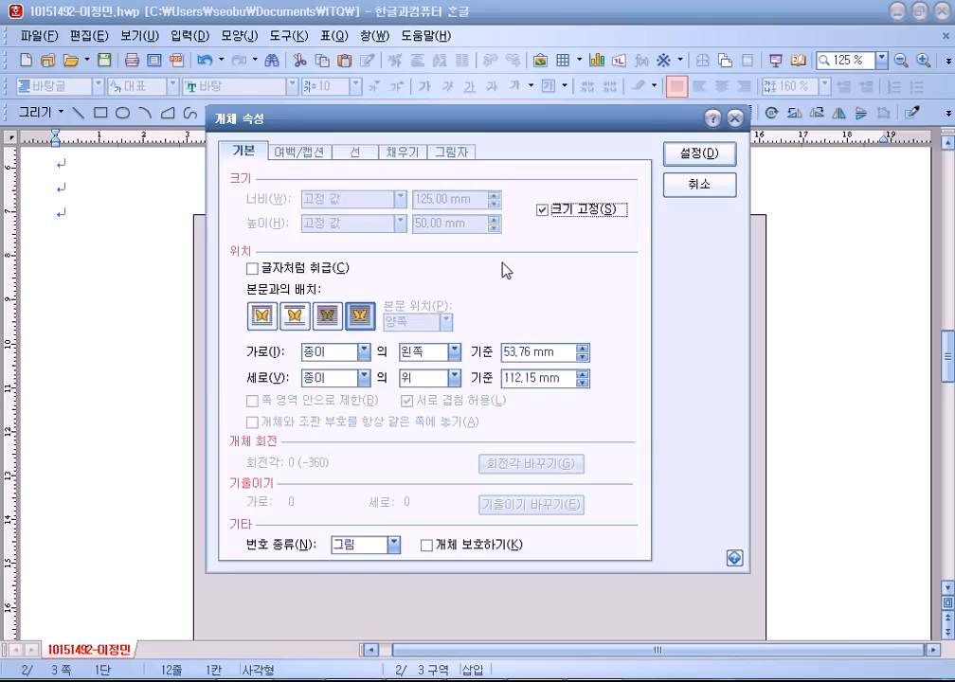
Give the box rounded corners and light pink fill, placed just below the blue title.
{"action": "left_click", "coordinate": [327, 153]}
{"action": "left_click", "coordinate": [357, 153]}
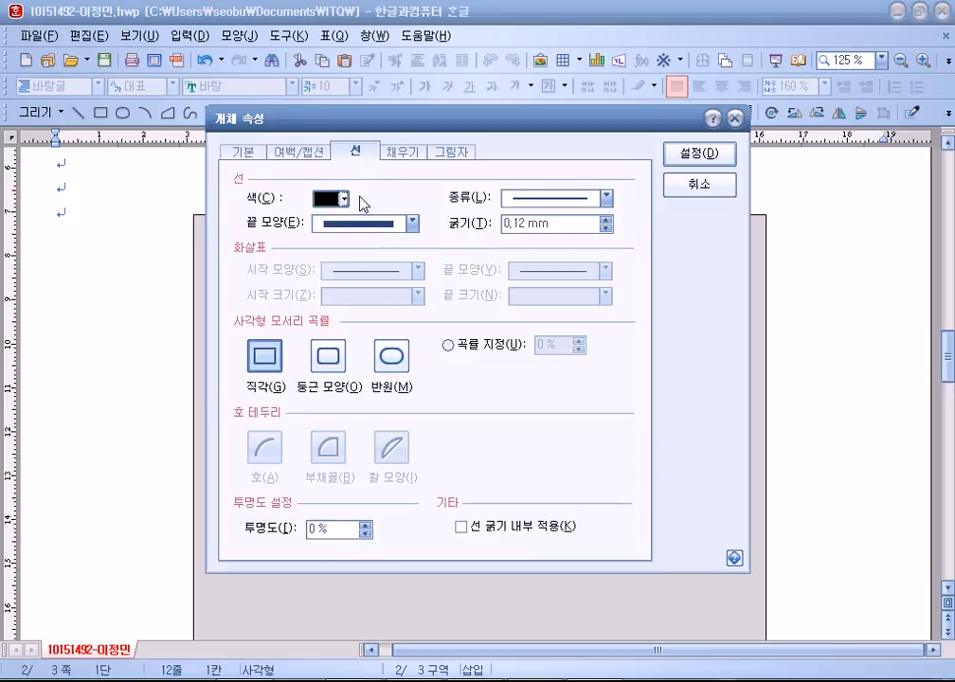
{"action": "left_click", "coordinate": [413, 154]}
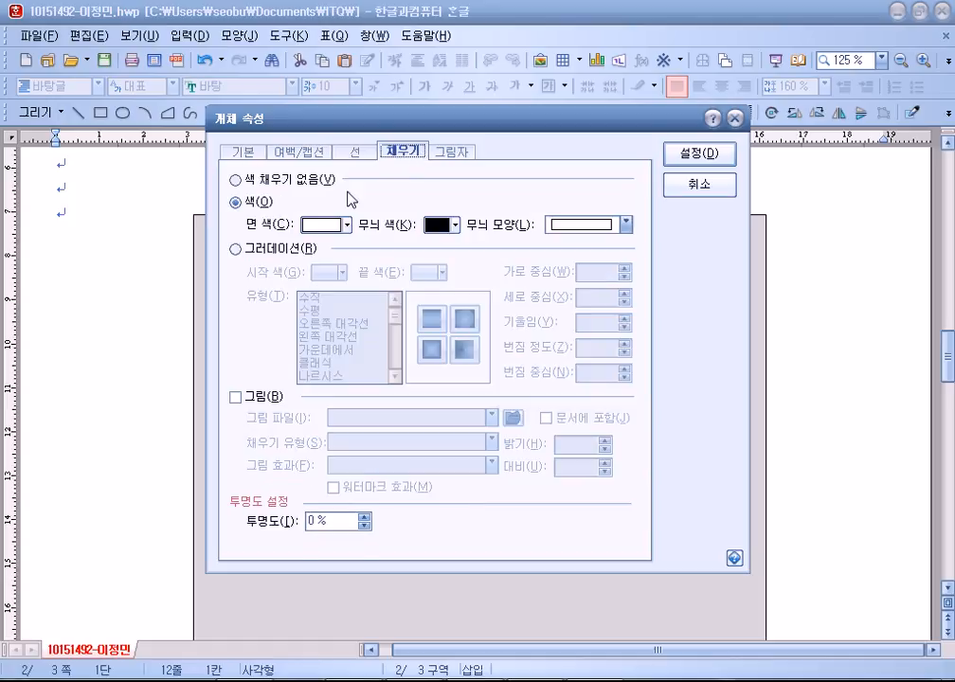
{"action": "left_click", "coordinate": [322, 224]}
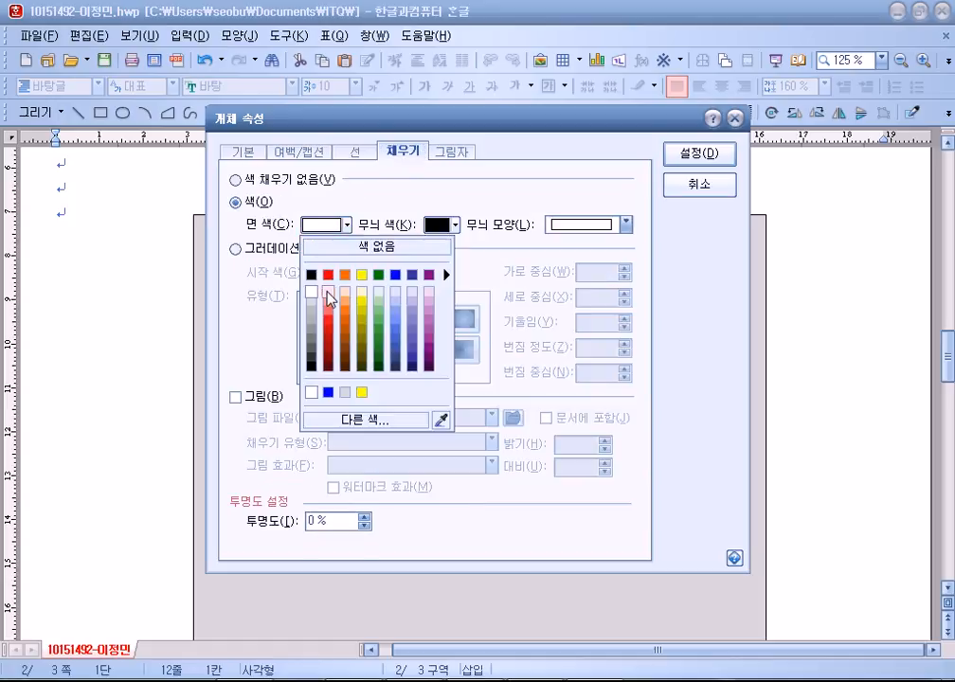
{"action": "left_click", "coordinate": [328, 300]}
{"action": "left_click", "coordinate": [698, 152]}
{"action": "left_click_drag", "start_coordinate": [464, 333], "coordinate": [462, 330]}
{"action": "left_click_drag", "start_coordinate": [553, 415], "coordinate": [543, 414]}
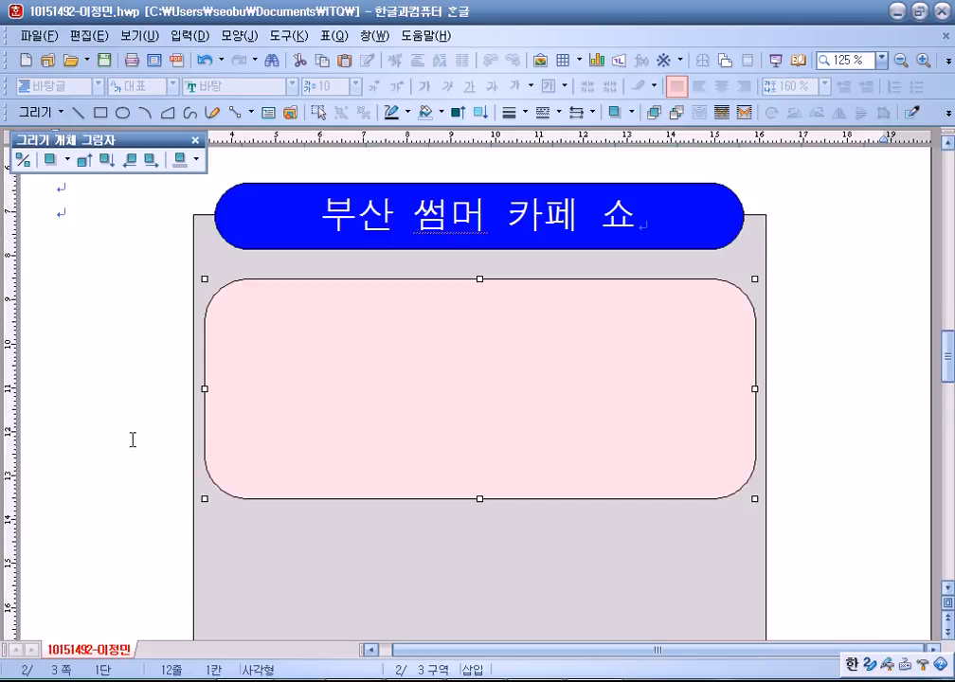
{"action": "left_click", "coordinate": [76, 403]}
Insert the 로고1.jpg logo from the ITQ Picture folder and place it behind the text.
{"action": "scroll", "coordinate": [84, 404], "scroll_direction": "up", "scroll_amount": 2}
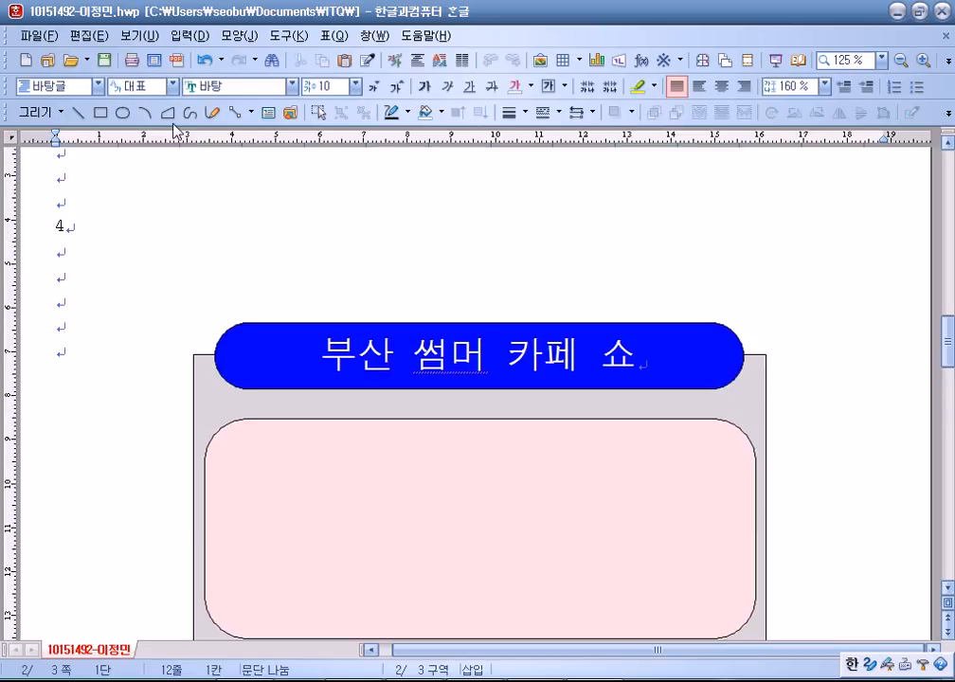
{"action": "scroll", "coordinate": [454, 105], "scroll_direction": "down", "scroll_amount": 1}
{"action": "left_click", "coordinate": [541, 61]}
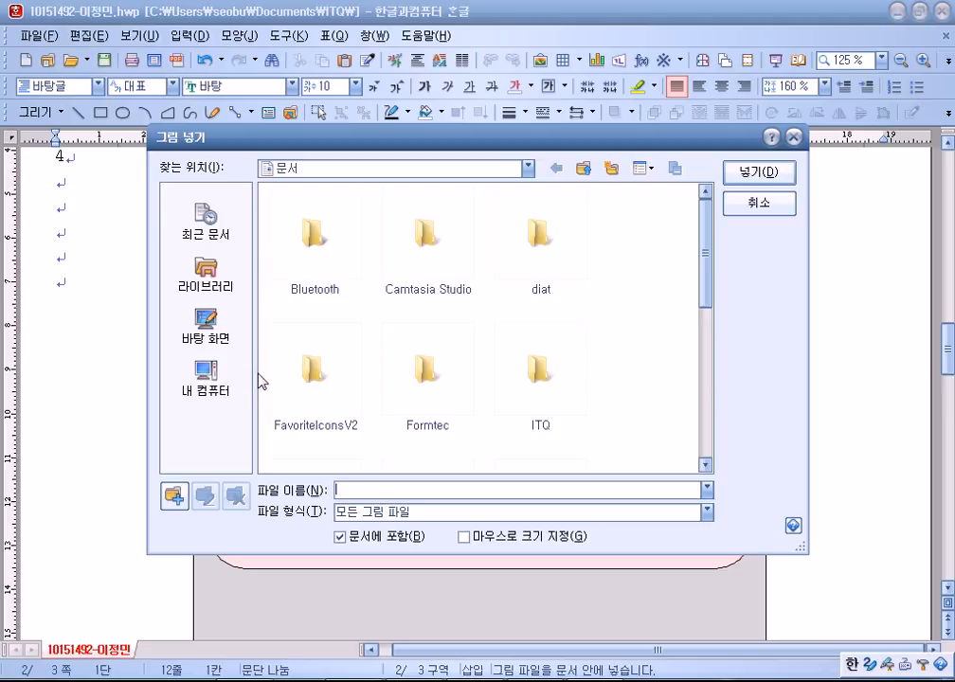
{"action": "double_click", "coordinate": [527, 394]}
{"action": "double_click", "coordinate": [320, 236]}
{"action": "double_click", "coordinate": [439, 372]}
{"action": "right_click", "coordinate": [139, 336]}
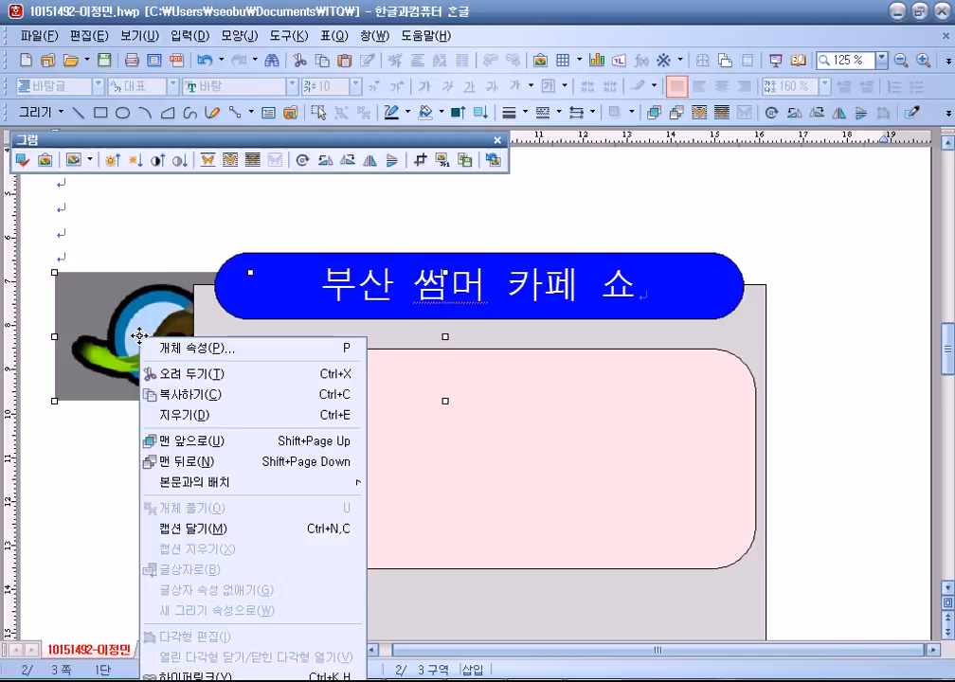
{"action": "mouse_move", "coordinate": [207, 488]}
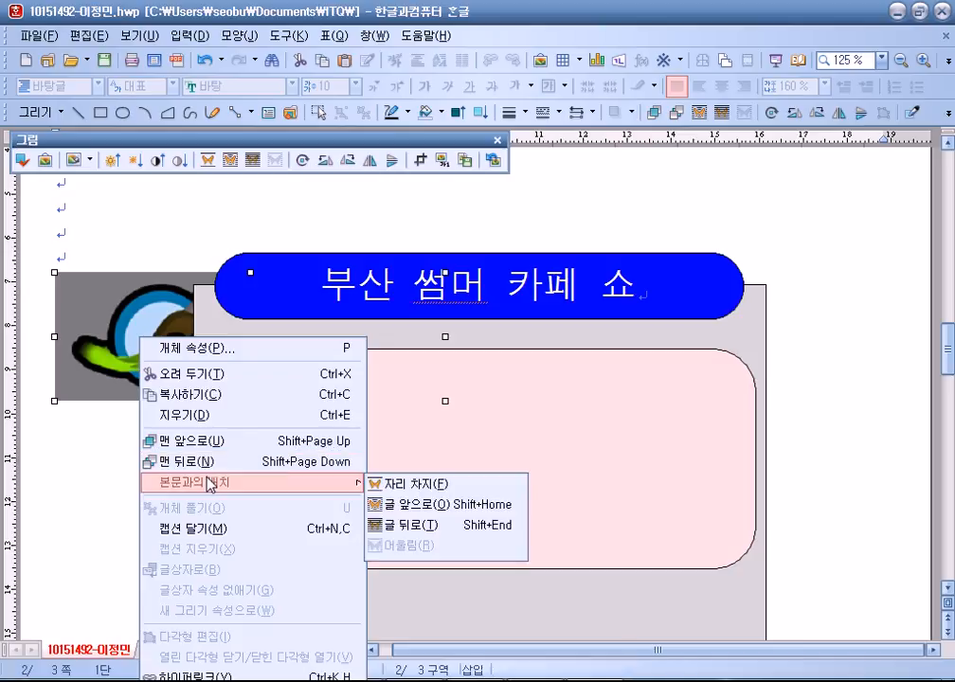
{"action": "left_click", "coordinate": [380, 526]}
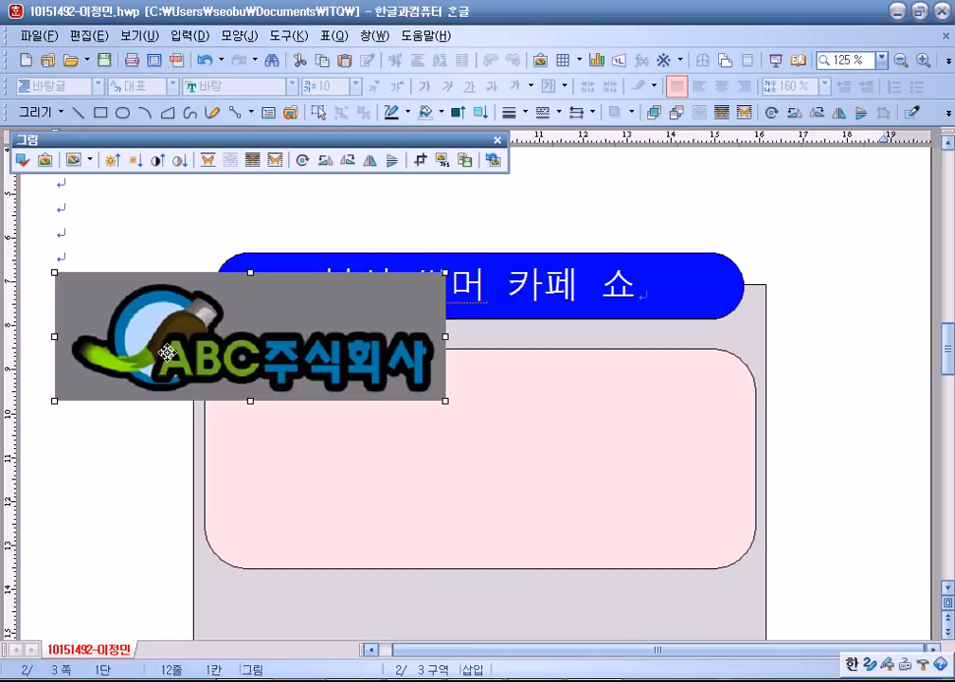
Resize the logo to a locked 40 × 30 mm in grayscale and move it into the pink box.
{"action": "left_click_drag", "start_coordinate": [167, 351], "coordinate": [285, 436]}
{"action": "double_click", "coordinate": [285, 437]}
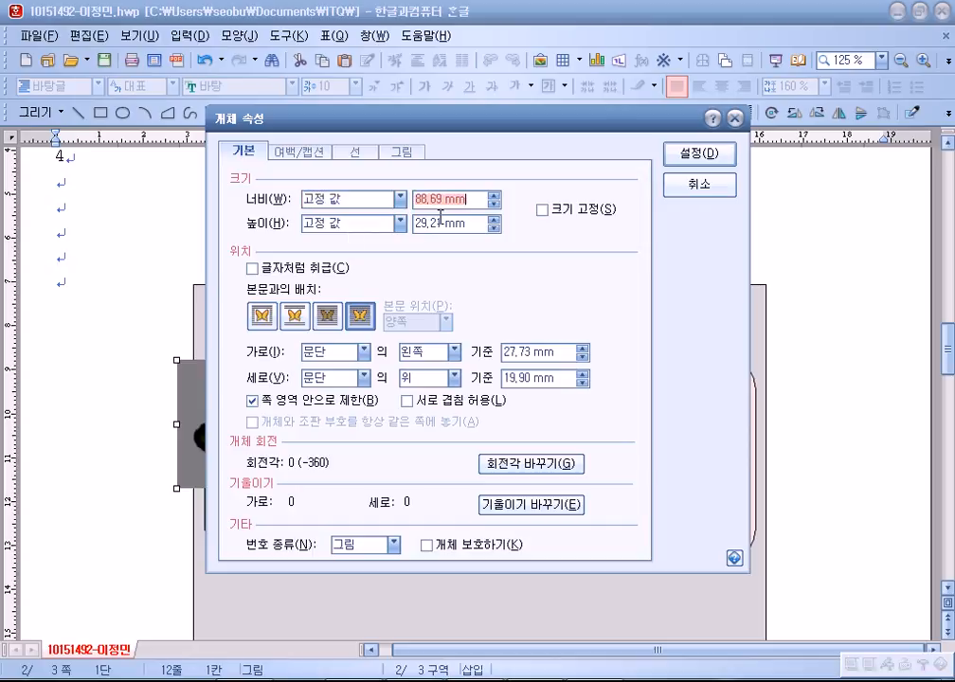
{"action": "type", "text": "40"}
{"action": "key", "text": "Tab"}
{"action": "type", "text": "30"}
{"action": "key", "text": "alt+s"}
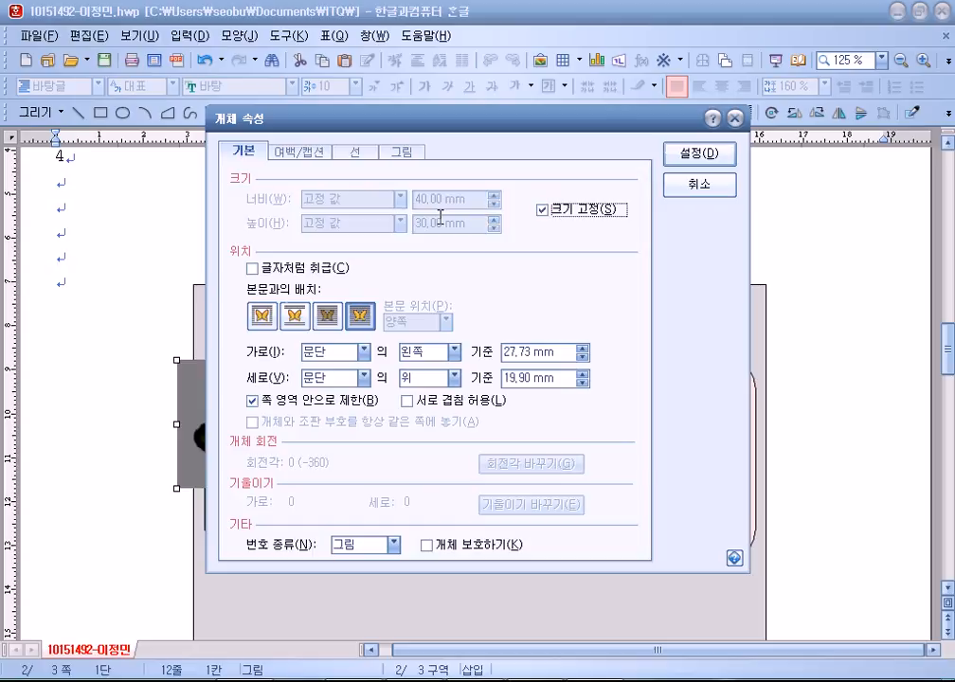
{"action": "left_click", "coordinate": [402, 151]}
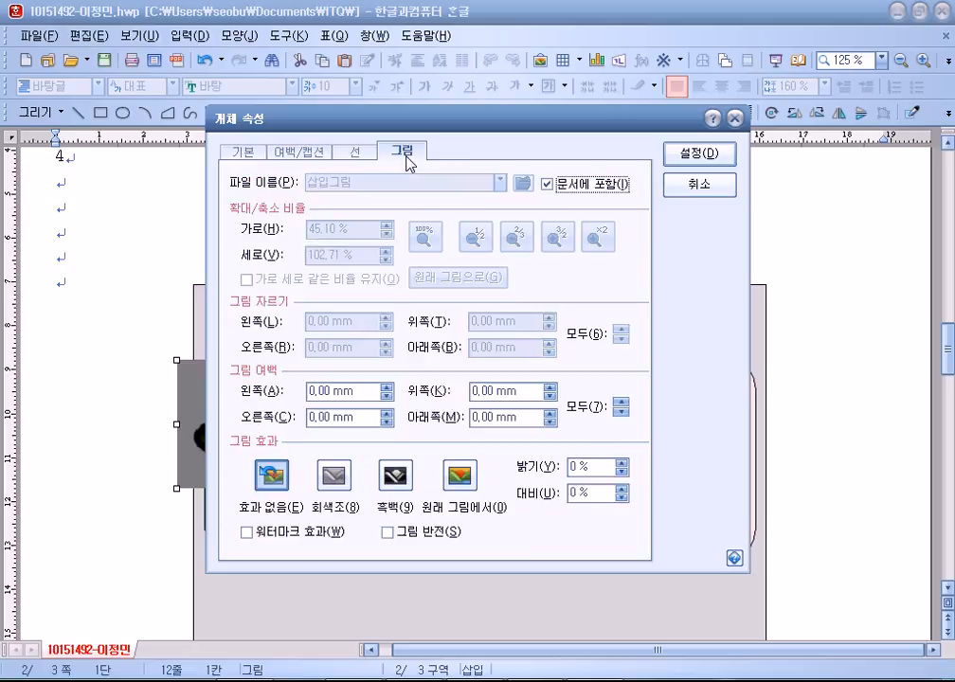
{"action": "left_click", "coordinate": [333, 477]}
{"action": "left_click", "coordinate": [699, 152]}
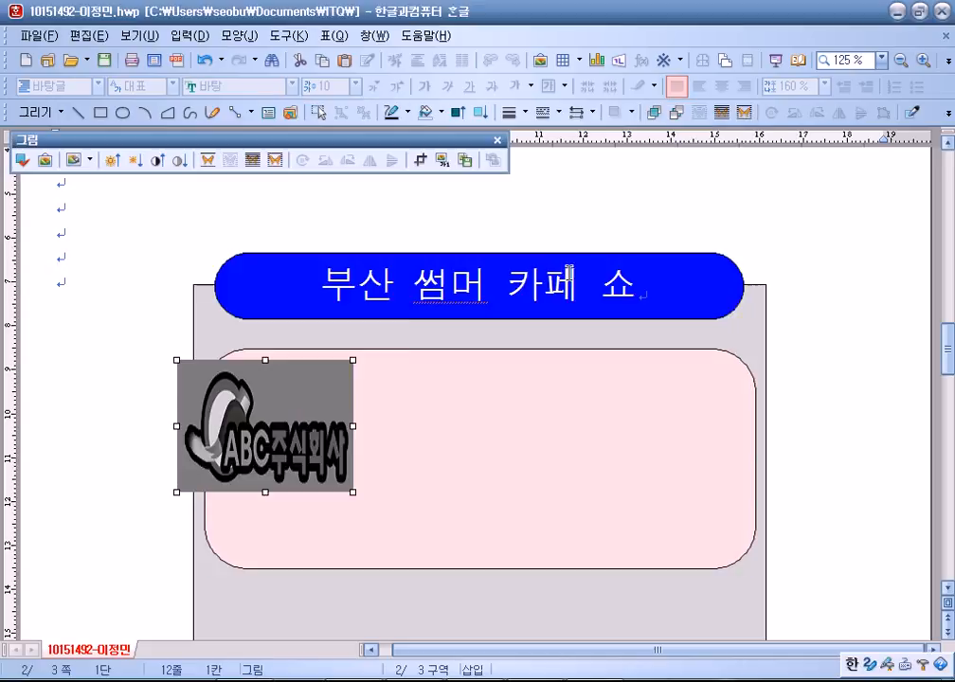
{"action": "left_click_drag", "start_coordinate": [259, 422], "coordinate": [323, 452]}
{"action": "scroll", "coordinate": [149, 404], "scroll_direction": "down", "scroll_amount": 10}
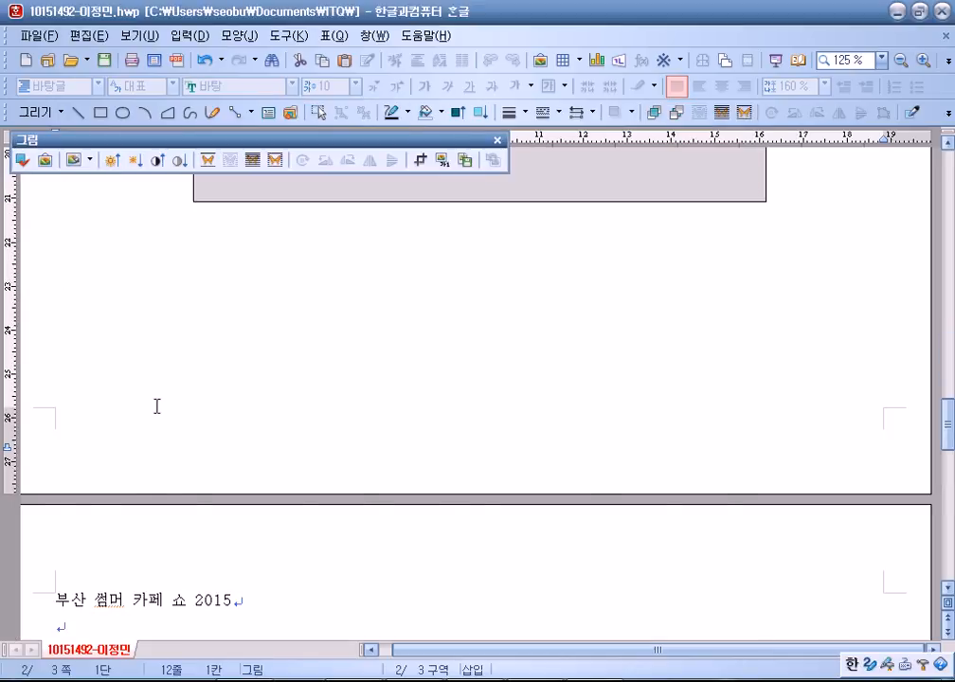
{"action": "scroll", "coordinate": [157, 406], "scroll_direction": "down", "scroll_amount": 5}
{"action": "left_click", "coordinate": [59, 318]}
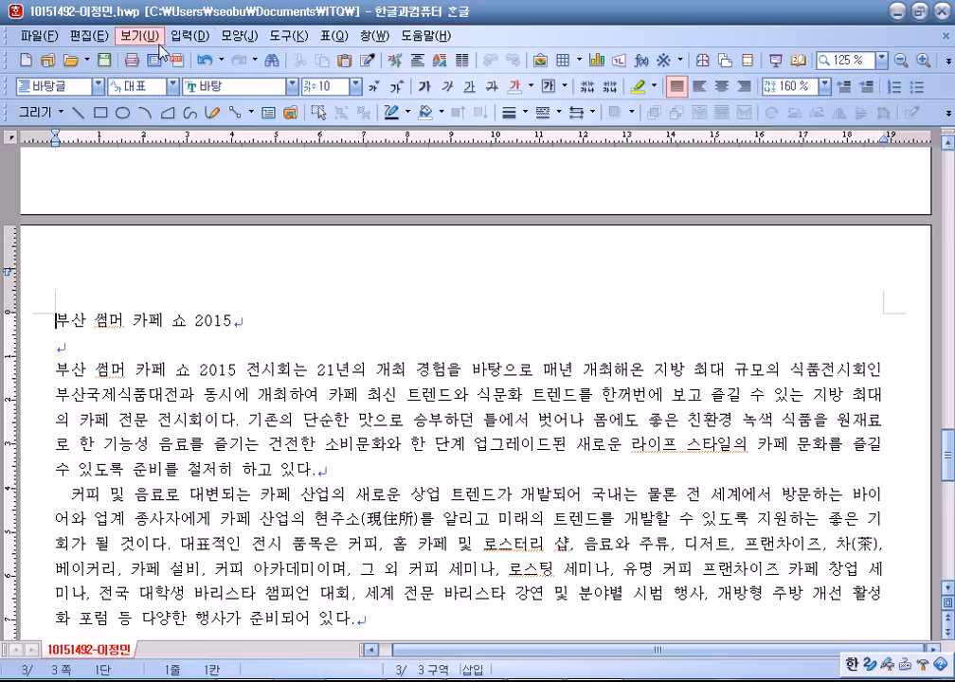
Add a bookmark named 카페 at the page-3 title.
{"action": "left_click", "coordinate": [188, 36]}
{"action": "left_click", "coordinate": [214, 320]}
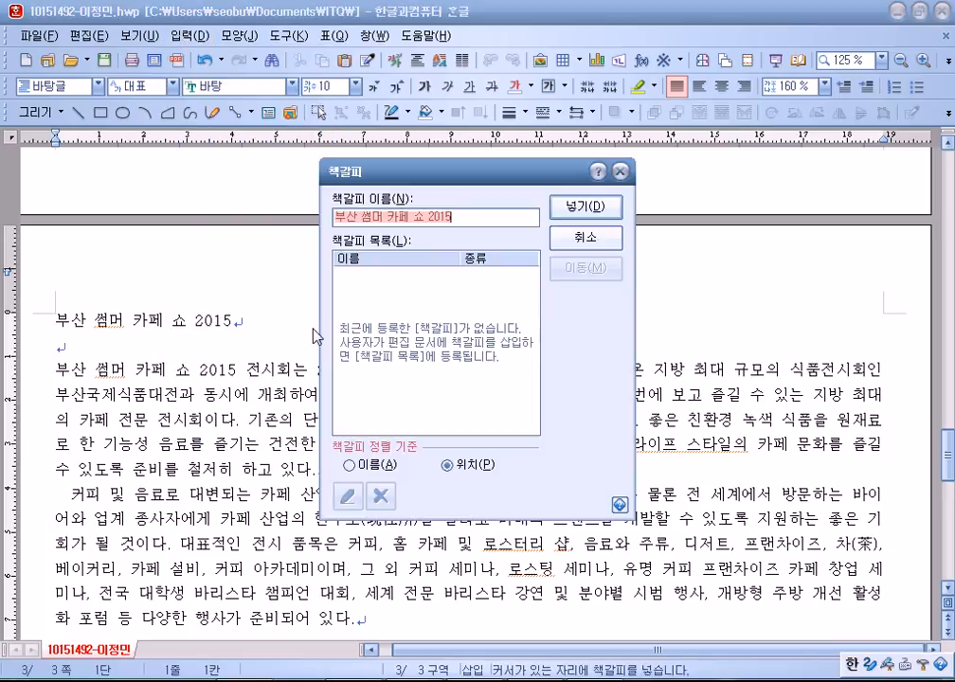
{"action": "type", "text": "카페"}
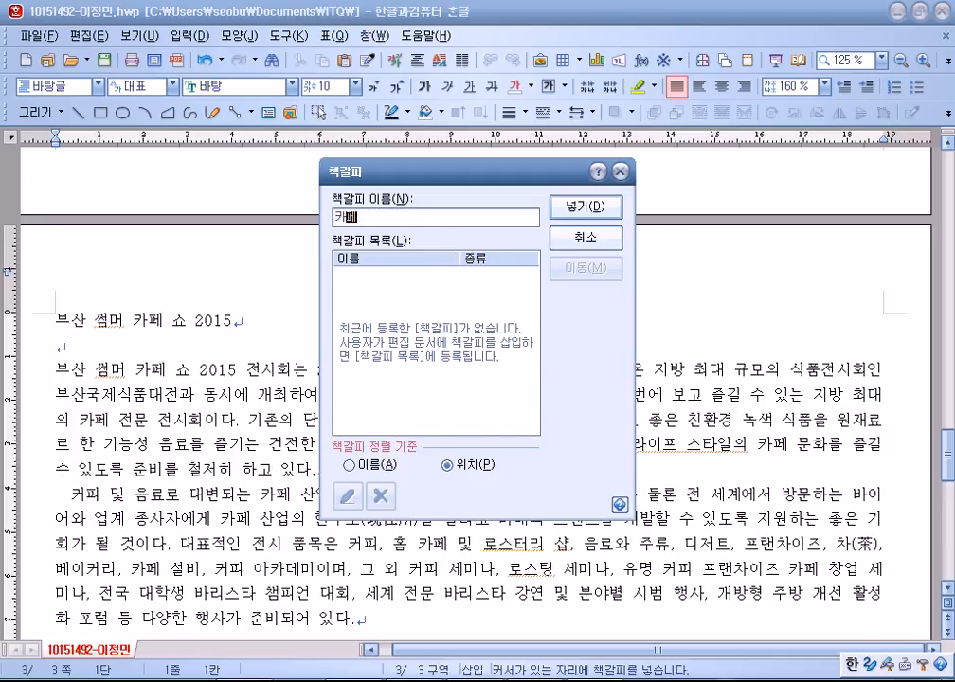
{"action": "key", "text": "Return"}
Hyperlink the ABC logo to the 카페 bookmark and test the link.
{"action": "scroll", "coordinate": [316, 367], "scroll_direction": "up", "scroll_amount": 10}
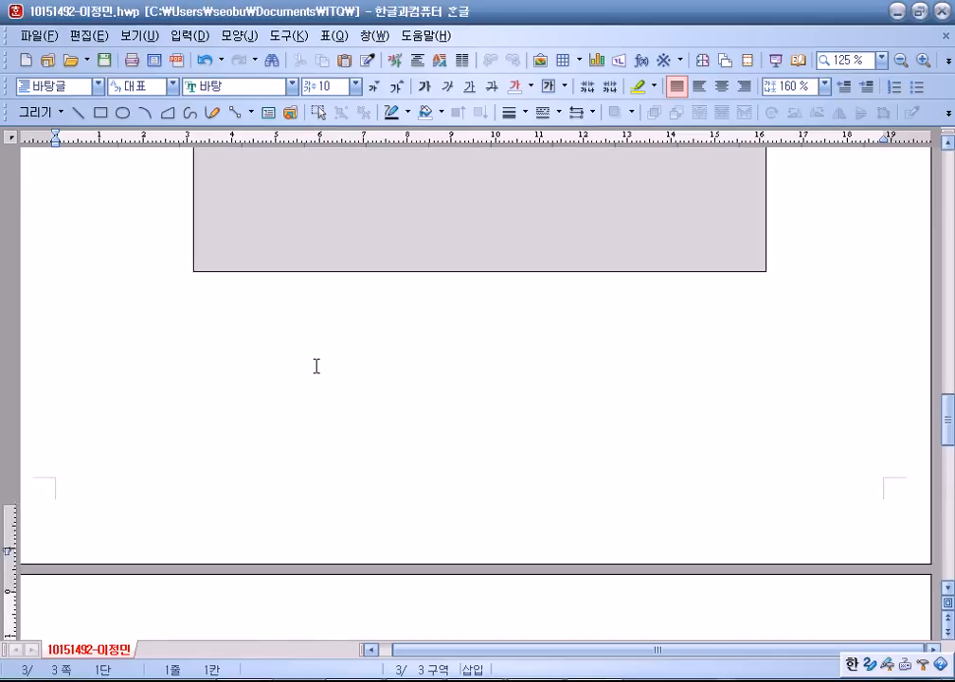
{"action": "right_click", "coordinate": [333, 331]}
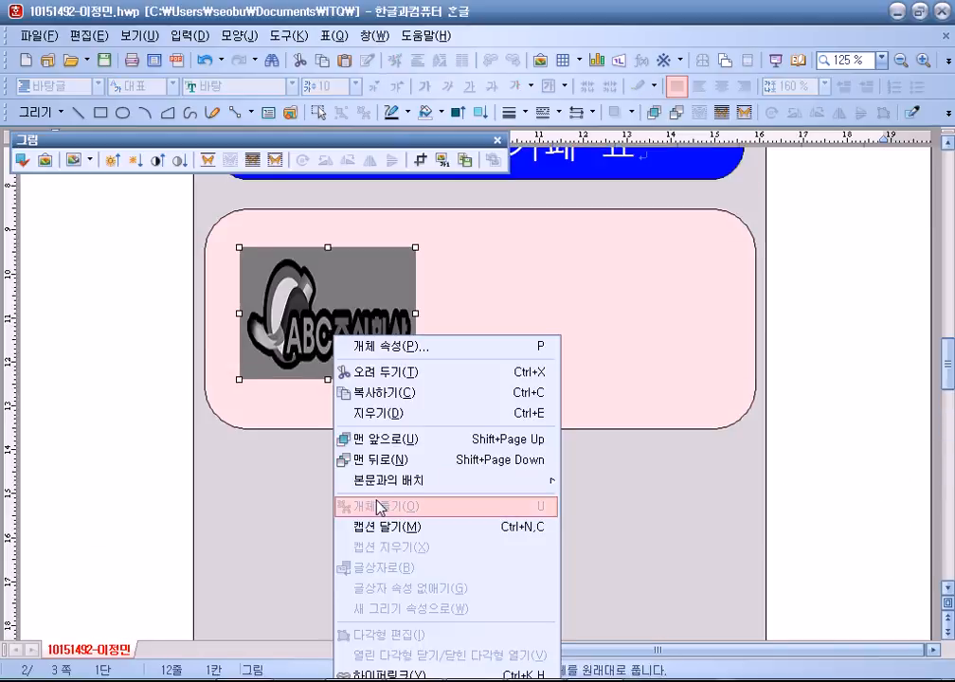
{"action": "left_click", "coordinate": [121, 464]}
{"action": "scroll", "coordinate": [142, 455], "scroll_direction": "down", "scroll_amount": 3}
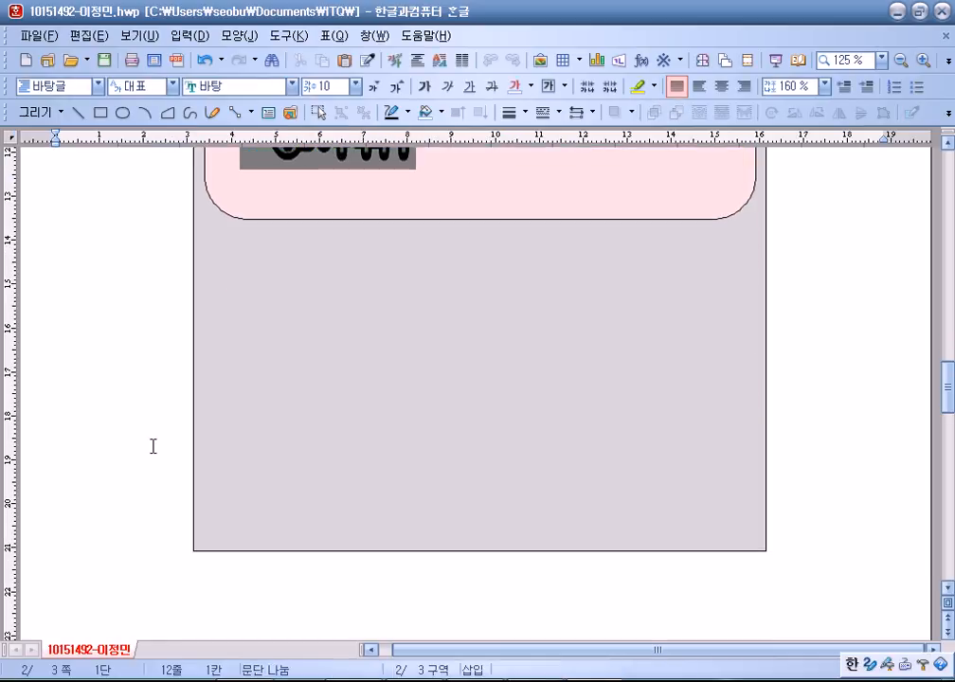
{"action": "scroll", "coordinate": [189, 298], "scroll_direction": "up", "scroll_amount": 1}
{"action": "right_click", "coordinate": [376, 189]}
{"action": "left_click", "coordinate": [411, 535]}
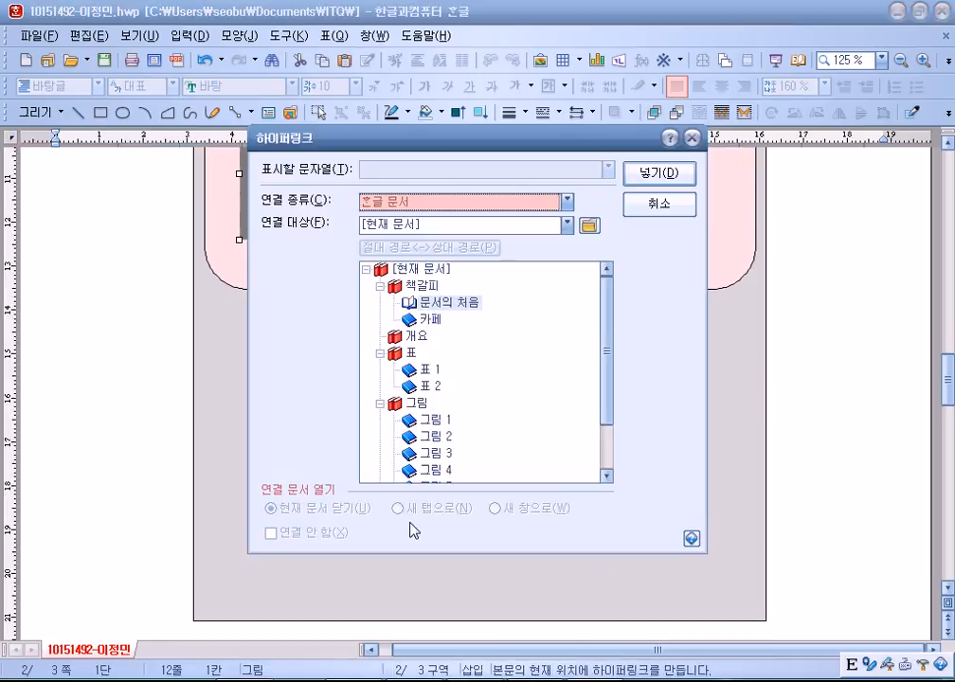
{"action": "left_click", "coordinate": [426, 322]}
{"action": "left_click", "coordinate": [663, 172]}
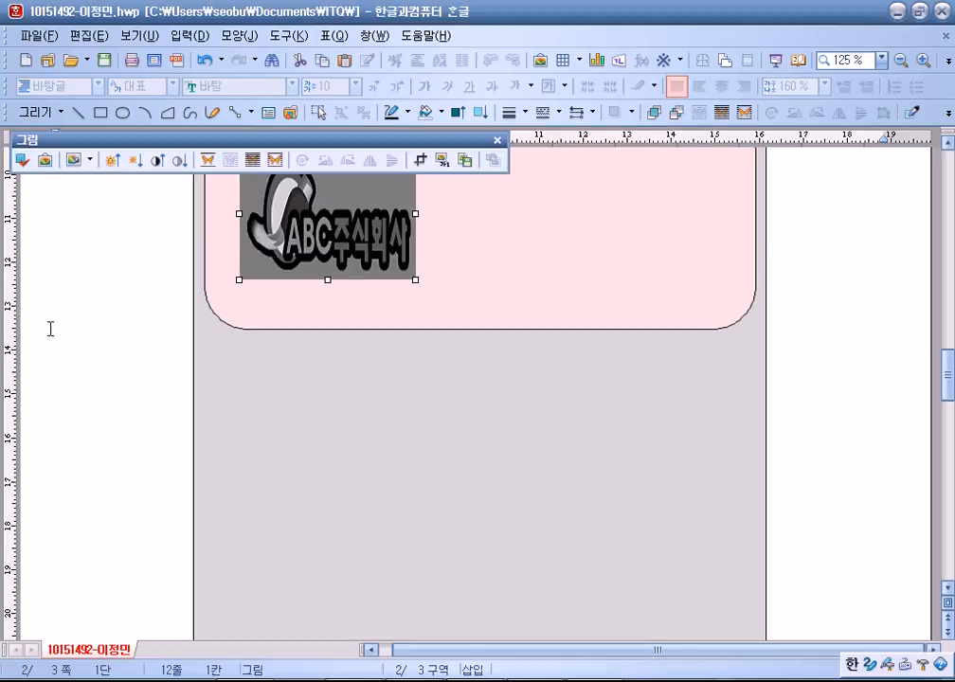
{"action": "left_click", "coordinate": [47, 326]}
{"action": "scroll", "coordinate": [185, 369], "scroll_direction": "up", "scroll_amount": 2}
{"action": "left_click", "coordinate": [328, 359]}
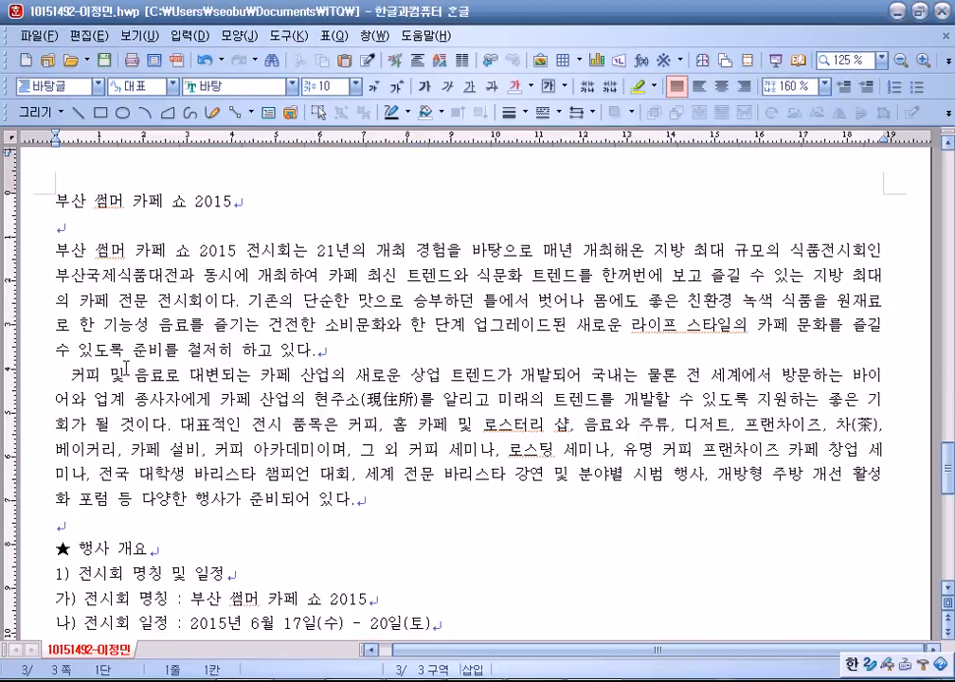
{"action": "scroll", "coordinate": [132, 369], "scroll_direction": "up", "scroll_amount": 10}
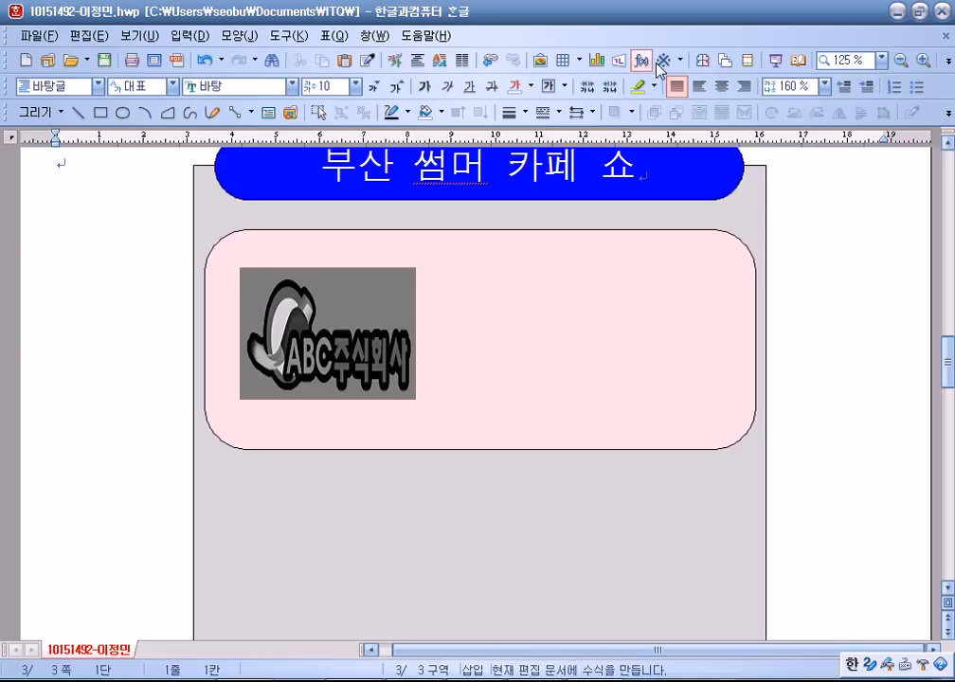
Create 글맵시 text art reading 2015최대카페쇼 in 궁서 with a wavy shape.
{"action": "left_click", "coordinate": [619, 62]}
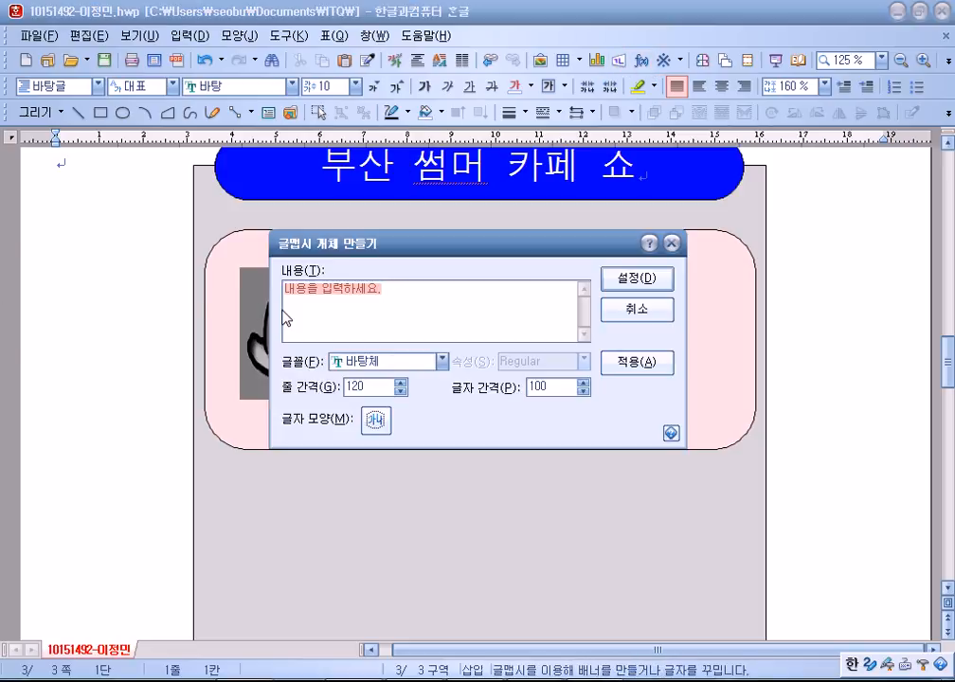
{"action": "type", "text": "2015"}
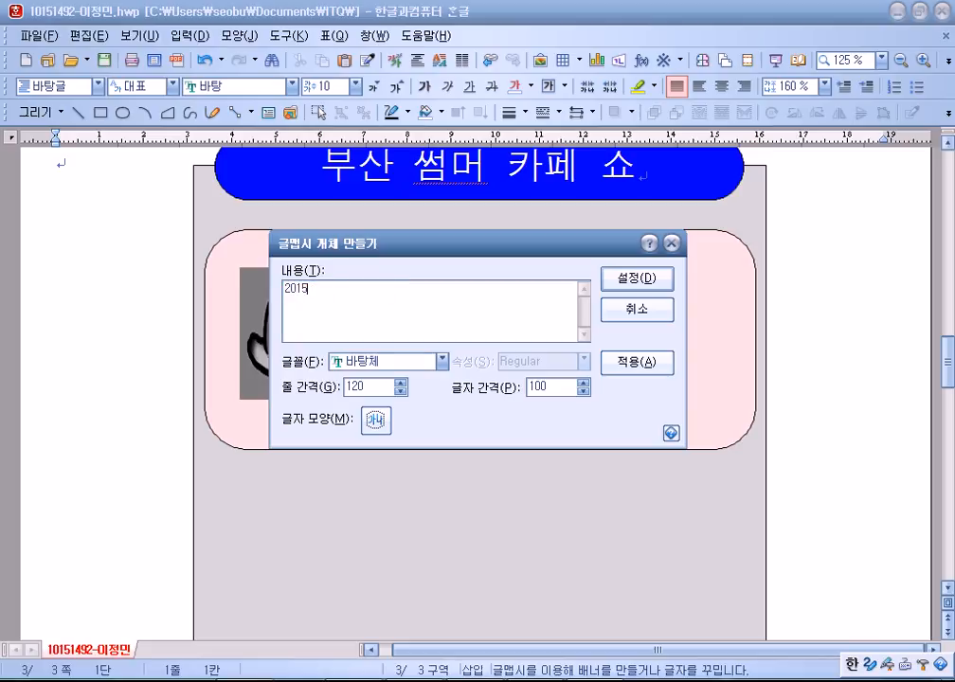
{"action": "type", "text": "최대카페쇼"}
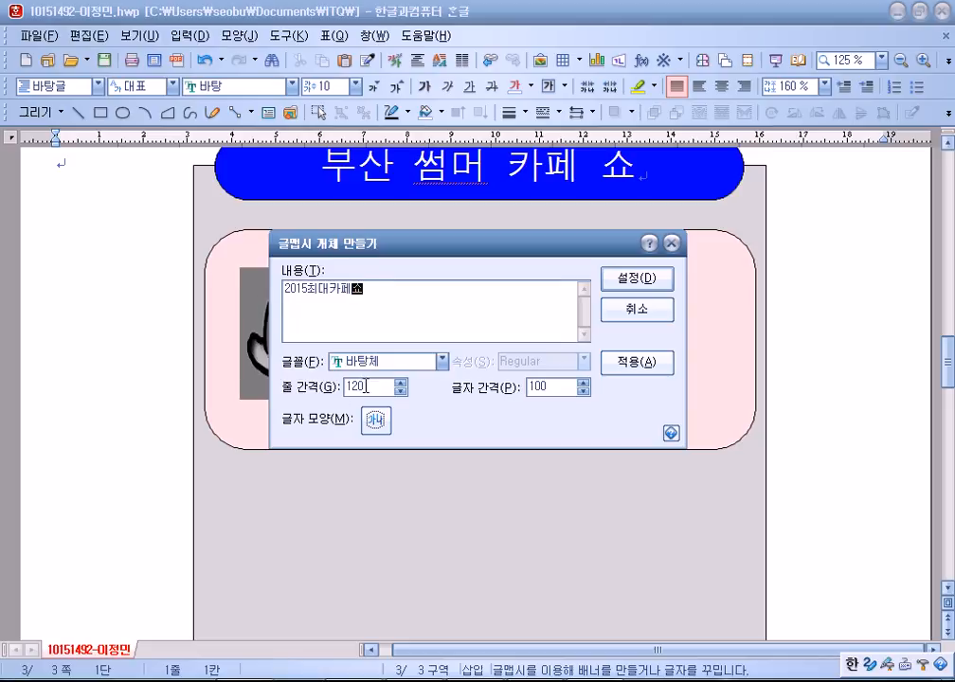
{"action": "left_click", "coordinate": [442, 360]}
{"action": "scroll", "coordinate": [379, 417], "scroll_direction": "up", "scroll_amount": 8}
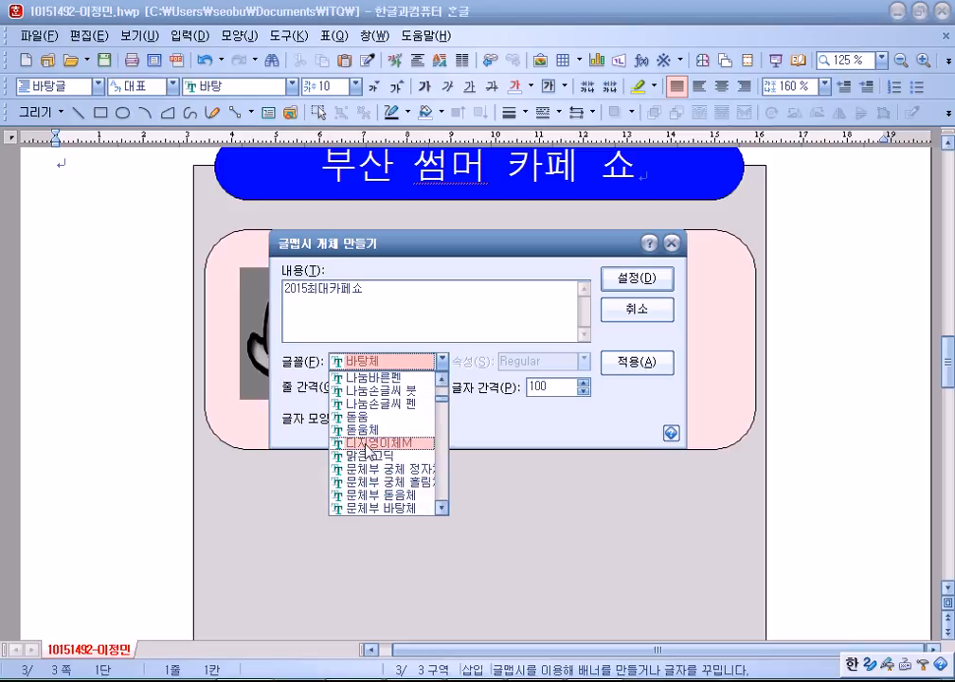
{"action": "left_click", "coordinate": [379, 405]}
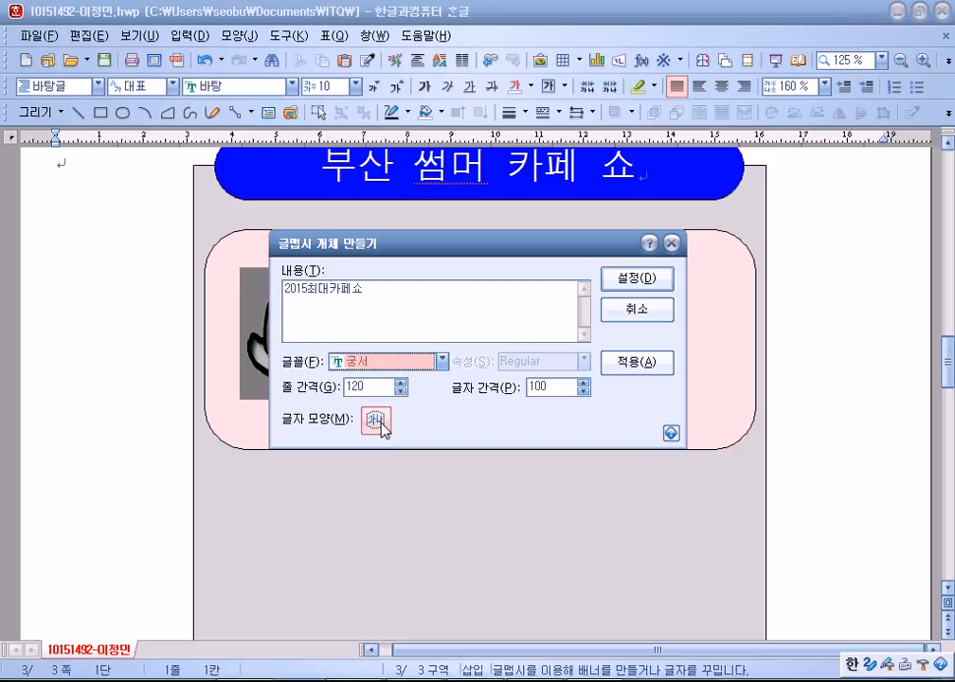
{"action": "left_click", "coordinate": [381, 417]}
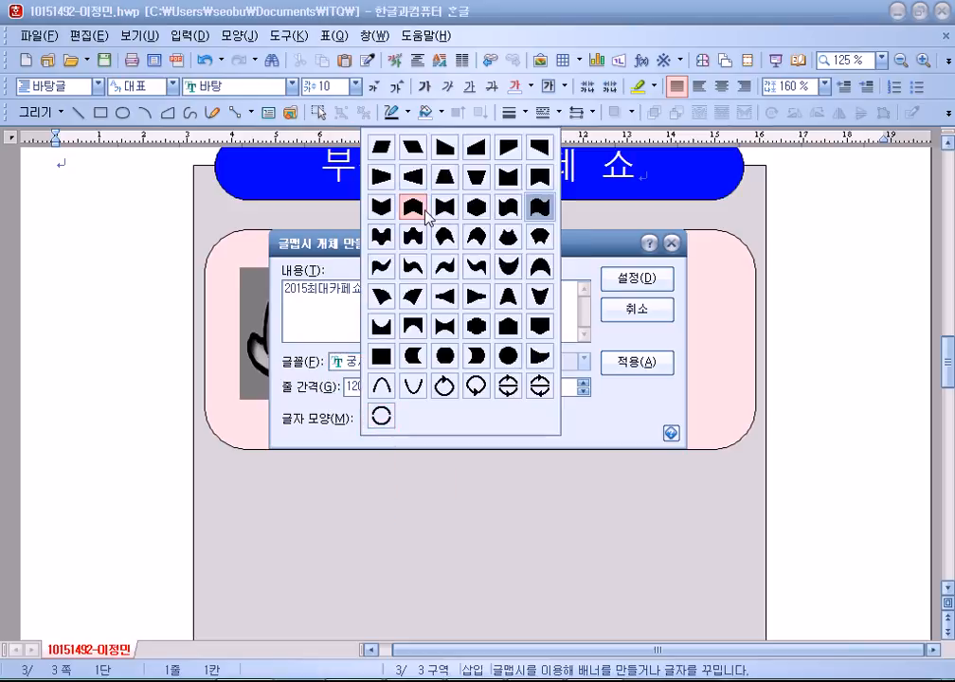
{"action": "left_click", "coordinate": [381, 206]}
{"action": "left_click", "coordinate": [660, 278]}
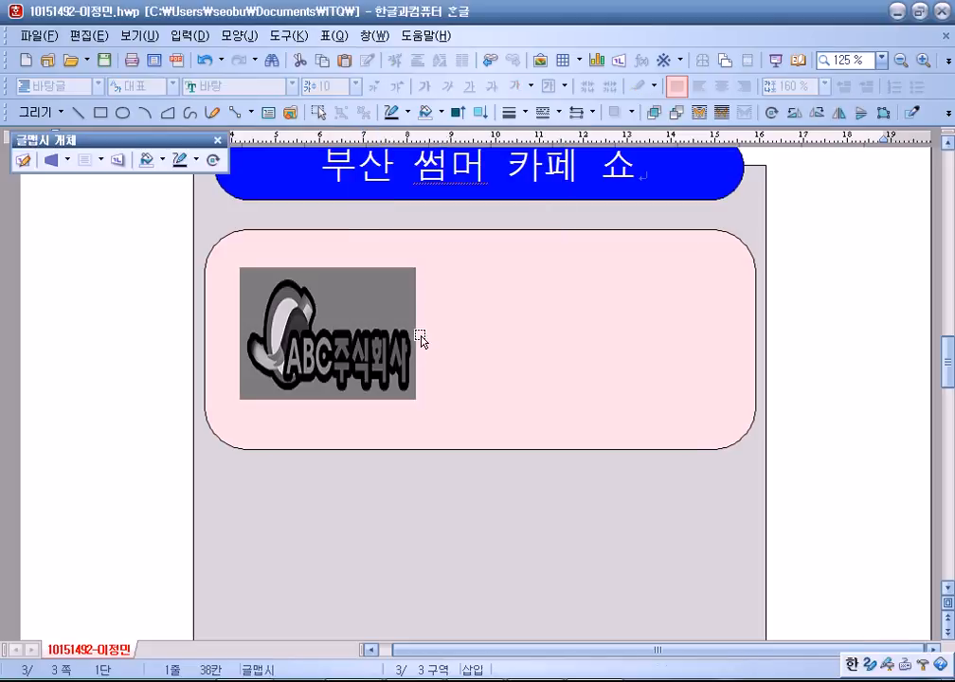
Cut the text art to move it up beside the grey frame.
{"action": "scroll", "coordinate": [138, 464], "scroll_direction": "up", "scroll_amount": 3}
{"action": "scroll", "coordinate": [120, 518], "scroll_direction": "down", "scroll_amount": 12}
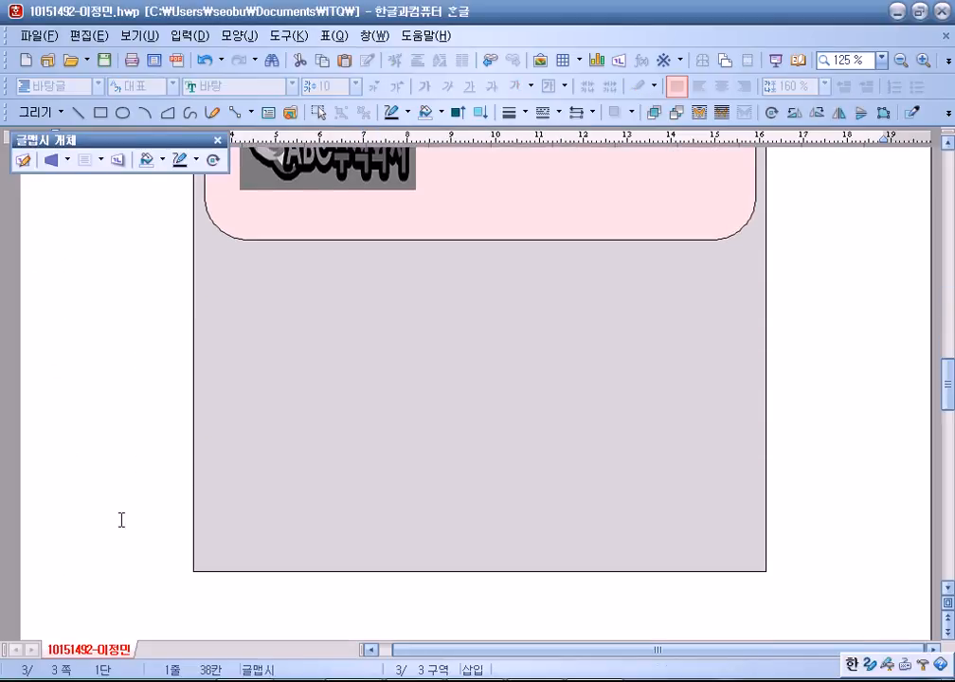
{"action": "scroll", "coordinate": [153, 503], "scroll_direction": "up", "scroll_amount": 5}
{"action": "scroll", "coordinate": [153, 503], "scroll_direction": "down", "scroll_amount": 5}
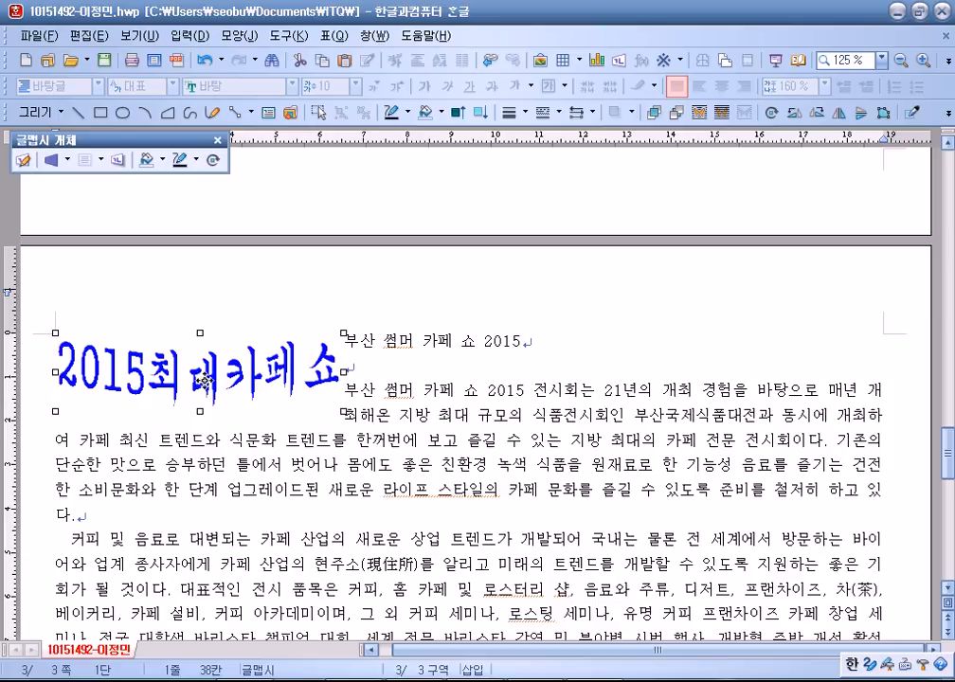
{"action": "key", "text": "ctrl+x"}
{"action": "scroll", "coordinate": [177, 471], "scroll_direction": "up", "scroll_amount": 12}
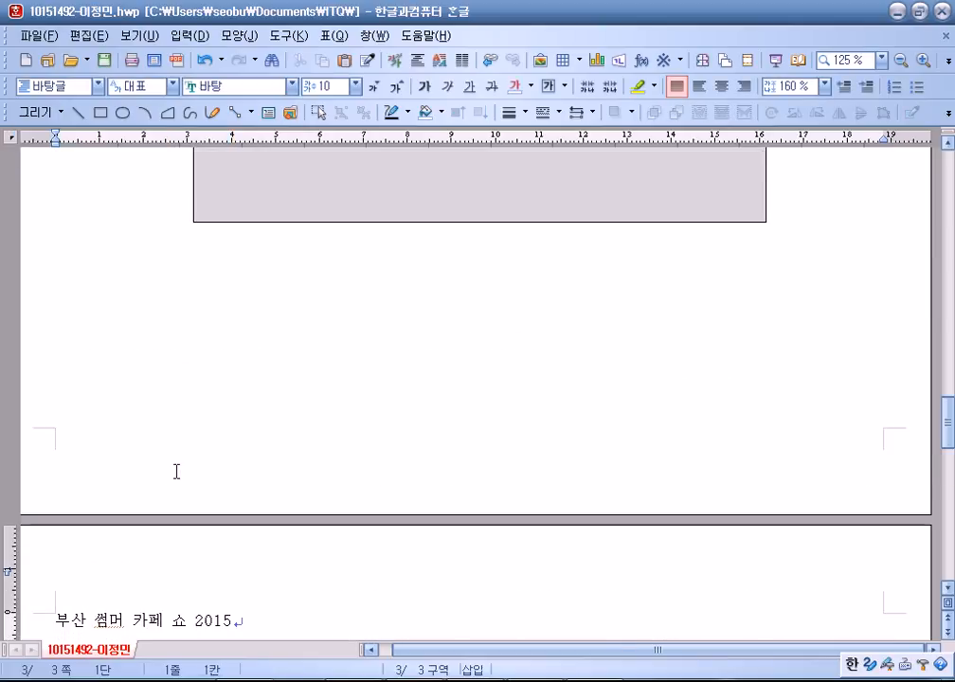
{"action": "scroll", "coordinate": [81, 234], "scroll_direction": "up", "scroll_amount": 2}
Paste the 2015최대카페쇼 text art, bring it in front of text and shapes, and drag it into the pink box.
{"action": "key", "text": "ctrl+v"}
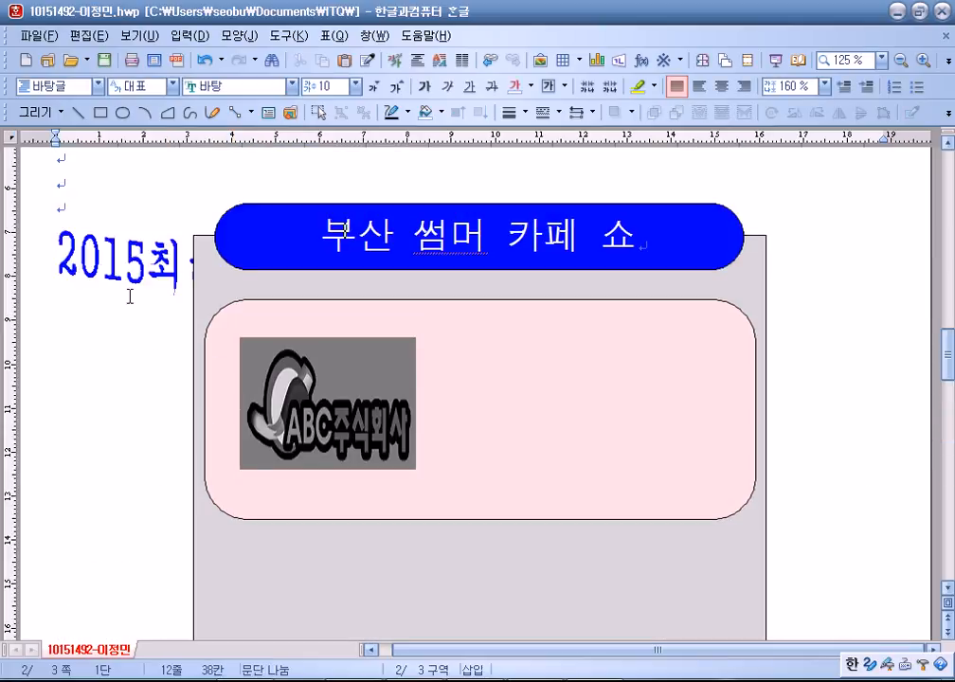
{"action": "right_click", "coordinate": [127, 264]}
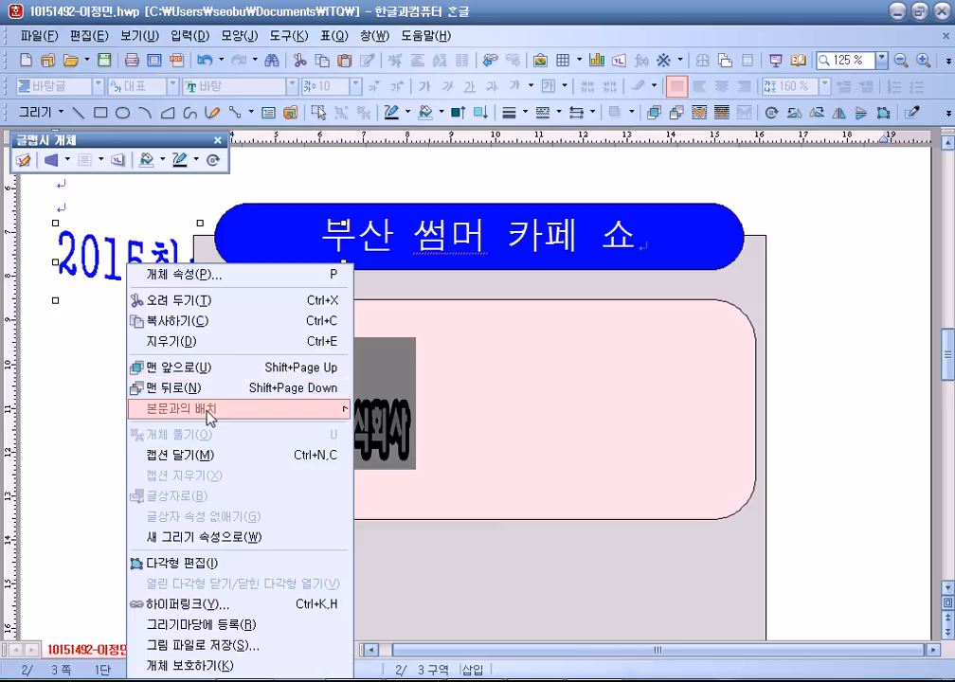
{"action": "mouse_move", "coordinate": [209, 415]}
{"action": "left_click", "coordinate": [434, 430]}
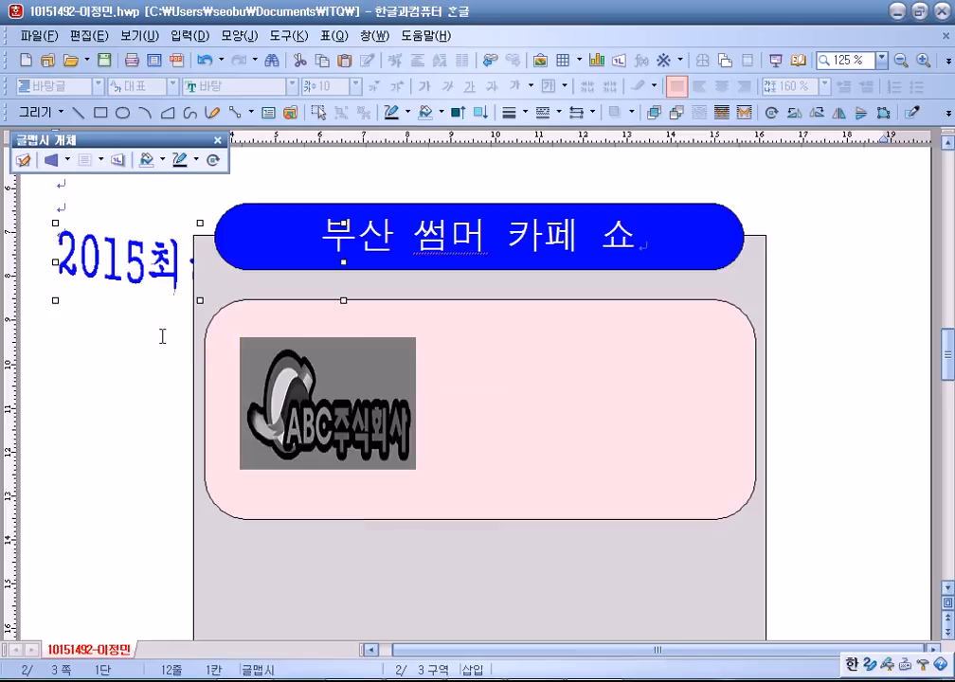
{"action": "right_click", "coordinate": [140, 268]}
{"action": "mouse_move", "coordinate": [317, 418]}
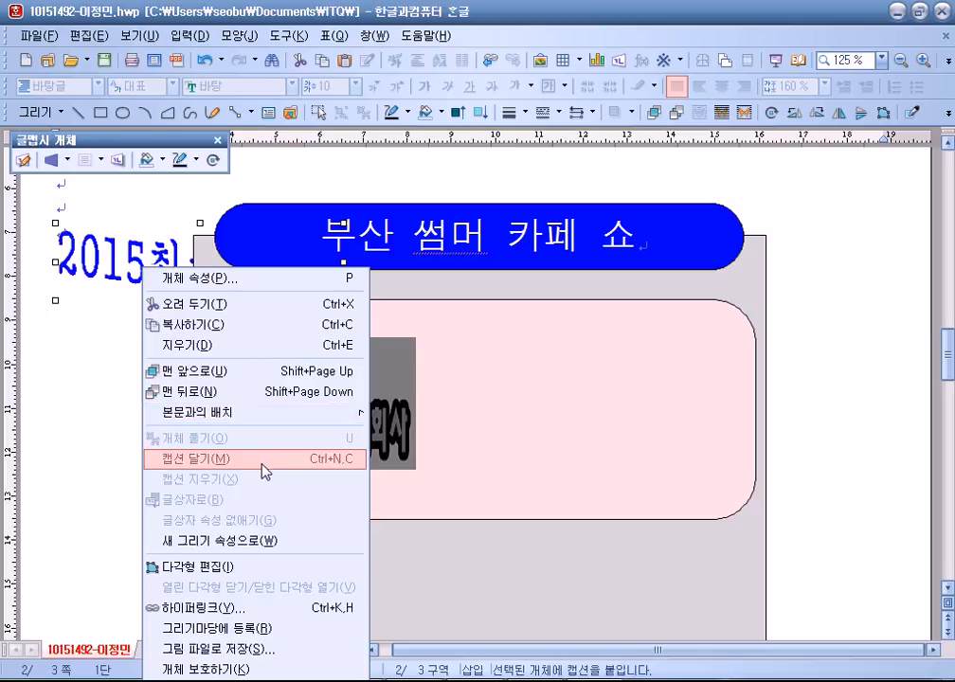
{"action": "left_click", "coordinate": [252, 373]}
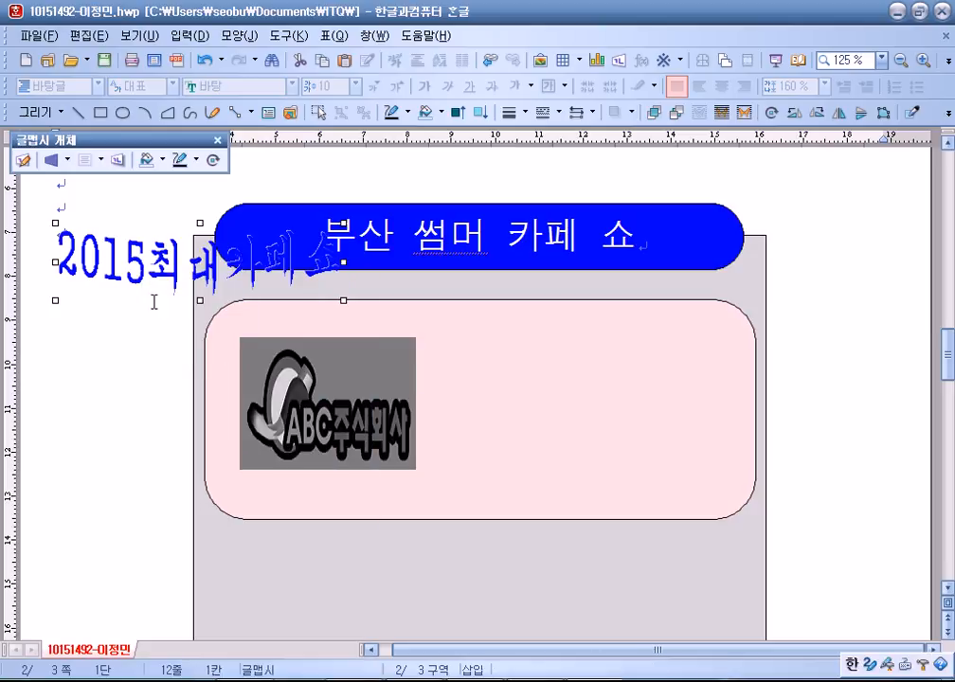
{"action": "left_click_drag", "start_coordinate": [155, 268], "coordinate": [514, 408]}
Set the text art to 45 × 35 mm with its size locked.
{"action": "double_click", "coordinate": [514, 407]}
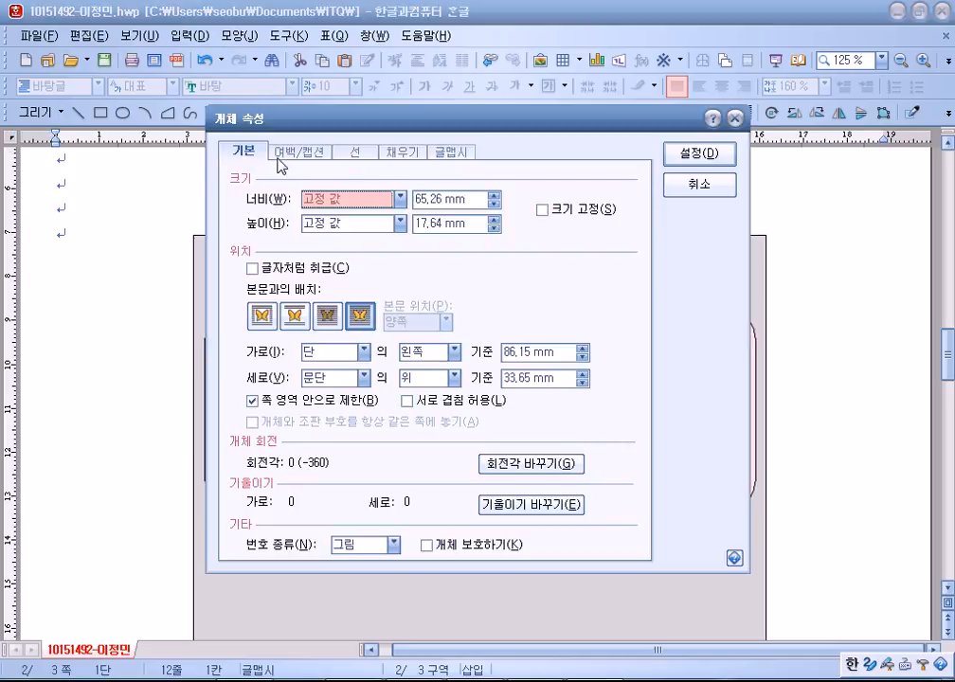
{"action": "type", "text": "45"}
{"action": "key", "text": "Tab"}
{"action": "key", "text": "Tab"}
{"action": "type", "text": "35"}
{"action": "key", "text": "alt+s"}
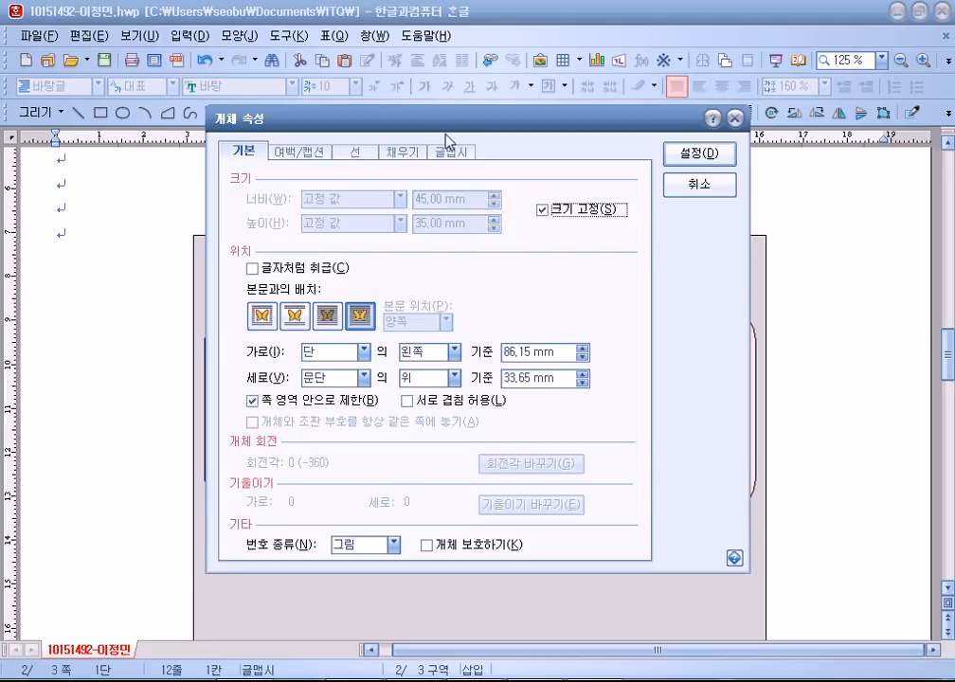
Fill the text art red, keeping its 궁서 font and shape, and apply.
{"action": "left_click", "coordinate": [402, 153]}
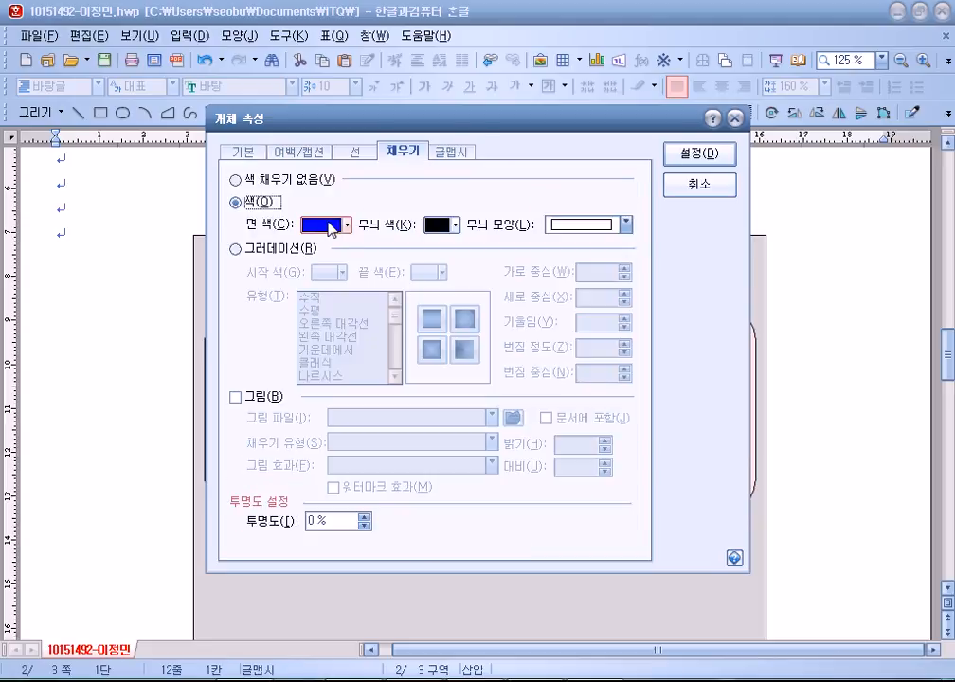
{"action": "left_click", "coordinate": [331, 227]}
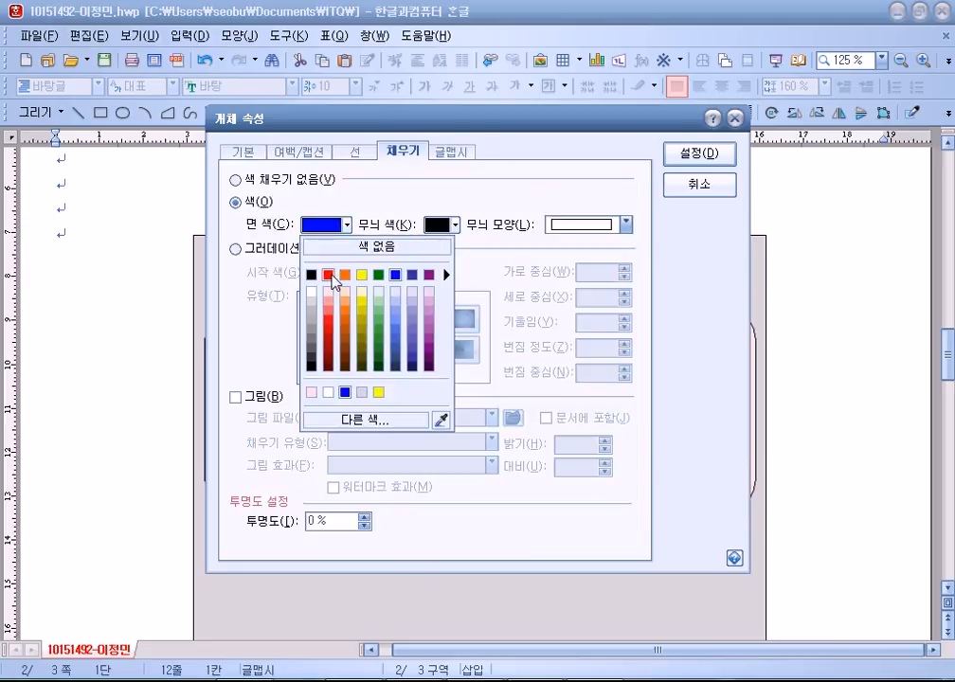
{"action": "left_click", "coordinate": [334, 277]}
{"action": "left_click", "coordinate": [453, 152]}
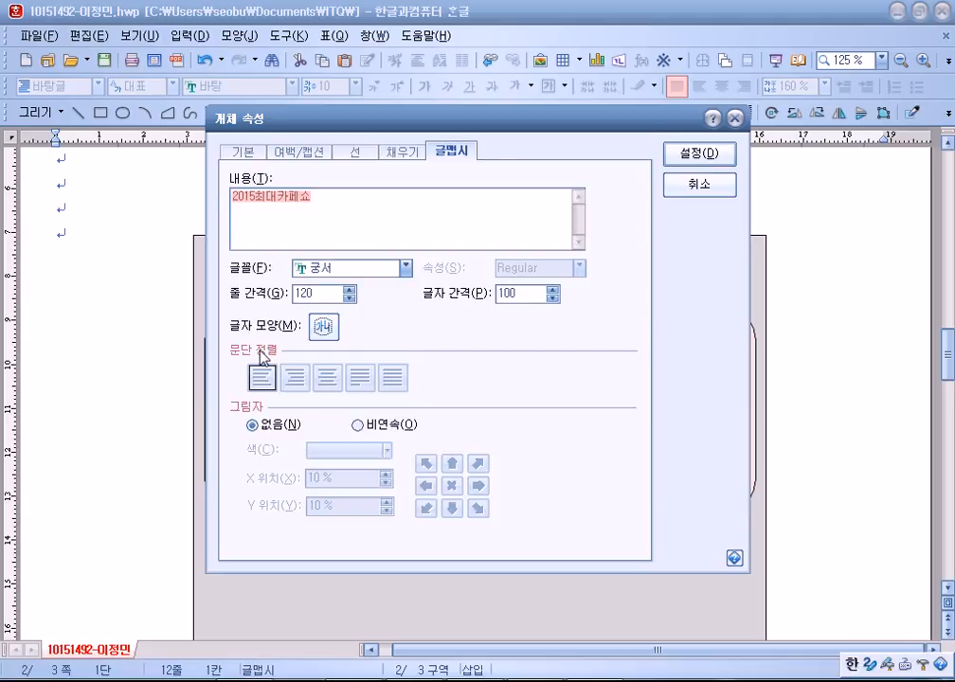
{"action": "left_click", "coordinate": [318, 269]}
{"action": "left_click", "coordinate": [330, 350]}
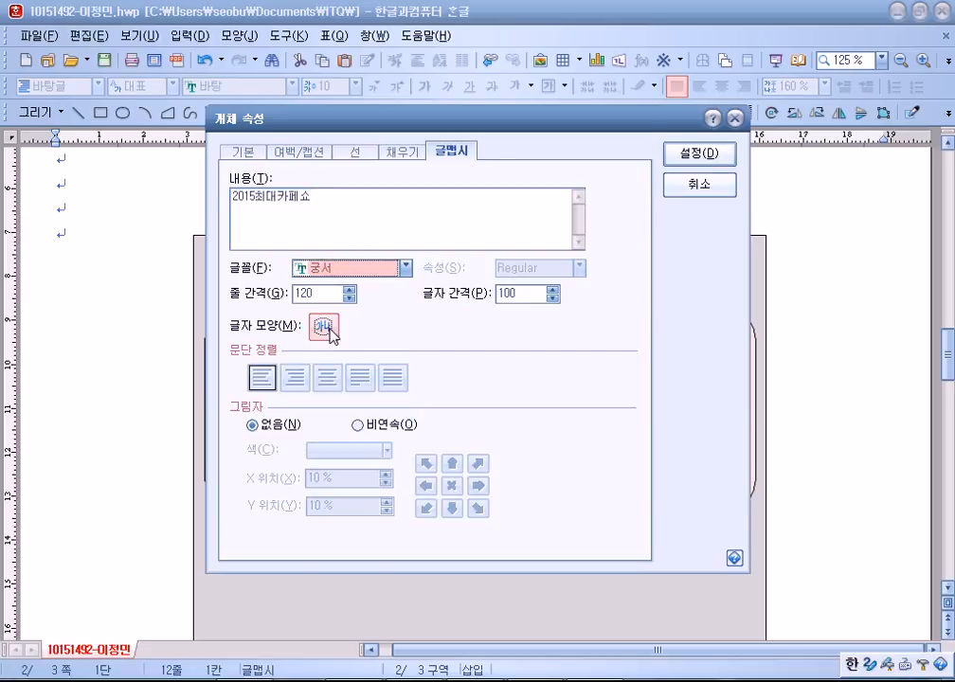
{"action": "left_click", "coordinate": [328, 329]}
{"action": "left_click", "coordinate": [331, 370]}
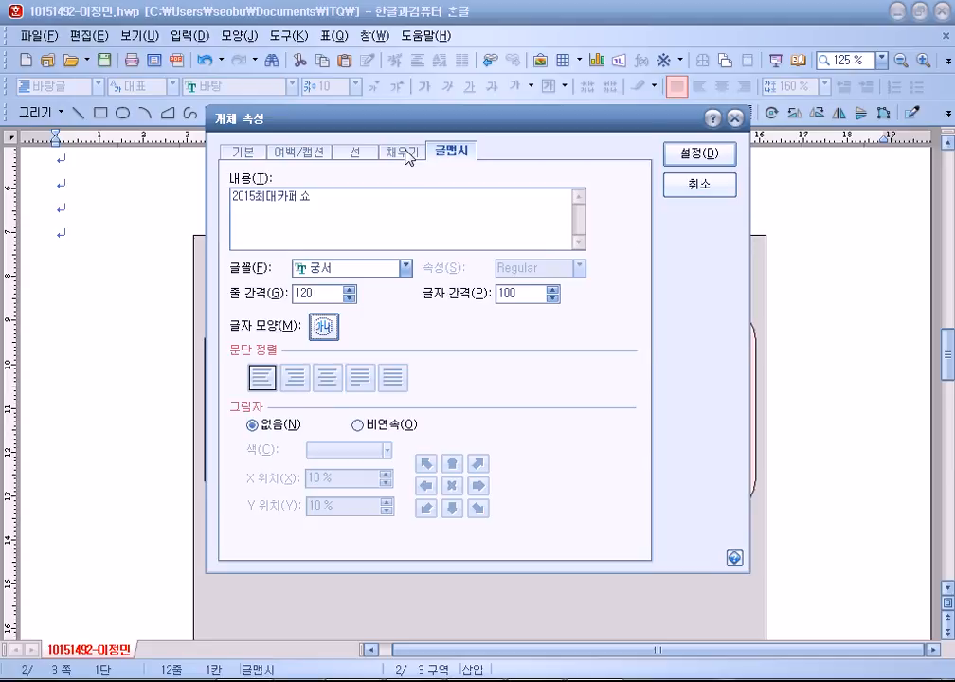
{"action": "left_click", "coordinate": [406, 153]}
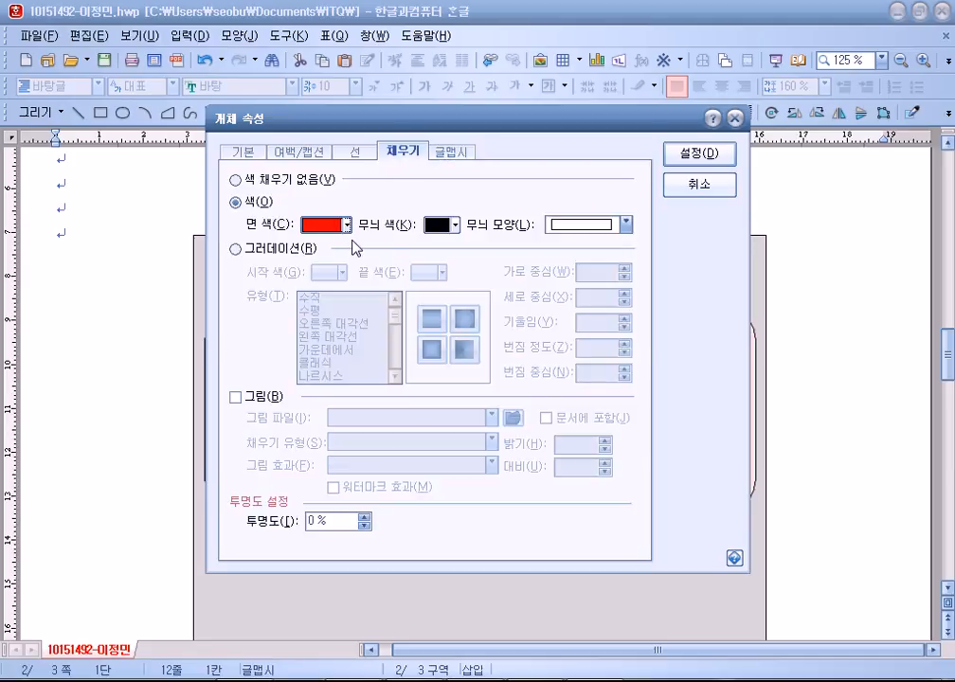
{"action": "left_click", "coordinate": [701, 156]}
Nudge the red text art into place within the pink box.
{"action": "left_click_drag", "start_coordinate": [591, 382], "coordinate": [593, 394]}
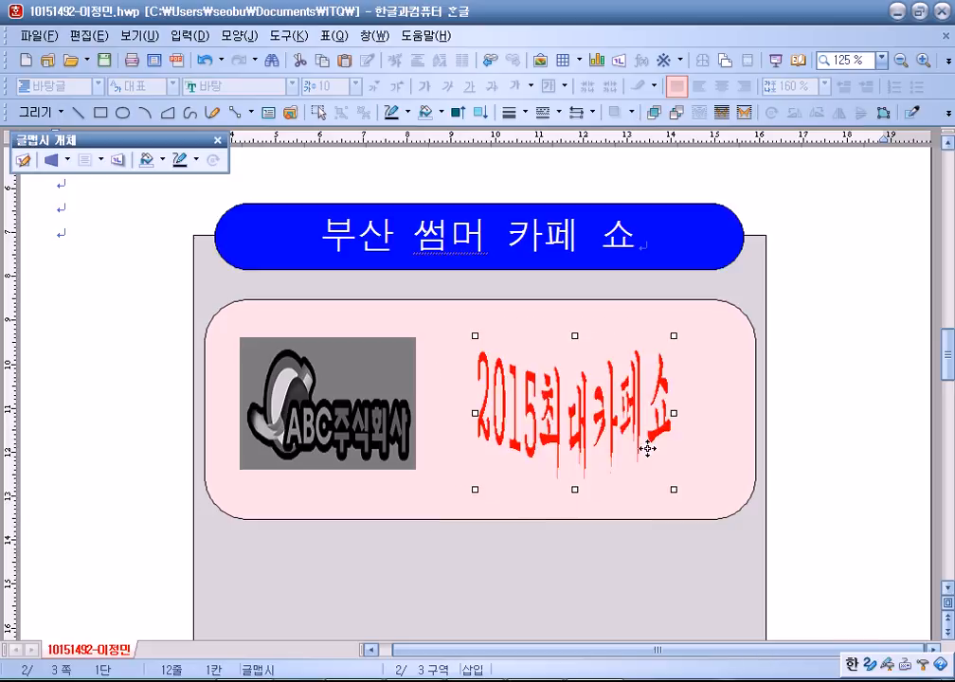
{"action": "left_click", "coordinate": [831, 411]}
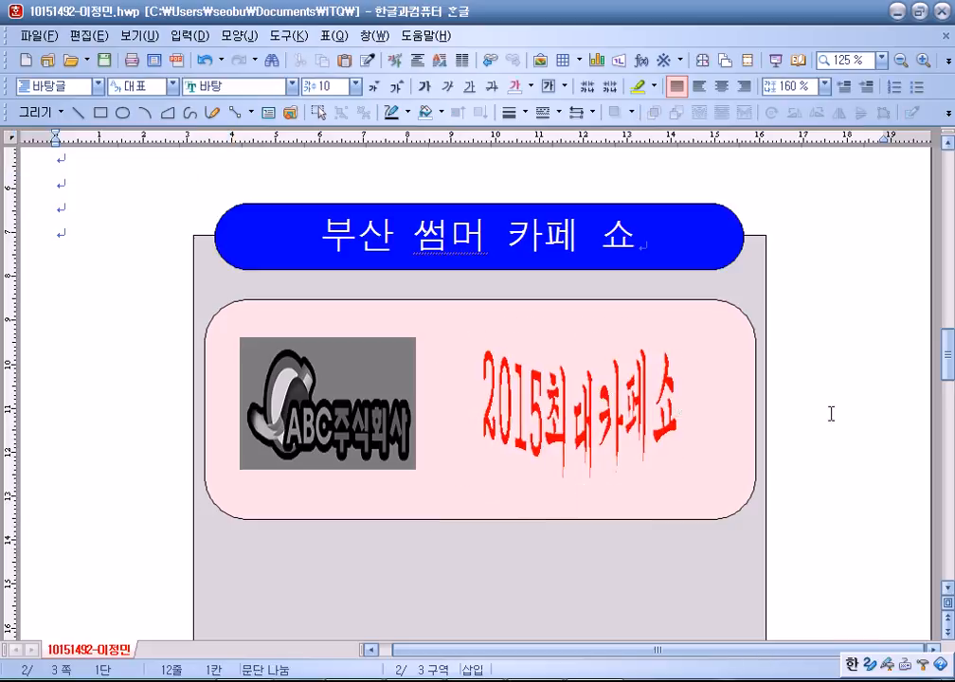
{"action": "scroll", "coordinate": [833, 423], "scroll_direction": "down", "scroll_amount": 5}
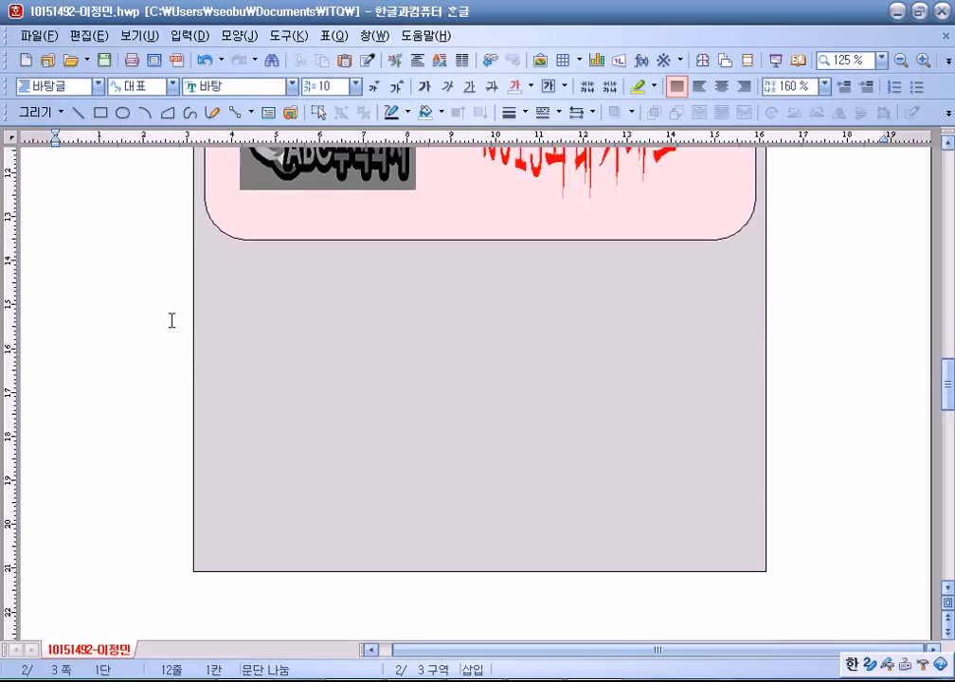
Draw a small rectangle below the pink panel, set its width to 15 mm and lock its size.
{"action": "left_click", "coordinate": [99, 112]}
{"action": "left_click_drag", "start_coordinate": [170, 283], "coordinate": [265, 307]}
{"action": "double_click", "coordinate": [228, 304]}
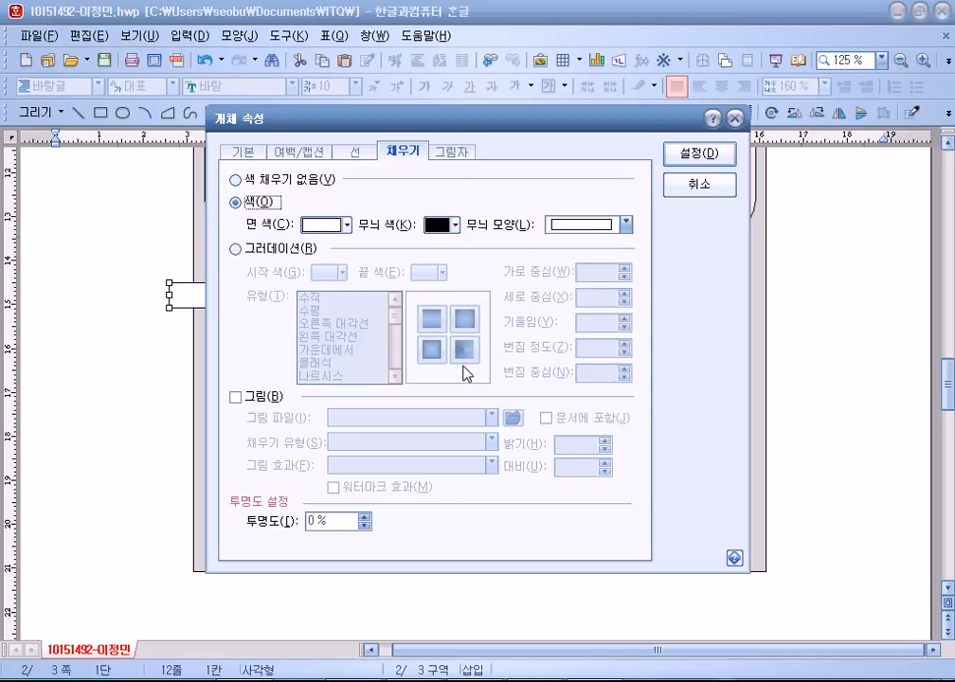
{"action": "left_click", "coordinate": [244, 153]}
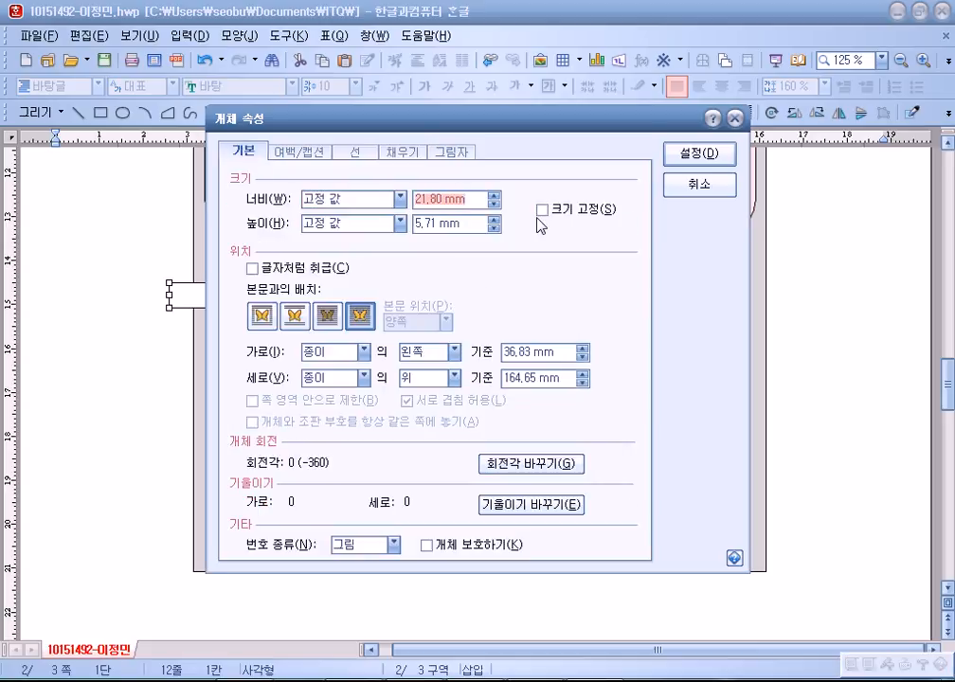
{"action": "type", "text": "10"}
{"action": "key", "text": "Tab"}
{"action": "type", "text": "1"}
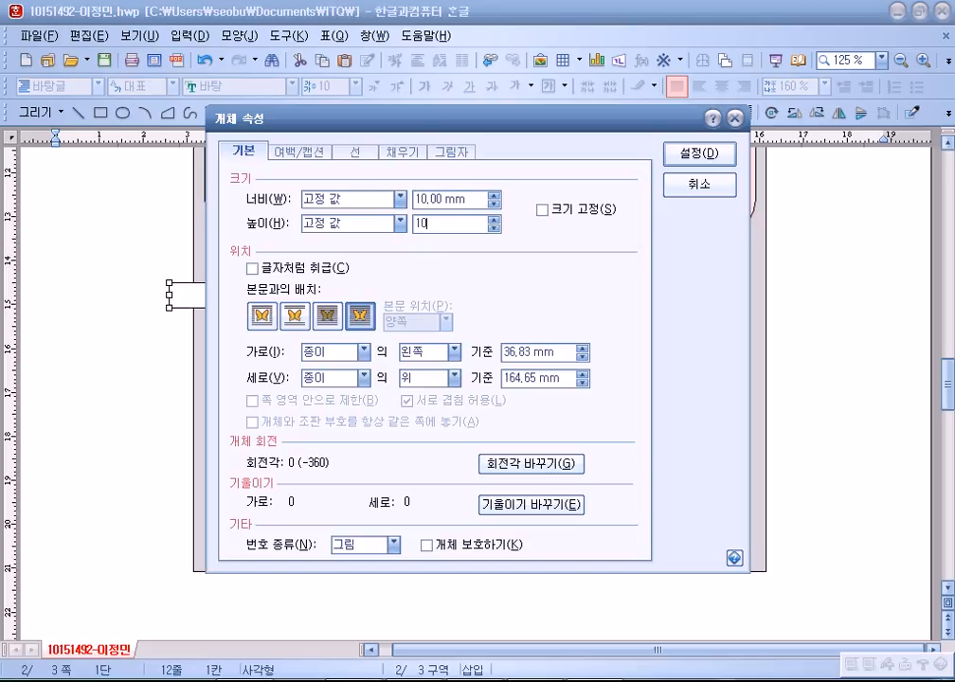
{"action": "key", "text": "shift+Tab"}
{"action": "key", "text": "shift+Tab"}
{"action": "type", "text": "15"}
{"action": "key", "text": "Tab"}
{"action": "key", "text": "Tab"}
{"action": "type", "text": "1"}
{"action": "type", "text": "5"}
{"action": "key", "text": "Tab"}
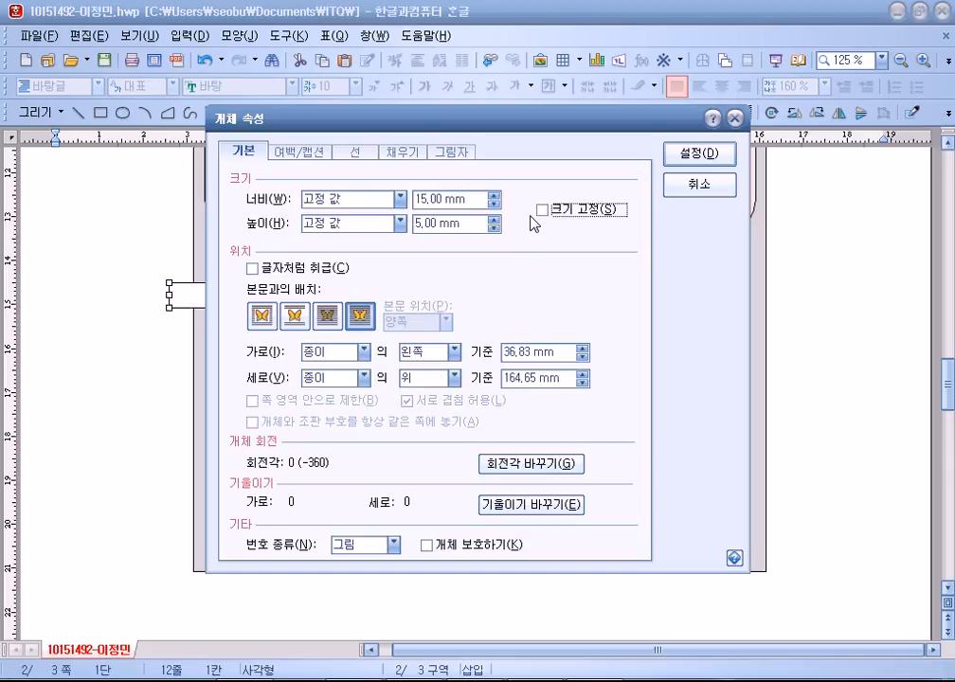
{"action": "key", "text": "space"}
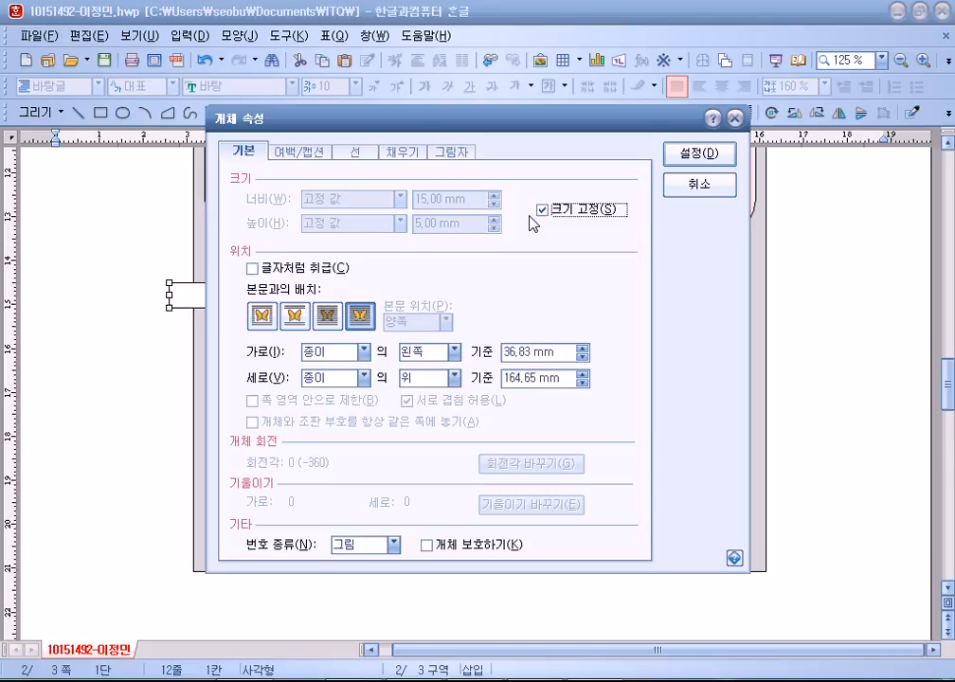
Fill the rectangle pale pink-violet and apply the settings.
{"action": "left_click", "coordinate": [401, 153]}
{"action": "left_click", "coordinate": [322, 227]}
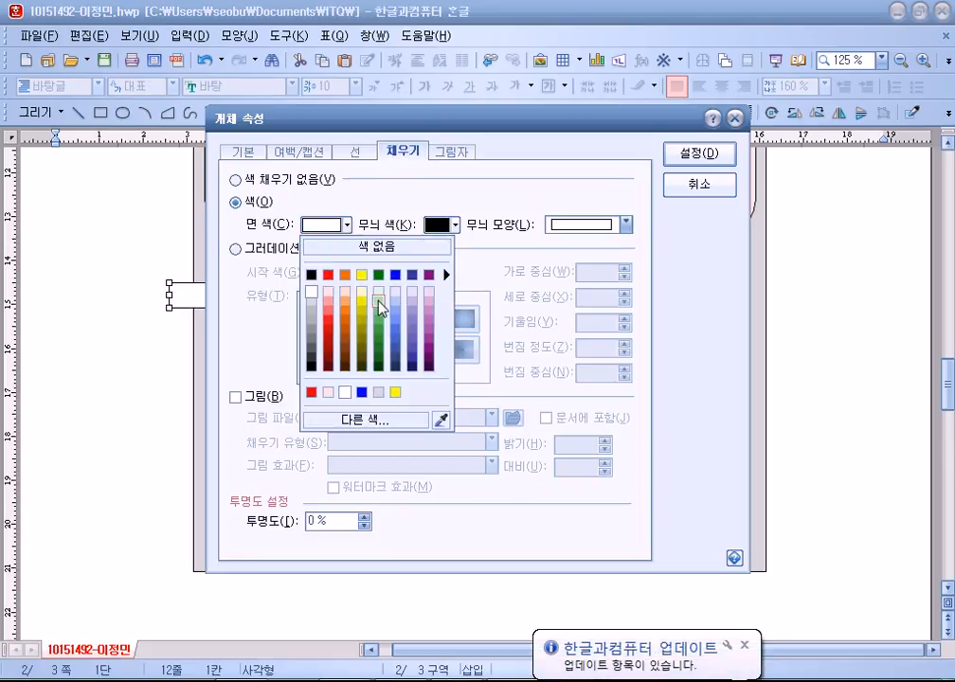
{"action": "left_click", "coordinate": [412, 294]}
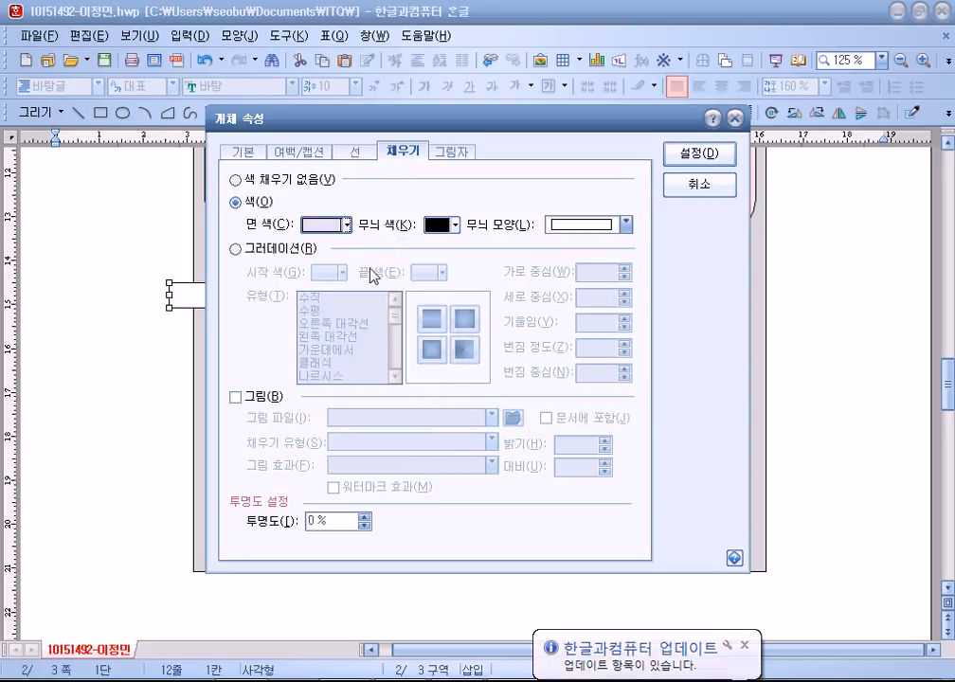
{"action": "left_click", "coordinate": [347, 225]}
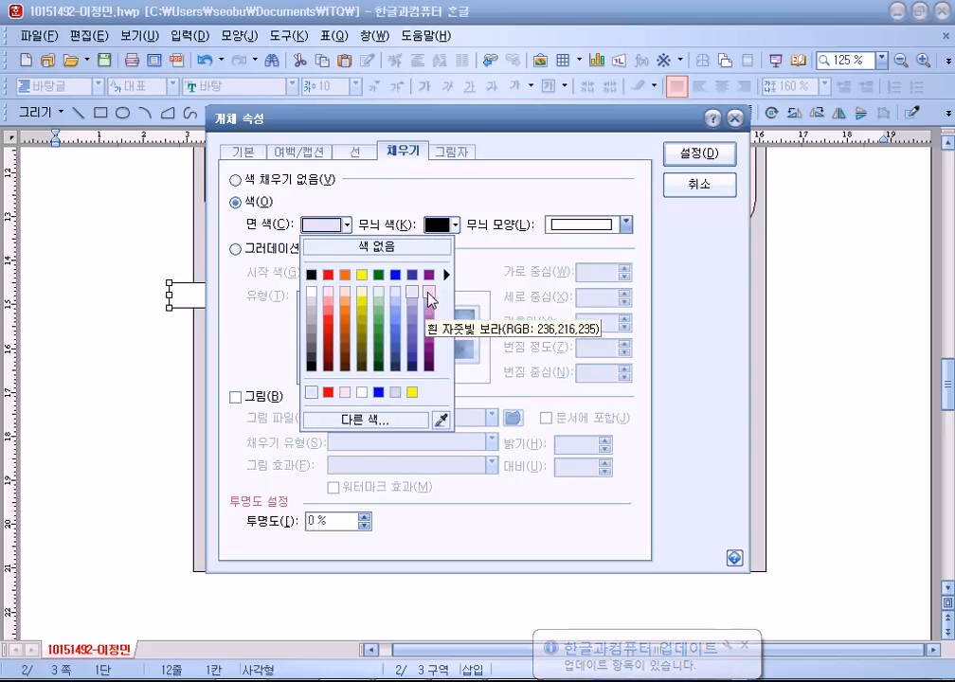
{"action": "left_click", "coordinate": [428, 298]}
{"action": "left_click", "coordinate": [706, 158]}
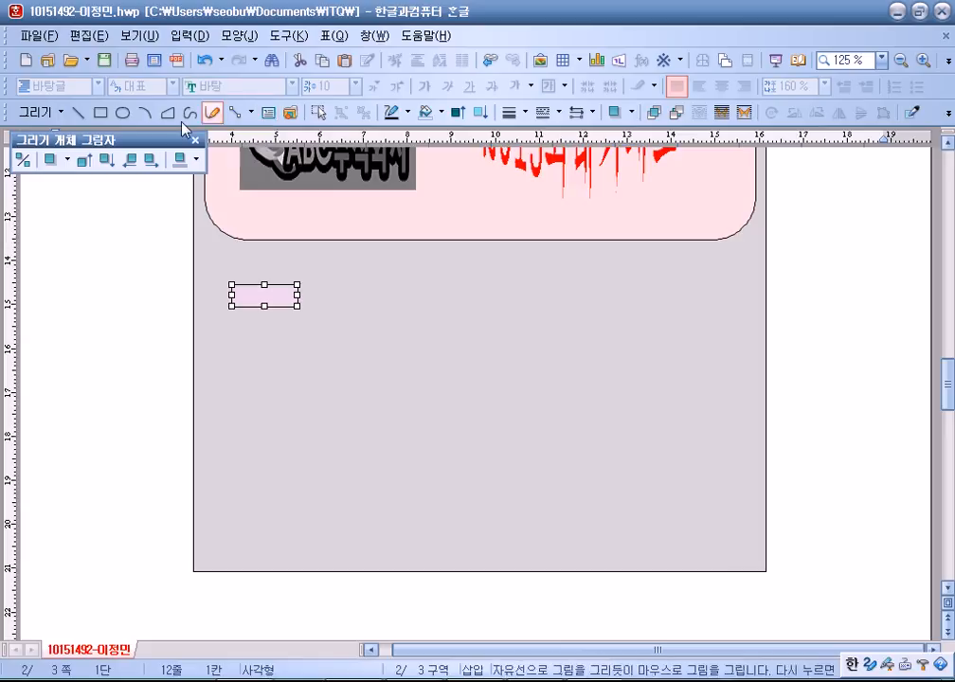
Draw a small text box sized 10 mm with rounded corners.
{"action": "left_click", "coordinate": [268, 111]}
{"action": "left_click_drag", "start_coordinate": [186, 338], "coordinate": [196, 356]}
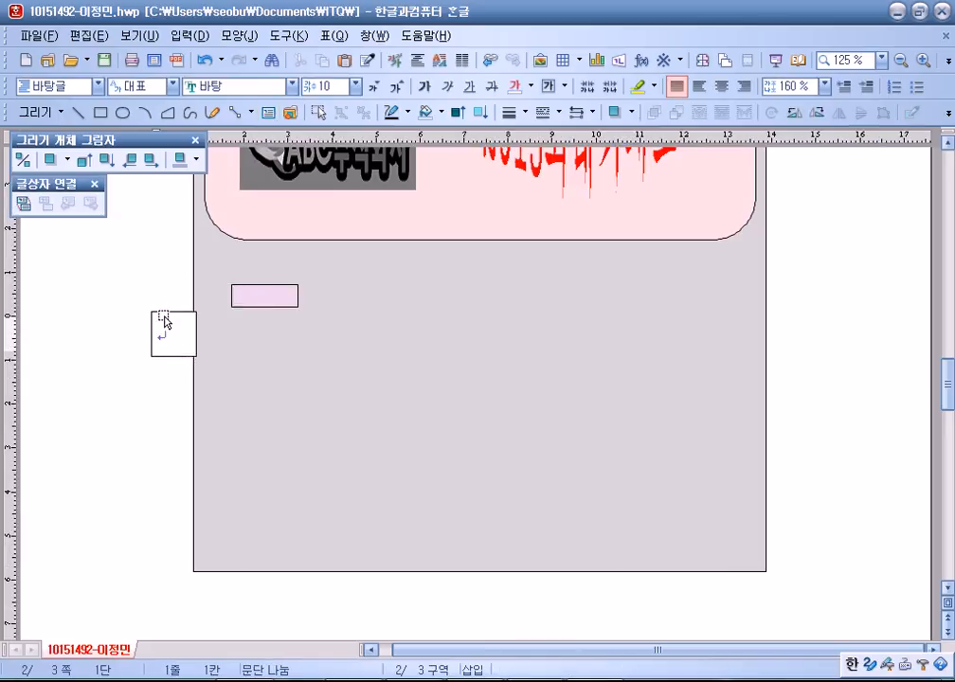
{"action": "double_click", "coordinate": [164, 318]}
{"action": "left_click", "coordinate": [242, 152]}
{"action": "key", "text": "Tab"}
{"action": "type", "text": "10"}
{"action": "key", "text": "Tab"}
{"action": "type", "text": "1"}
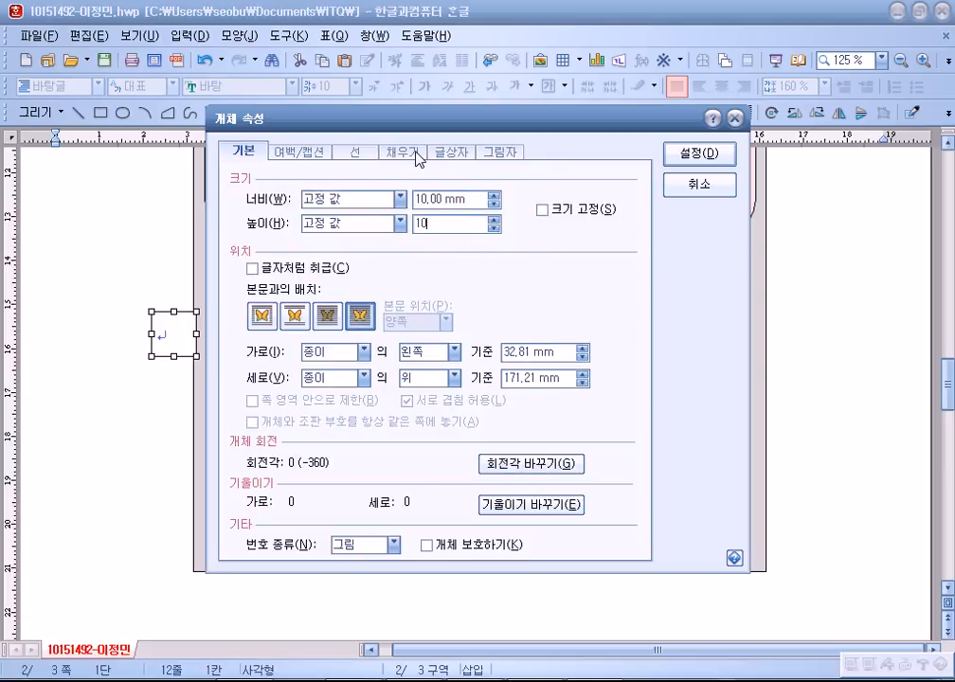
{"action": "left_click", "coordinate": [365, 155]}
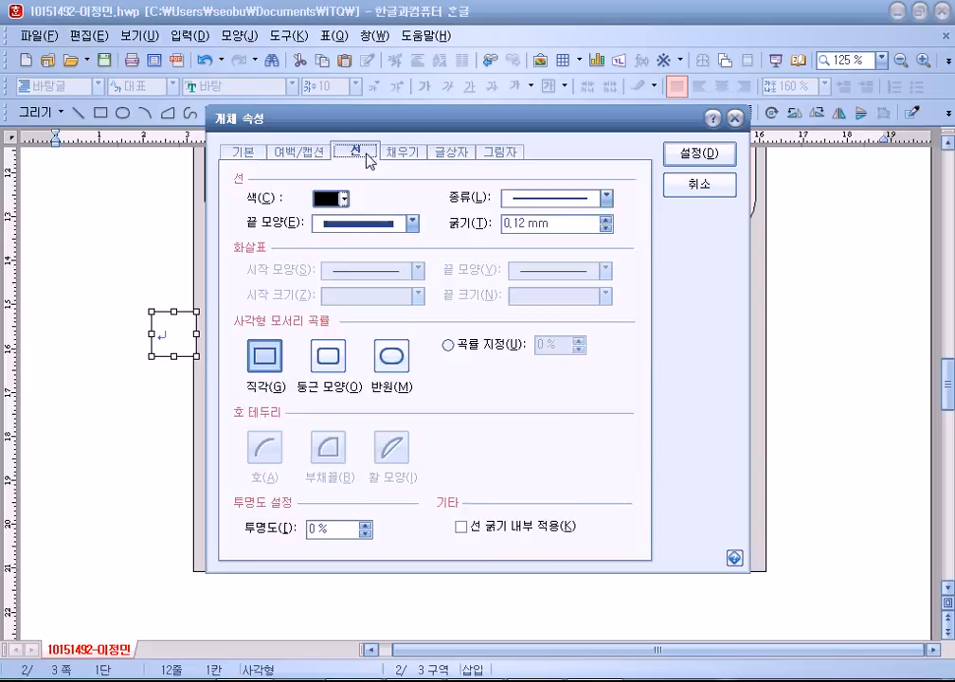
{"action": "left_click", "coordinate": [327, 355]}
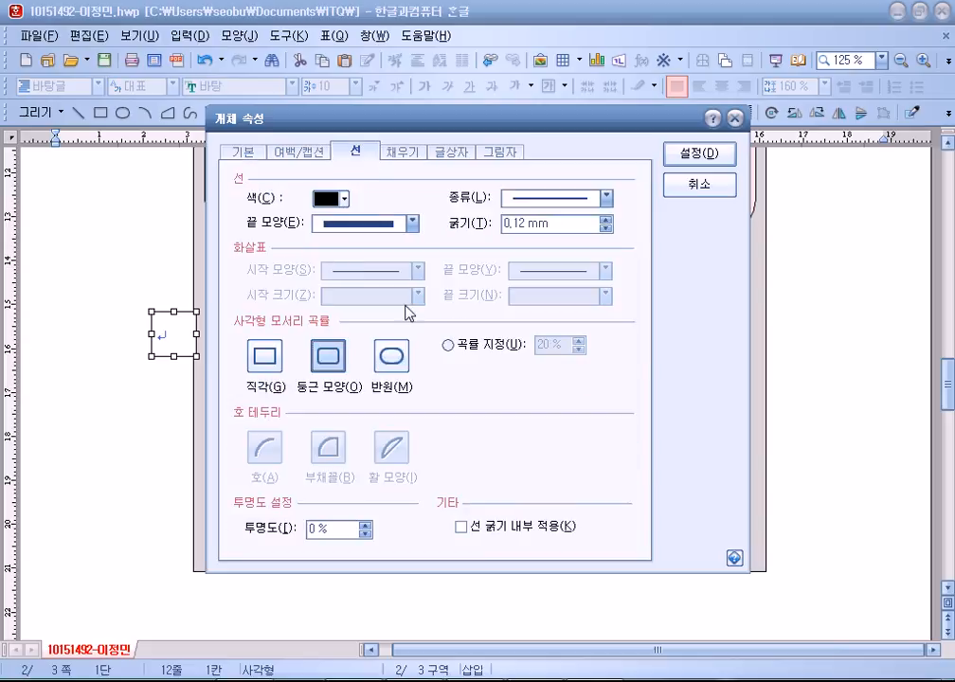
{"action": "left_click", "coordinate": [265, 155]}
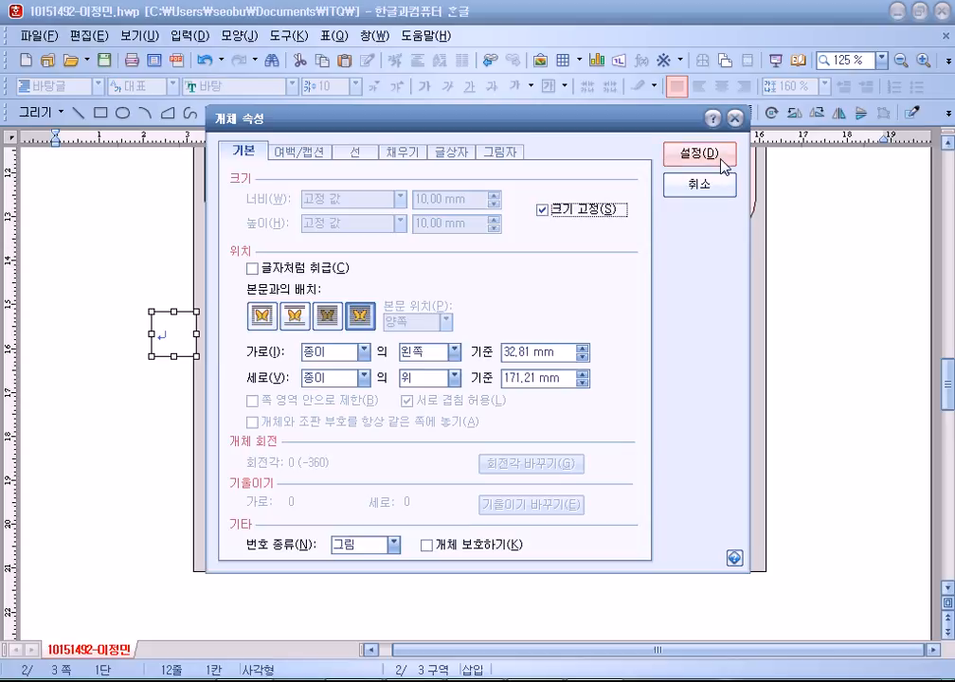
{"action": "left_click", "coordinate": [718, 155]}
Move the rounded box onto the pink rectangle's lower edge.
{"action": "left_click", "coordinate": [140, 336]}
{"action": "left_click_drag", "start_coordinate": [174, 317], "coordinate": [265, 302]}
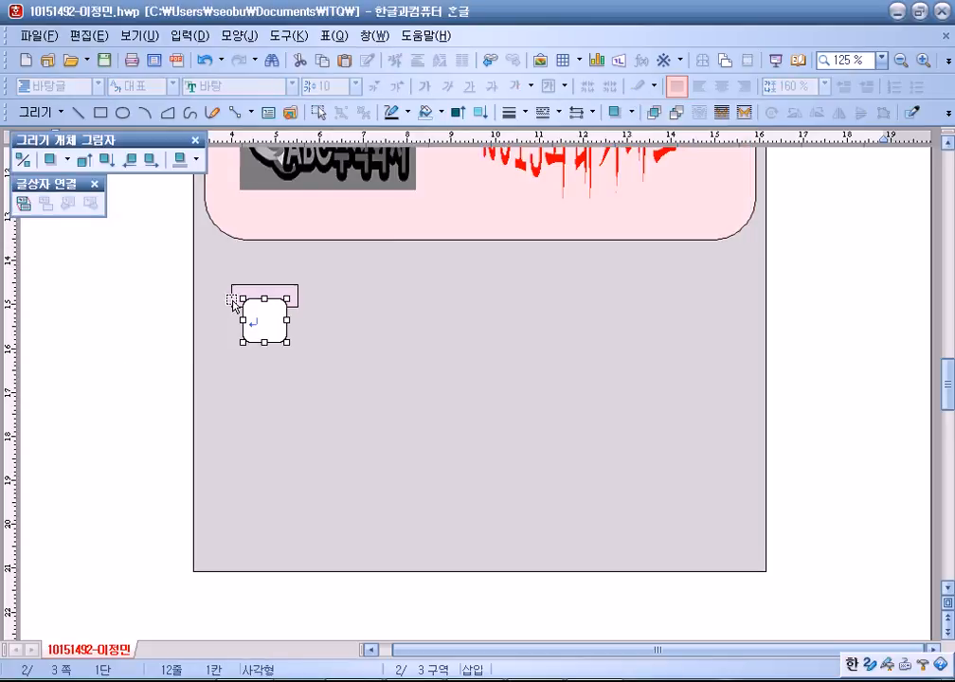
{"action": "left_click", "coordinate": [72, 303]}
Center-align the rounded box's text in 굴림 at size 20.
{"action": "left_click", "coordinate": [269, 319]}
{"action": "left_click", "coordinate": [722, 86]}
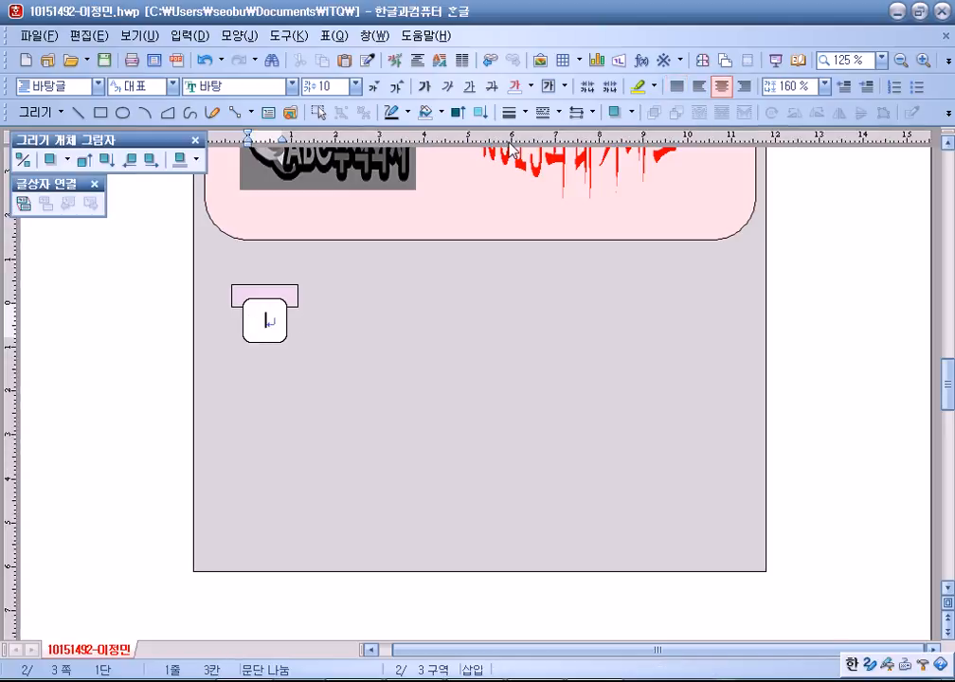
{"action": "left_click", "coordinate": [291, 86]}
{"action": "scroll", "coordinate": [251, 135], "scroll_direction": "up", "scroll_amount": 3}
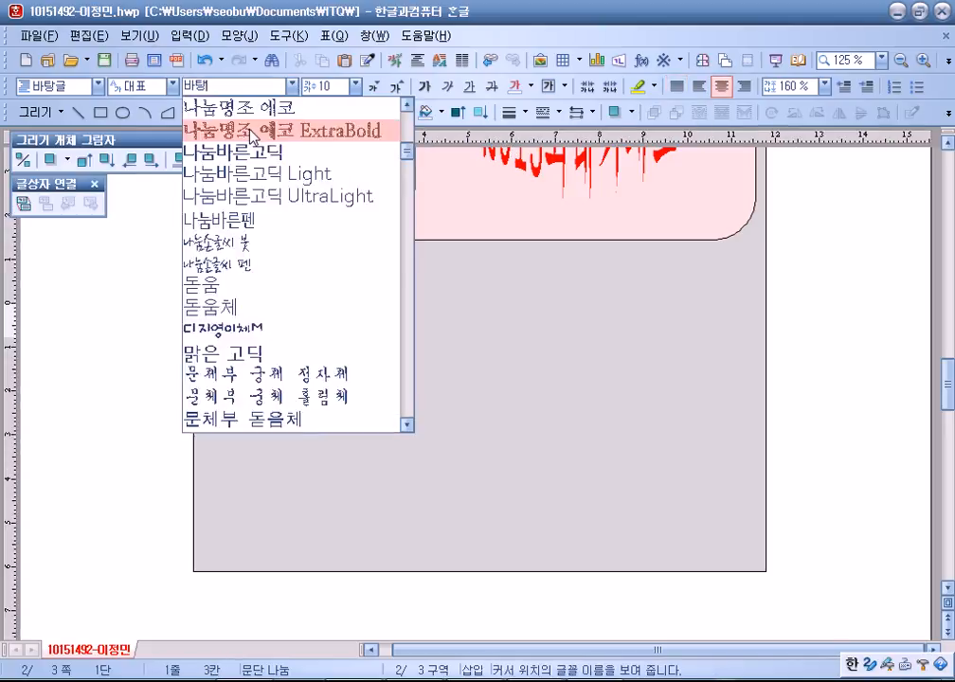
{"action": "scroll", "coordinate": [249, 135], "scroll_direction": "up", "scroll_amount": 4}
{"action": "left_click", "coordinate": [214, 161]}
{"action": "left_click", "coordinate": [356, 86]}
{"action": "left_click", "coordinate": [322, 245]}
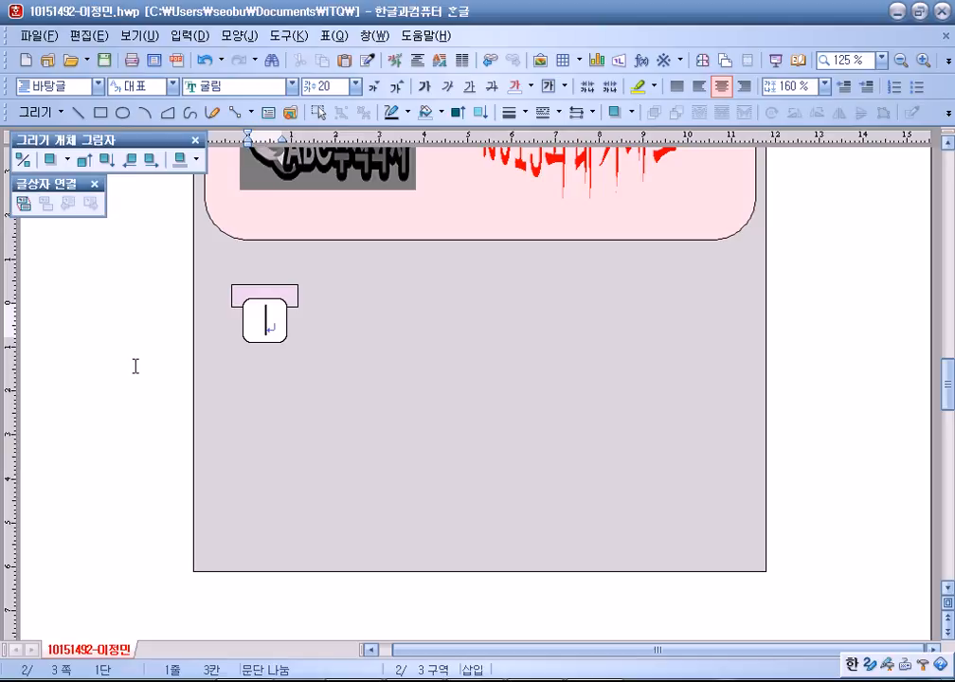
{"action": "left_click", "coordinate": [262, 305]}
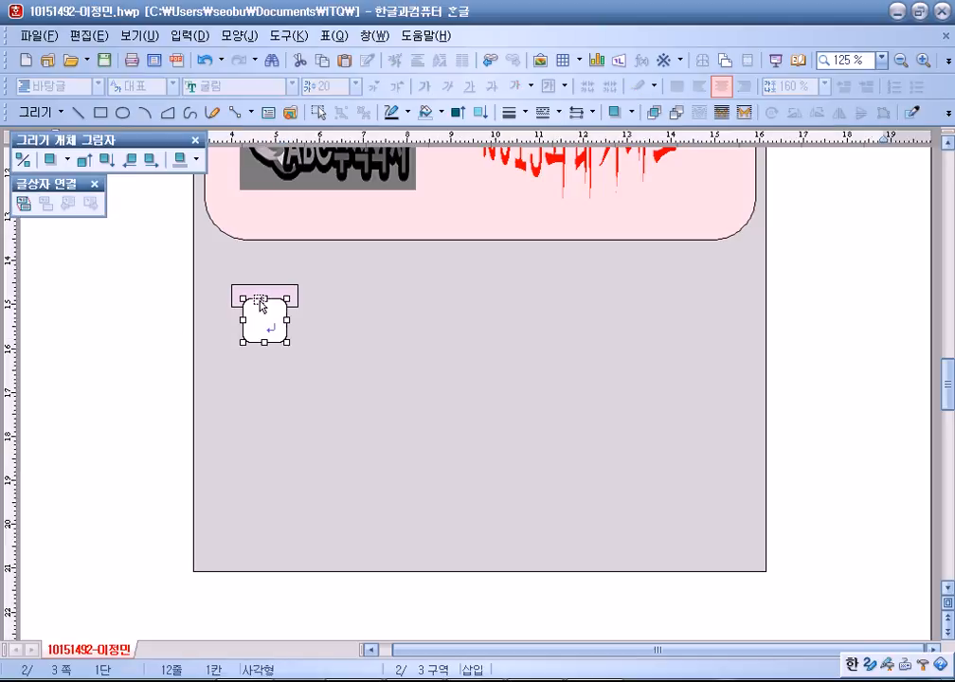
{"action": "left_click", "coordinate": [108, 335]}
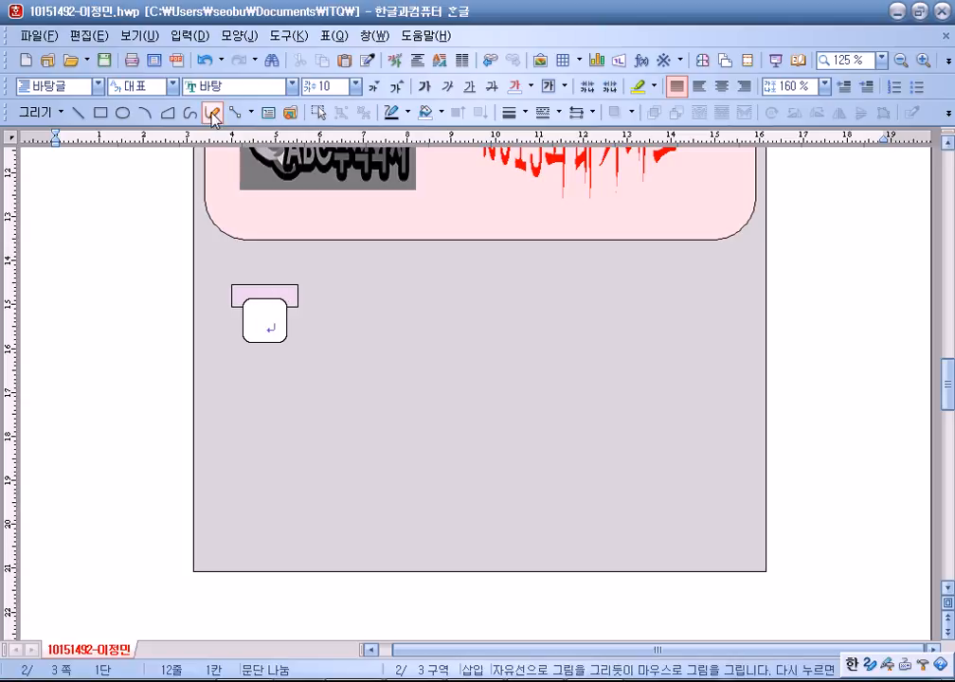
Draw a wide text box to the right of the small shapes.
{"action": "left_click", "coordinate": [273, 113]}
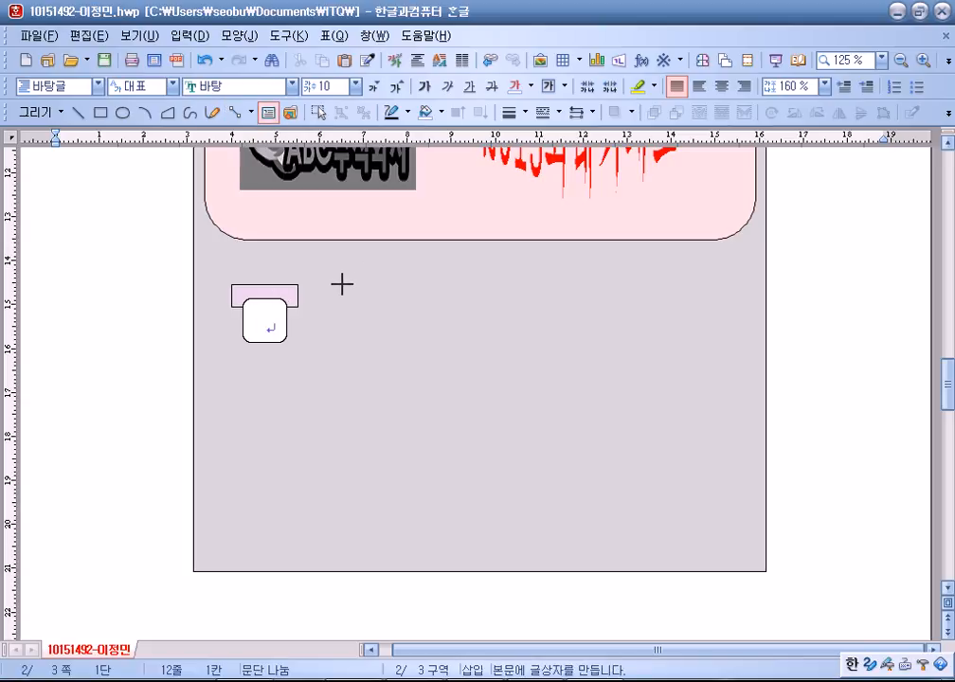
{"action": "mouse_move", "coordinate": [342, 284]}
{"action": "left_mouse_down"}
{"action": "mouse_move", "coordinate": [702, 351]}
{"action": "mouse_move", "coordinate": [677, 351]}
{"action": "mouse_move", "coordinate": [692, 354]}
{"action": "left_mouse_up"}
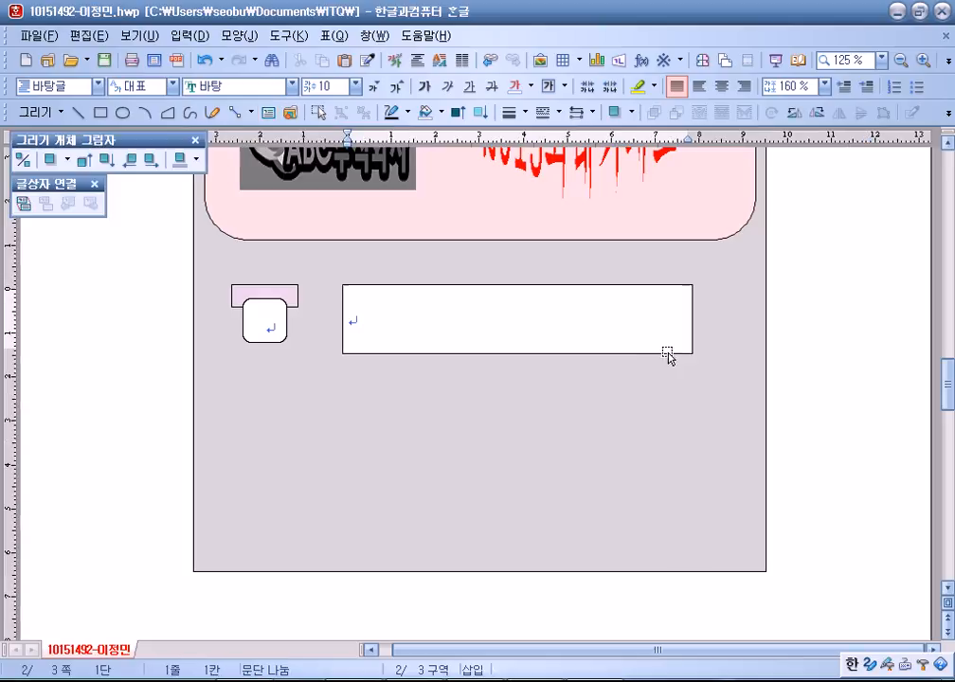
{"action": "left_click", "coordinate": [474, 291]}
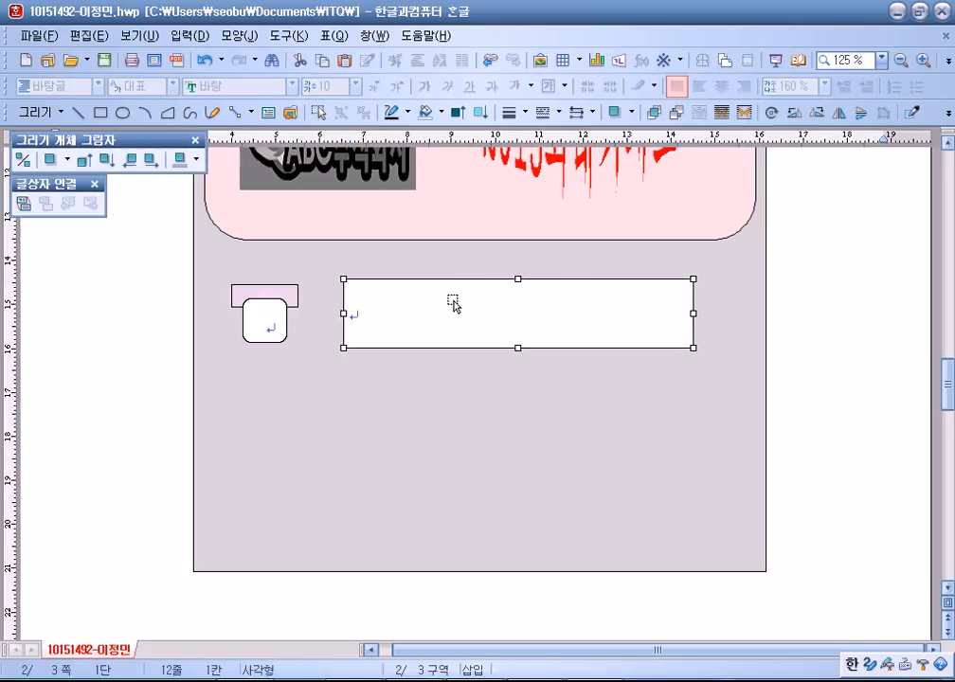
{"action": "key", "text": "Escape"}
Center-align the wide box's text in 궁서 at size 18.
{"action": "left_click", "coordinate": [399, 569]}
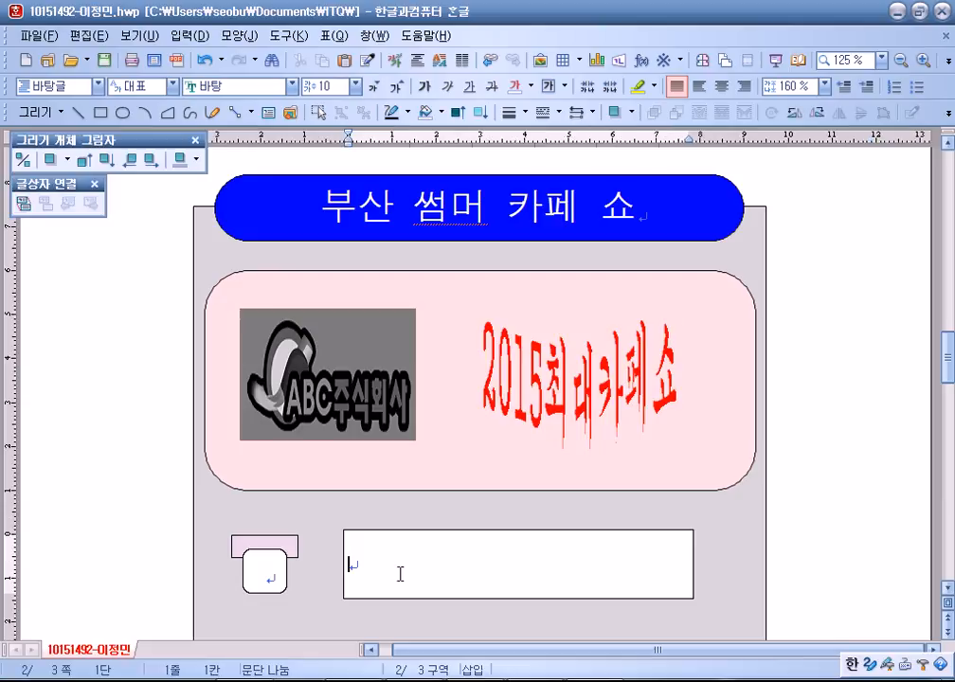
{"action": "left_click", "coordinate": [726, 86]}
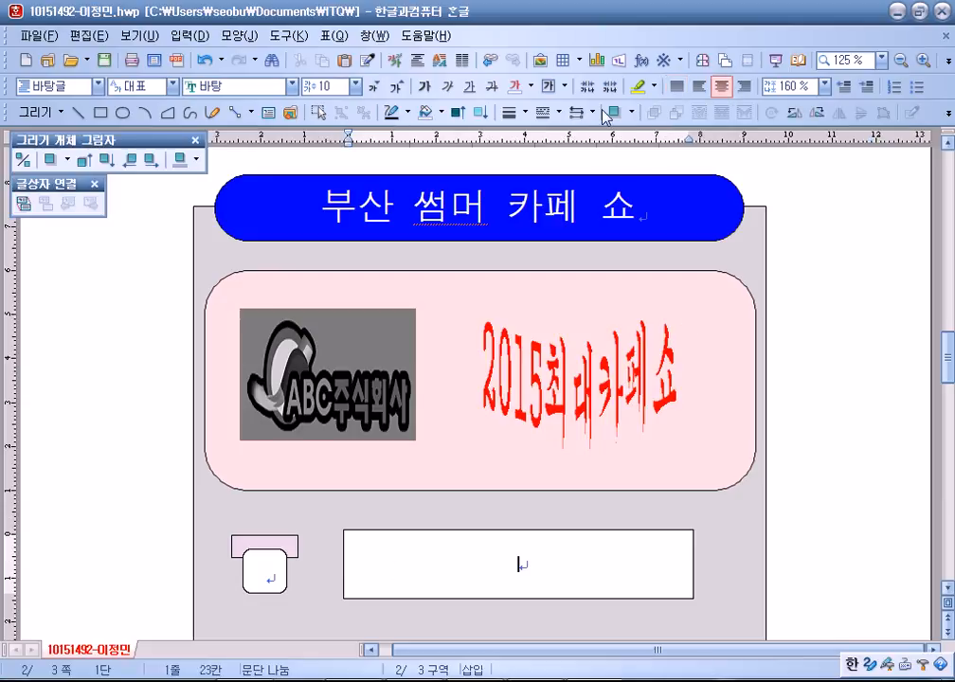
{"action": "left_click", "coordinate": [290, 86]}
{"action": "scroll", "coordinate": [254, 226], "scroll_direction": "up", "scroll_amount": 6}
{"action": "left_click", "coordinate": [227, 171]}
{"action": "left_click", "coordinate": [396, 88]}
{"action": "left_click", "coordinate": [396, 88]}
{"action": "left_click", "coordinate": [396, 88]}
{"action": "left_click", "coordinate": [396, 88]}
{"action": "left_click", "coordinate": [396, 88]}
{"action": "left_click", "coordinate": [396, 88]}
{"action": "left_click", "coordinate": [396, 88]}
{"action": "left_click", "coordinate": [397, 88]}
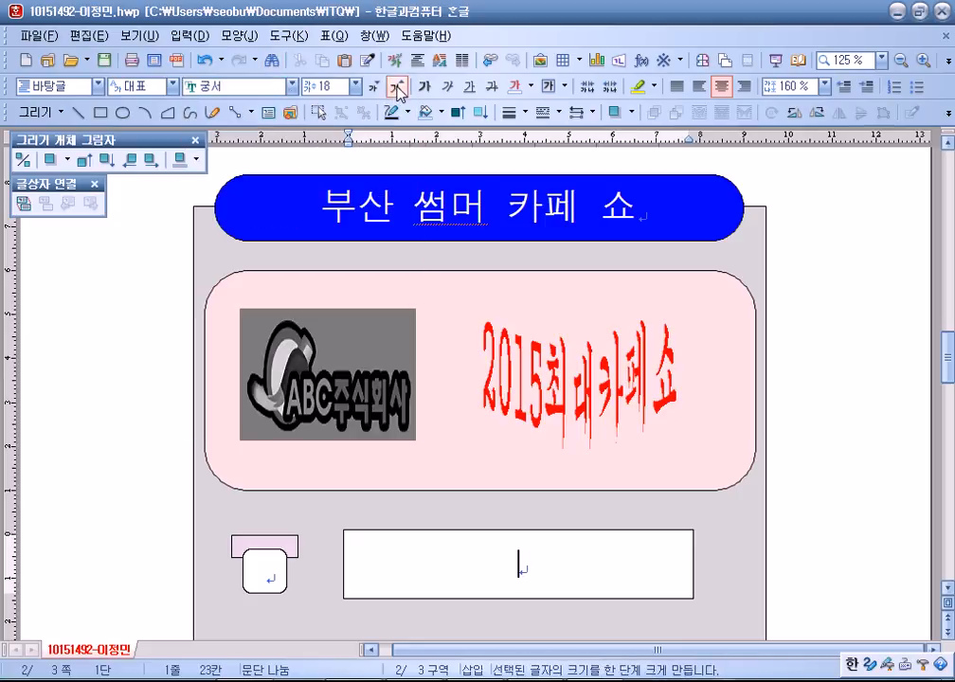
{"action": "scroll", "coordinate": [675, 450], "scroll_direction": "down", "scroll_amount": 3}
Give the wide box a dashed border and no fill colour.
{"action": "double_click", "coordinate": [644, 324]}
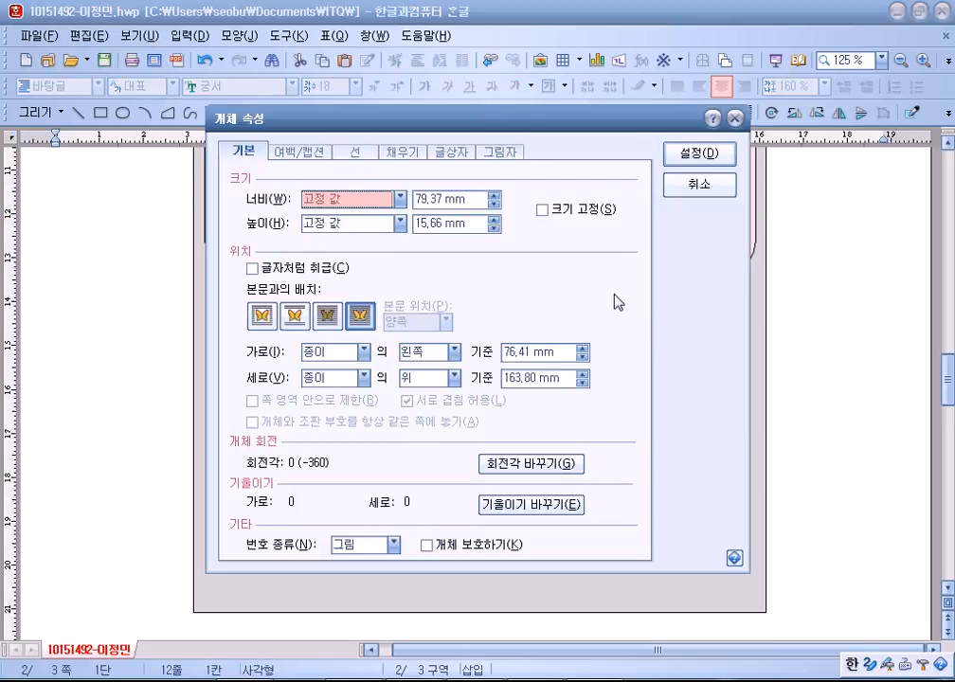
{"action": "left_click", "coordinate": [447, 151]}
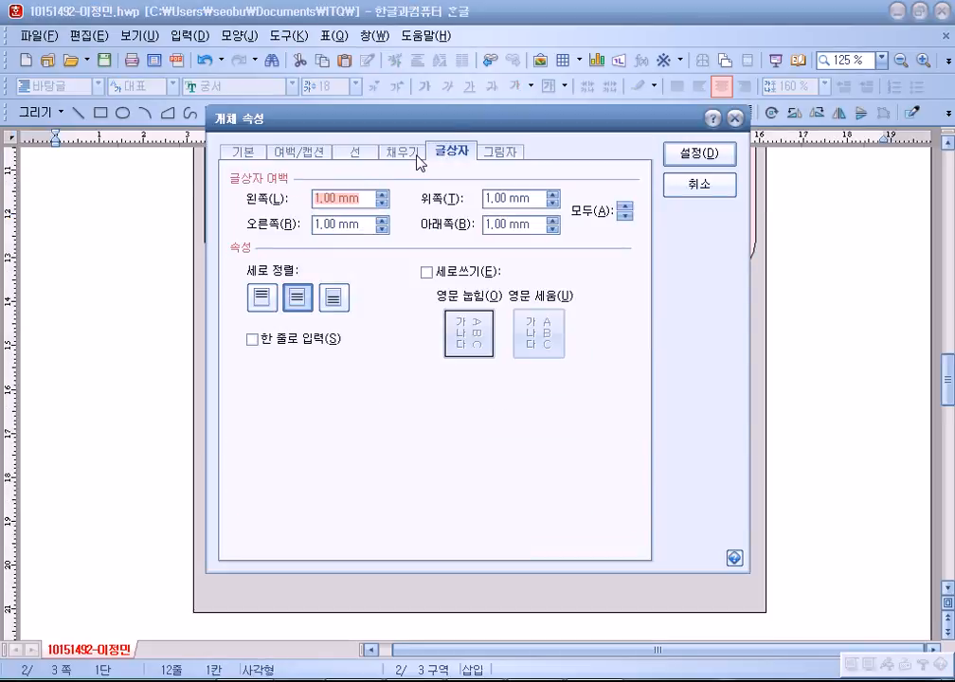
{"action": "left_click", "coordinate": [355, 154]}
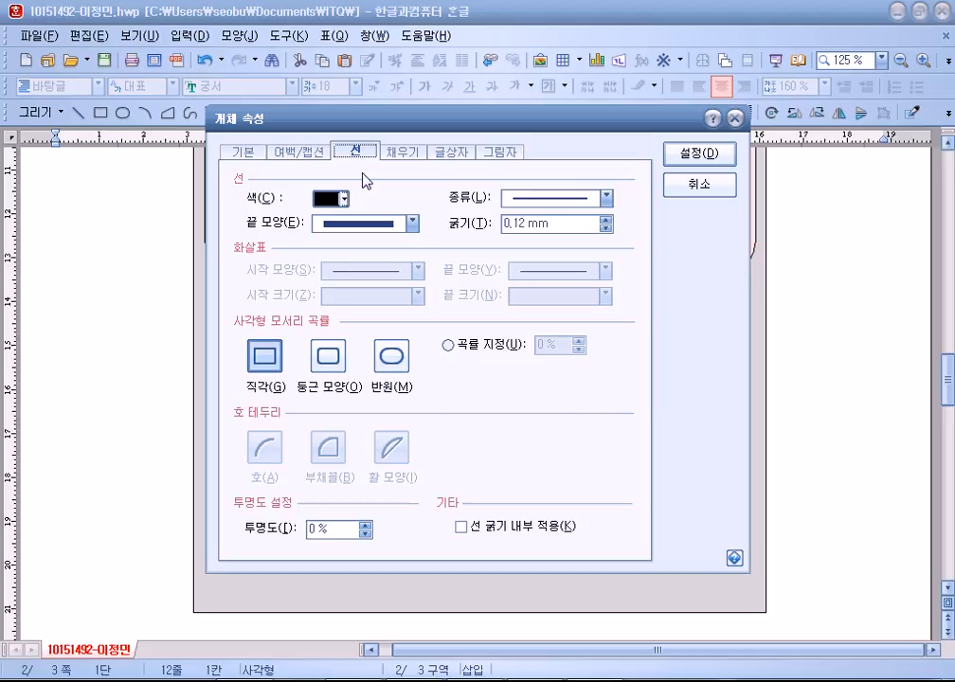
{"action": "left_click", "coordinate": [537, 201]}
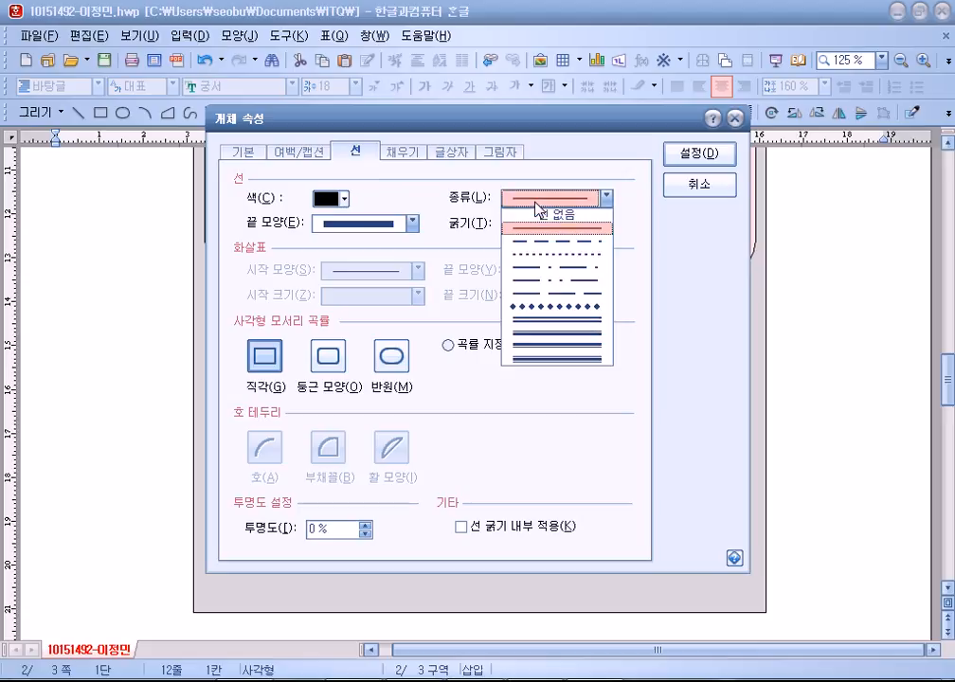
{"action": "left_click", "coordinate": [532, 250]}
{"action": "left_click", "coordinate": [402, 152]}
{"action": "left_click", "coordinate": [240, 179]}
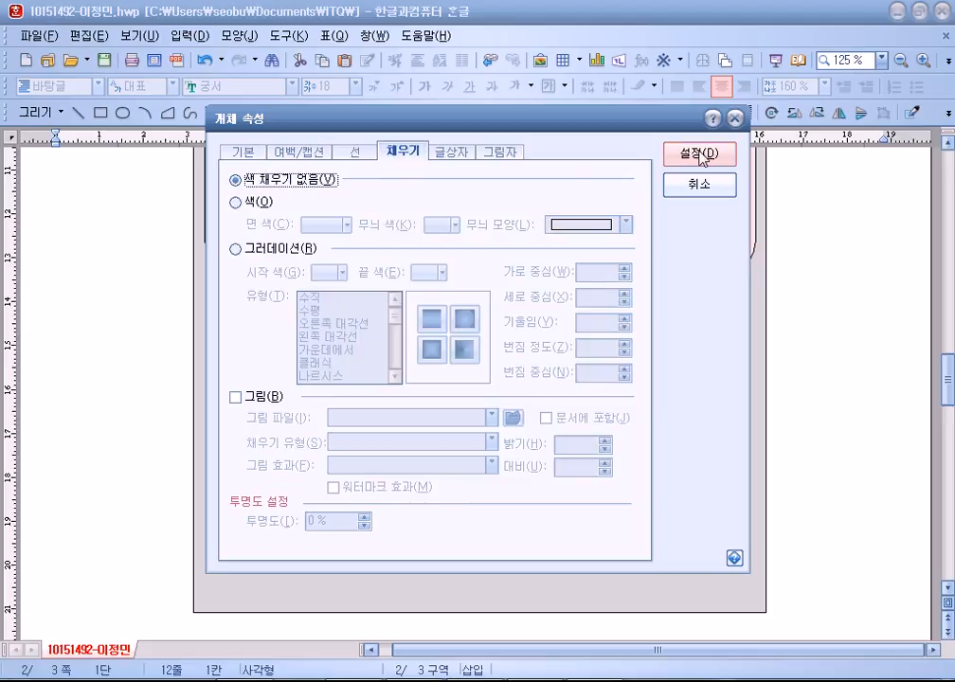
{"action": "left_click", "coordinate": [699, 152]}
{"action": "left_click", "coordinate": [844, 360]}
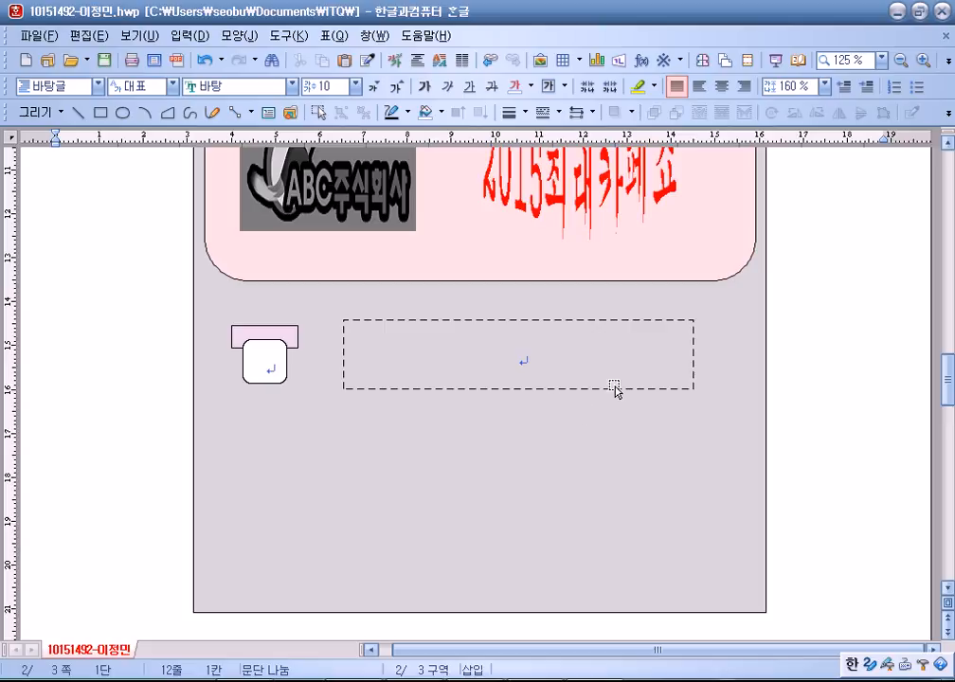
{"action": "left_click", "coordinate": [318, 112]}
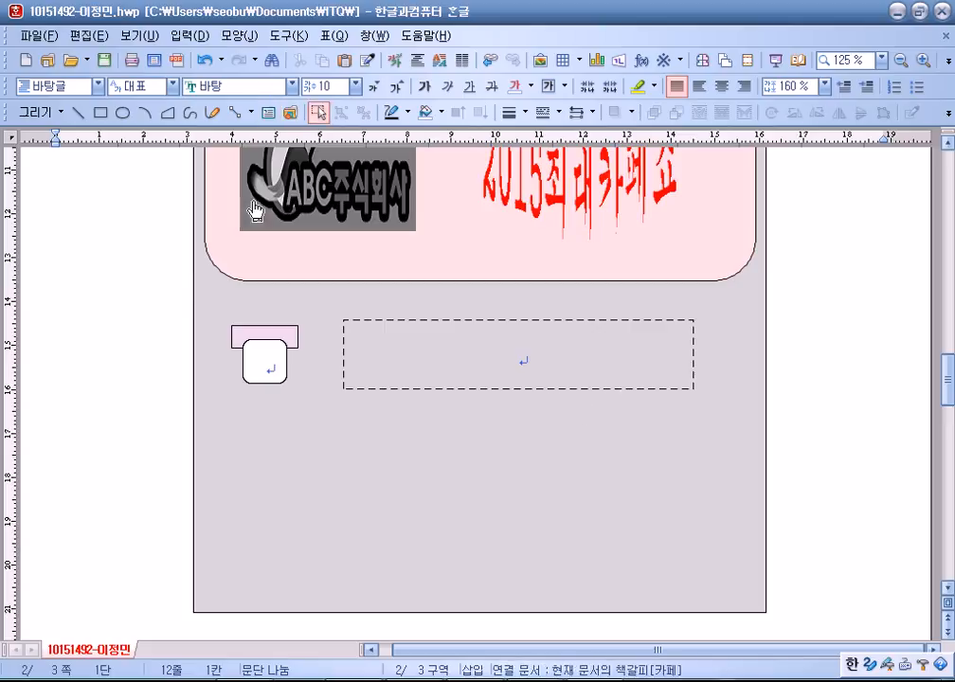
Select the pink tab, rounded square and dashed box together and place a copy of the row below.
{"action": "left_click_drag", "start_coordinate": [175, 291], "coordinate": [814, 431]}
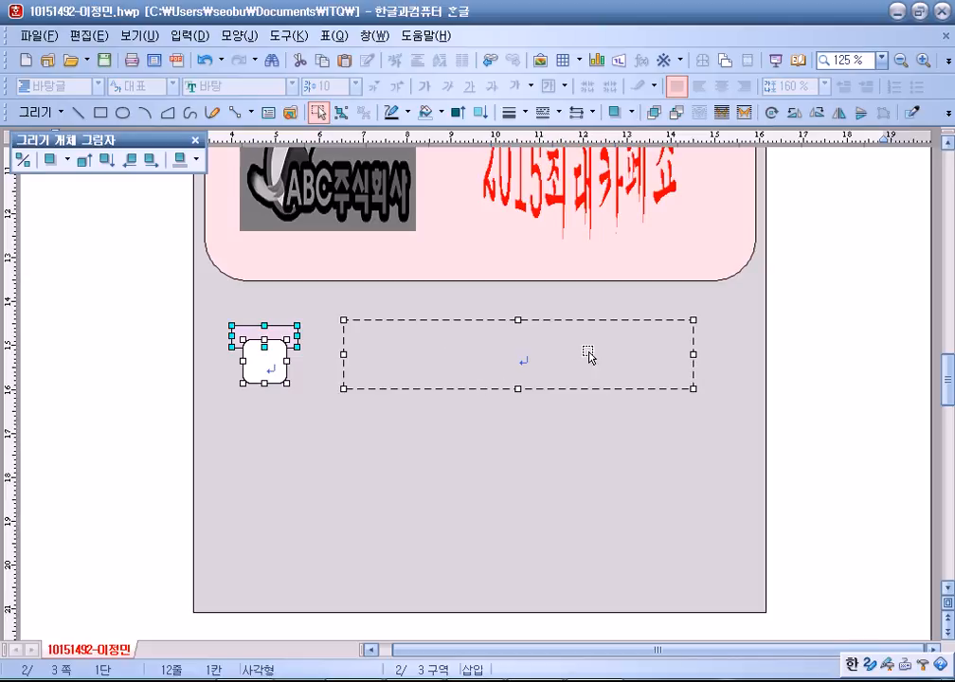
{"action": "left_click_drag", "start_coordinate": [591, 358], "coordinate": [601, 379]}
{"action": "key", "text": "ctrl+z"}
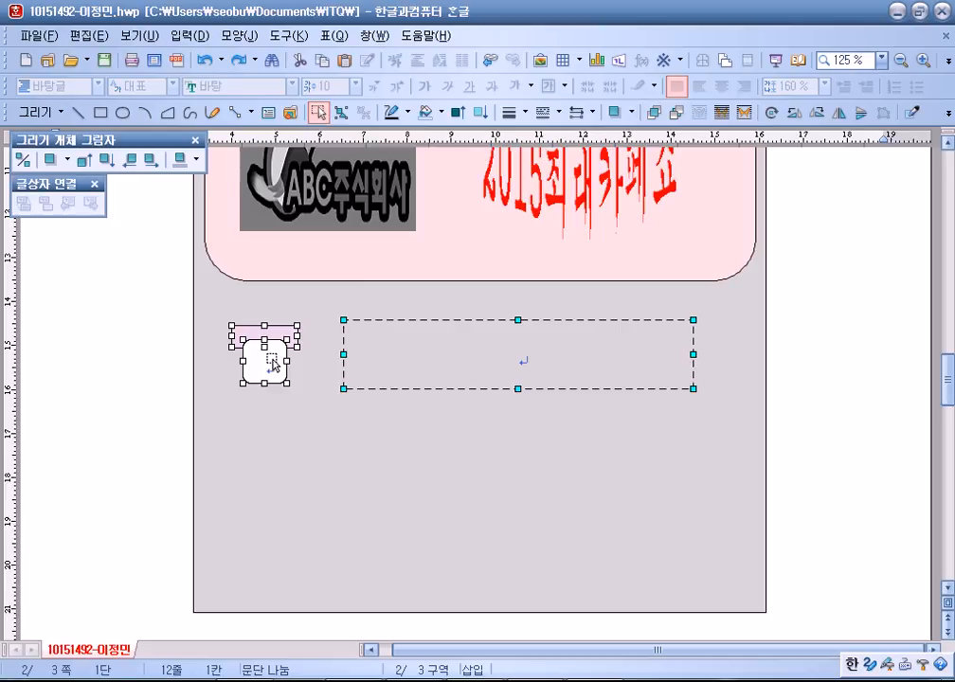
{"action": "scroll", "coordinate": [285, 361], "scroll_direction": "down", "scroll_amount": 2}
{"action": "mouse_move", "coordinate": [270, 288]}
{"action": "left_mouse_down"}
{"action": "mouse_move", "coordinate": [285, 484]}
{"action": "mouse_move", "coordinate": [281, 389]}
{"action": "left_mouse_up"}
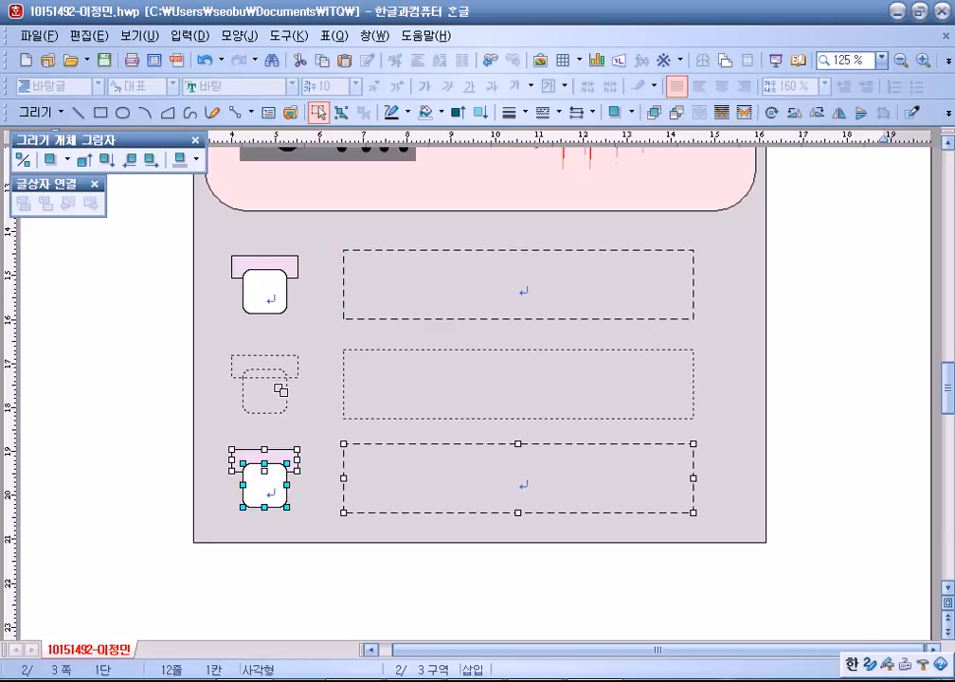
{"action": "left_click_drag", "start_coordinate": [281, 389], "coordinate": [282, 389]}
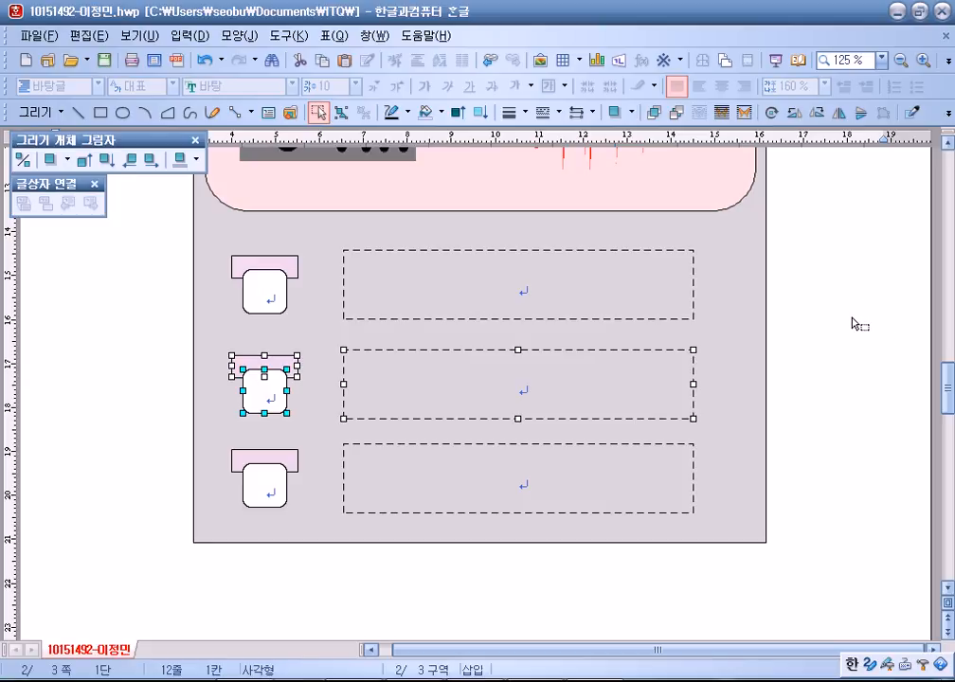
{"action": "key", "text": "Escape"}
{"action": "left_click", "coordinate": [318, 115]}
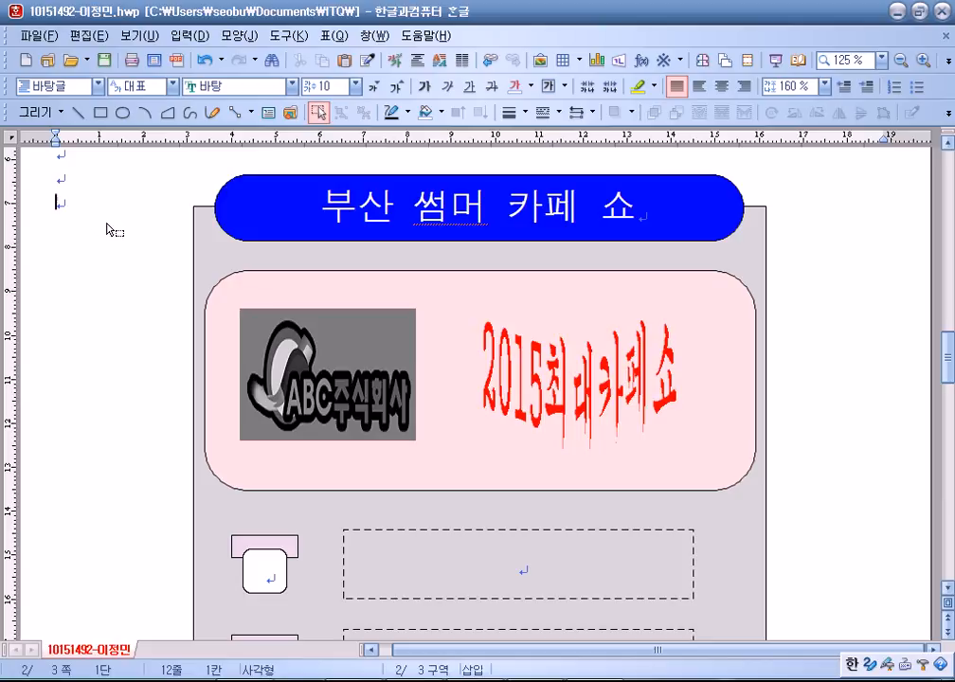
{"action": "key", "text": "Escape"}
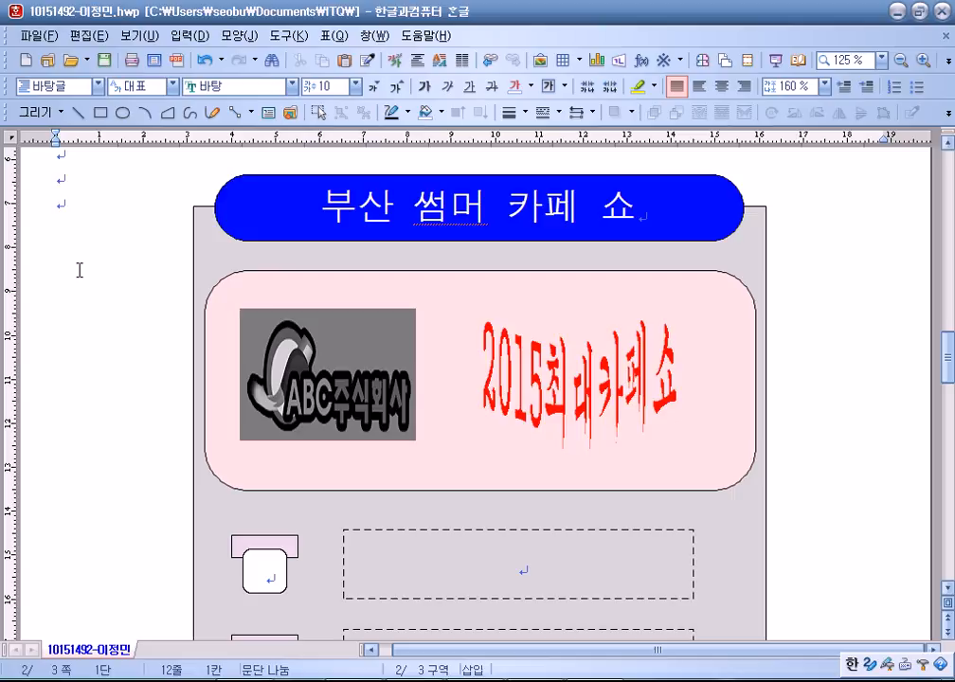
Type 지방 최대 규모, 건강식 문화 정착 and 카페 산업의 전문화 into the three dashed boxes.
{"action": "scroll", "coordinate": [80, 269], "scroll_direction": "down", "scroll_amount": 5}
{"action": "left_click", "coordinate": [490, 357]}
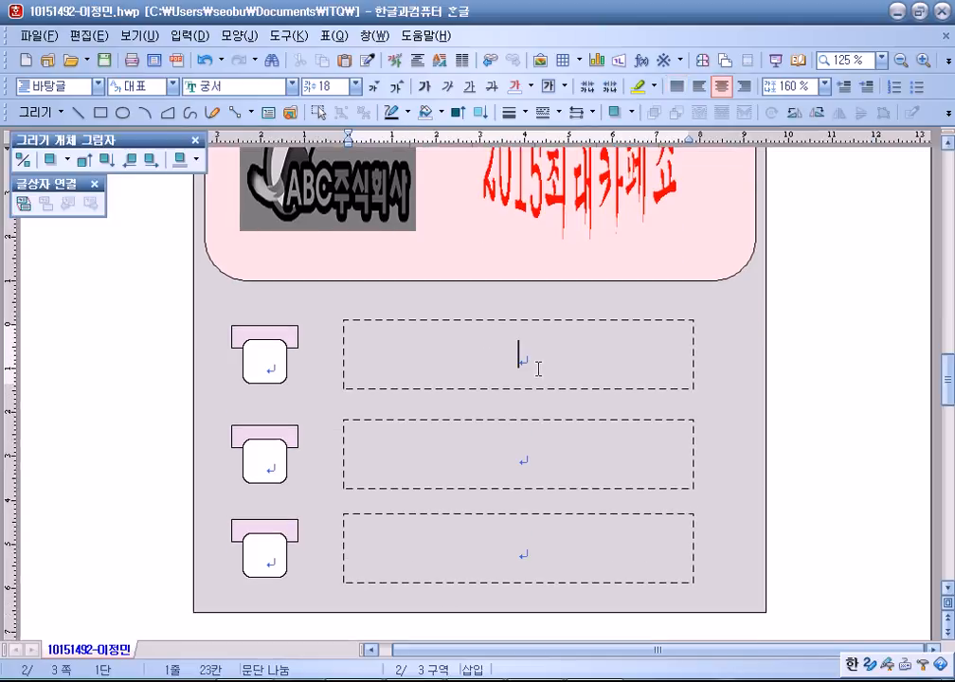
{"action": "type", "text": "지방 최대"}
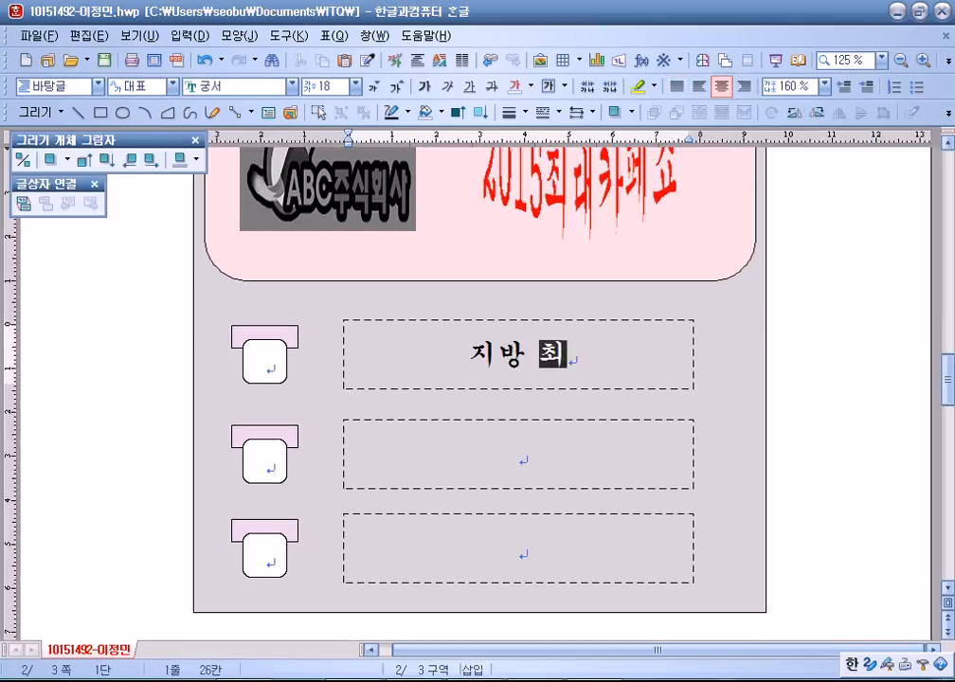
{"action": "key", "text": "Hangul"}
{"action": "type", "text": "rg"}
{"action": "key", "text": "BackSpace"}
{"action": "key", "text": "BackSpace"}
{"action": "key", "text": "Hangul"}
{"action": "type", "text": "규모"}
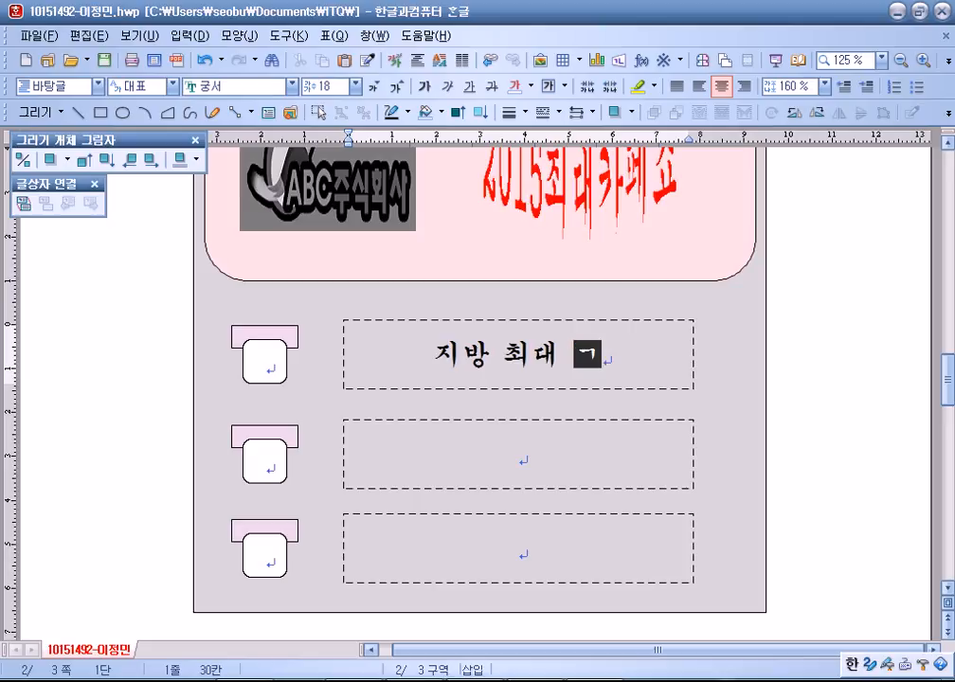
{"action": "left_click", "coordinate": [518, 455]}
{"action": "type", "text": "건"}
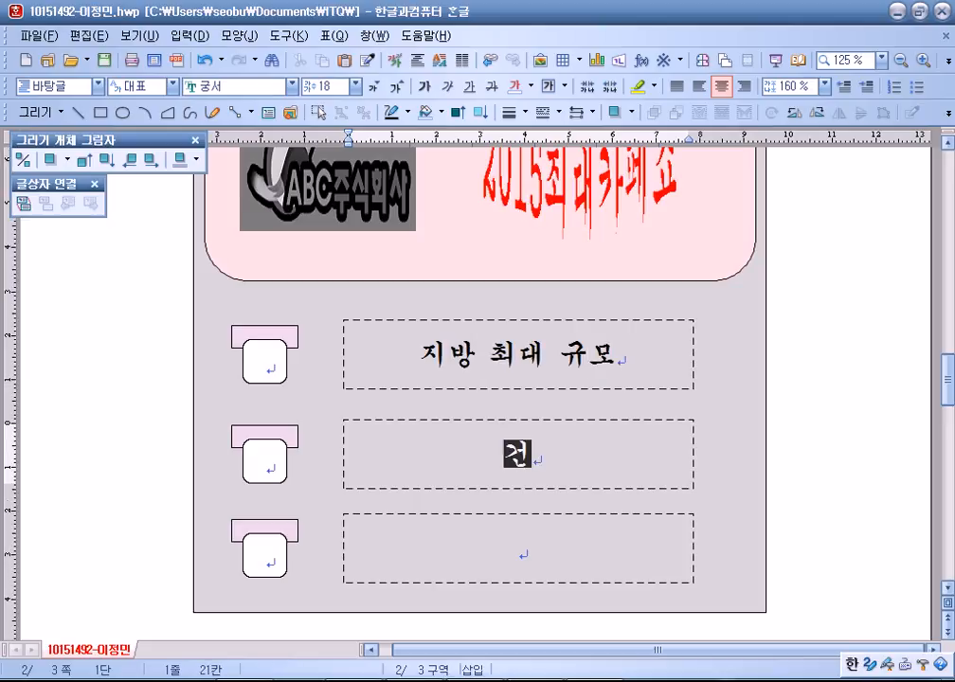
{"action": "type", "text": "강식 문화 정착"}
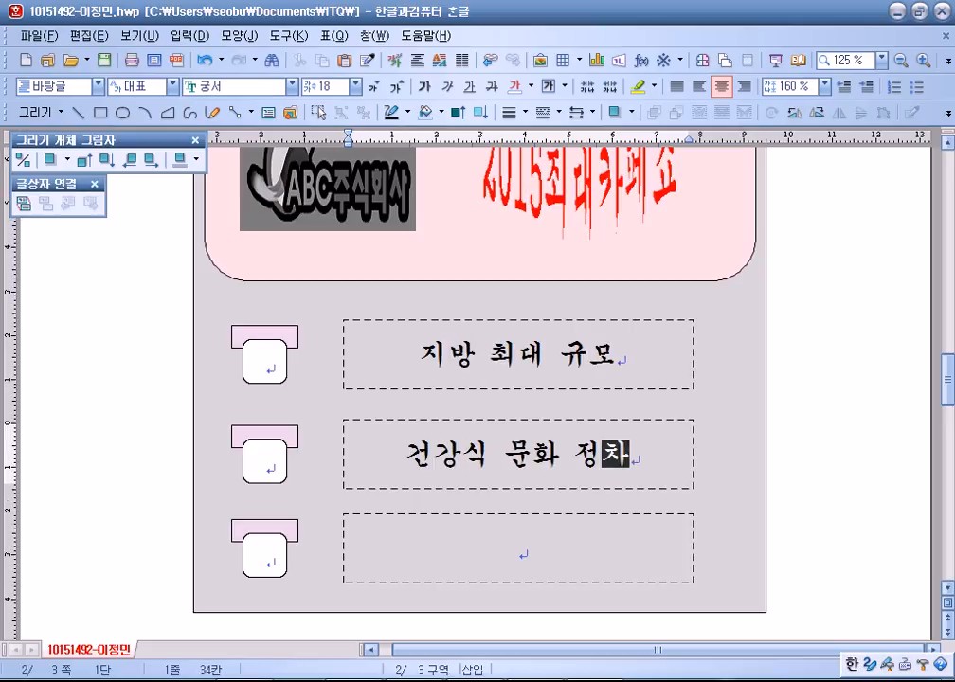
{"action": "left_click", "coordinate": [518, 549]}
{"action": "type", "text": "카"}
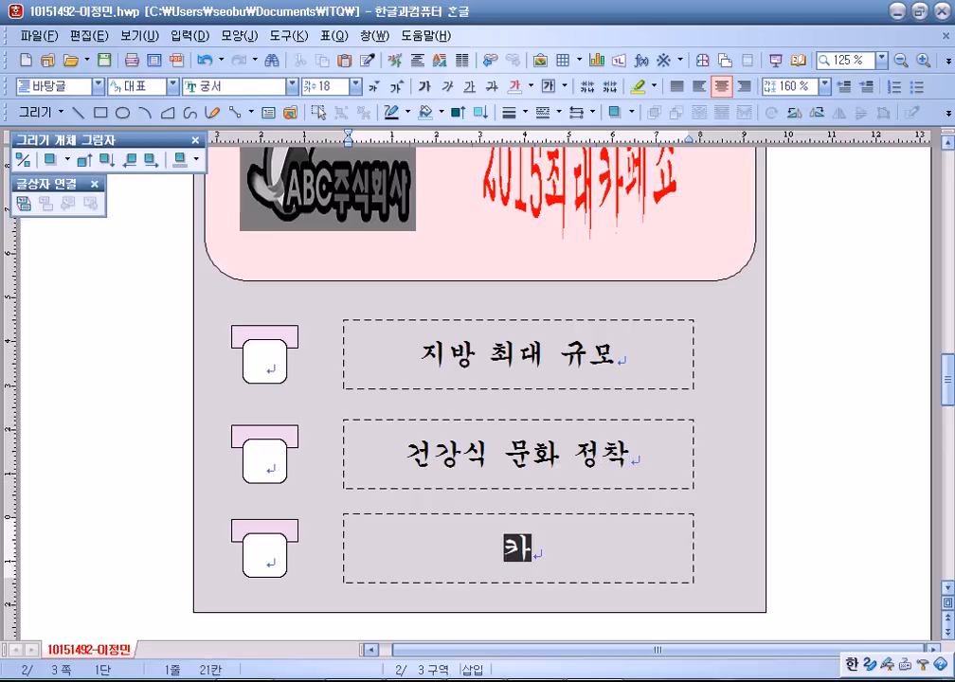
{"action": "type", "text": "페 산업의 전문화"}
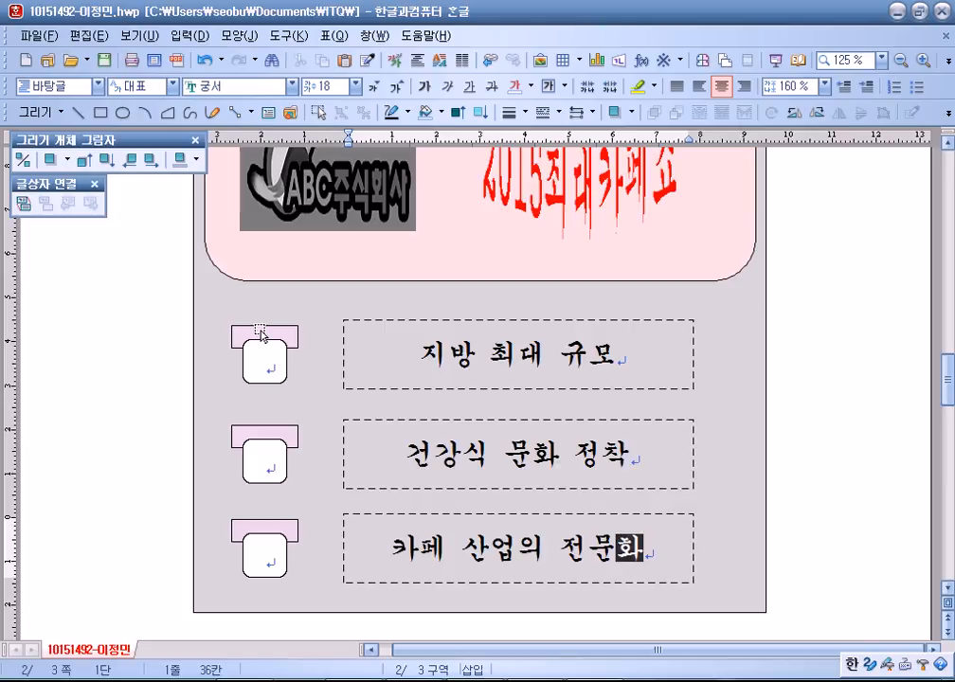
{"action": "left_click", "coordinate": [387, 342]}
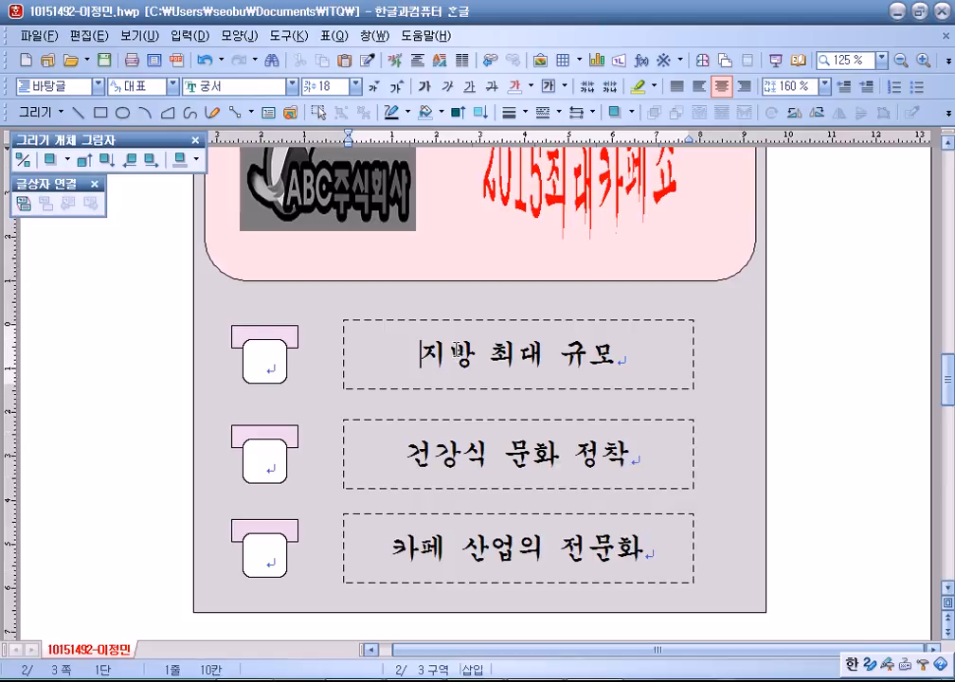
{"action": "scroll", "coordinate": [457, 350], "scroll_direction": "up", "scroll_amount": 3}
{"action": "scroll", "coordinate": [456, 352], "scroll_direction": "down", "scroll_amount": 3}
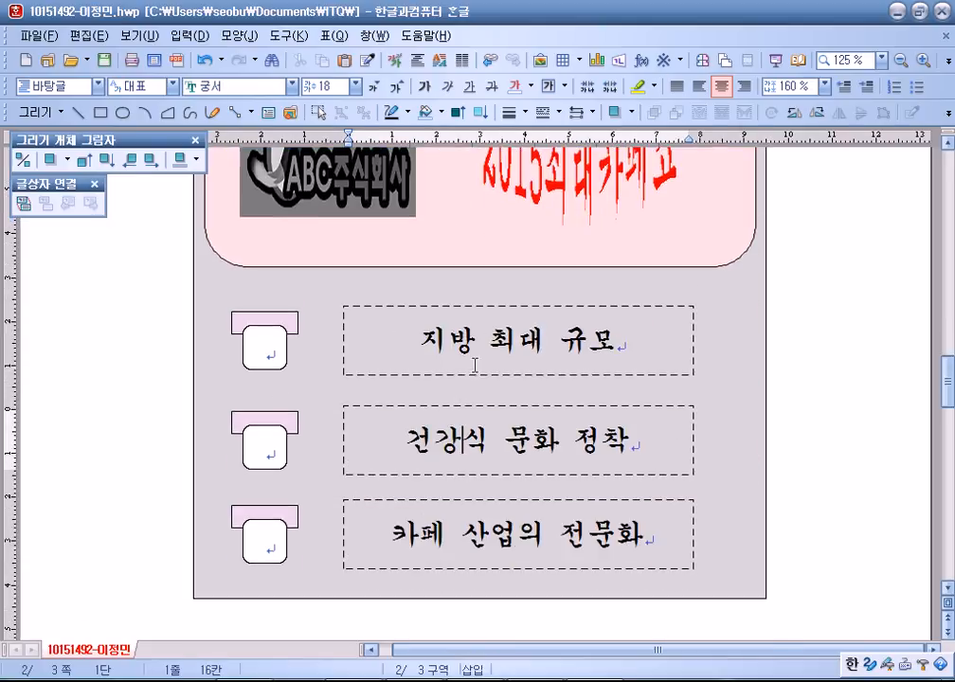
Type 카, 페 and 쇼 into the three small rounded boxes.
{"action": "left_click", "coordinate": [266, 348]}
{"action": "type", "text": "카"}
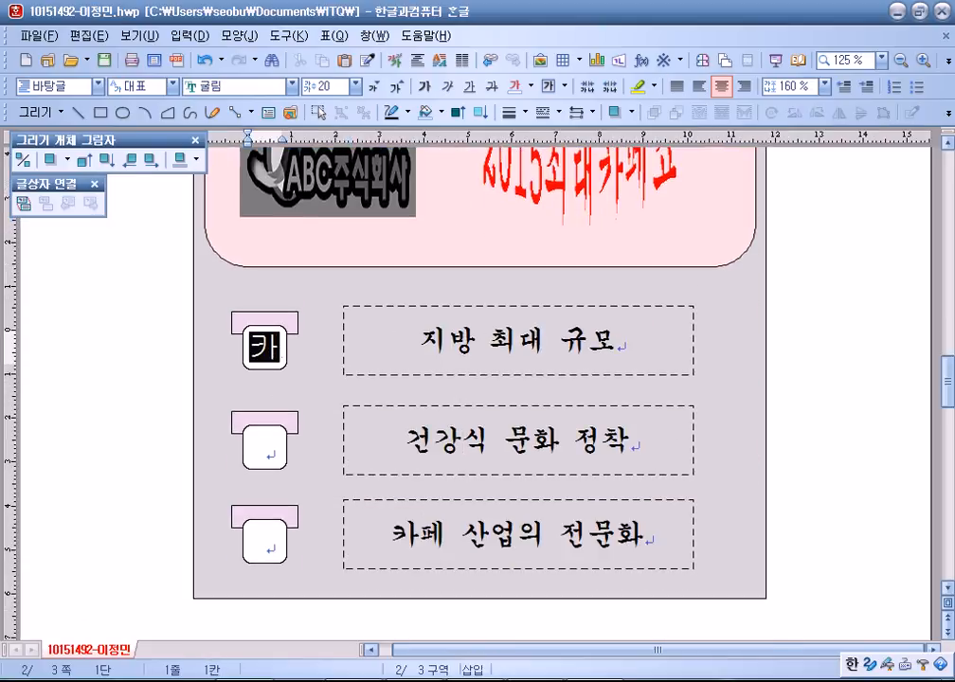
{"action": "left_click", "coordinate": [266, 445]}
{"action": "type", "text": "페"}
{"action": "left_click", "coordinate": [266, 538]}
{"action": "type", "text": "소"}
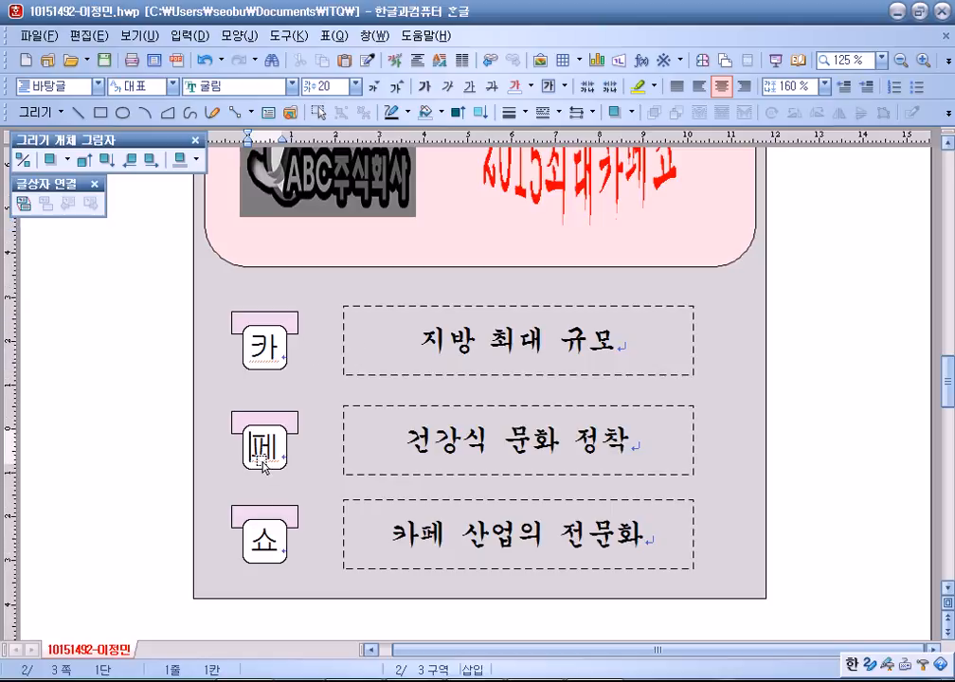
{"action": "scroll", "coordinate": [270, 548], "scroll_direction": "down", "scroll_amount": 3}
{"action": "left_click", "coordinate": [272, 421]}
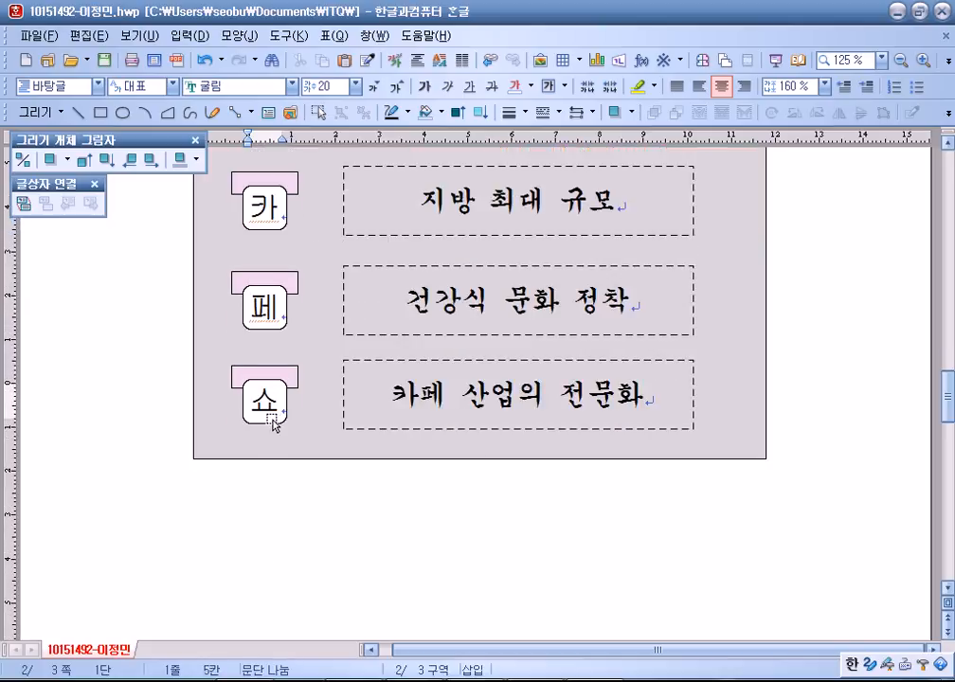
Open the object properties of the 페 box's top shape.
{"action": "left_click", "coordinate": [484, 285]}
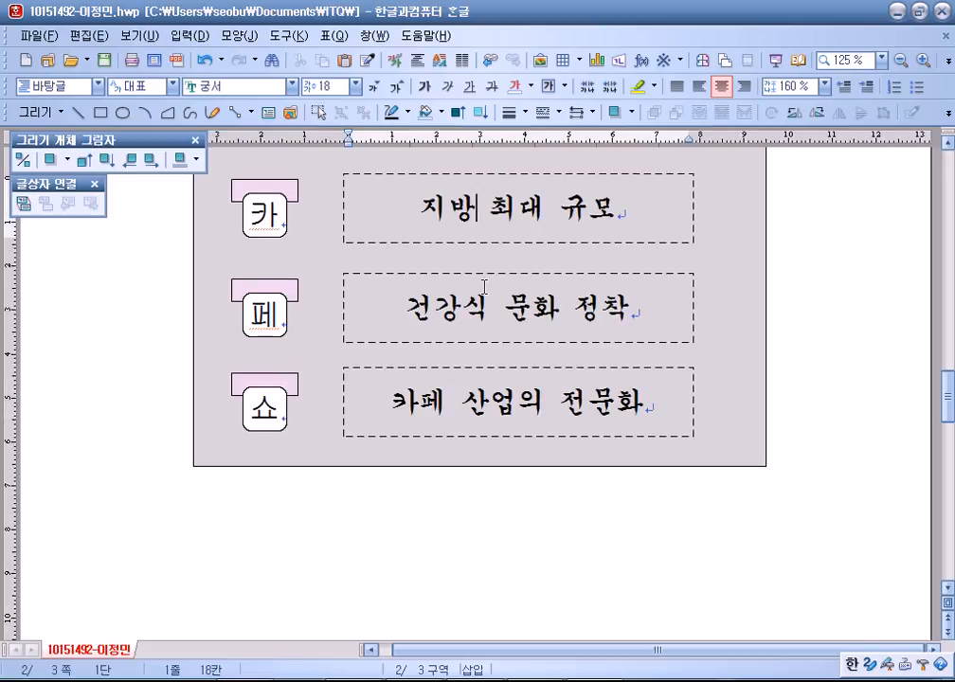
{"action": "left_click", "coordinate": [484, 285]}
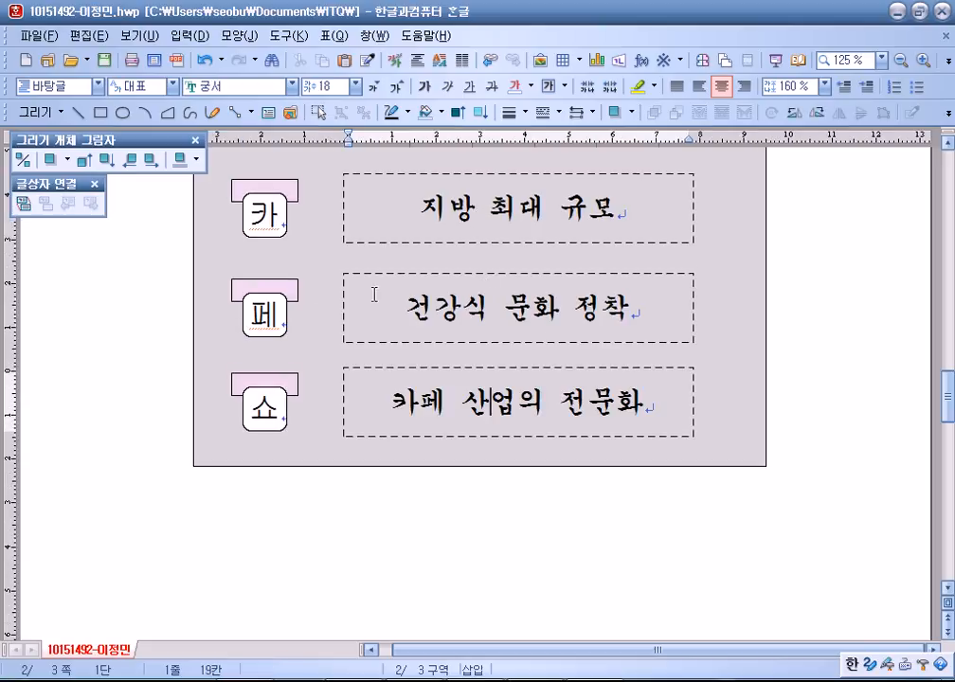
{"action": "double_click", "coordinate": [269, 283]}
Fill the top of the 페 box with a light pink colour.
{"action": "left_click", "coordinate": [347, 225]}
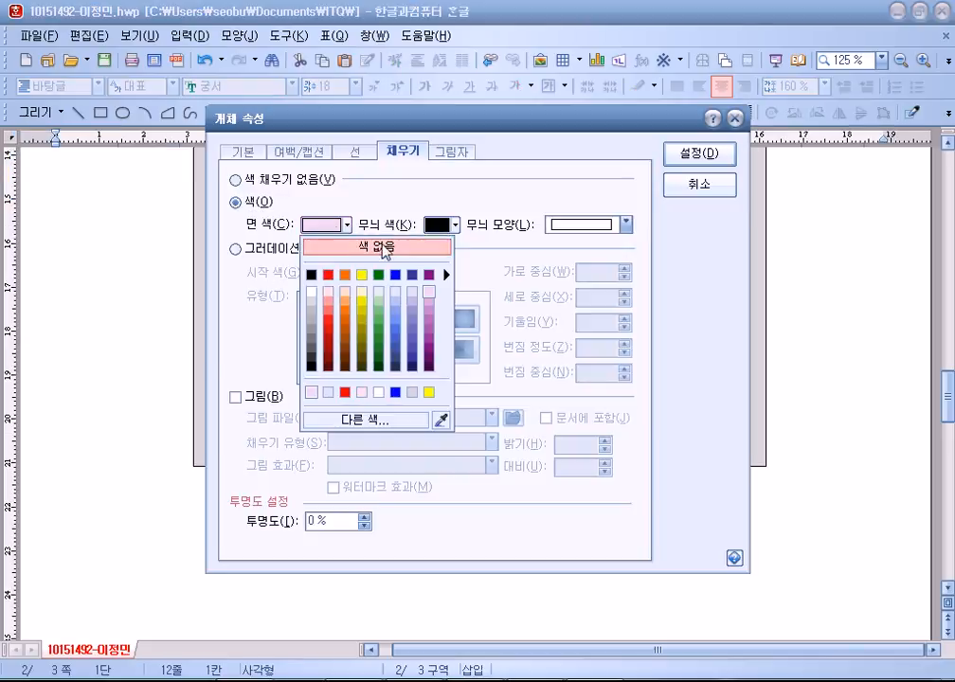
{"action": "left_click", "coordinate": [412, 293]}
{"action": "left_click", "coordinate": [700, 154]}
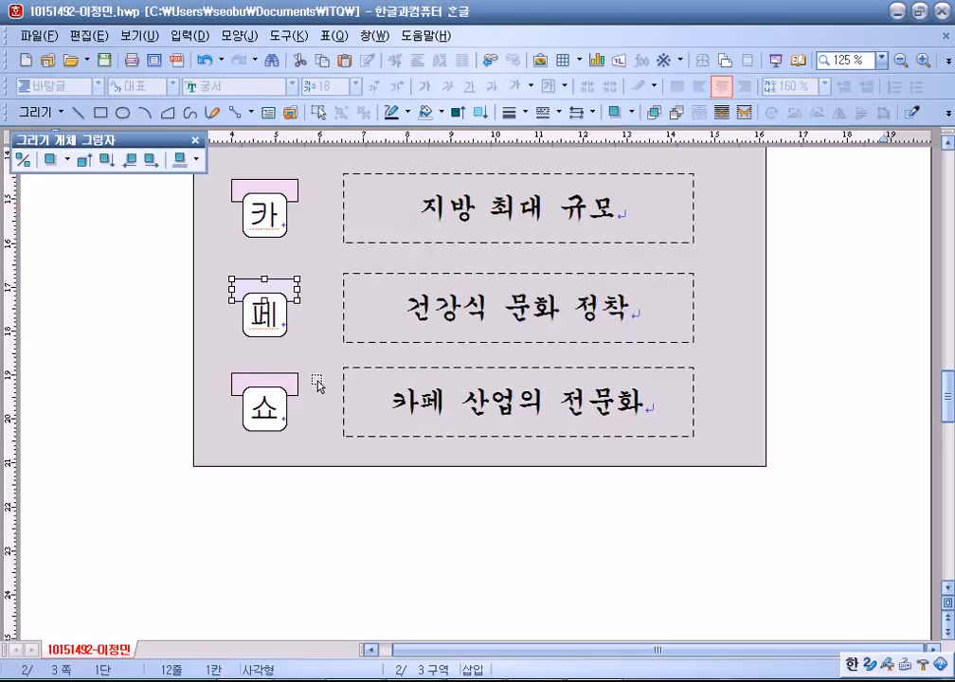
Give the top of the 쇼 box a pale green fill.
{"action": "double_click", "coordinate": [270, 381]}
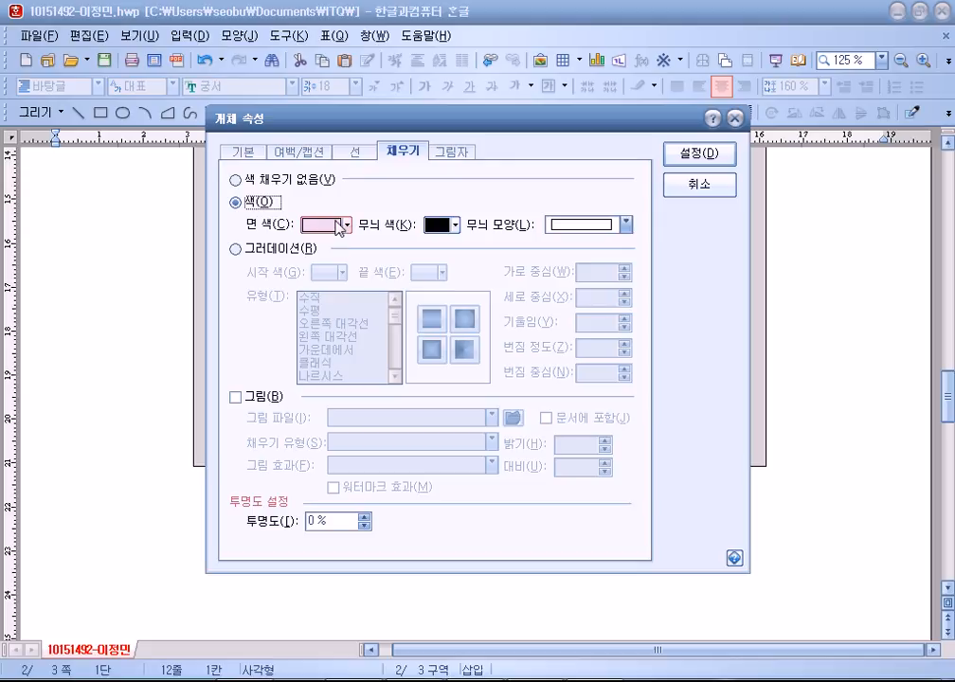
{"action": "left_click", "coordinate": [342, 225]}
{"action": "left_click", "coordinate": [394, 301]}
{"action": "left_click", "coordinate": [698, 154]}
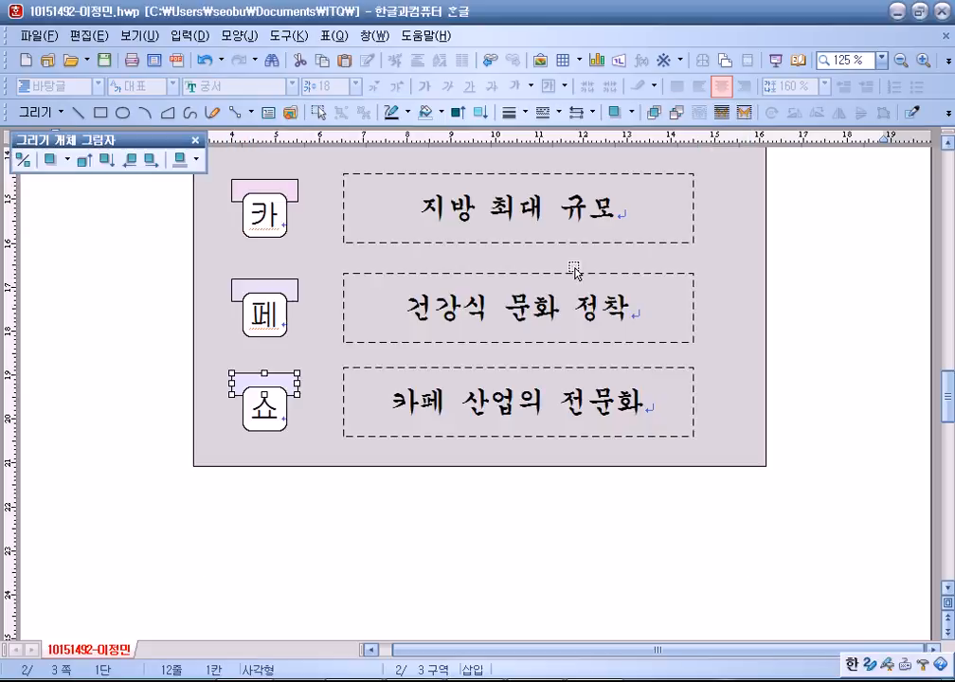
{"action": "left_click", "coordinate": [70, 443]}
{"action": "left_click", "coordinate": [285, 376]}
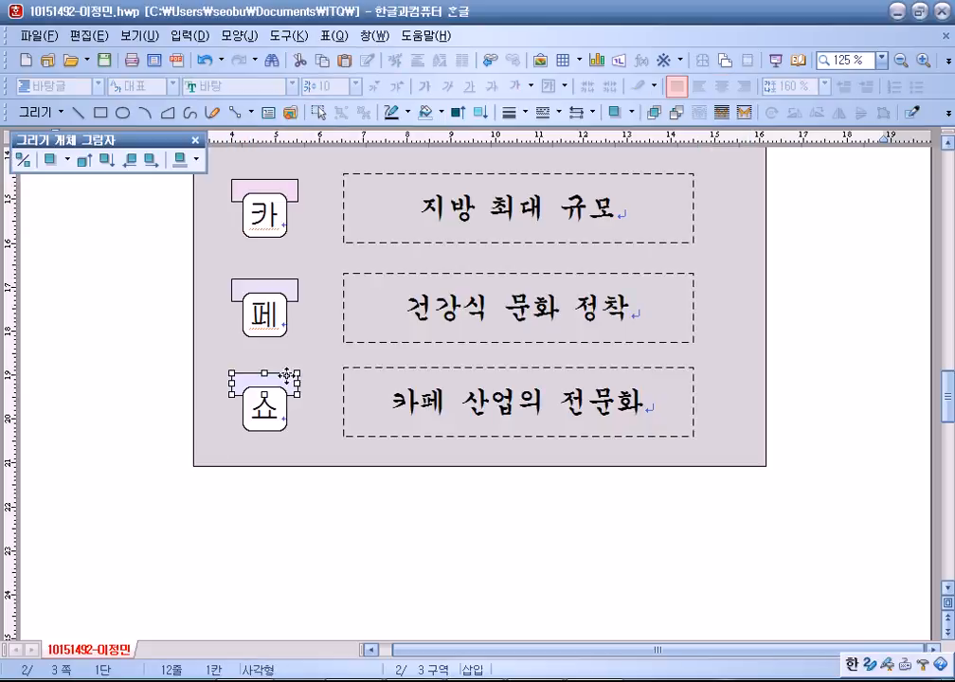
{"action": "double_click", "coordinate": [285, 376]}
{"action": "left_click", "coordinate": [347, 224]}
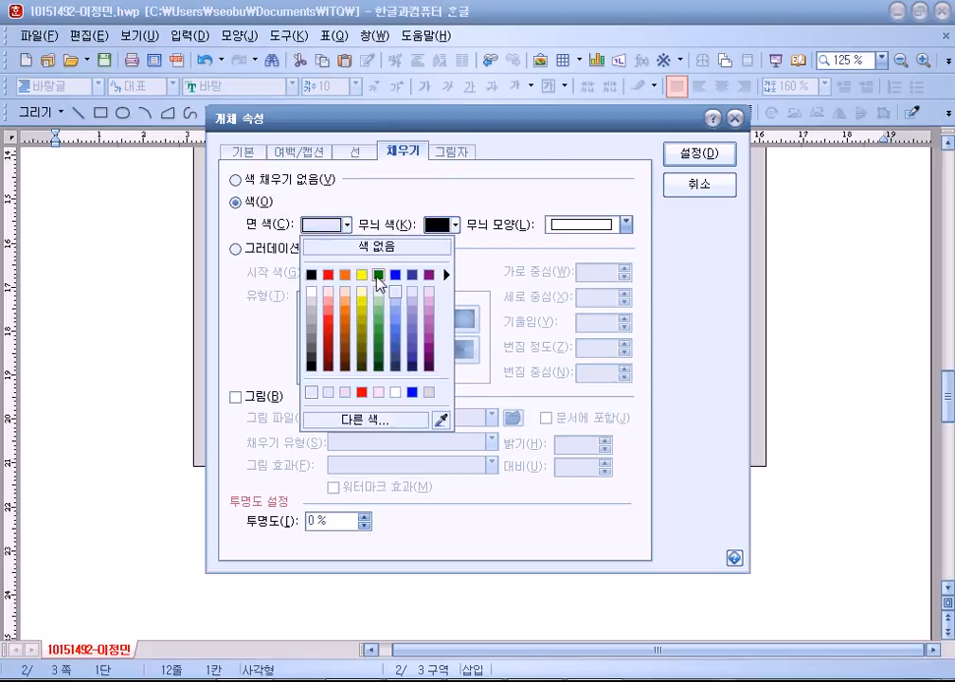
{"action": "left_click", "coordinate": [378, 291]}
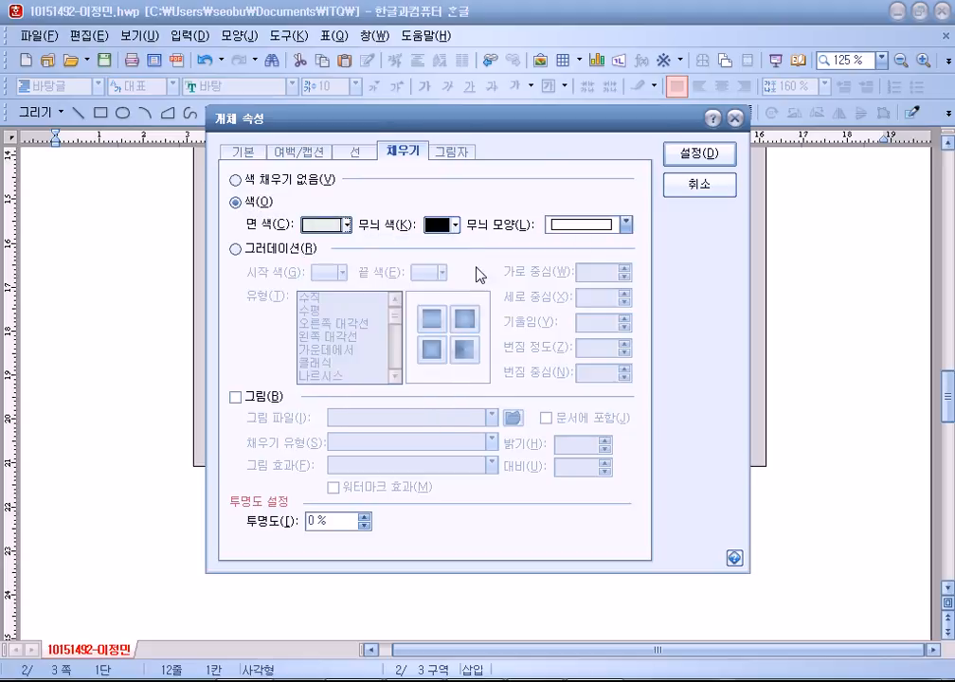
{"action": "left_click", "coordinate": [688, 153]}
{"action": "left_click", "coordinate": [115, 411]}
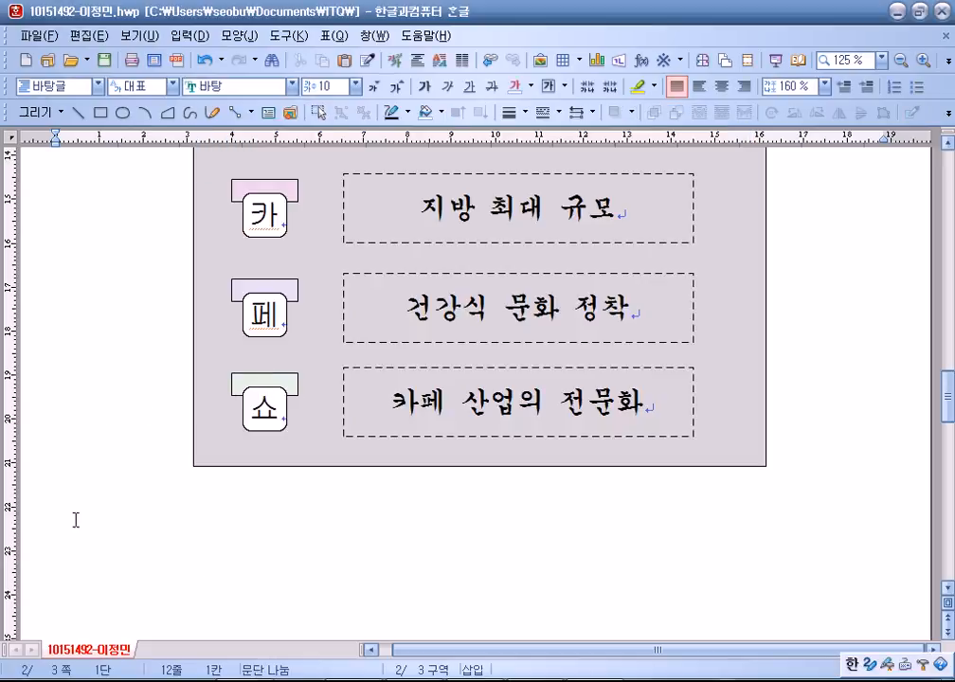
Check the blue title box and the line numbered 4 on the poster page.
{"action": "scroll", "coordinate": [79, 519], "scroll_direction": "up", "scroll_amount": 10}
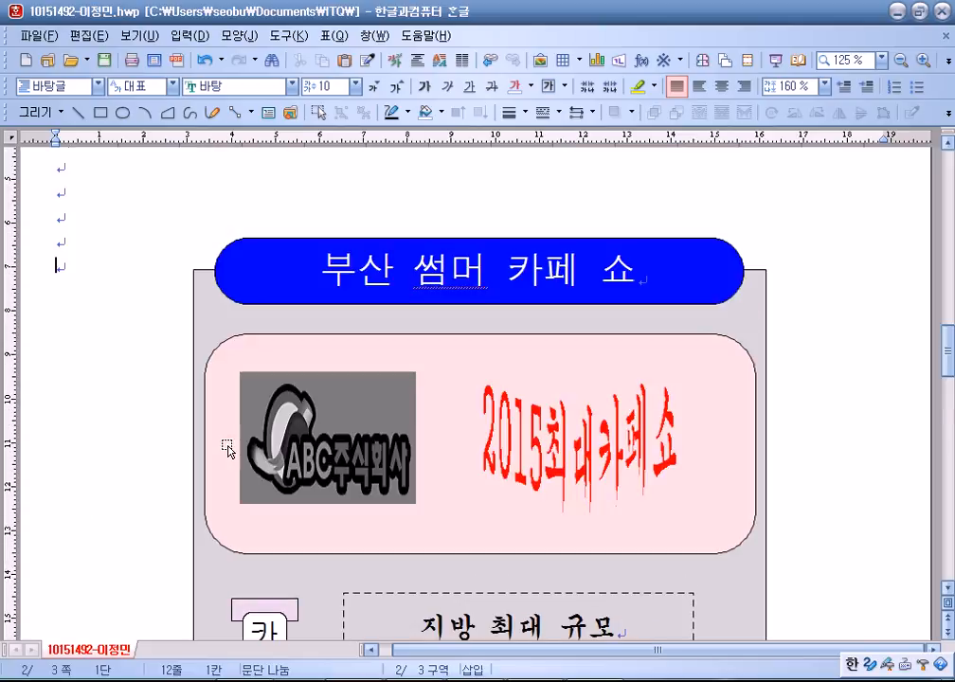
{"action": "scroll", "coordinate": [160, 431], "scroll_direction": "down", "scroll_amount": 3}
{"action": "left_click", "coordinate": [29, 268]}
{"action": "left_click", "coordinate": [279, 257]}
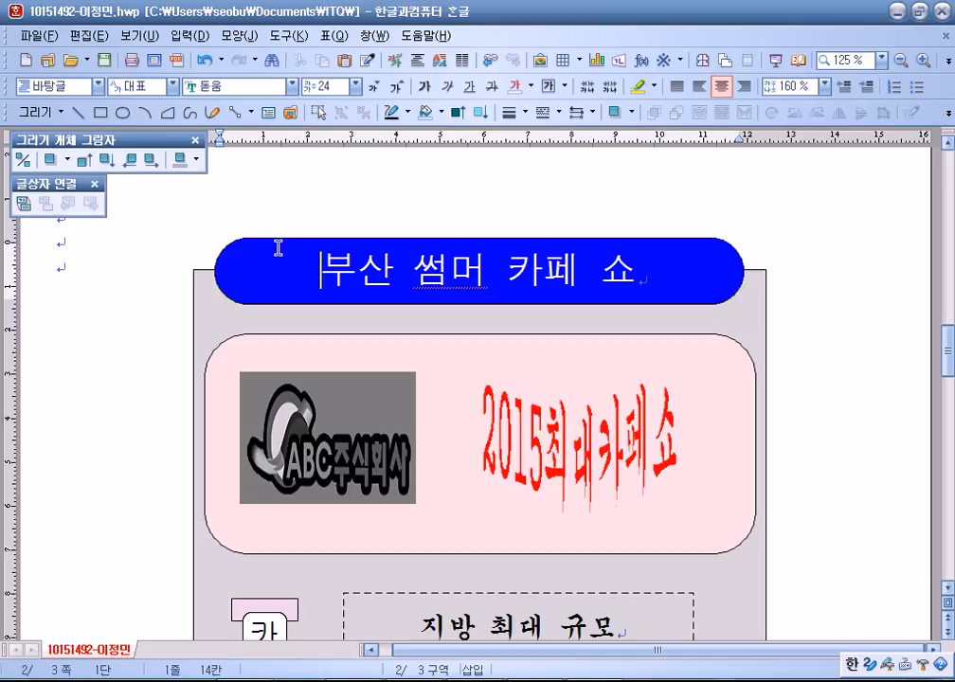
{"action": "left_click", "coordinate": [274, 239]}
{"action": "scroll", "coordinate": [68, 333], "scroll_direction": "up", "scroll_amount": 6}
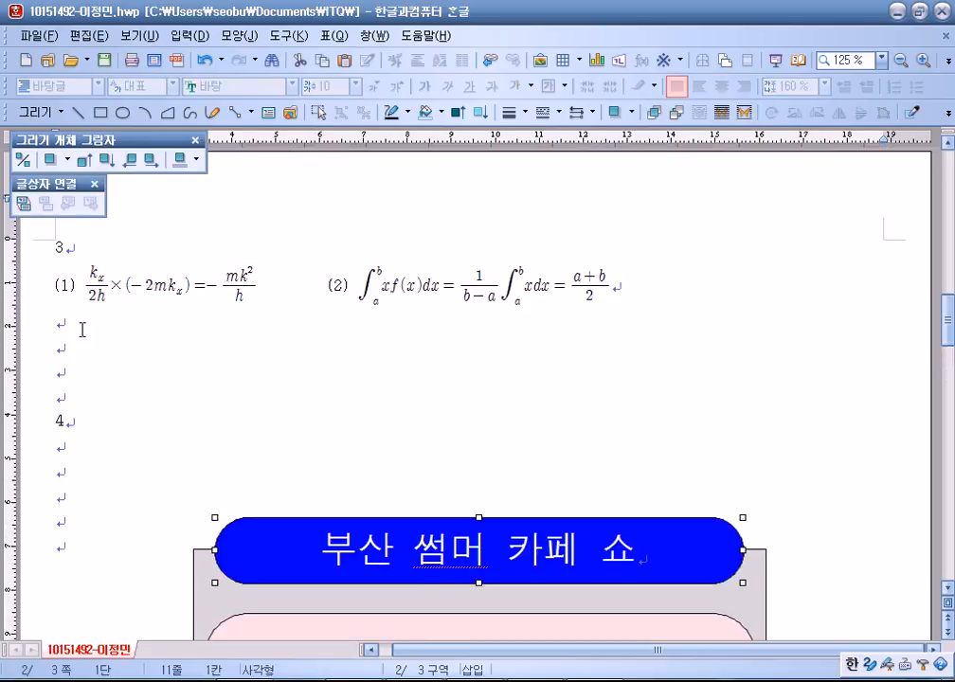
{"action": "left_click", "coordinate": [21, 423]}
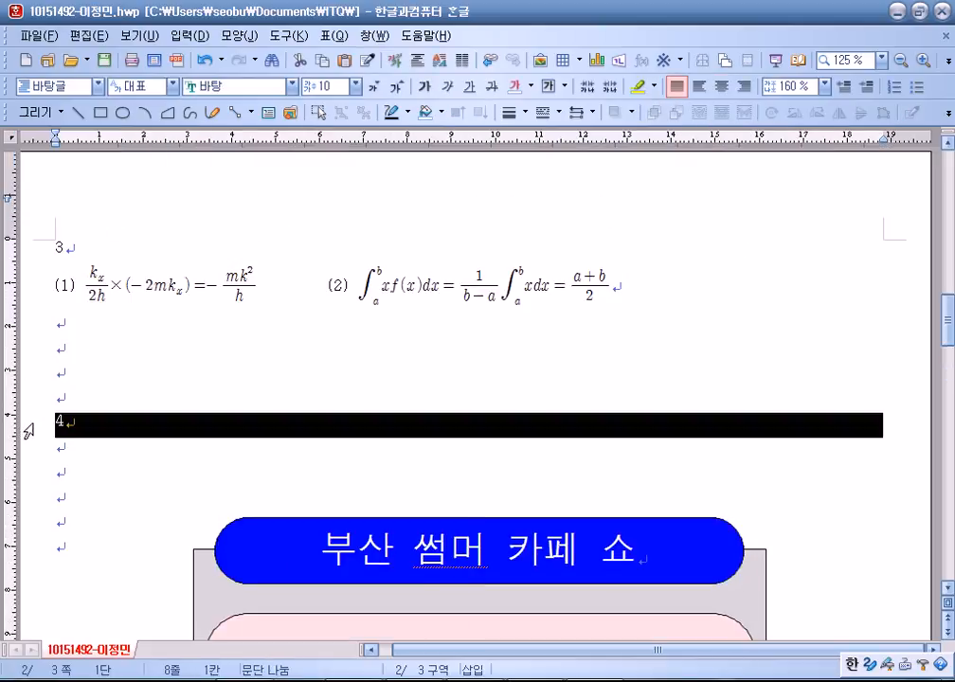
{"action": "scroll", "coordinate": [49, 426], "scroll_direction": "down", "scroll_amount": 3}
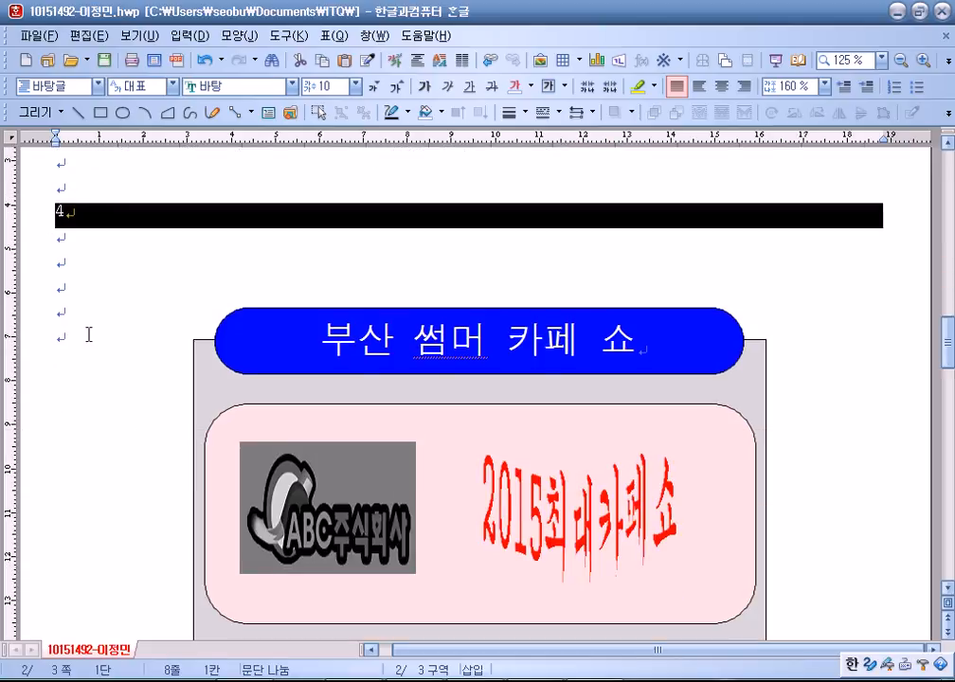
{"action": "left_click", "coordinate": [85, 284]}
Go down to page 3, ending at the 부산 썸머 카페 쇼 2015 line.
{"action": "scroll", "coordinate": [74, 276], "scroll_direction": "up", "scroll_amount": 3}
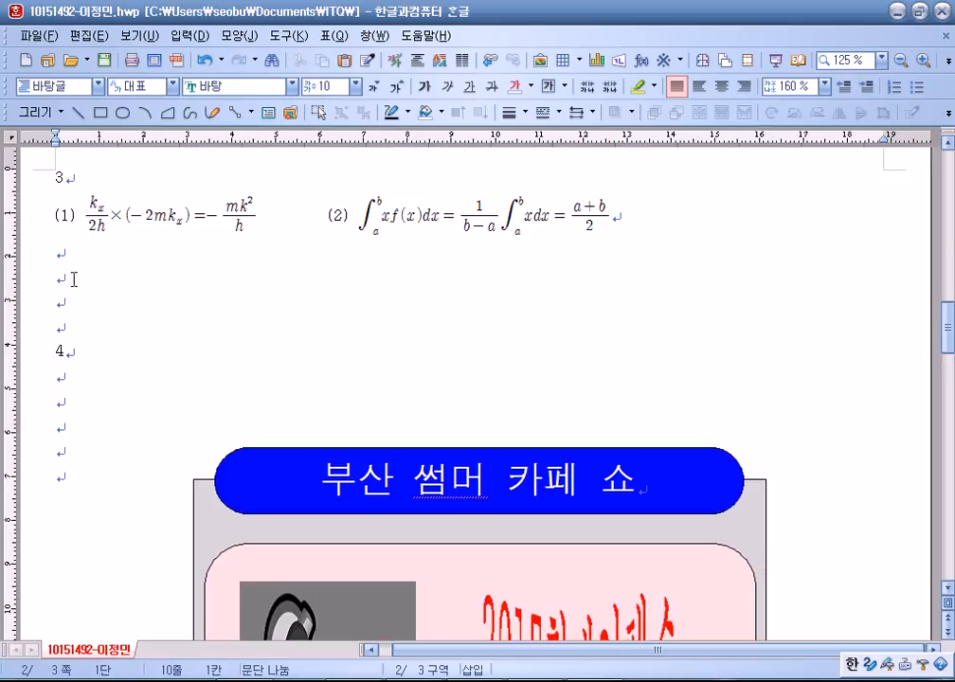
{"action": "scroll", "coordinate": [98, 440], "scroll_direction": "down", "scroll_amount": 3}
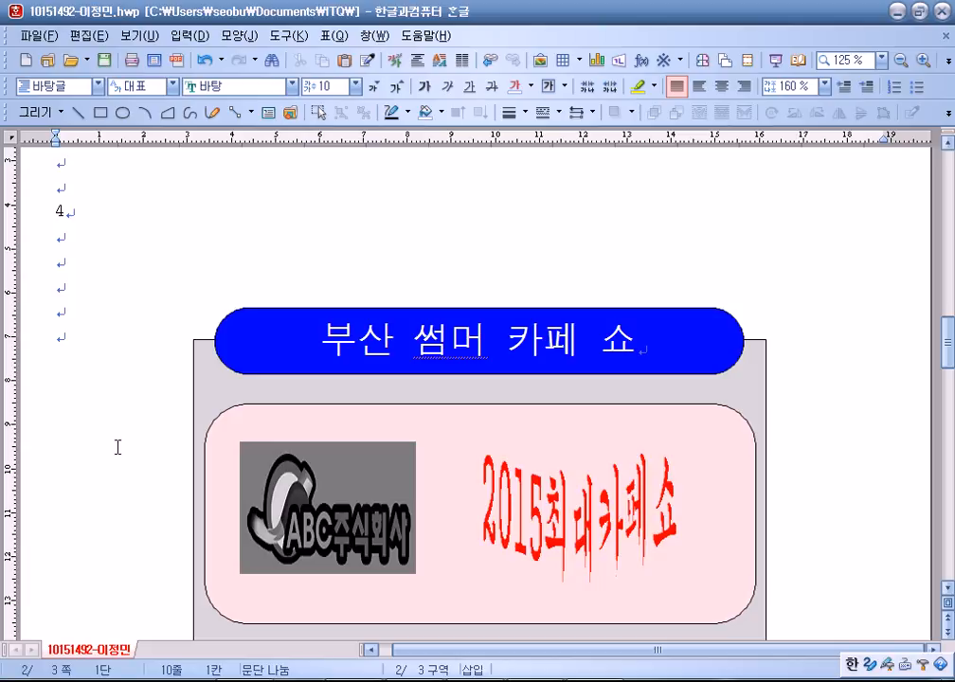
{"action": "scroll", "coordinate": [118, 447], "scroll_direction": "down", "scroll_amount": 5}
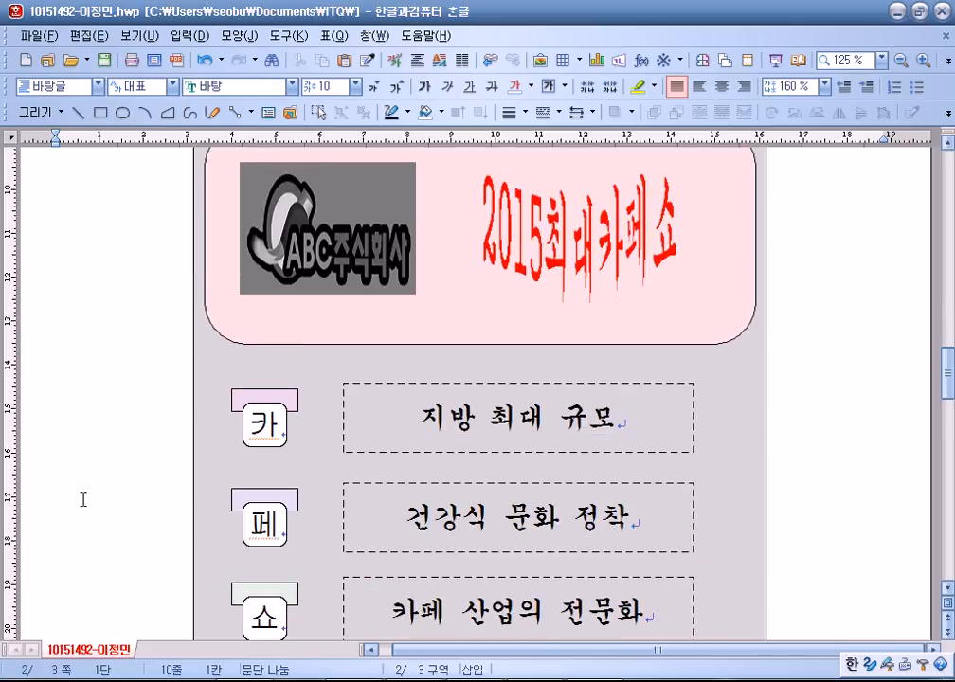
{"action": "scroll", "coordinate": [84, 500], "scroll_direction": "down", "scroll_amount": 10}
{"action": "left_click", "coordinate": [234, 245]}
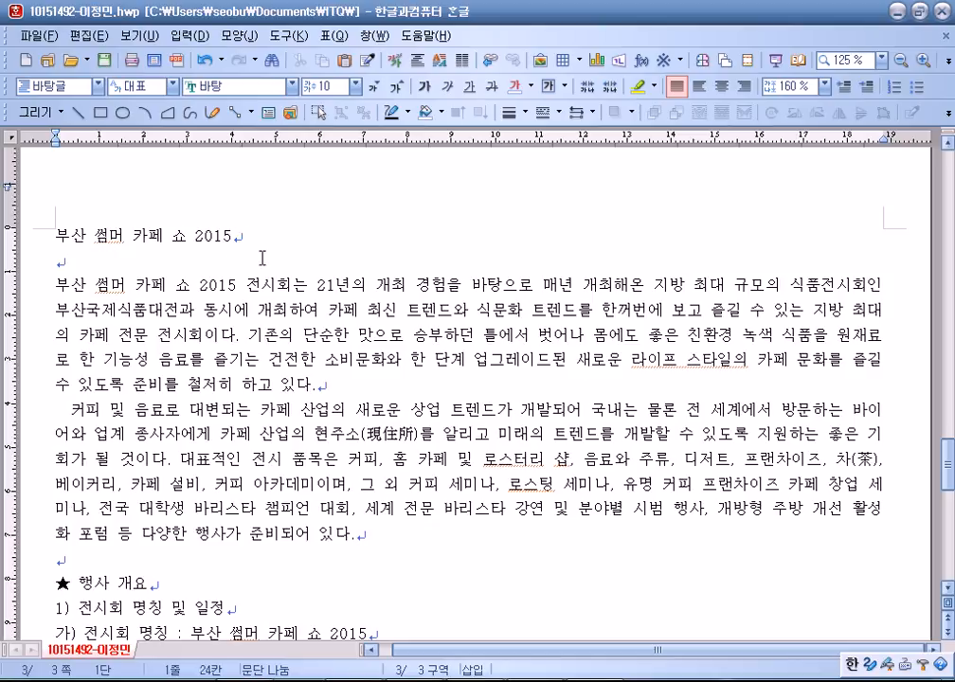
Create a page header reading 부산 썸머 카페쇼, correcting the typos.
{"action": "left_click", "coordinate": [238, 35]}
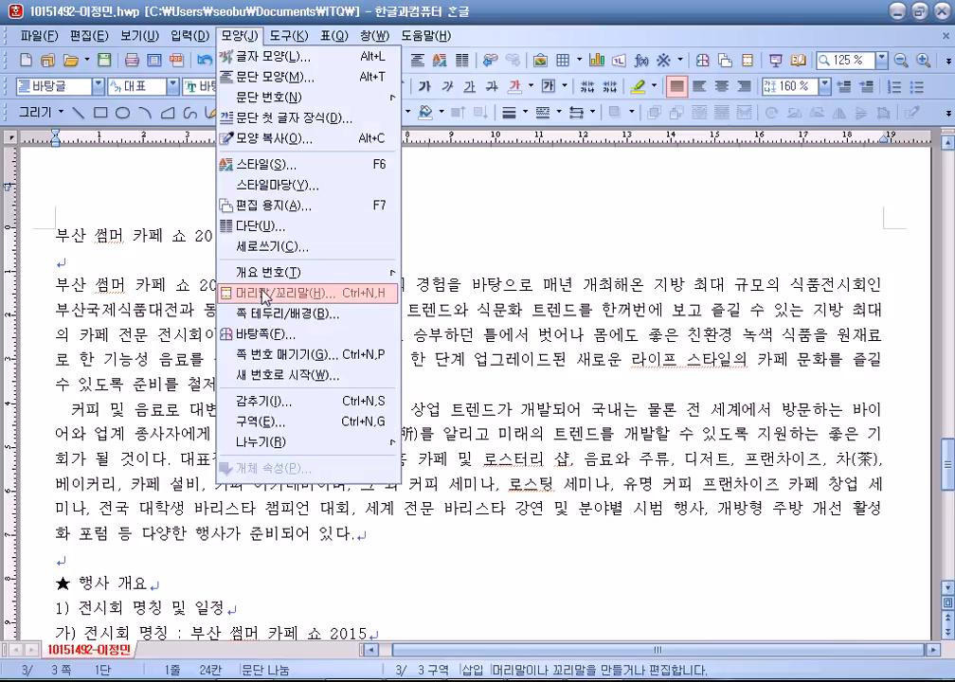
{"action": "left_click", "coordinate": [266, 296]}
{"action": "left_click", "coordinate": [625, 210]}
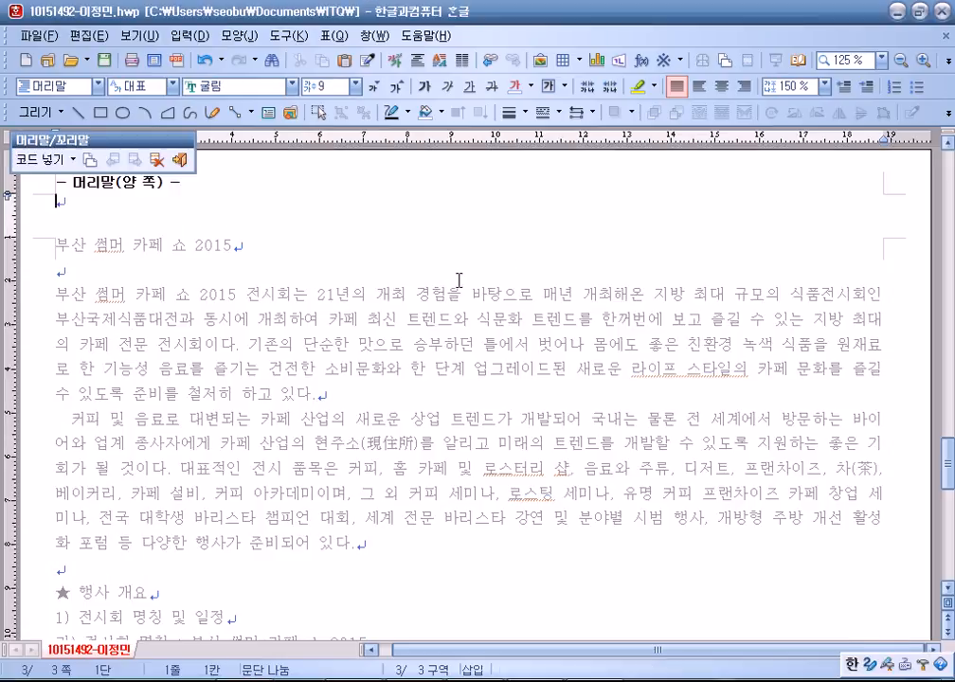
{"action": "type", "text": "부산 썸"}
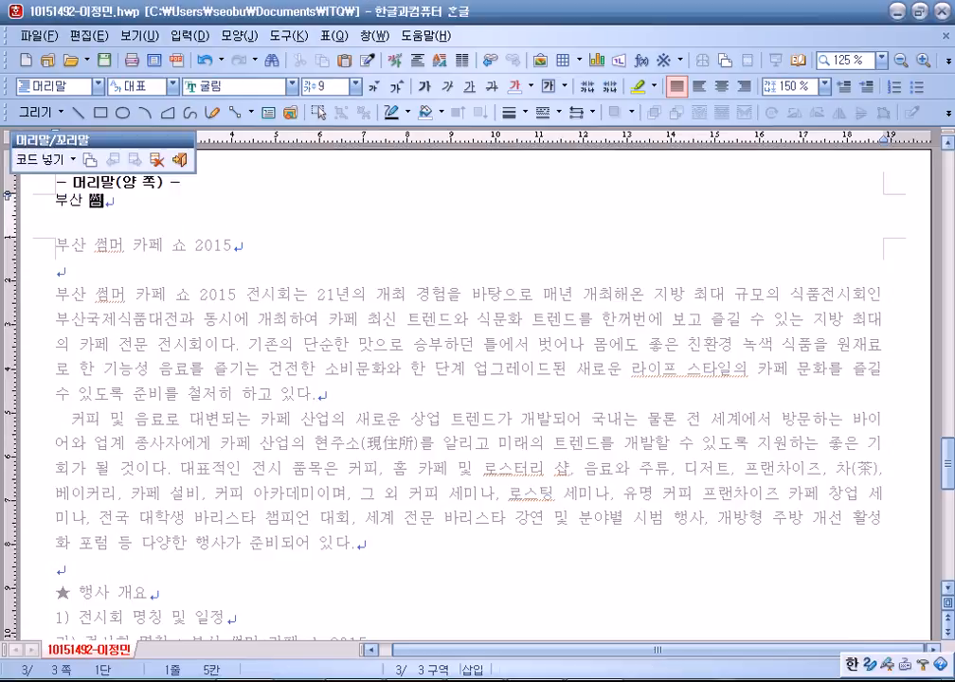
{"action": "type", "text": "머 파케쇼"}
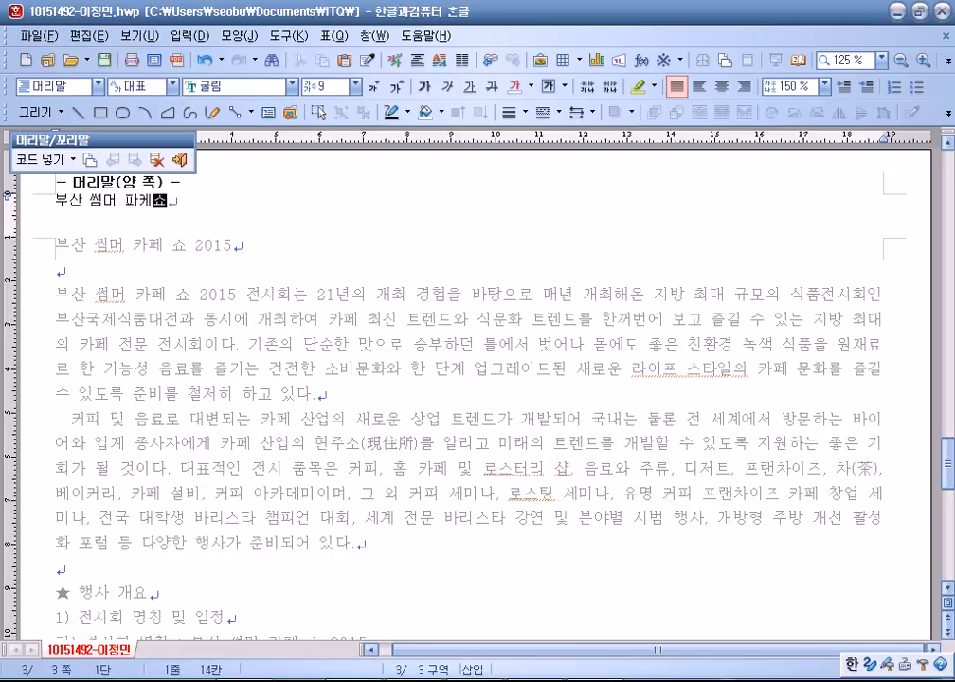
{"action": "type", "text": "카"}
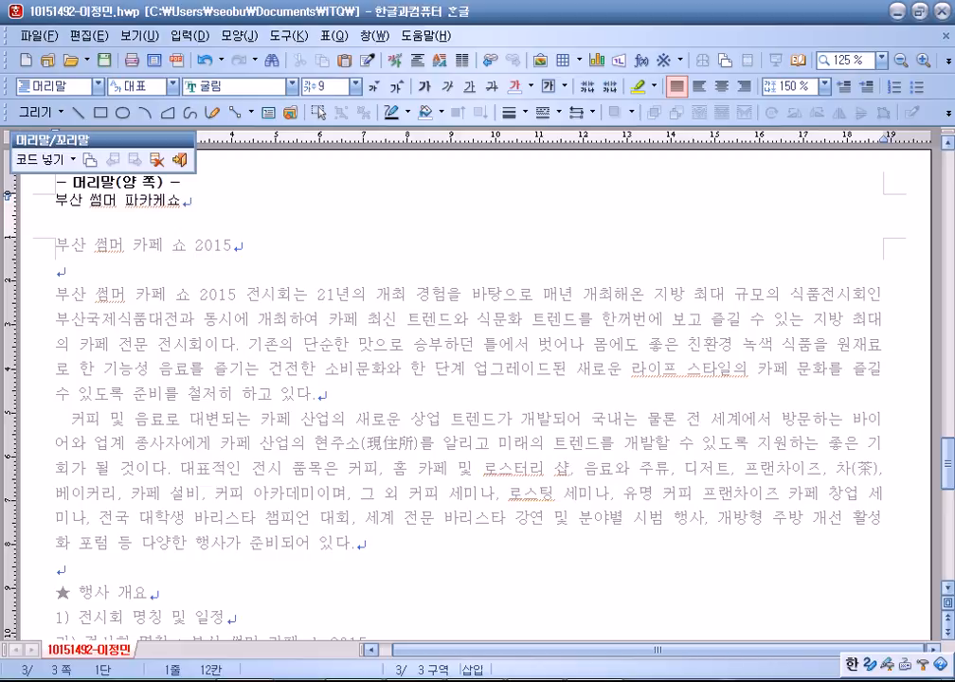
{"action": "key", "text": "Delete"}
{"action": "type", "text": "페"}
{"action": "key", "text": "Delete"}
Right-align the header text at 10 pt and return to the body.
{"action": "key", "text": "Home"}
{"action": "key", "text": "shift+End"}
{"action": "left_click", "coordinate": [745, 87]}
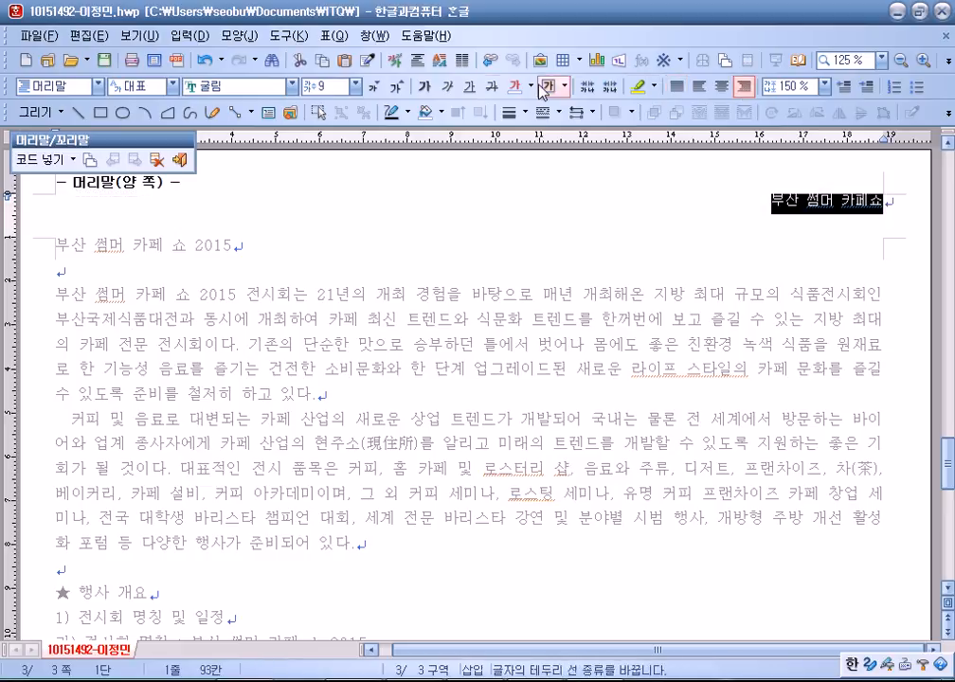
{"action": "left_click", "coordinate": [371, 86]}
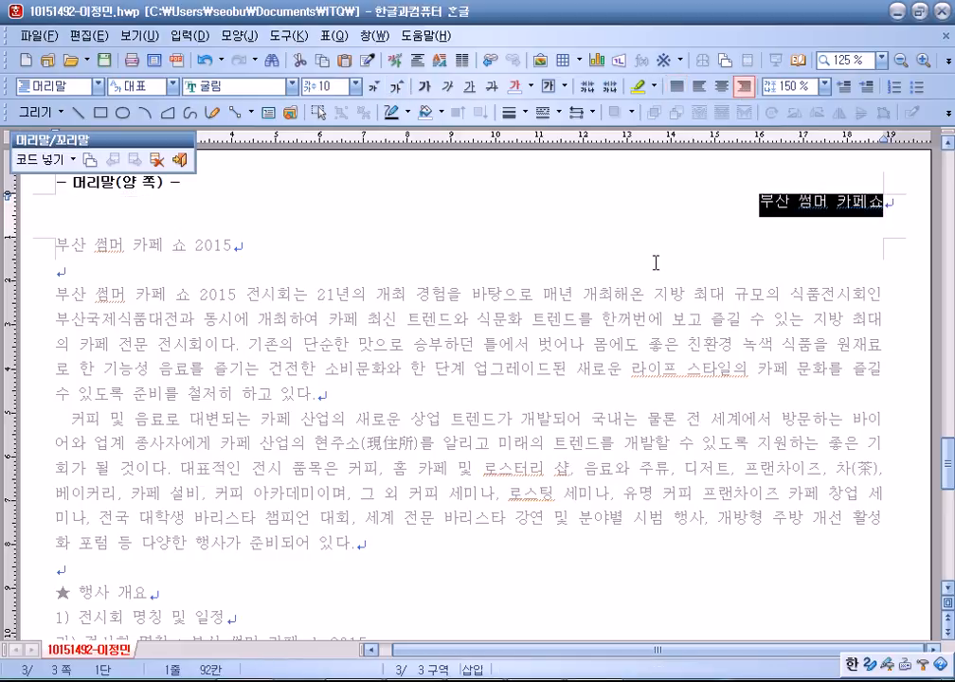
{"action": "left_click", "coordinate": [180, 159]}
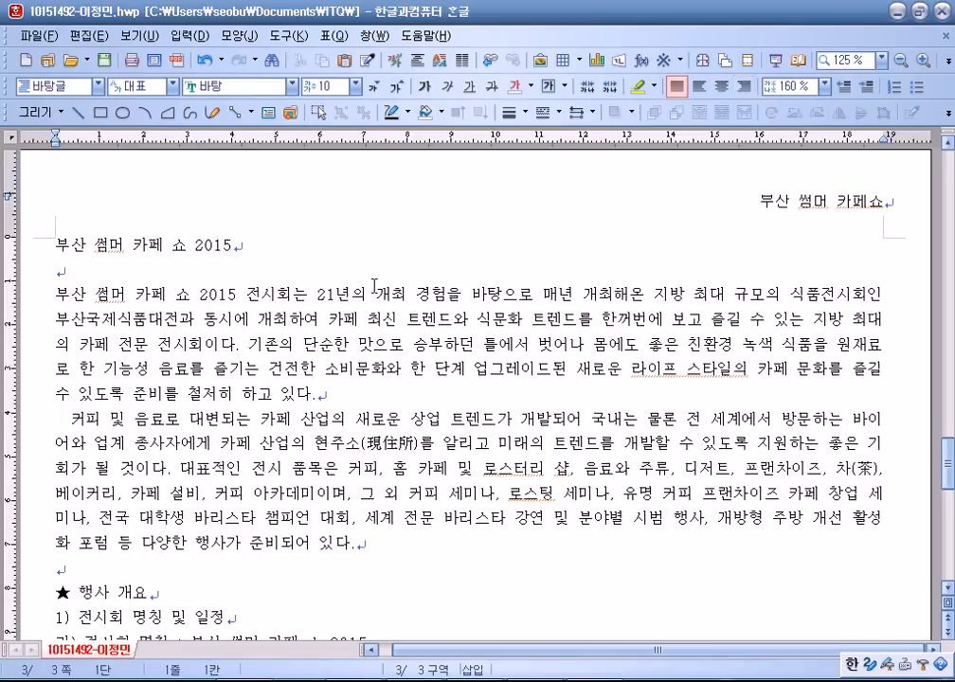
Center the title line and make it bold 18 pt 돋움.
{"action": "key", "text": "shift+End"}
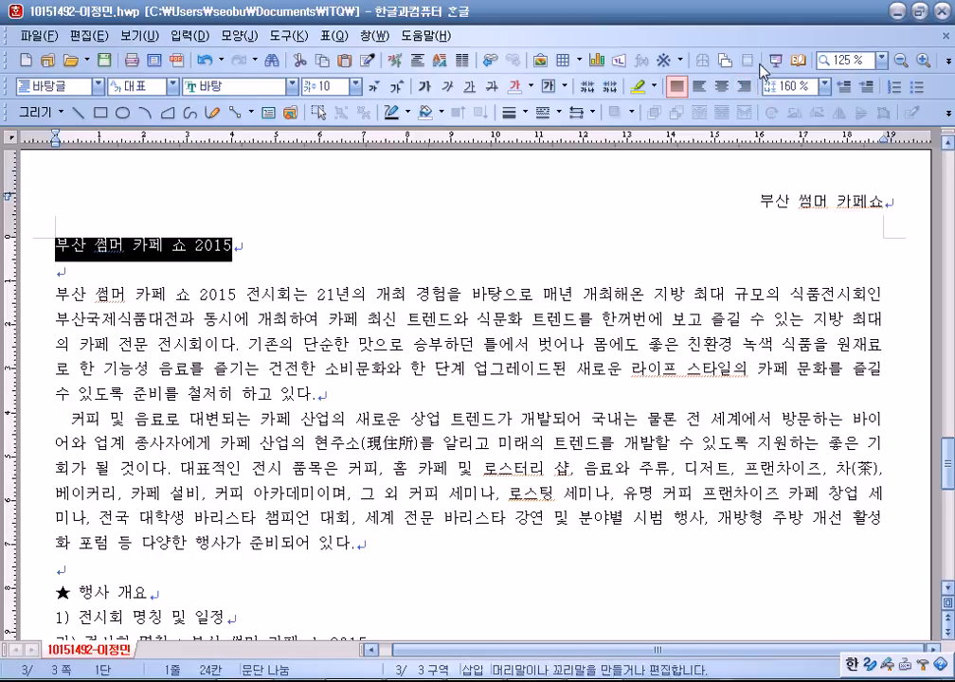
{"action": "left_click", "coordinate": [720, 86]}
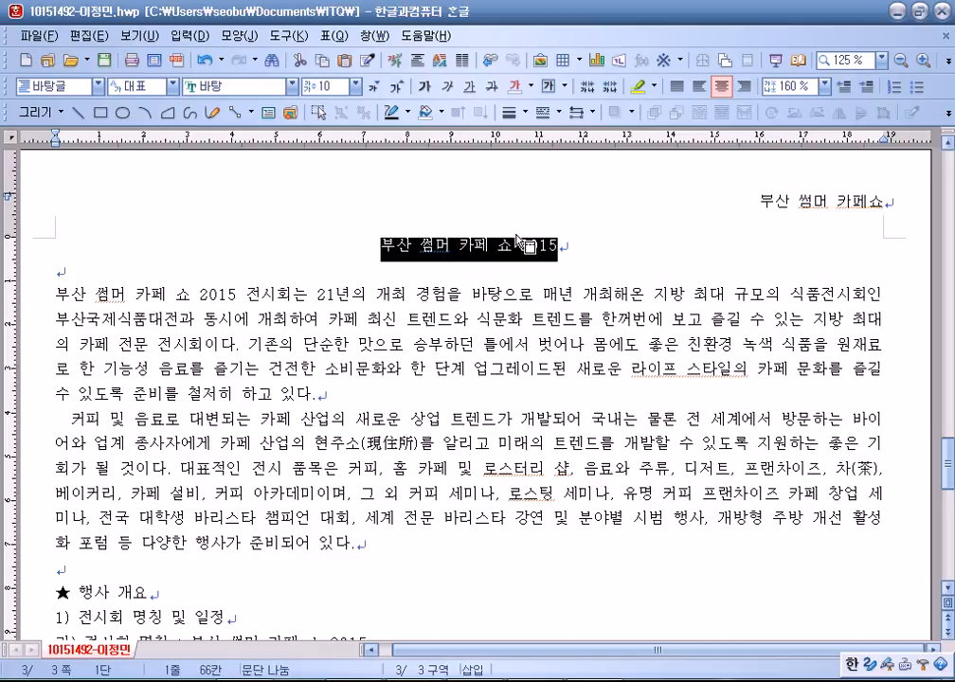
{"action": "left_click", "coordinate": [229, 87]}
{"action": "scroll", "coordinate": [212, 206], "scroll_direction": "up", "scroll_amount": 2}
{"action": "left_click", "coordinate": [202, 217]}
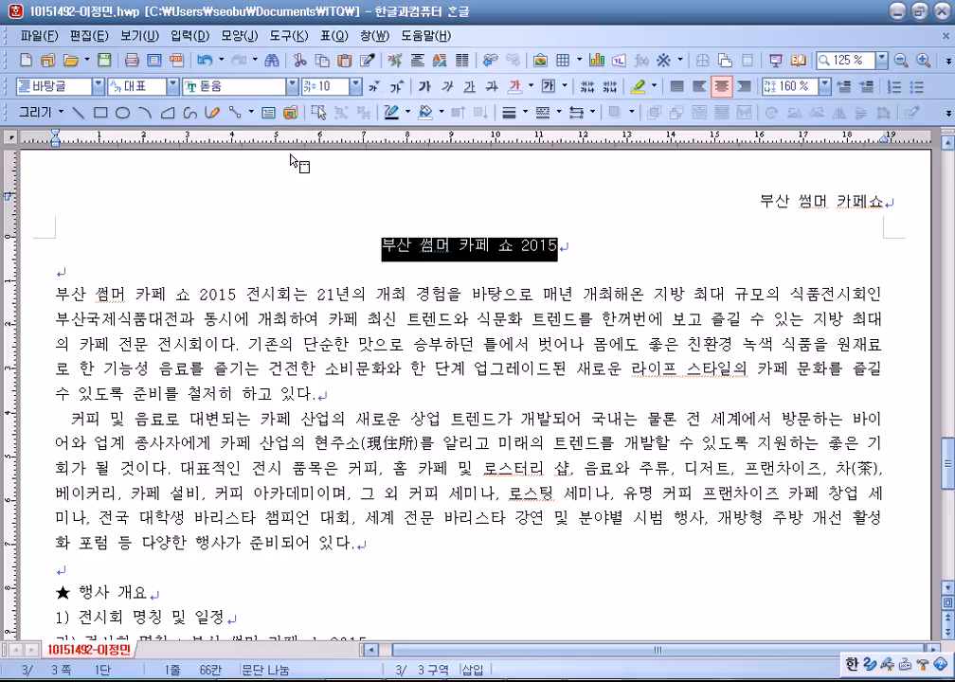
{"action": "left_click", "coordinate": [396, 88]}
{"action": "left_click", "coordinate": [396, 89]}
{"action": "left_click", "coordinate": [396, 88]}
{"action": "left_click", "coordinate": [396, 88]}
{"action": "left_click", "coordinate": [396, 88]}
{"action": "left_click", "coordinate": [395, 88]}
{"action": "left_click", "coordinate": [396, 88]}
{"action": "left_click", "coordinate": [396, 88]}
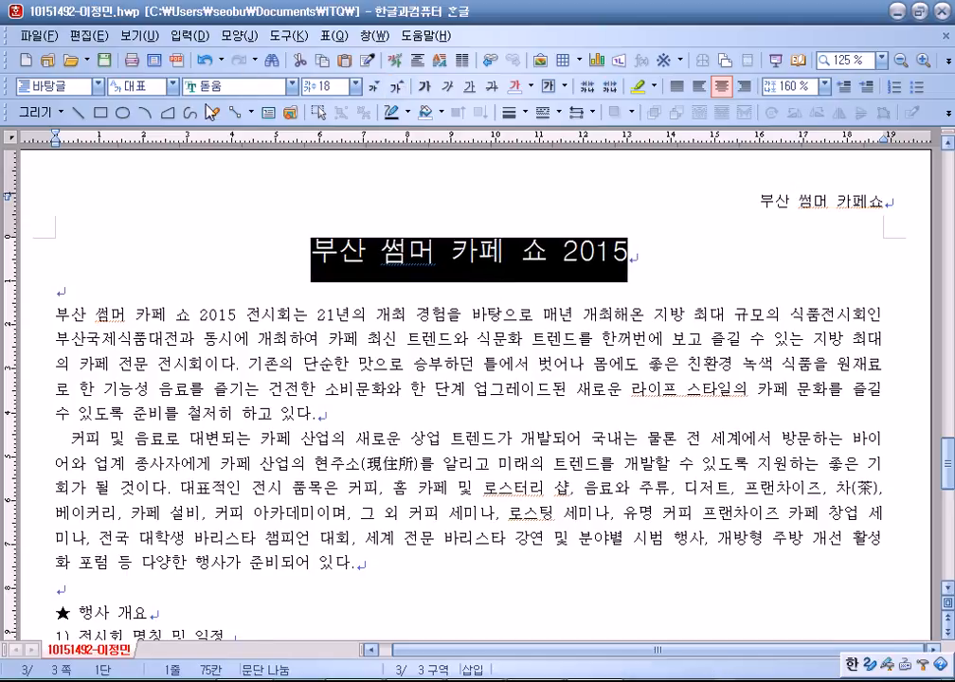
{"action": "left_click", "coordinate": [421, 90]}
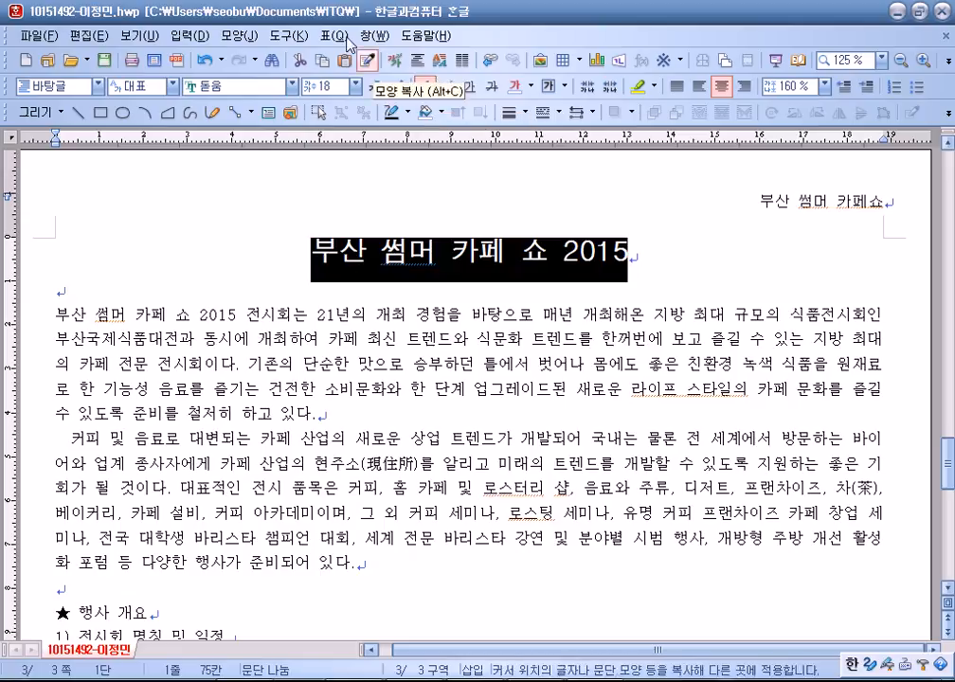
Add the ruby text 부산 카페 쇼 above the title.
{"action": "left_click", "coordinate": [190, 35]}
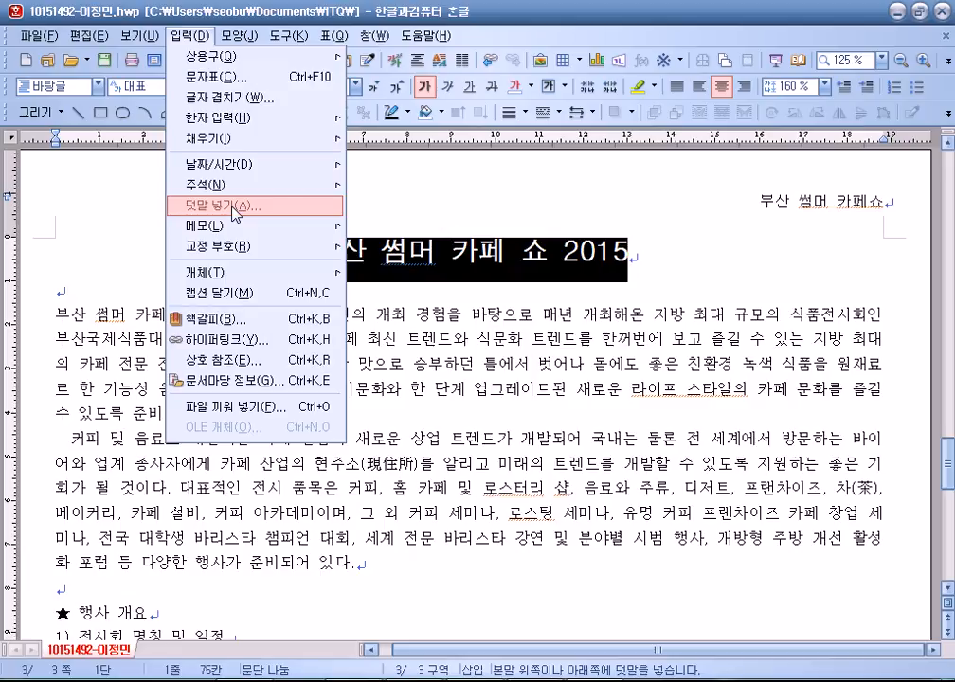
{"action": "left_click", "coordinate": [233, 205]}
{"action": "type", "text": "부"}
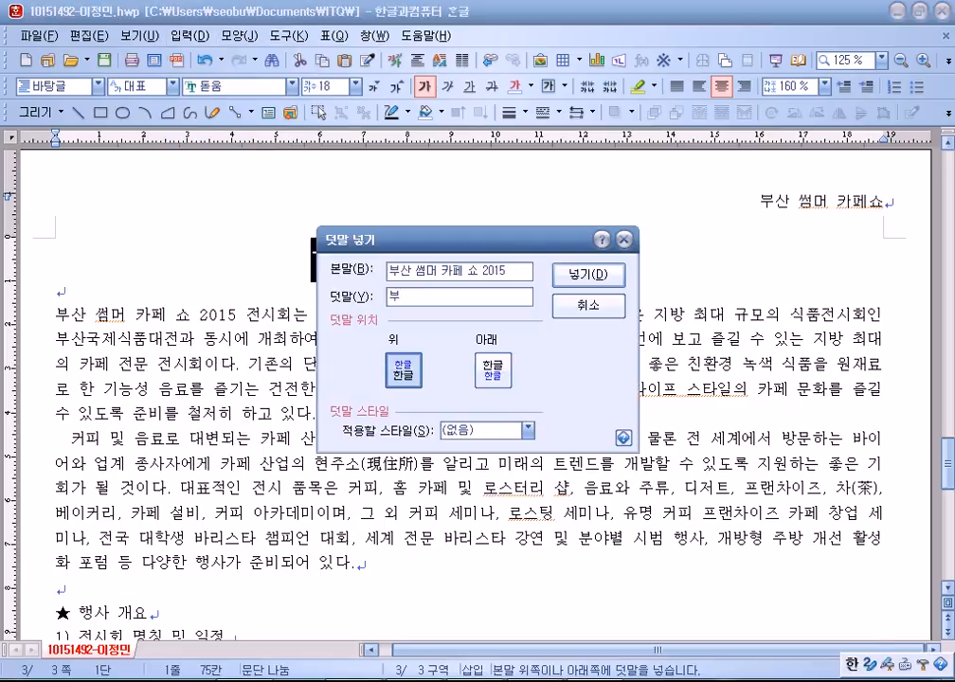
{"action": "type", "text": "산 카페 쇼"}
{"action": "key", "text": "Return"}
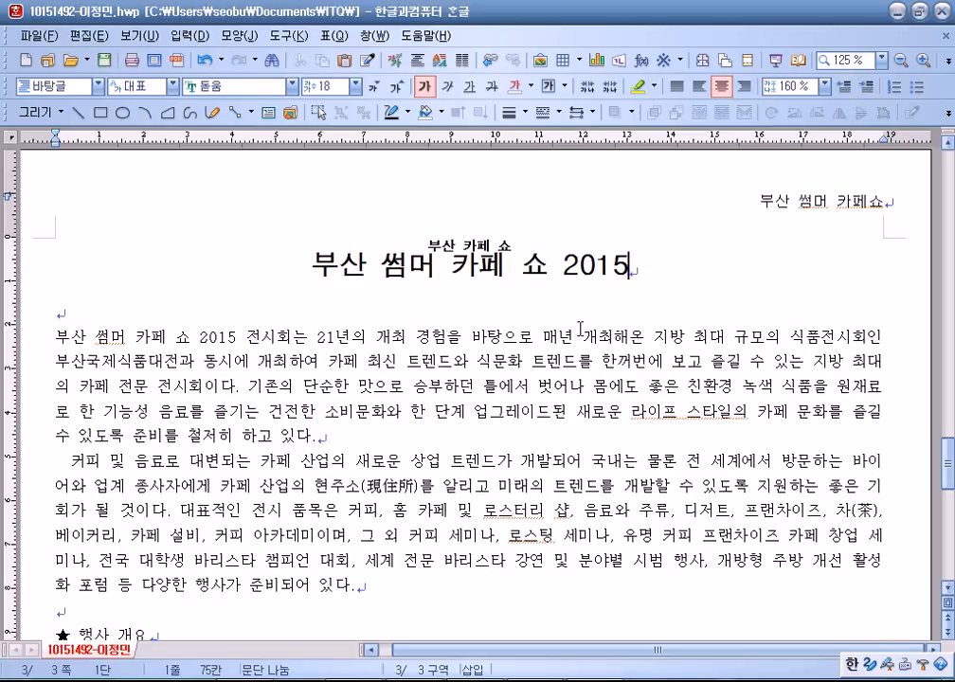
Make 부 a two-line 돋움 drop cap with yellow fill in the first paragraph.
{"action": "left_click", "coordinate": [89, 336]}
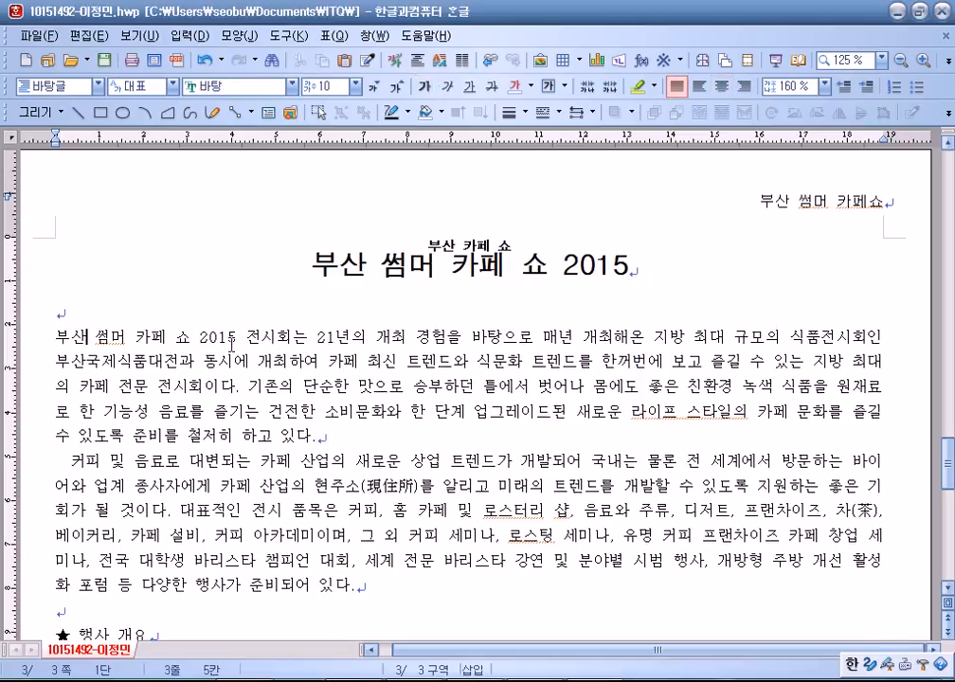
{"action": "scroll", "coordinate": [127, 274], "scroll_direction": "down", "scroll_amount": 1}
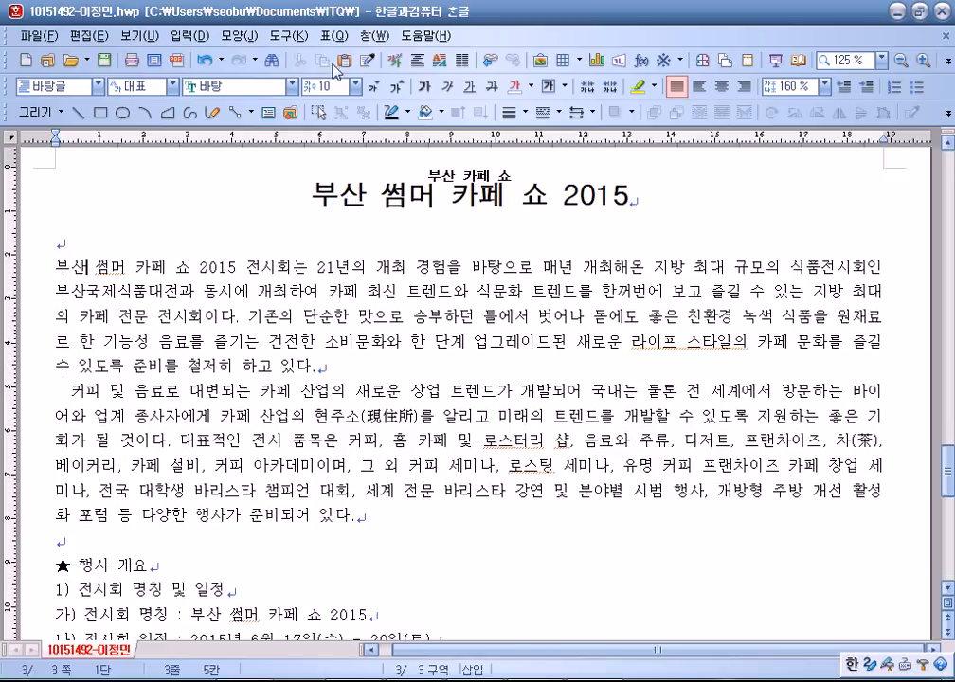
{"action": "left_click", "coordinate": [245, 38]}
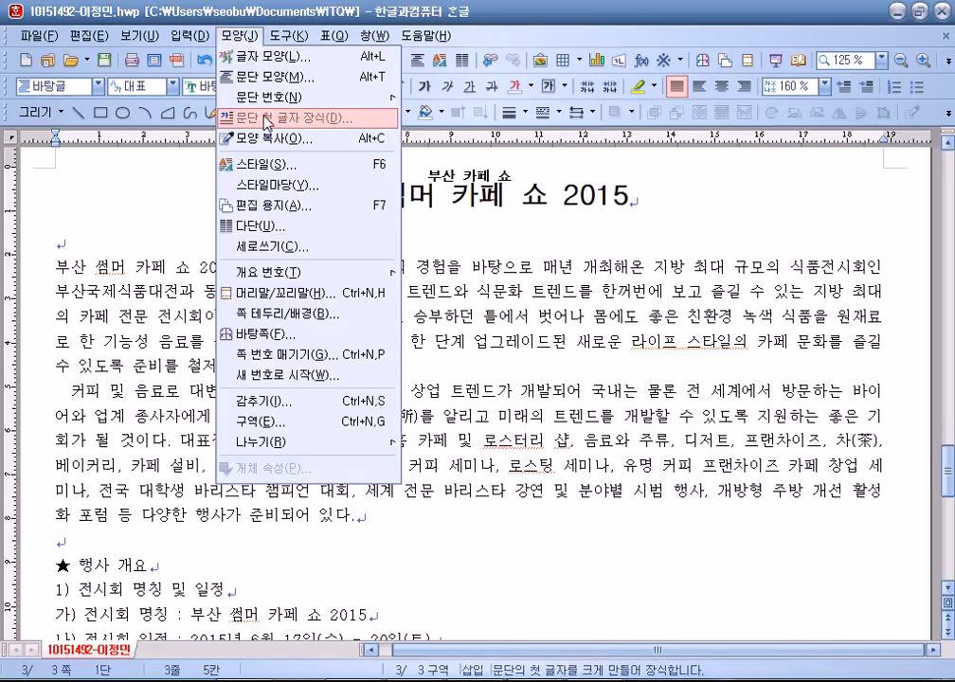
{"action": "left_click", "coordinate": [237, 94]}
{"action": "left_click", "coordinate": [360, 257]}
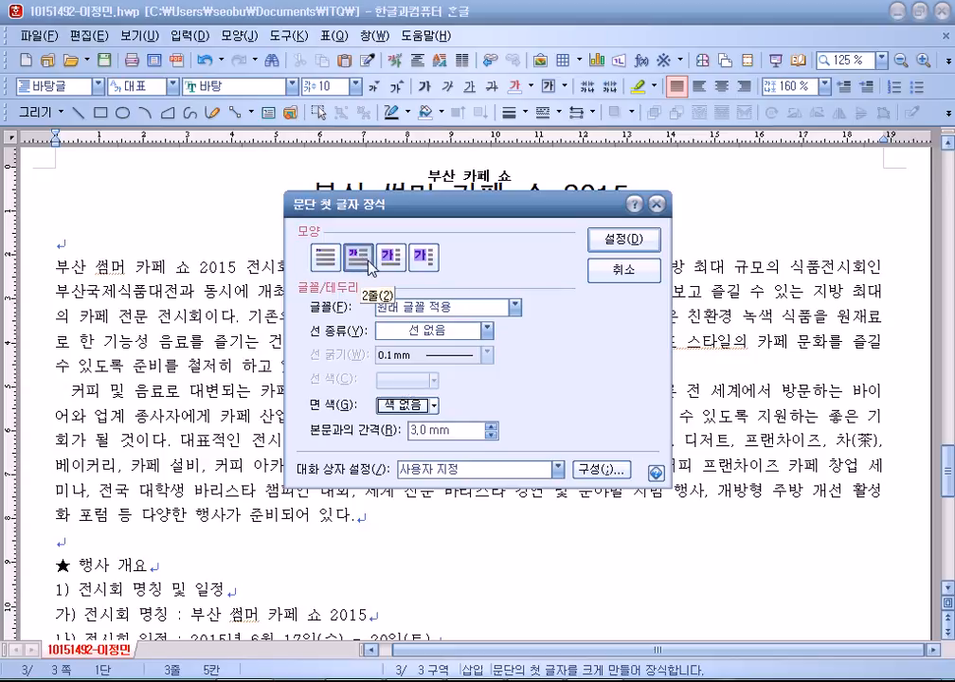
{"action": "left_click", "coordinate": [398, 315]}
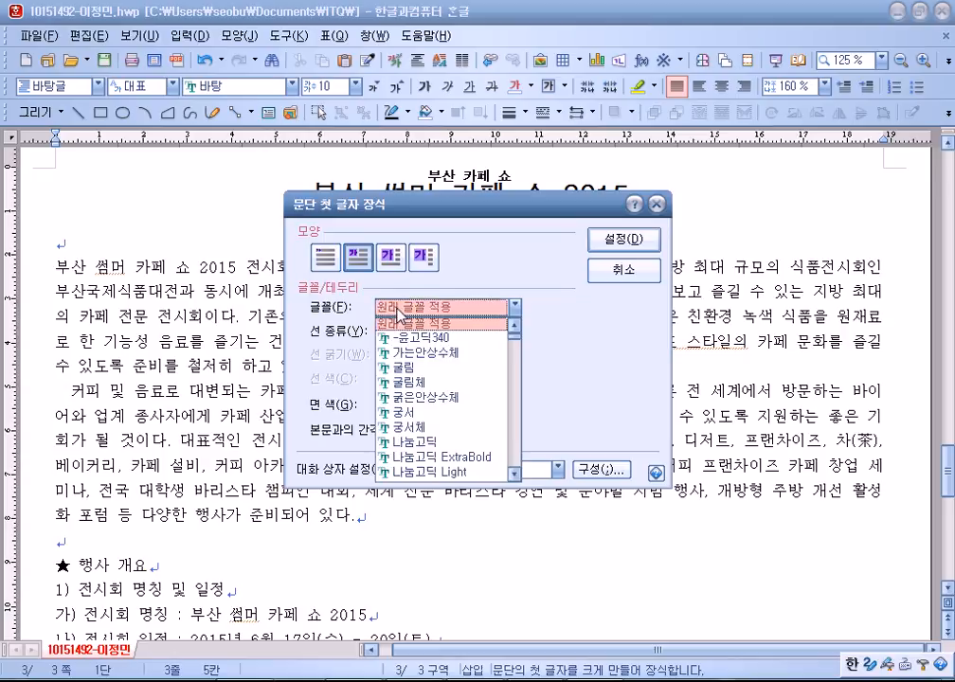
{"action": "scroll", "coordinate": [409, 423], "scroll_direction": "down", "scroll_amount": 6}
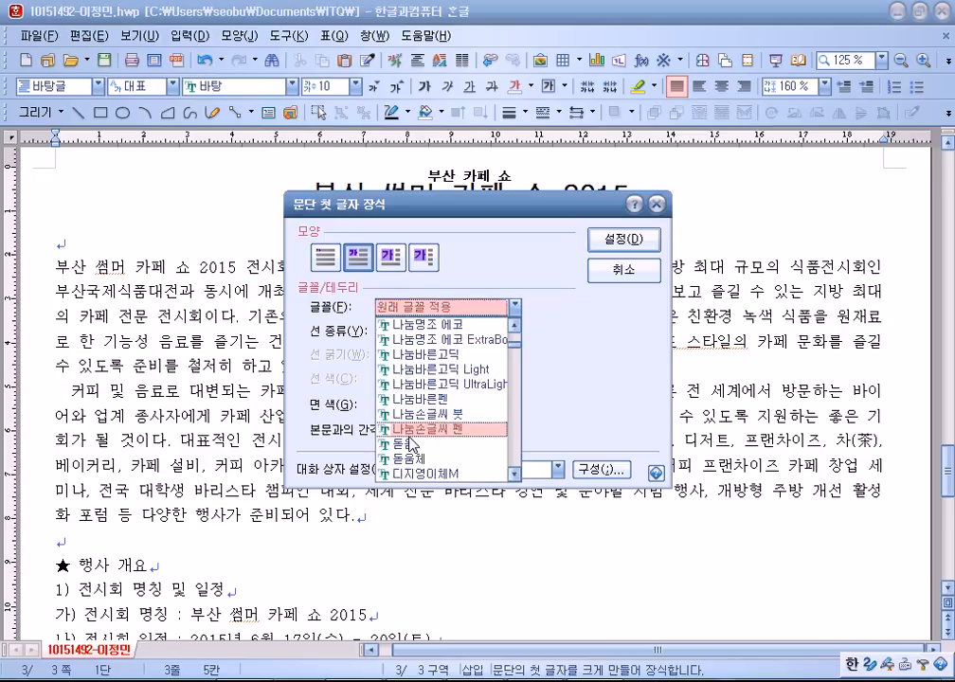
{"action": "left_click", "coordinate": [407, 442]}
{"action": "left_click", "coordinate": [412, 405]}
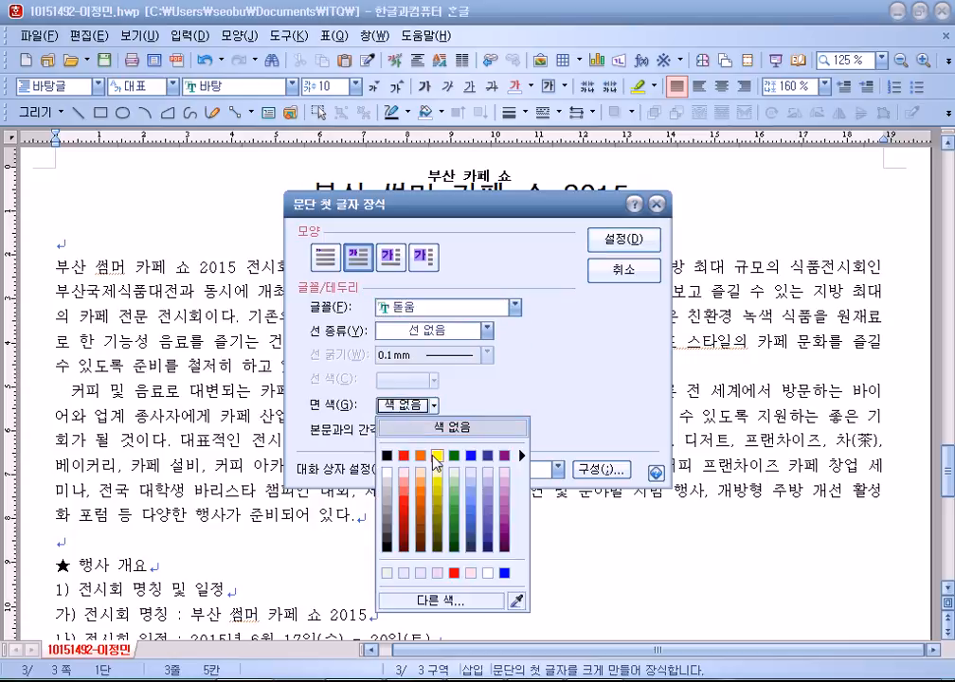
{"action": "left_click", "coordinate": [438, 455]}
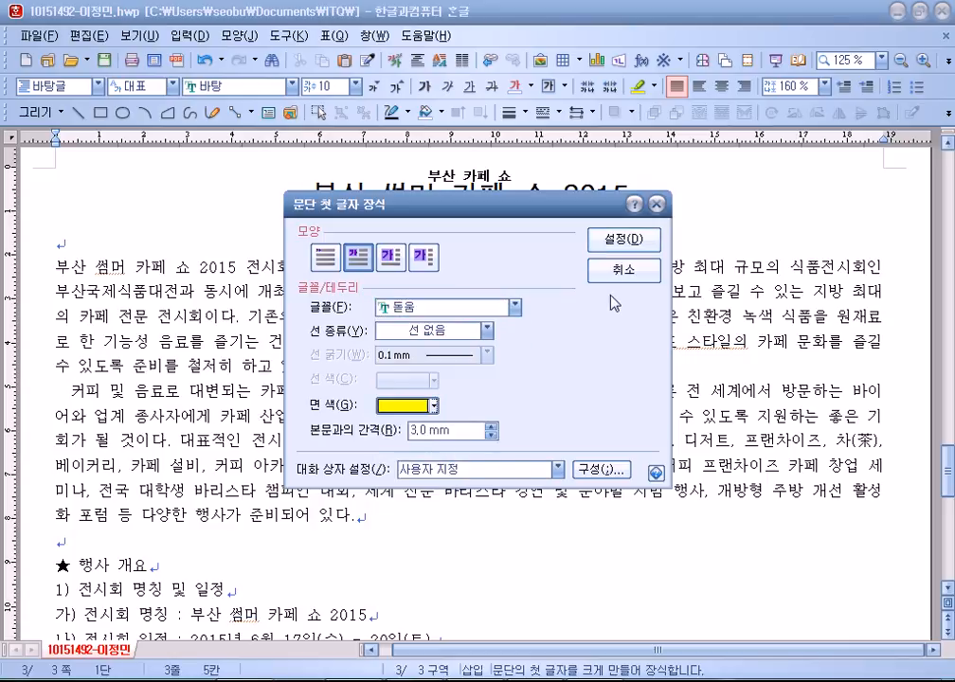
{"action": "left_click", "coordinate": [615, 241]}
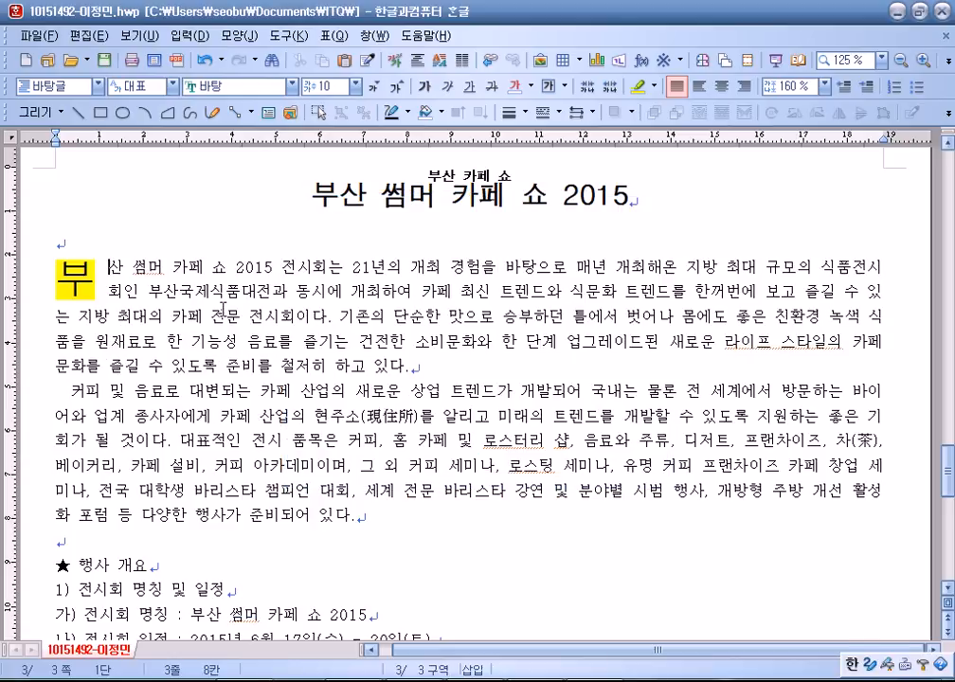
Add a footnote on 부산국제식품대전: 우수 안전 식품의 전시를 통한 식품 문화 창조 및 발전 대회.
{"action": "scroll", "coordinate": [233, 305], "scroll_direction": "down", "scroll_amount": 1}
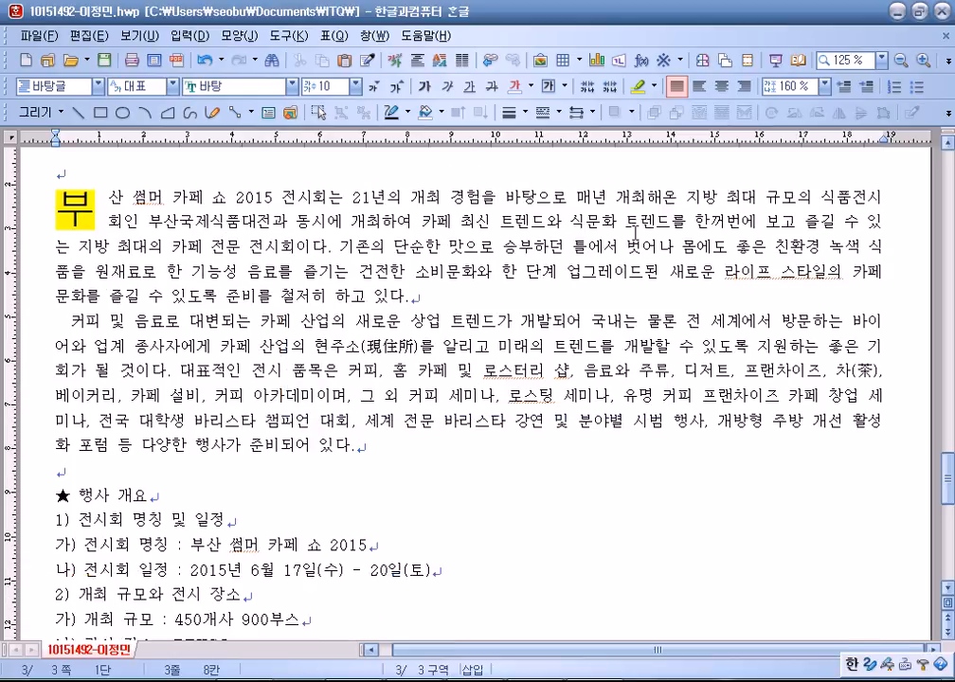
{"action": "left_click", "coordinate": [272, 222]}
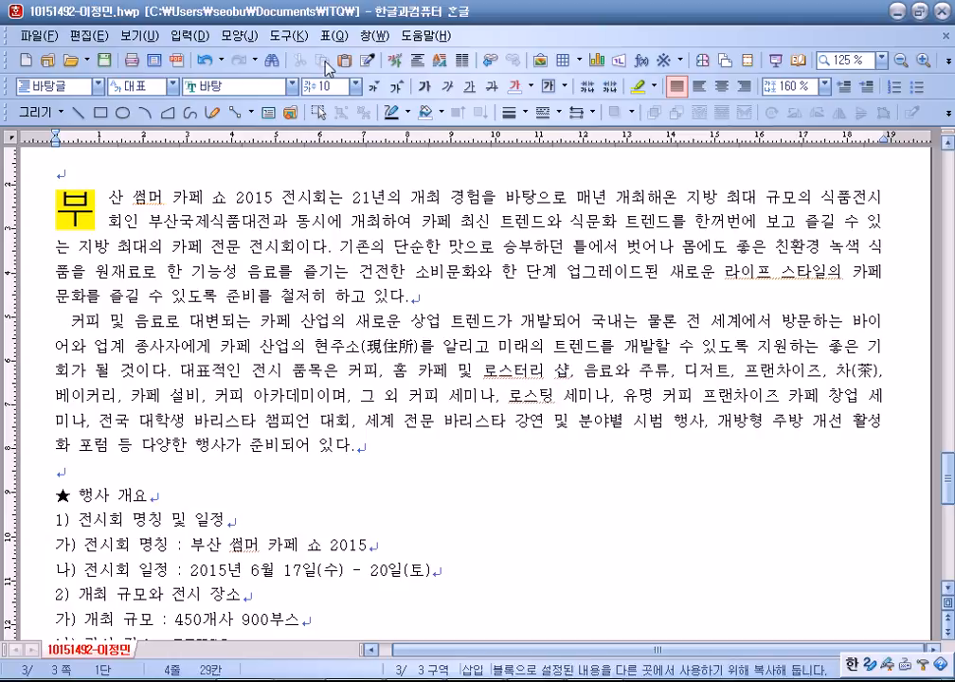
{"action": "left_click", "coordinate": [189, 36]}
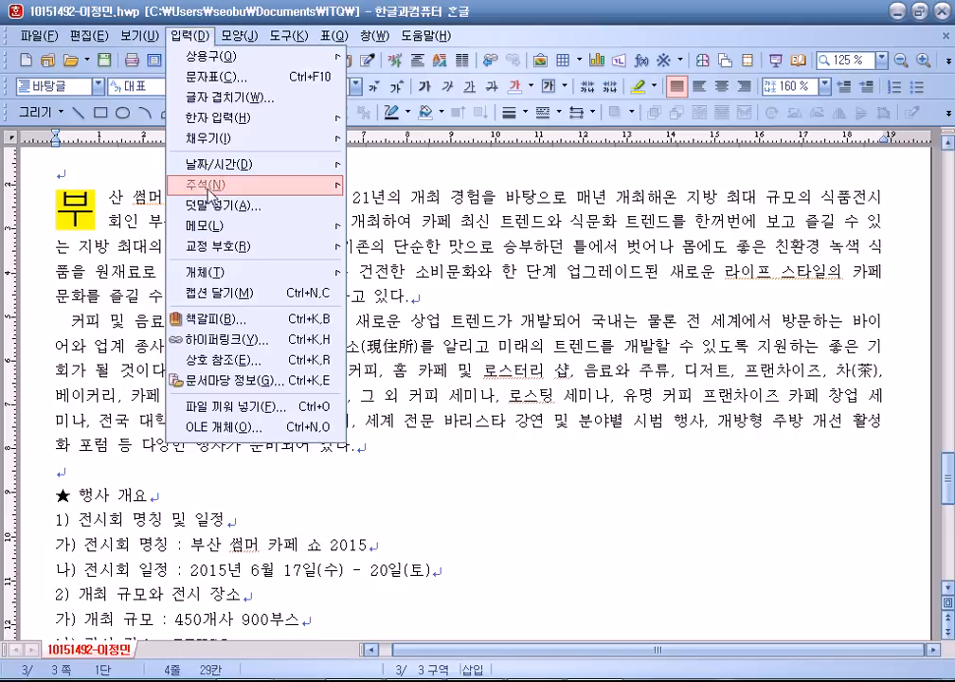
{"action": "mouse_move", "coordinate": [212, 187]}
{"action": "left_click", "coordinate": [374, 186]}
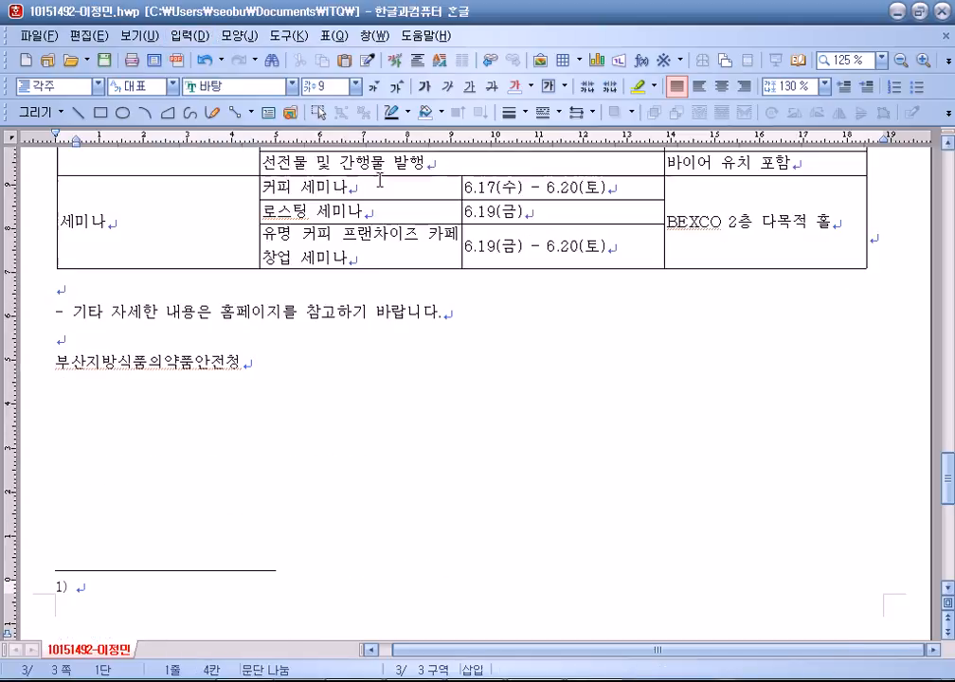
{"action": "type", "text": "우수 안전 식품의 전시를 트"}
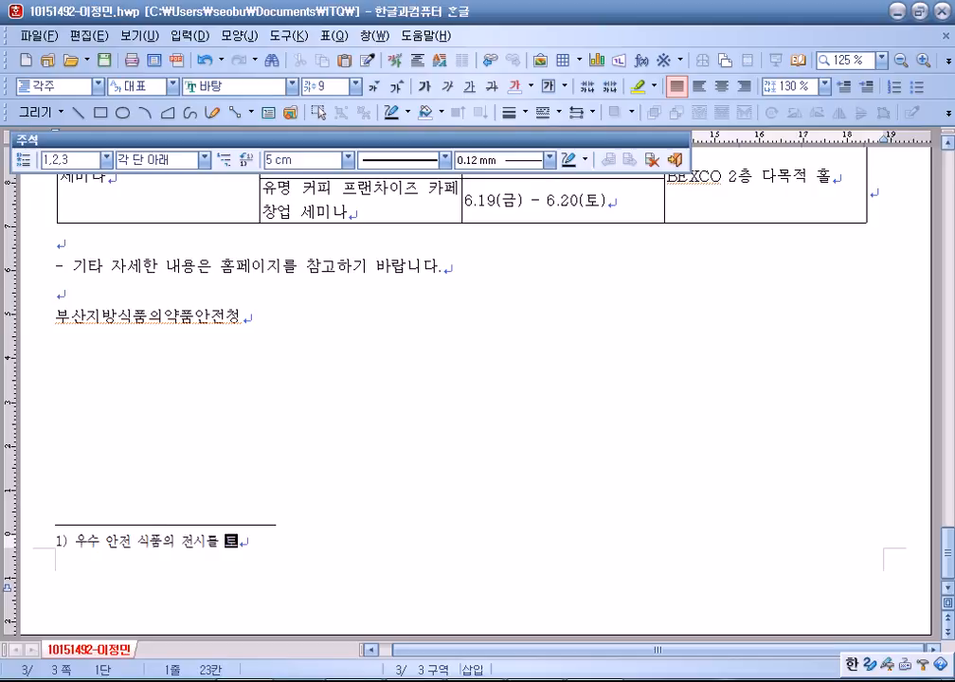
{"action": "type", "text": "ㅎ"}
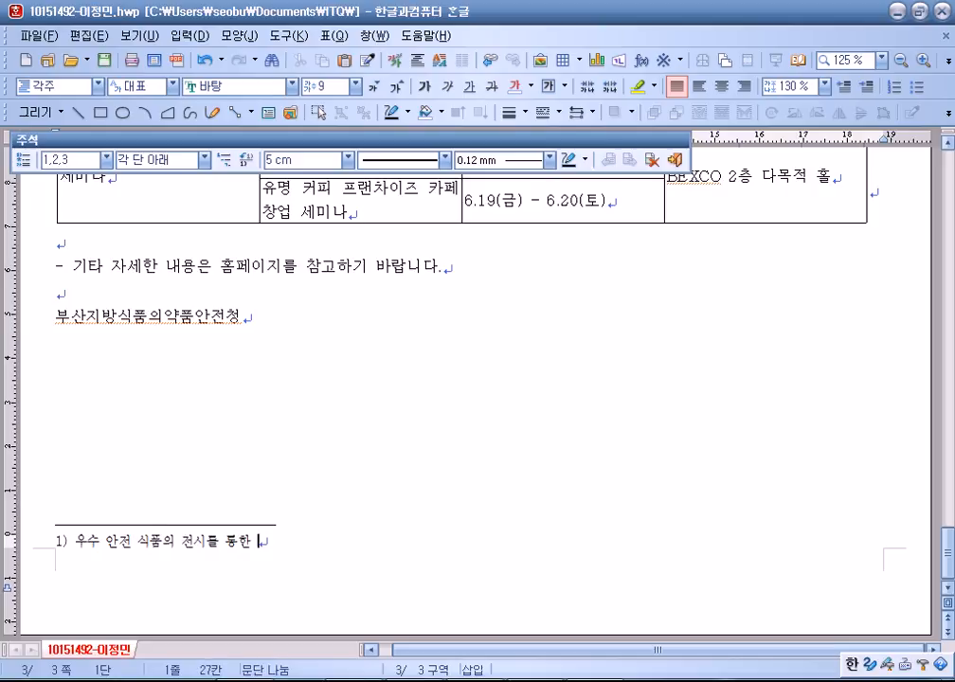
{"action": "type", "text": " 식품 ㄴ"}
{"action": "type", "text": "문화 정"}
{"action": "type", "text": "조 및 발전 "}
{"action": "type", "text": "대회"}
Set the footnote text to 10 pt and number it with circled numerals (①).
{"action": "key", "text": "shift+Home"}
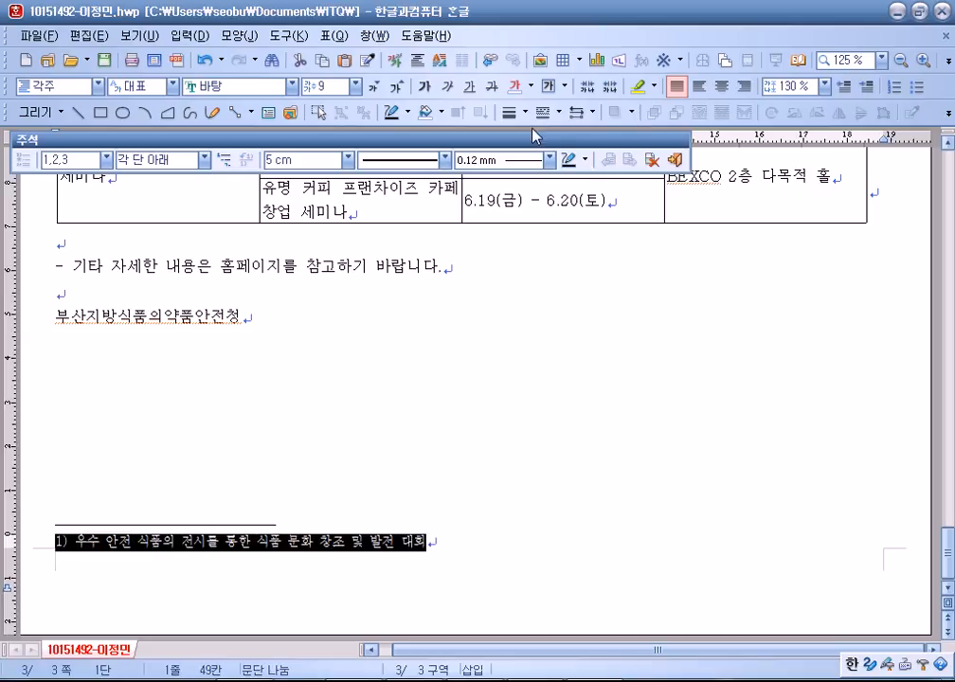
{"action": "left_click", "coordinate": [396, 87]}
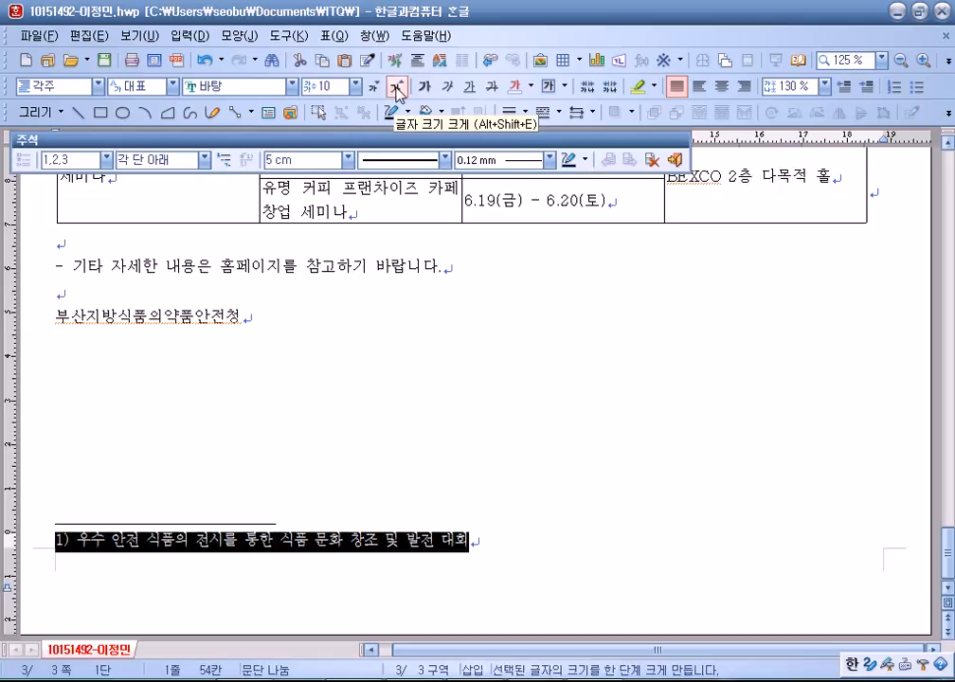
{"action": "left_click", "coordinate": [104, 159]}
{"action": "left_click", "coordinate": [66, 190]}
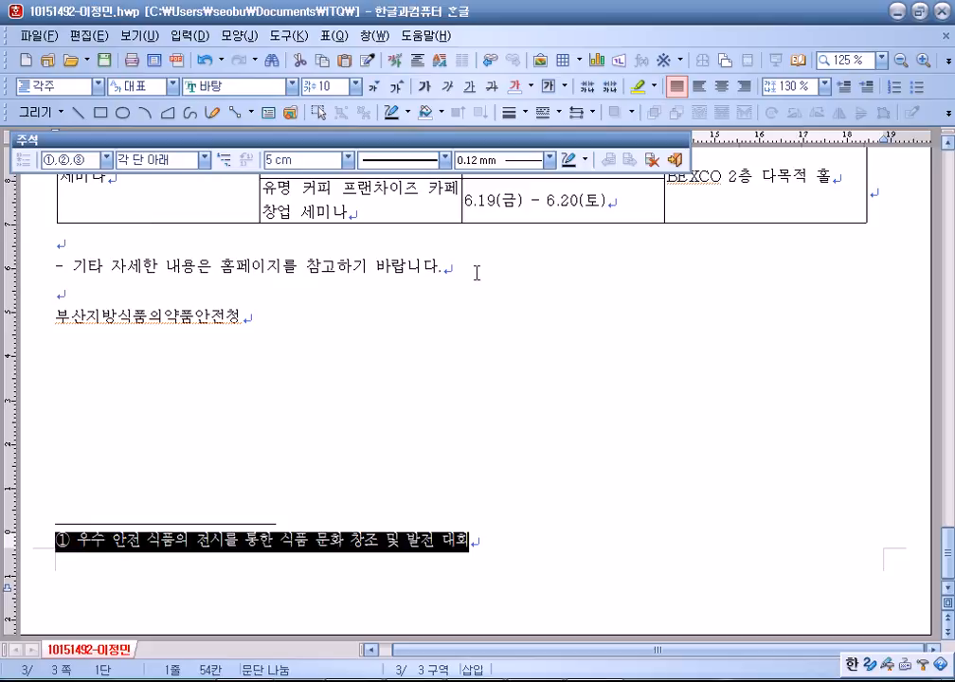
{"action": "left_click", "coordinate": [676, 161]}
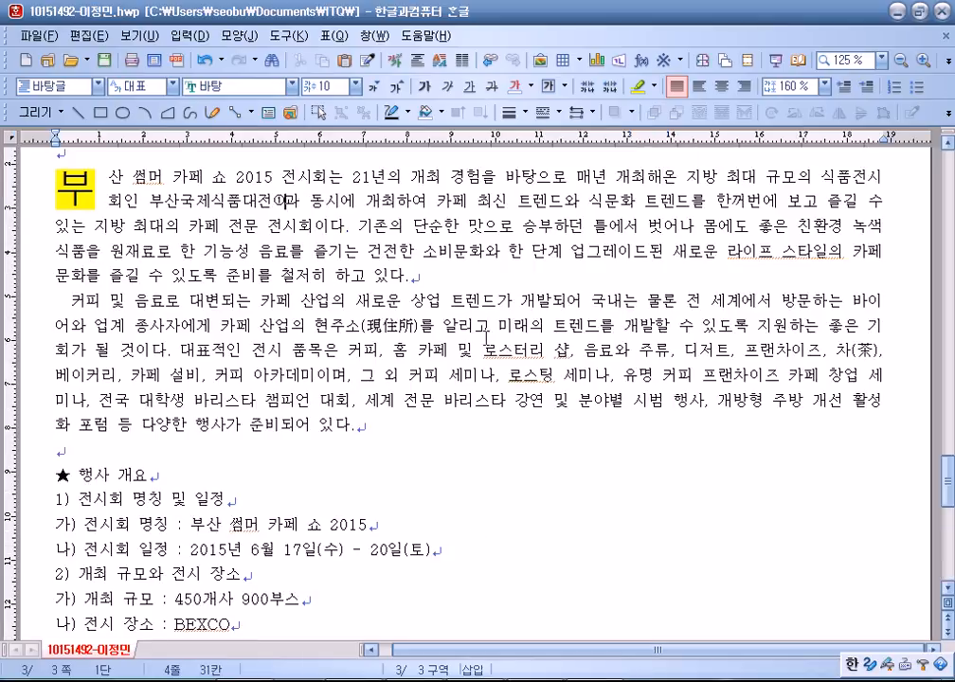
Switch to 폭 맞춤 zoom and insert 그림4.jpg into the first paragraph.
{"action": "scroll", "coordinate": [490, 342], "scroll_direction": "up", "scroll_amount": 1}
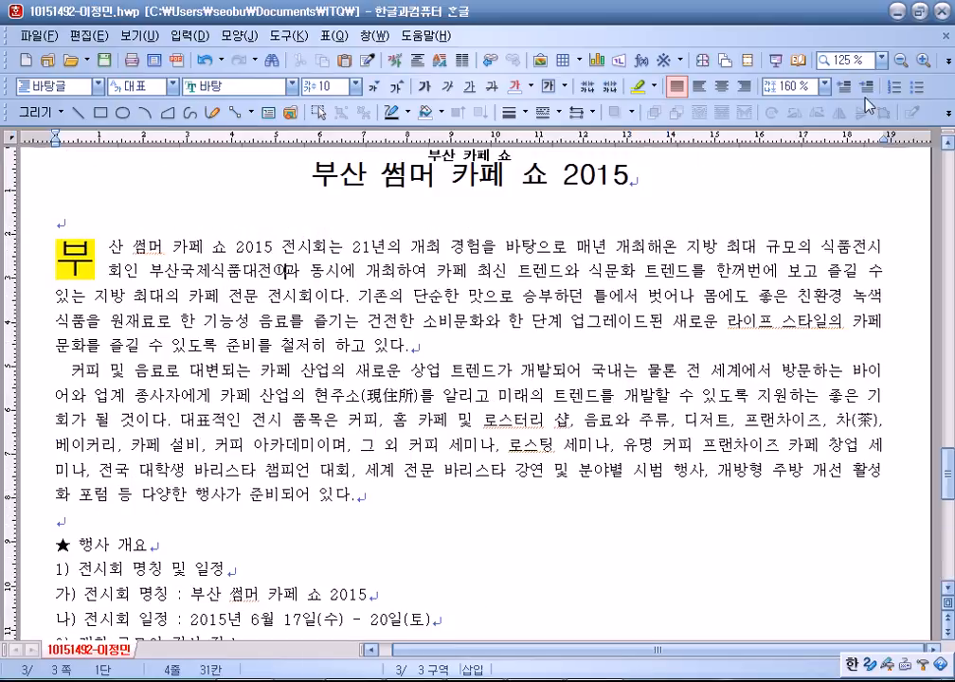
{"action": "left_click", "coordinate": [880, 58]}
{"action": "left_click", "coordinate": [846, 199]}
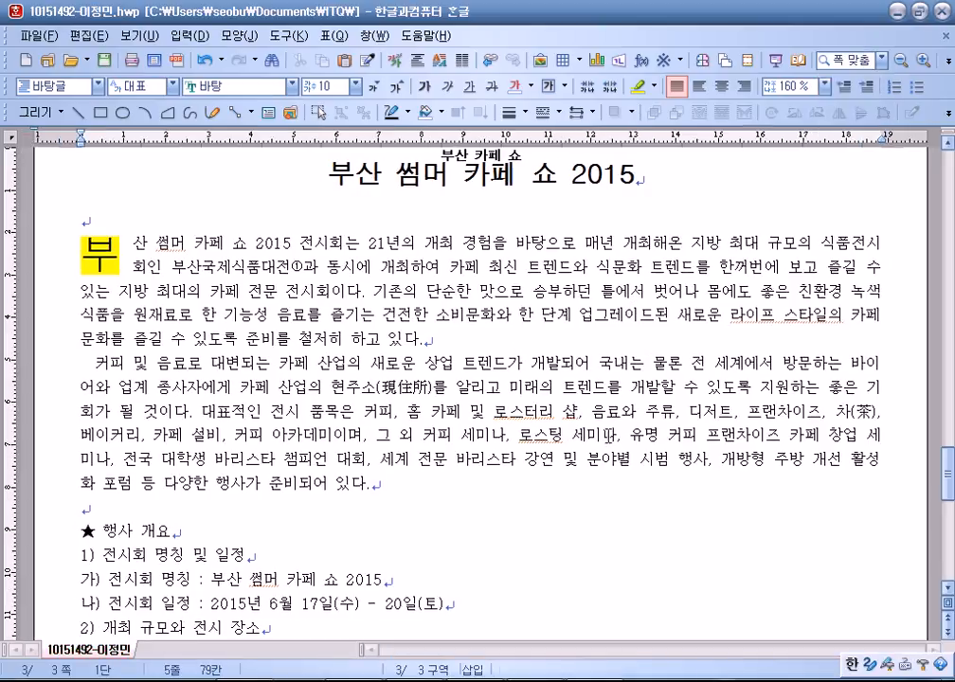
{"action": "left_click", "coordinate": [541, 58]}
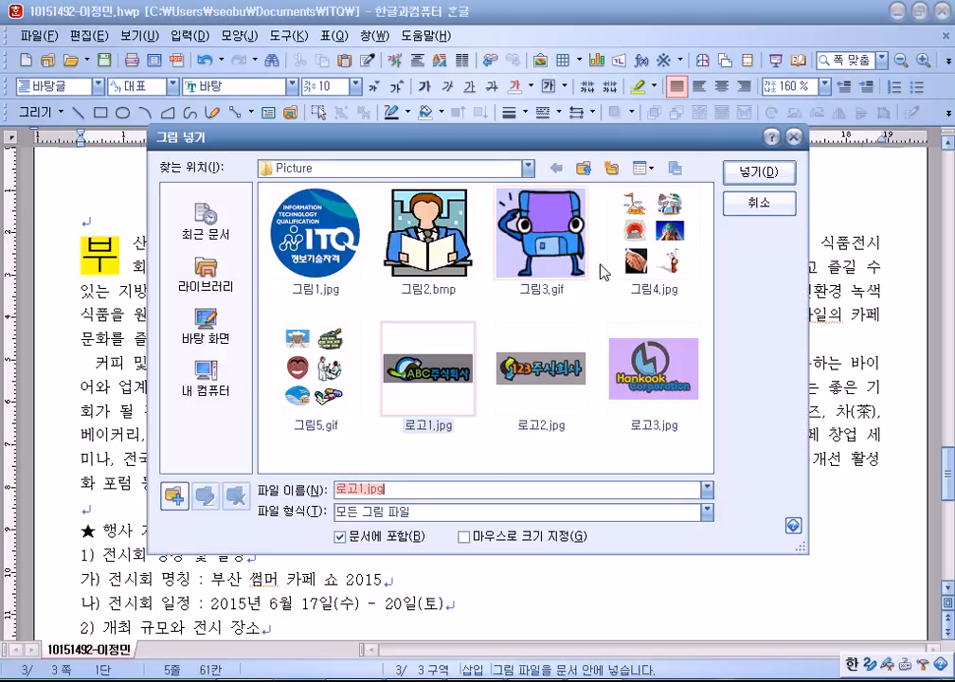
{"action": "left_click", "coordinate": [697, 248]}
{"action": "left_click", "coordinate": [753, 172]}
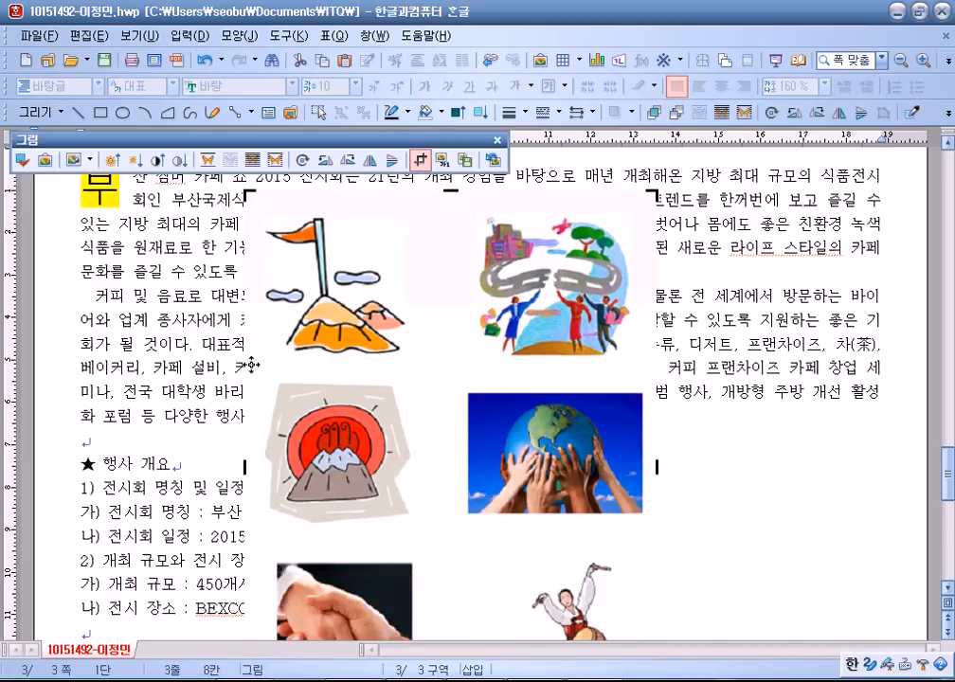
Crop the picture down to the winding-road illustration.
{"action": "left_click", "coordinate": [420, 159]}
{"action": "left_click_drag", "start_coordinate": [445, 242], "coordinate": [453, 236]}
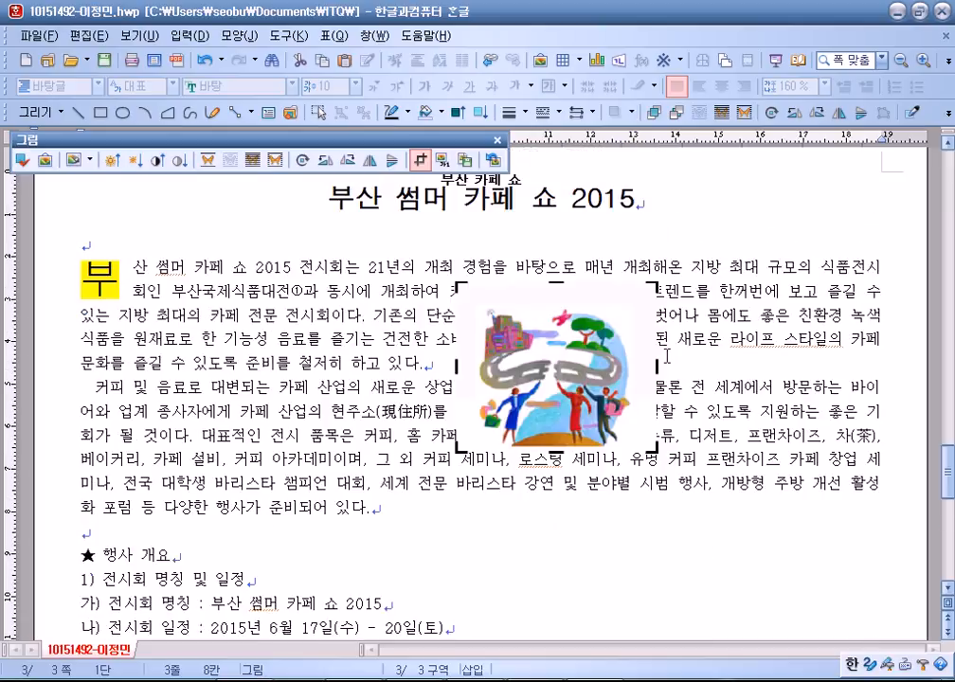
{"action": "mouse_move", "coordinate": [635, 297]}
{"action": "left_mouse_down"}
{"action": "mouse_move", "coordinate": [628, 310]}
{"action": "mouse_move", "coordinate": [637, 301]}
{"action": "left_mouse_up"}
{"action": "left_click_drag", "start_coordinate": [457, 376], "coordinate": [471, 376]}
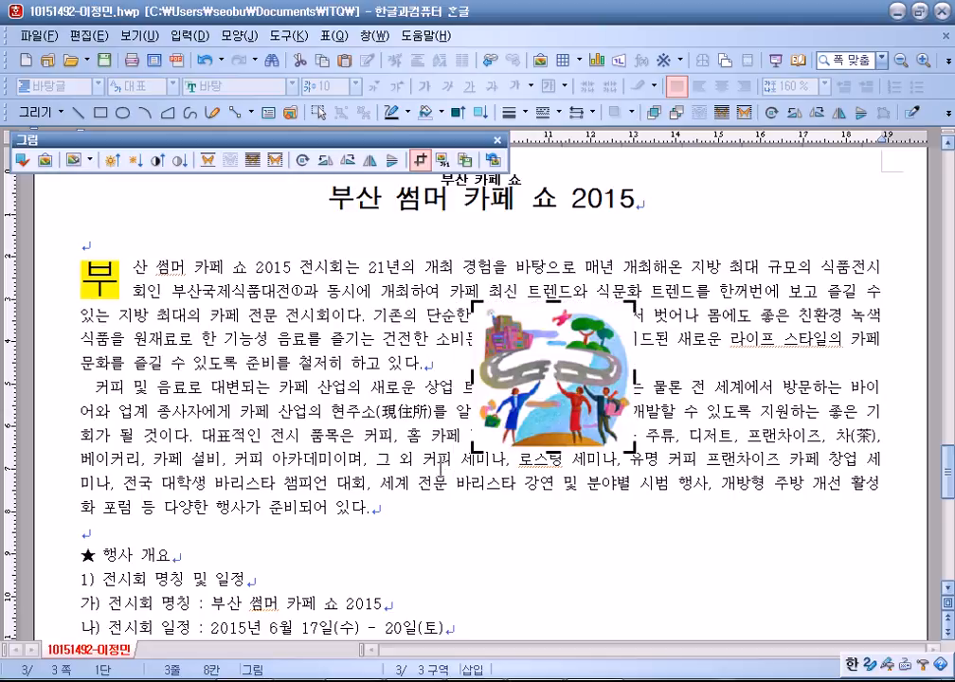
Set the picture to 어울림 text wrap with a 2 mm left margin.
{"action": "left_click", "coordinate": [413, 412]}
{"action": "left_click_drag", "start_coordinate": [535, 379], "coordinate": [702, 353]}
{"action": "double_click", "coordinate": [702, 353]}
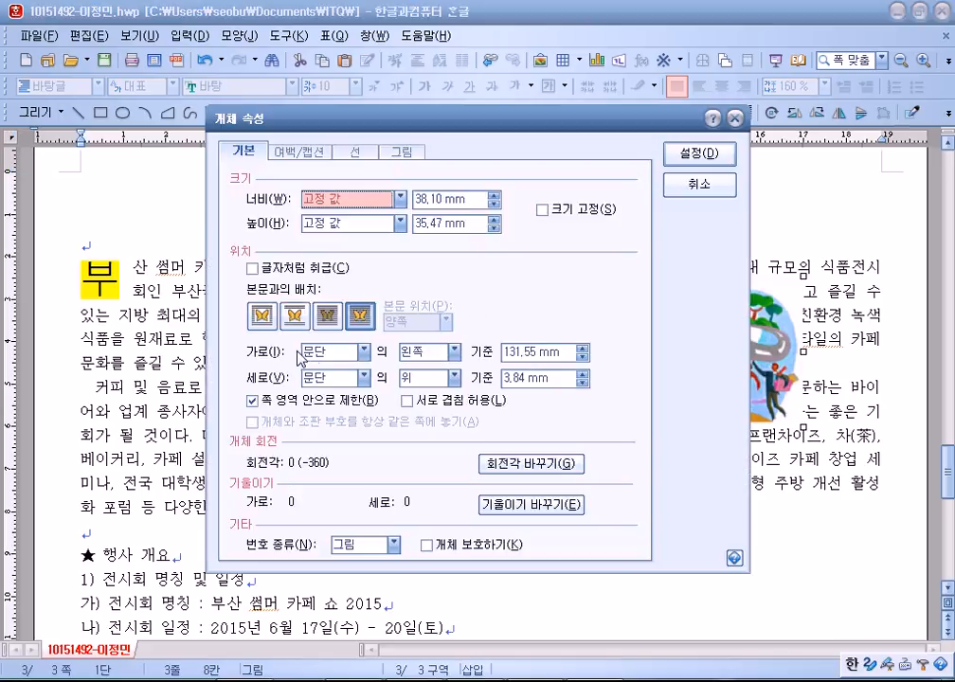
{"action": "left_click", "coordinate": [264, 315]}
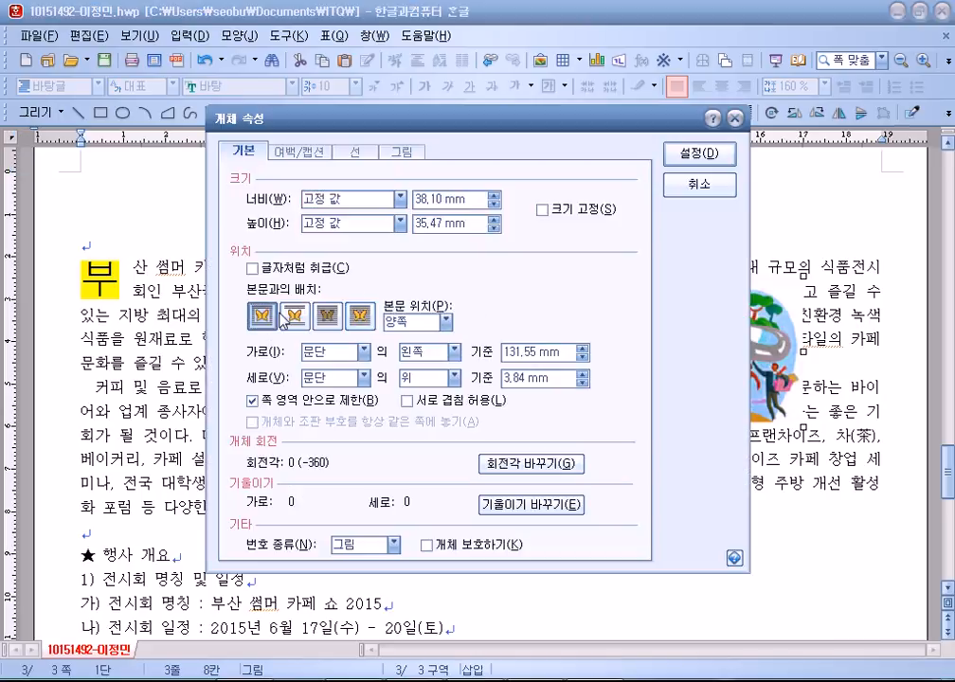
{"action": "left_click", "coordinate": [299, 152]}
{"action": "left_click", "coordinate": [387, 194]}
{"action": "left_click", "coordinate": [388, 195]}
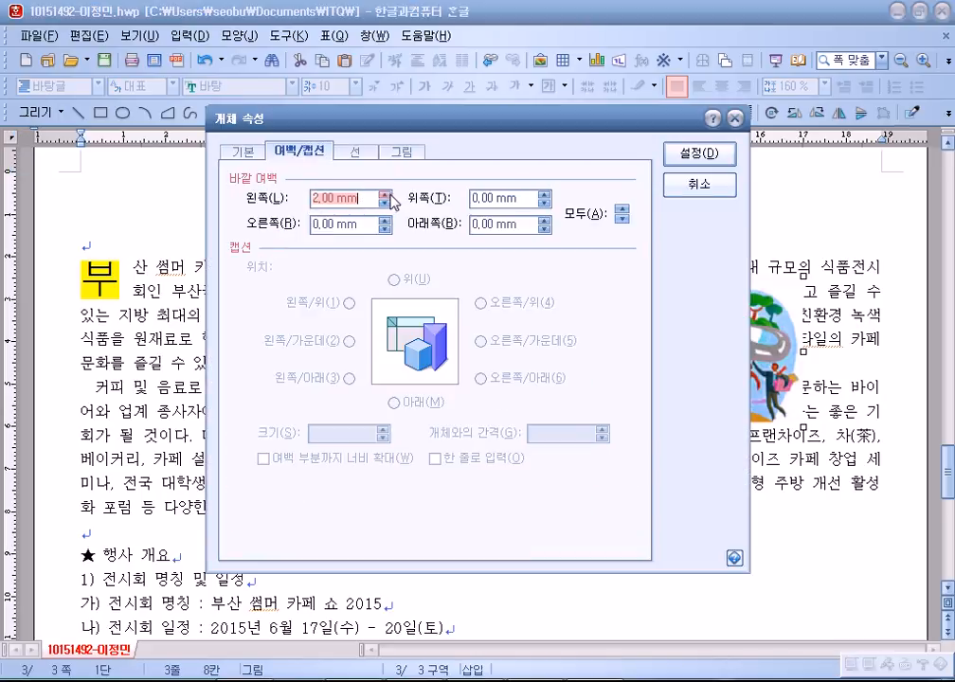
{"action": "left_click_drag", "start_coordinate": [520, 130], "coordinate": [373, 121]}
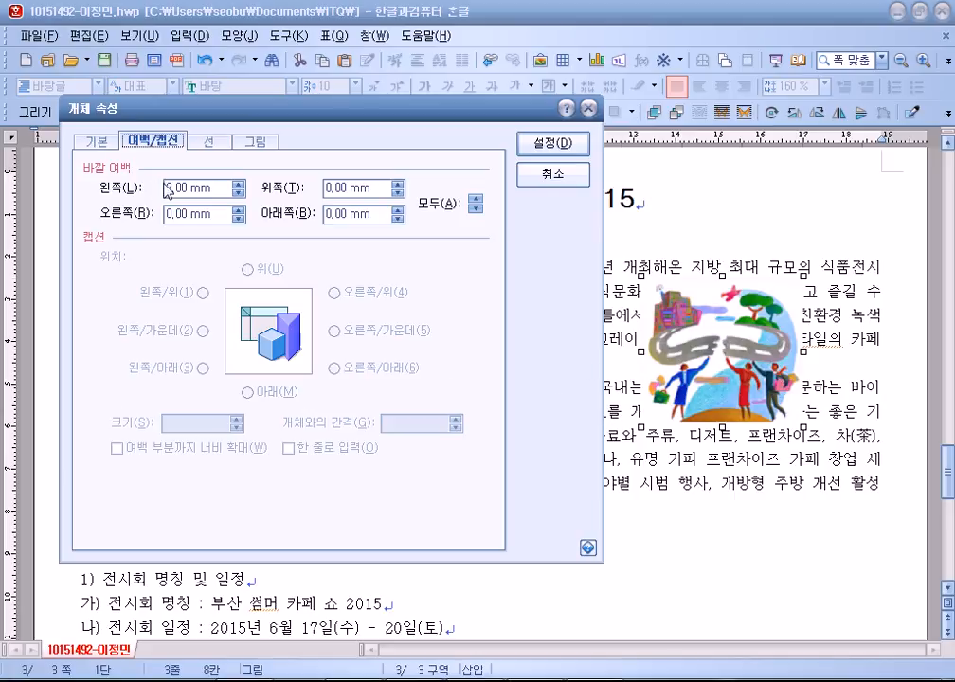
Size the picture to 40 mm wide by 30 mm high with 크기 고정.
{"action": "left_click", "coordinate": [97, 142]}
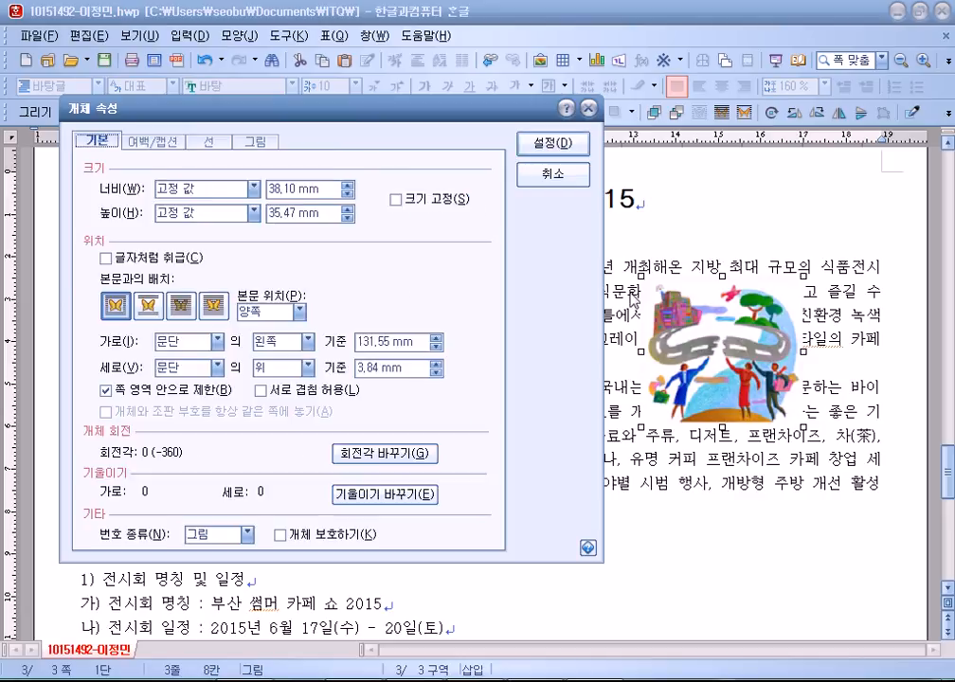
{"action": "key", "text": "Tab"}
{"action": "key", "text": "Tab"}
{"action": "type", "text": "40"}
{"action": "key", "text": "Tab"}
{"action": "key", "text": "Tab"}
{"action": "type", "text": "30"}
{"action": "key", "text": "Tab"}
{"action": "key", "text": "space"}
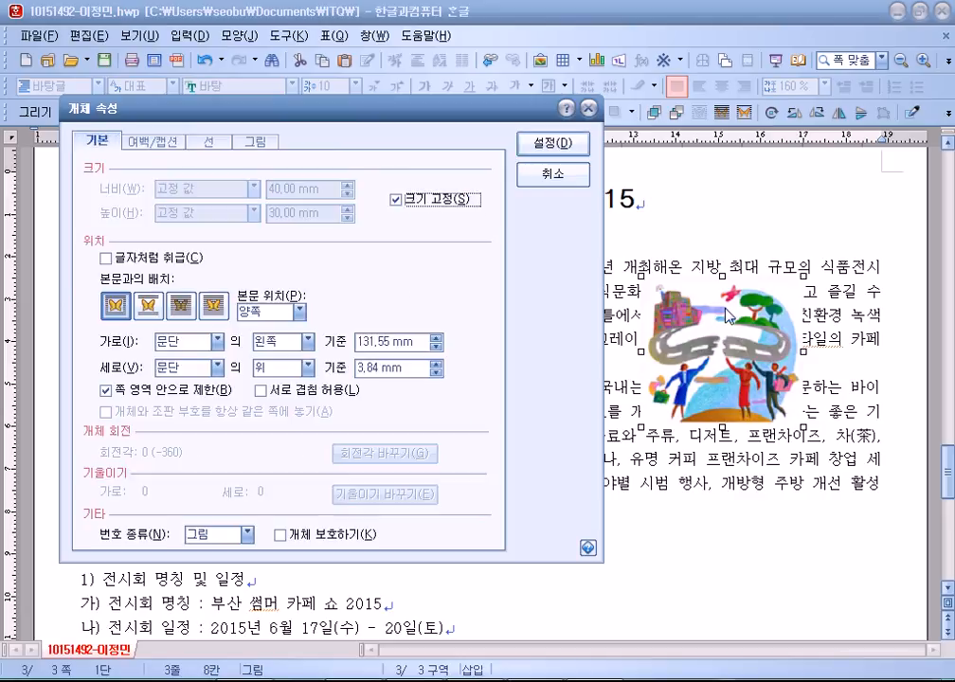
{"action": "left_click", "coordinate": [560, 150]}
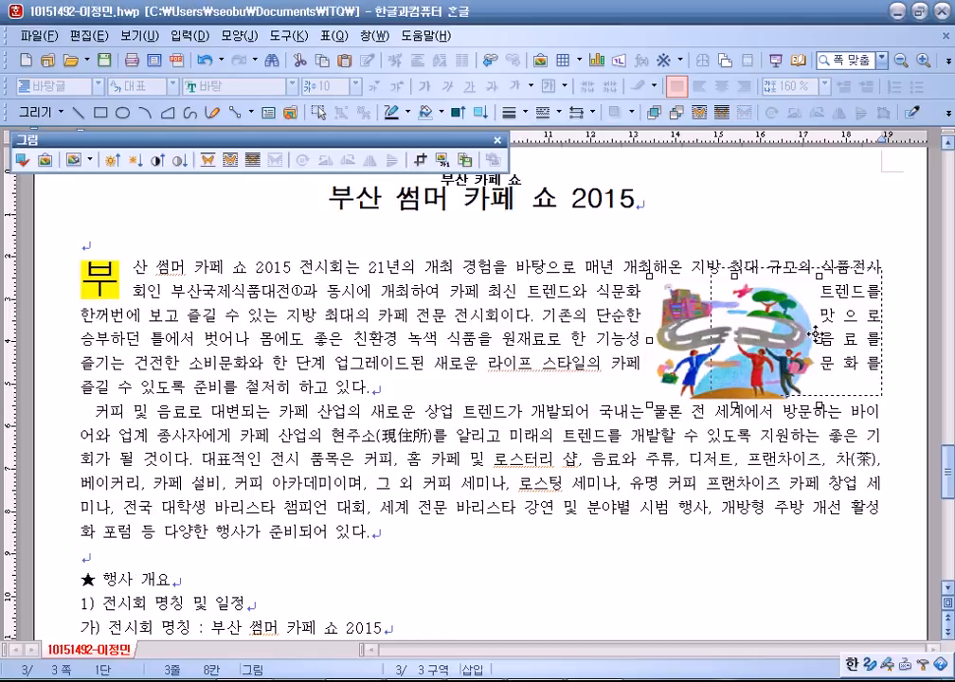
Position the picture at the right side of the first paragraph.
{"action": "left_click_drag", "start_coordinate": [815, 334], "coordinate": [816, 333]}
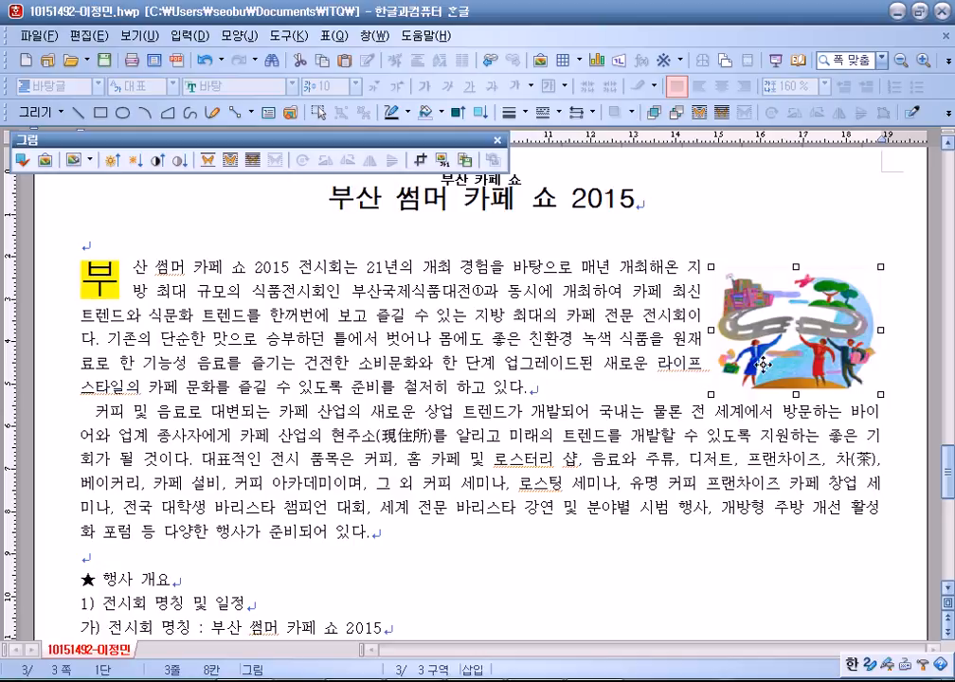
{"action": "left_click_drag", "start_coordinate": [771, 359], "coordinate": [790, 323]}
{"action": "key", "text": "Left"}
{"action": "key", "text": "Left"}
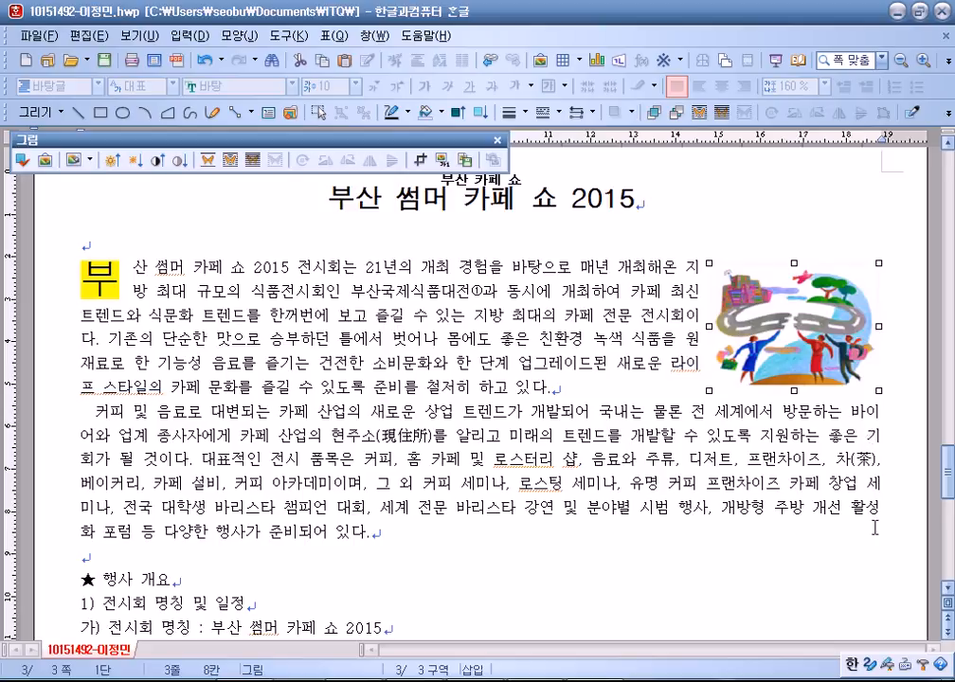
Set the 행사 개요 heading font to 굴림.
{"action": "scroll", "coordinate": [413, 469], "scroll_direction": "down", "scroll_amount": 2}
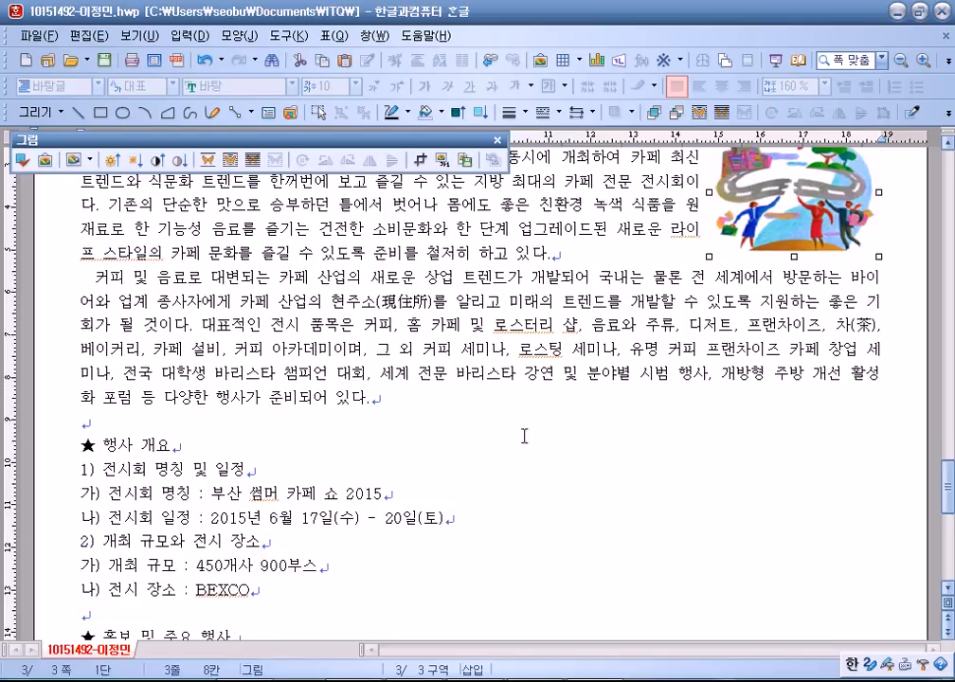
{"action": "left_click", "coordinate": [633, 356]}
{"action": "scroll", "coordinate": [633, 357], "scroll_direction": "up", "scroll_amount": 3}
{"action": "scroll", "coordinate": [482, 445], "scroll_direction": "down", "scroll_amount": 3}
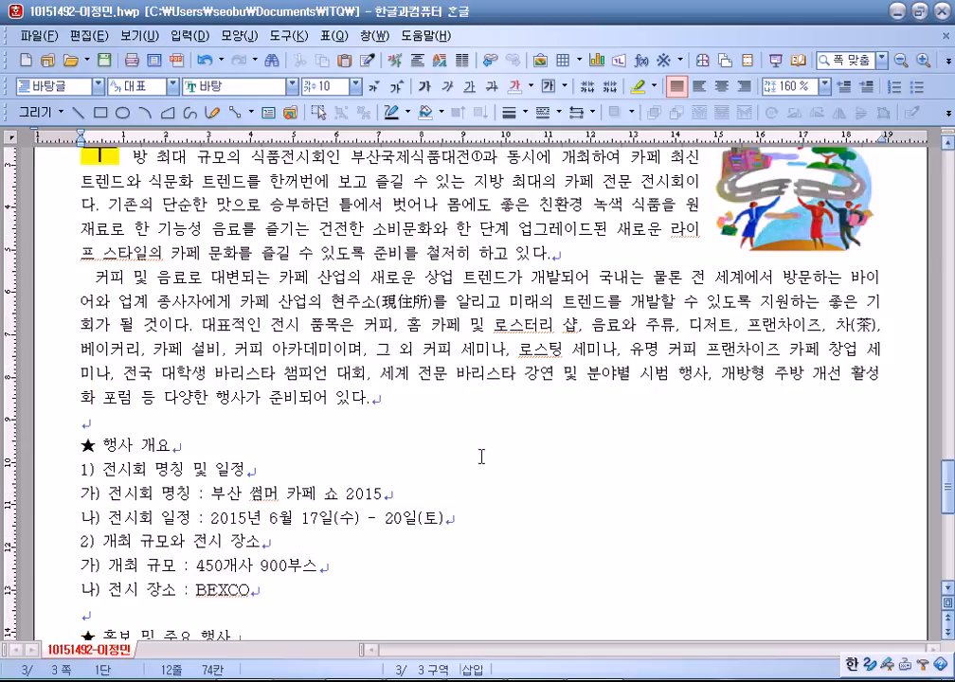
{"action": "scroll", "coordinate": [482, 459], "scroll_direction": "down", "scroll_amount": 2}
{"action": "left_click", "coordinate": [45, 320]}
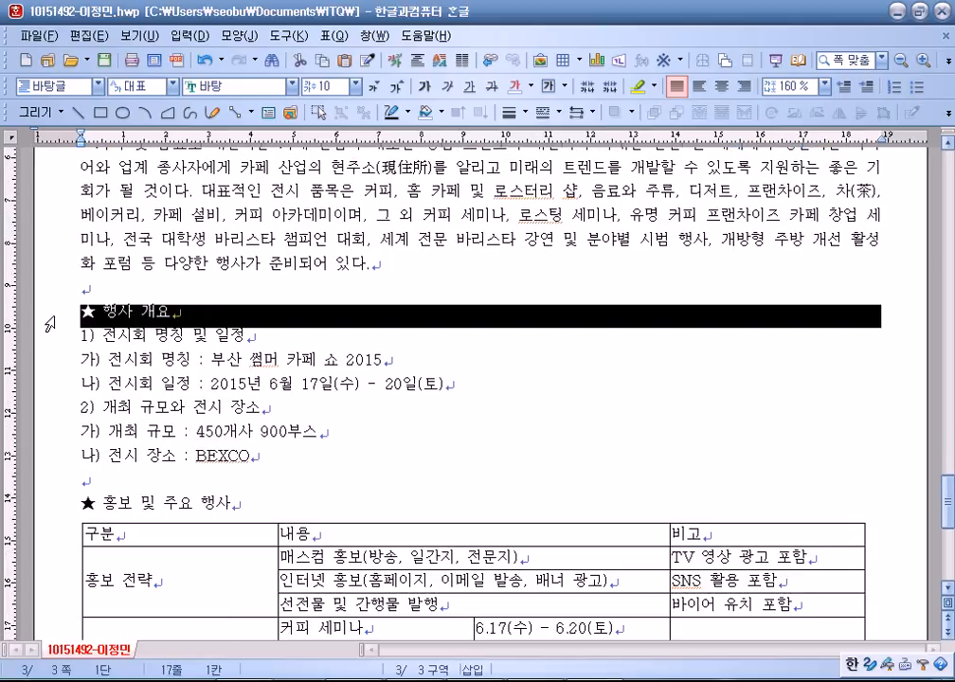
{"action": "scroll", "coordinate": [44, 324], "scroll_direction": "down", "scroll_amount": 2}
{"action": "left_click", "coordinate": [54, 375]}
{"action": "scroll", "coordinate": [47, 313], "scroll_direction": "up", "scroll_amount": 1}
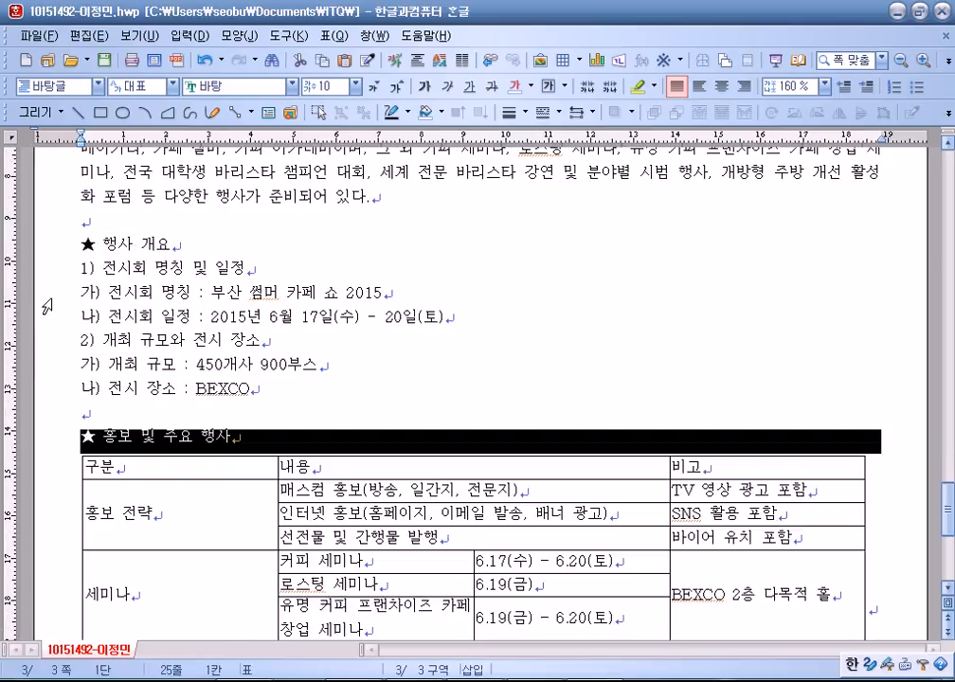
{"action": "left_click", "coordinate": [47, 248]}
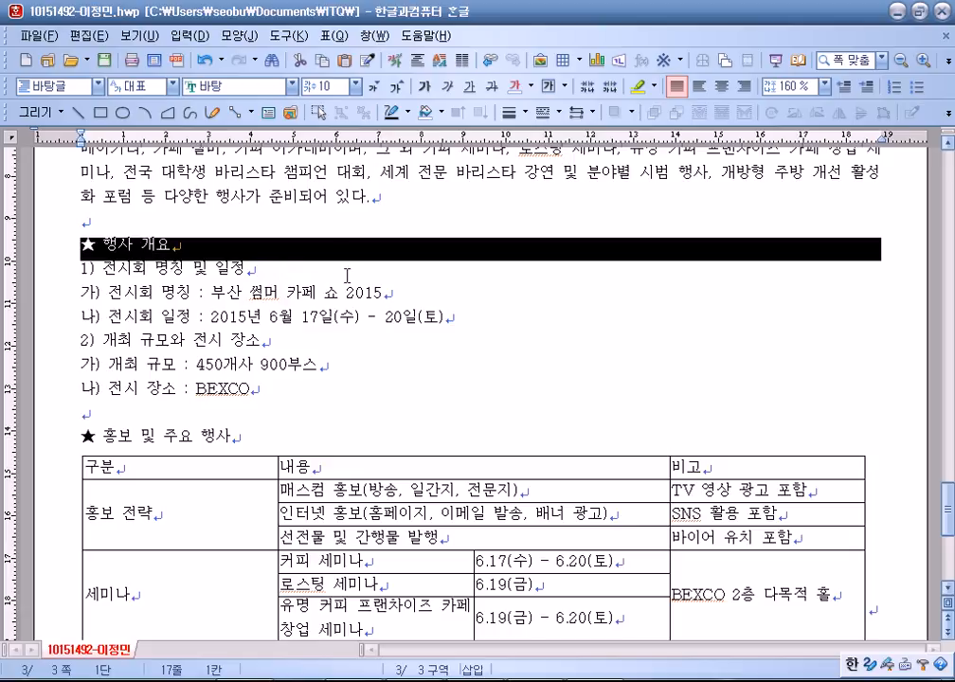
{"action": "left_click", "coordinate": [232, 87]}
{"action": "scroll", "coordinate": [216, 151], "scroll_direction": "up", "scroll_amount": 3}
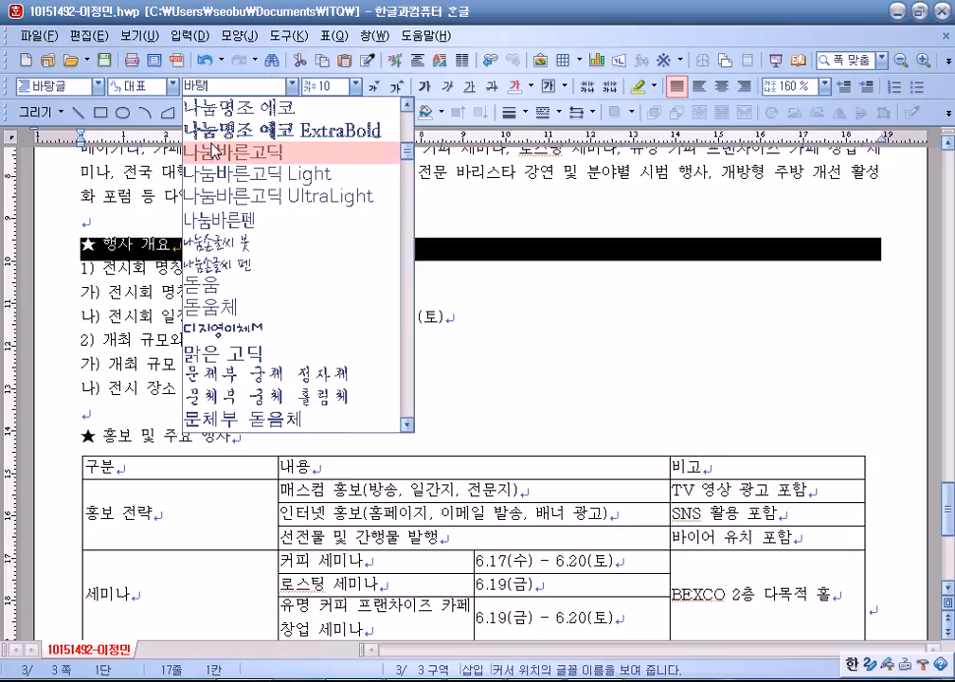
{"action": "scroll", "coordinate": [216, 157], "scroll_direction": "up", "scroll_amount": 5}
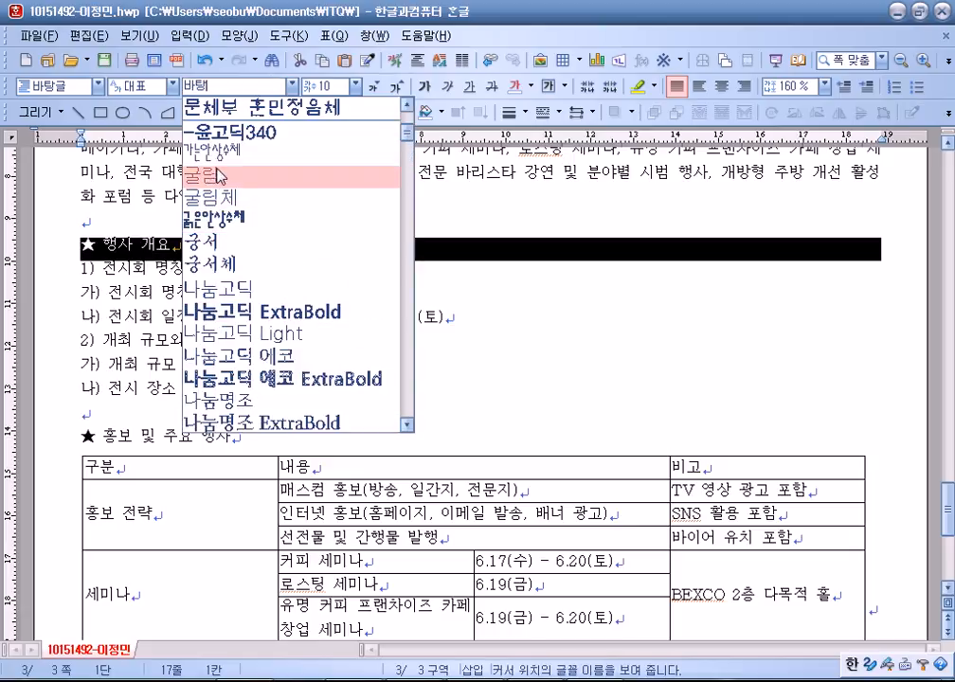
{"action": "left_click", "coordinate": [219, 175]}
Make the 행사 개요 heading 18 pt by entering 18 as its font size.
{"action": "left_click", "coordinate": [396, 87]}
{"action": "left_click", "coordinate": [396, 87]}
{"action": "left_click", "coordinate": [395, 87]}
{"action": "left_click", "coordinate": [396, 87]}
{"action": "left_click", "coordinate": [396, 87]}
{"action": "left_click", "coordinate": [396, 87]}
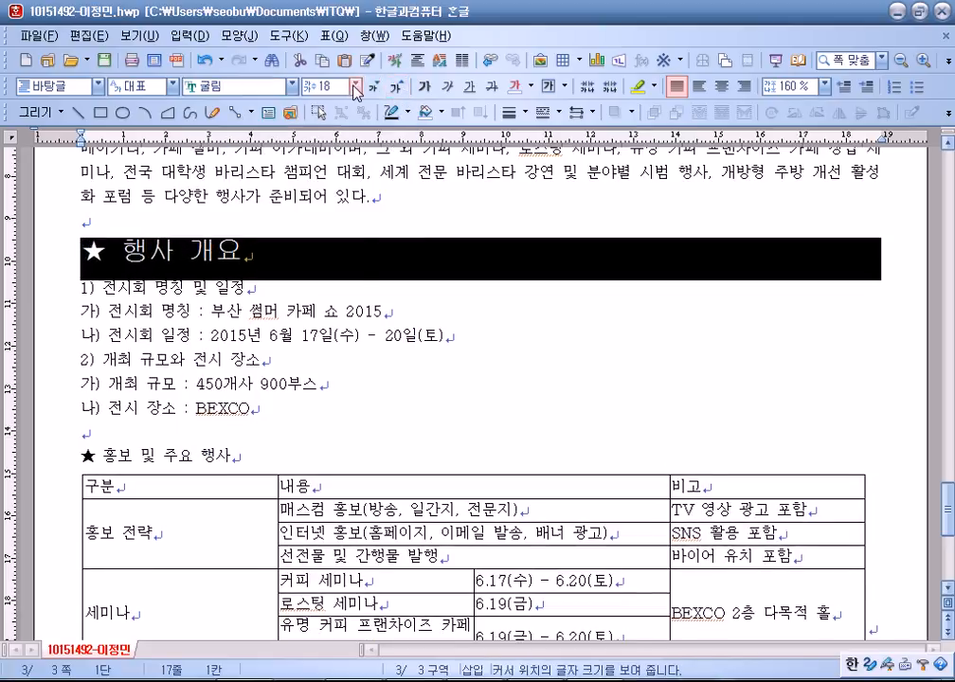
{"action": "left_click", "coordinate": [357, 88]}
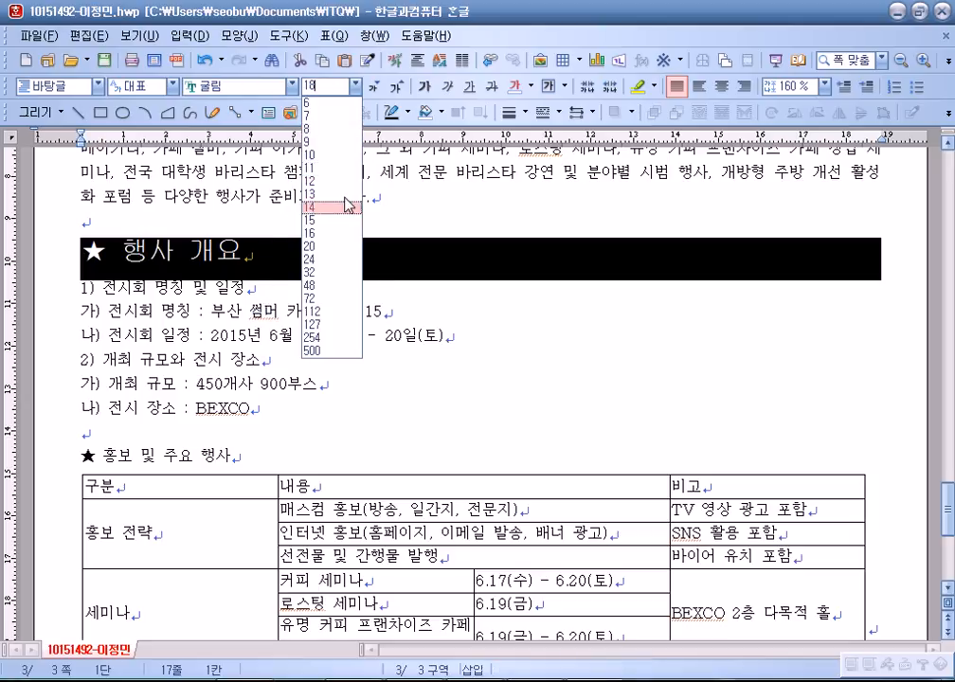
{"action": "left_click", "coordinate": [389, 119]}
{"action": "left_click", "coordinate": [376, 89]}
{"action": "left_click", "coordinate": [376, 89]}
{"action": "left_click", "coordinate": [376, 89]}
{"action": "left_click", "coordinate": [397, 88]}
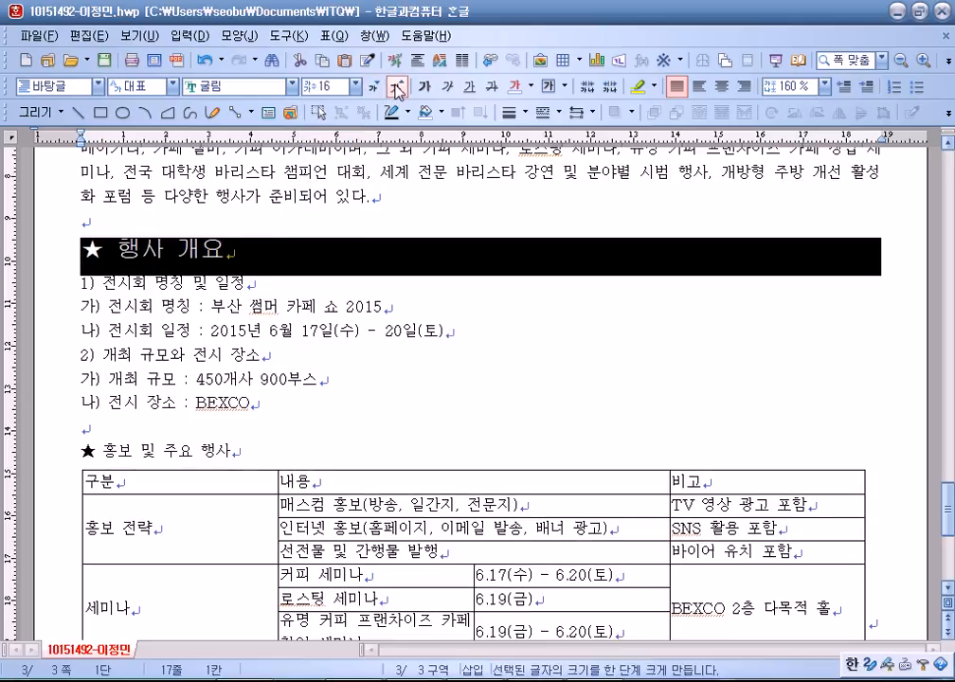
{"action": "left_click", "coordinate": [396, 88]}
{"action": "left_click", "coordinate": [397, 88]}
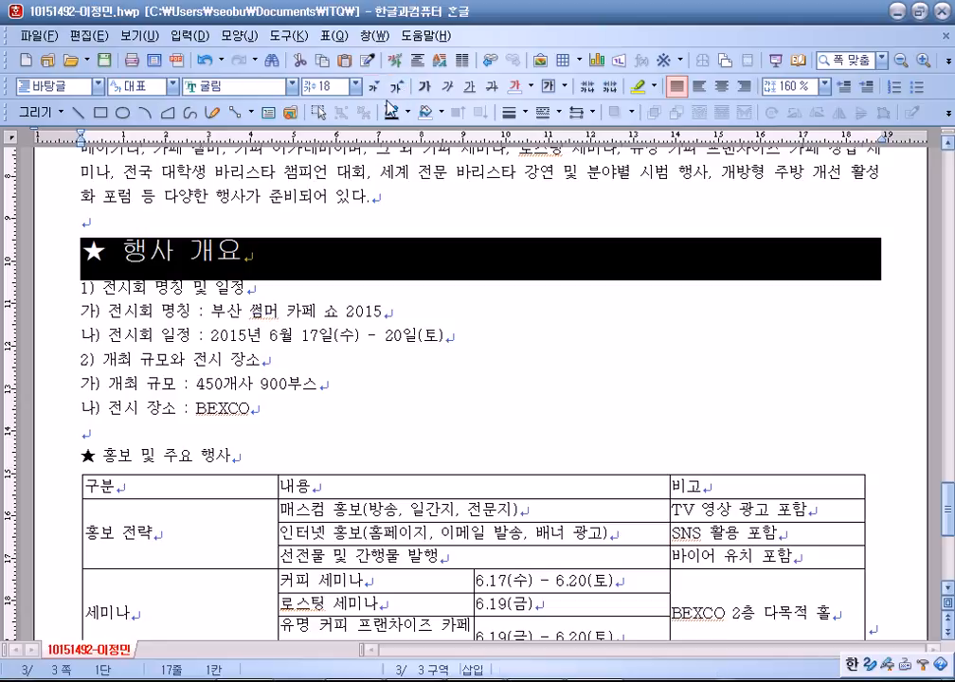
{"action": "left_click", "coordinate": [376, 88]}
{"action": "left_click", "coordinate": [357, 86]}
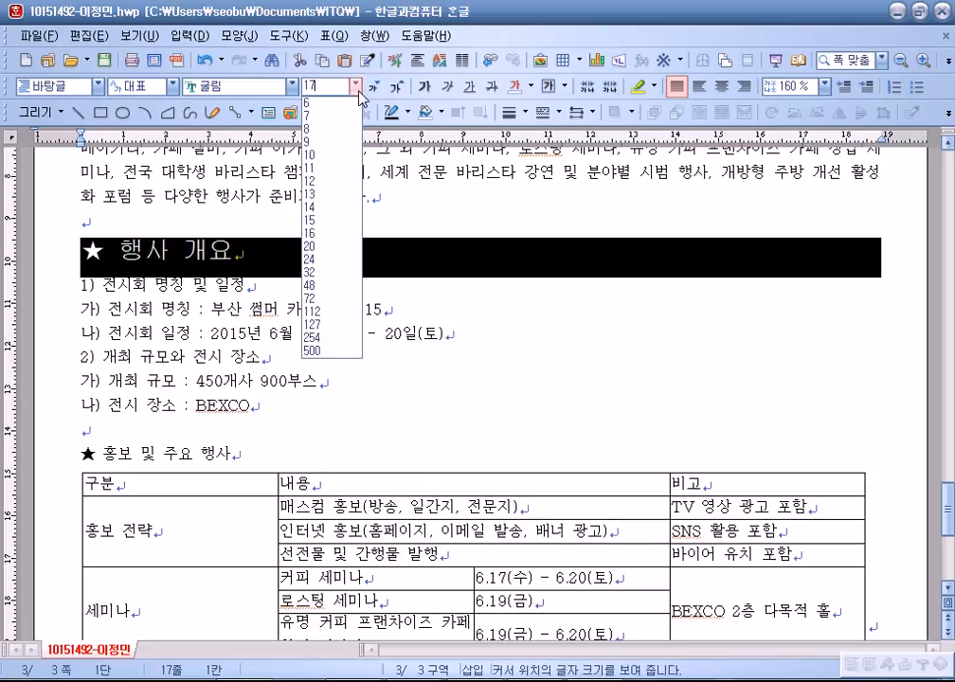
{"action": "left_click", "coordinate": [318, 86]}
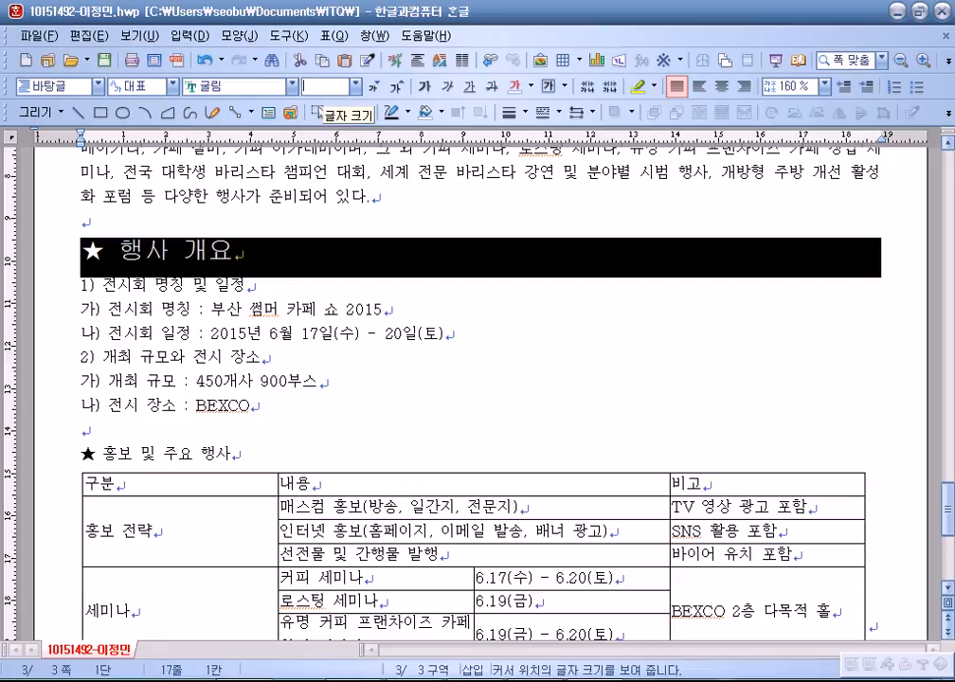
{"action": "type", "text": "18"}
{"action": "key", "text": "Return"}
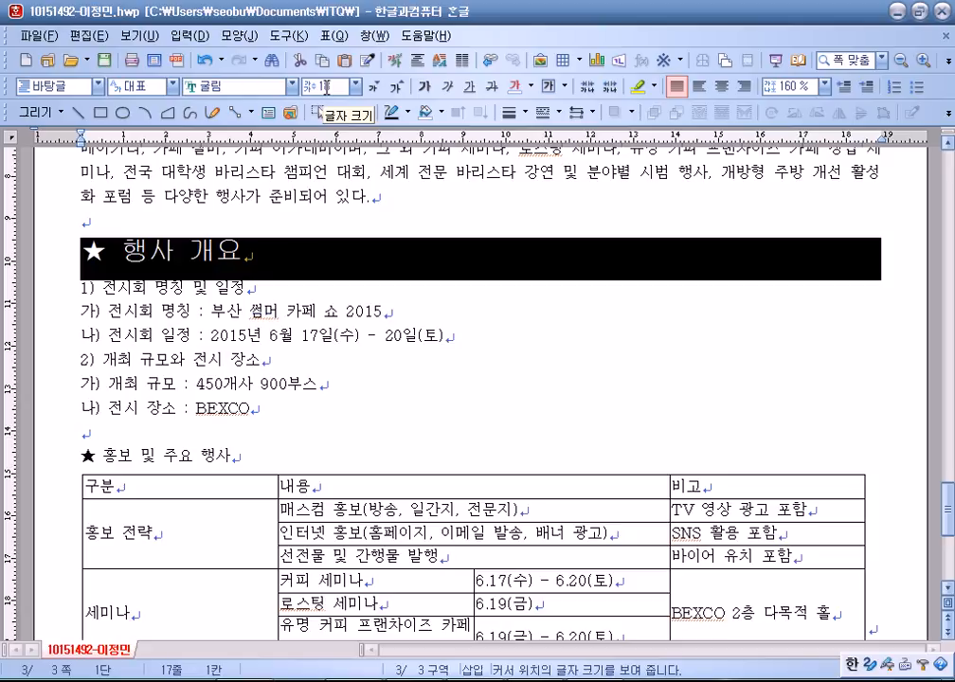
Enlarge the ★ 홍보 및 주요 행사 heading to 18 pt.
{"action": "left_click", "coordinate": [55, 463]}
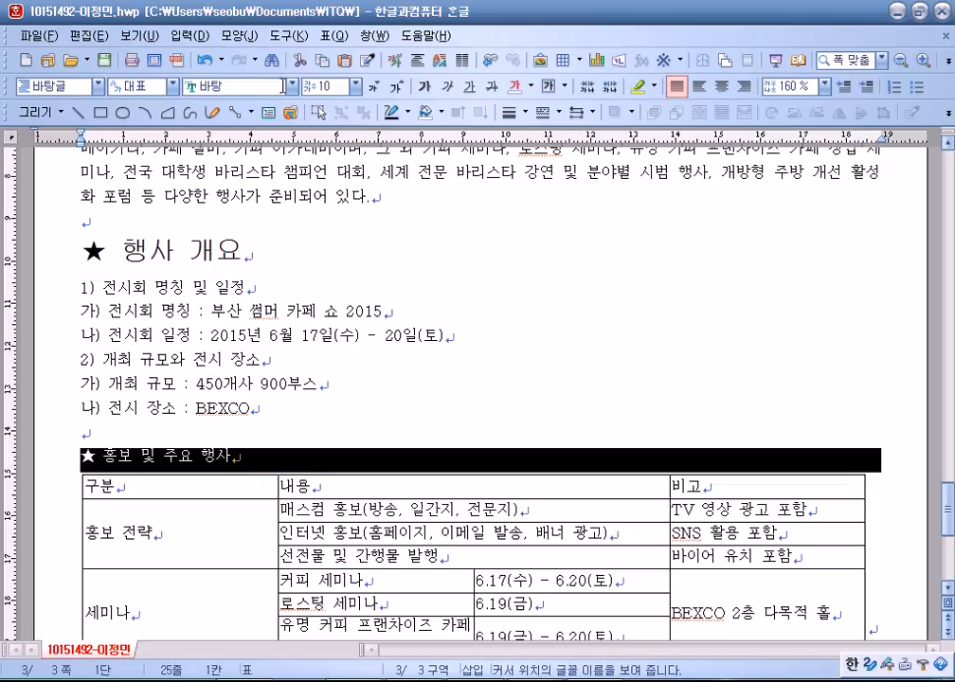
{"action": "left_click", "coordinate": [396, 88]}
{"action": "left_click", "coordinate": [397, 87]}
{"action": "left_click", "coordinate": [397, 87]}
{"action": "left_click", "coordinate": [397, 88]}
{"action": "left_click", "coordinate": [397, 87]}
{"action": "left_click", "coordinate": [397, 87]}
{"action": "left_click", "coordinate": [397, 88]}
{"action": "left_click", "coordinate": [397, 87]}
{"action": "left_click", "coordinate": [293, 86]}
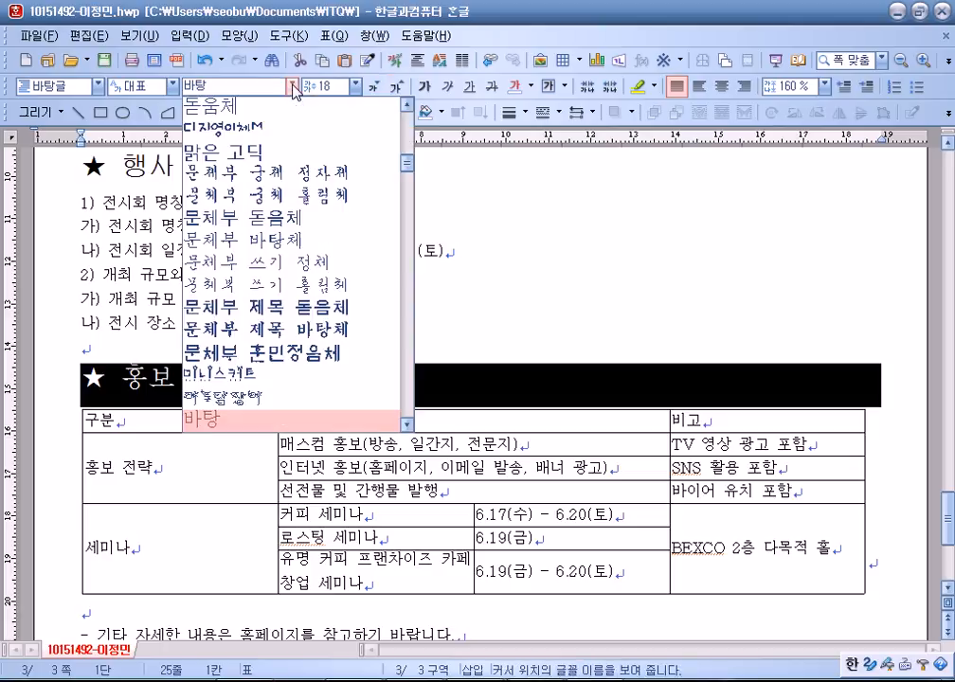
{"action": "scroll", "coordinate": [230, 251], "scroll_direction": "up", "scroll_amount": 4}
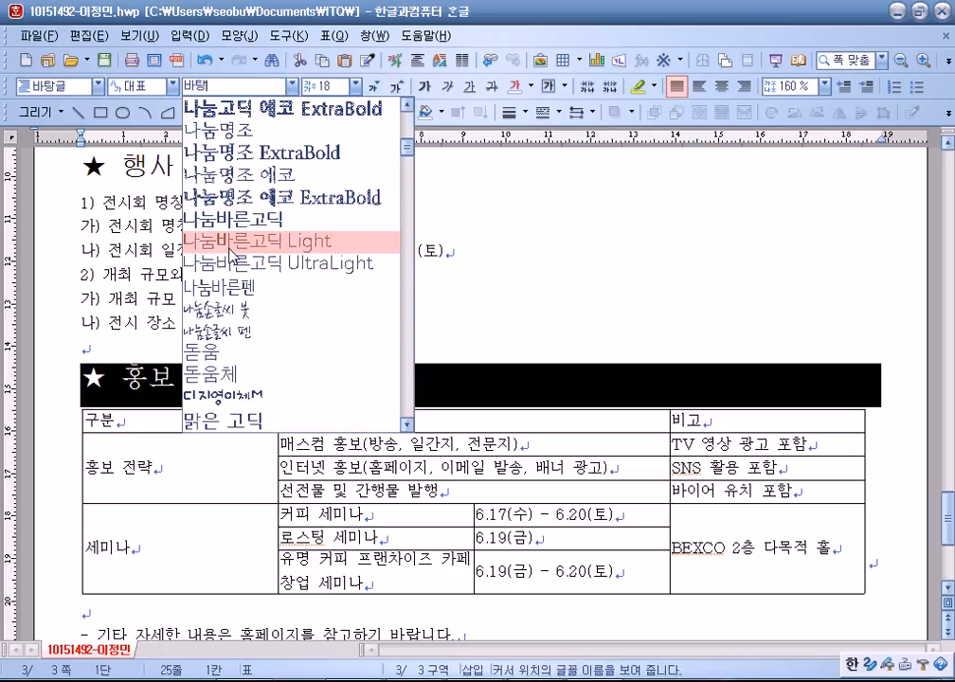
{"action": "scroll", "coordinate": [230, 251], "scroll_direction": "up", "scroll_amount": 5}
{"action": "left_click", "coordinate": [139, 299]}
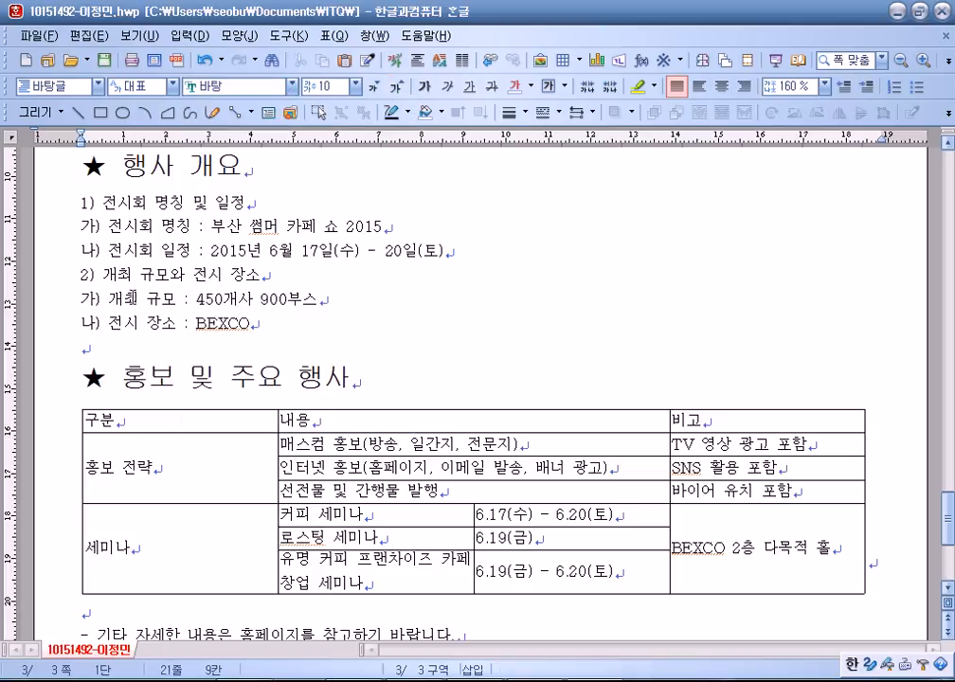
{"action": "scroll", "coordinate": [132, 300], "scroll_direction": "up", "scroll_amount": 4}
{"action": "scroll", "coordinate": [158, 322], "scroll_direction": "down", "scroll_amount": 3}
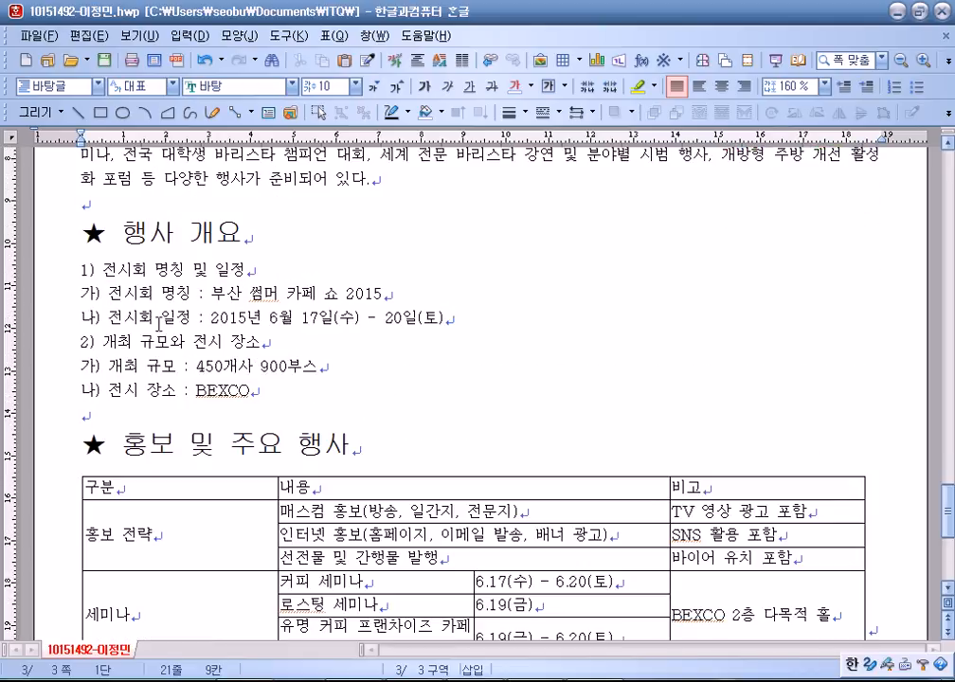
Make the 행사 개요 heading white text with red shading.
{"action": "left_click_drag", "start_coordinate": [126, 230], "coordinate": [243, 235]}
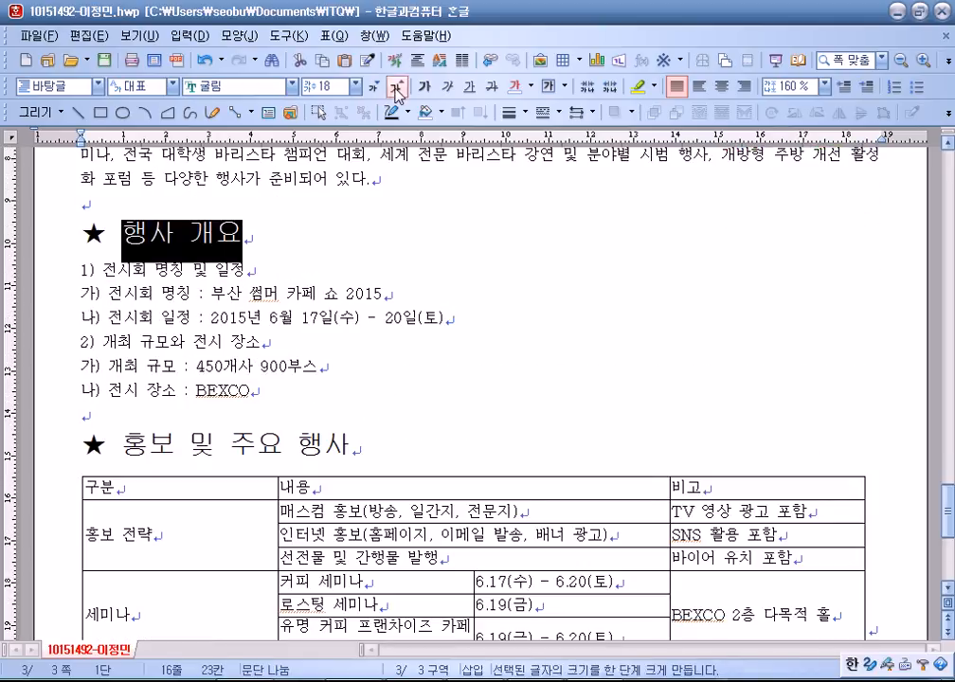
{"action": "left_click", "coordinate": [249, 37]}
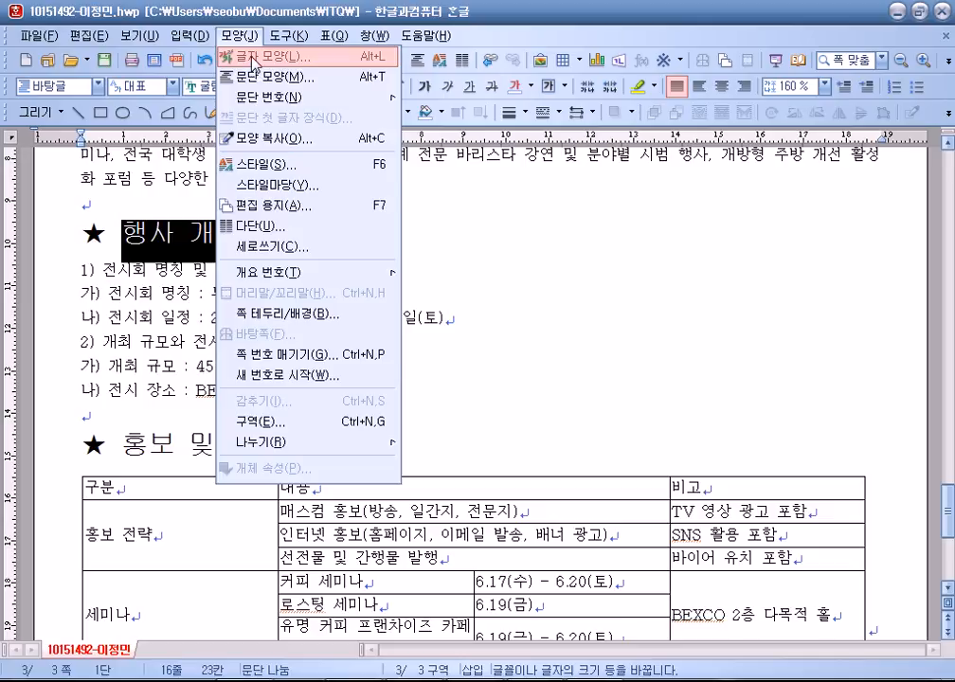
{"action": "left_click", "coordinate": [442, 63]}
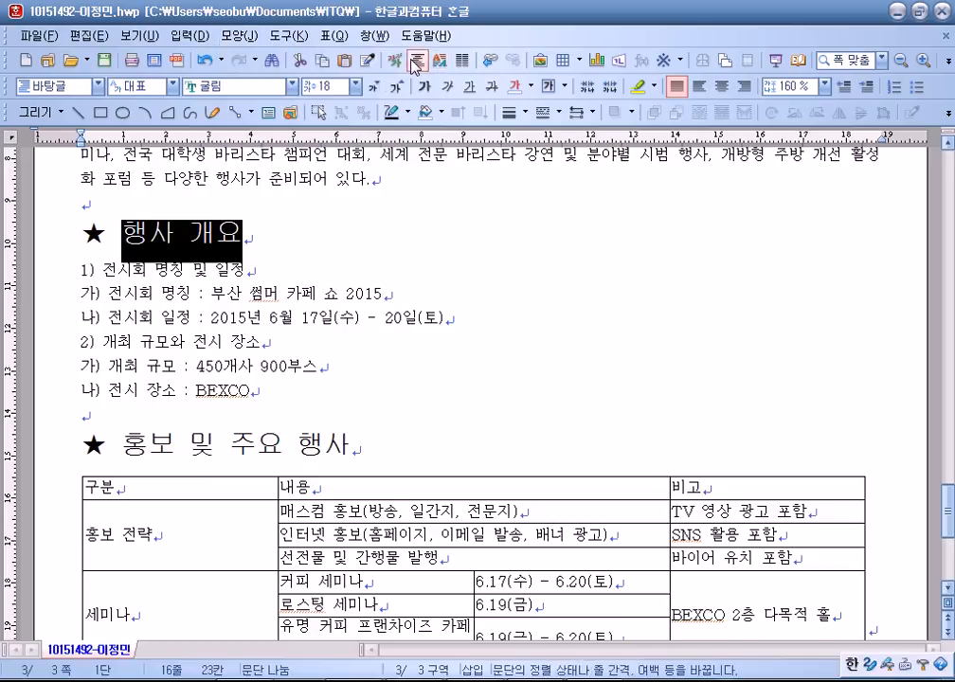
{"action": "left_click", "coordinate": [414, 65]}
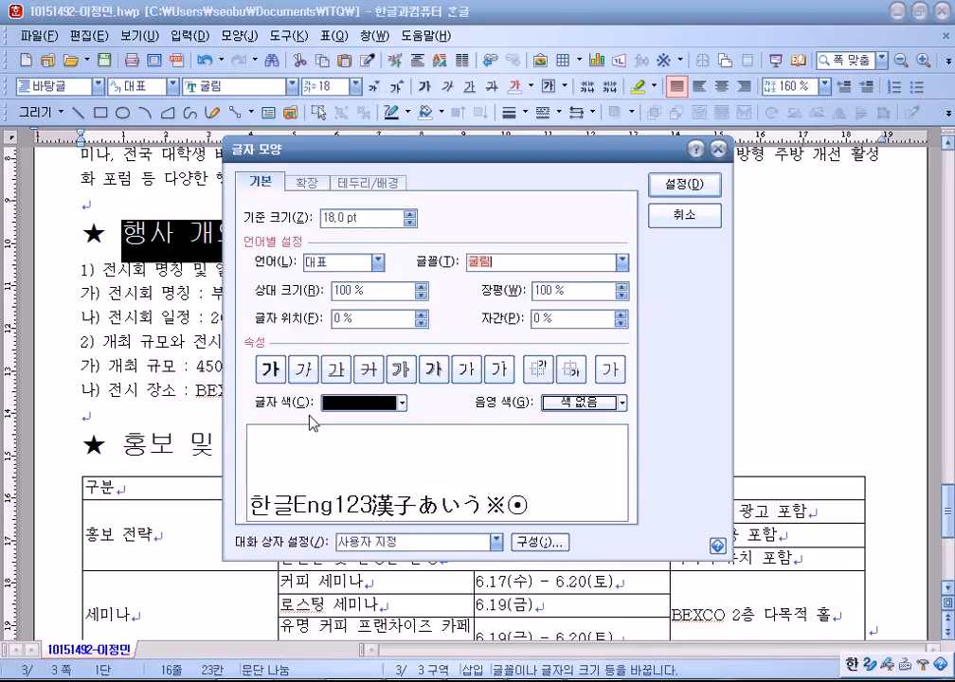
{"action": "left_click", "coordinate": [343, 405]}
{"action": "left_click", "coordinate": [334, 439]}
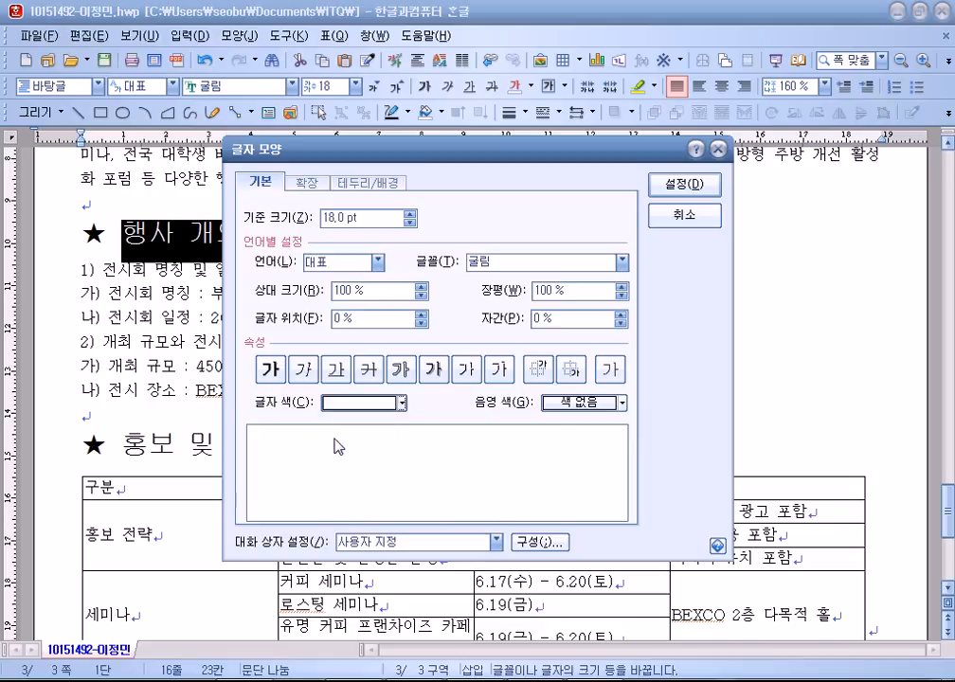
{"action": "left_click", "coordinate": [566, 407]}
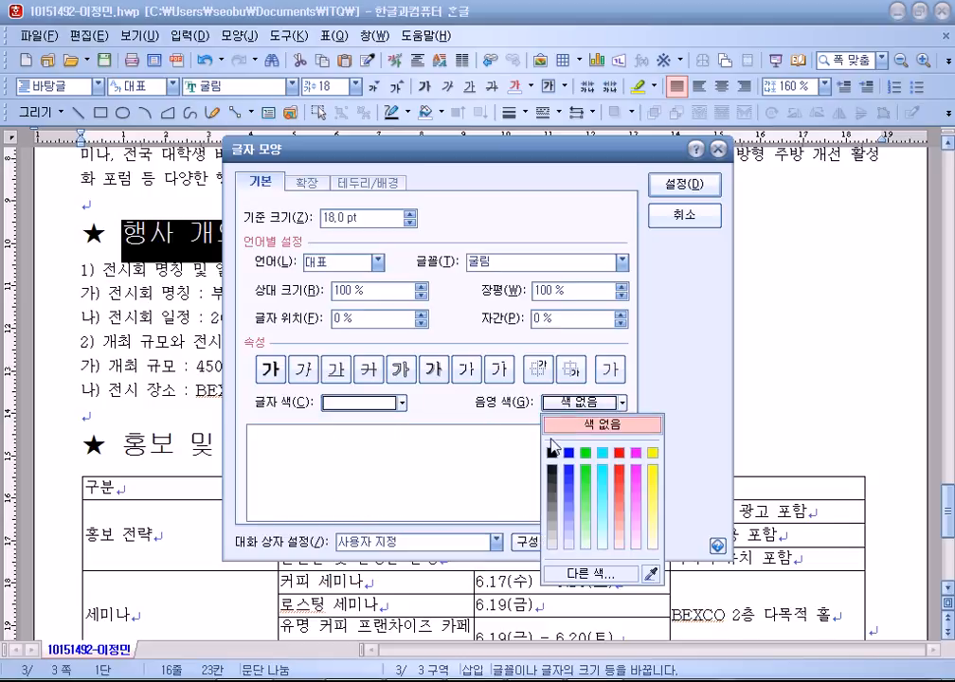
{"action": "left_click", "coordinate": [618, 454]}
{"action": "left_click", "coordinate": [669, 200]}
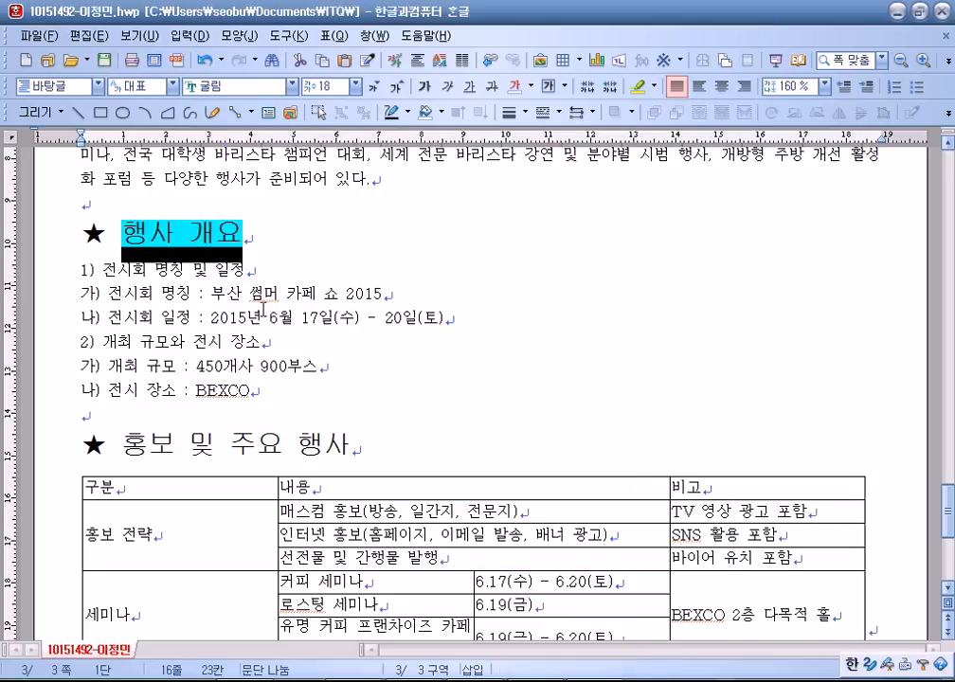
{"action": "left_click", "coordinate": [460, 383]}
Italicize the 홍보 및 주요 행사 heading.
{"action": "scroll", "coordinate": [285, 379], "scroll_direction": "down", "scroll_amount": 3}
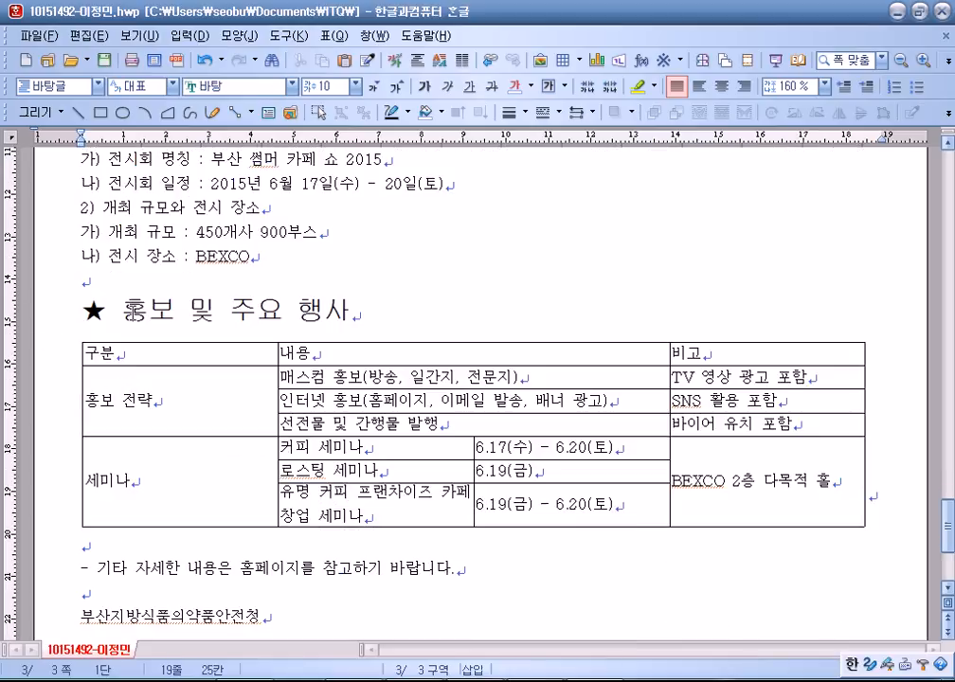
{"action": "left_click_drag", "start_coordinate": [128, 310], "coordinate": [352, 312]}
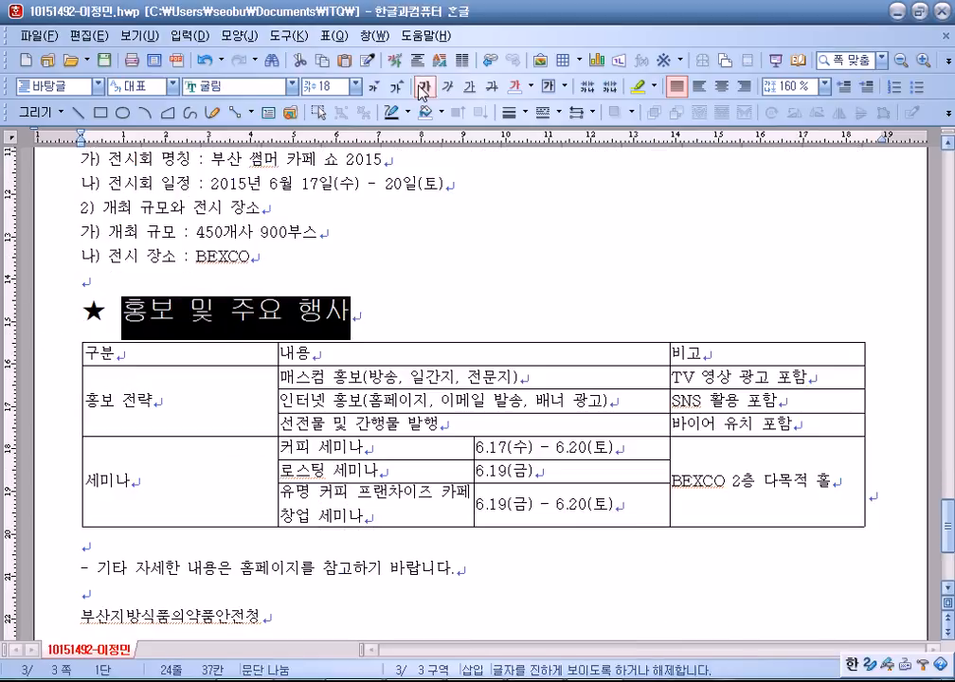
{"action": "left_click", "coordinate": [454, 92]}
{"action": "left_click", "coordinate": [225, 310]}
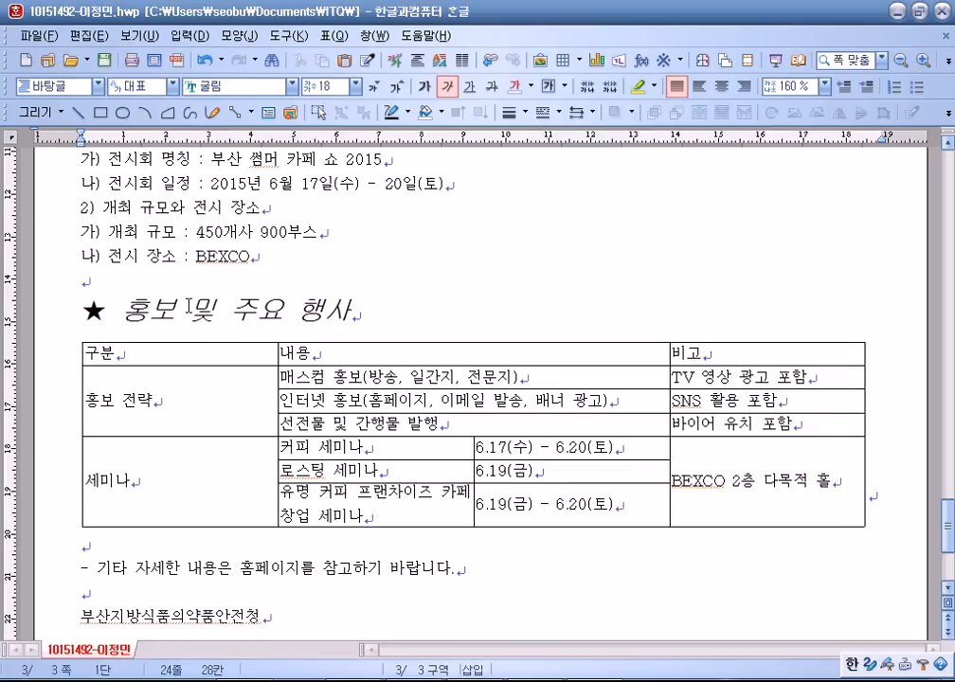
Add circle emphasis marks above the words 주요 행사.
{"action": "left_click_drag", "start_coordinate": [229, 311], "coordinate": [352, 313]}
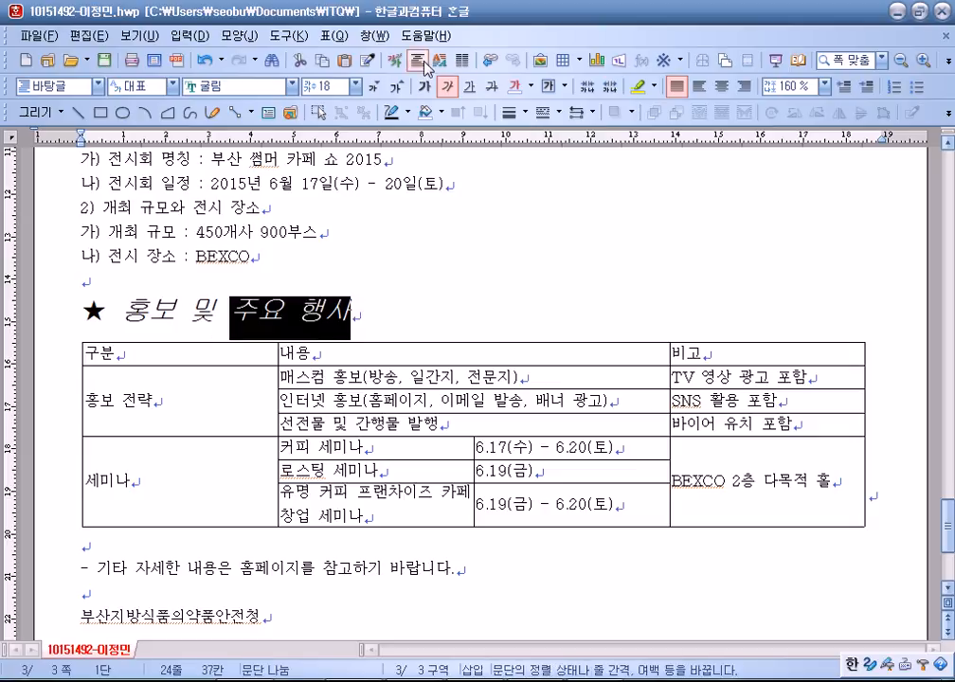
{"action": "left_click", "coordinate": [394, 64]}
{"action": "left_click", "coordinate": [307, 181]}
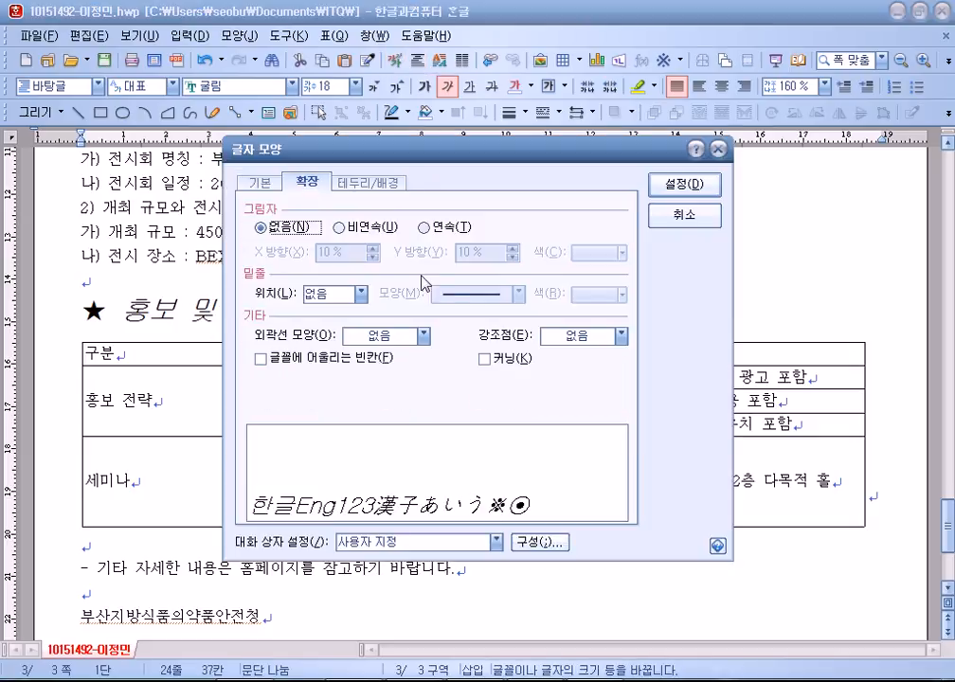
{"action": "left_click", "coordinate": [558, 337]}
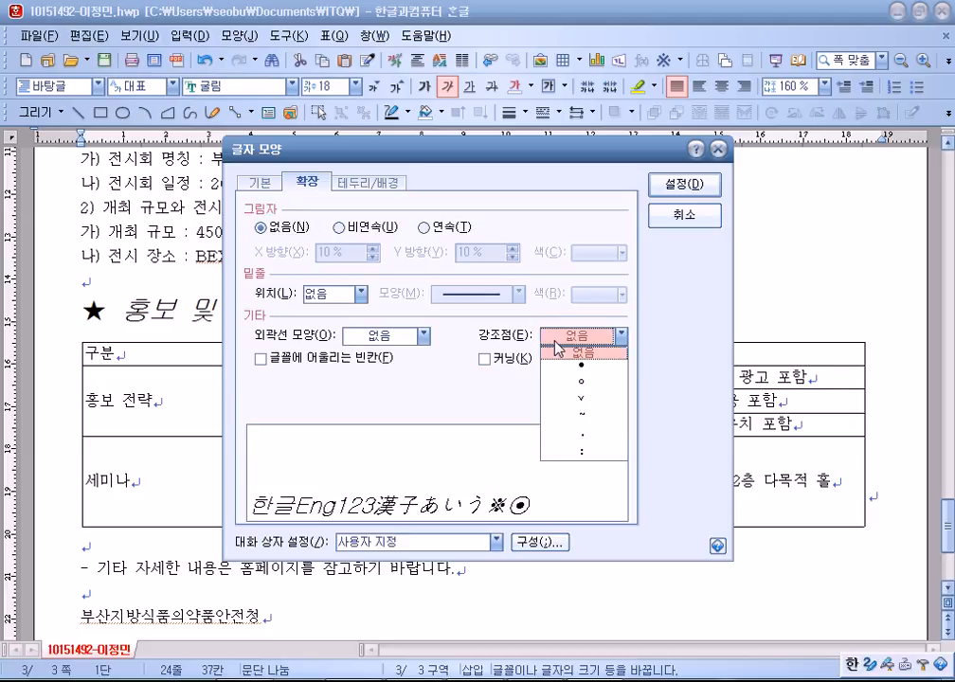
{"action": "left_click", "coordinate": [580, 380]}
{"action": "left_click", "coordinate": [656, 184]}
{"action": "left_click", "coordinate": [521, 251]}
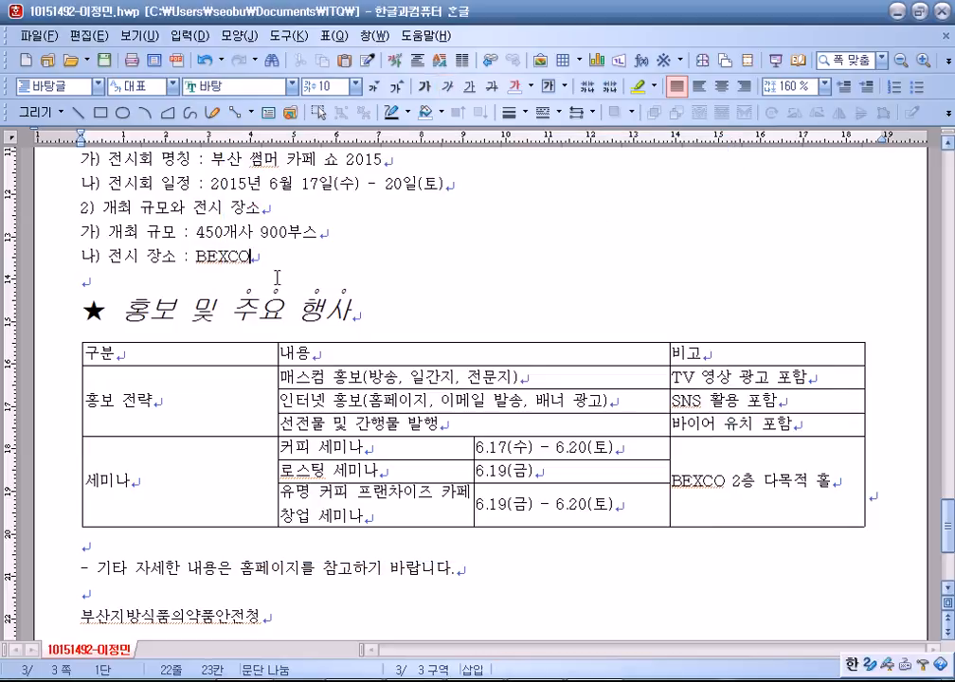
{"action": "scroll", "coordinate": [204, 223], "scroll_direction": "up", "scroll_amount": 3}
{"action": "left_click_drag", "start_coordinate": [78, 267], "coordinate": [295, 388]}
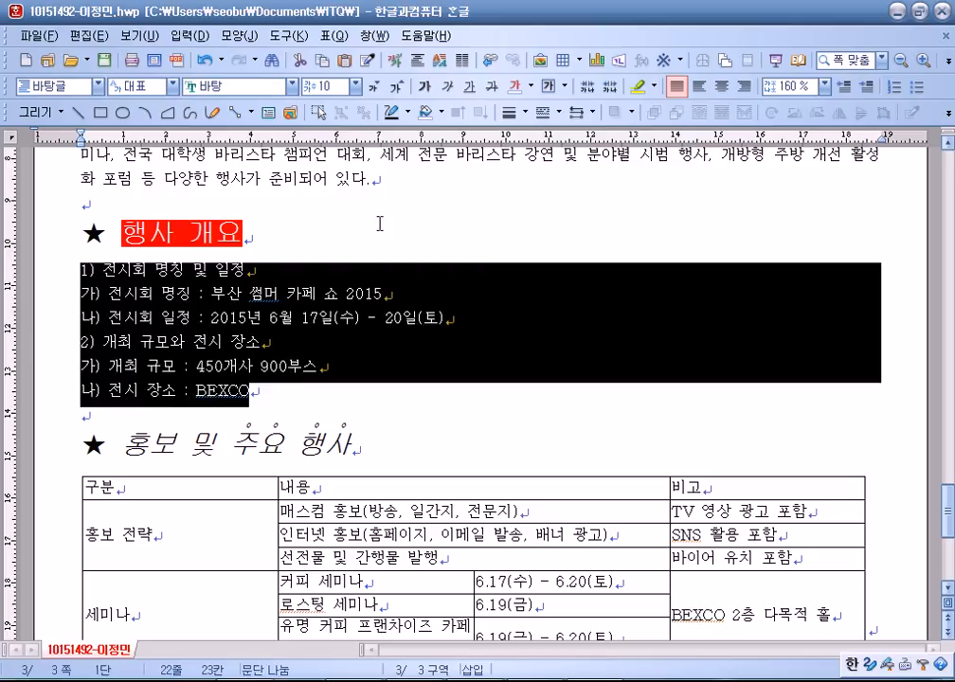
Choose the 1) 가) a) (1) numbering scheme for the six selected list lines.
{"action": "right_click", "coordinate": [350, 294]}
{"action": "left_click", "coordinate": [432, 458]}
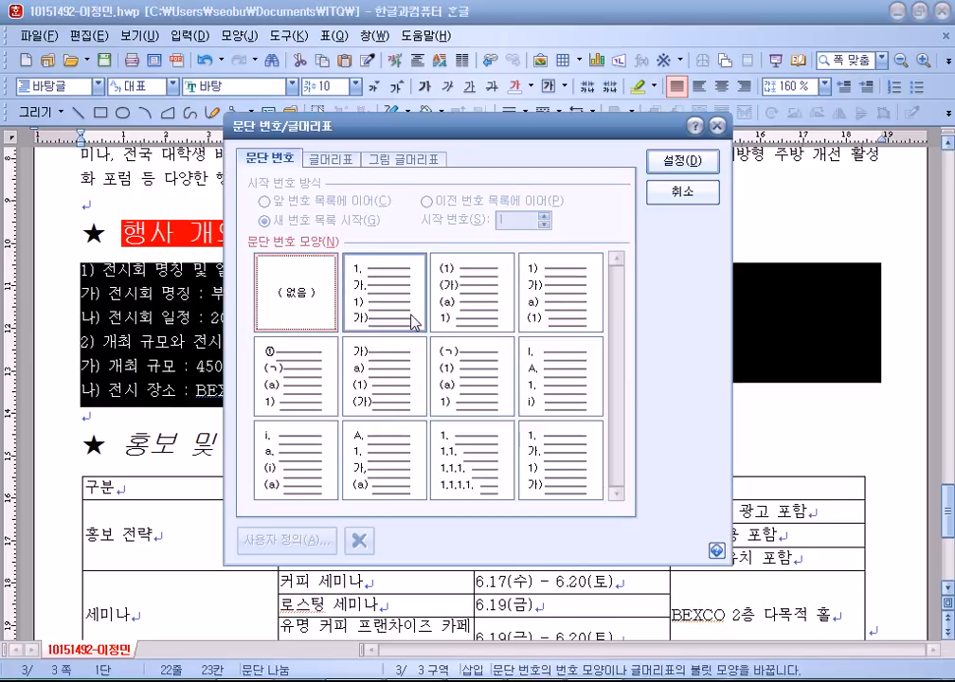
{"action": "left_click_drag", "start_coordinate": [302, 147], "coordinate": [335, 47]}
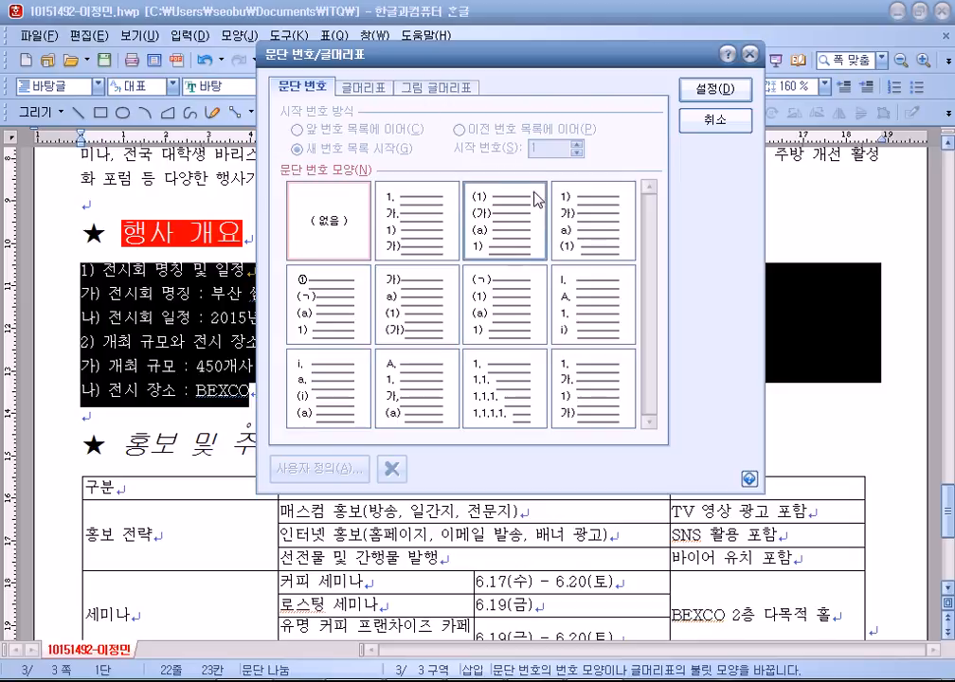
{"action": "left_click", "coordinate": [572, 230]}
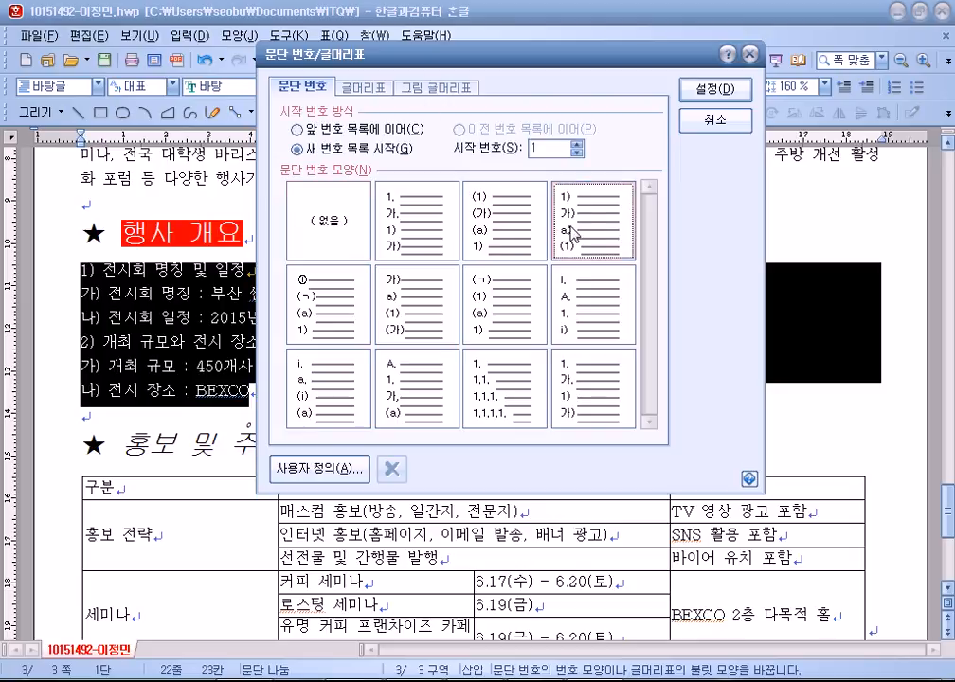
{"action": "left_click", "coordinate": [321, 468]}
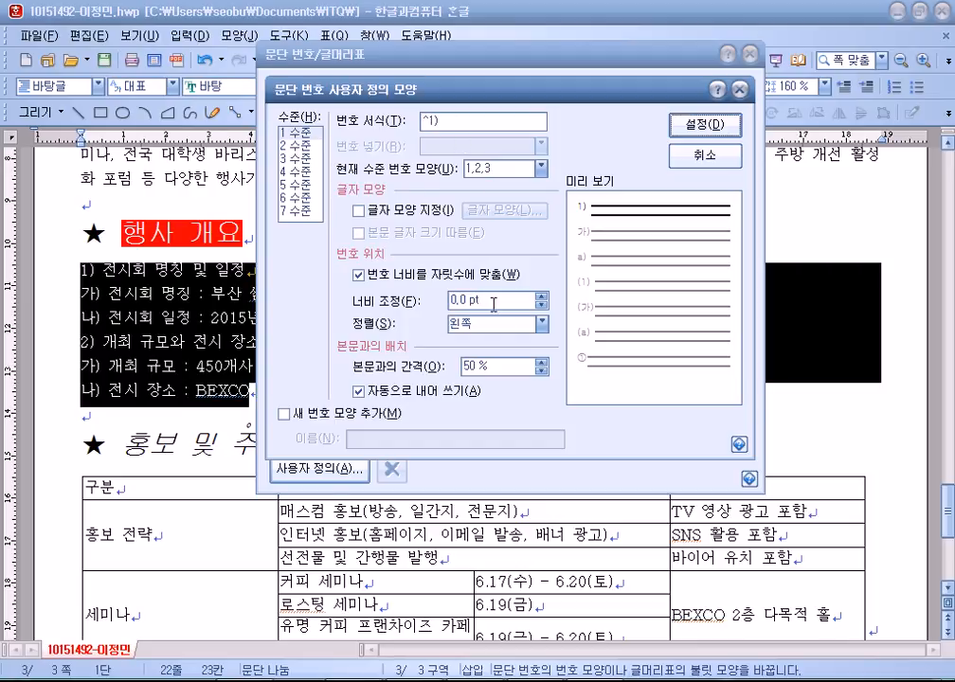
Customize the numbering with right-aligned level-1 width 20 pt and level-2 width 30, then apply it.
{"action": "left_click", "coordinate": [353, 305]}
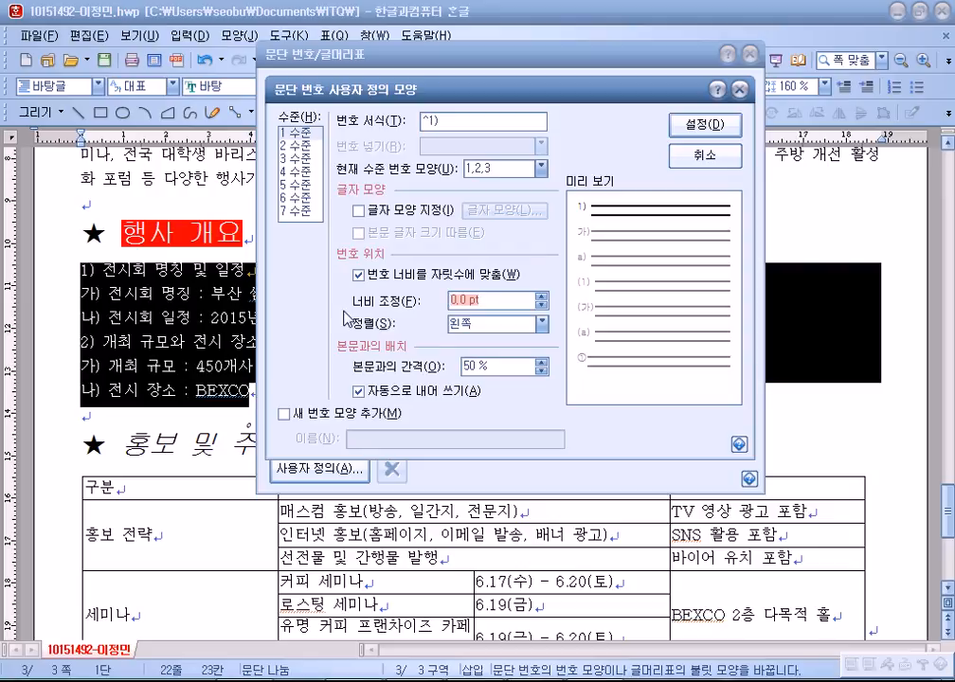
{"action": "type", "text": "202"}
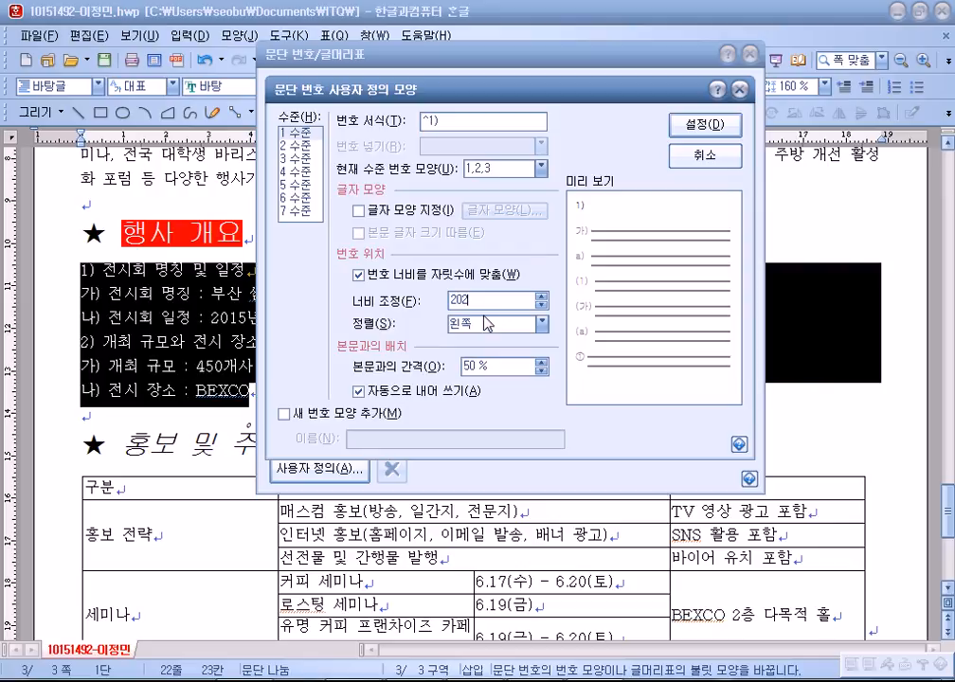
{"action": "key", "text": "BackSpace"}
{"action": "left_click", "coordinate": [466, 323]}
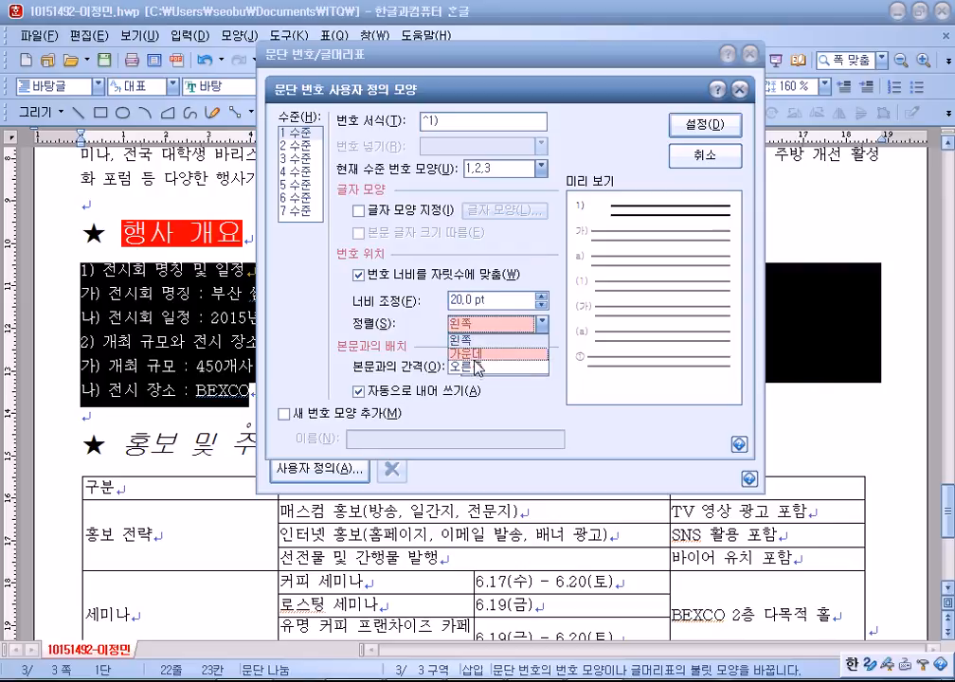
{"action": "left_click", "coordinate": [474, 367]}
{"action": "left_click", "coordinate": [301, 145]}
{"action": "left_click_drag", "start_coordinate": [496, 302], "coordinate": [368, 295]}
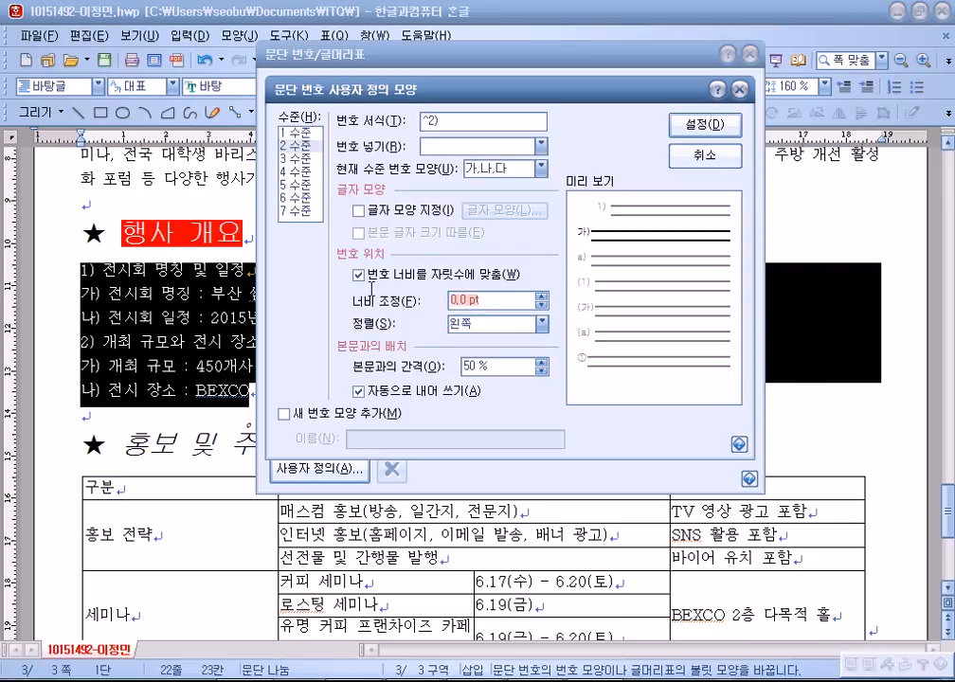
{"action": "type", "text": "30"}
{"action": "left_click", "coordinate": [493, 323]}
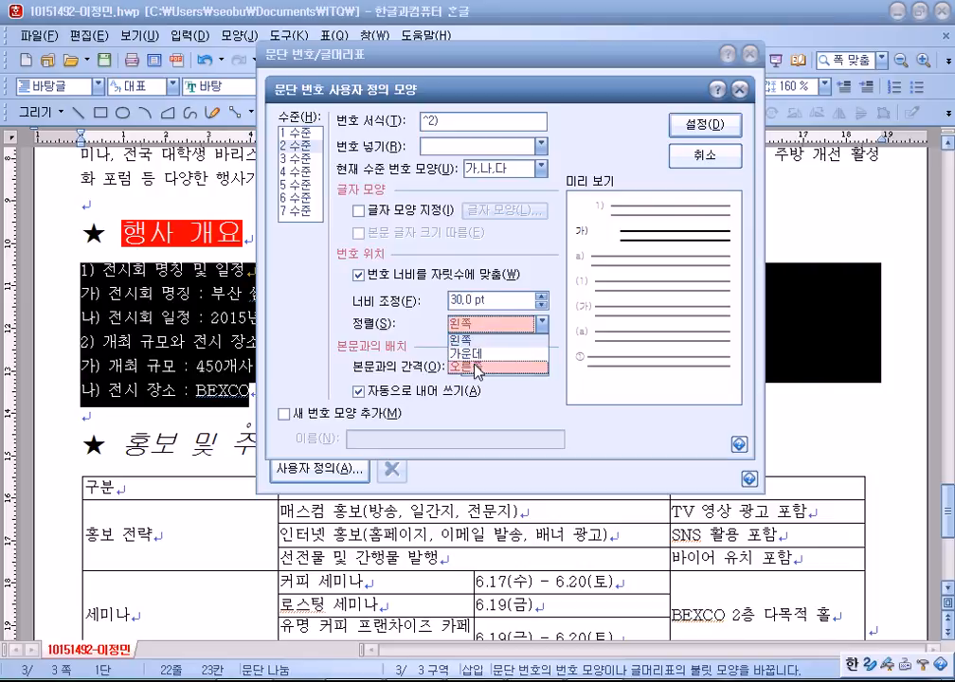
{"action": "left_click", "coordinate": [481, 367]}
{"action": "left_click", "coordinate": [704, 124]}
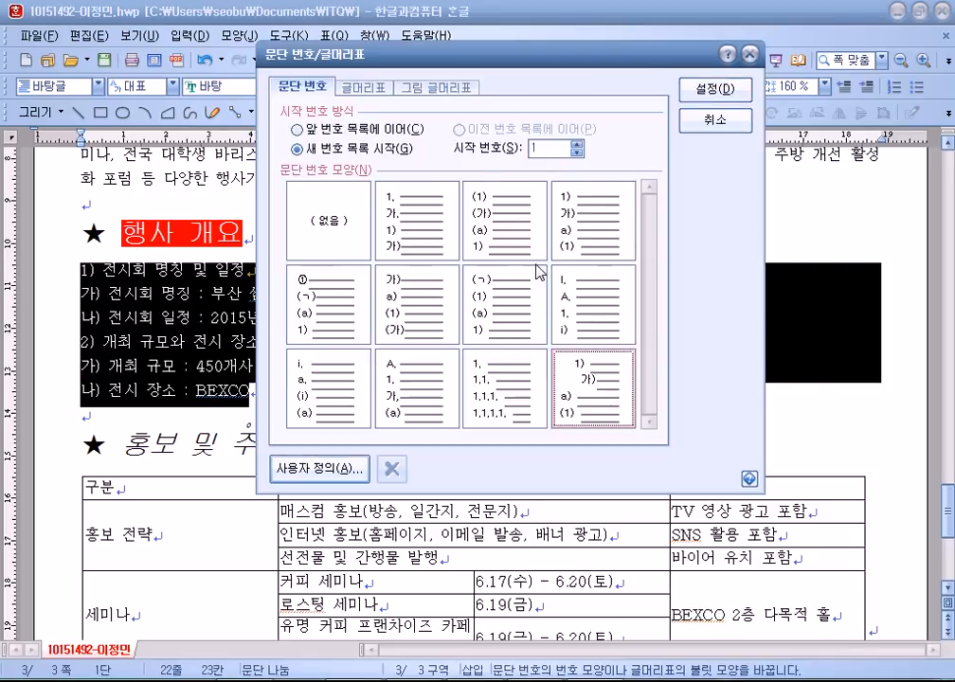
{"action": "left_click", "coordinate": [703, 88]}
{"action": "left_click", "coordinate": [824, 85]}
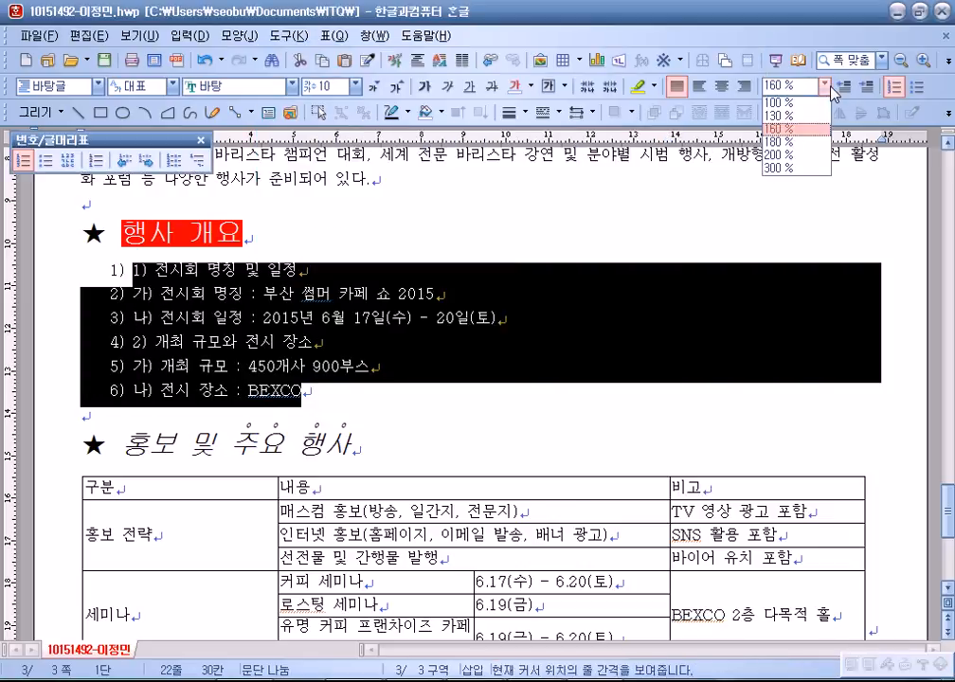
Set the list to 180% line spacing and delete the typed 1), 가), 나), 2) prefixes.
{"action": "left_click", "coordinate": [792, 141]}
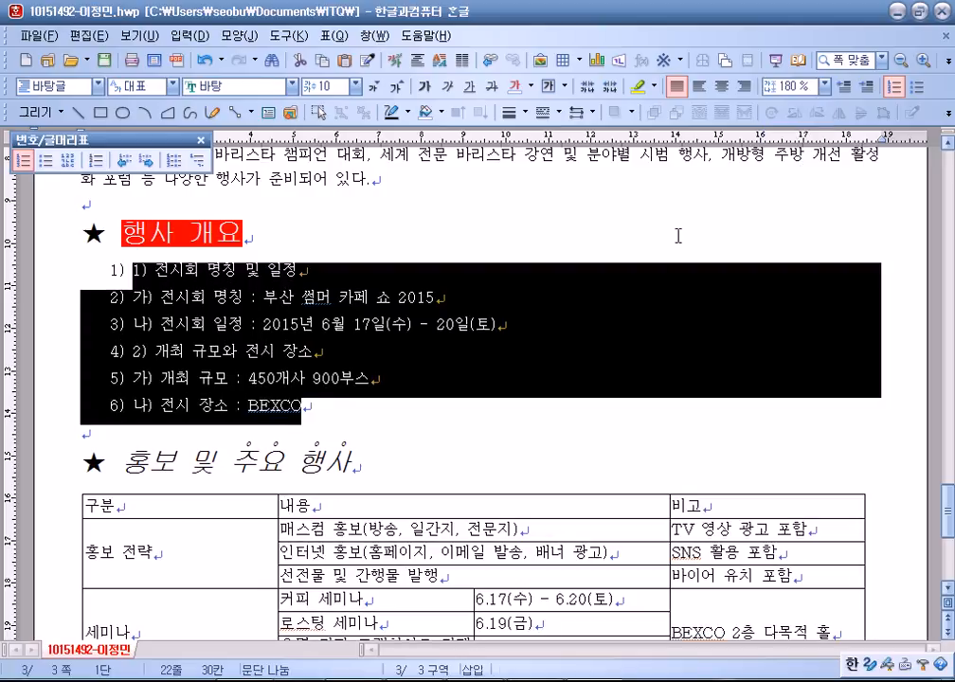
{"action": "left_click", "coordinate": [133, 267]}
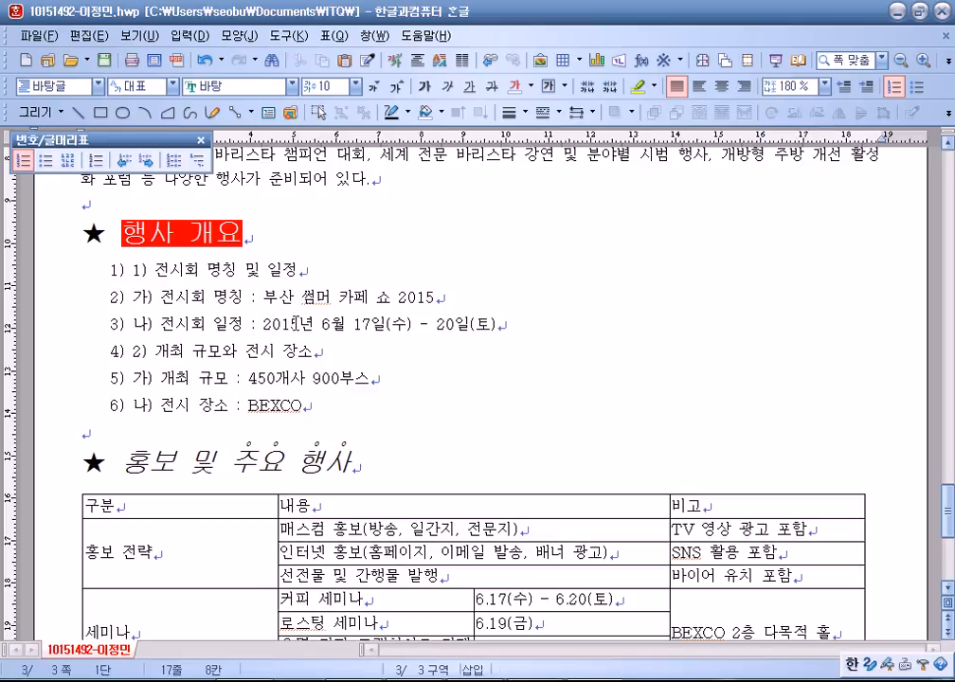
{"action": "key", "text": "Delete"}
{"action": "key", "text": "Delete"}
{"action": "key", "text": "Delete"}
{"action": "key", "text": "Down"}
{"action": "key", "text": "ctrl+shift+Right"}
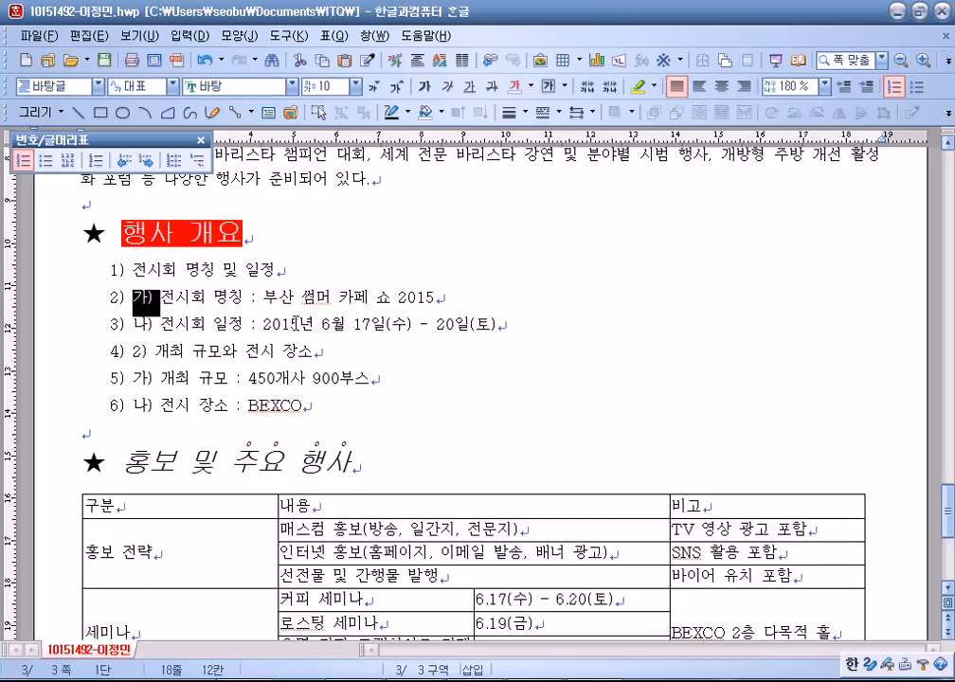
{"action": "key", "text": "Delete"}
{"action": "key", "text": "Down"}
{"action": "key", "text": "ctrl+shift+Right"}
{"action": "key", "text": "Delete"}
{"action": "key", "text": "Down"}
{"action": "key", "text": "ctrl+shift+Right"}
{"action": "key", "text": "Delete"}
{"action": "key", "text": "Down"}
{"action": "key", "text": "ctrl+shift+Right"}
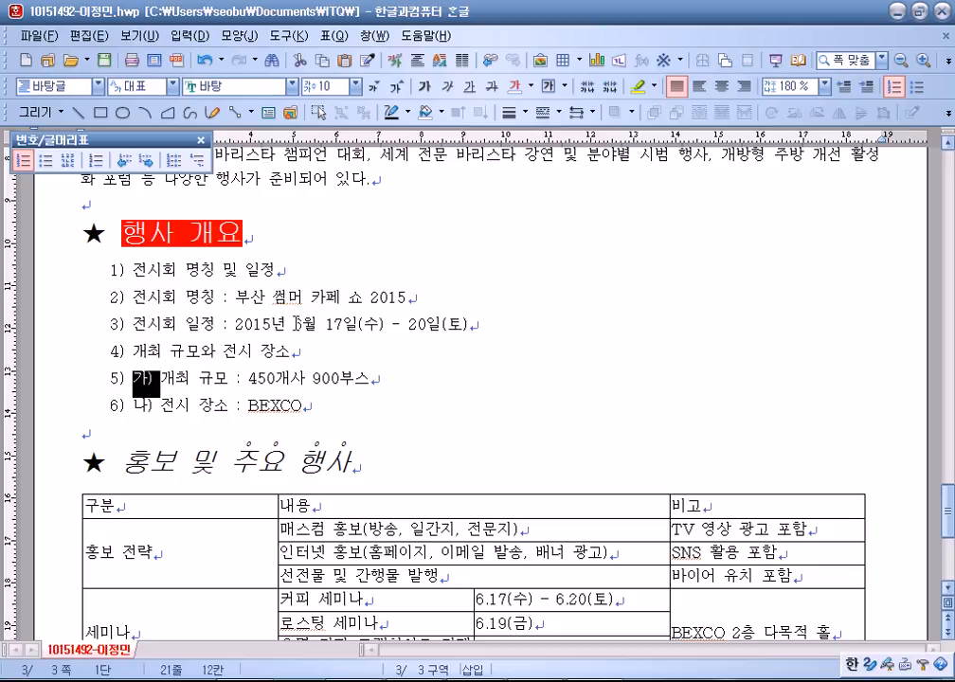
{"action": "key", "text": "Delete"}
{"action": "key", "text": "Down"}
{"action": "key", "text": "ctrl+shift+Right"}
{"action": "key", "text": "Delete"}
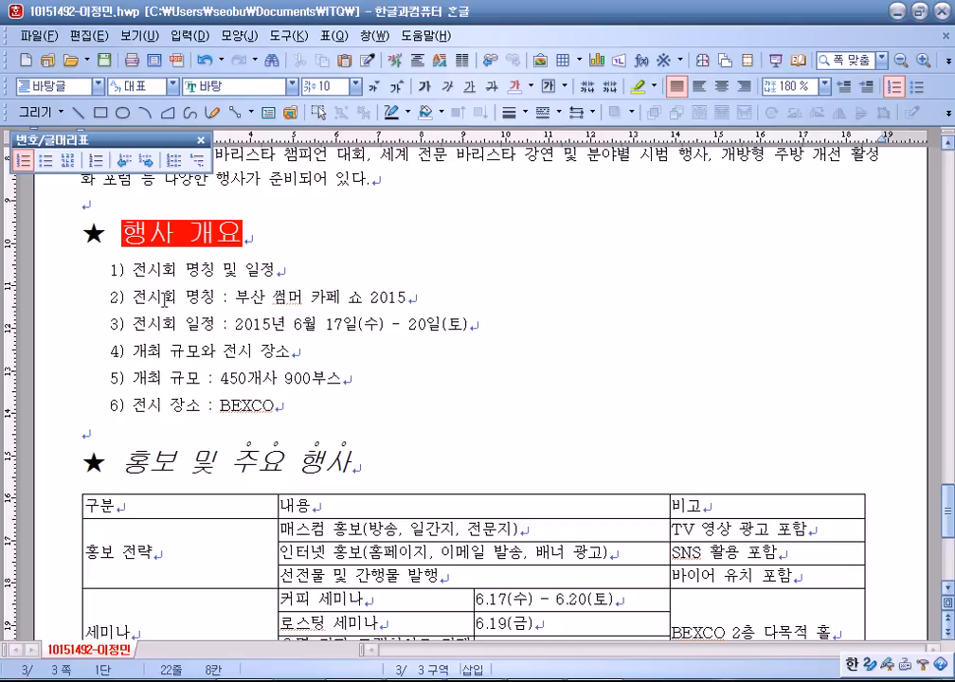
Demote the exhibition name/date and exhibitor count/venue lines to 가)/나) sub-items.
{"action": "left_click_drag", "start_coordinate": [164, 298], "coordinate": [241, 324]}
{"action": "left_click", "coordinate": [124, 160]}
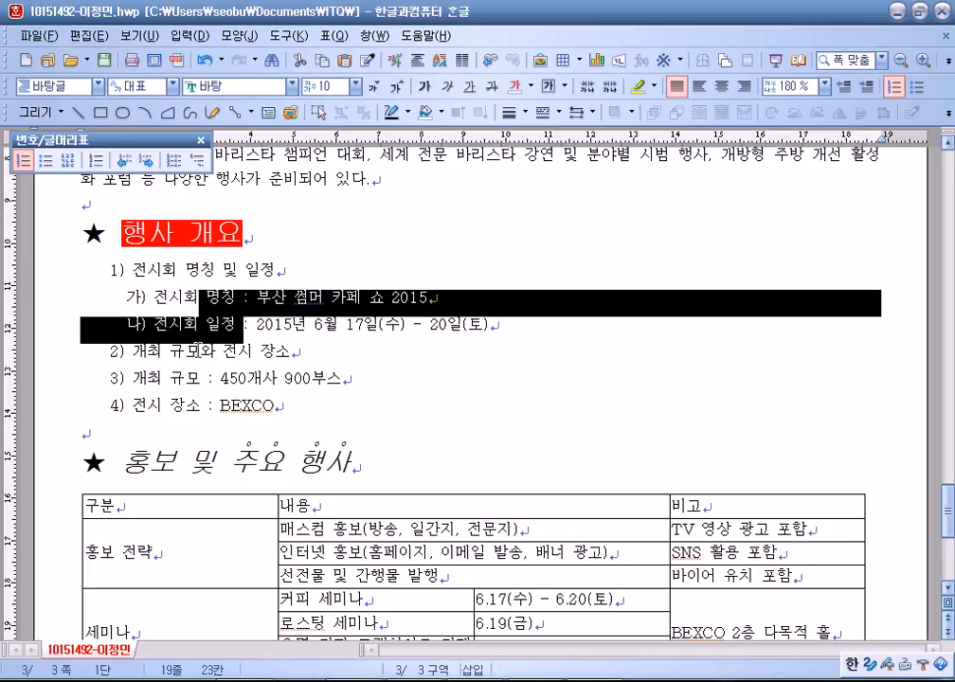
{"action": "left_click_drag", "start_coordinate": [178, 372], "coordinate": [203, 408]}
{"action": "left_click", "coordinate": [123, 160]}
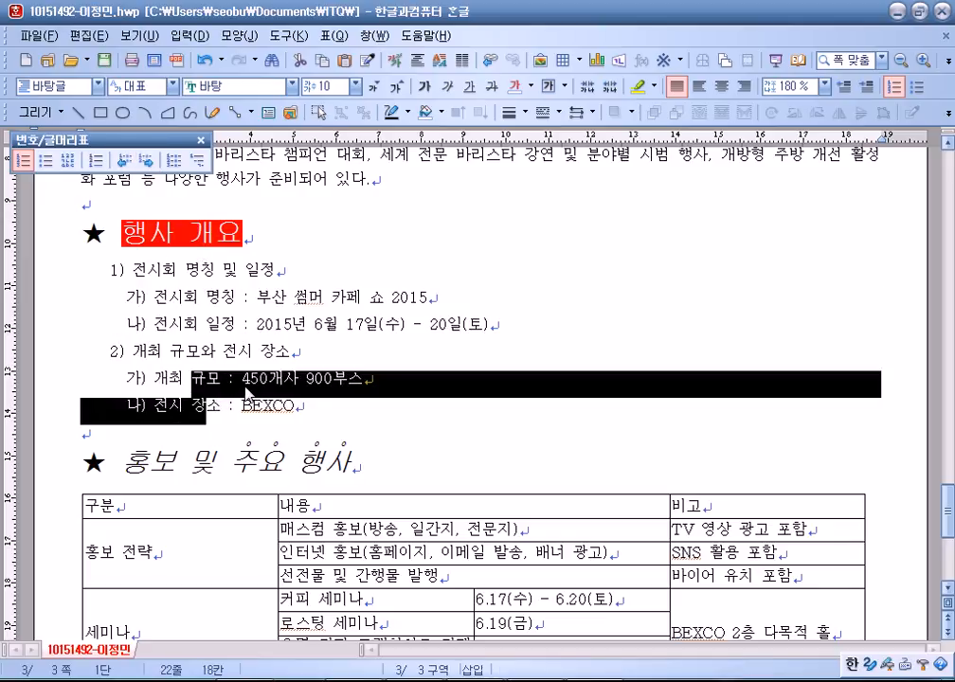
{"action": "left_click", "coordinate": [319, 341]}
{"action": "scroll", "coordinate": [284, 350], "scroll_direction": "down", "scroll_amount": 5}
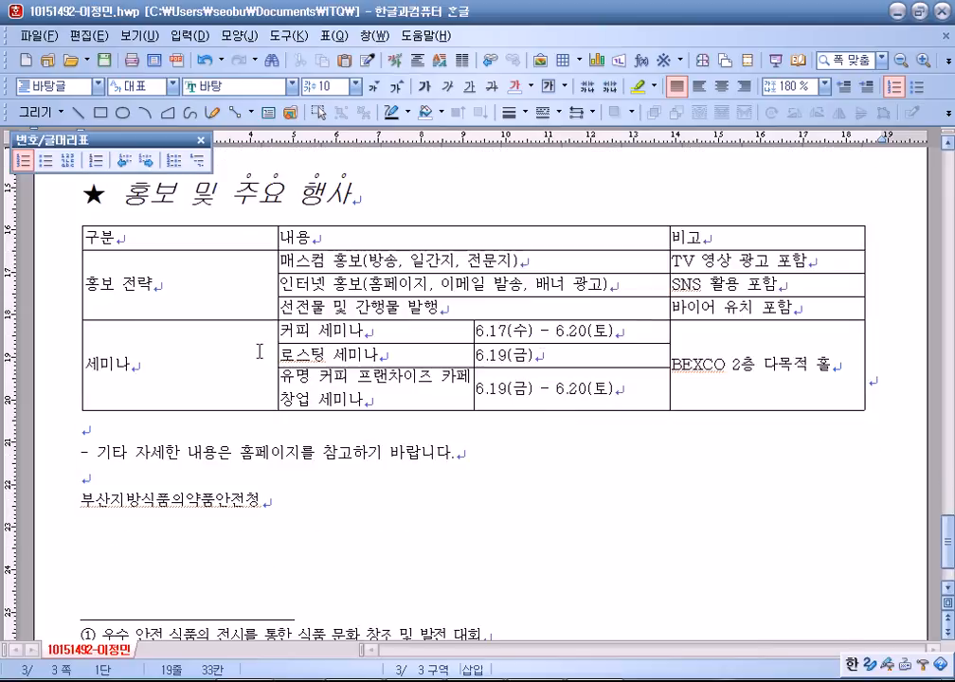
Narrow the 구분 and 비고 columns, widen the seminar name and date columns, and pull the right edge in.
{"action": "left_click", "coordinate": [199, 240]}
{"action": "scroll", "coordinate": [186, 303], "scroll_direction": "up", "scroll_amount": 1}
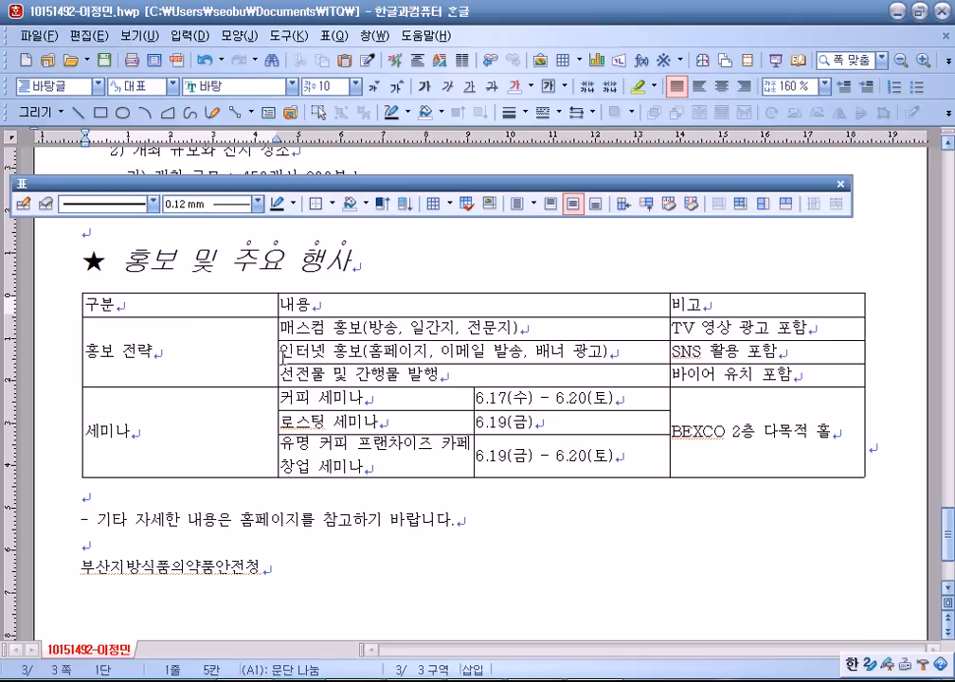
{"action": "left_click_drag", "start_coordinate": [278, 353], "coordinate": [197, 358]}
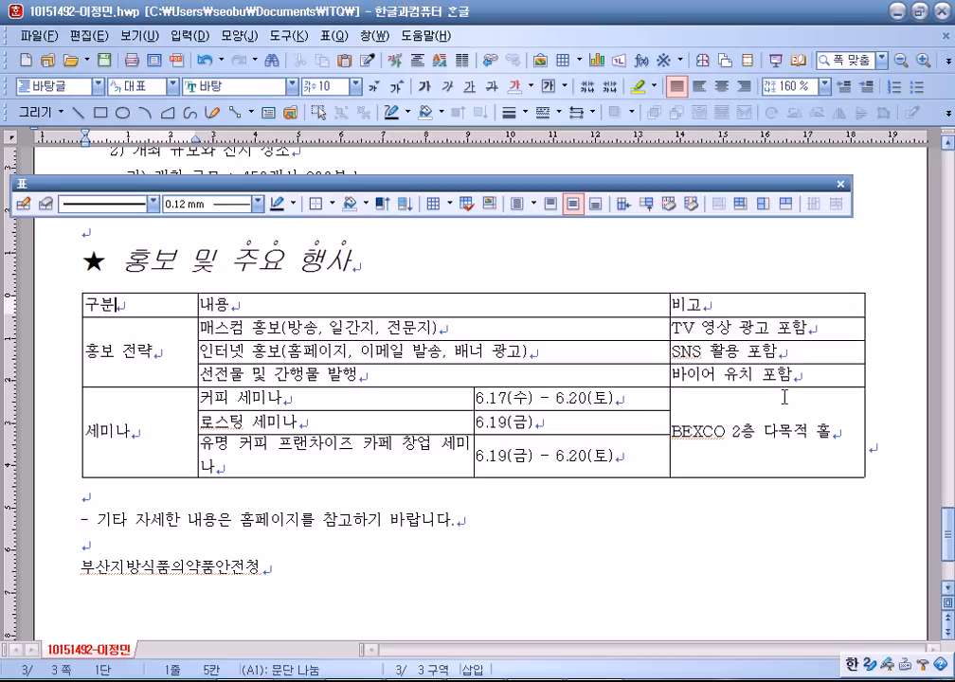
{"action": "left_click_drag", "start_coordinate": [197, 363], "coordinate": [176, 363]}
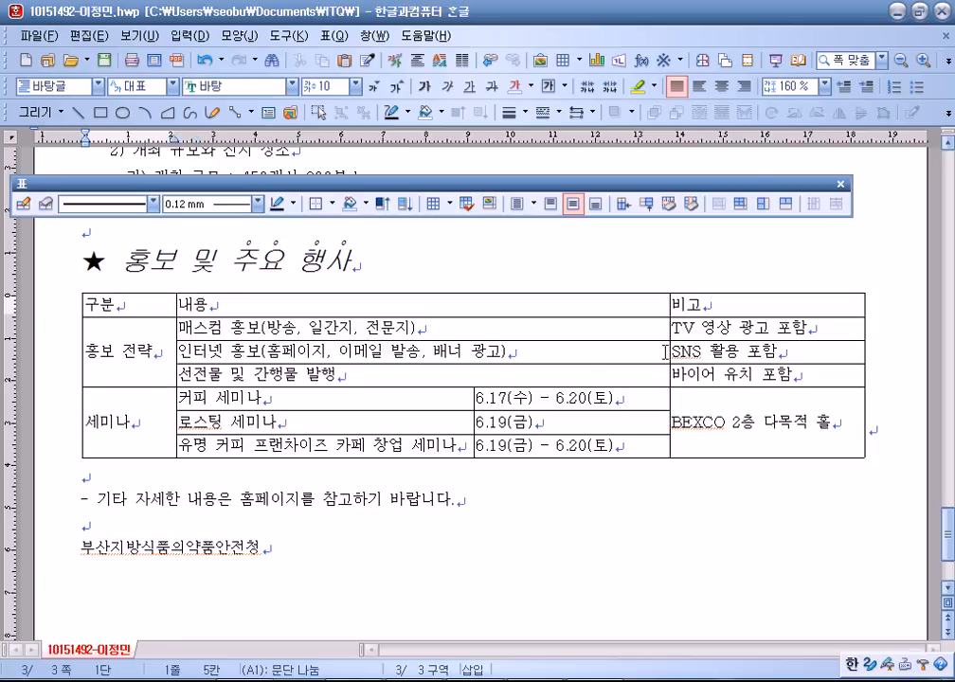
{"action": "left_click_drag", "start_coordinate": [669, 351], "coordinate": [687, 352]}
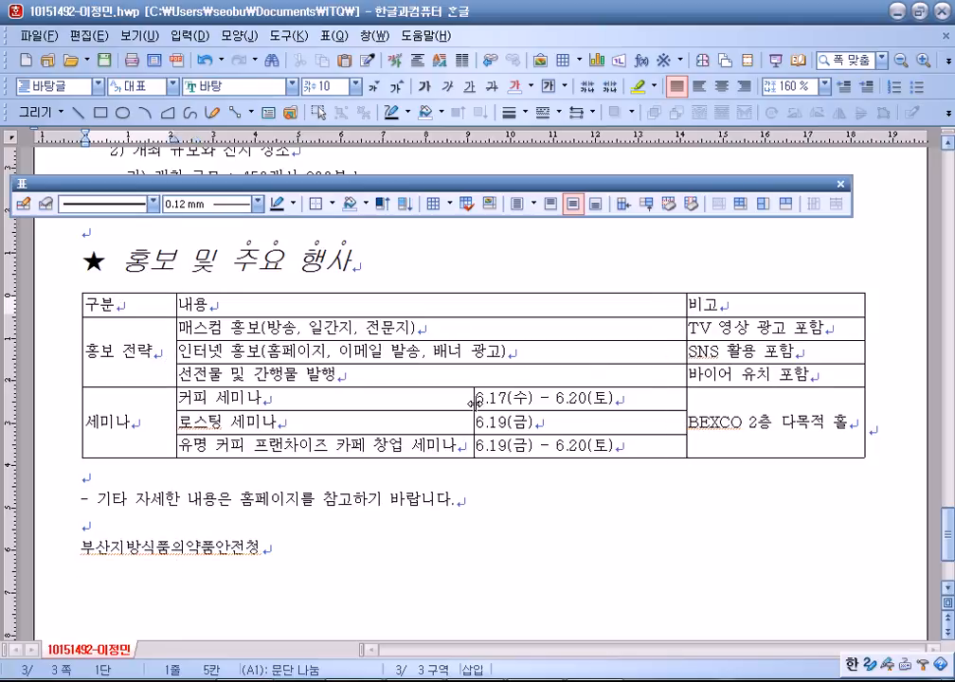
{"action": "left_click_drag", "start_coordinate": [473, 405], "coordinate": [516, 401]}
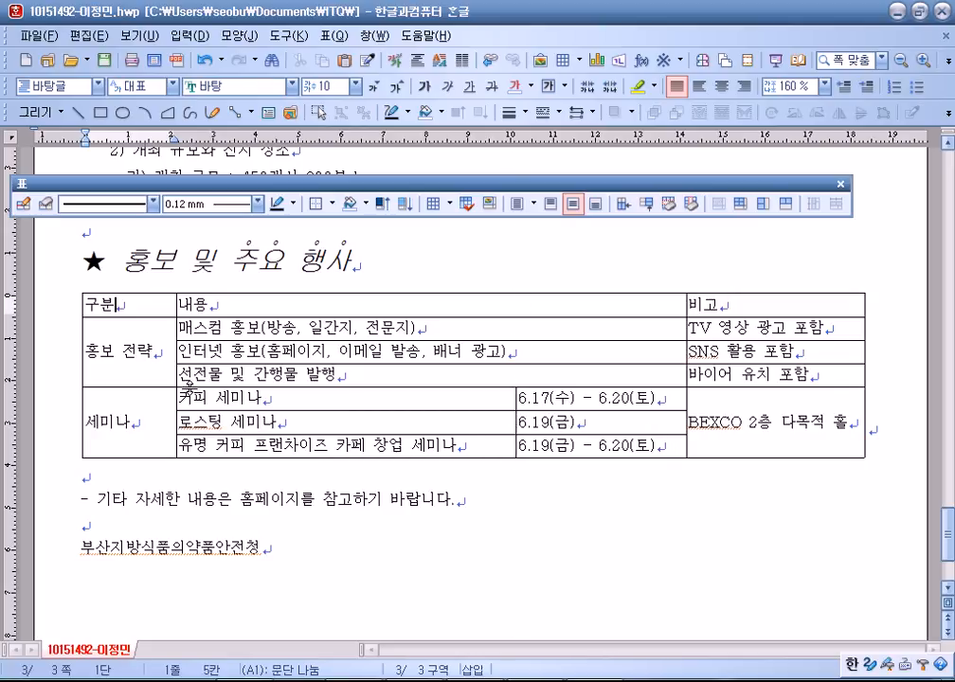
{"action": "left_click_drag", "start_coordinate": [177, 361], "coordinate": [187, 361]}
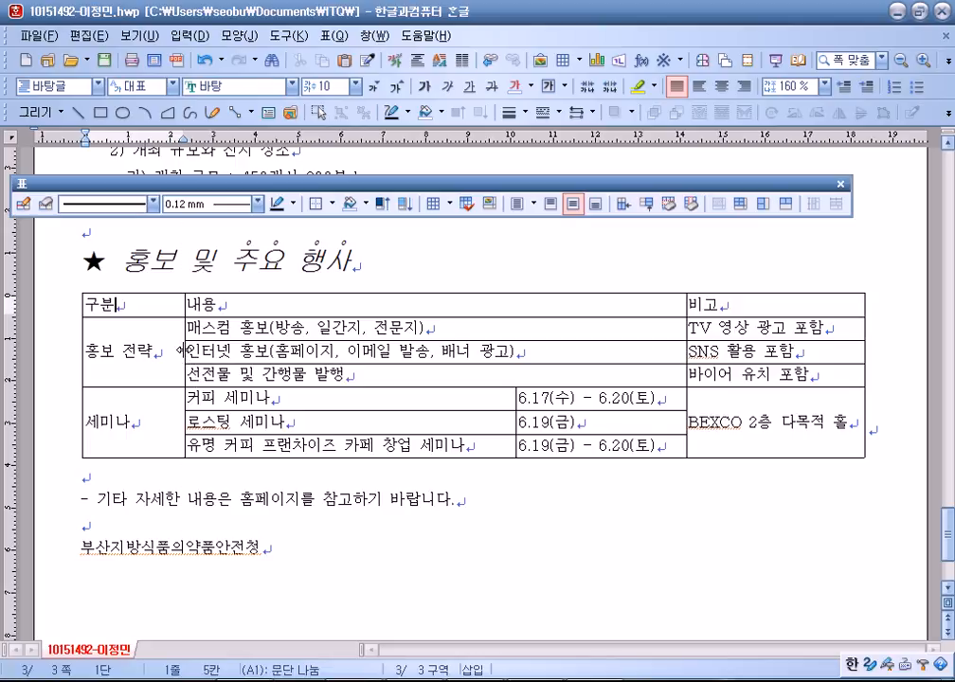
{"action": "left_click_drag", "start_coordinate": [186, 349], "coordinate": [193, 364]}
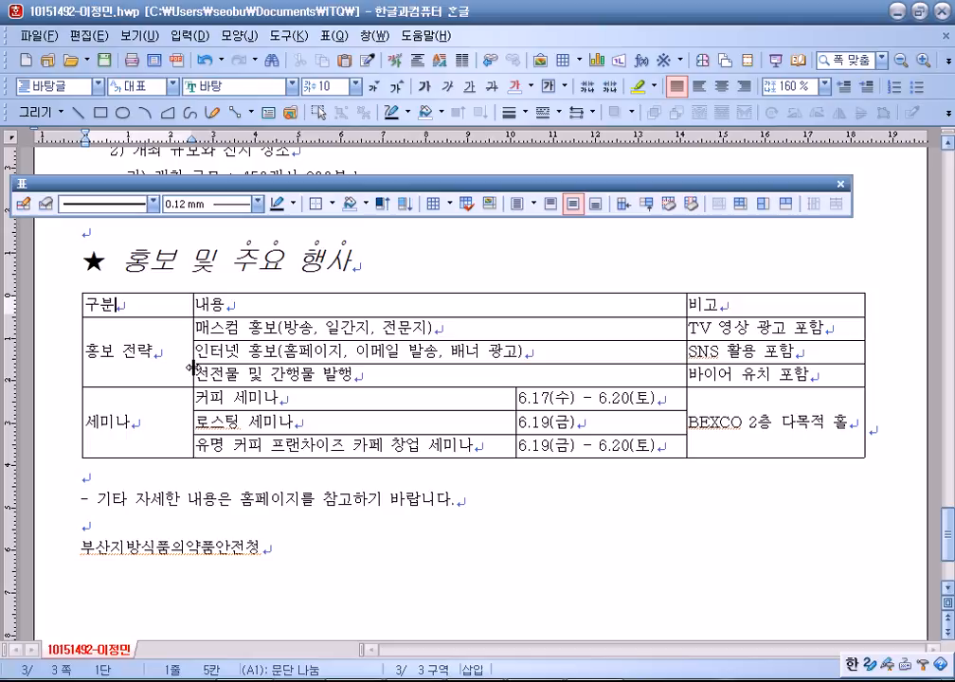
{"action": "left_click", "coordinate": [275, 311]}
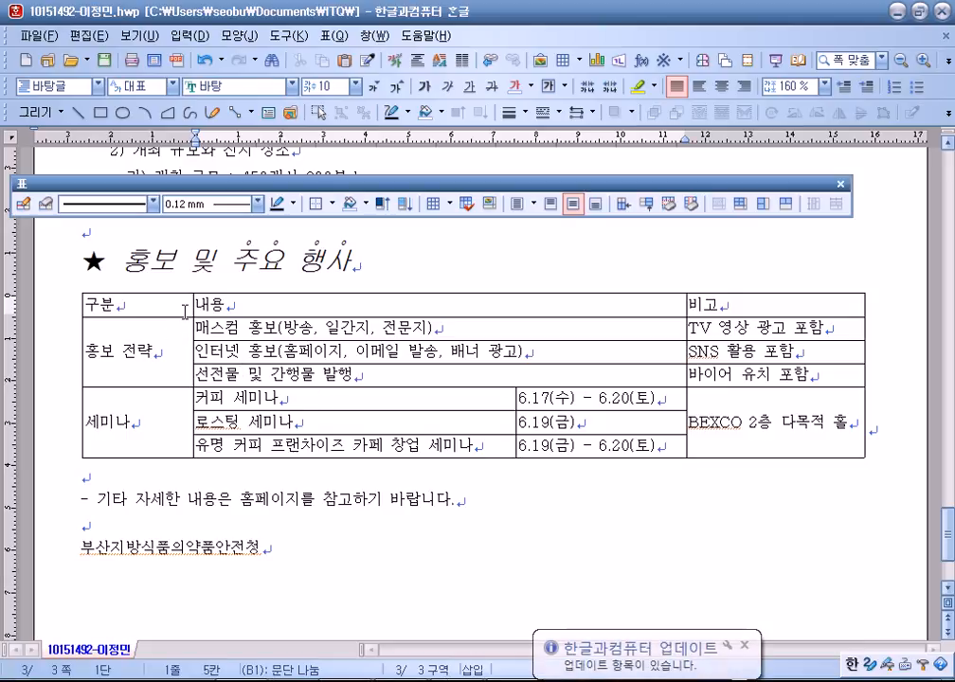
{"action": "left_click_drag", "start_coordinate": [194, 331], "coordinate": [156, 331]}
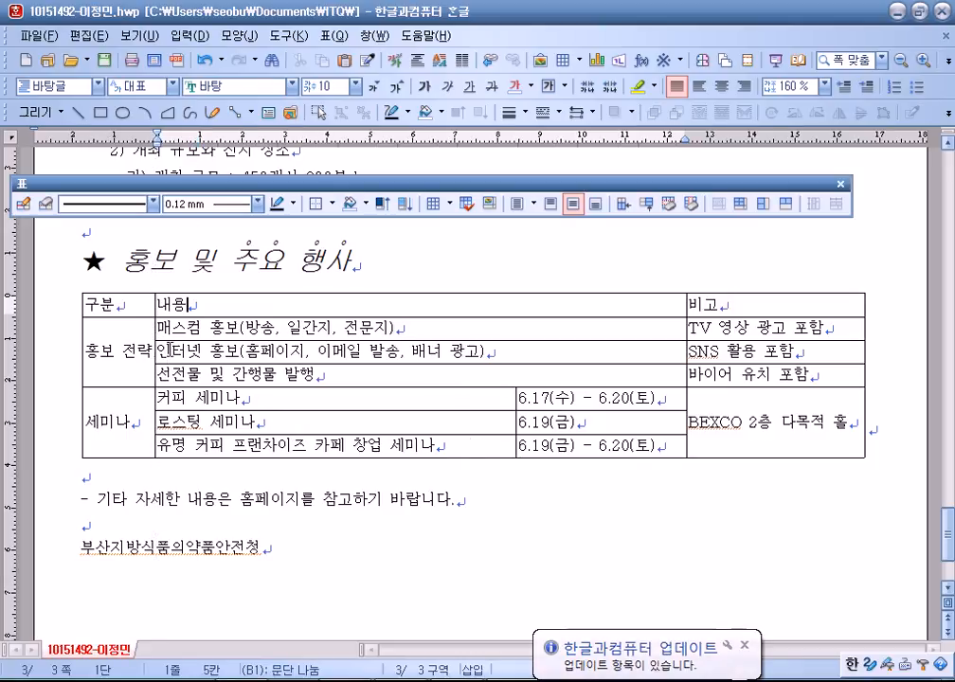
{"action": "left_click_drag", "start_coordinate": [516, 398], "coordinate": [440, 407]}
{"action": "left_click_drag", "start_coordinate": [682, 388], "coordinate": [583, 381]}
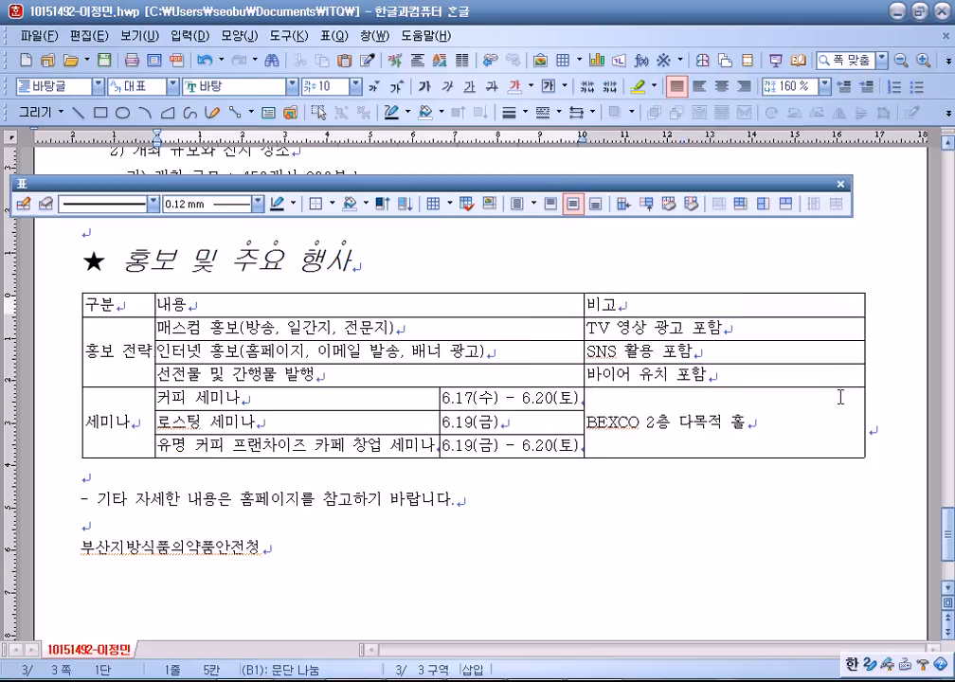
{"action": "left_click_drag", "start_coordinate": [862, 404], "coordinate": [750, 417]}
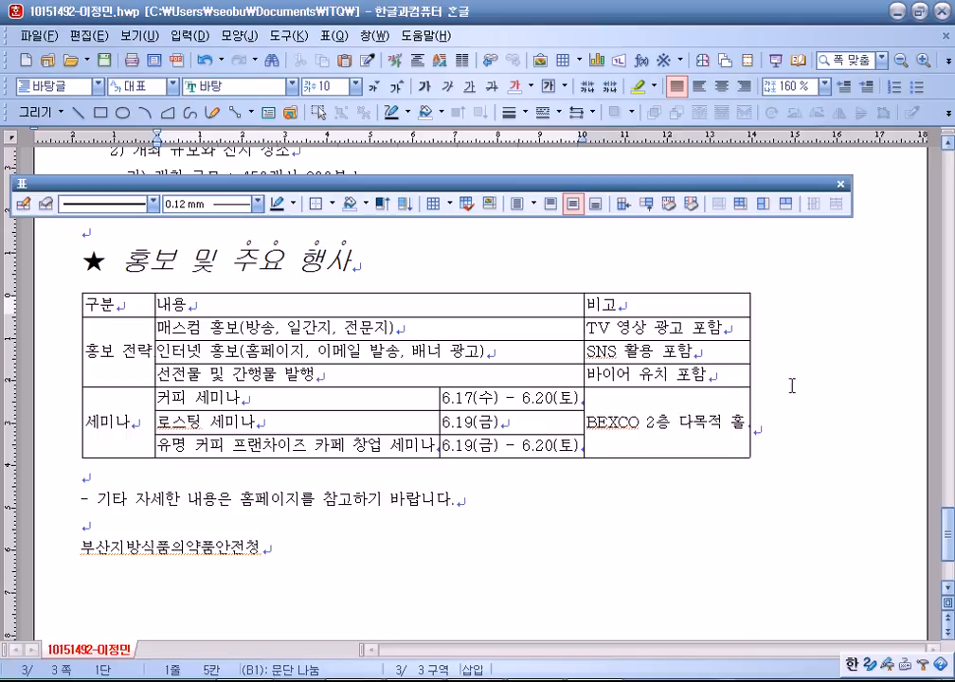
Widen the 홍보 및 주요 행사 table to the right page margin and select all its cells.
{"action": "left_click", "coordinate": [750, 368]}
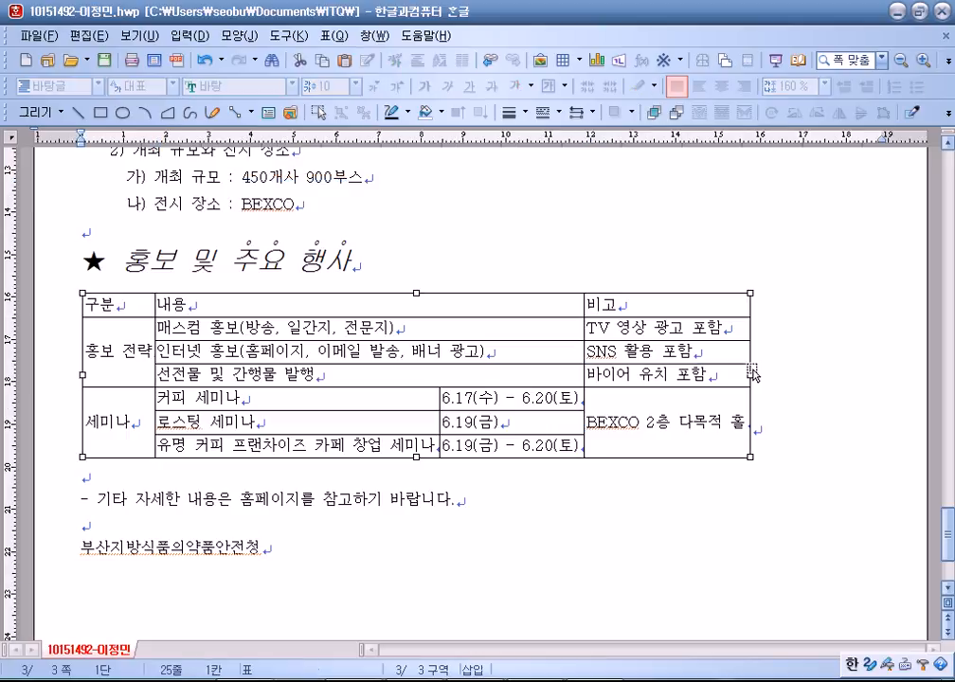
{"action": "left_click_drag", "start_coordinate": [750, 373], "coordinate": [880, 369]}
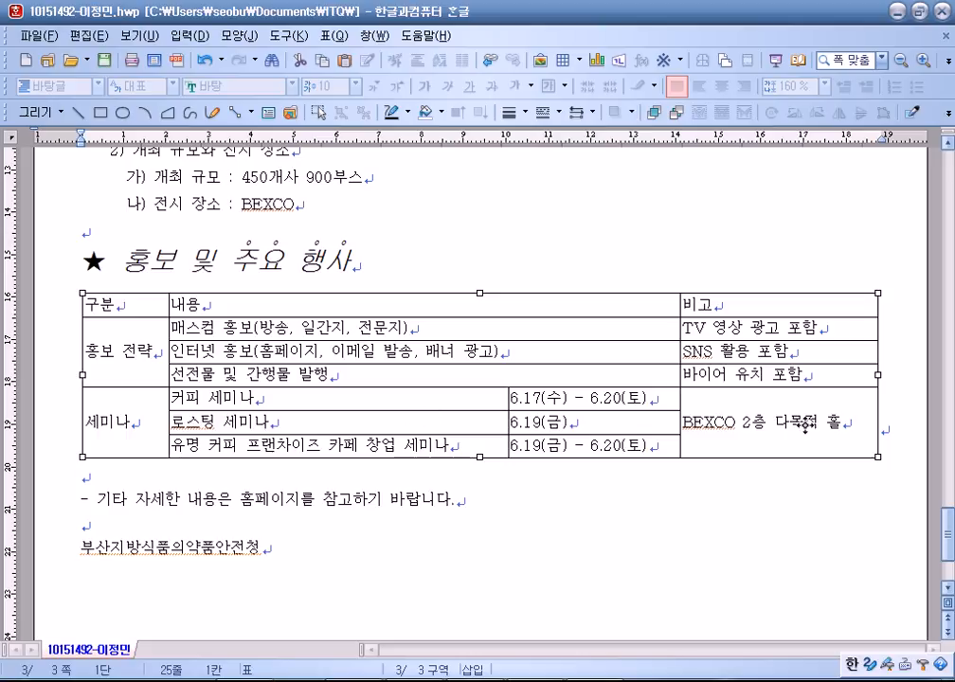
{"action": "left_click", "coordinate": [784, 521]}
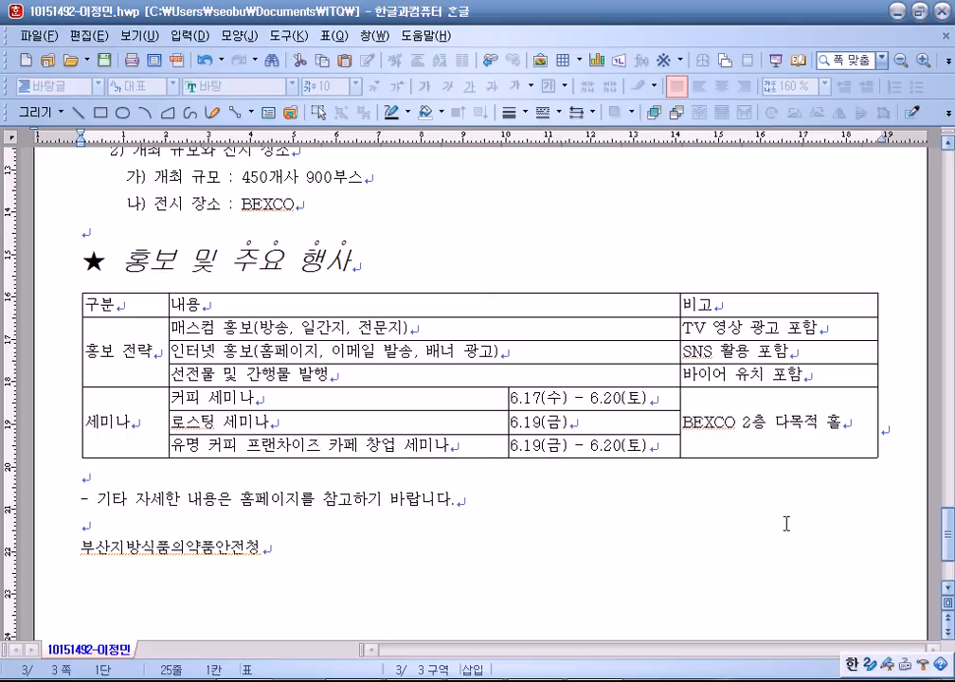
{"action": "left_click_drag", "start_coordinate": [133, 304], "coordinate": [778, 423]}
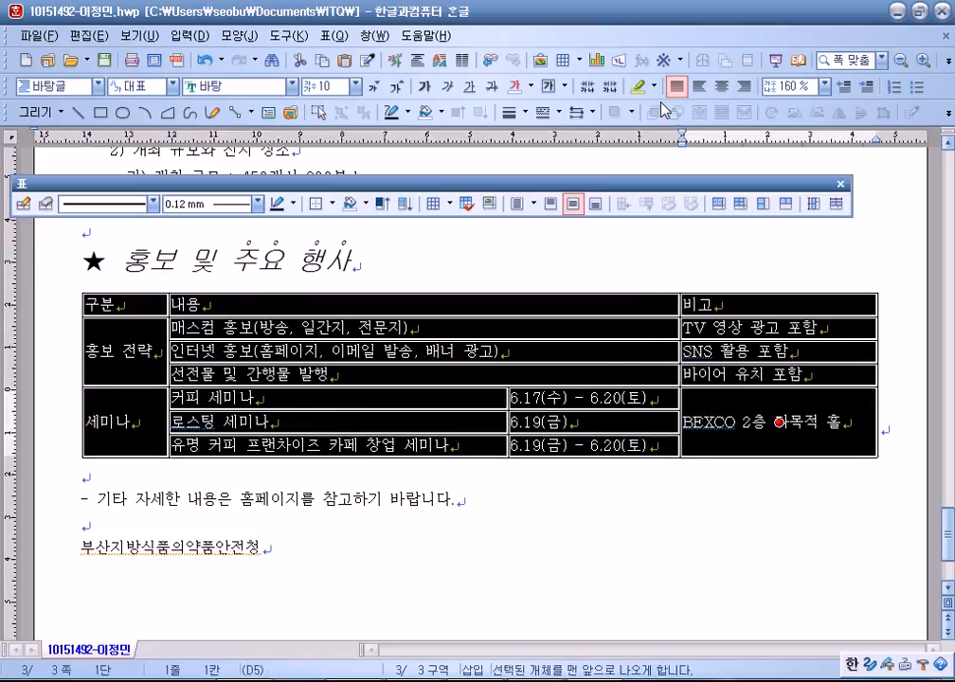
Center-align the text in every selected table cell.
{"action": "left_click", "coordinate": [721, 87]}
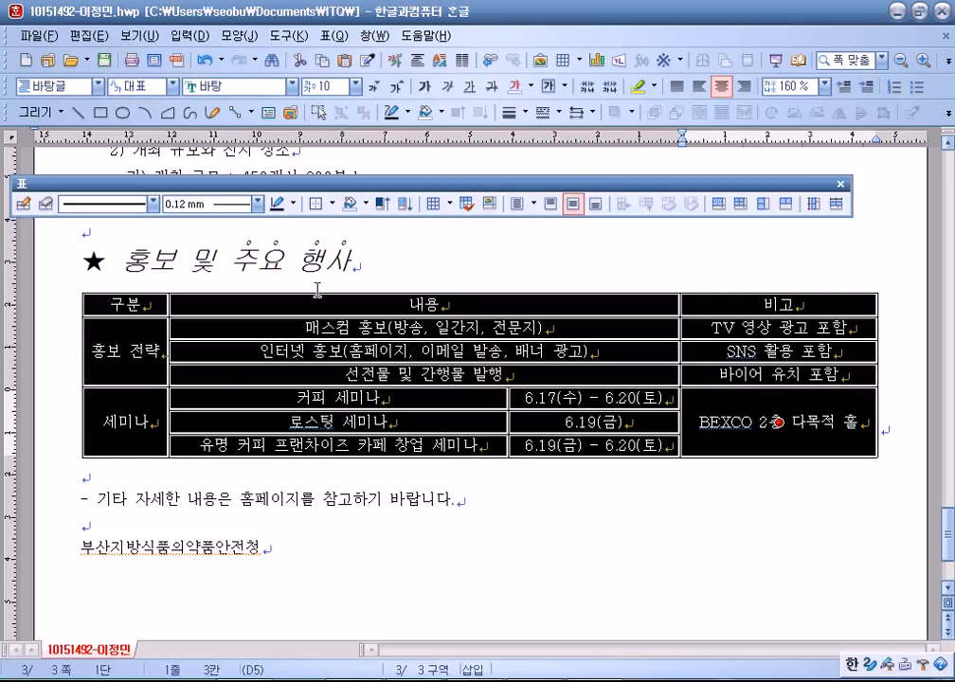
{"action": "left_click", "coordinate": [390, 273]}
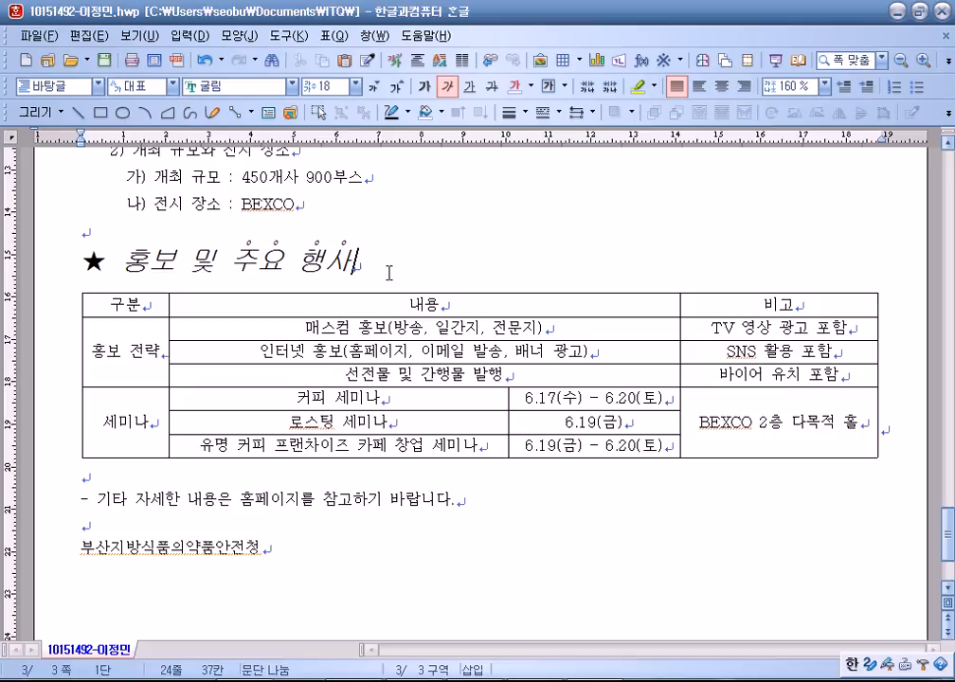
Check the intro paragraphs and the title line 부산 썸머 카페 쇼 2015.
{"action": "scroll", "coordinate": [426, 313], "scroll_direction": "up", "scroll_amount": 3}
{"action": "scroll", "coordinate": [426, 322], "scroll_direction": "down", "scroll_amount": 1}
{"action": "scroll", "coordinate": [424, 333], "scroll_direction": "up", "scroll_amount": 9}
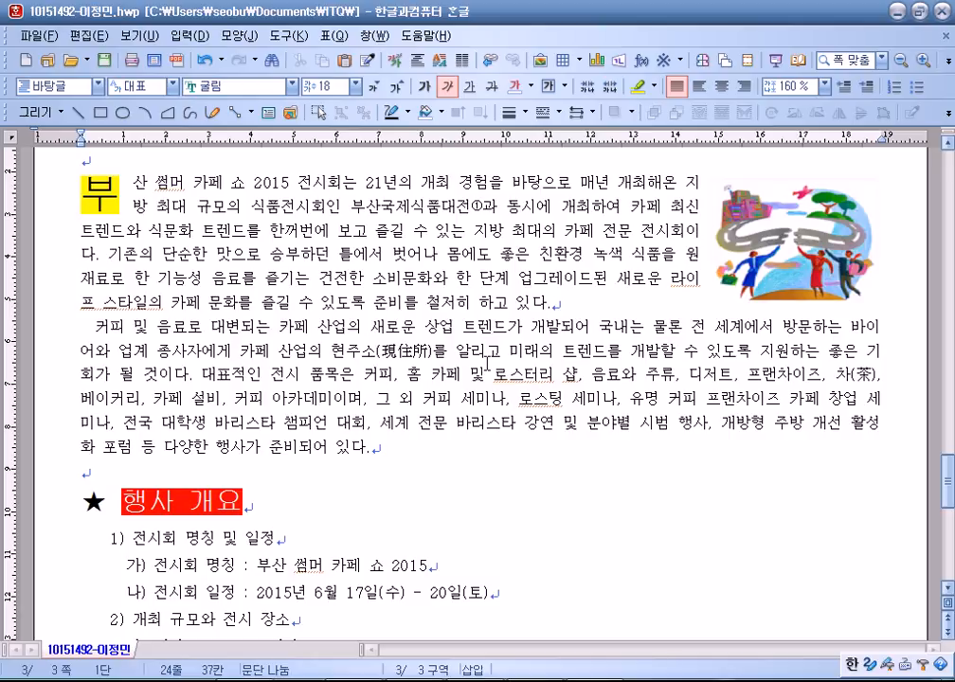
{"action": "left_click", "coordinate": [552, 402]}
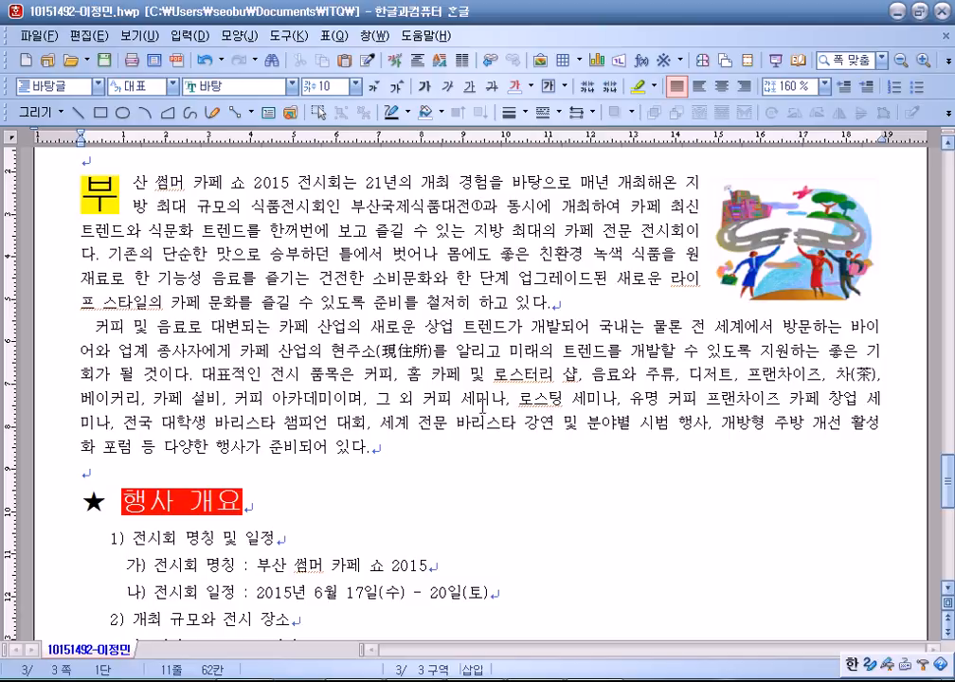
{"action": "scroll", "coordinate": [356, 327], "scroll_direction": "up", "scroll_amount": 3}
{"action": "scroll", "coordinate": [342, 329], "scroll_direction": "down", "scroll_amount": 5}
{"action": "scroll", "coordinate": [429, 421], "scroll_direction": "up", "scroll_amount": 3}
{"action": "left_click", "coordinate": [395, 387]}
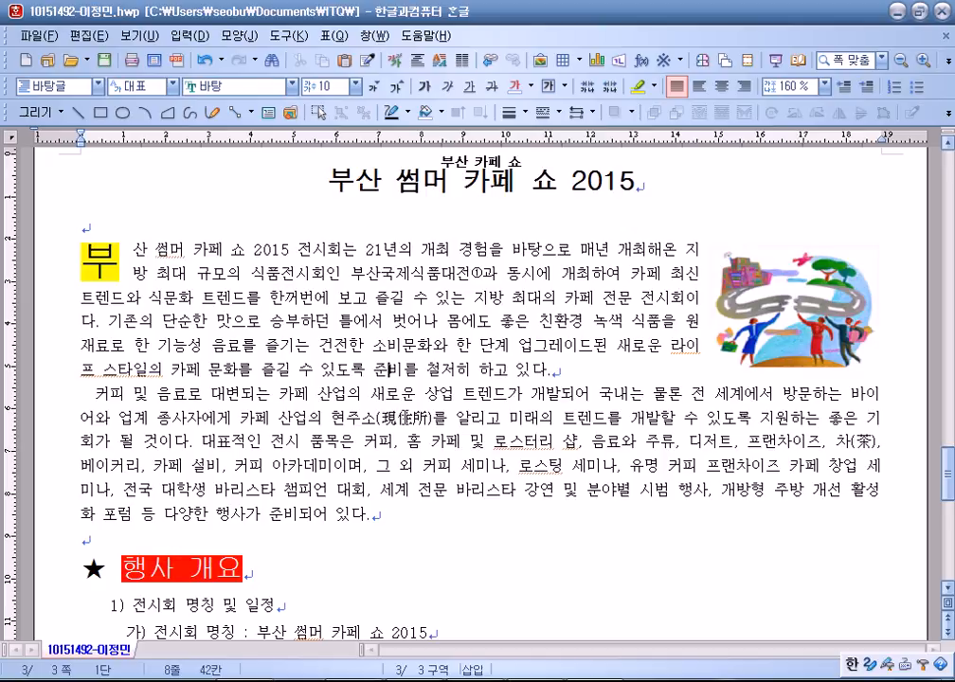
{"action": "scroll", "coordinate": [407, 409], "scroll_direction": "up", "scroll_amount": 1}
{"action": "left_click_drag", "start_coordinate": [316, 247], "coordinate": [640, 256]}
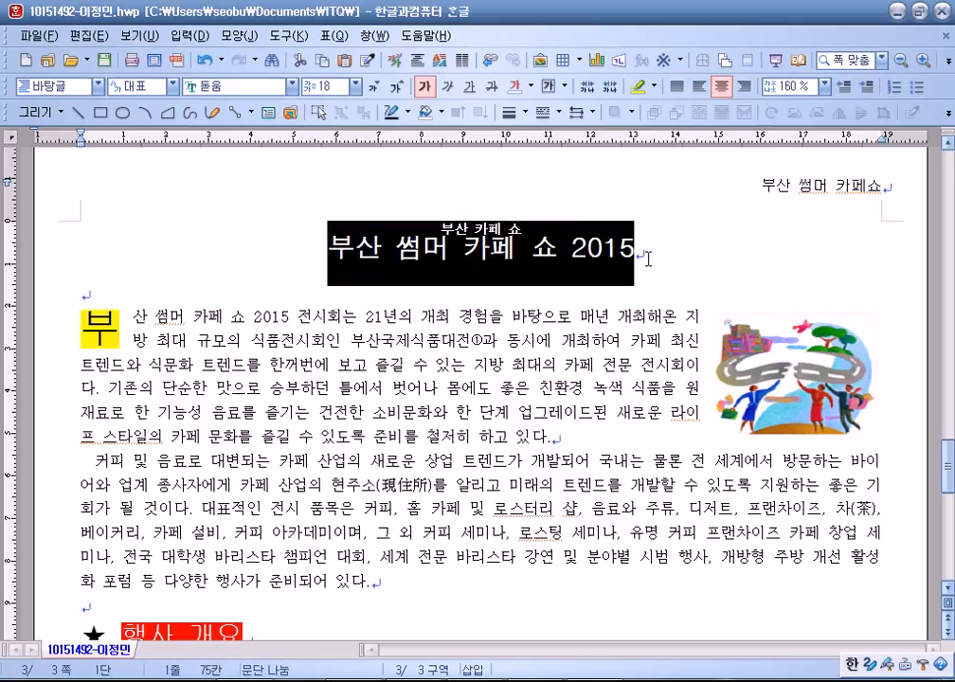
{"action": "left_click", "coordinate": [580, 364]}
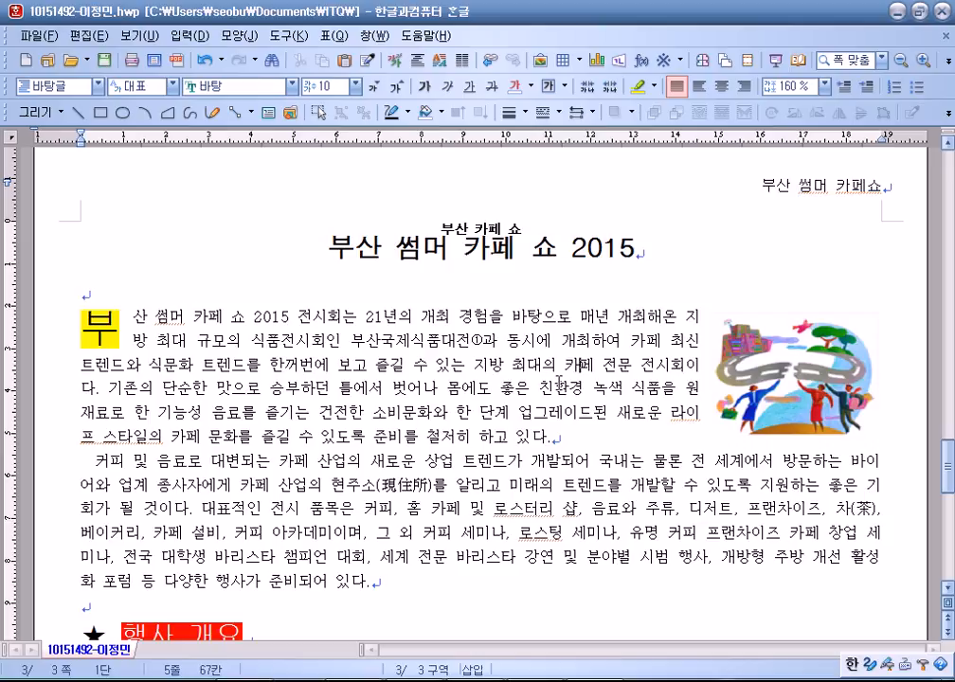
Inspect the indent spaces before the 커피 paragraph and the word 세미나.
{"action": "scroll", "coordinate": [559, 384], "scroll_direction": "down", "scroll_amount": 3}
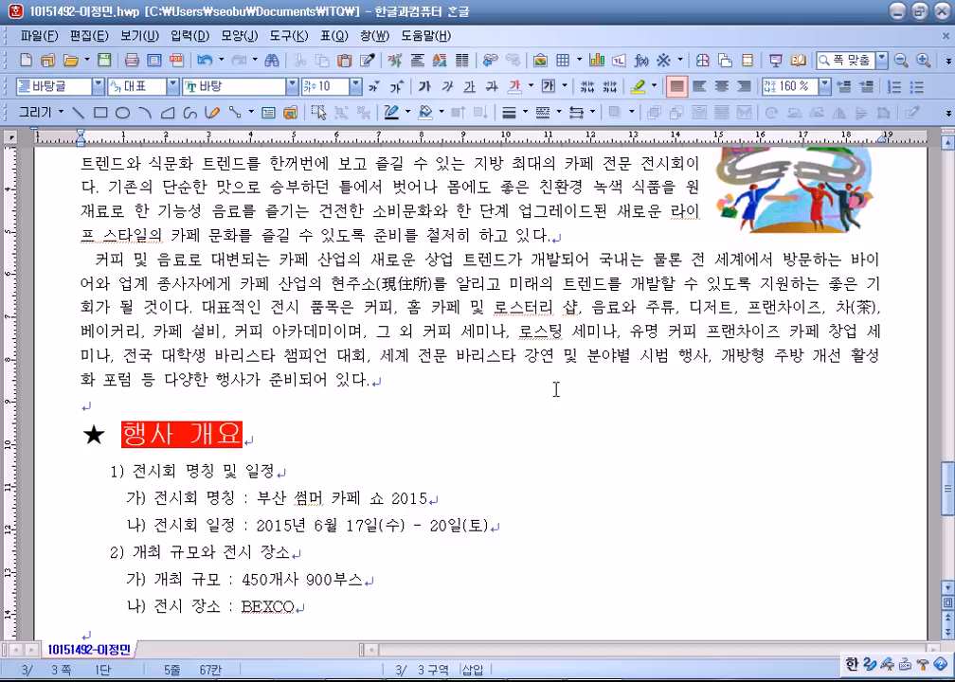
{"action": "scroll", "coordinate": [556, 390], "scroll_direction": "up", "scroll_amount": 2}
{"action": "scroll", "coordinate": [147, 267], "scroll_direction": "down", "scroll_amount": 3}
{"action": "scroll", "coordinate": [89, 279], "scroll_direction": "up", "scroll_amount": 2}
{"action": "left_click", "coordinate": [84, 331]}
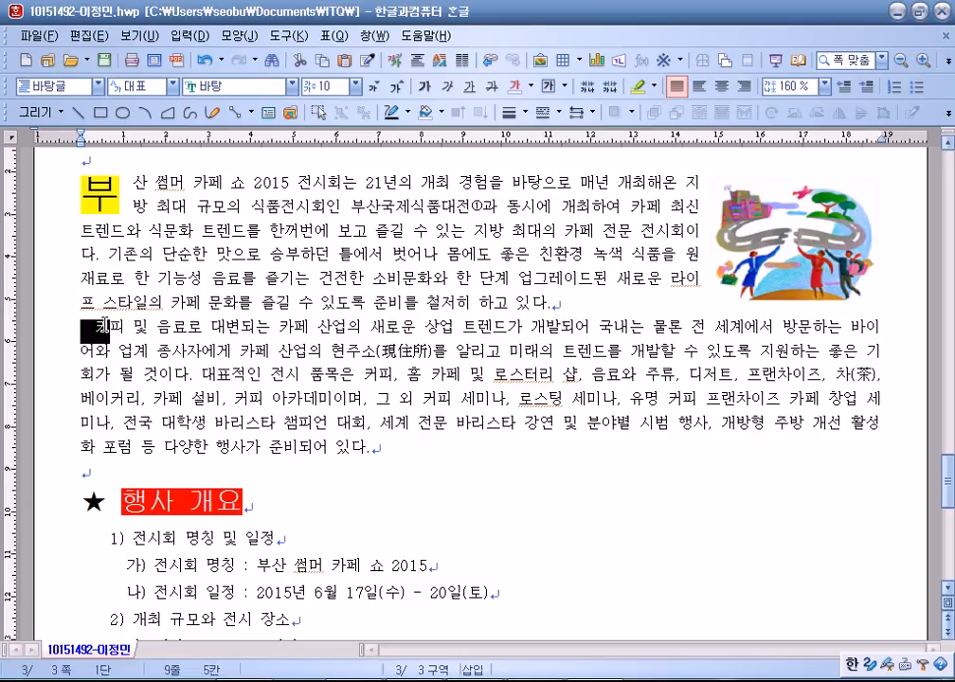
{"action": "left_click_drag", "start_coordinate": [76, 329], "coordinate": [95, 328]}
{"action": "left_click", "coordinate": [526, 427]}
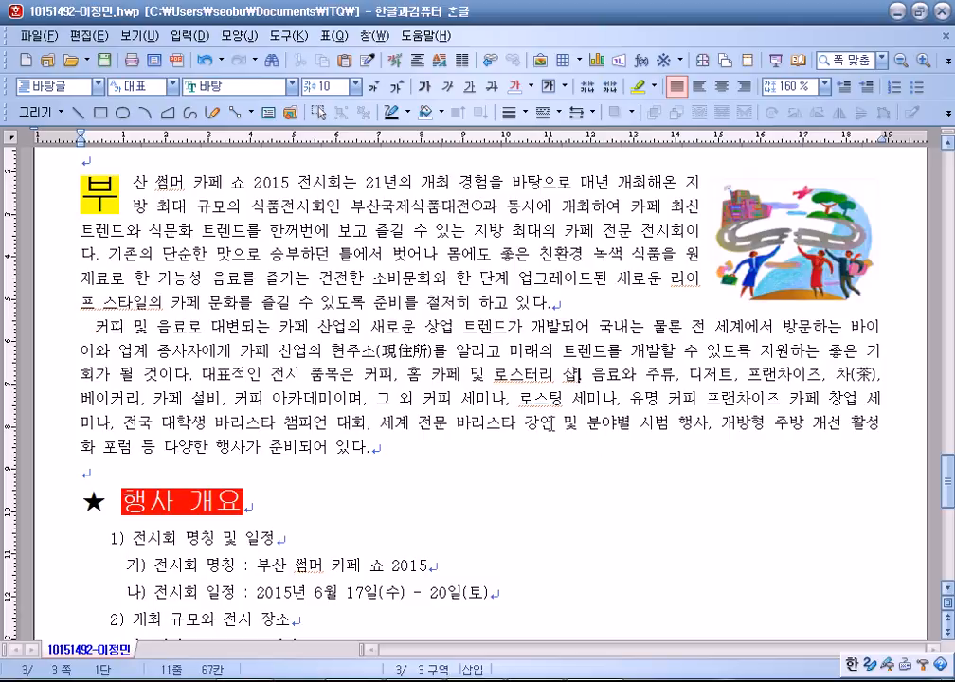
{"action": "left_click", "coordinate": [484, 396]}
{"action": "scroll", "coordinate": [360, 277], "scroll_direction": "down", "scroll_amount": 10}
Set every cell of the schedule table in the 굴림 font.
{"action": "left_click_drag", "start_coordinate": [114, 236], "coordinate": [739, 386]}
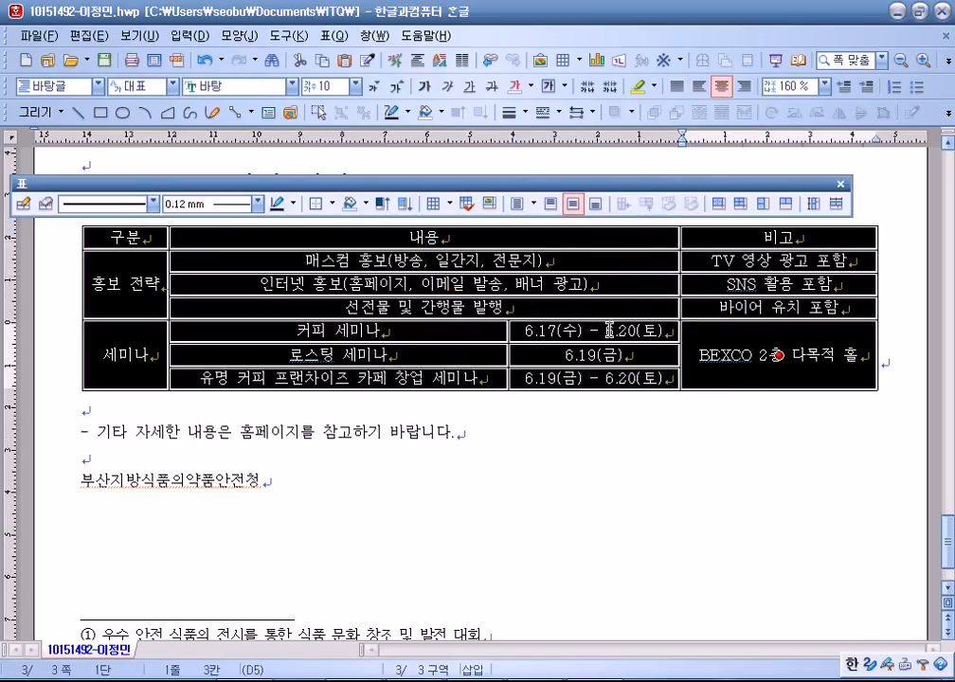
{"action": "left_click", "coordinate": [292, 86]}
{"action": "scroll", "coordinate": [243, 136], "scroll_direction": "up", "scroll_amount": 4}
{"action": "scroll", "coordinate": [241, 136], "scroll_direction": "up", "scroll_amount": 3}
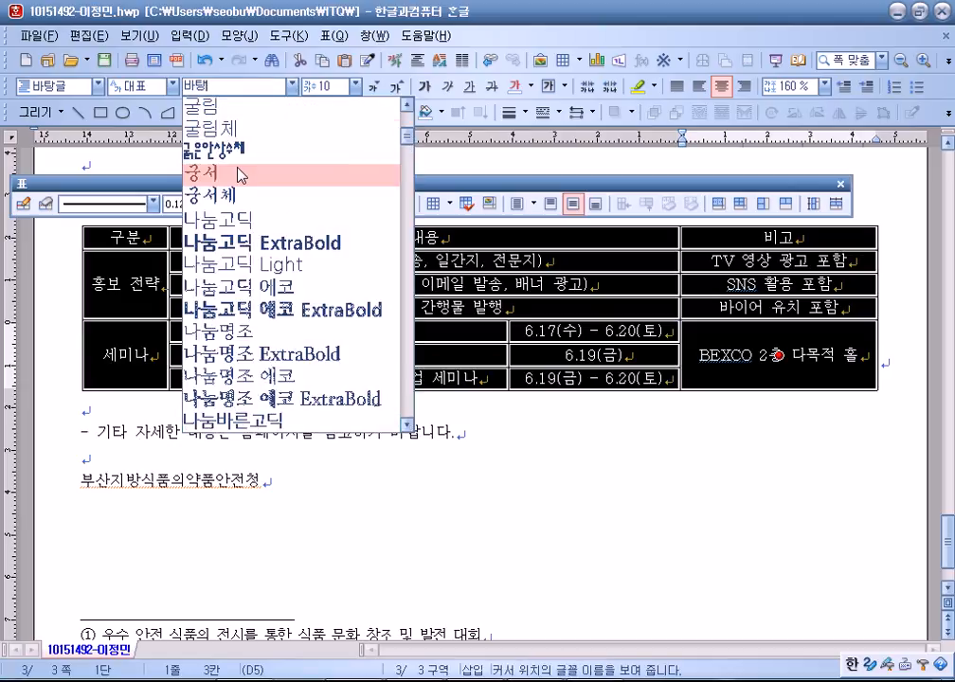
{"action": "left_click", "coordinate": [232, 106]}
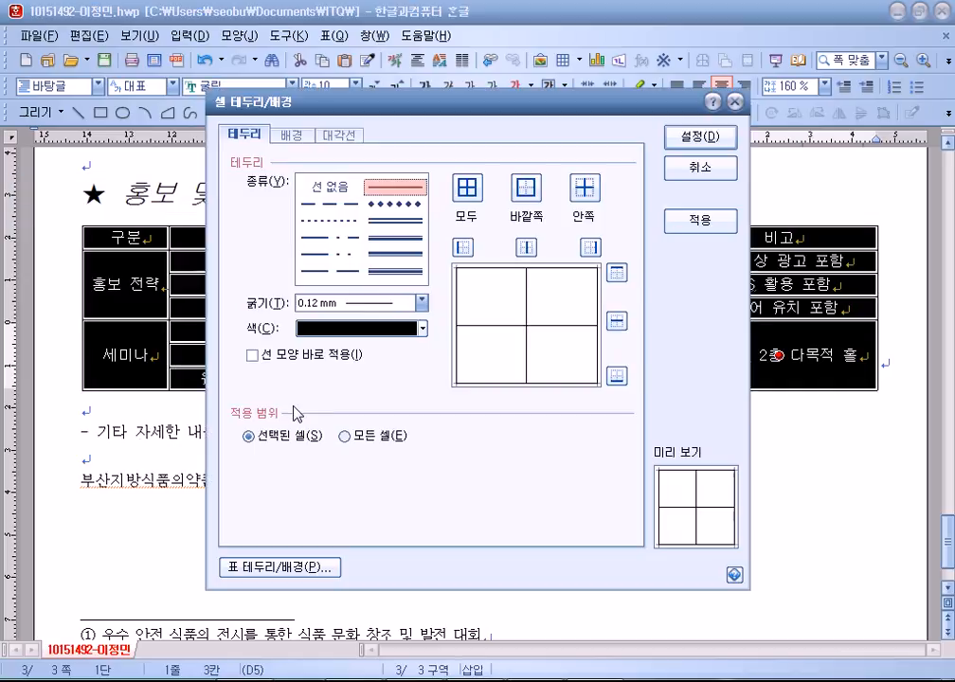
Remove the schedule table's left and right borders.
{"action": "key", "text": "l"}
{"action": "left_click", "coordinate": [328, 186]}
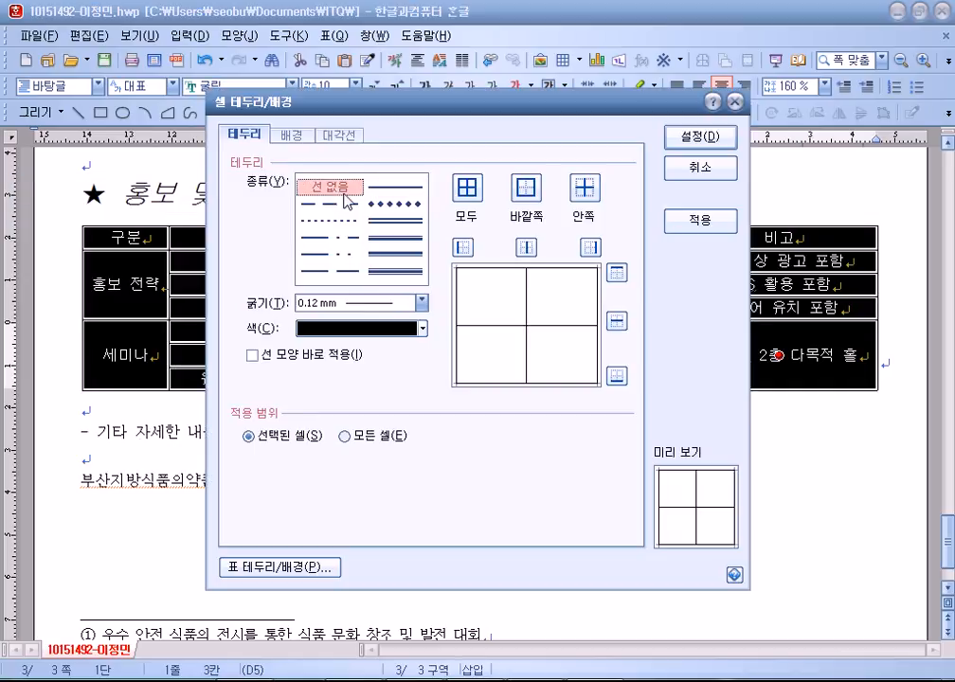
{"action": "left_click", "coordinate": [462, 247]}
{"action": "left_click", "coordinate": [588, 247]}
{"action": "left_click", "coordinate": [701, 153]}
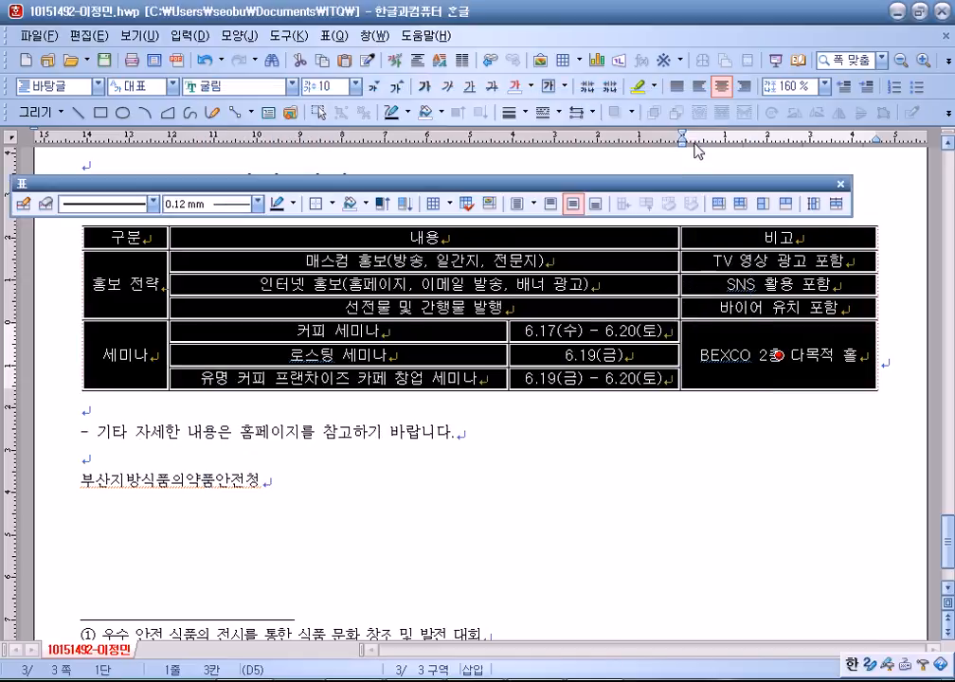
Give the table 0.5 mm double-line top and bottom borders.
{"action": "scroll", "coordinate": [502, 445], "scroll_direction": "up", "scroll_amount": 1}
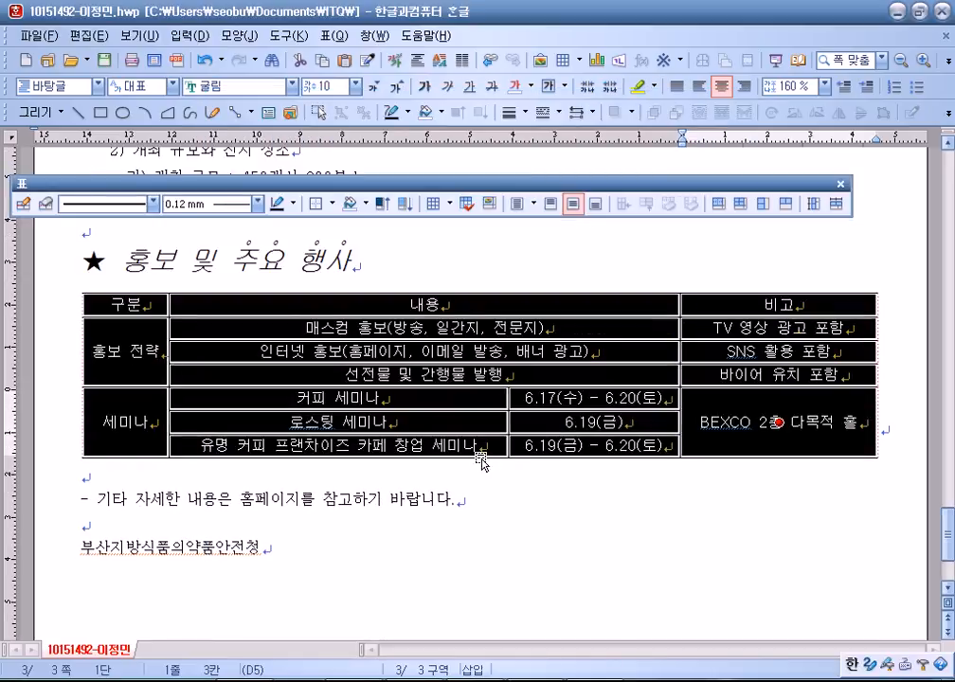
{"action": "key", "text": "l"}
{"action": "left_click", "coordinate": [394, 221]}
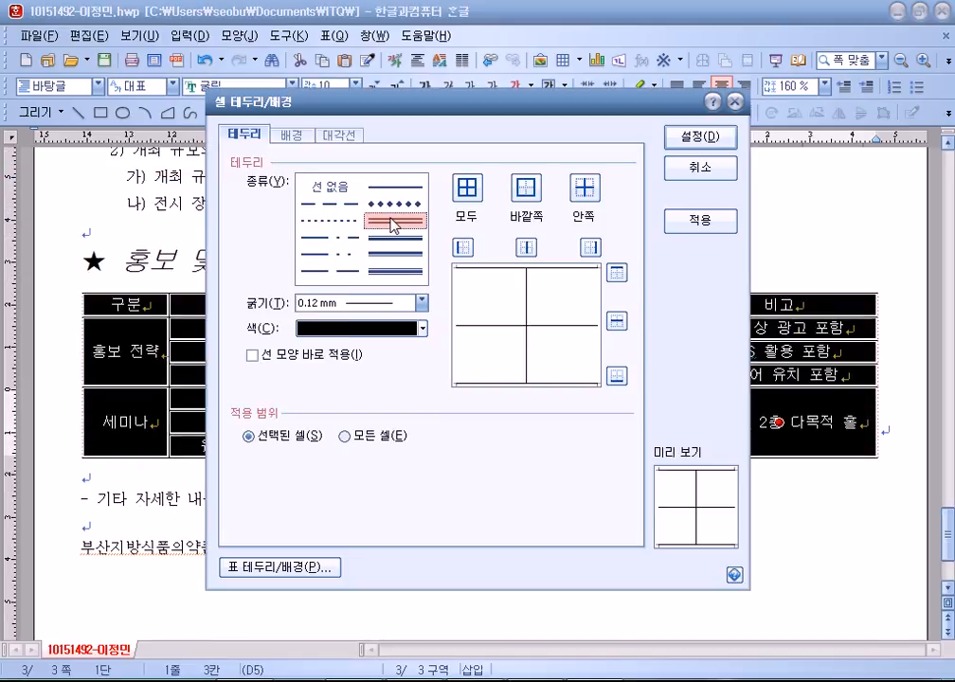
{"action": "left_click", "coordinate": [616, 273]}
{"action": "left_click", "coordinate": [617, 376]}
{"action": "left_click", "coordinate": [699, 151]}
Add a 0.5 mm double line under the header row.
{"action": "left_click_drag", "start_coordinate": [123, 304], "coordinate": [735, 309]}
{"action": "key", "text": "l"}
{"action": "left_click", "coordinate": [395, 235]}
{"action": "left_click", "coordinate": [616, 375]}
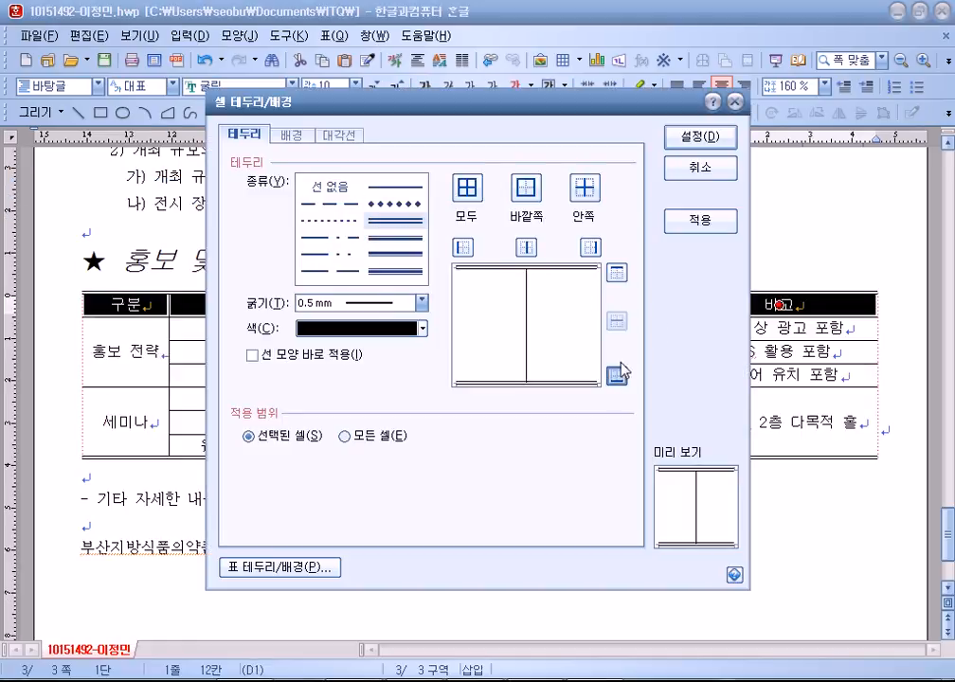
{"action": "left_click", "coordinate": [699, 136]}
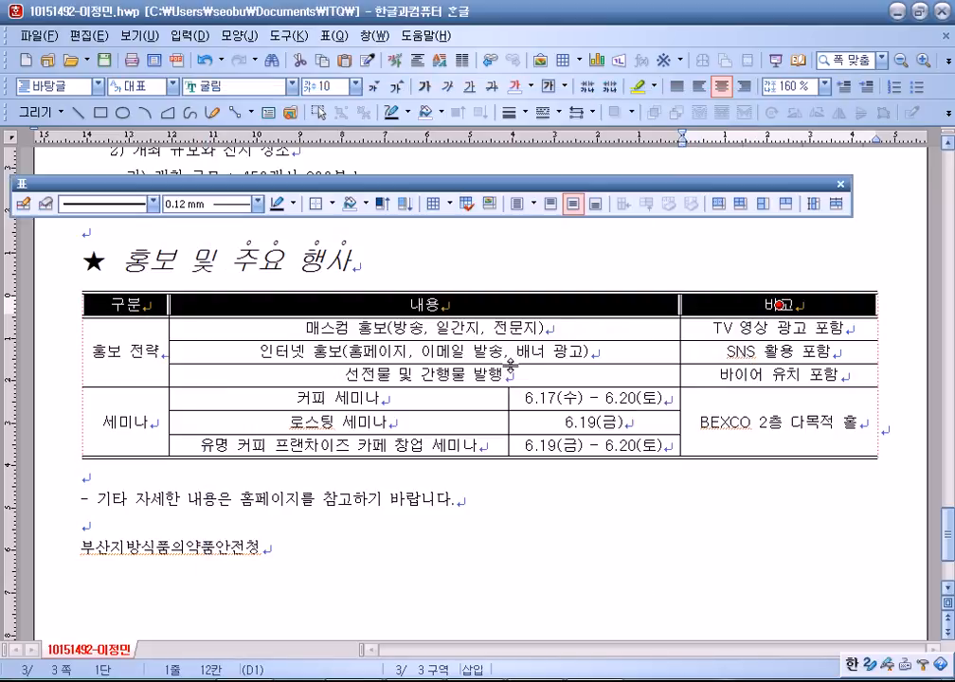
Fill the header row with a left-diagonal gradient ending in yellow.
{"action": "key", "text": "l"}
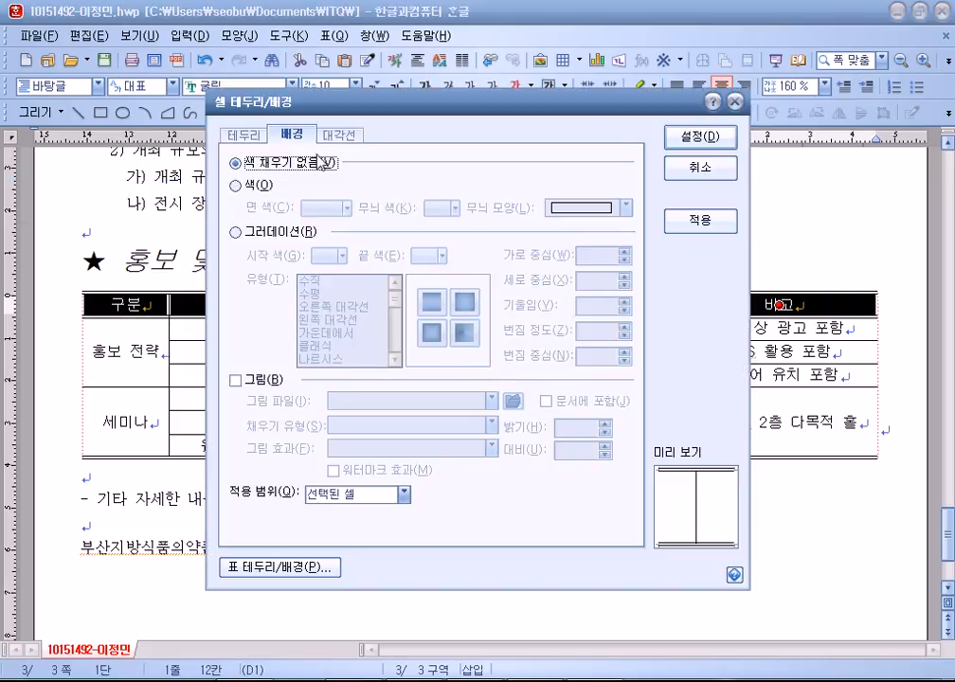
{"action": "left_click", "coordinate": [266, 231]}
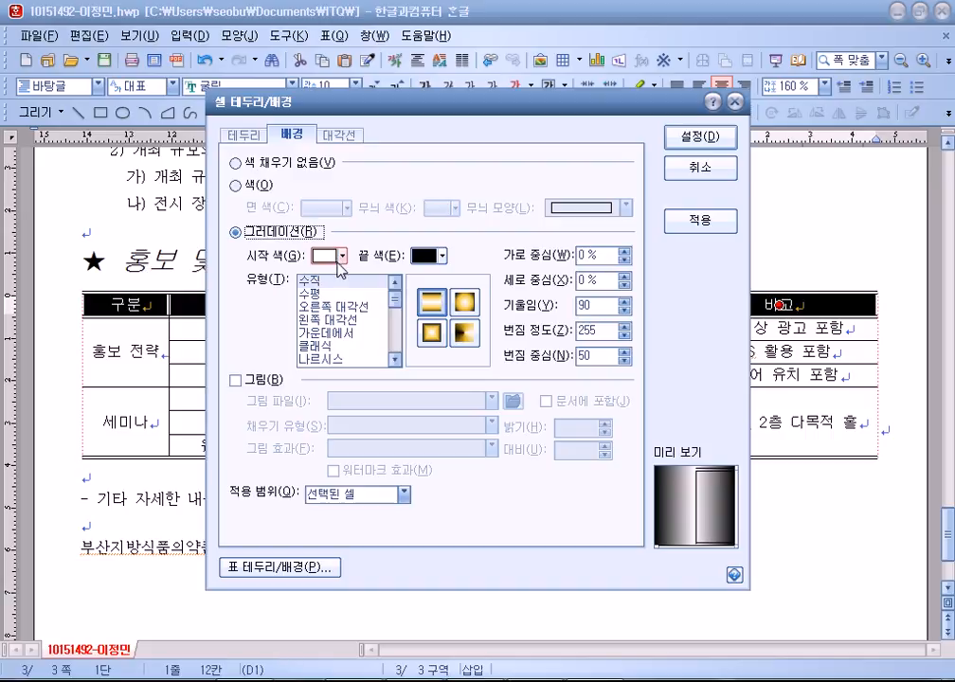
{"action": "left_click", "coordinate": [316, 320]}
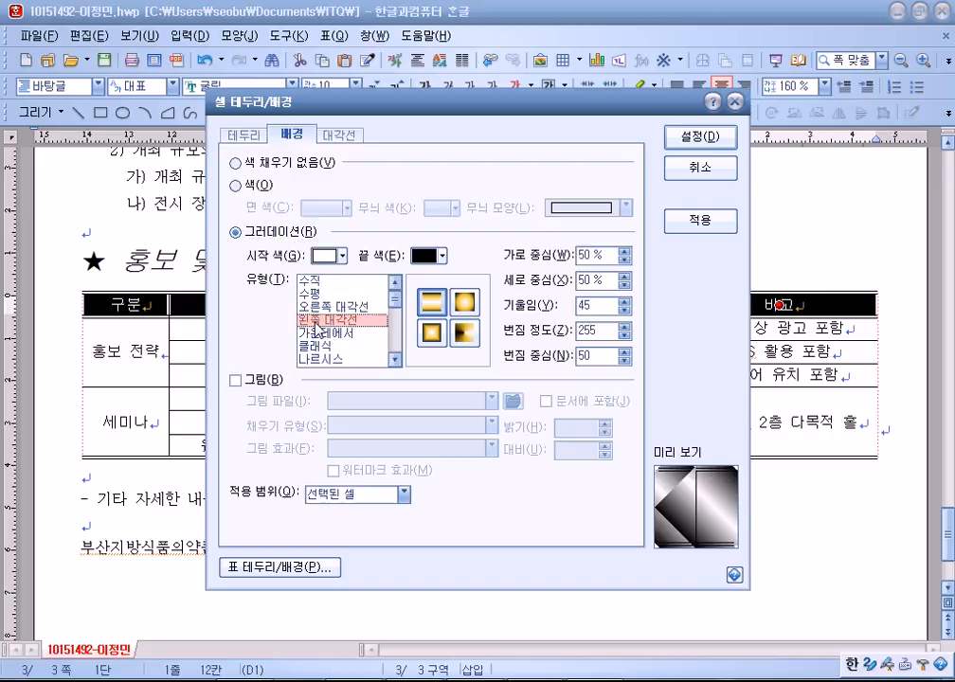
{"action": "left_click", "coordinate": [426, 256]}
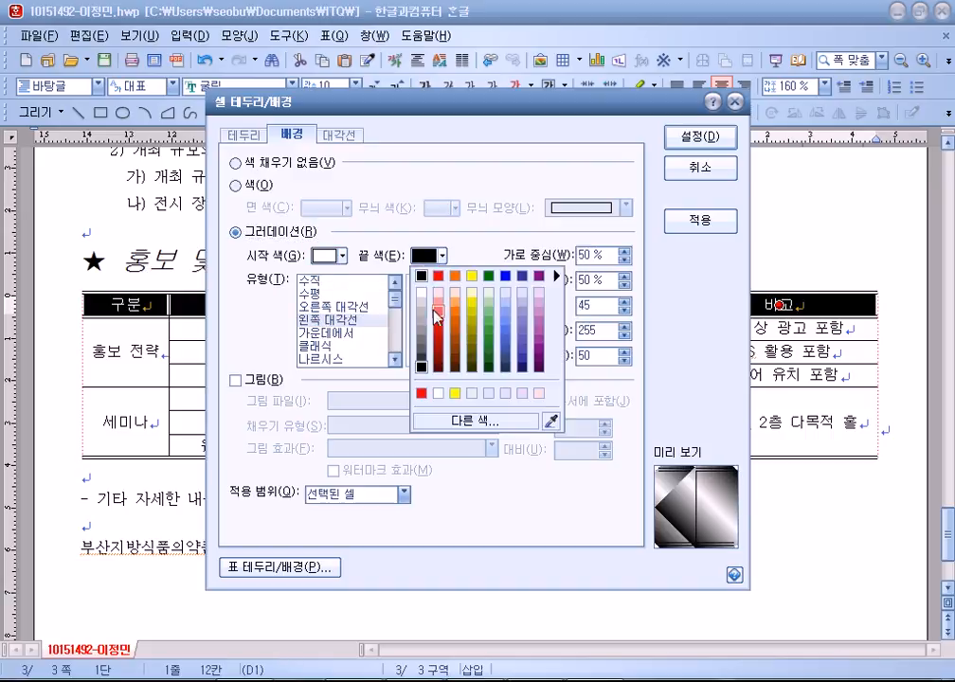
{"action": "left_click", "coordinate": [472, 275]}
{"action": "left_click", "coordinate": [701, 137]}
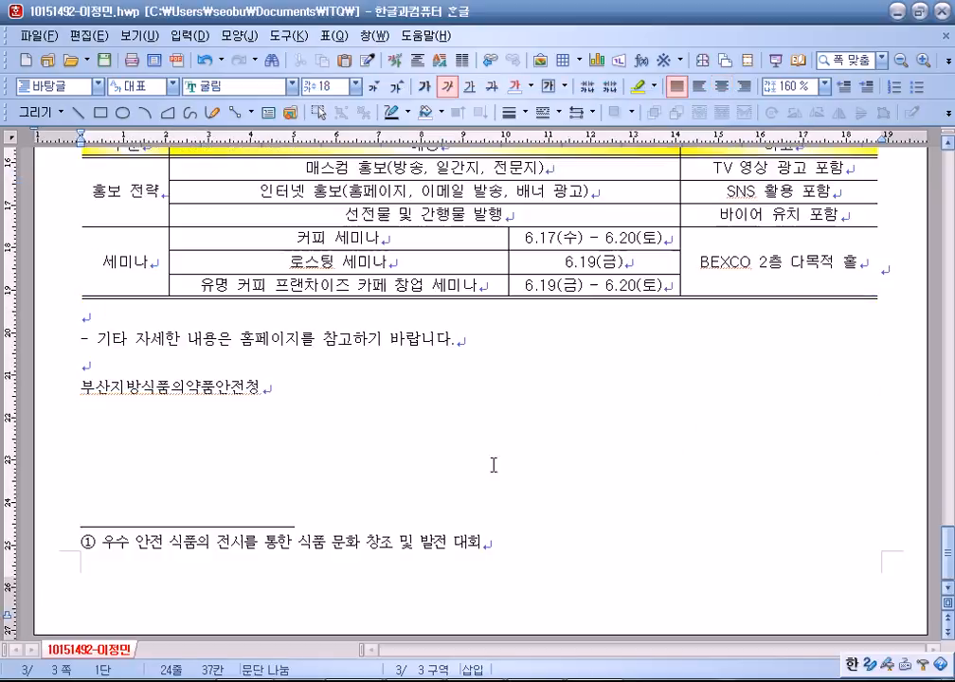
Delete the blank line below the table and set 부산지방식품의약품안전청 in 궁서.
{"action": "scroll", "coordinate": [478, 445], "scroll_direction": "down", "scroll_amount": 3}
{"action": "left_click", "coordinate": [88, 317]}
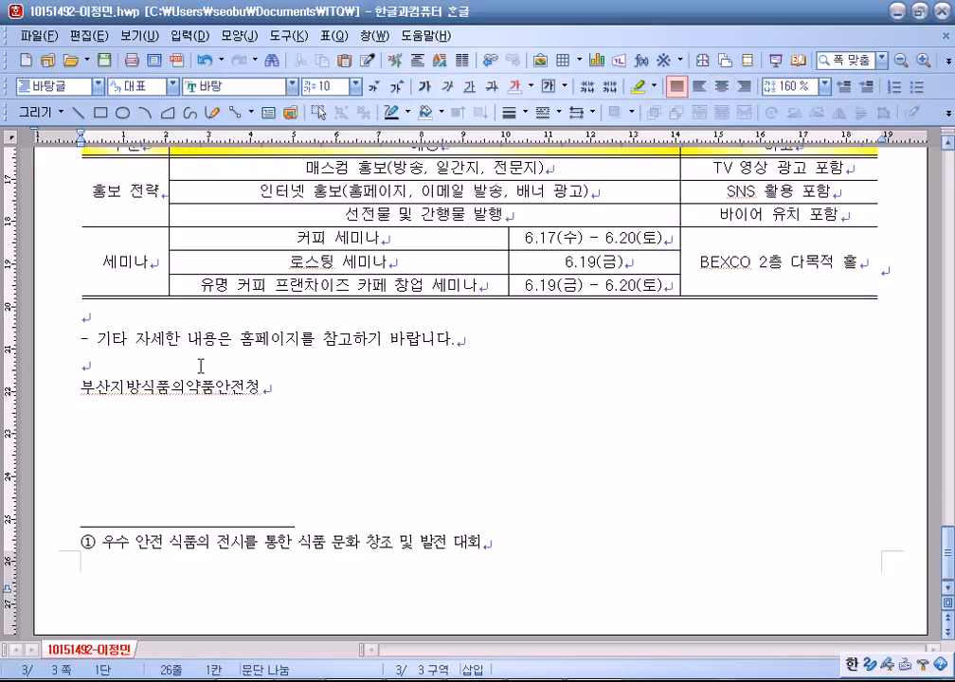
{"action": "key", "text": "Delete"}
{"action": "left_click_drag", "start_coordinate": [79, 362], "coordinate": [313, 365]}
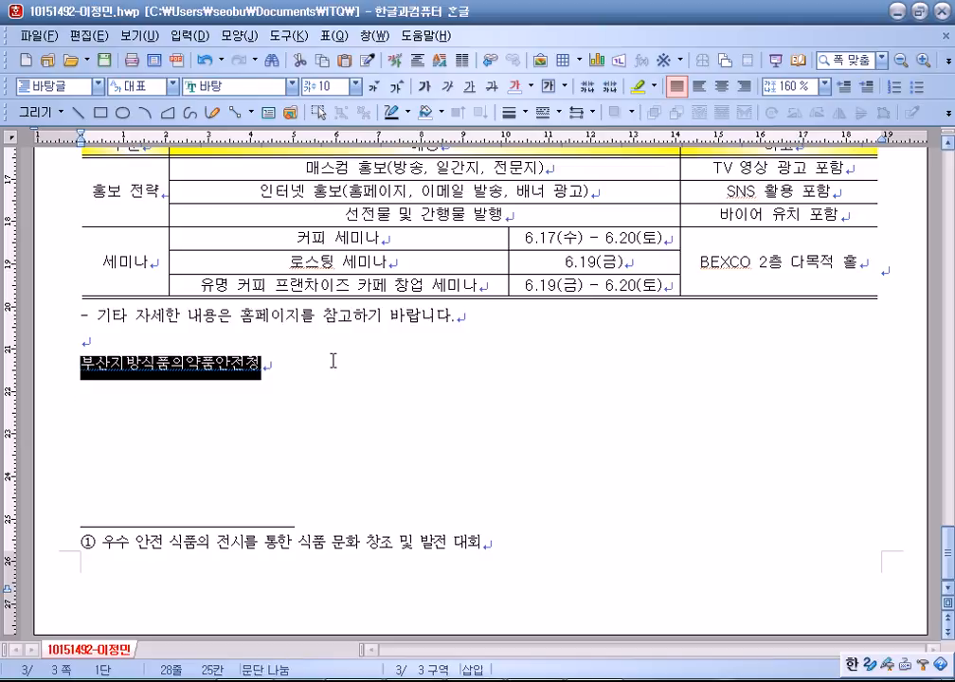
{"action": "left_click", "coordinate": [290, 89]}
{"action": "scroll", "coordinate": [246, 240], "scroll_direction": "up", "scroll_amount": 6}
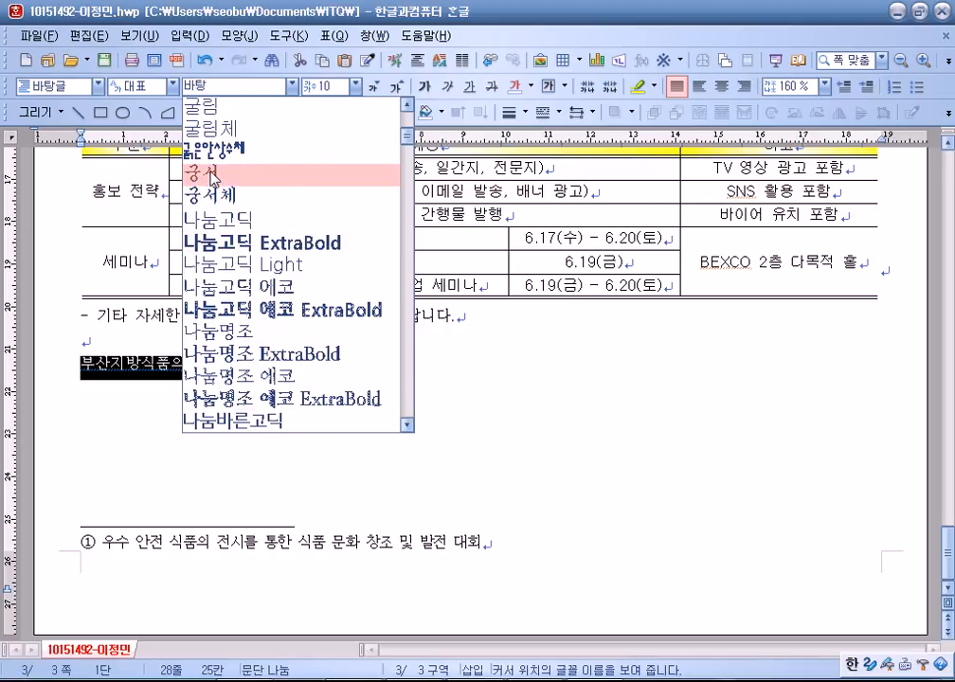
{"action": "left_click", "coordinate": [218, 174]}
Enlarge the organisation name to 24 pt and right-align it.
{"action": "left_click", "coordinate": [397, 87]}
{"action": "left_click", "coordinate": [397, 88]}
{"action": "left_click", "coordinate": [398, 87]}
{"action": "left_click", "coordinate": [398, 87]}
{"action": "left_click", "coordinate": [397, 87]}
{"action": "left_click", "coordinate": [398, 87]}
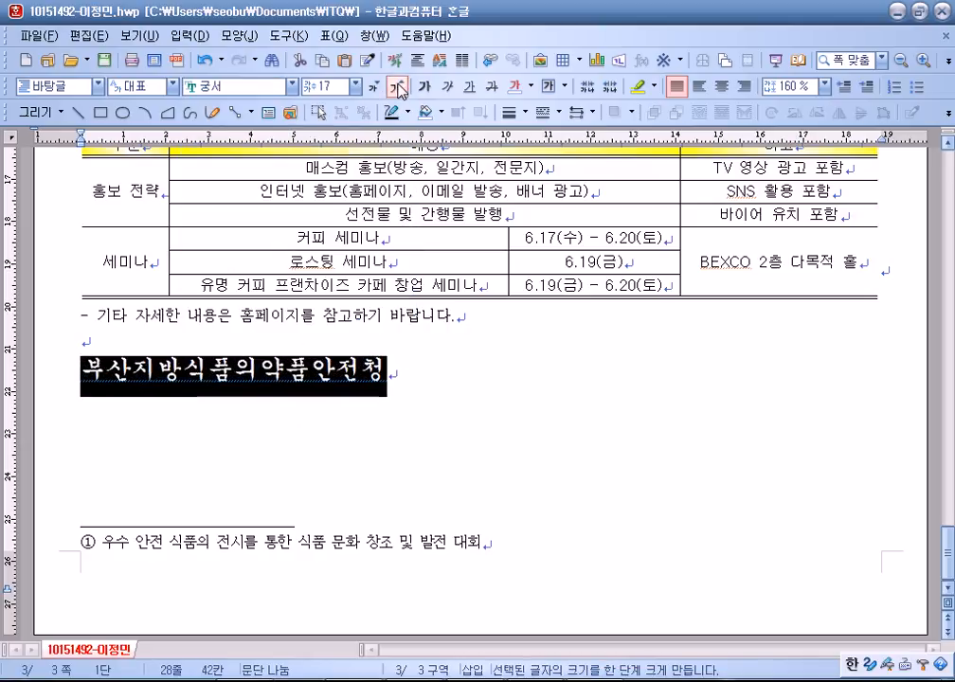
{"action": "left_click", "coordinate": [398, 88]}
{"action": "left_click", "coordinate": [398, 87]}
{"action": "left_click", "coordinate": [398, 87]}
{"action": "left_click", "coordinate": [397, 87]}
{"action": "left_click", "coordinate": [398, 87]}
{"action": "left_click", "coordinate": [398, 87]}
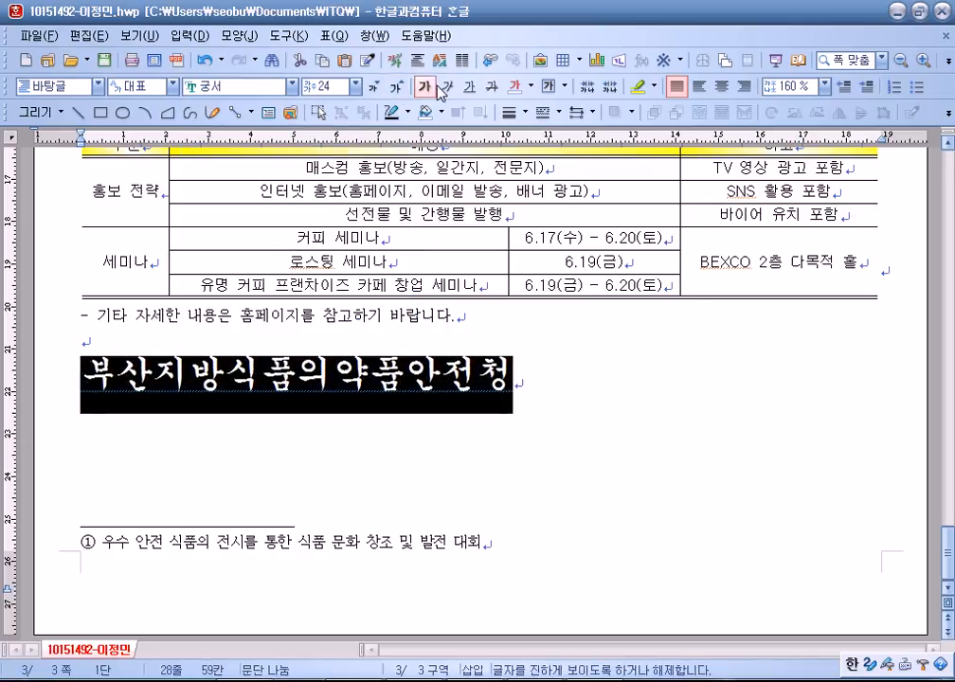
{"action": "left_click", "coordinate": [744, 87]}
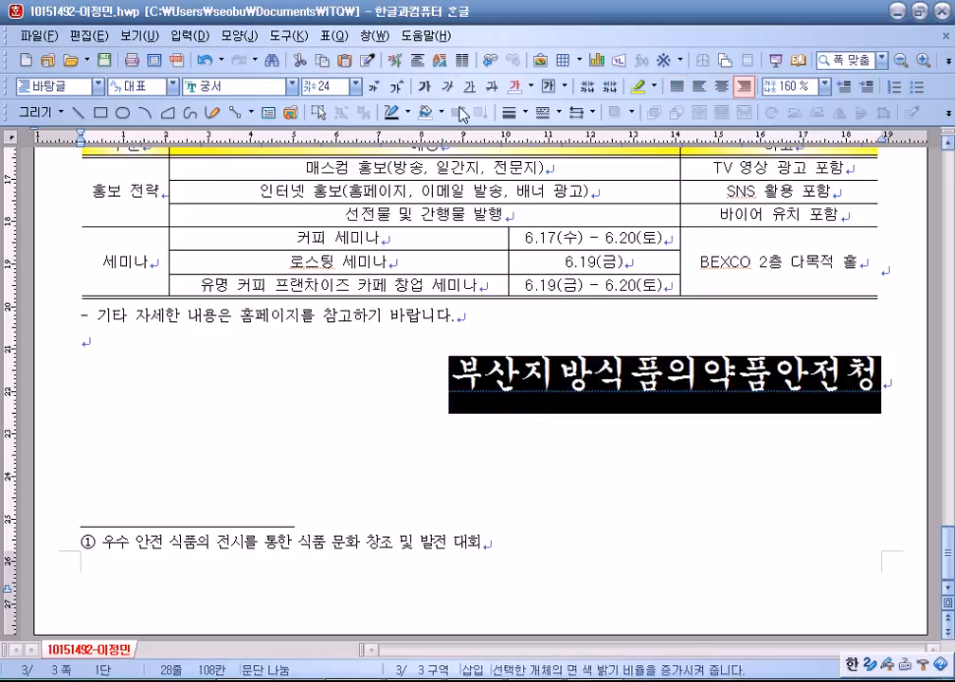
Set the organisation name's character width (장평) to 110%.
{"action": "left_click", "coordinate": [397, 63]}
{"action": "left_click", "coordinate": [263, 183]}
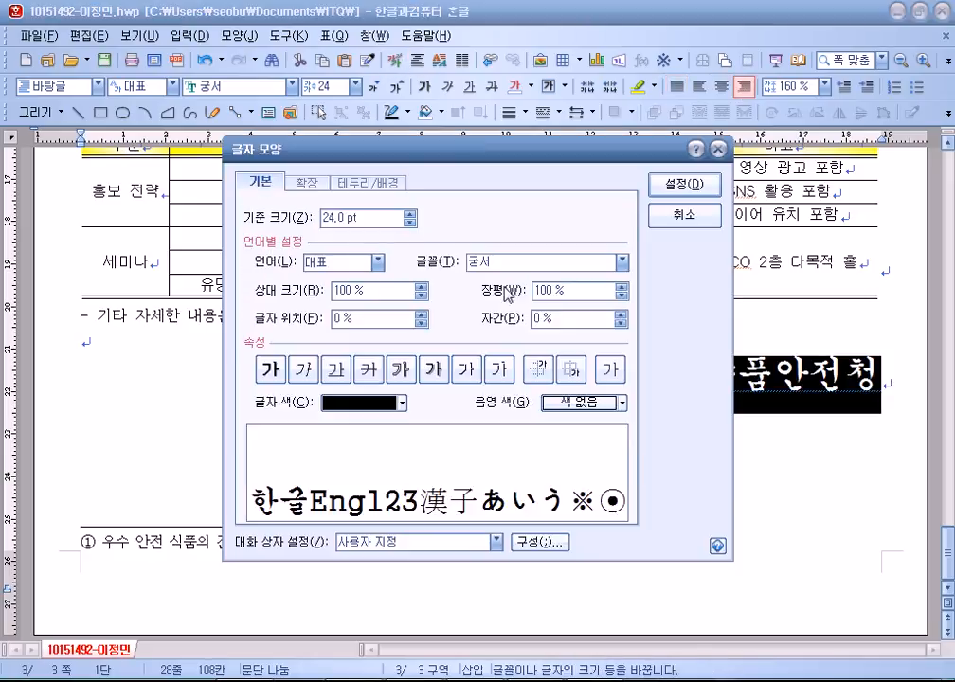
{"action": "left_click", "coordinate": [622, 286]}
{"action": "left_click", "coordinate": [622, 286]}
{"action": "left_click", "coordinate": [622, 286]}
{"action": "left_click", "coordinate": [622, 286]}
{"action": "left_click", "coordinate": [623, 286]}
{"action": "left_click", "coordinate": [622, 286]}
{"action": "left_click", "coordinate": [622, 286]}
{"action": "left_click", "coordinate": [623, 286]}
{"action": "left_click", "coordinate": [622, 286]}
{"action": "left_click", "coordinate": [623, 286]}
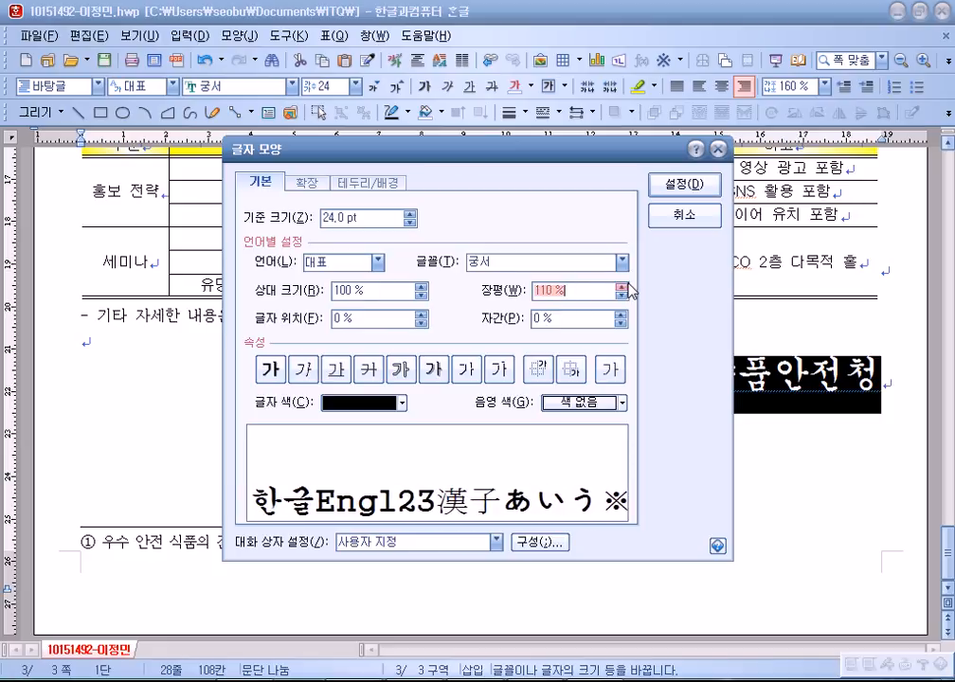
{"action": "left_click", "coordinate": [668, 189]}
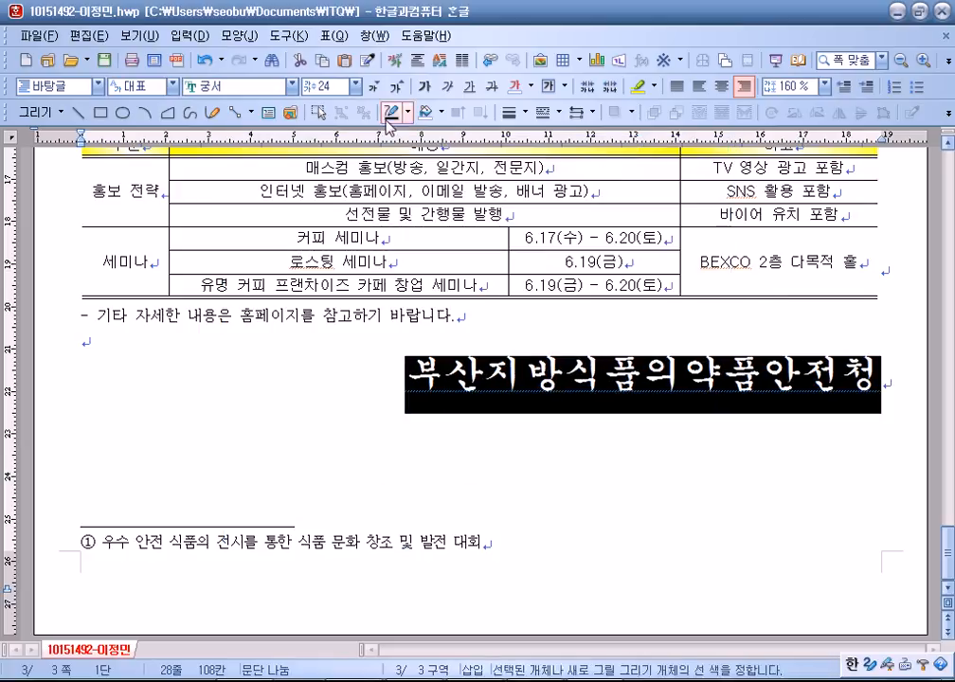
Add bottom-right page numbers in ①,②,③ style without dashes.
{"action": "left_click", "coordinate": [420, 316]}
{"action": "key", "text": "Down"}
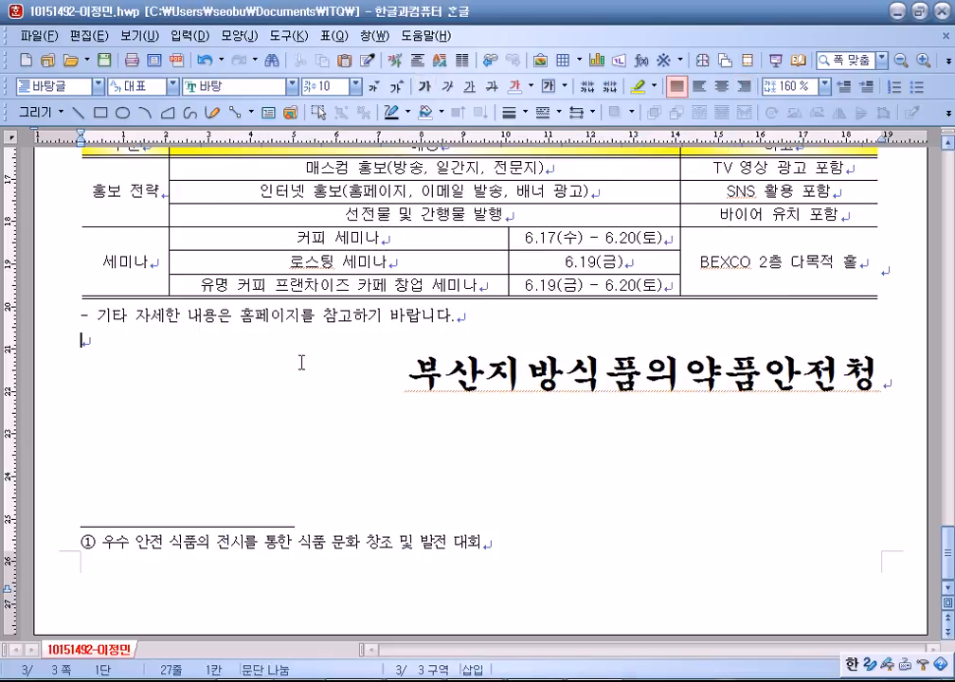
{"action": "left_click", "coordinate": [239, 35]}
{"action": "mouse_move", "coordinate": [289, 35]}
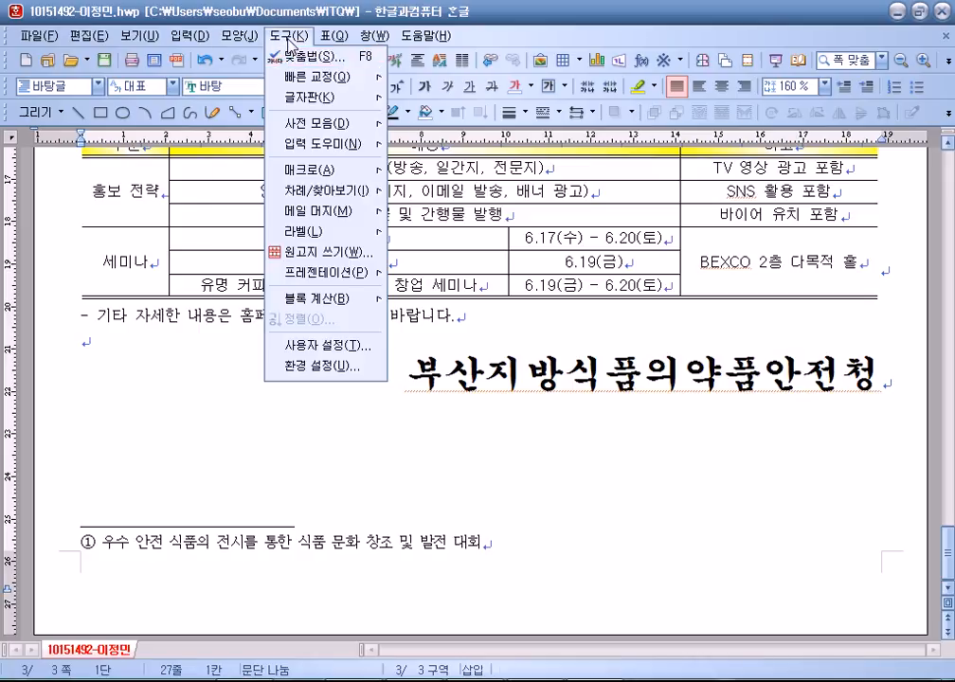
{"action": "mouse_move", "coordinate": [239, 35]}
{"action": "left_click", "coordinate": [284, 355]}
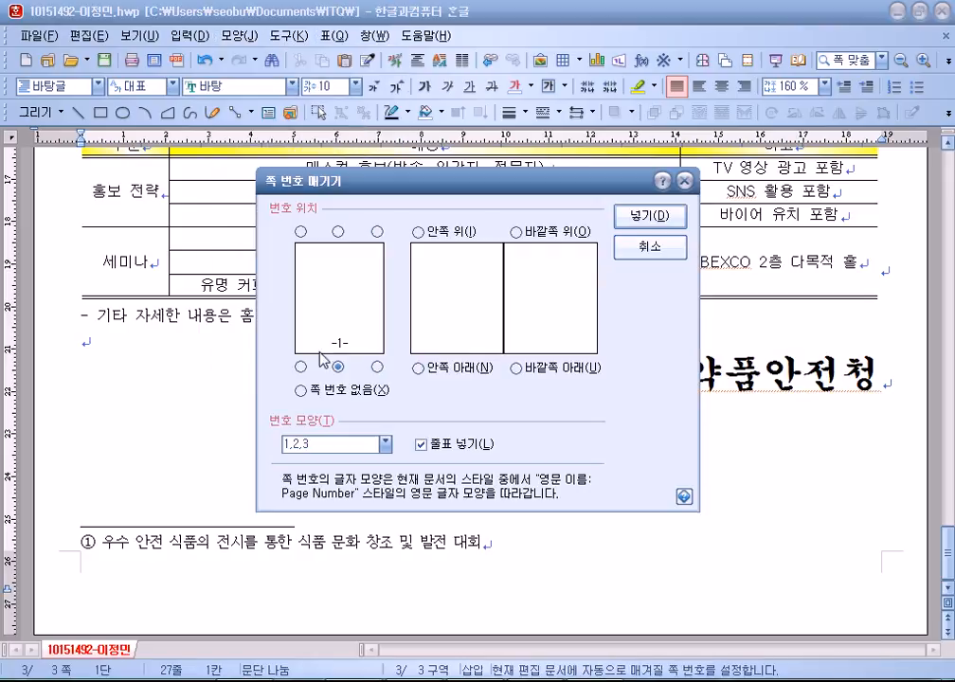
{"action": "left_click", "coordinate": [377, 366]}
{"action": "left_click", "coordinate": [384, 443]}
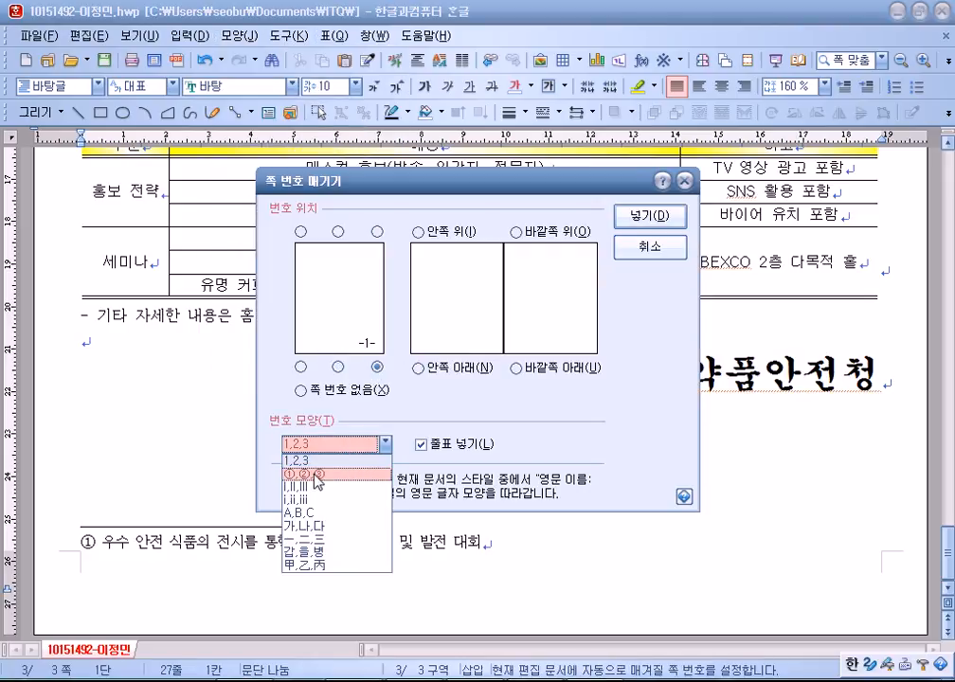
{"action": "left_click", "coordinate": [317, 459]}
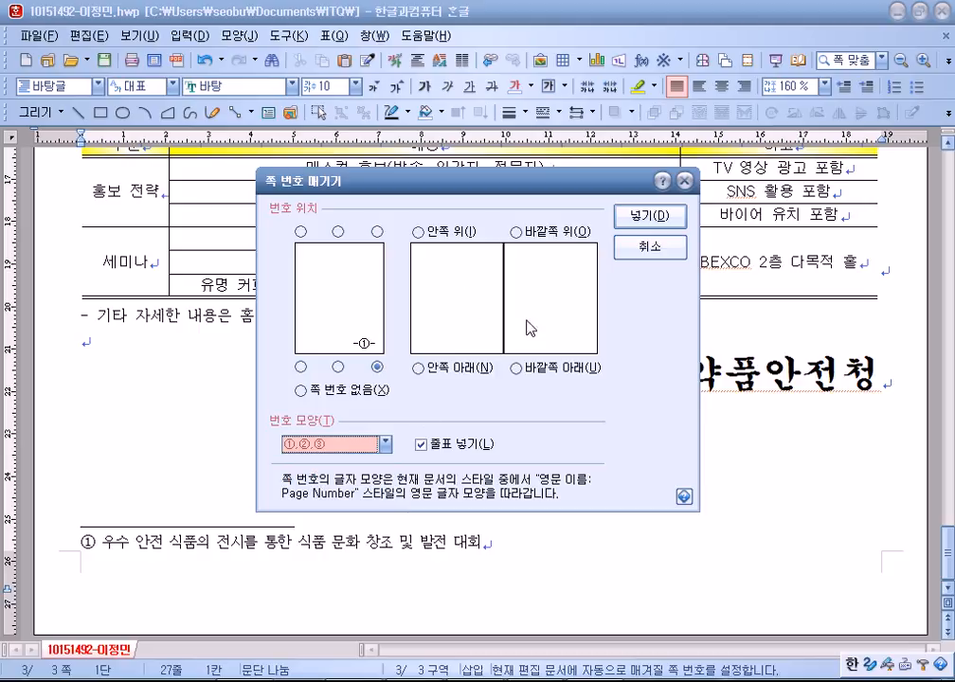
{"action": "left_click", "coordinate": [441, 451]}
{"action": "left_click", "coordinate": [653, 215]}
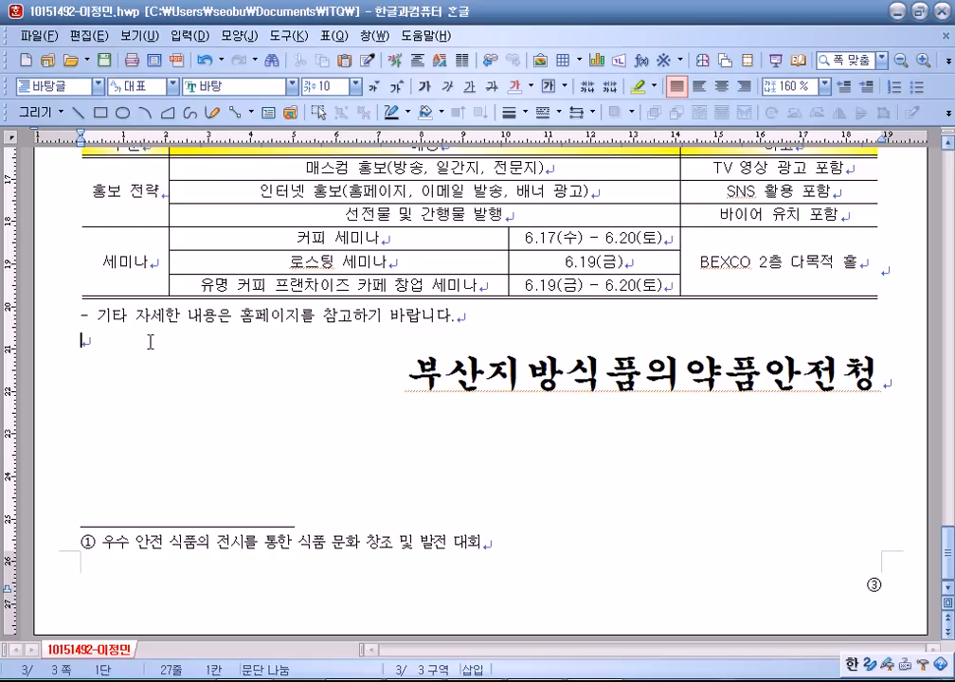
Select the footnote text, then return to the document body.
{"action": "left_click", "coordinate": [870, 590]}
{"action": "triple_click", "coordinate": [869, 589]}
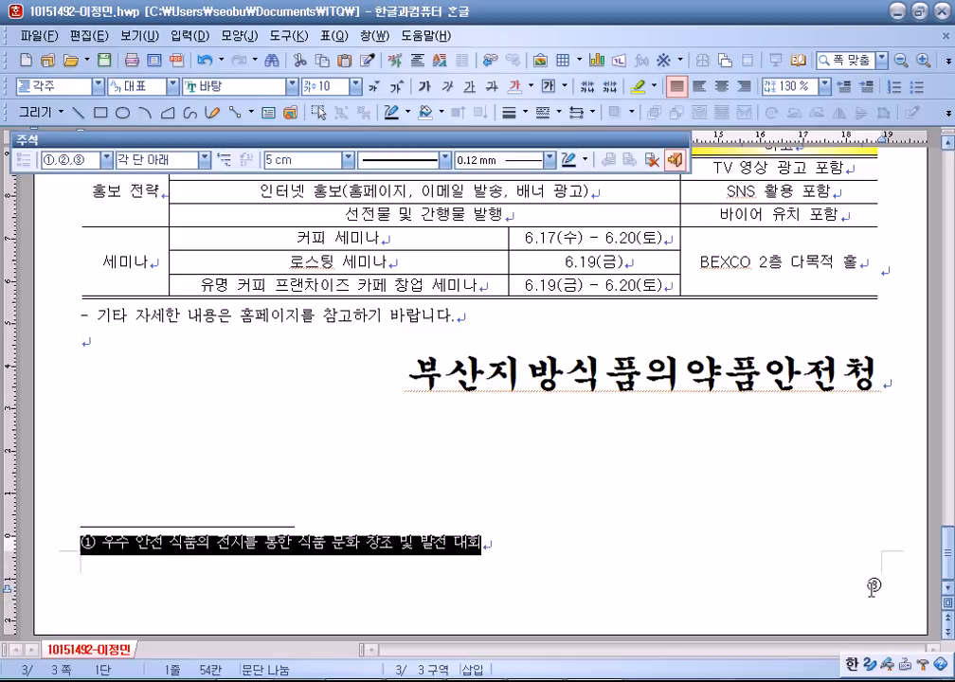
{"action": "left_click", "coordinate": [720, 408]}
{"action": "triple_click", "coordinate": [865, 587]}
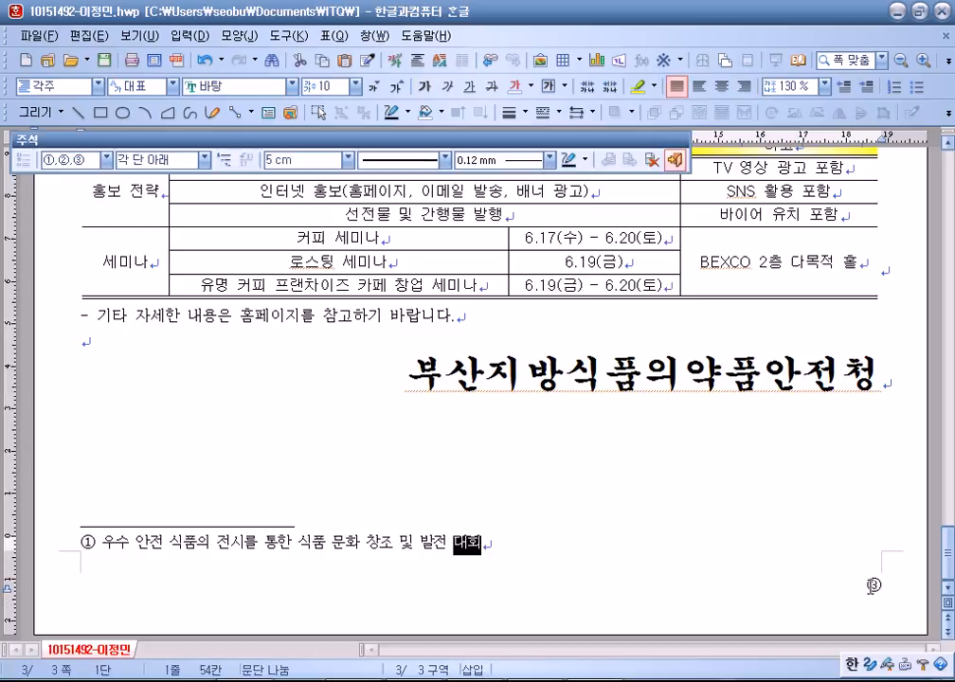
{"action": "left_click", "coordinate": [584, 398]}
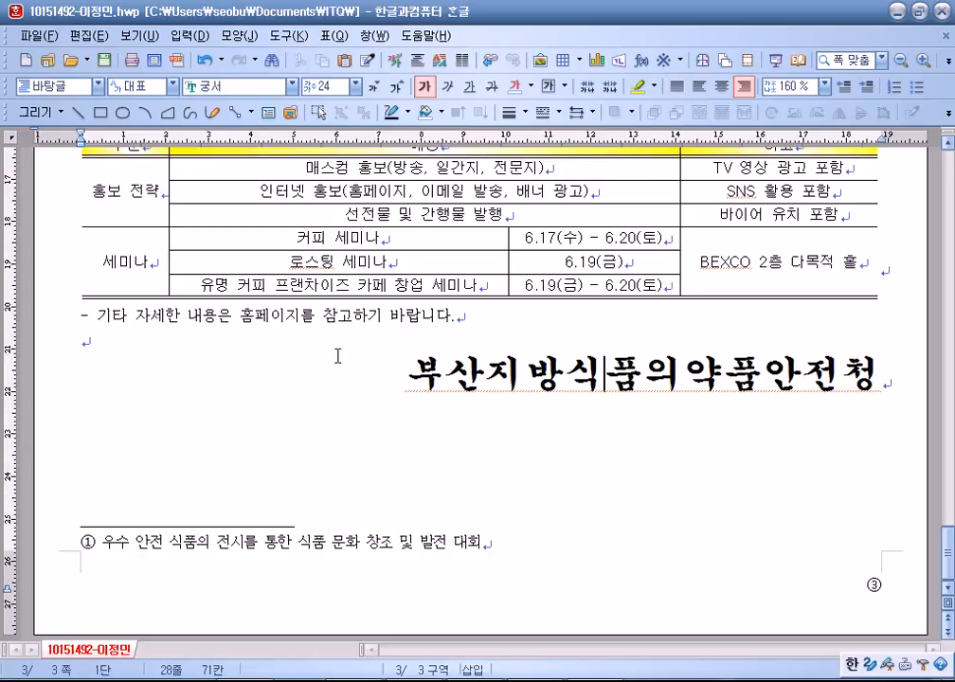
Undo and redo the last edit, then move to the empty line below the note.
{"action": "left_click", "coordinate": [202, 63]}
{"action": "scroll", "coordinate": [336, 426], "scroll_direction": "down", "scroll_amount": 15}
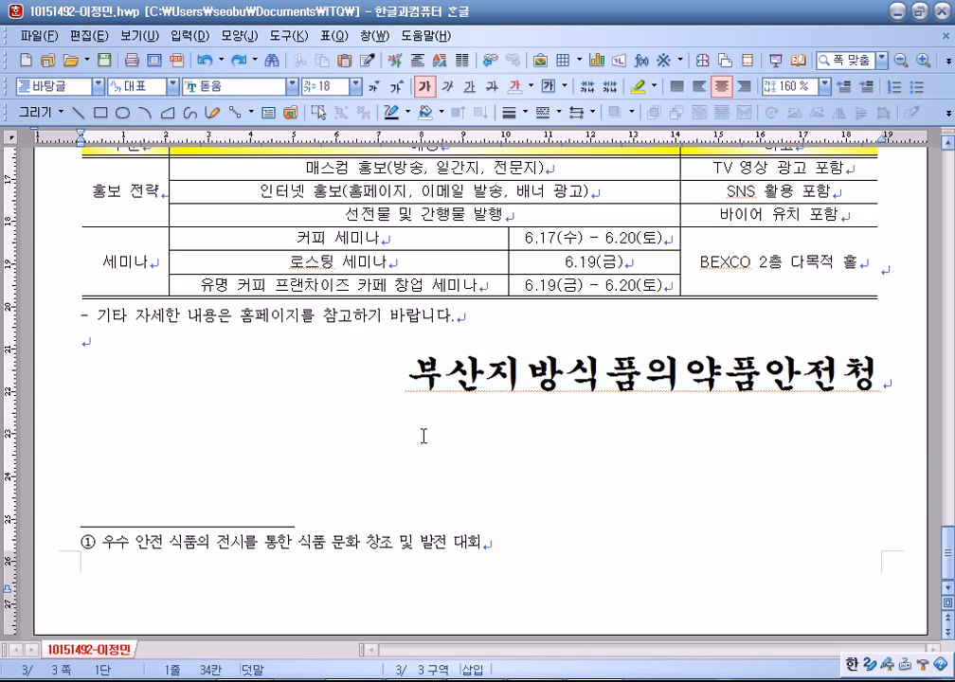
{"action": "left_click", "coordinate": [240, 60]}
{"action": "scroll", "coordinate": [175, 345], "scroll_direction": "down", "scroll_amount": 15}
{"action": "left_click", "coordinate": [157, 346]}
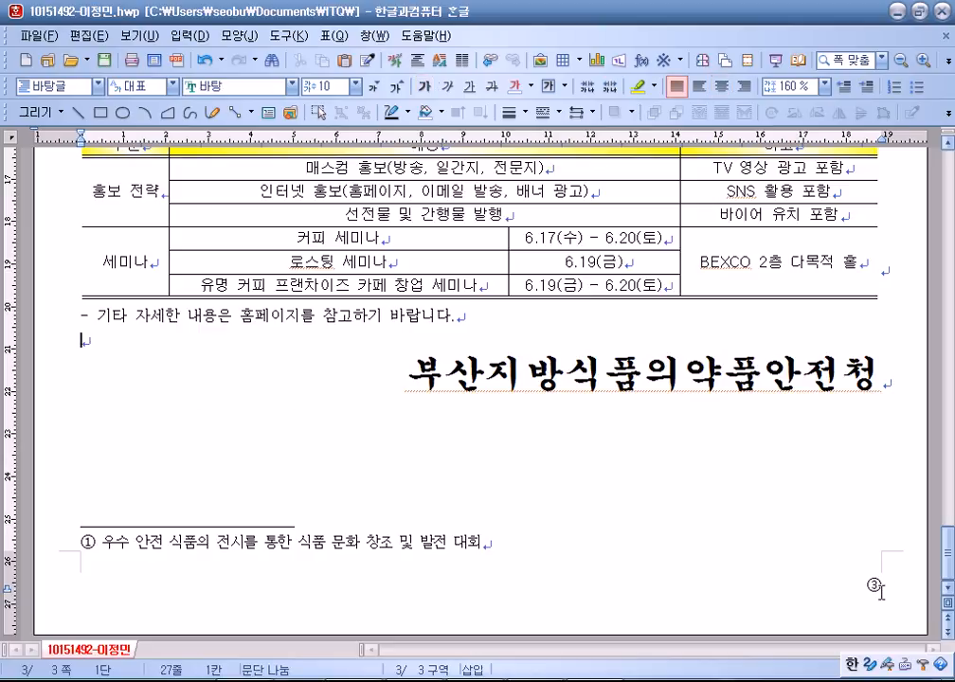
{"action": "left_click", "coordinate": [147, 37]}
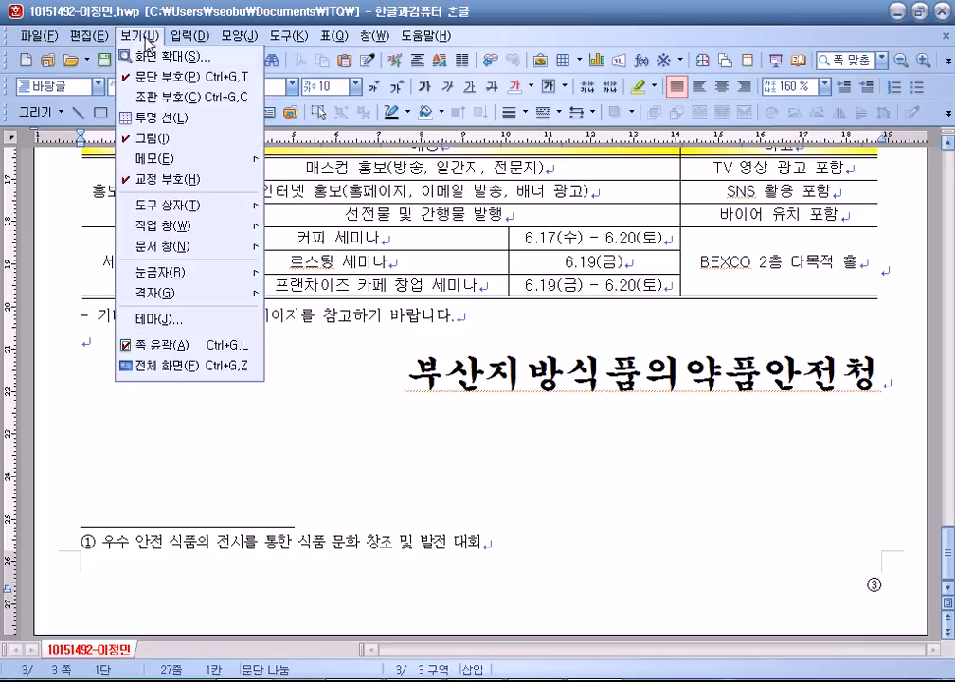
Show 조판 부호 and locate the [쪽 번호 위치] code in the title line.
{"action": "left_click", "coordinate": [159, 97]}
{"action": "scroll", "coordinate": [589, 478], "scroll_direction": "up", "scroll_amount": 3}
{"action": "scroll", "coordinate": [589, 479], "scroll_direction": "up", "scroll_amount": 10}
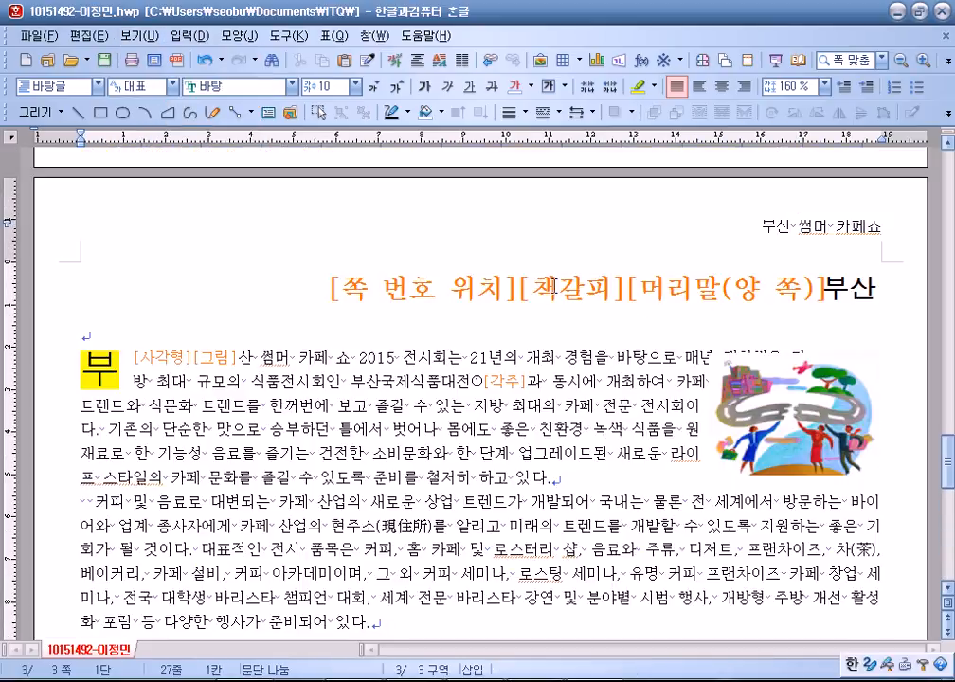
{"action": "left_click", "coordinate": [379, 287]}
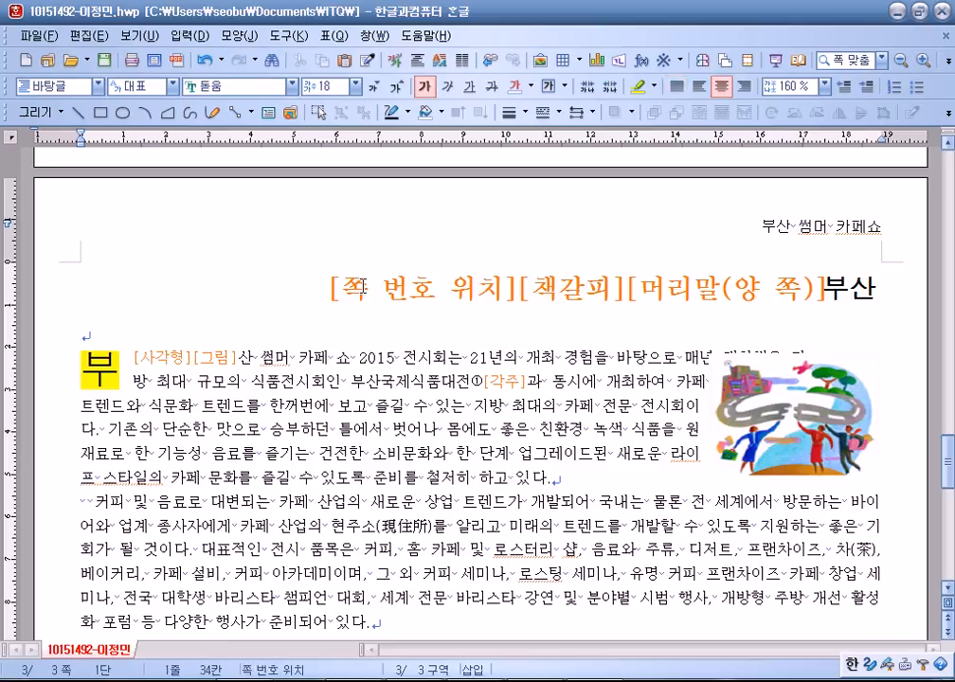
{"action": "scroll", "coordinate": [365, 296], "scroll_direction": "down", "scroll_amount": 10}
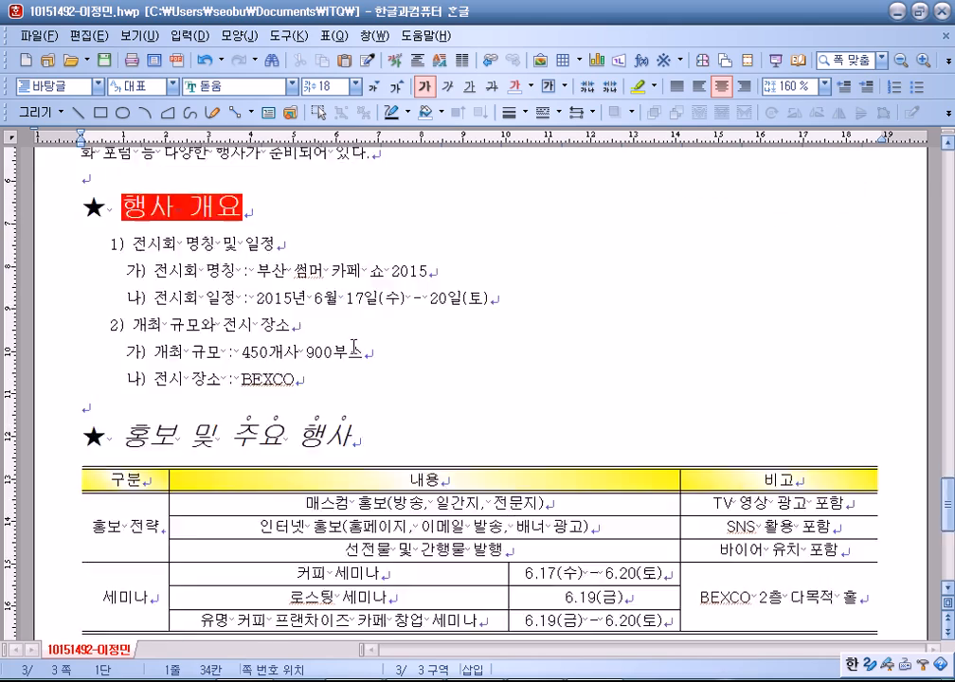
{"action": "left_click", "coordinate": [87, 343]}
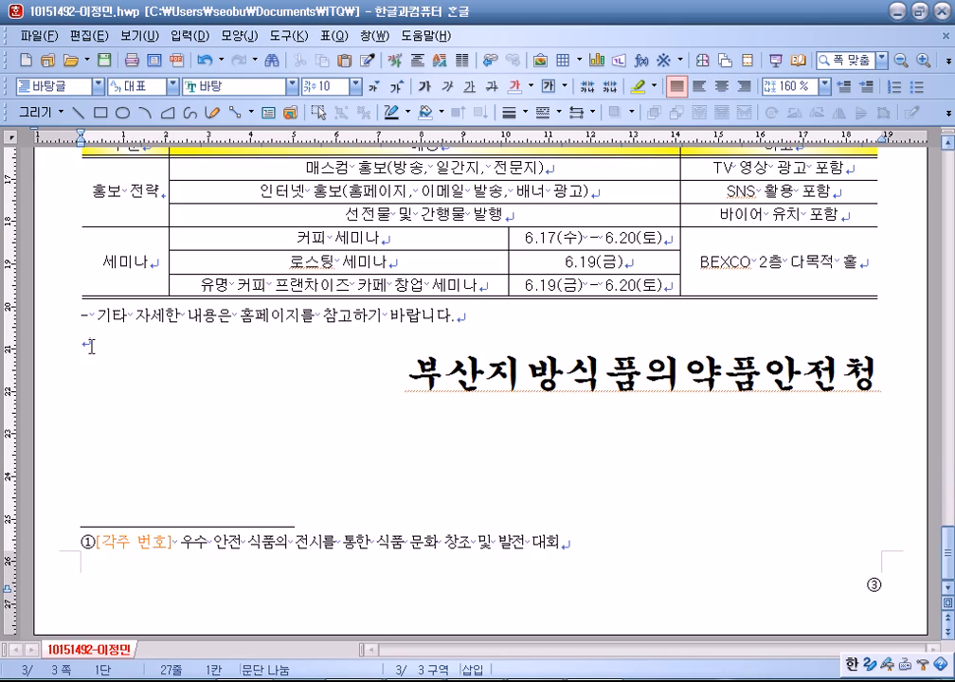
{"action": "scroll", "coordinate": [347, 343], "scroll_direction": "up", "scroll_amount": 3}
{"action": "scroll", "coordinate": [347, 343], "scroll_direction": "up", "scroll_amount": 11}
{"action": "left_click", "coordinate": [364, 417]}
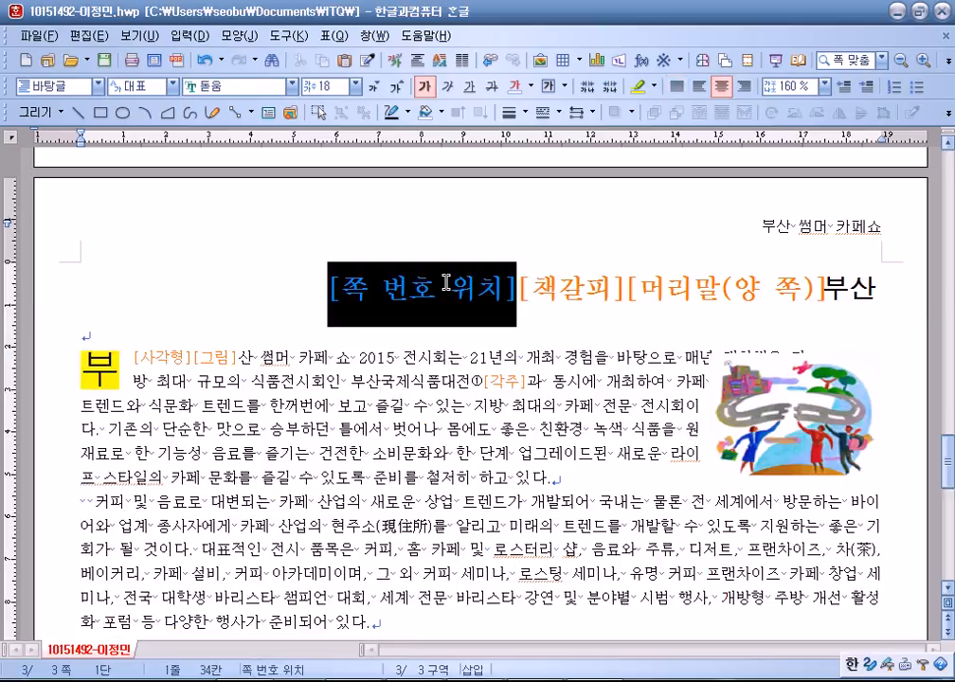
{"action": "double_click", "coordinate": [343, 284]}
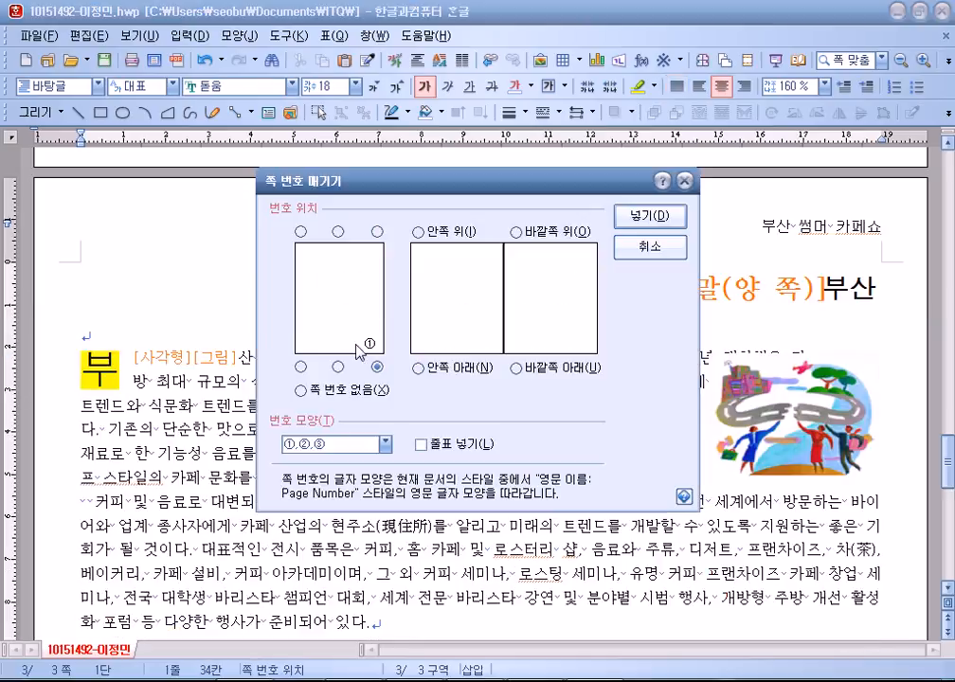
{"action": "left_click", "coordinate": [654, 248]}
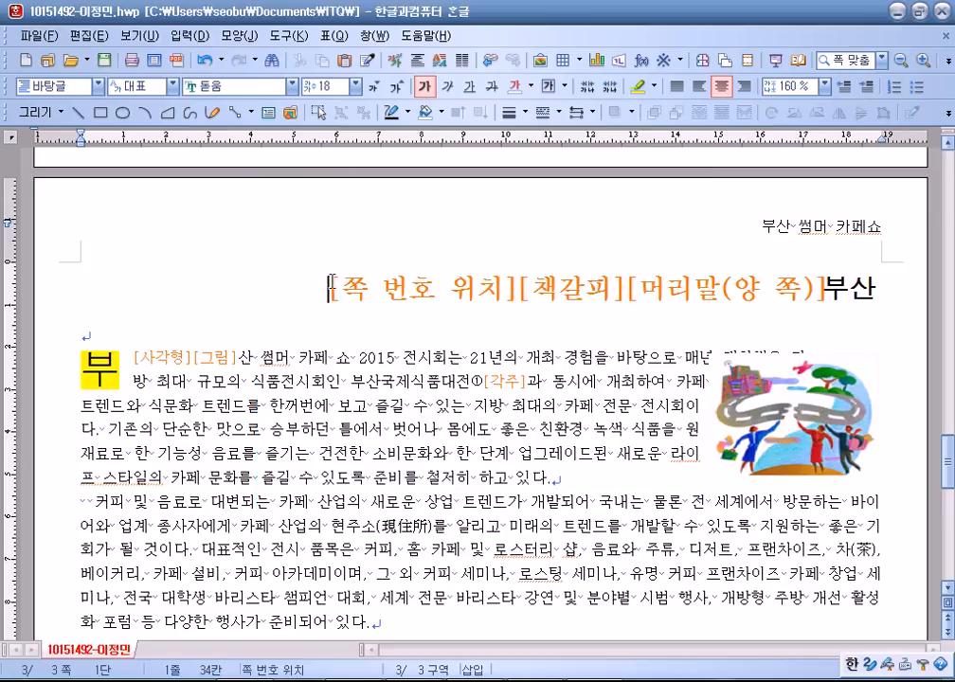
{"action": "left_click", "coordinate": [138, 36]}
{"action": "left_click", "coordinate": [147, 98]}
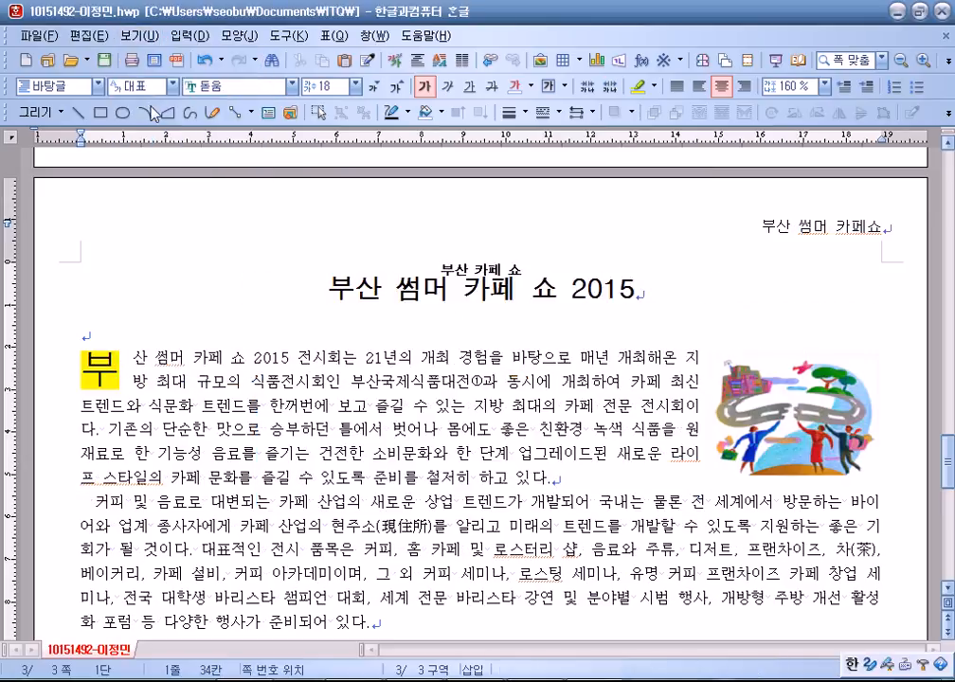
{"action": "triple_click", "coordinate": [317, 296]}
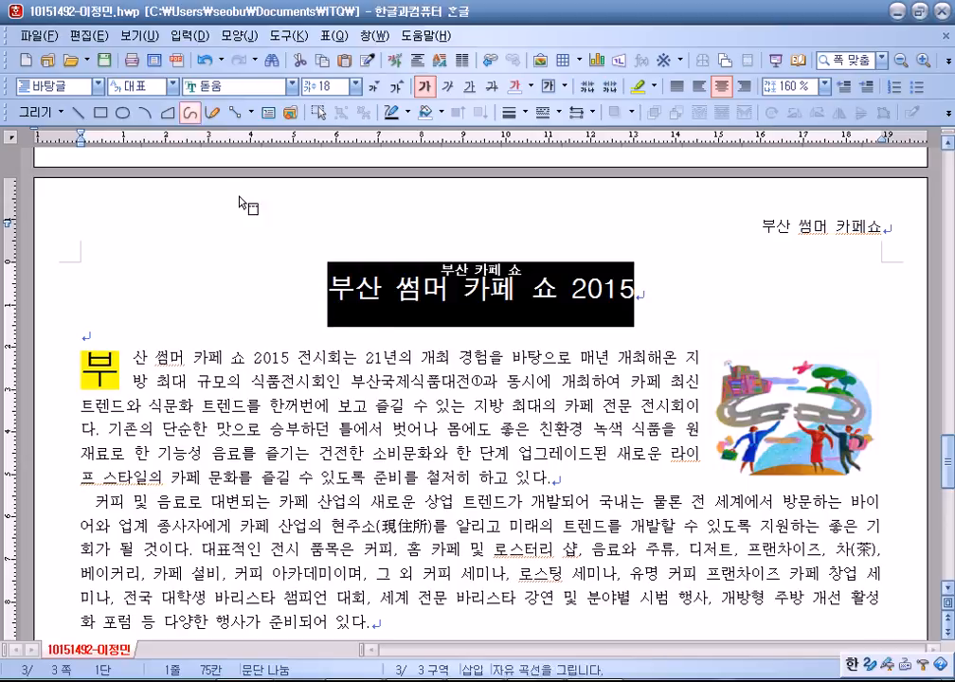
{"action": "left_click", "coordinate": [251, 213]}
{"action": "left_click", "coordinate": [137, 36]}
{"action": "left_click", "coordinate": [150, 98]}
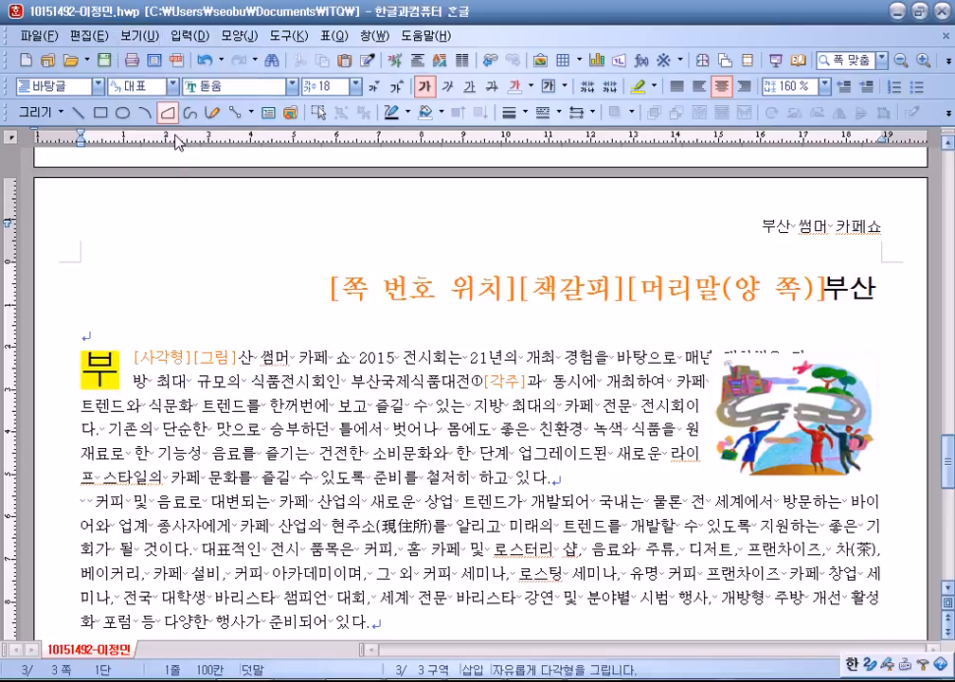
{"action": "double_click", "coordinate": [364, 280]}
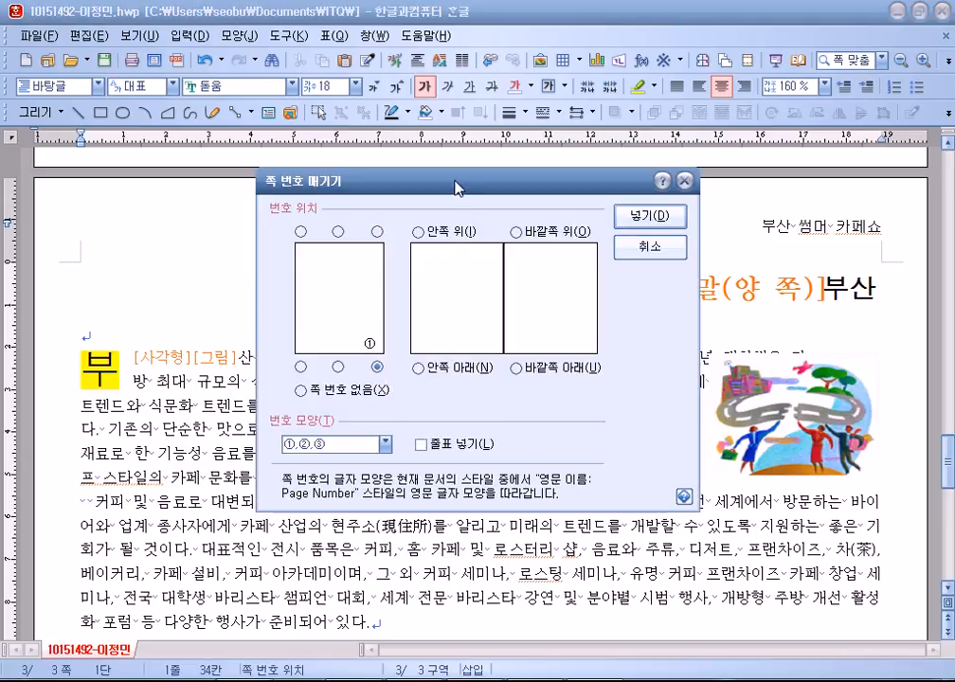
{"action": "left_click_drag", "start_coordinate": [324, 179], "coordinate": [438, 47]}
{"action": "left_click", "coordinate": [536, 310]}
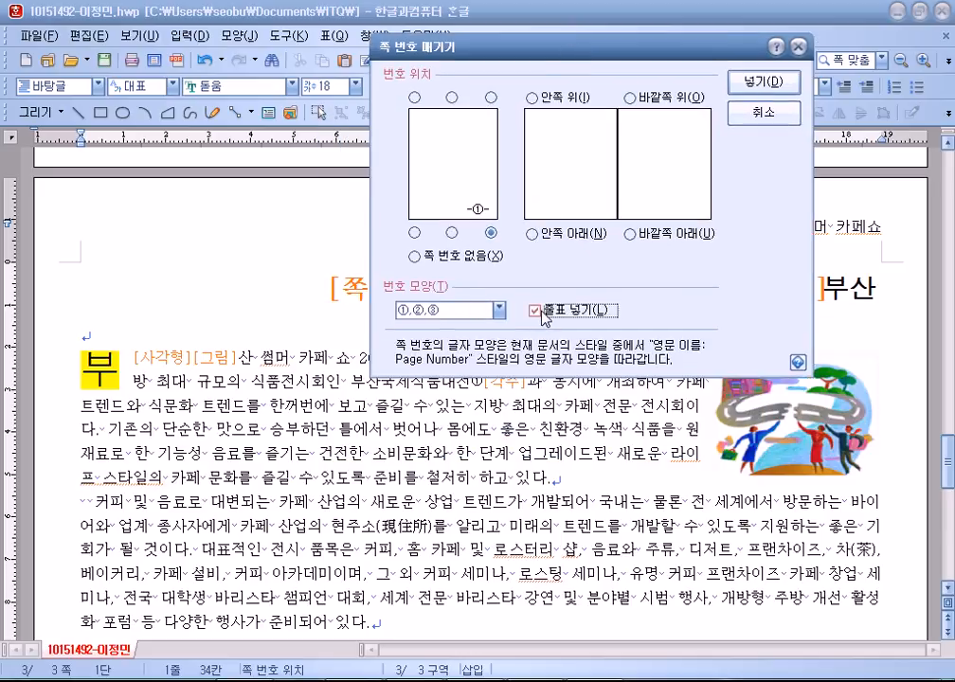
{"action": "left_click", "coordinate": [772, 118]}
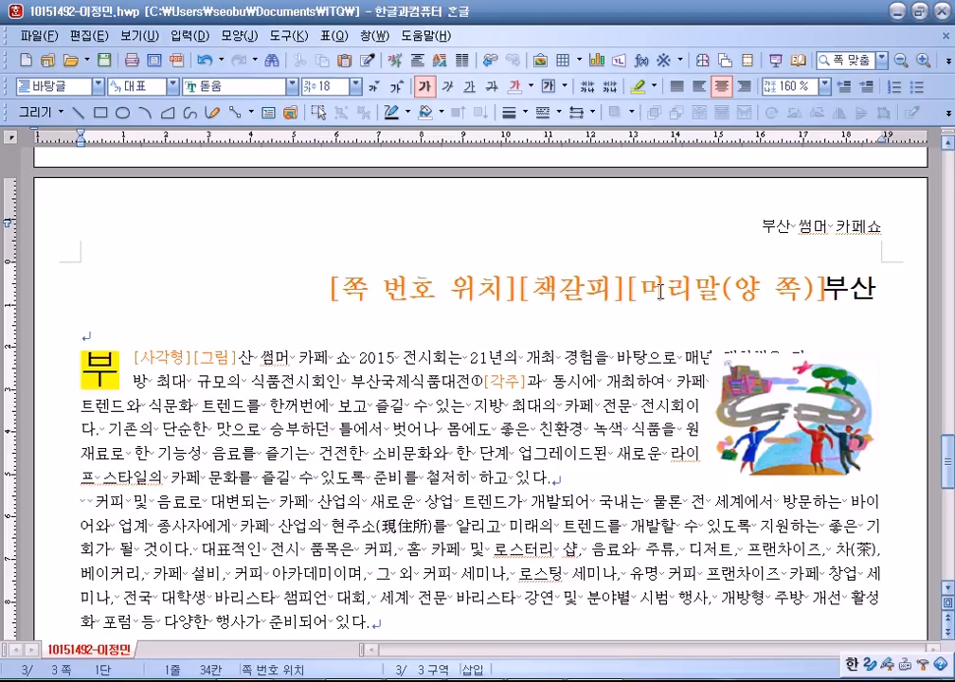
Check the 부산 썸머 카페쇼 header and the footnote, then return to the title line.
{"action": "double_click", "coordinate": [755, 230]}
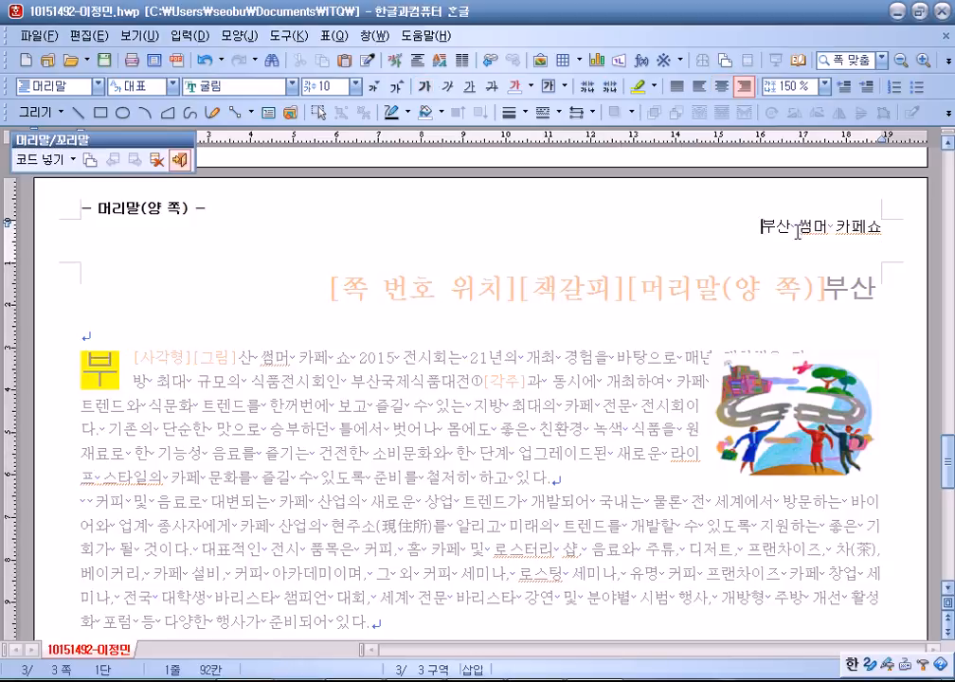
{"action": "left_click_drag", "start_coordinate": [755, 230], "coordinate": [882, 230]}
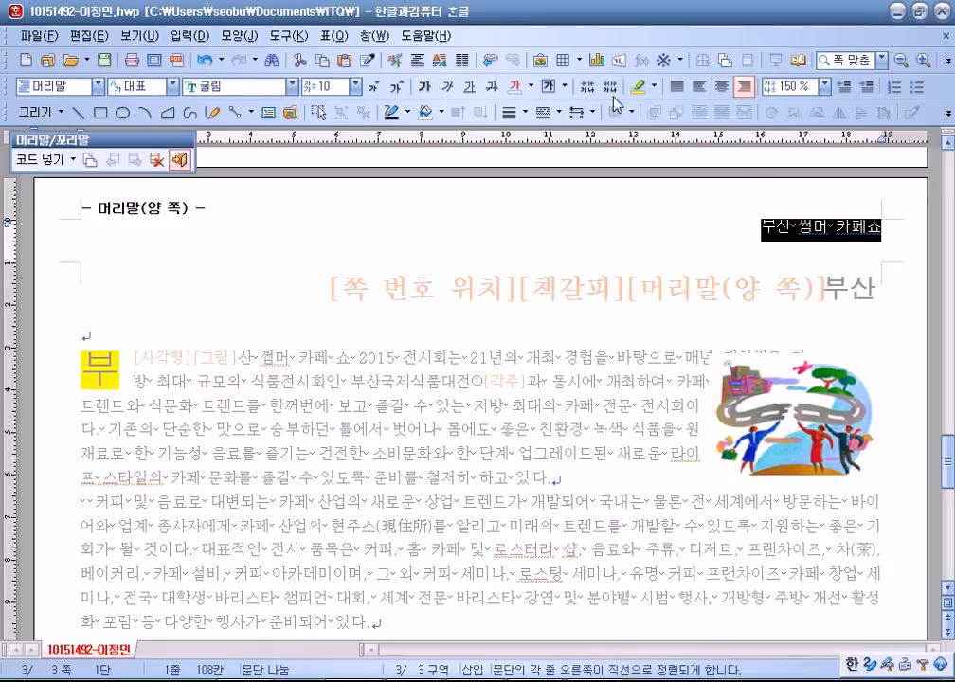
{"action": "left_click", "coordinate": [181, 160]}
{"action": "scroll", "coordinate": [548, 505], "scroll_direction": "down", "scroll_amount": 10}
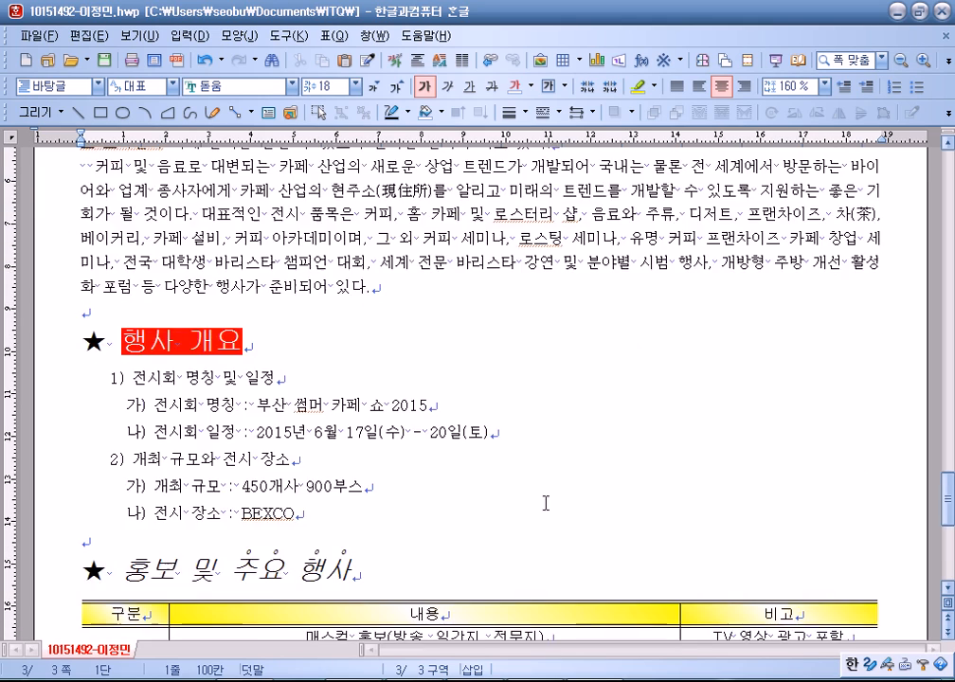
{"action": "double_click", "coordinate": [854, 579]}
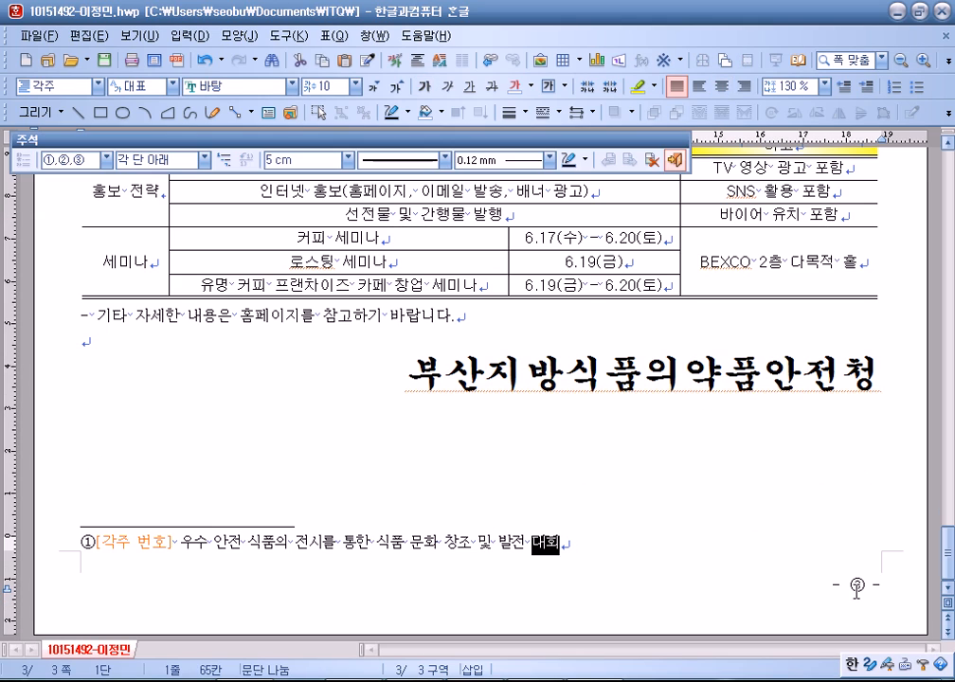
{"action": "scroll", "coordinate": [405, 489], "scroll_direction": "up", "scroll_amount": 15}
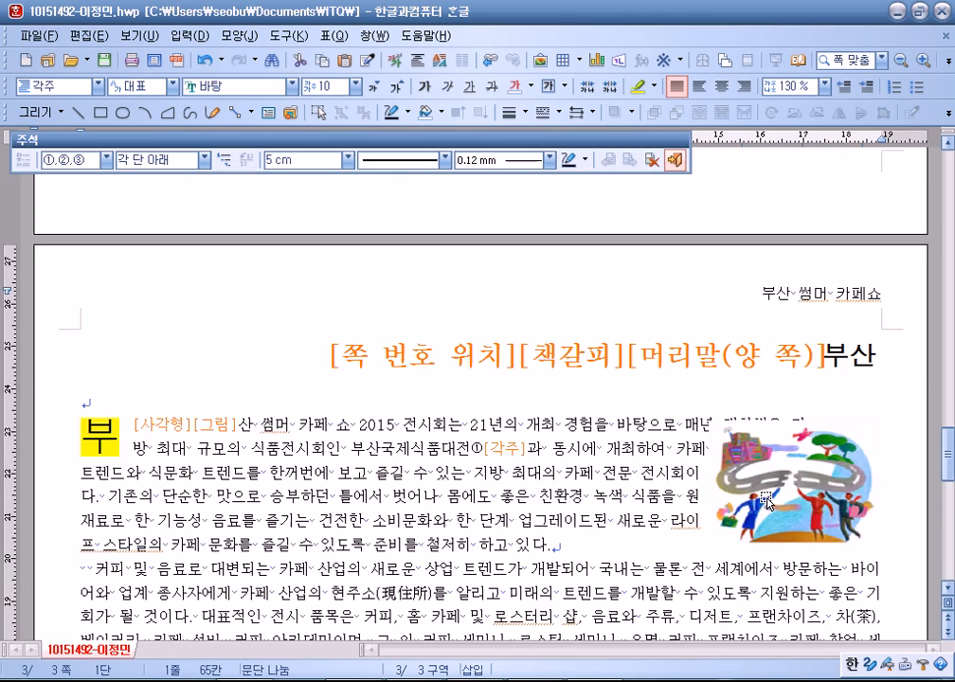
{"action": "scroll", "coordinate": [406, 489], "scroll_direction": "down", "scroll_amount": 3}
{"action": "left_click", "coordinate": [327, 286]}
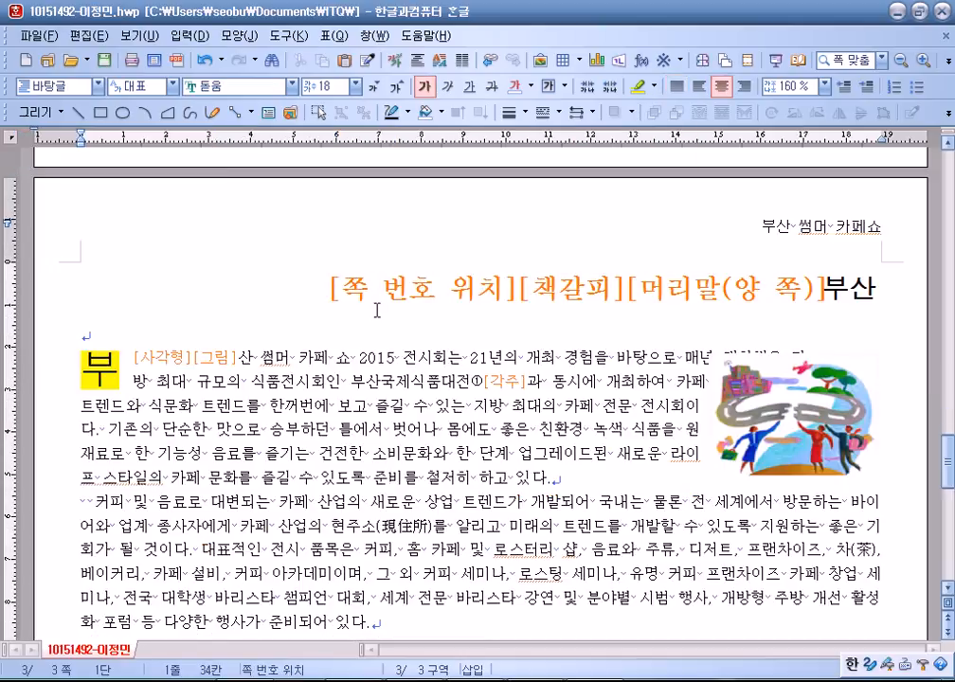
{"action": "left_click", "coordinate": [147, 36]}
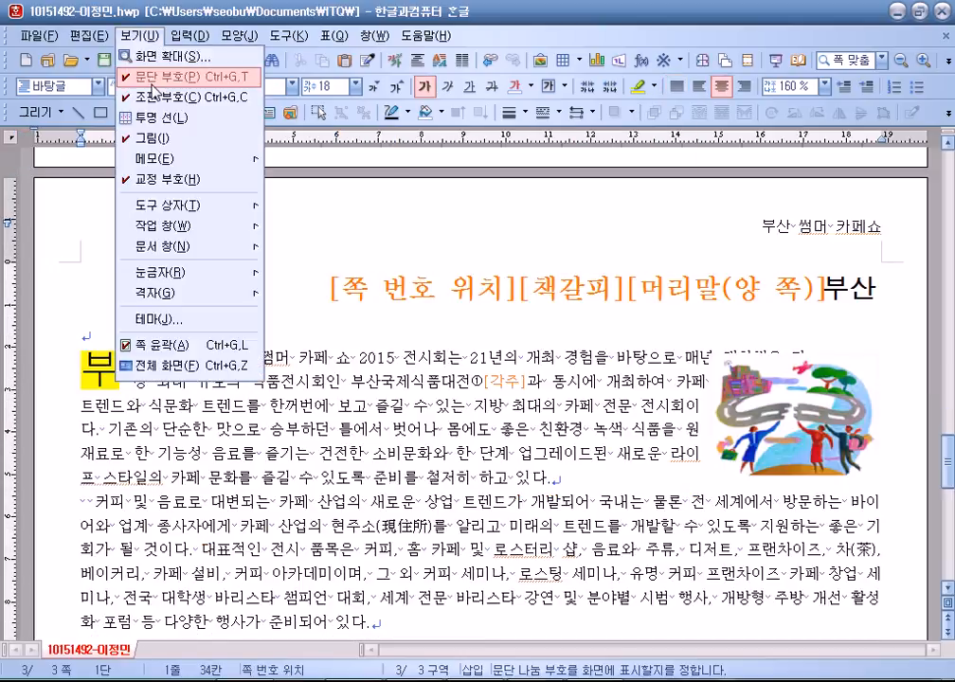
Reinsert the circled bottom-right page number and hide the 조판 부호 control codes.
{"action": "double_click", "coordinate": [338, 289]}
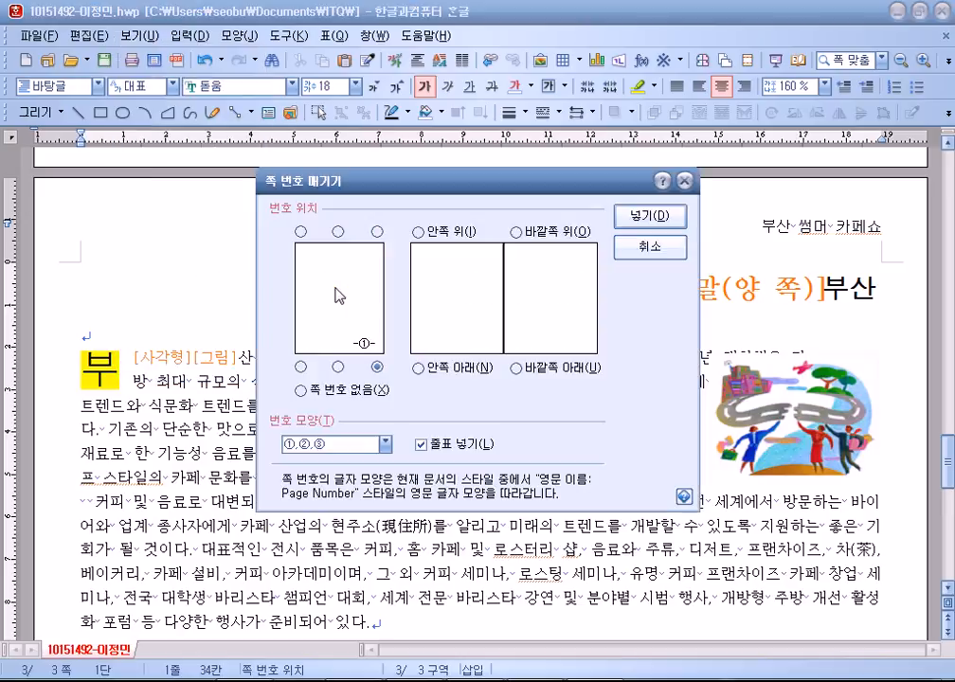
{"action": "left_click", "coordinate": [637, 242]}
{"action": "left_click", "coordinate": [190, 36]}
{"action": "mouse_move", "coordinate": [148, 38]}
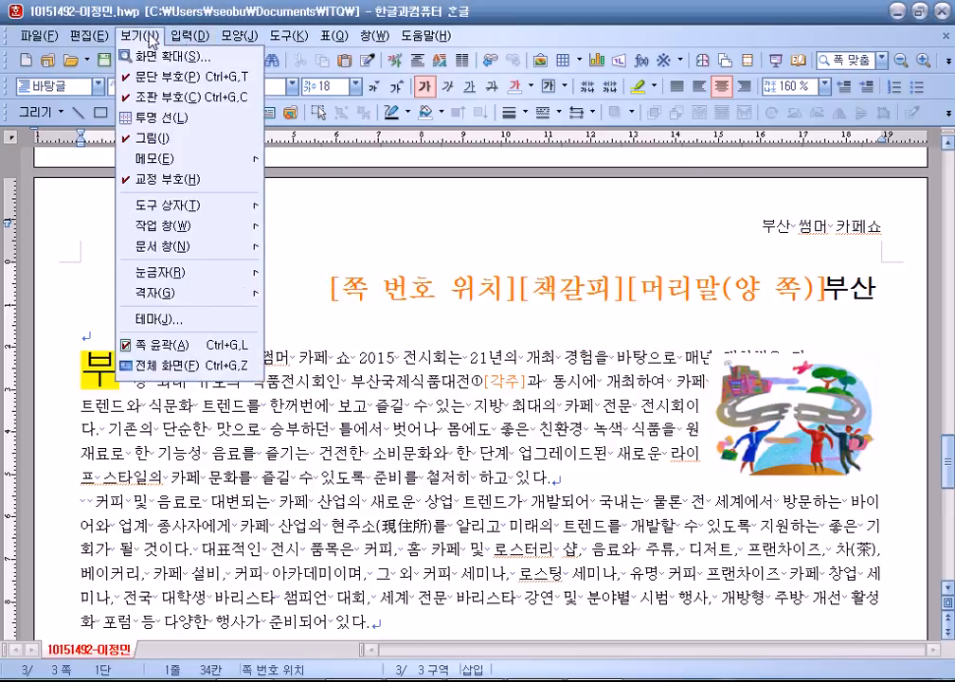
{"action": "left_click", "coordinate": [158, 98]}
Restart page numbering at 1 with 새 번호로 시작.
{"action": "left_click", "coordinate": [237, 37]}
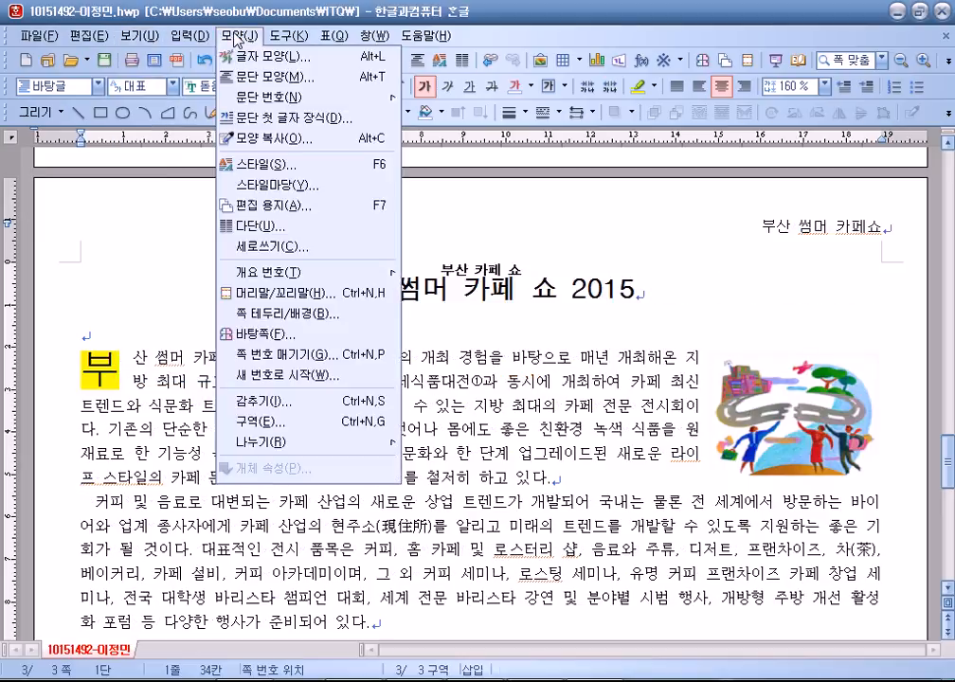
{"action": "left_click", "coordinate": [284, 374]}
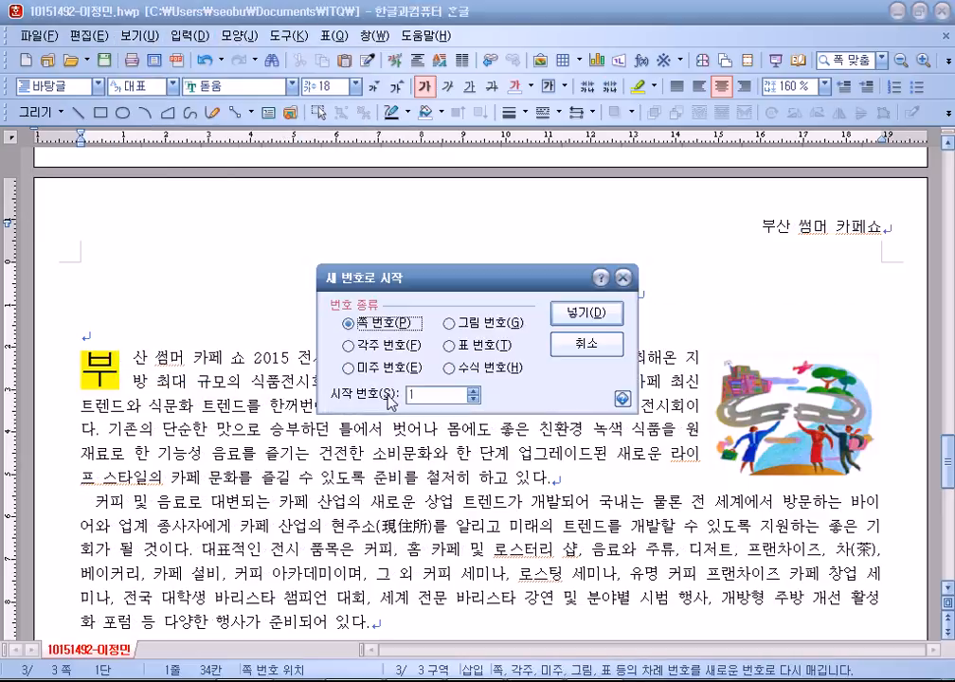
{"action": "left_click", "coordinate": [579, 312]}
{"action": "scroll", "coordinate": [702, 454], "scroll_direction": "down", "scroll_amount": 15}
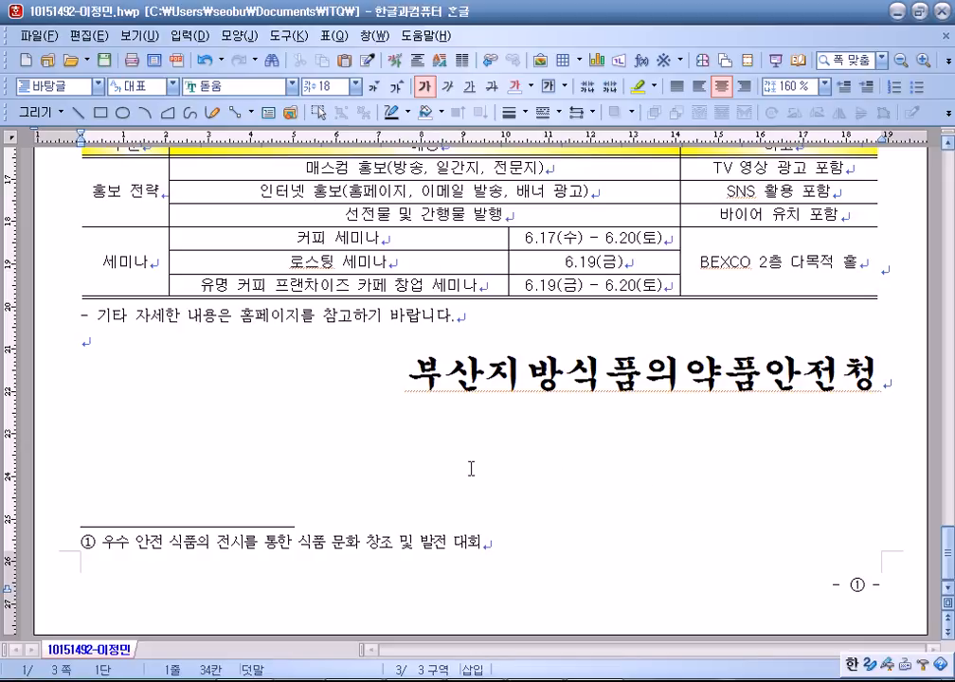
{"action": "scroll", "coordinate": [471, 468], "scroll_direction": "up", "scroll_amount": 20}
{"action": "scroll", "coordinate": [420, 434], "scroll_direction": "up", "scroll_amount": 20}
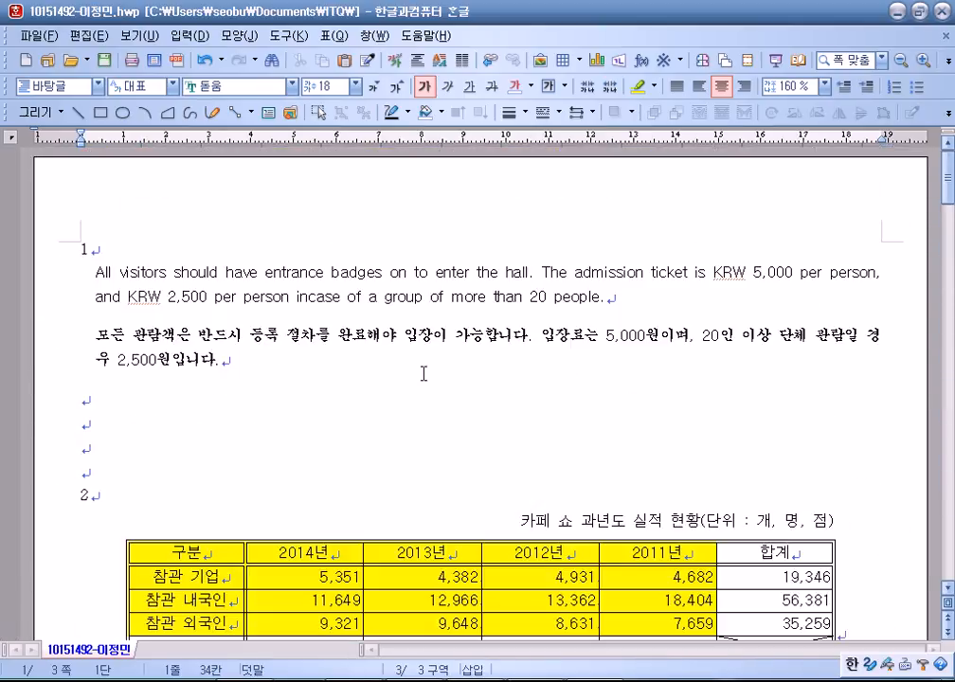
{"action": "left_click", "coordinate": [85, 269]}
{"action": "left_click", "coordinate": [139, 238]}
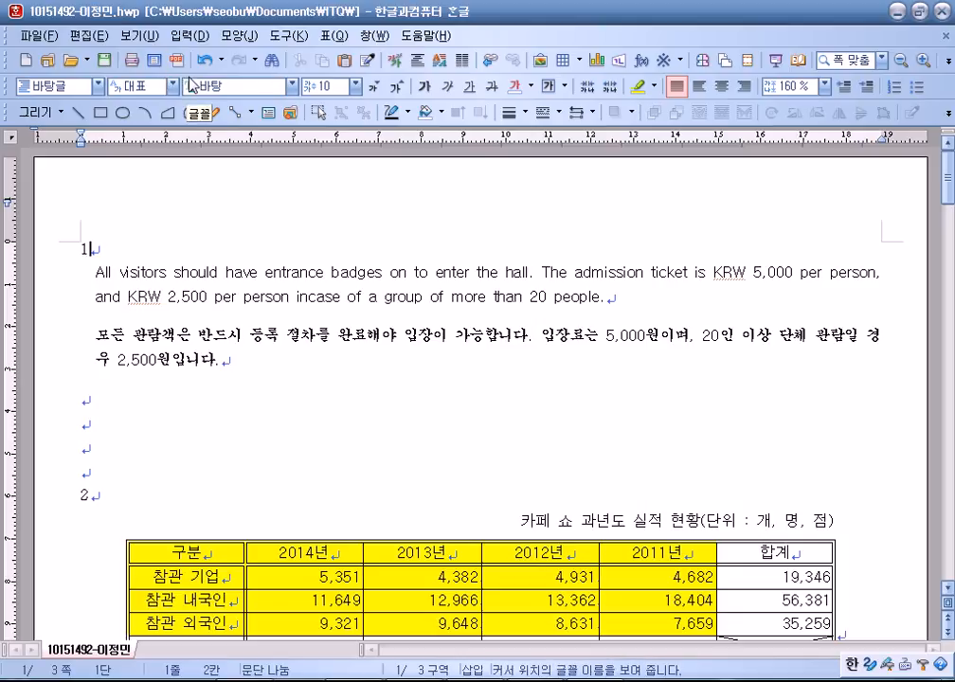
{"action": "scroll", "coordinate": [255, 273], "scroll_direction": "down", "scroll_amount": 10}
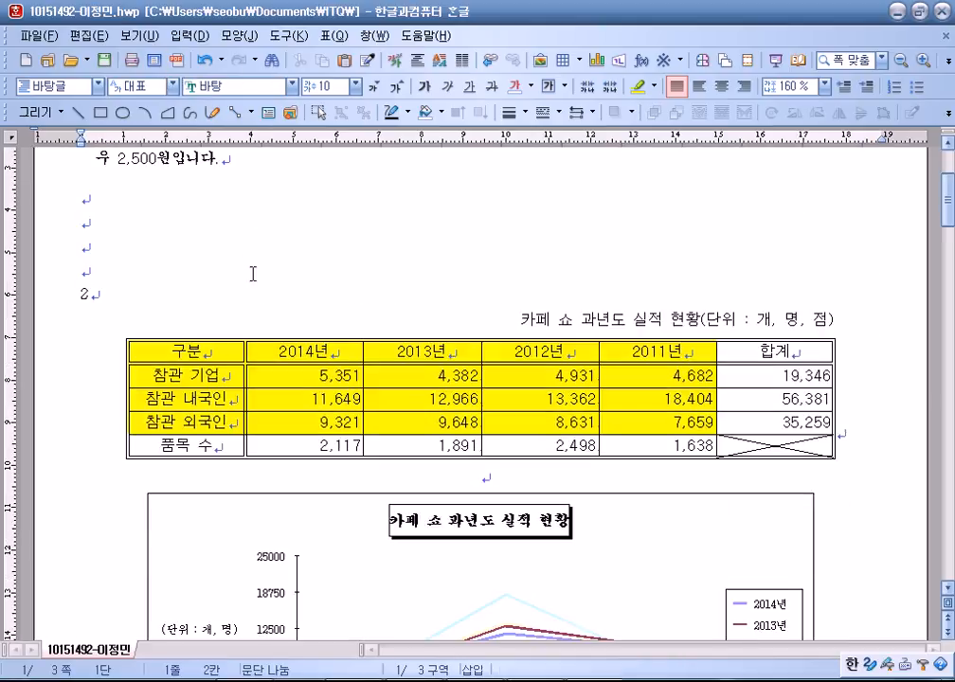
{"action": "scroll", "coordinate": [260, 274], "scroll_direction": "down", "scroll_amount": 15}
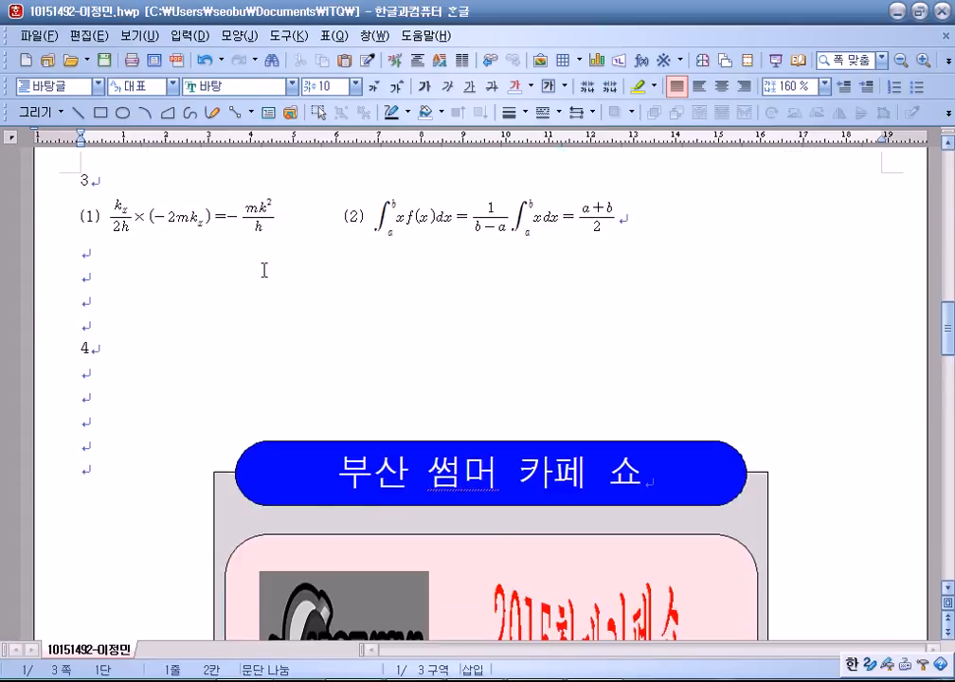
{"action": "scroll", "coordinate": [171, 232], "scroll_direction": "down", "scroll_amount": 5}
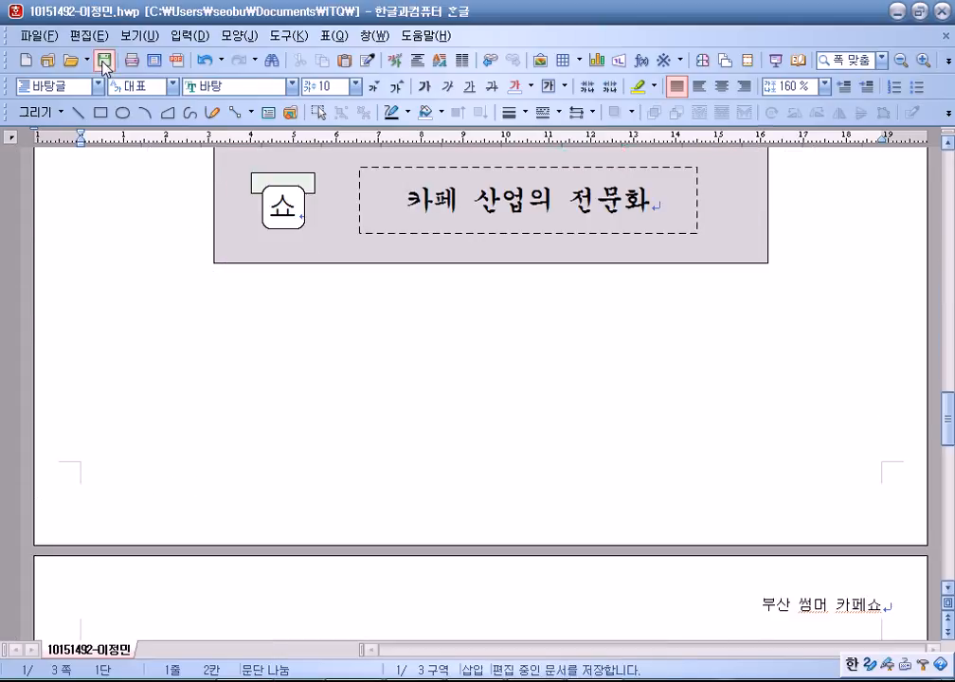
{"action": "key", "text": "alt+Tab"}
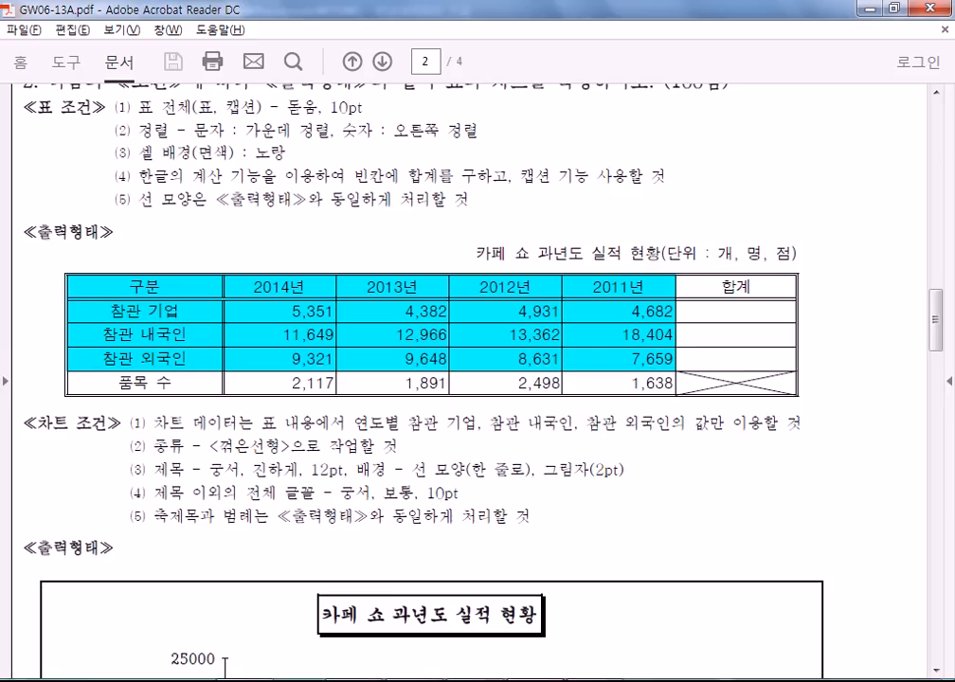
{"action": "key", "text": "alt+Tab"}
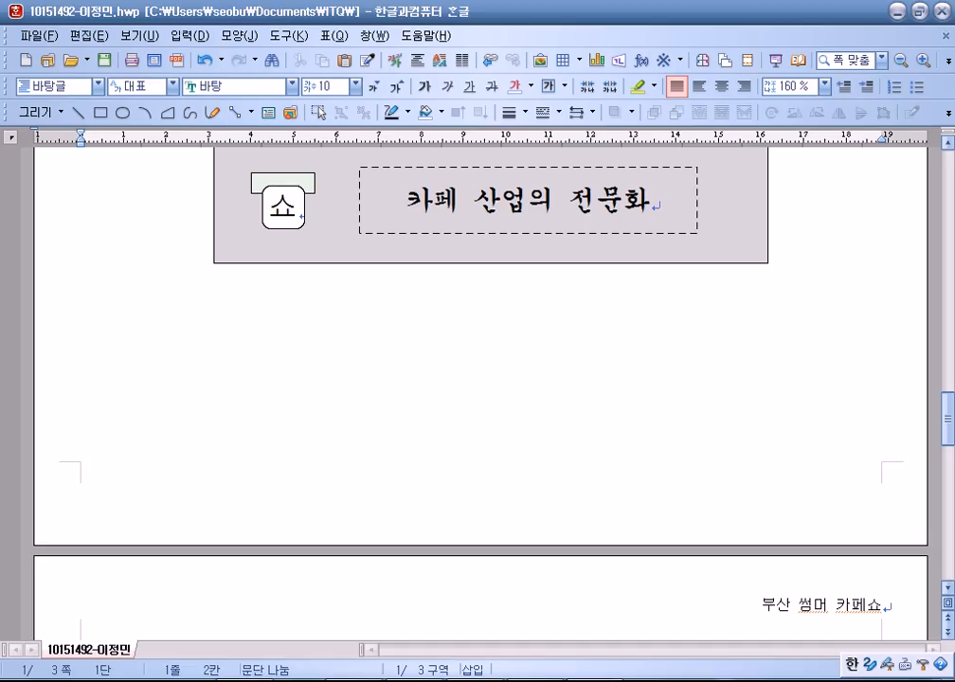
Send the answer file to the exam room PC and close the sending window.
{"action": "left_click", "coordinate": [842, 133]}
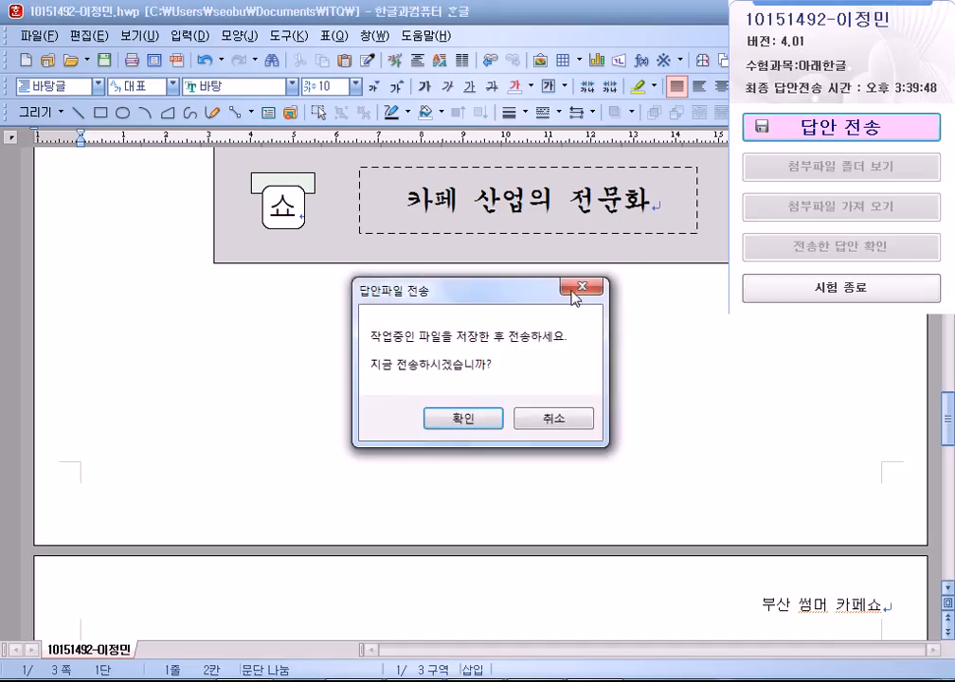
{"action": "left_click", "coordinate": [463, 419]}
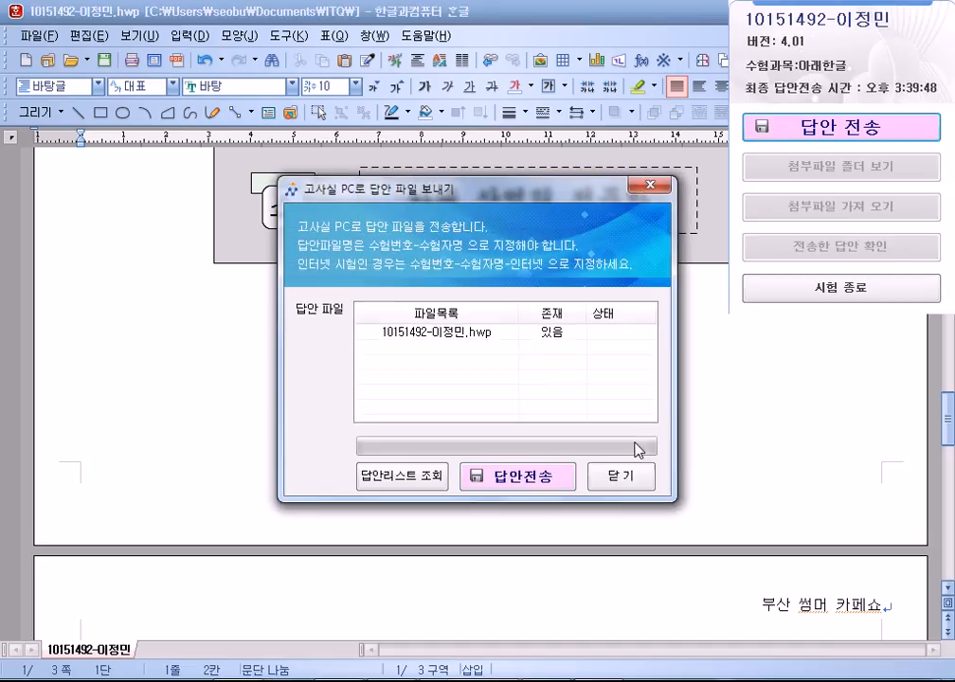
{"action": "left_click", "coordinate": [520, 484]}
{"action": "left_click", "coordinate": [501, 404]}
{"action": "left_click", "coordinate": [619, 481]}
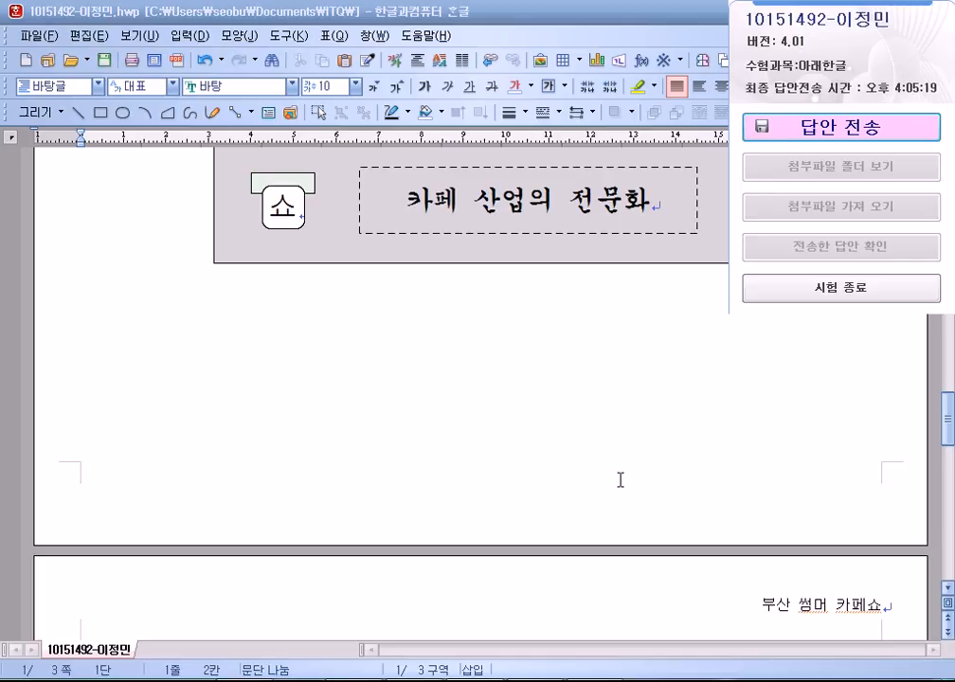
Return to the answer document and try submitting it from the exam panel.
{"action": "left_click", "coordinate": [534, 442]}
{"action": "scroll", "coordinate": [534, 458], "scroll_direction": "down", "scroll_amount": 3}
{"action": "scroll", "coordinate": [535, 464], "scroll_direction": "down", "scroll_amount": 5}
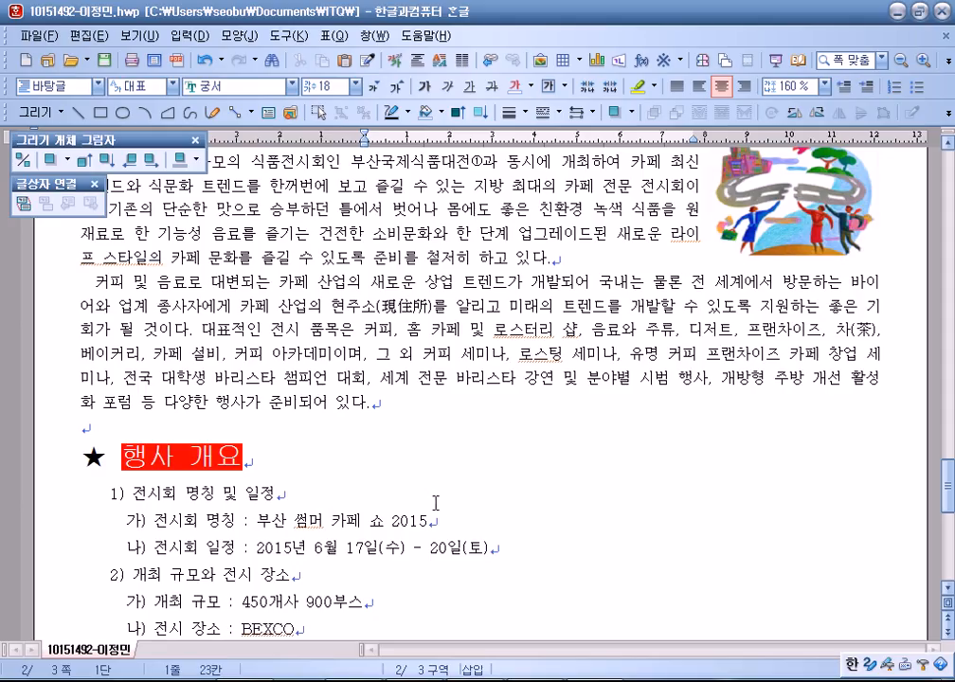
{"action": "left_click", "coordinate": [336, 356]}
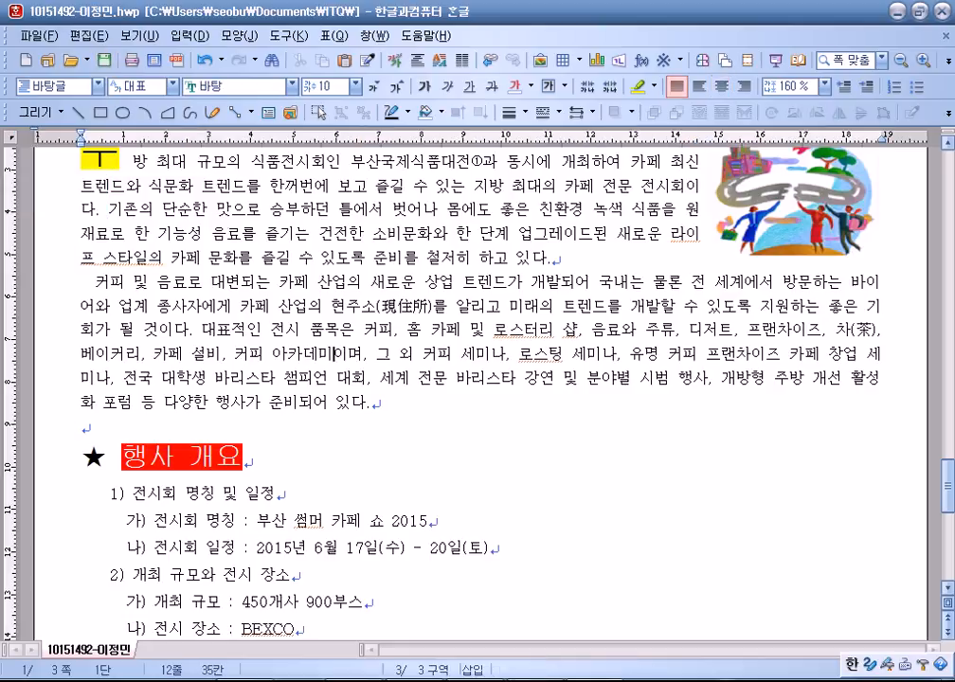
{"action": "left_click", "coordinate": [541, 679]}
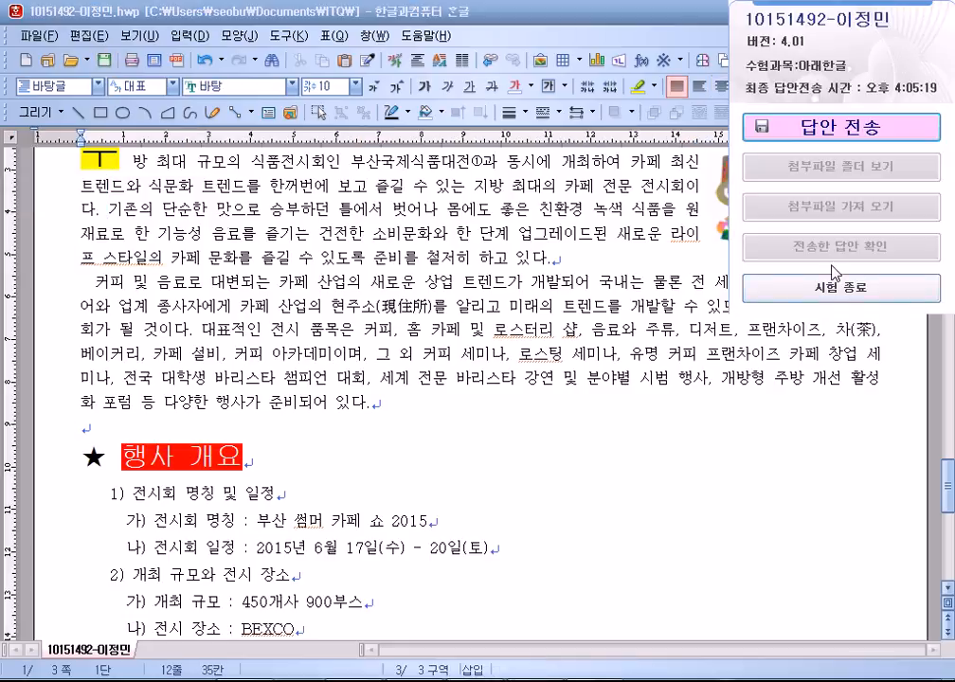
{"action": "left_click", "coordinate": [803, 124]}
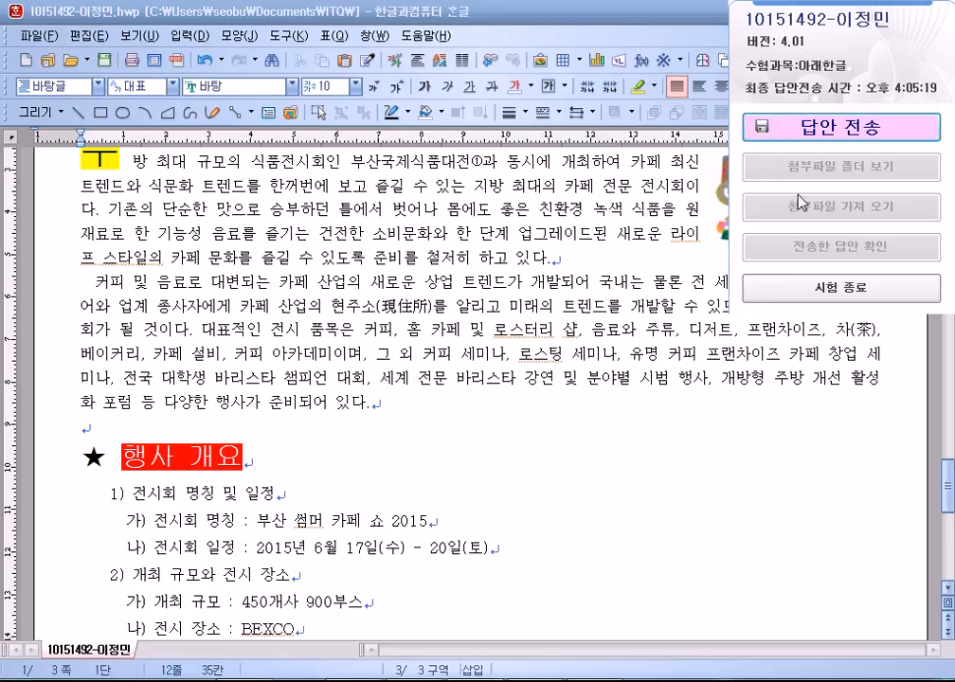
Save the answer document and resend it, confirming despite the unchanged-size warning.
{"action": "left_click", "coordinate": [107, 62]}
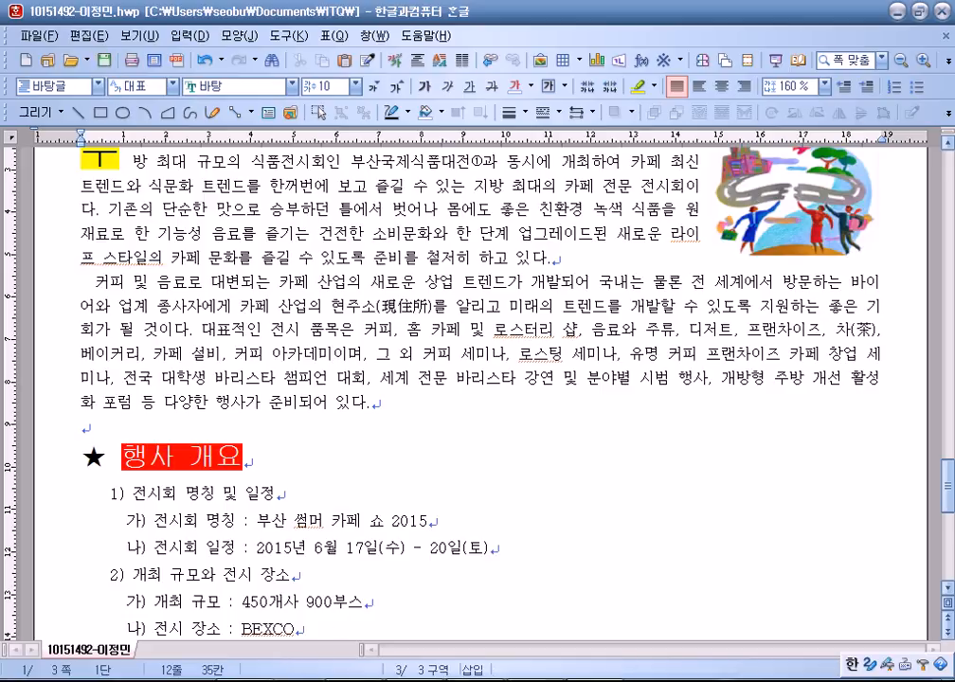
{"action": "left_click", "coordinate": [841, 126]}
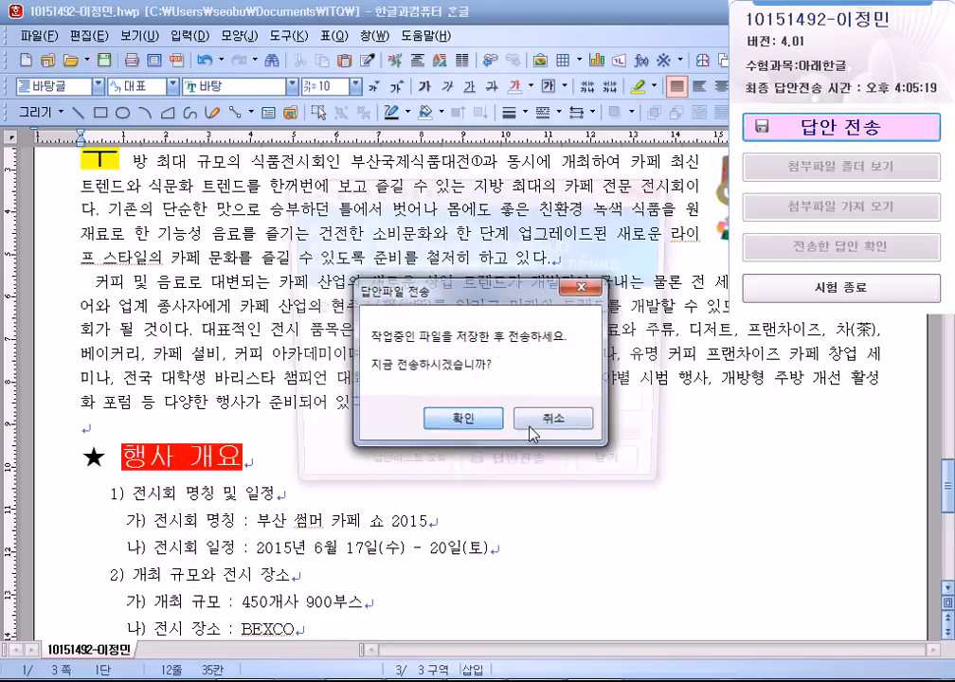
{"action": "left_click", "coordinate": [462, 418]}
{"action": "left_click", "coordinate": [473, 477]}
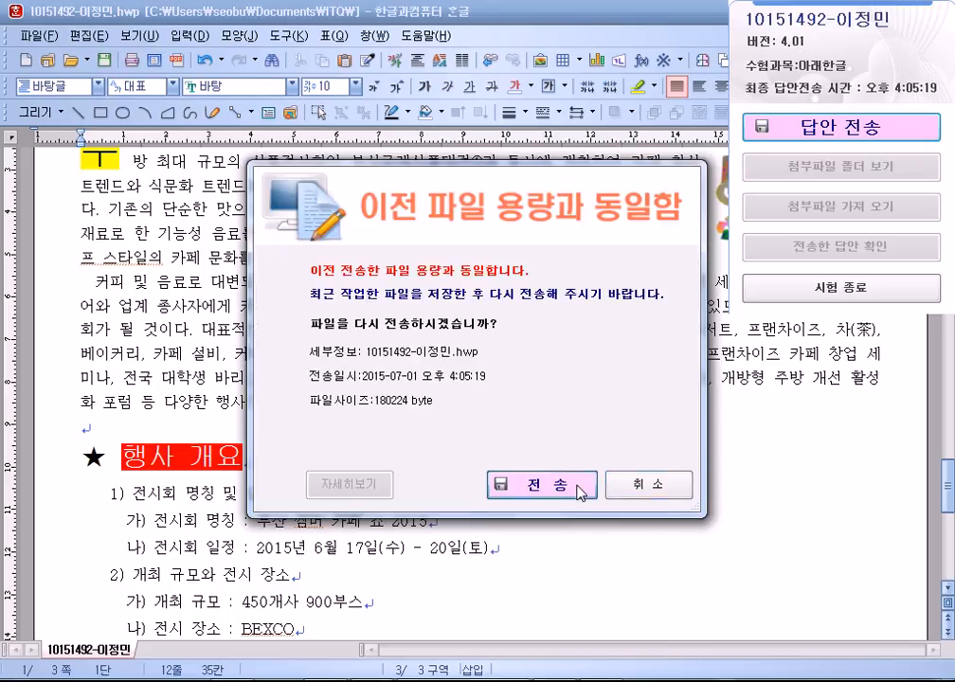
{"action": "left_click", "coordinate": [581, 491]}
{"action": "left_click", "coordinate": [493, 404]}
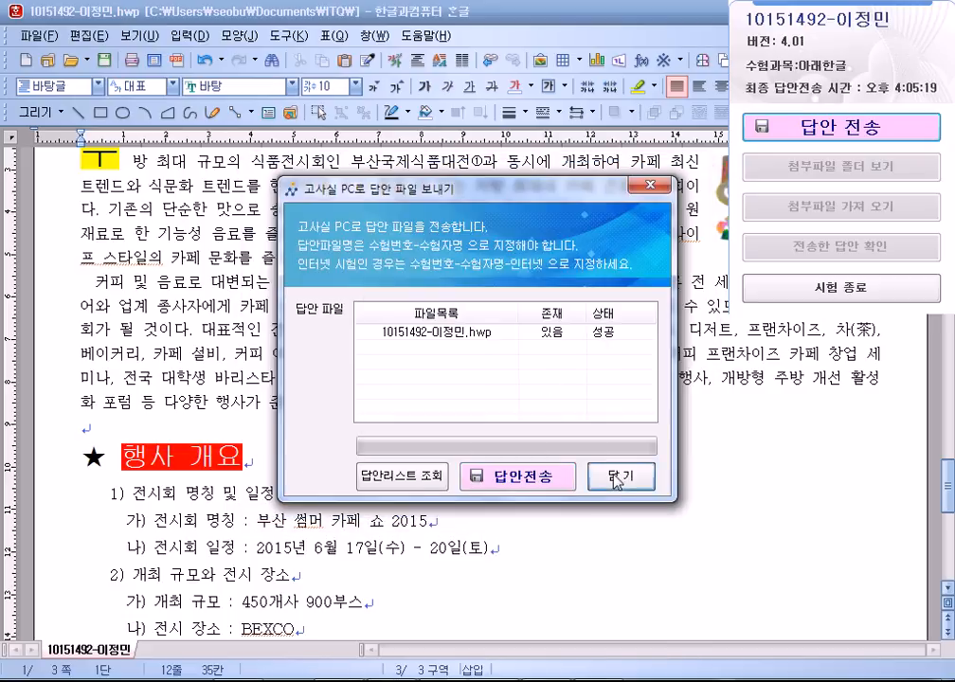
{"action": "left_click", "coordinate": [618, 478]}
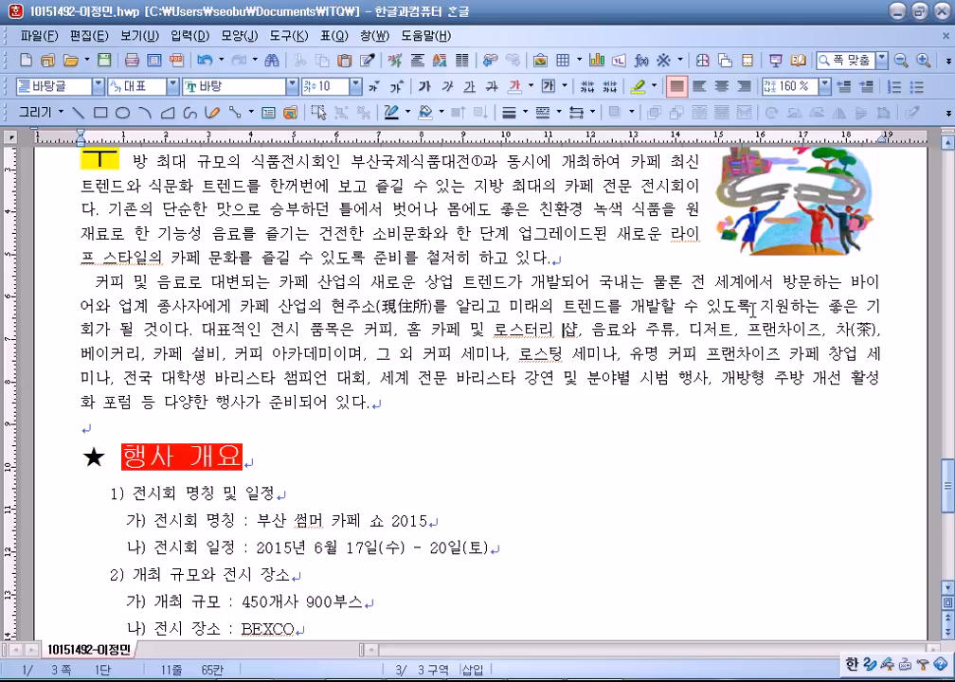
{"action": "left_click", "coordinate": [316, 427]}
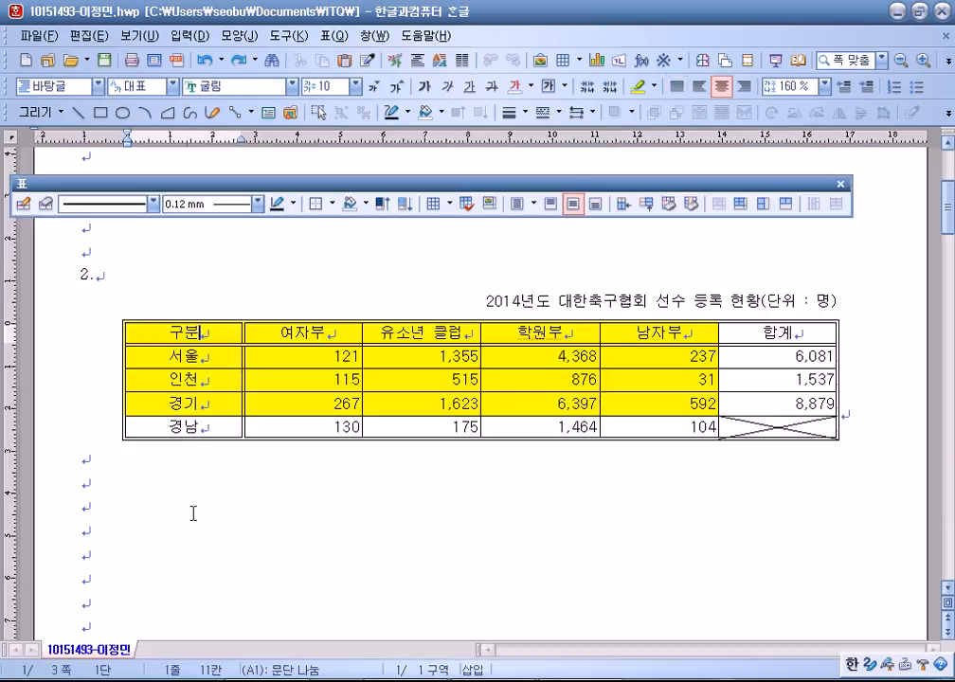
Deselect the English and Korean paragraphs on an empty line and scroll to the 2014년도 대한축구협회 선수 등록 현황 table.
{"action": "scroll", "coordinate": [218, 531], "scroll_direction": "up", "scroll_amount": 5}
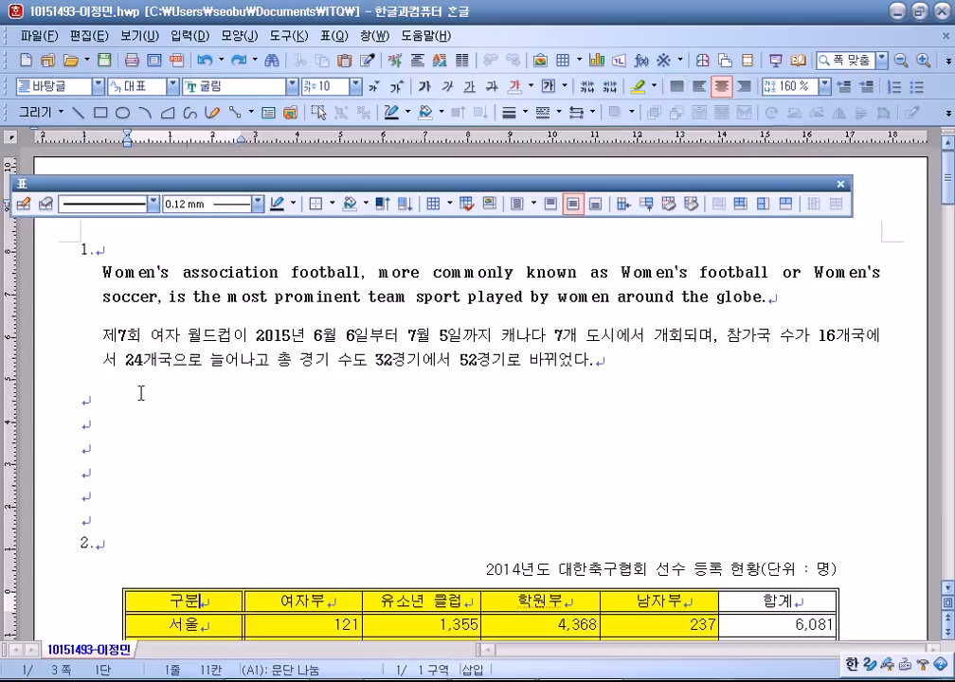
{"action": "left_click", "coordinate": [96, 267]}
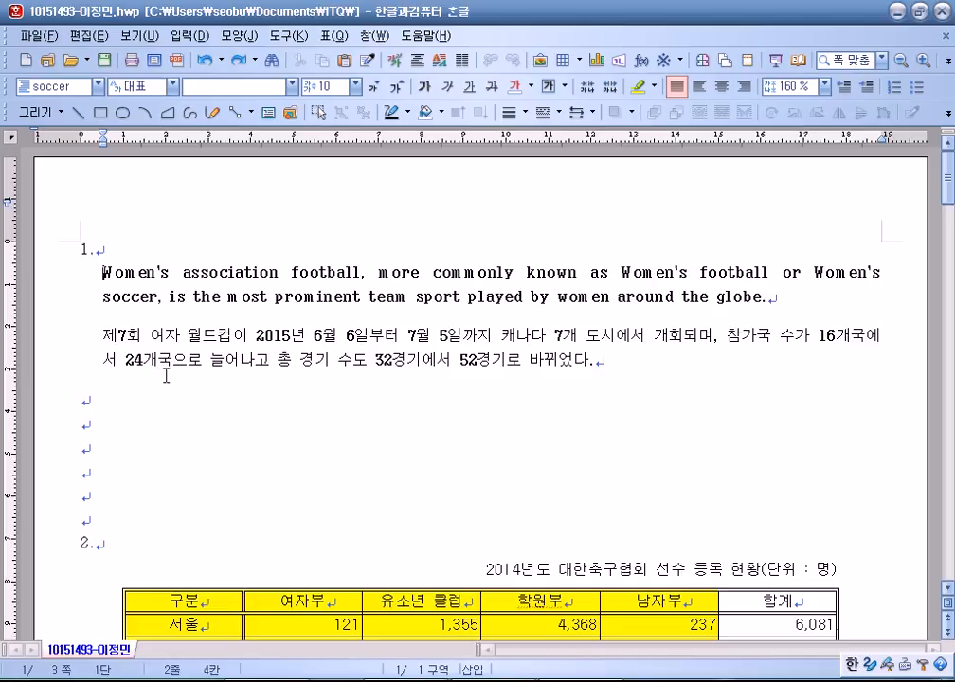
{"action": "scroll", "coordinate": [162, 397], "scroll_direction": "down", "scroll_amount": 3}
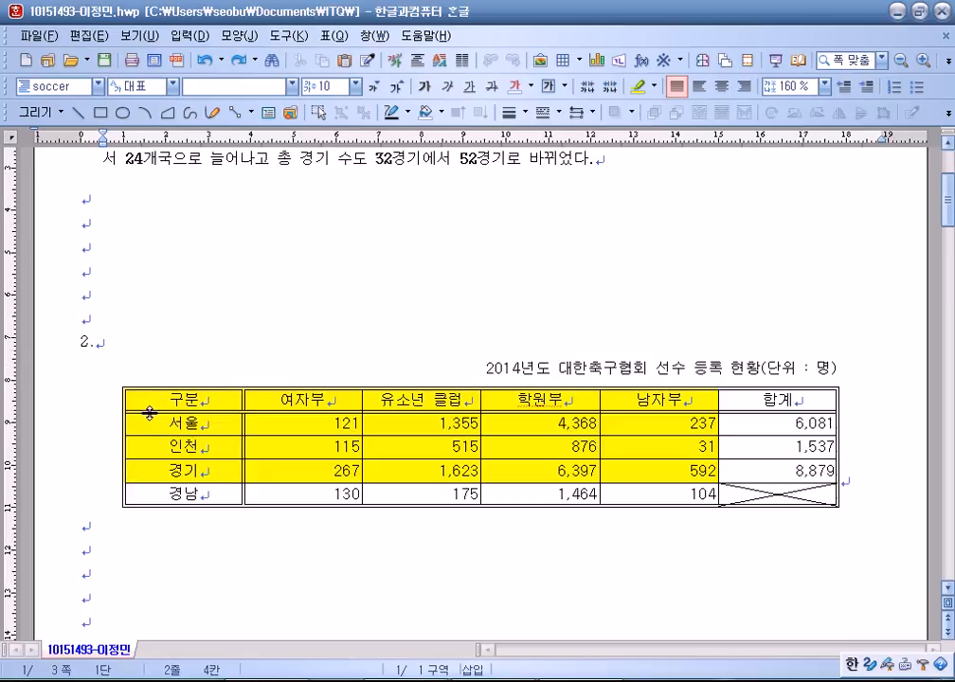
{"action": "left_click", "coordinate": [173, 531]}
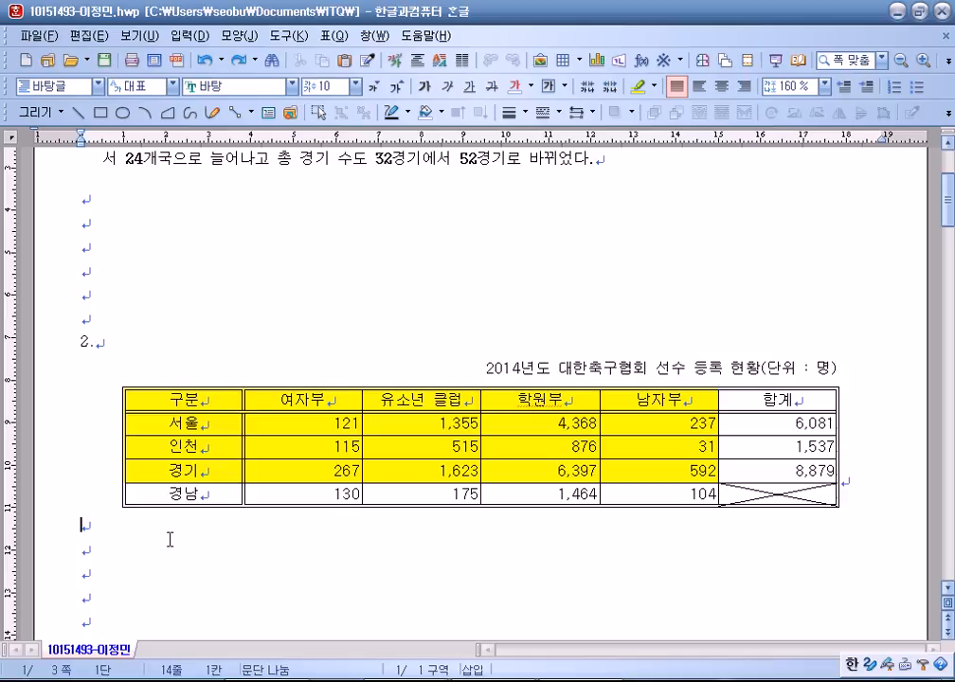
{"action": "scroll", "coordinate": [170, 539], "scroll_direction": "up", "scroll_amount": 3}
{"action": "left_click_drag", "start_coordinate": [63, 403], "coordinate": [63, 473]}
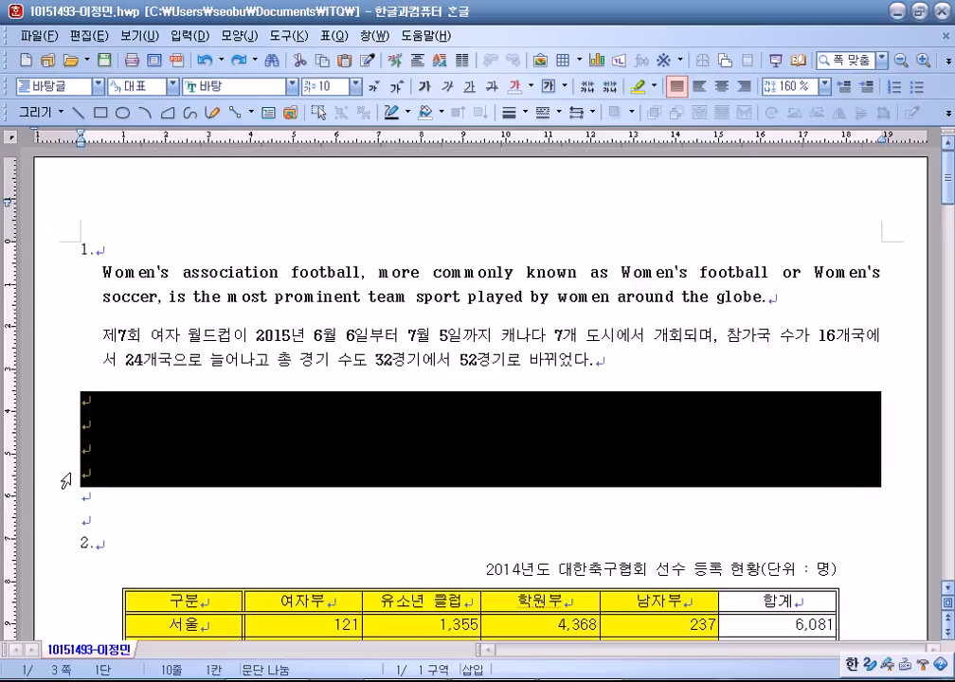
{"action": "left_click", "coordinate": [92, 448]}
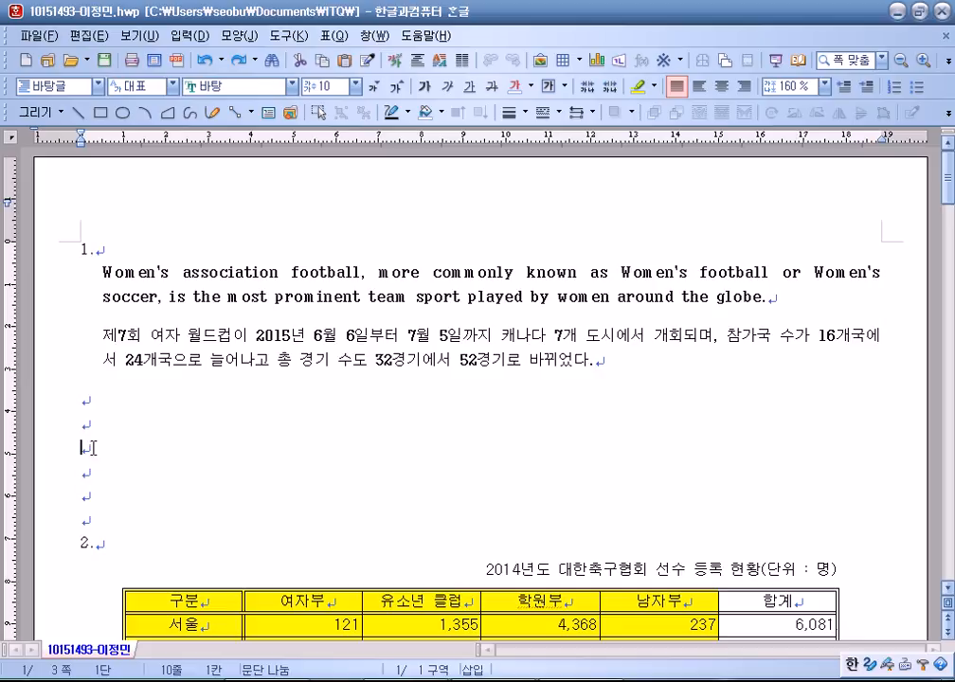
{"action": "left_click_drag", "start_coordinate": [96, 265], "coordinate": [628, 358]}
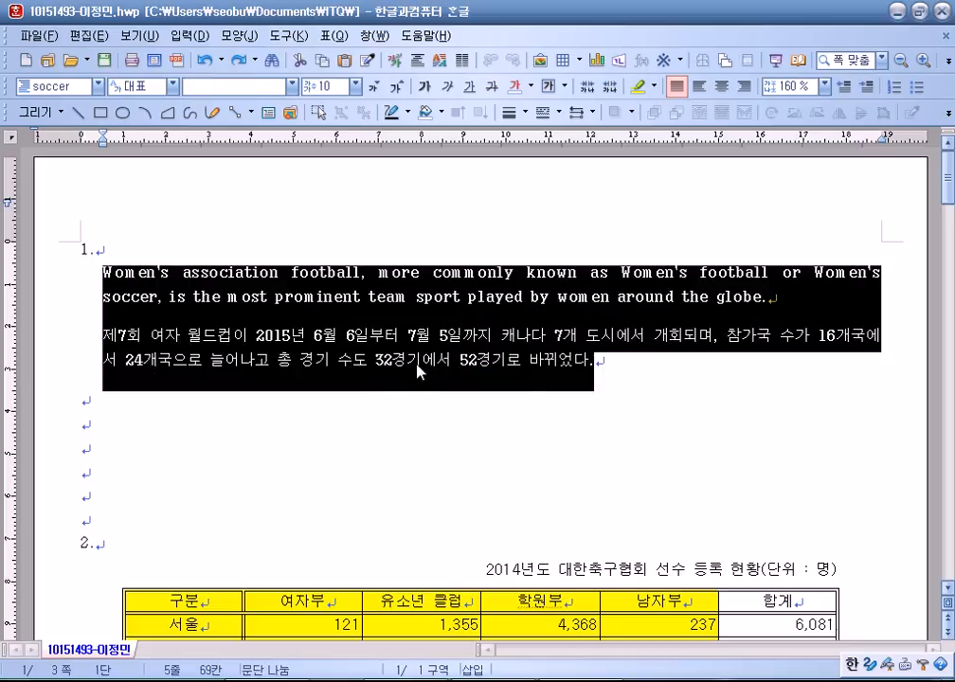
{"action": "left_click", "coordinate": [239, 419]}
{"action": "scroll", "coordinate": [239, 420], "scroll_direction": "down", "scroll_amount": 3}
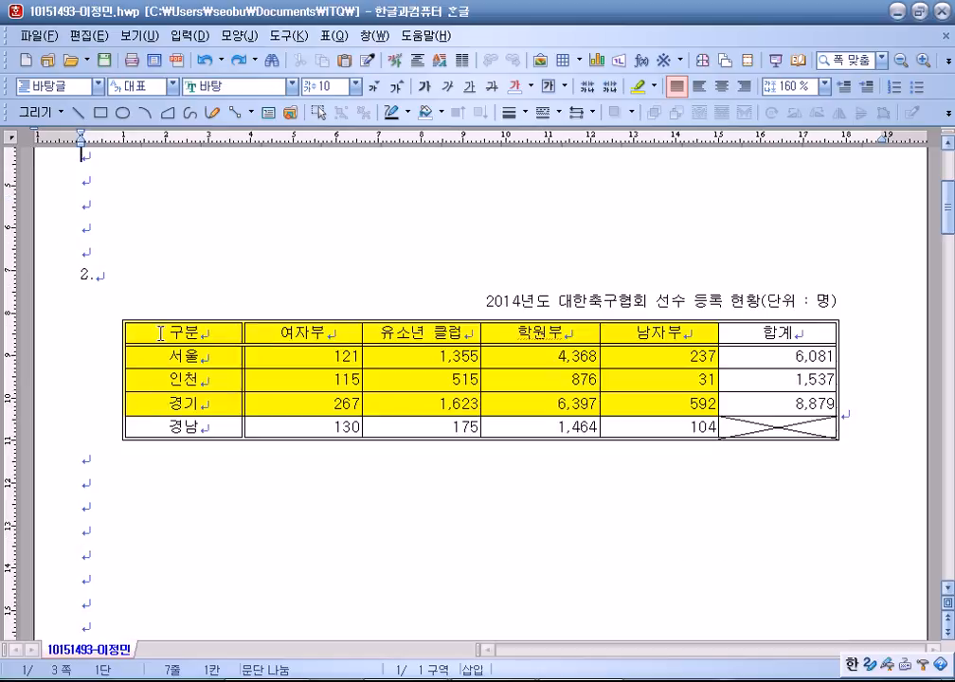
Insert a chart from table cells A1–E4 with the 서울, 인천, 경기 figures.
{"action": "left_click", "coordinate": [185, 332]}
{"action": "scroll", "coordinate": [273, 356], "scroll_direction": "down", "scroll_amount": 1}
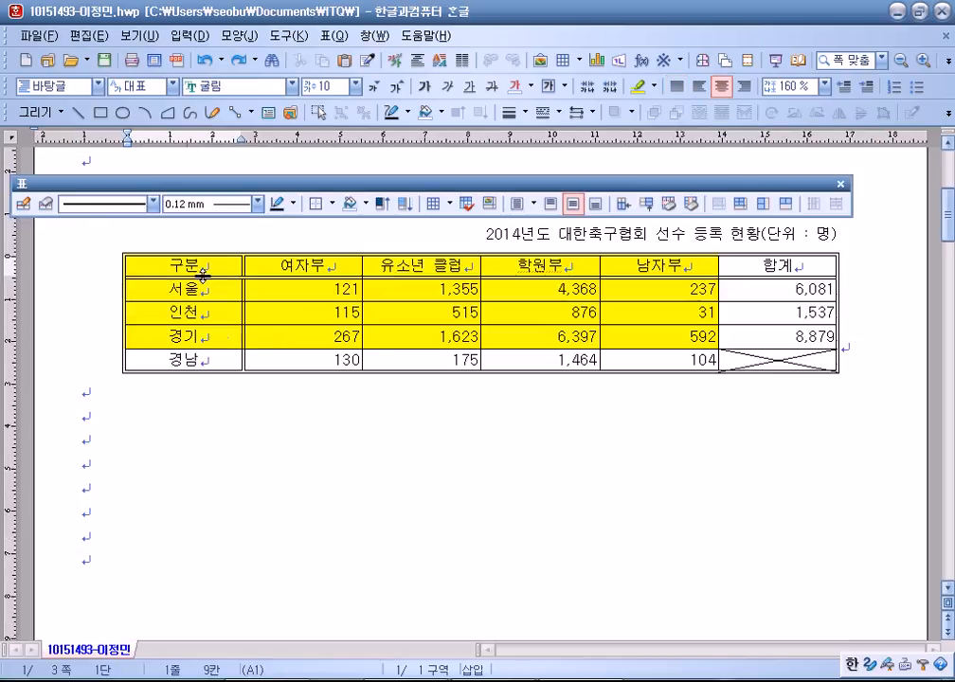
{"action": "left_click_drag", "start_coordinate": [205, 266], "coordinate": [632, 334]}
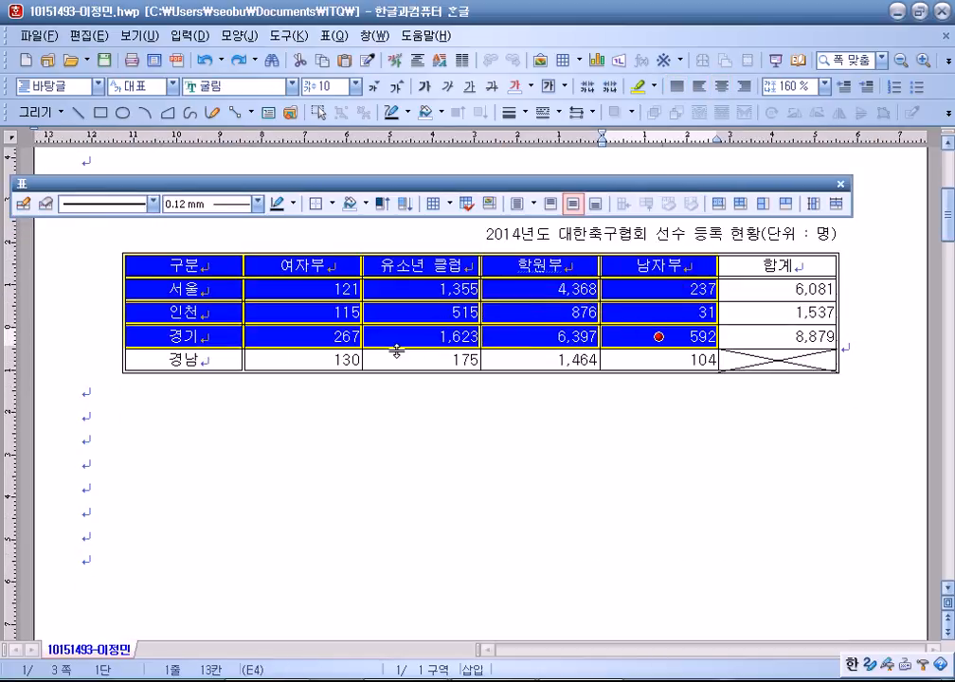
{"action": "scroll", "coordinate": [396, 351], "scroll_direction": "up", "scroll_amount": 1}
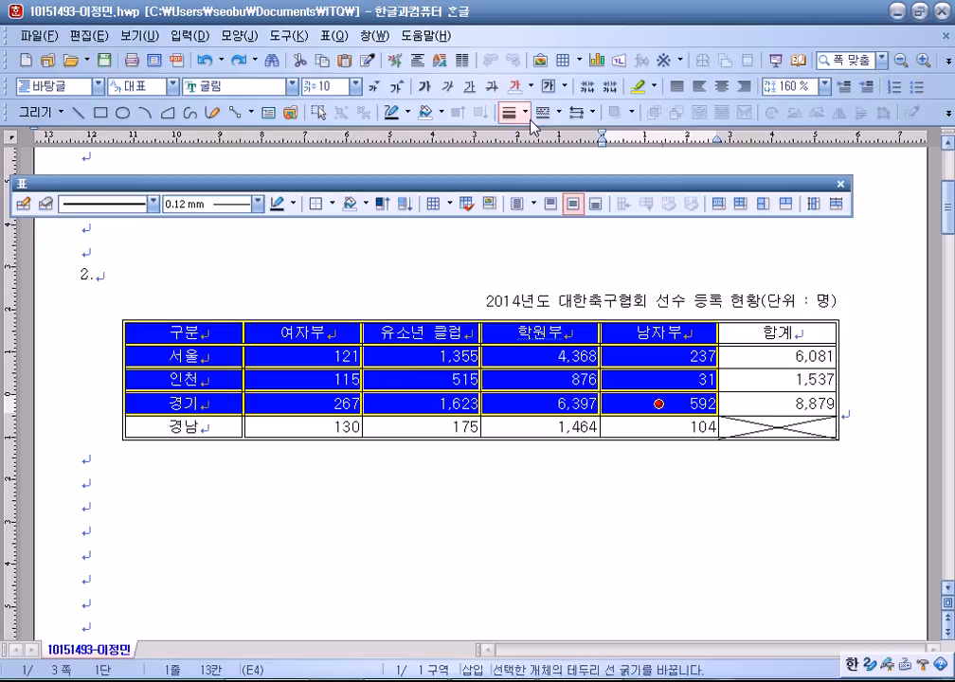
{"action": "left_click", "coordinate": [594, 64]}
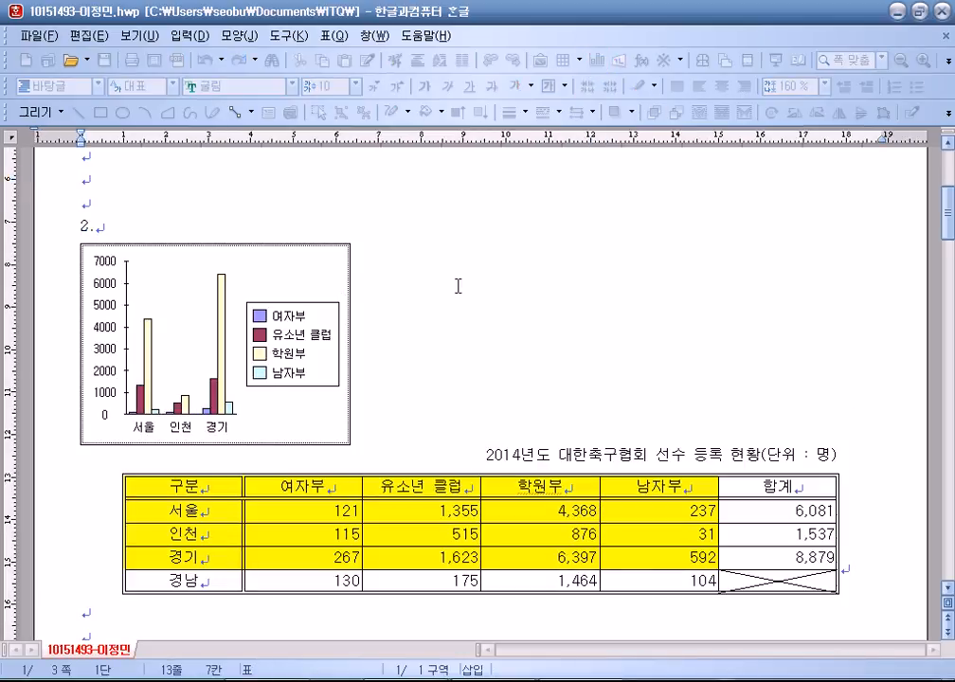
Set the chart's object properties to 글자처럼 취급 so it sits below the table.
{"action": "left_click", "coordinate": [327, 281]}
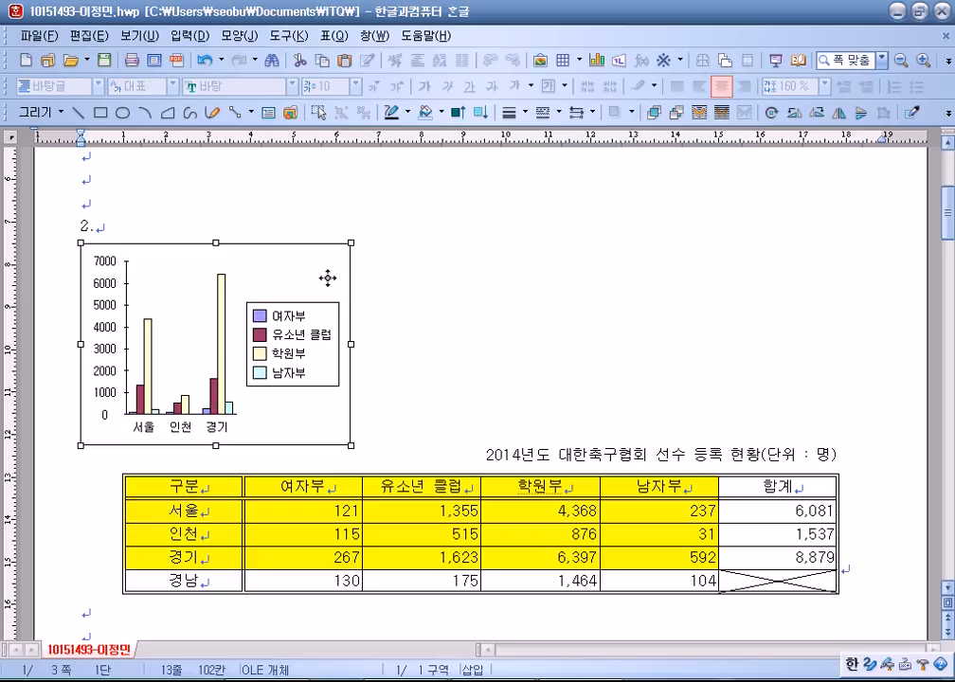
{"action": "right_click", "coordinate": [327, 278]}
{"action": "left_click", "coordinate": [384, 292]}
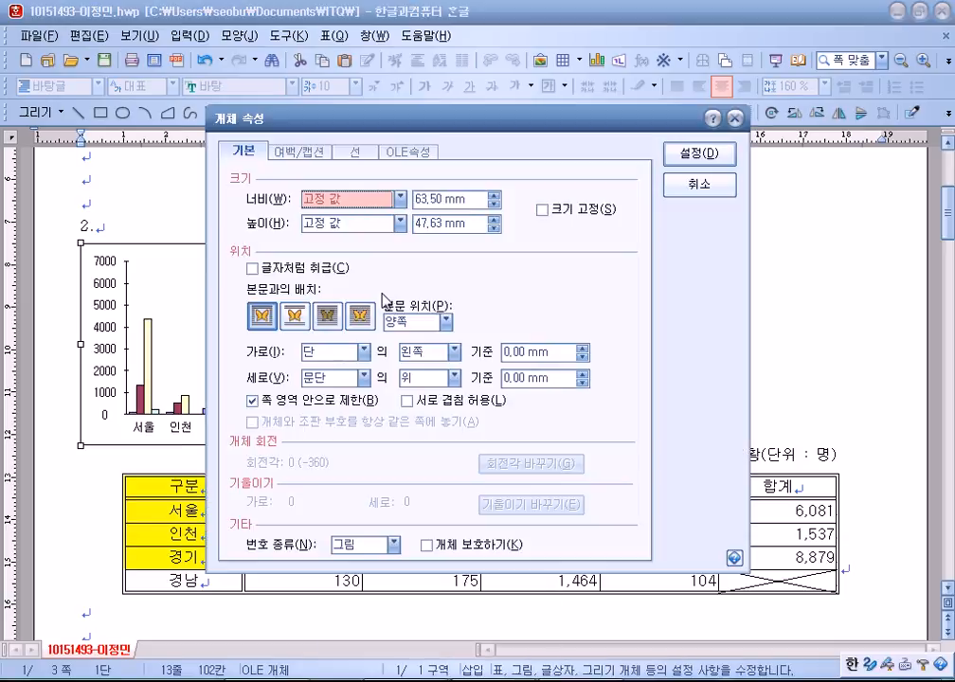
{"action": "left_click", "coordinate": [251, 268]}
{"action": "left_click", "coordinate": [699, 152]}
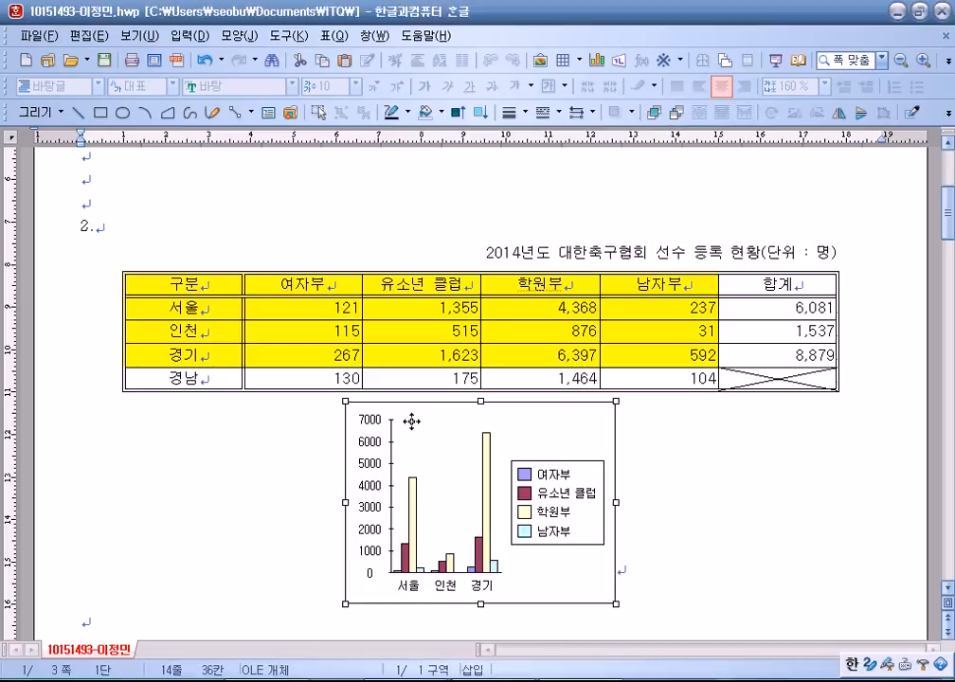
{"action": "left_click", "coordinate": [865, 348]}
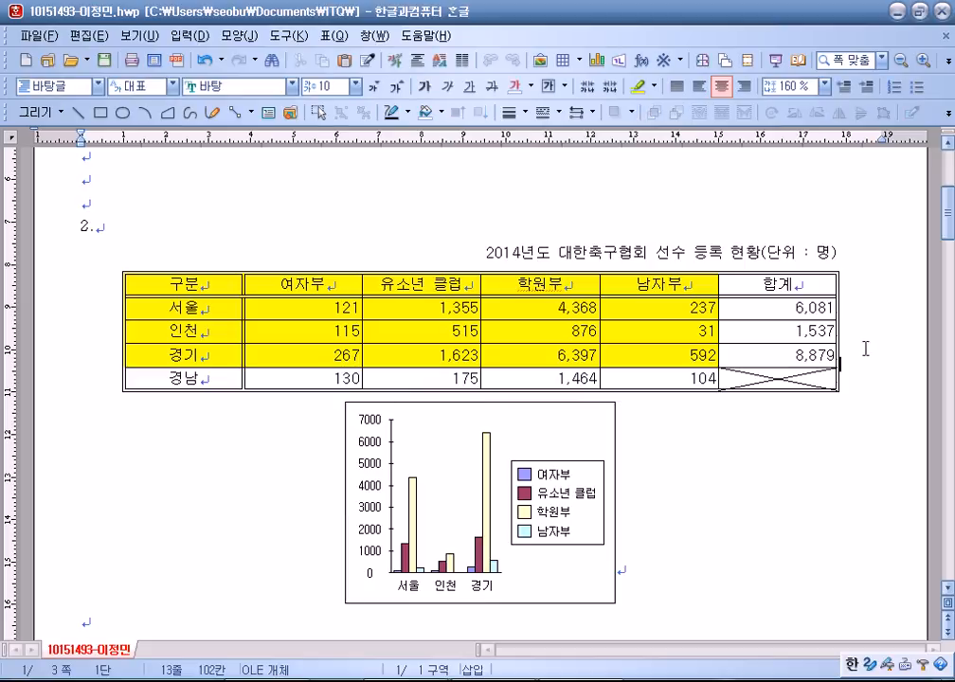
Drag the chart's right handle to widen it to nearly the full page width.
{"action": "scroll", "coordinate": [748, 438], "scroll_direction": "down", "scroll_amount": 3}
{"action": "left_click", "coordinate": [596, 428]}
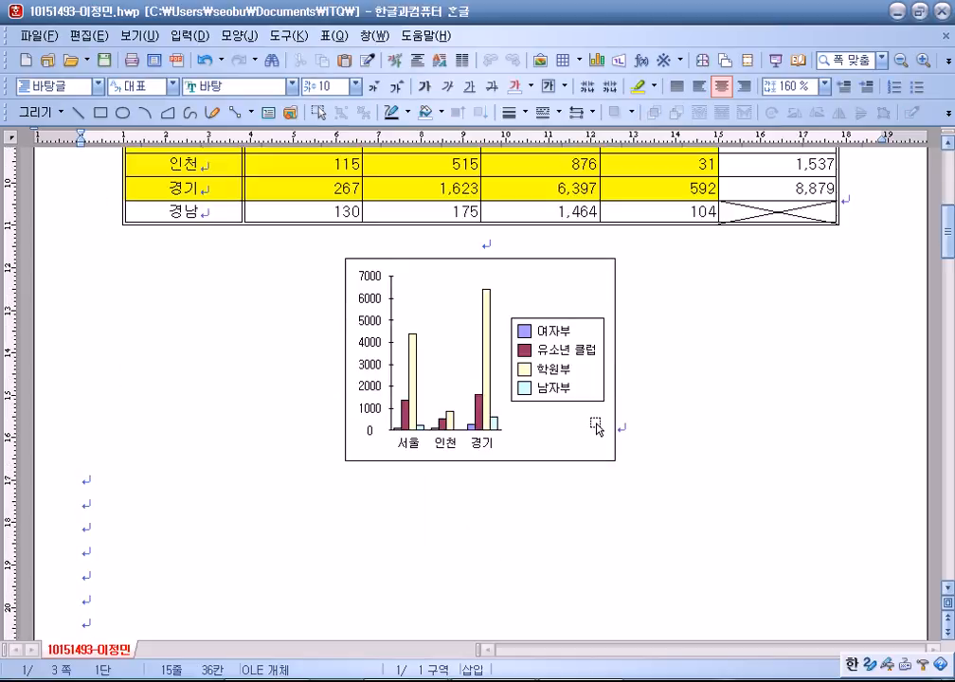
{"action": "left_click", "coordinate": [612, 386]}
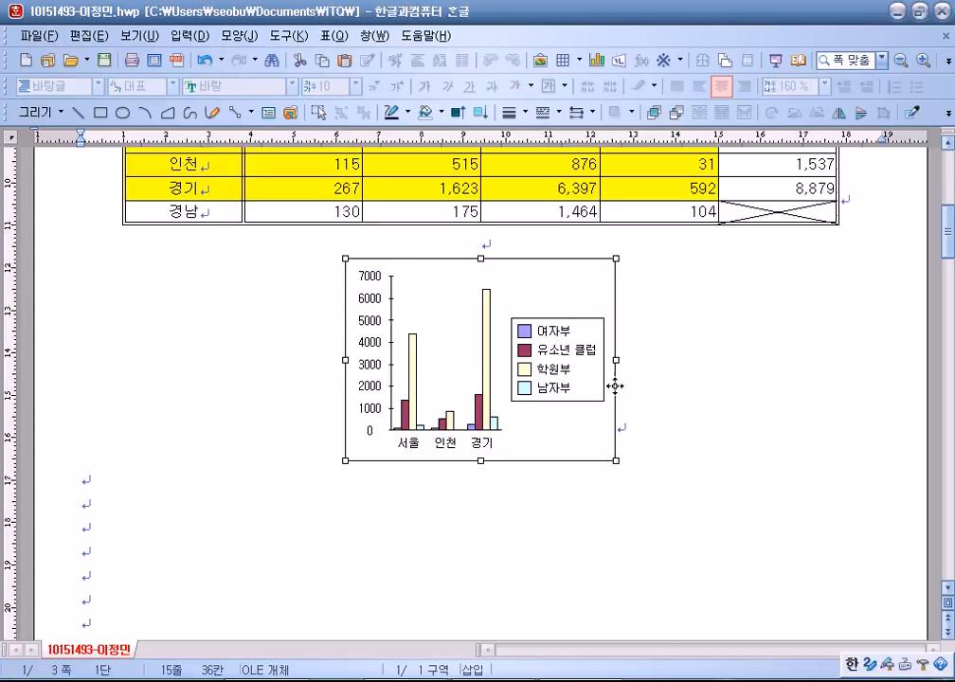
{"action": "left_click", "coordinate": [662, 386]}
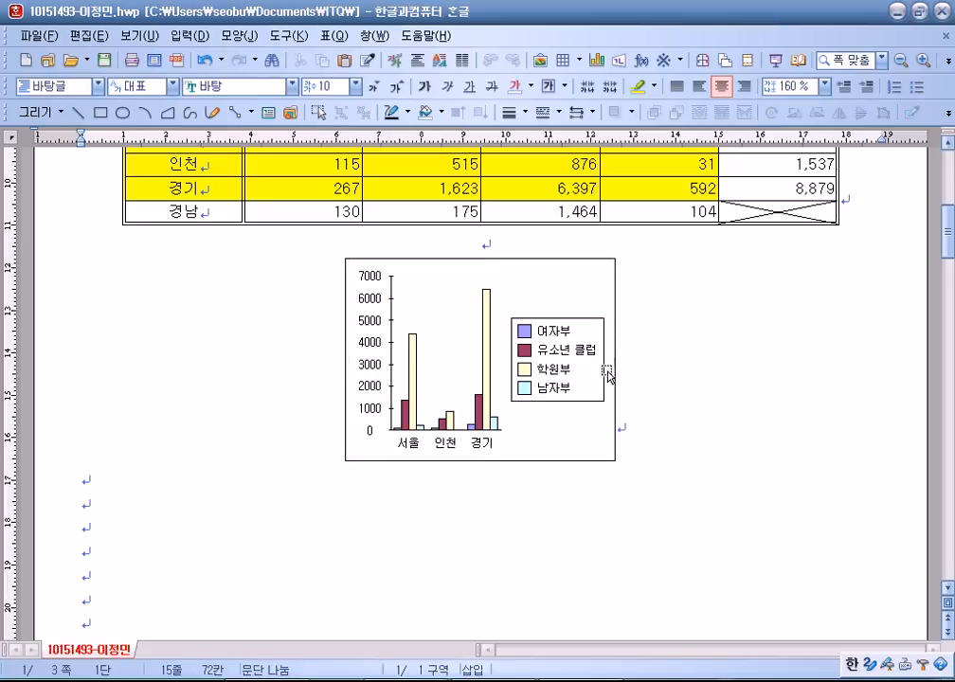
{"action": "left_click", "coordinate": [614, 365]}
{"action": "left_click_drag", "start_coordinate": [615, 359], "coordinate": [952, 364]}
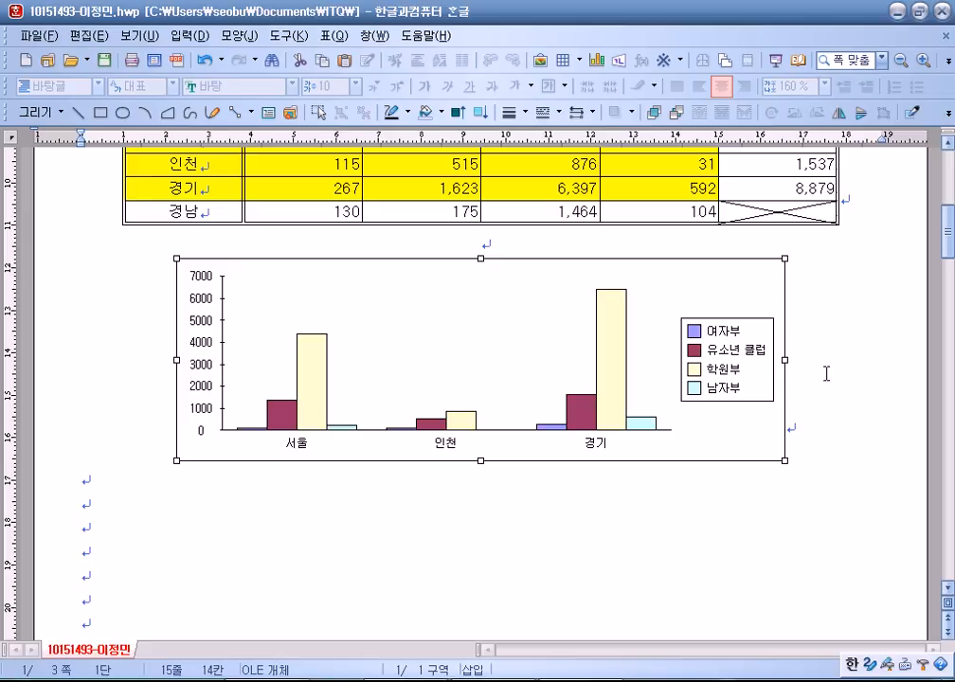
{"action": "left_click_drag", "start_coordinate": [784, 359], "coordinate": [837, 360]}
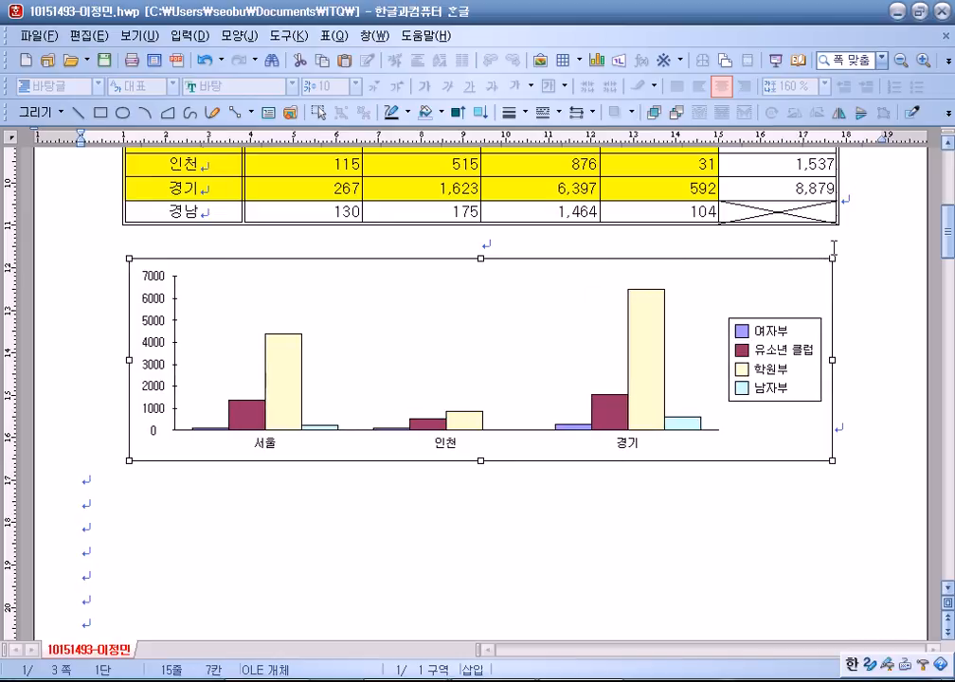
In the chart wizard, choose the 가로 막대형 chart type and group the data series by 열.
{"action": "double_click", "coordinate": [750, 288]}
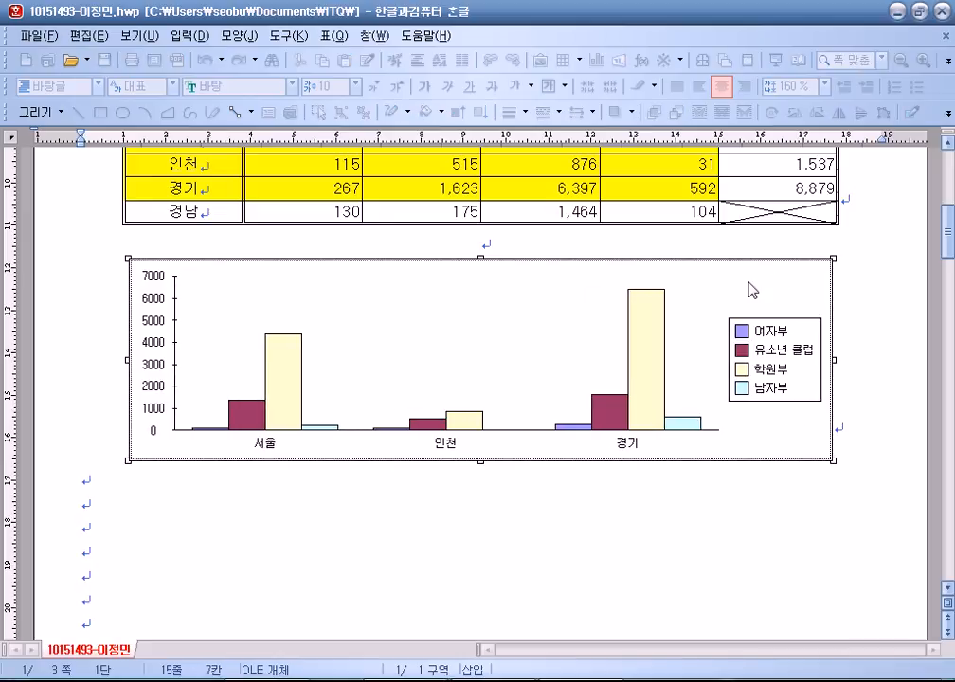
{"action": "right_click", "coordinate": [736, 282]}
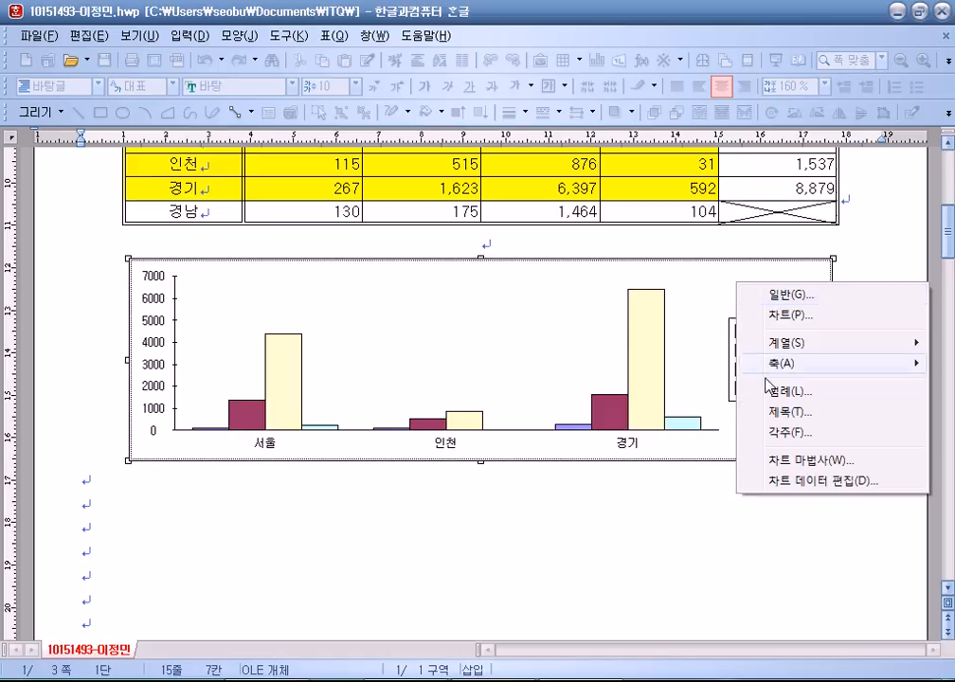
{"action": "left_click", "coordinate": [775, 463]}
{"action": "left_click_drag", "start_coordinate": [474, 118], "coordinate": [488, 52]}
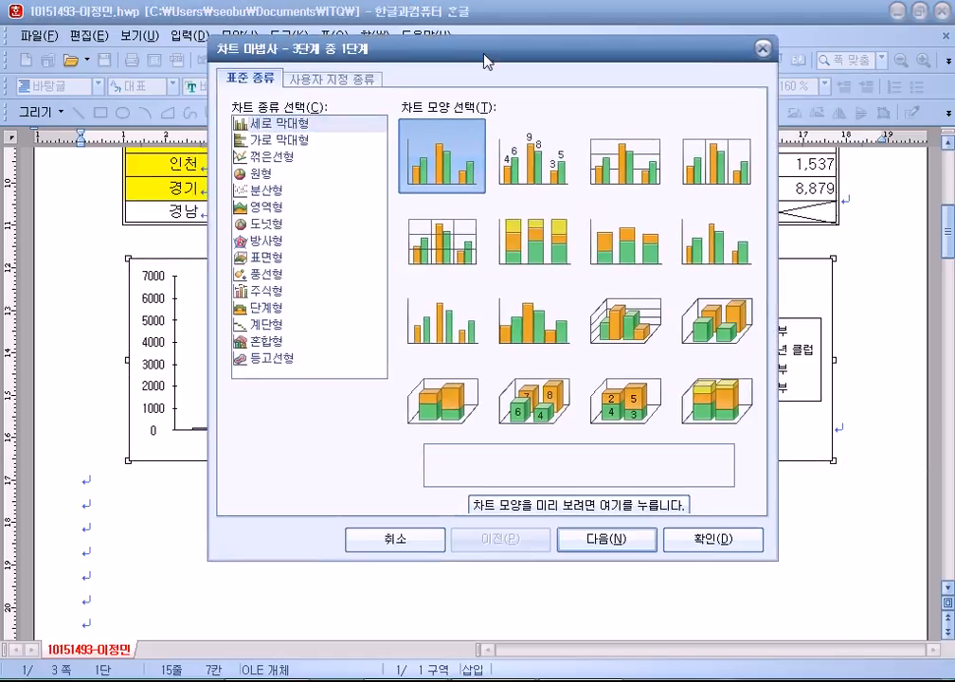
{"action": "left_click", "coordinate": [297, 140]}
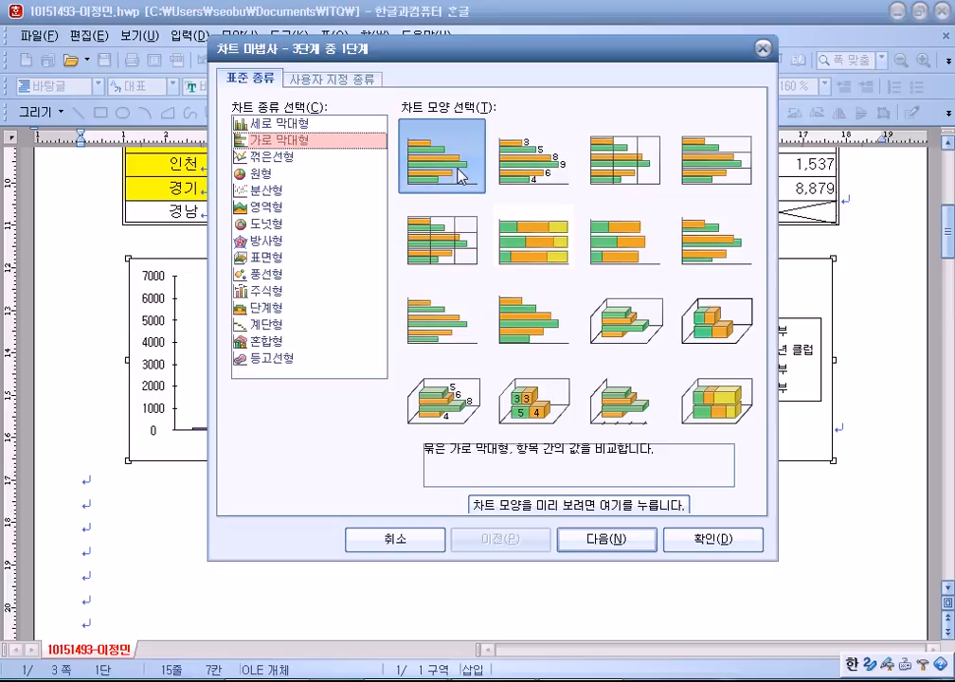
{"action": "left_click", "coordinate": [606, 539]}
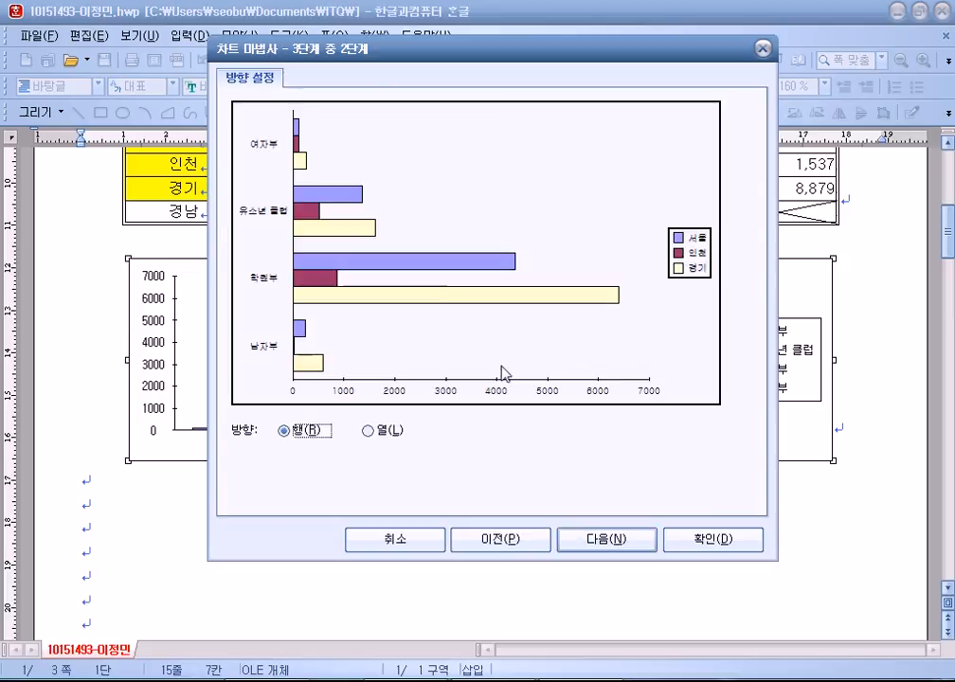
{"action": "left_click", "coordinate": [388, 431]}
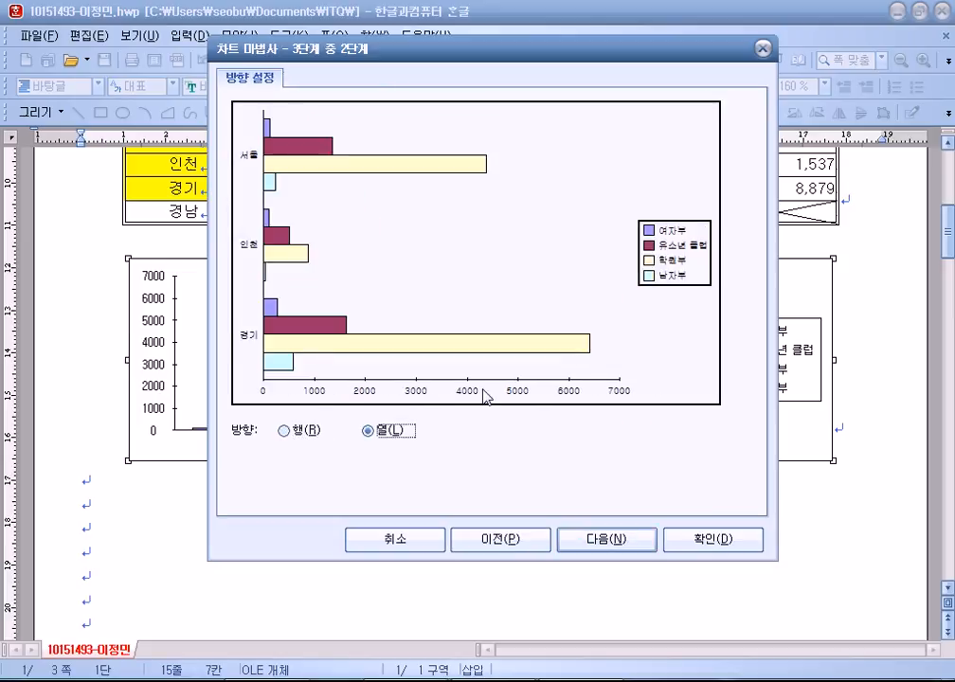
{"action": "left_click", "coordinate": [287, 431]}
{"action": "left_click", "coordinate": [371, 431]}
{"action": "left_click", "coordinate": [586, 540]}
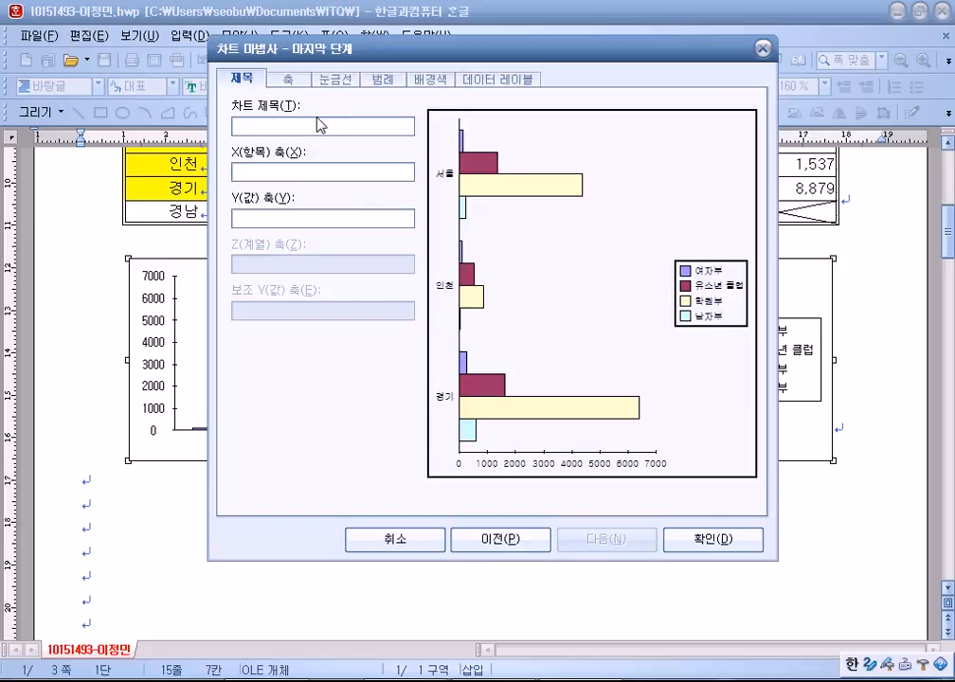
Title the chart '2014년도 대한축구협회 선수 등록 현황' with value-axis title '(단위 : 명)', then finish.
{"action": "type", "text": "2014년도 대한"}
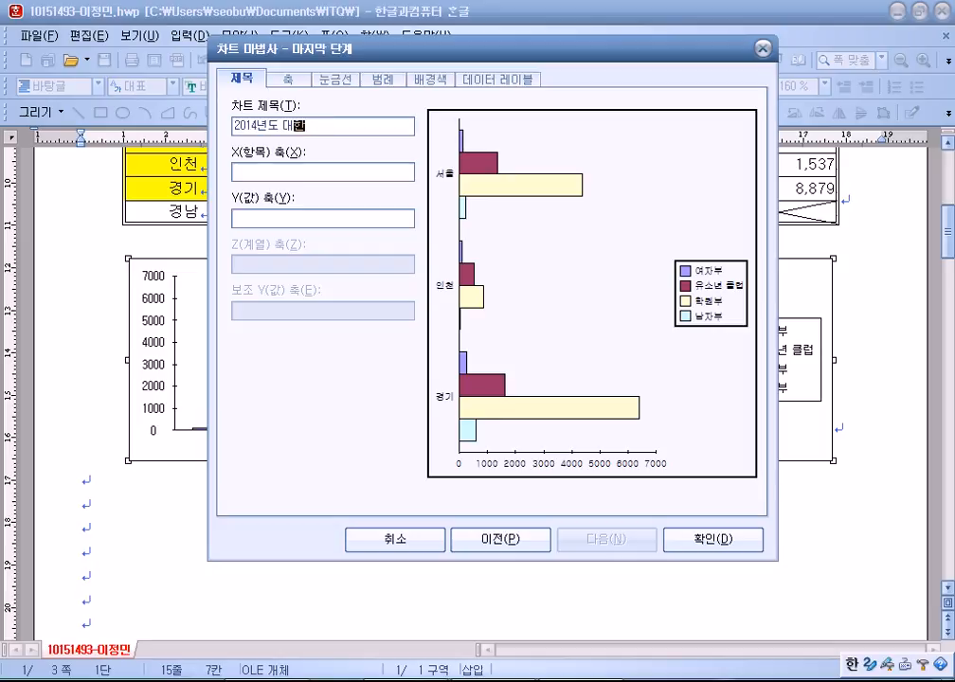
{"action": "type", "text": "체구협회"}
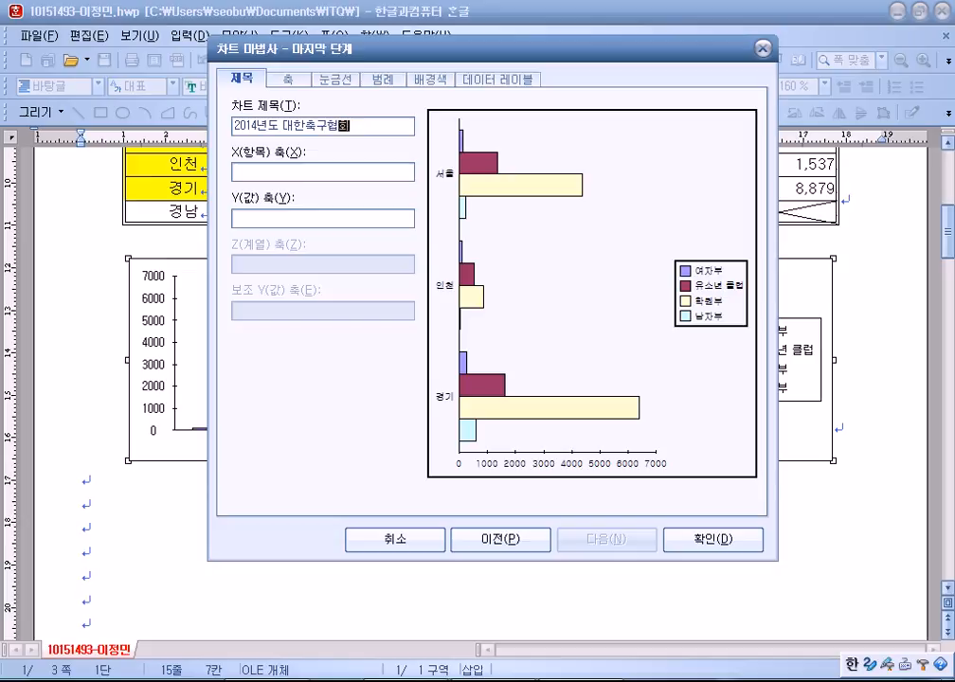
{"action": "type", "text": " 사선수"}
{"action": "type", "text": "등로"}
{"action": "key", "text": "Left"}
{"action": "key", "text": "Left"}
{"action": "type", "text": "현"}
{"action": "key", "text": "Tab"}
{"action": "key", "text": "Tab"}
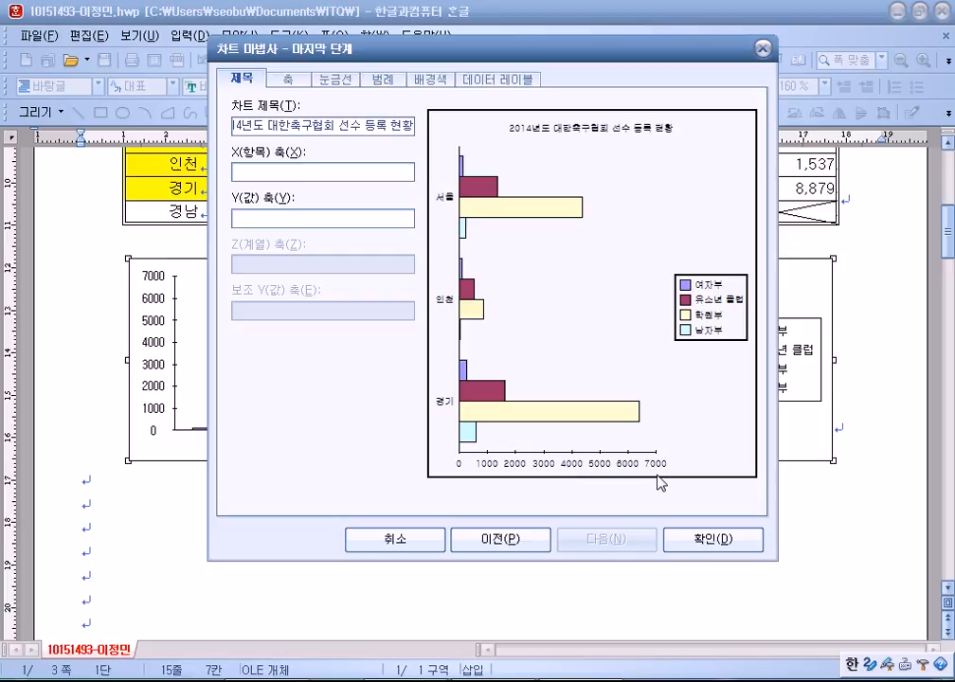
{"action": "type", "text": "("}
{"action": "type", "text": "단위 : ㅁ"}
{"action": "type", "text": "위 :ㅁ"}
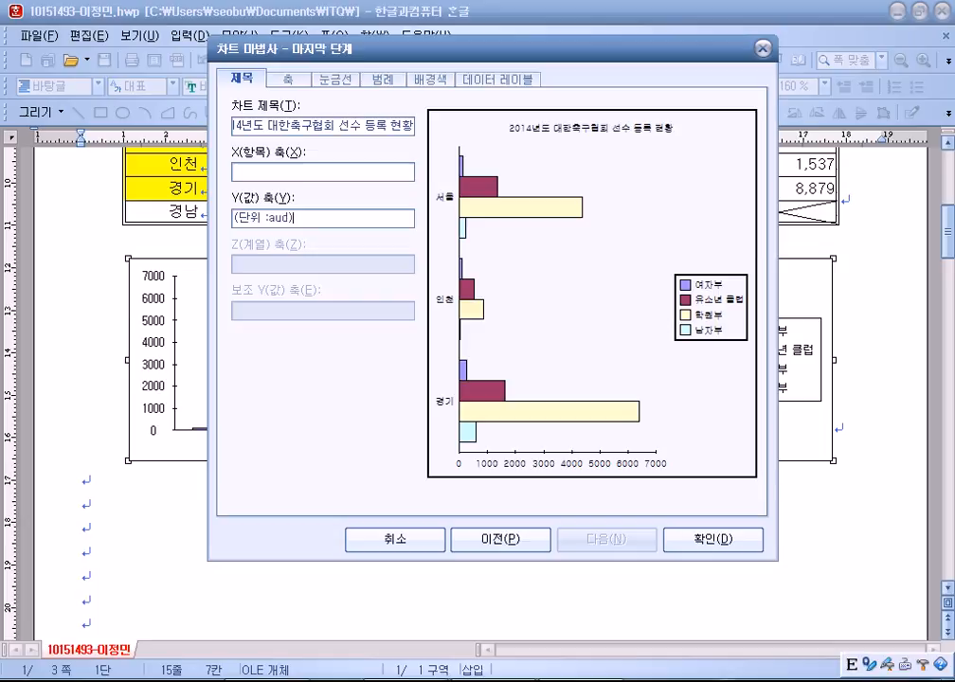
{"action": "key", "text": "BackSpace"}
{"action": "key", "text": "Hangul"}
{"action": "type", "text": "명)"}
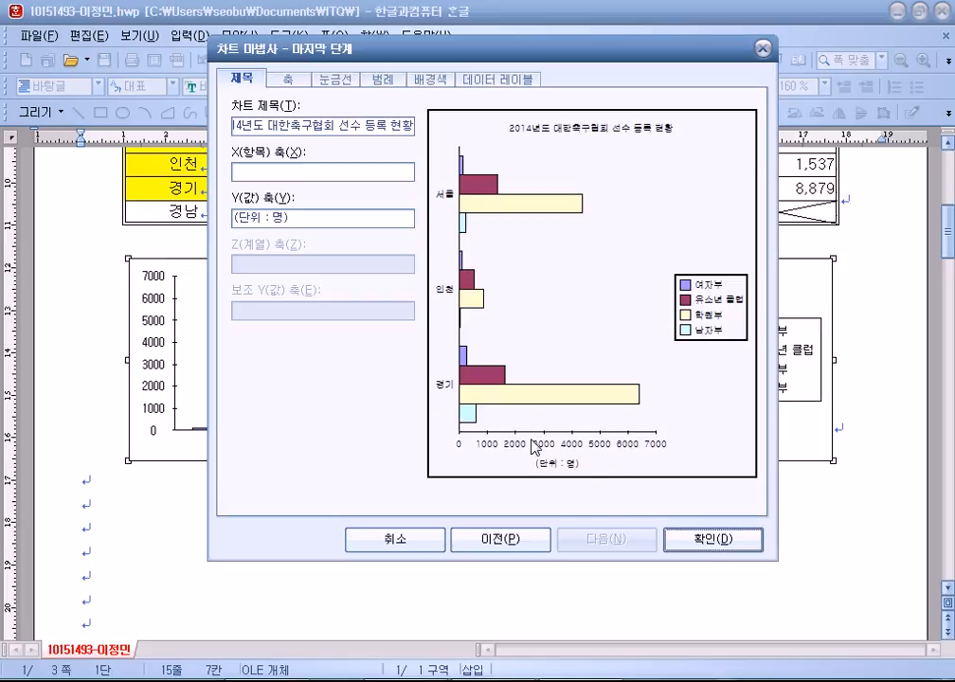
{"action": "left_click", "coordinate": [268, 167]}
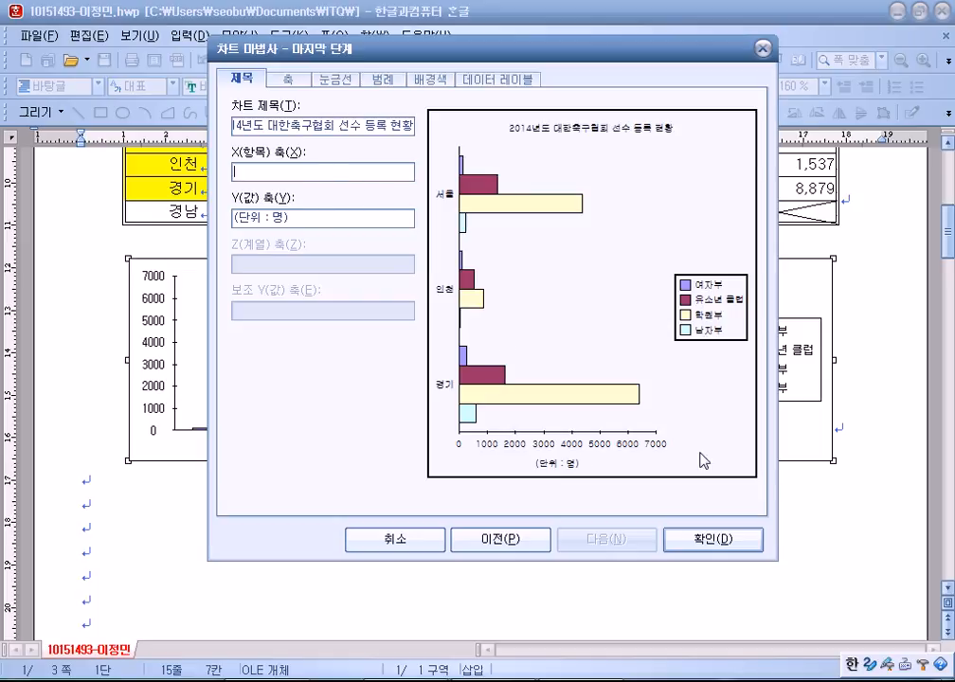
{"action": "left_click", "coordinate": [721, 539]}
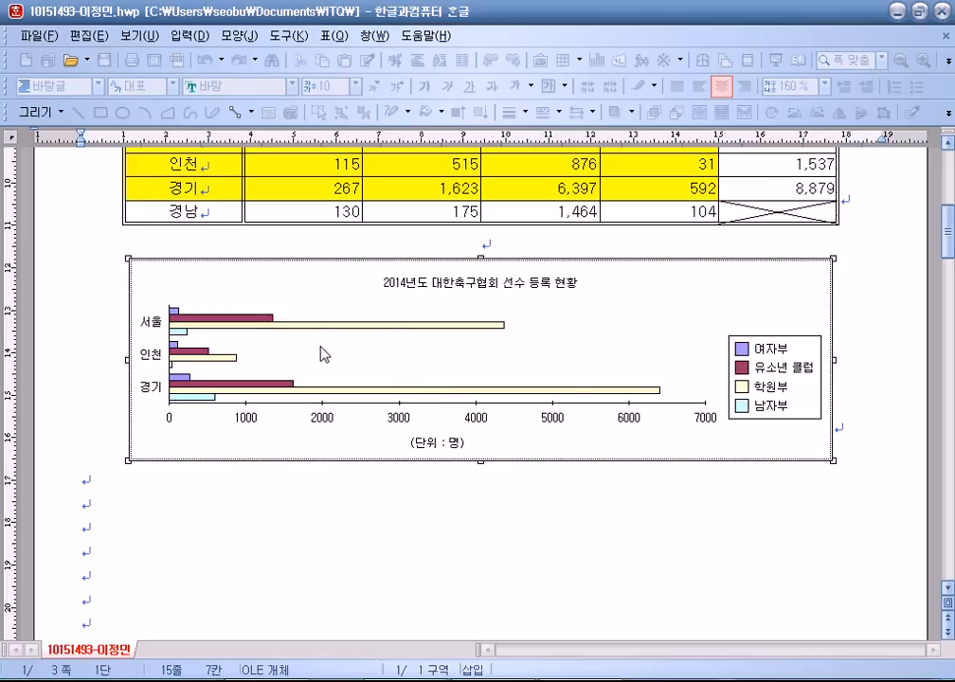
Give the chart title a single-line border and a drop shadow with reduced offset.
{"action": "left_click", "coordinate": [633, 343]}
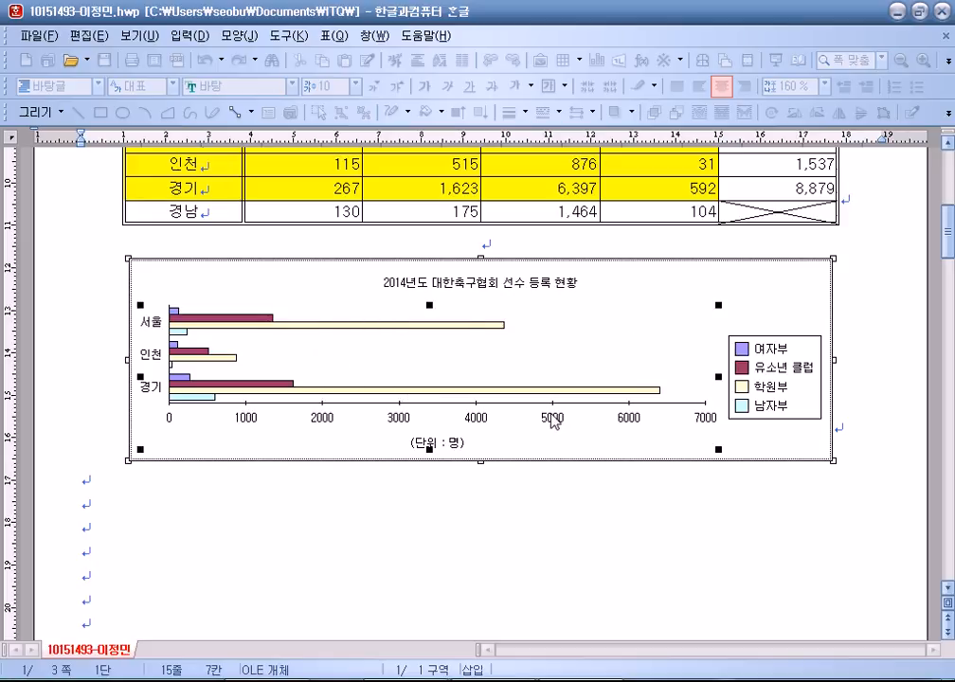
{"action": "double_click", "coordinate": [510, 287]}
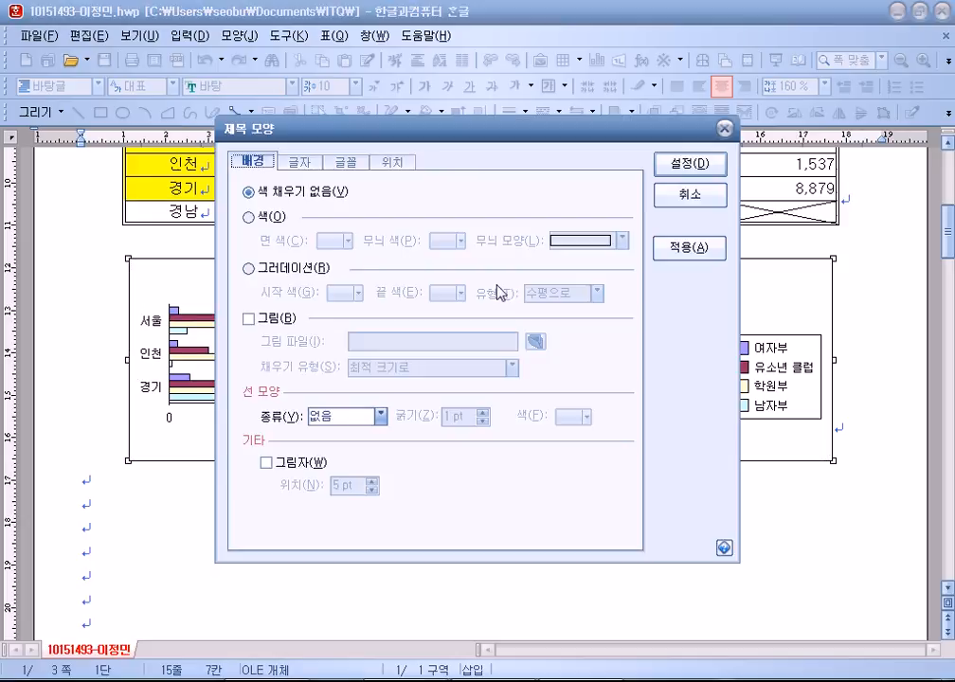
{"action": "left_click", "coordinate": [336, 417]}
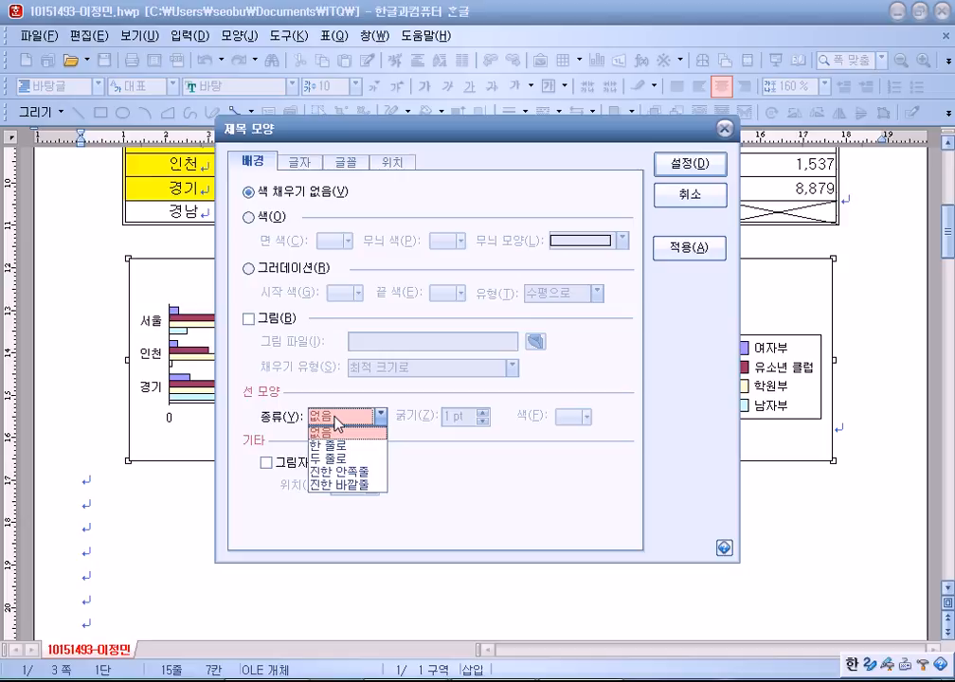
{"action": "left_click", "coordinate": [339, 444]}
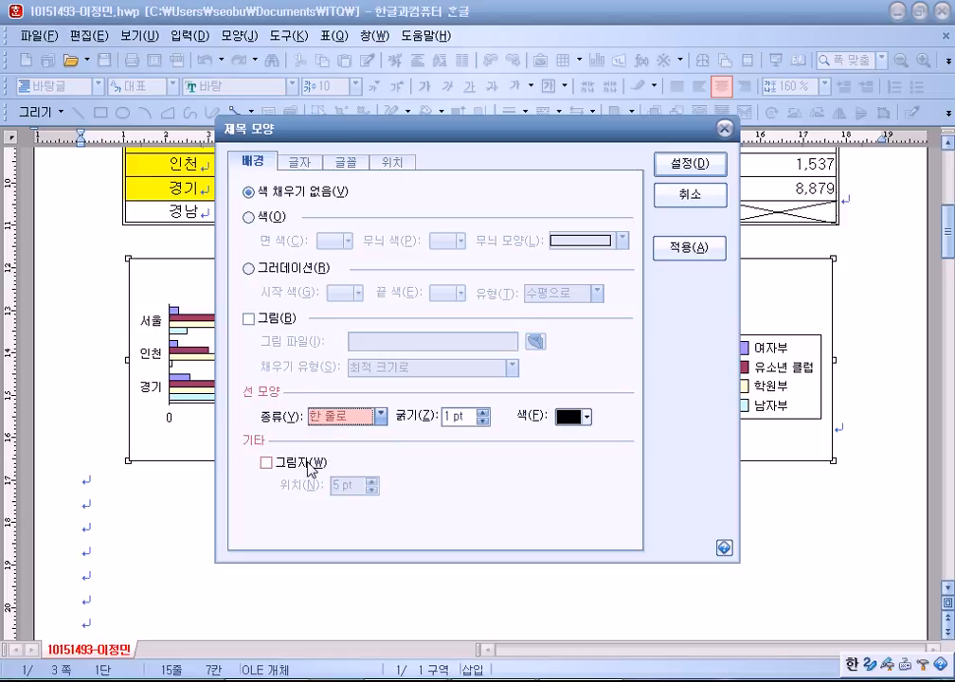
{"action": "left_click", "coordinate": [272, 463]}
{"action": "left_click", "coordinate": [371, 489]}
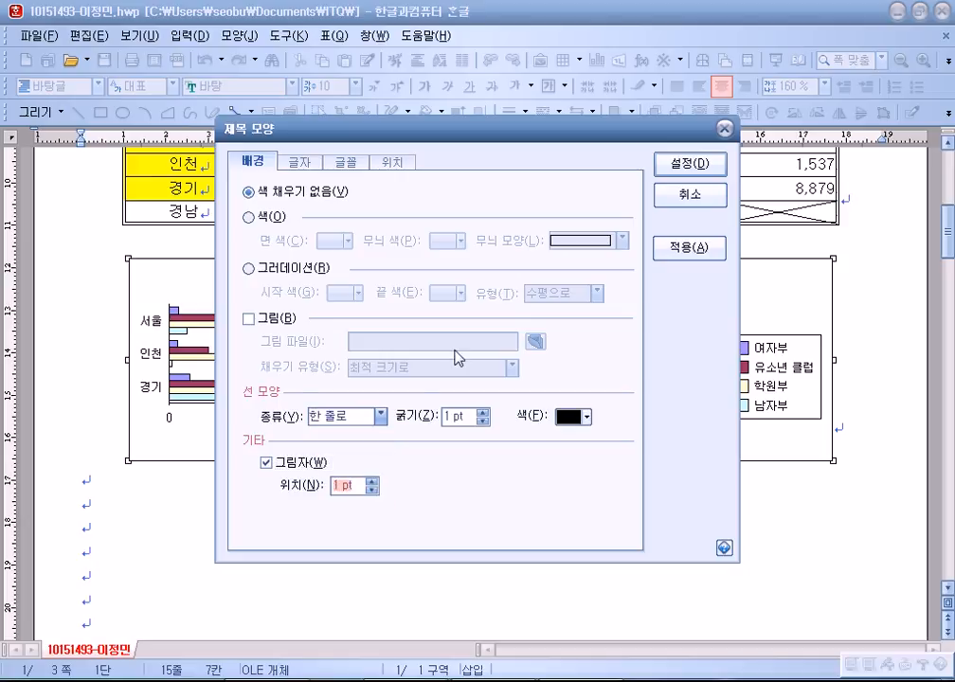
{"action": "left_click", "coordinate": [371, 489]}
Set the chart title font to bold 돋움 at size 12.
{"action": "left_click", "coordinate": [346, 163]}
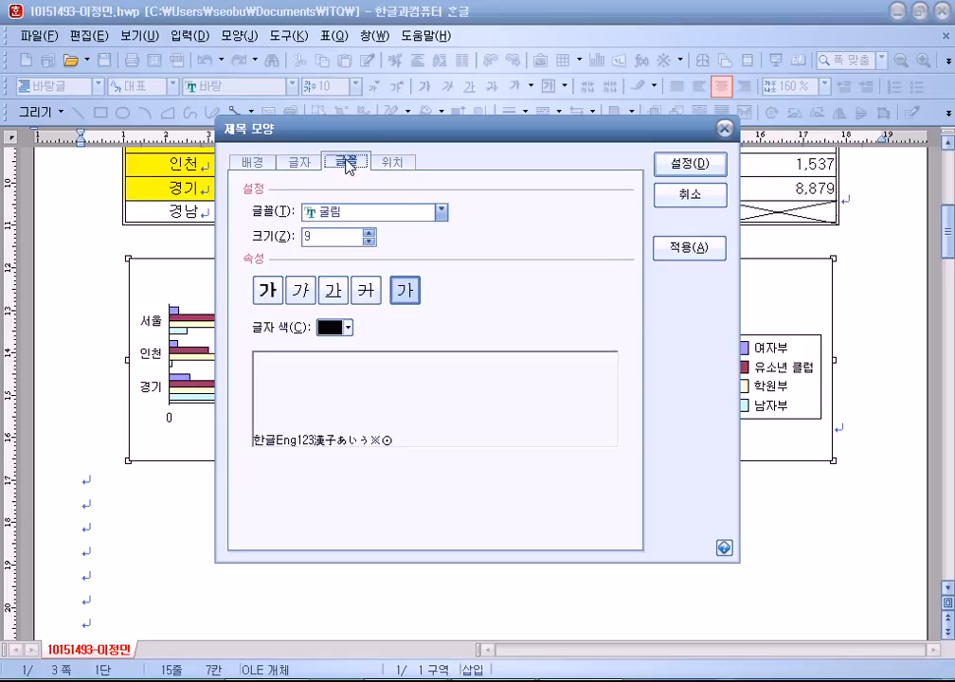
{"action": "left_click", "coordinate": [362, 212]}
{"action": "scroll", "coordinate": [352, 317], "scroll_direction": "down", "scroll_amount": 5}
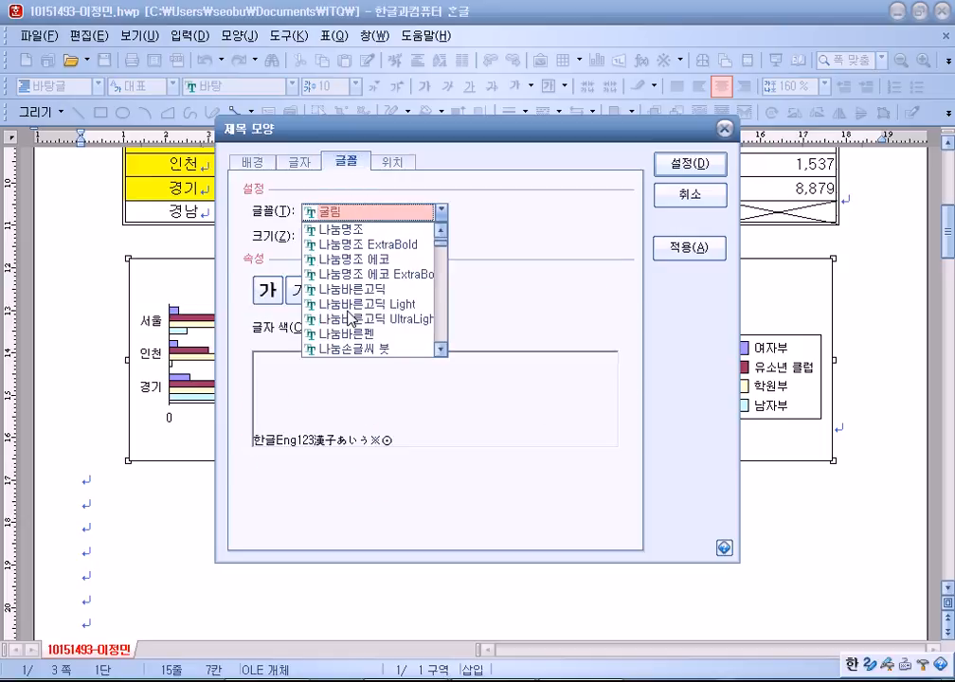
{"action": "scroll", "coordinate": [351, 319], "scroll_direction": "down", "scroll_amount": 3}
{"action": "left_click", "coordinate": [355, 244]}
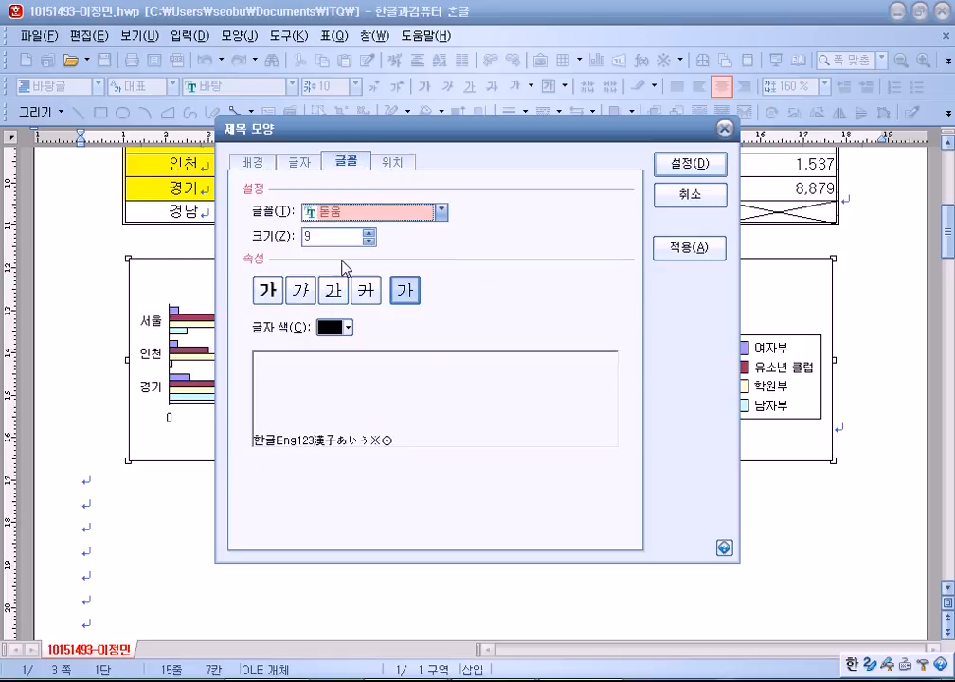
{"action": "left_click", "coordinate": [268, 290]}
{"action": "double_click", "coordinate": [327, 236]}
{"action": "type", "text": "13"}
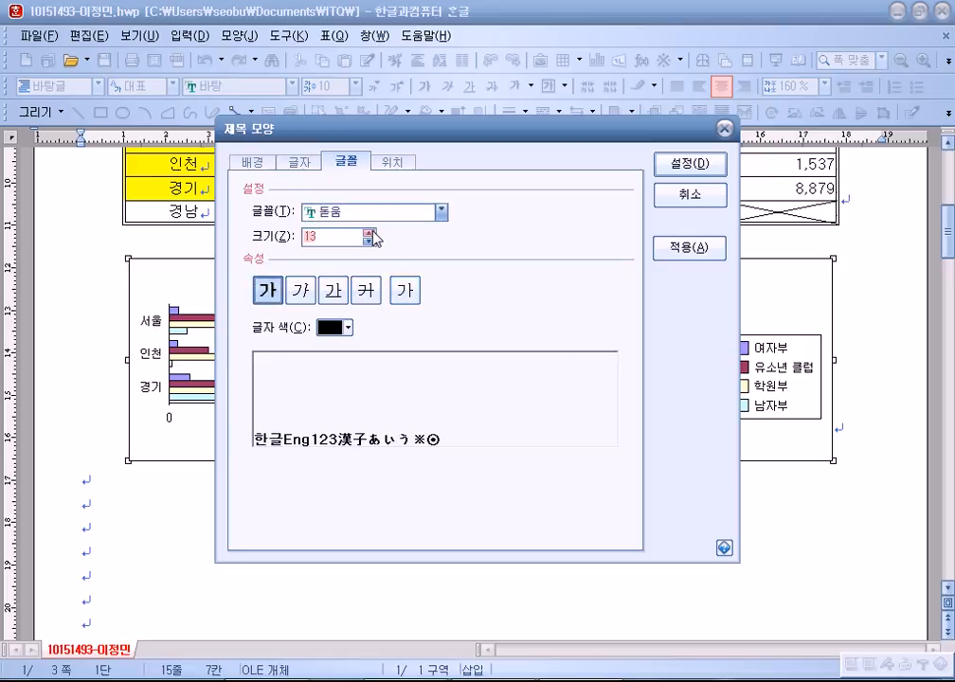
{"action": "left_click", "coordinate": [369, 241]}
{"action": "left_click", "coordinate": [691, 163]}
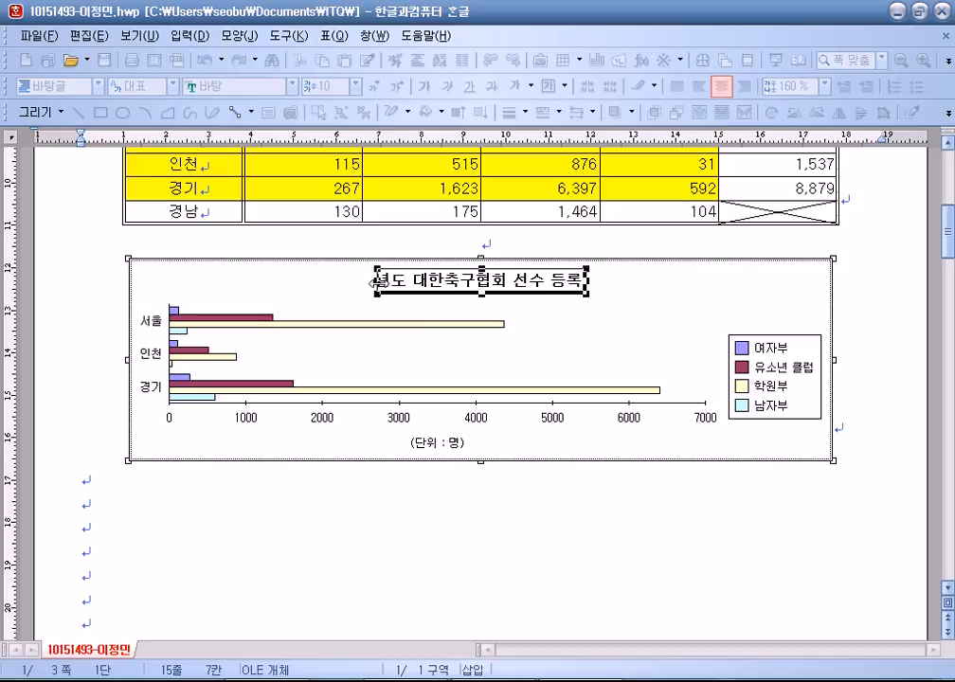
Stretch the title box's left edge outward and shift it right to centre the full title.
{"action": "left_click_drag", "start_coordinate": [352, 279], "coordinate": [276, 280]}
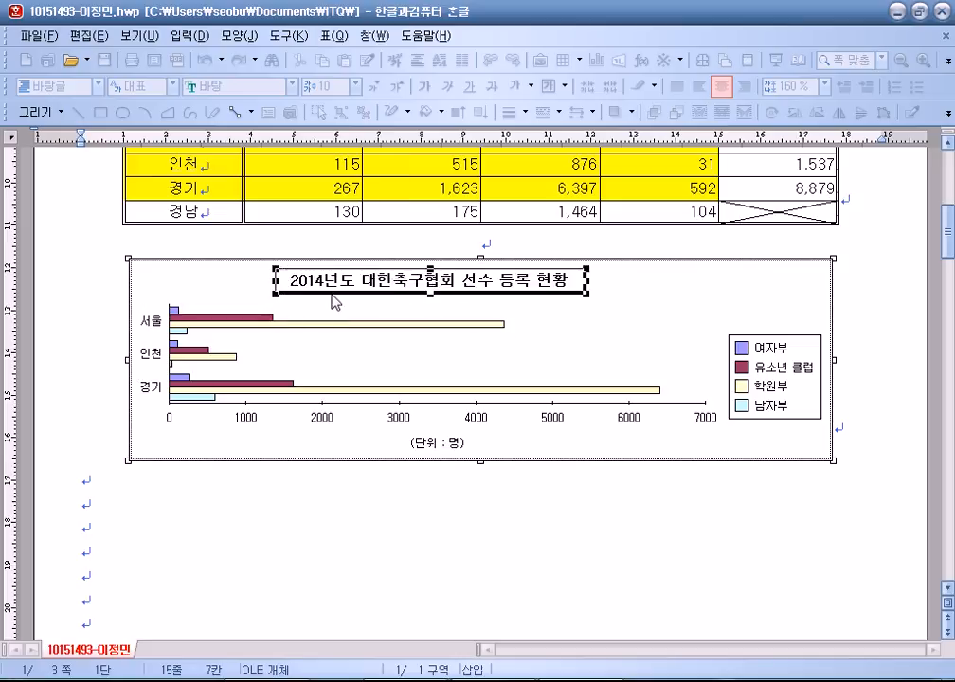
{"action": "mouse_move", "coordinate": [369, 293]}
{"action": "left_mouse_down"}
{"action": "mouse_move", "coordinate": [387, 293]}
{"action": "mouse_move", "coordinate": [383, 301]}
{"action": "left_mouse_up"}
{"action": "left_click_drag", "start_coordinate": [380, 293], "coordinate": [386, 294]}
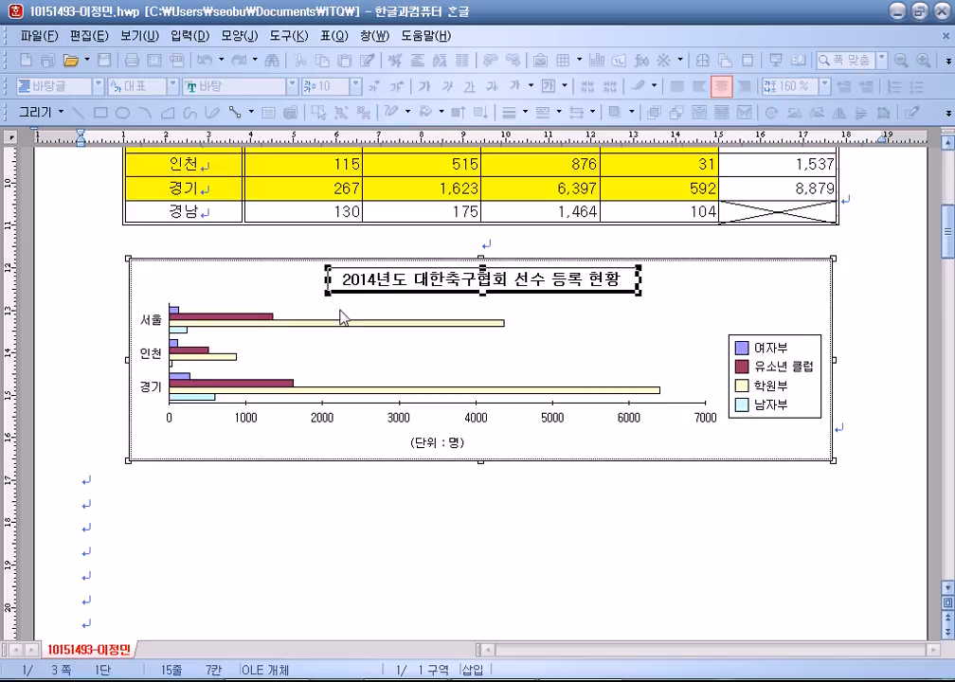
{"action": "left_click", "coordinate": [696, 309]}
Set the 서울, 인천, 경기 category-axis labels to 돋움 at 10 pt.
{"action": "double_click", "coordinate": [151, 329]}
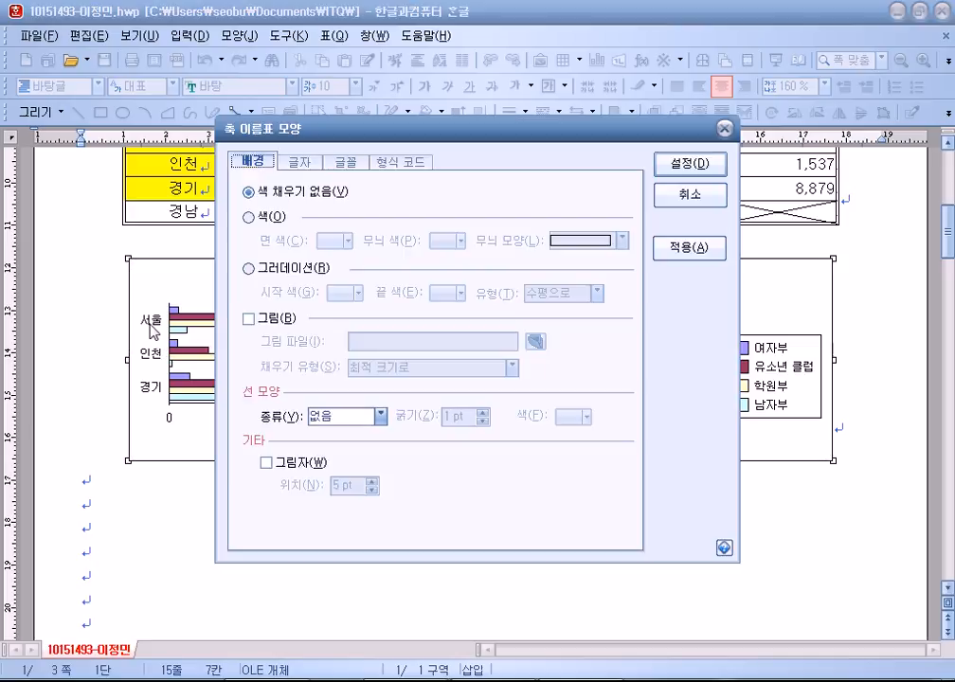
{"action": "left_click", "coordinate": [345, 161]}
{"action": "left_click", "coordinate": [337, 212]}
{"action": "scroll", "coordinate": [339, 259], "scroll_direction": "down", "scroll_amount": 6}
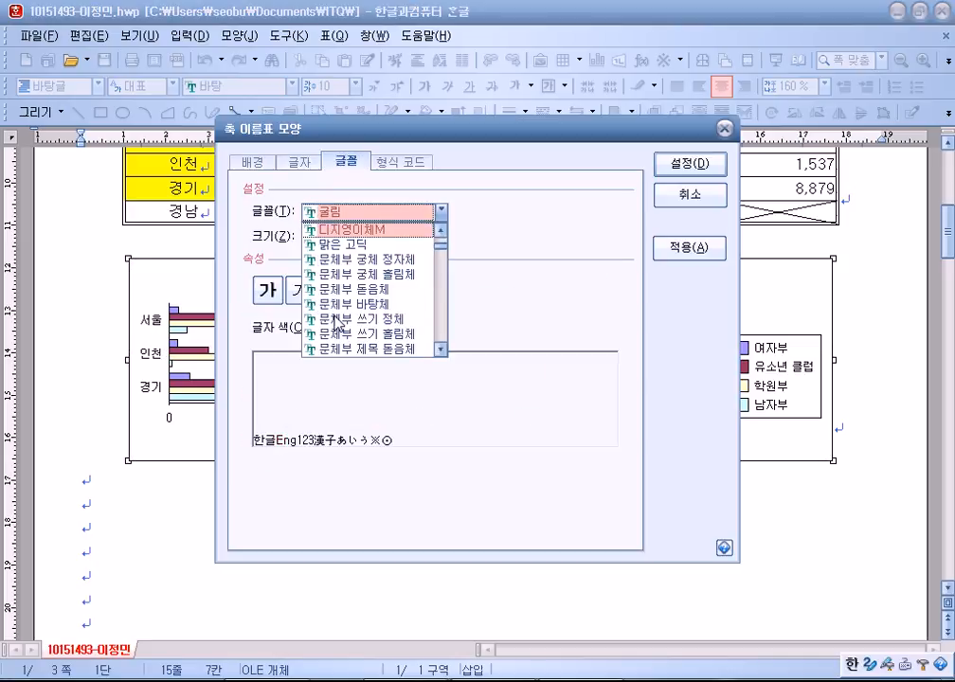
{"action": "left_click", "coordinate": [331, 244]}
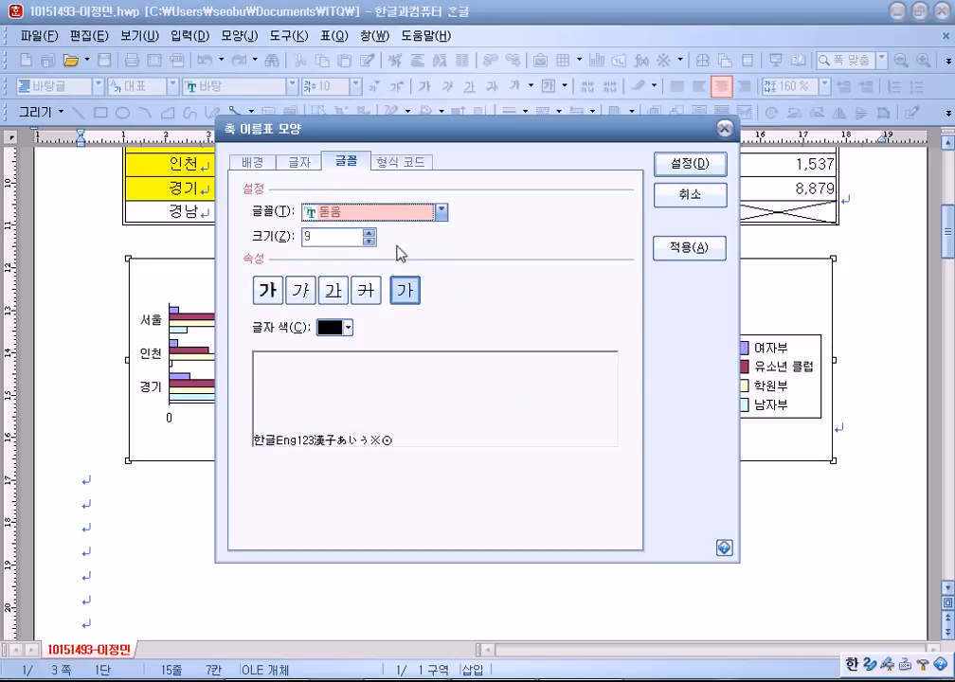
{"action": "left_click", "coordinate": [369, 231]}
{"action": "left_click", "coordinate": [678, 162]}
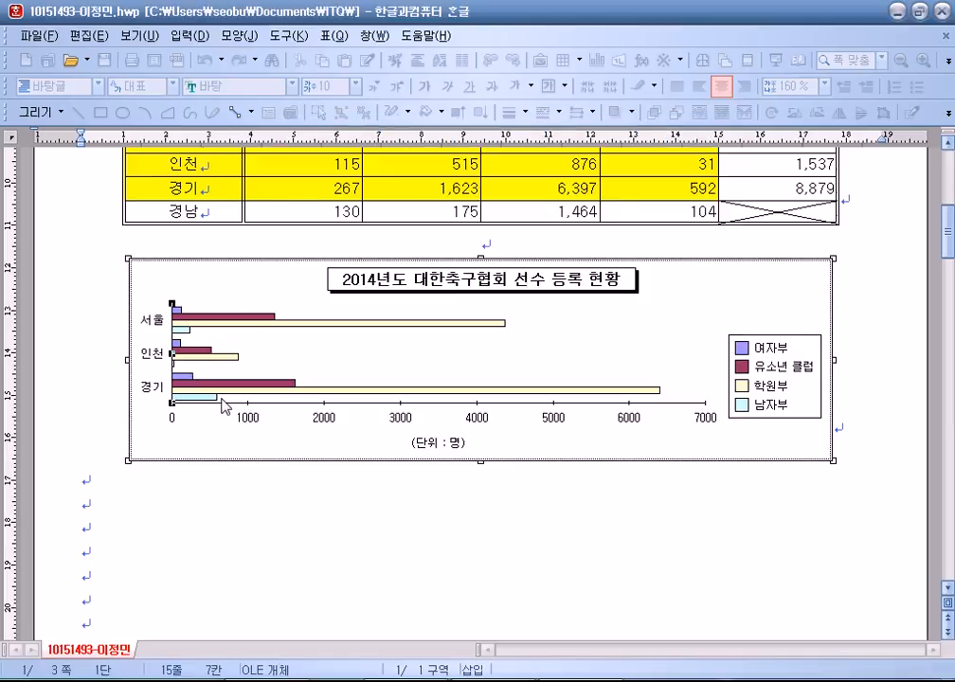
Set the numeric value-axis labels to 돋움 at 10 pt.
{"action": "double_click", "coordinate": [245, 424]}
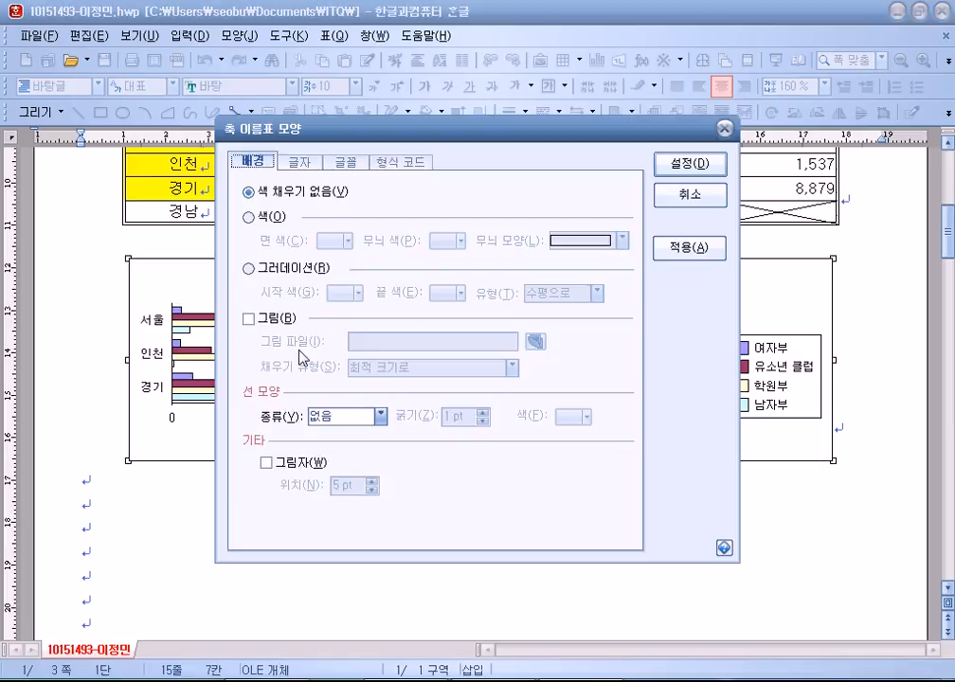
{"action": "left_click", "coordinate": [346, 162]}
{"action": "left_click", "coordinate": [369, 211]}
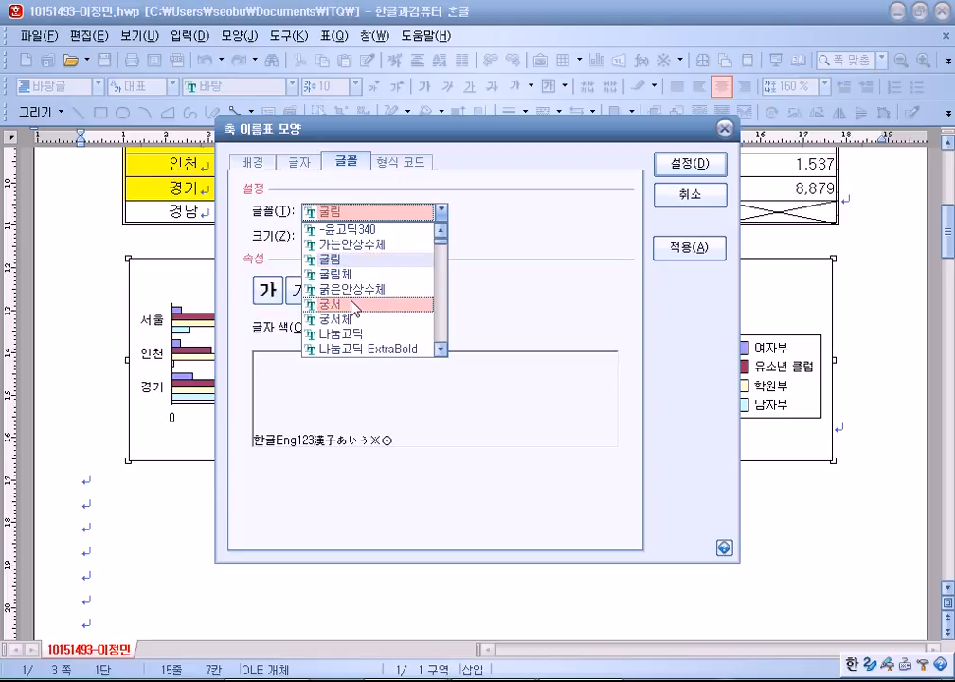
{"action": "scroll", "coordinate": [354, 306], "scroll_direction": "down", "scroll_amount": 5}
{"action": "left_click", "coordinate": [336, 320]}
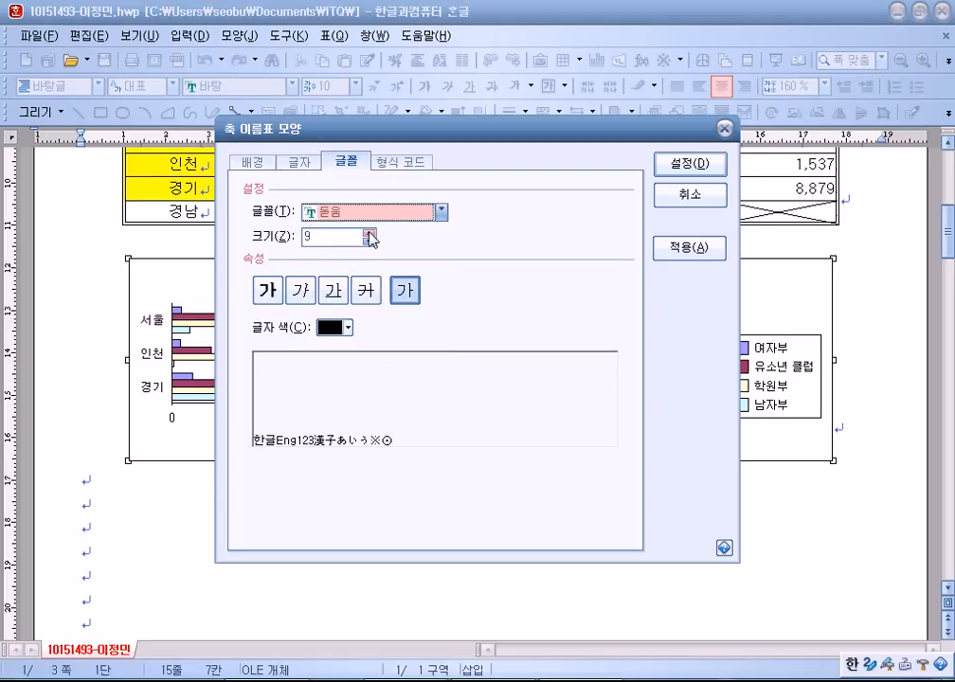
{"action": "left_click", "coordinate": [369, 233]}
{"action": "left_click", "coordinate": [688, 163]}
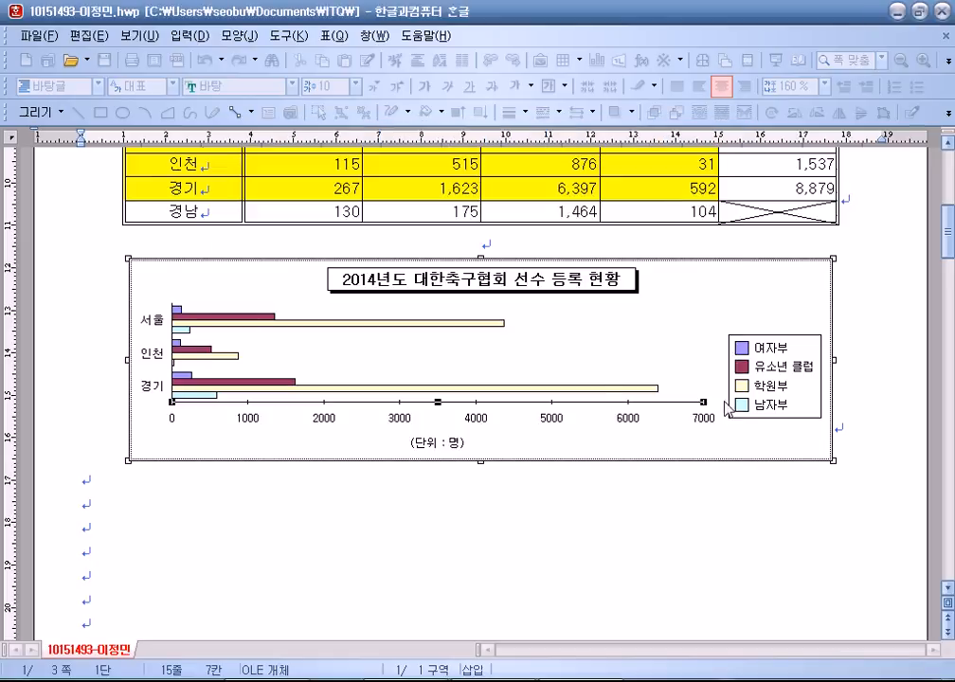
Set the (단위 : 명) axis title to 돋움 at 10 pt.
{"action": "left_click", "coordinate": [452, 444]}
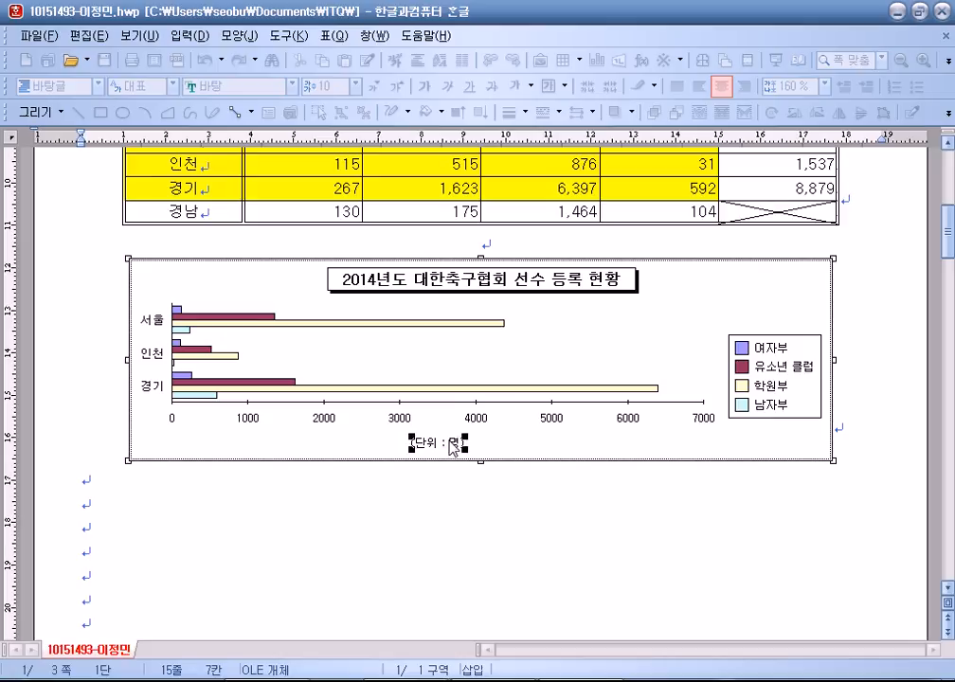
{"action": "double_click", "coordinate": [453, 445]}
{"action": "left_click", "coordinate": [347, 160]}
{"action": "left_click", "coordinate": [441, 211]}
{"action": "scroll", "coordinate": [348, 305], "scroll_direction": "down", "scroll_amount": 3}
{"action": "scroll", "coordinate": [349, 305], "scroll_direction": "up", "scroll_amount": 2}
{"action": "left_click", "coordinate": [355, 243]}
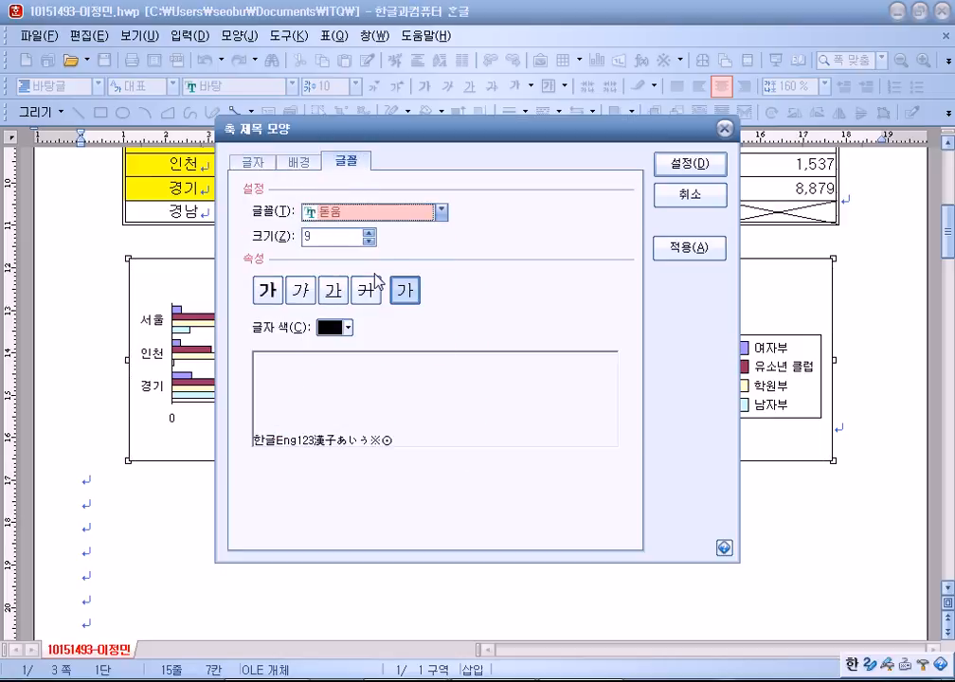
{"action": "left_click", "coordinate": [369, 232]}
{"action": "left_click", "coordinate": [687, 162]}
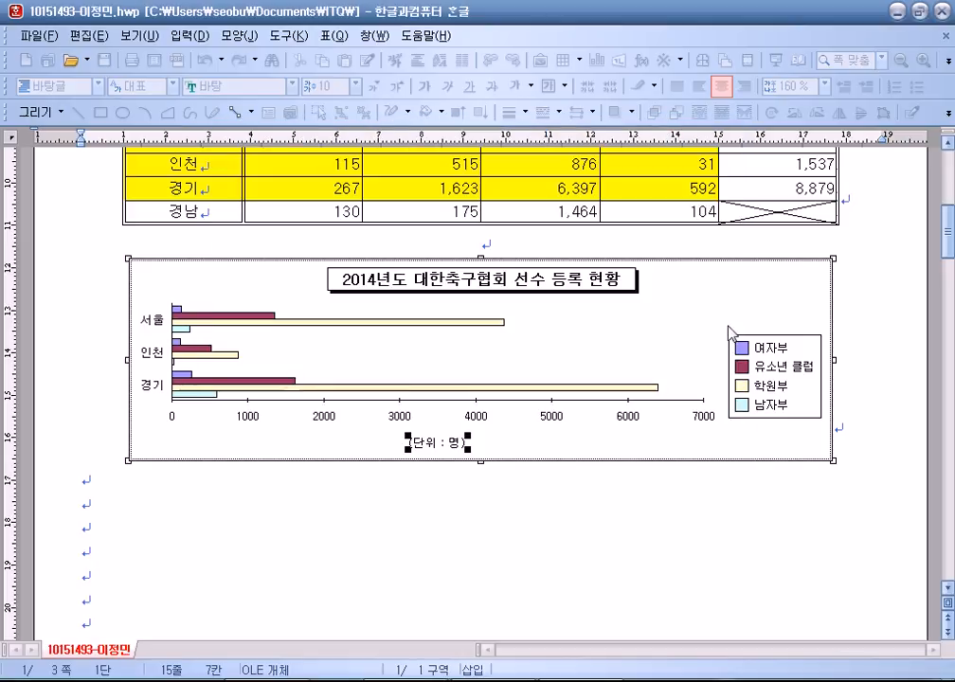
Set the legend text to 돋움 at 10 pt and leave chart editing.
{"action": "double_click", "coordinate": [743, 348]}
{"action": "left_click", "coordinate": [300, 161]}
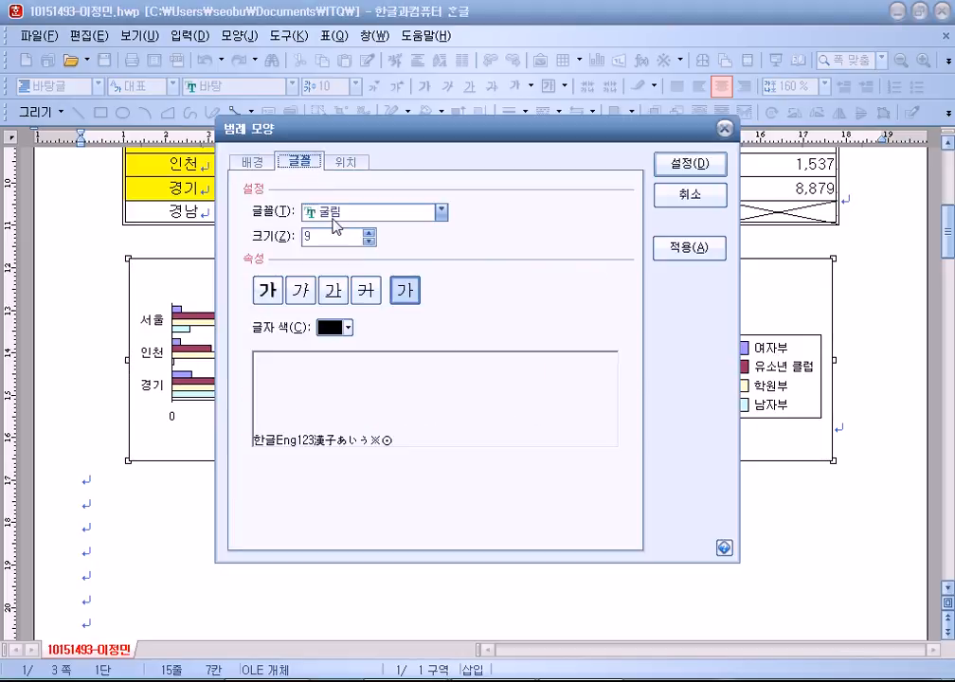
{"action": "left_click", "coordinate": [332, 218]}
{"action": "scroll", "coordinate": [341, 274], "scroll_direction": "down", "scroll_amount": 3}
{"action": "left_click", "coordinate": [341, 289]}
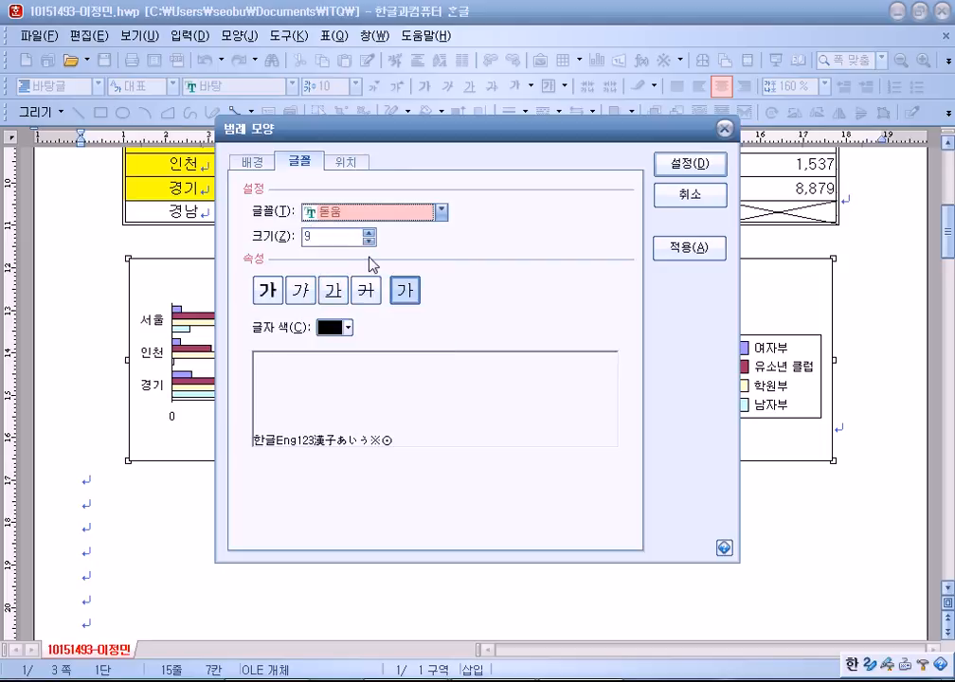
{"action": "left_click", "coordinate": [370, 232]}
{"action": "left_click", "coordinate": [687, 163]}
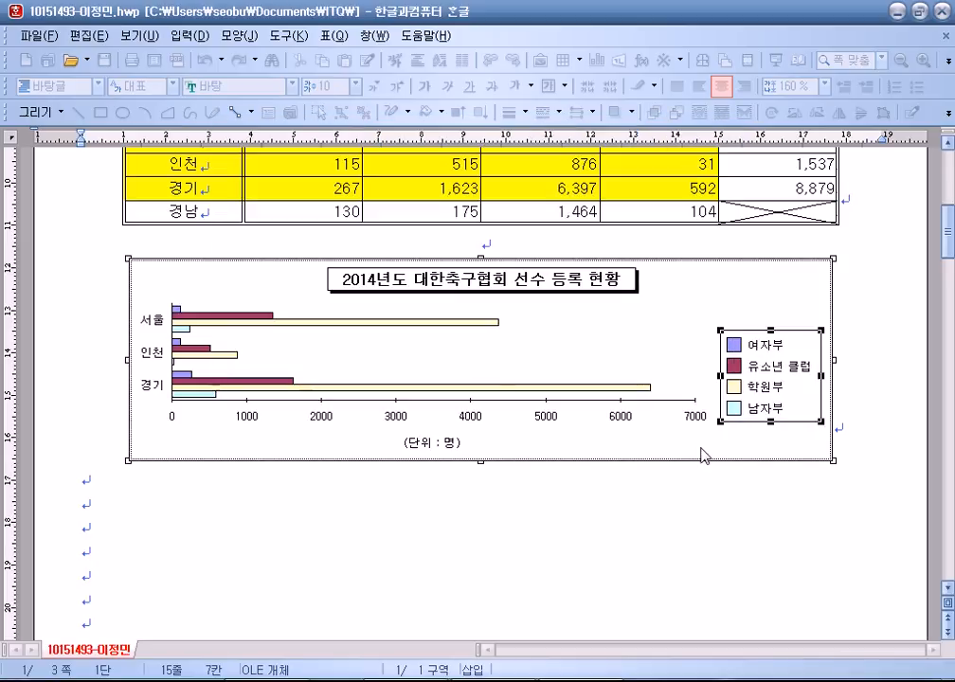
{"action": "left_click", "coordinate": [615, 529]}
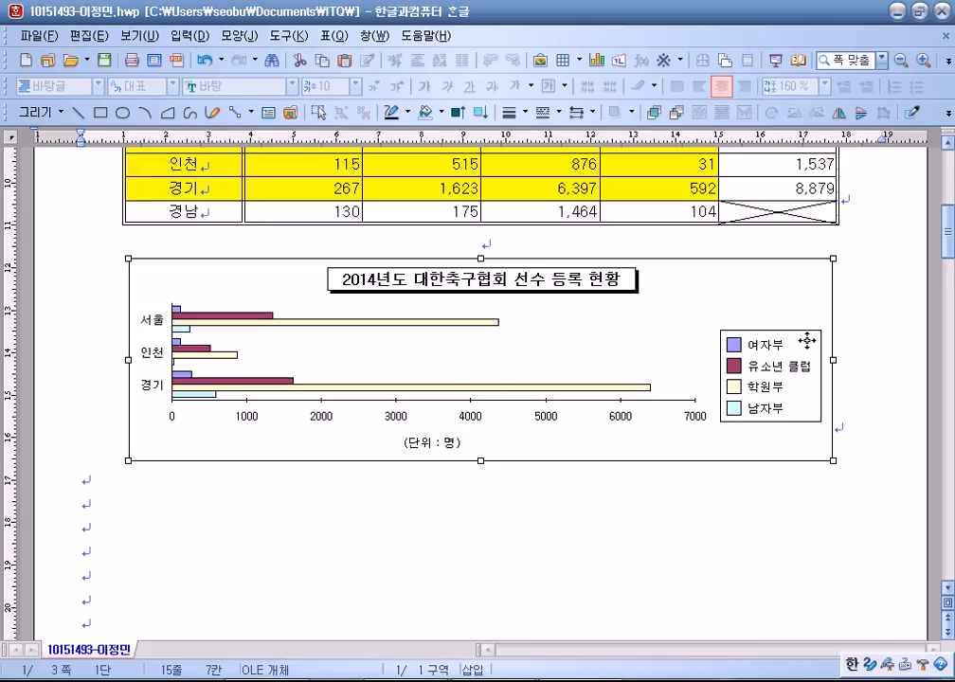
{"action": "left_click", "coordinate": [468, 522]}
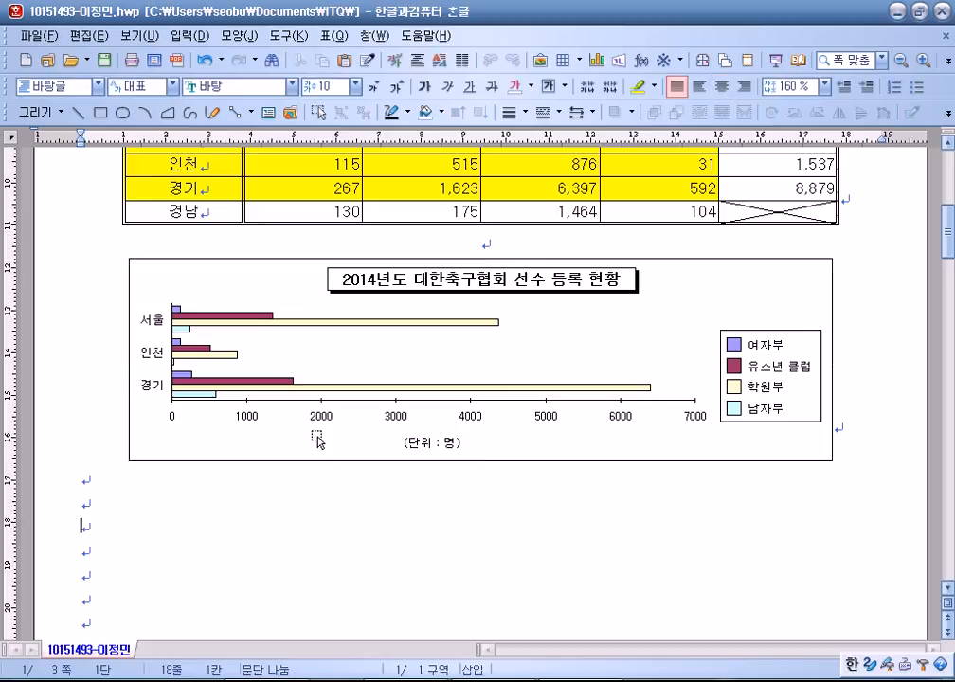
Place the insertion point after (1) under item 3 on page 3 and start a new equation.
{"action": "scroll", "coordinate": [316, 442], "scroll_direction": "up", "scroll_amount": 5}
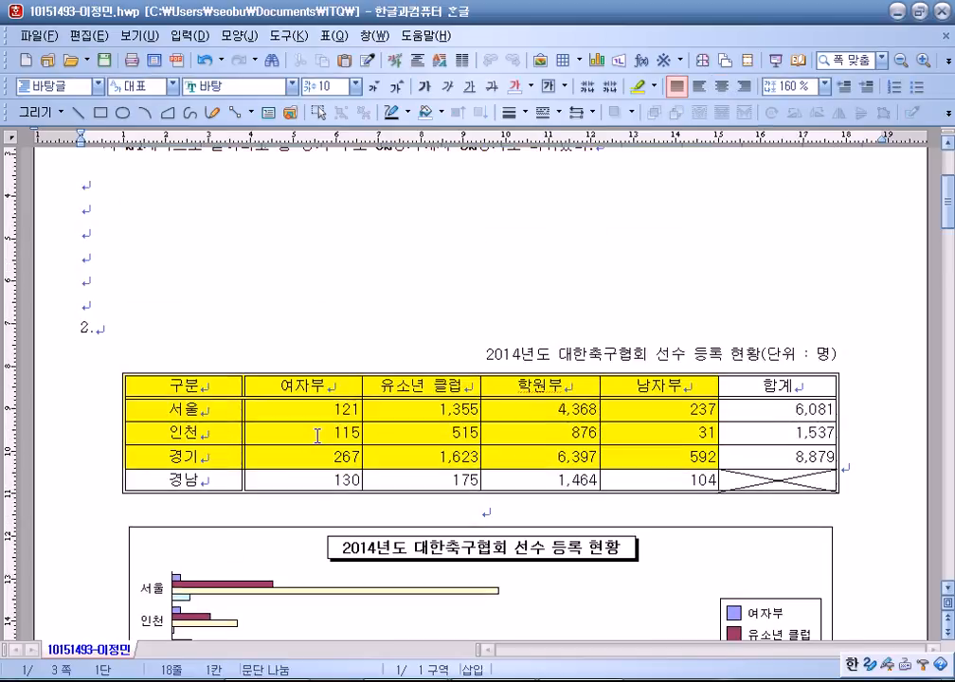
{"action": "scroll", "coordinate": [316, 437], "scroll_direction": "down", "scroll_amount": 15}
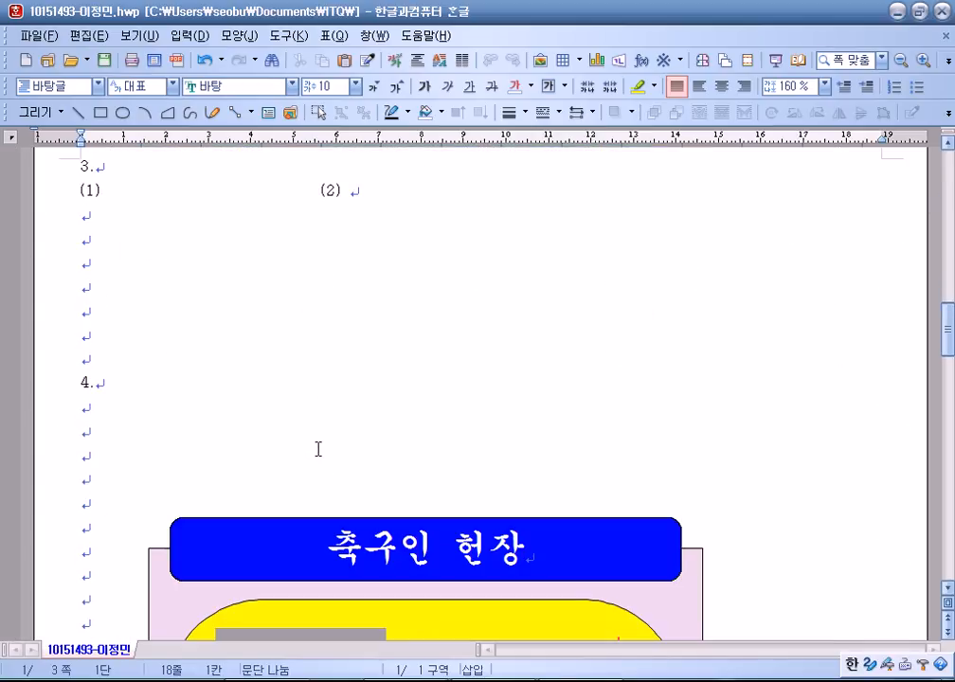
{"action": "left_click", "coordinate": [111, 191]}
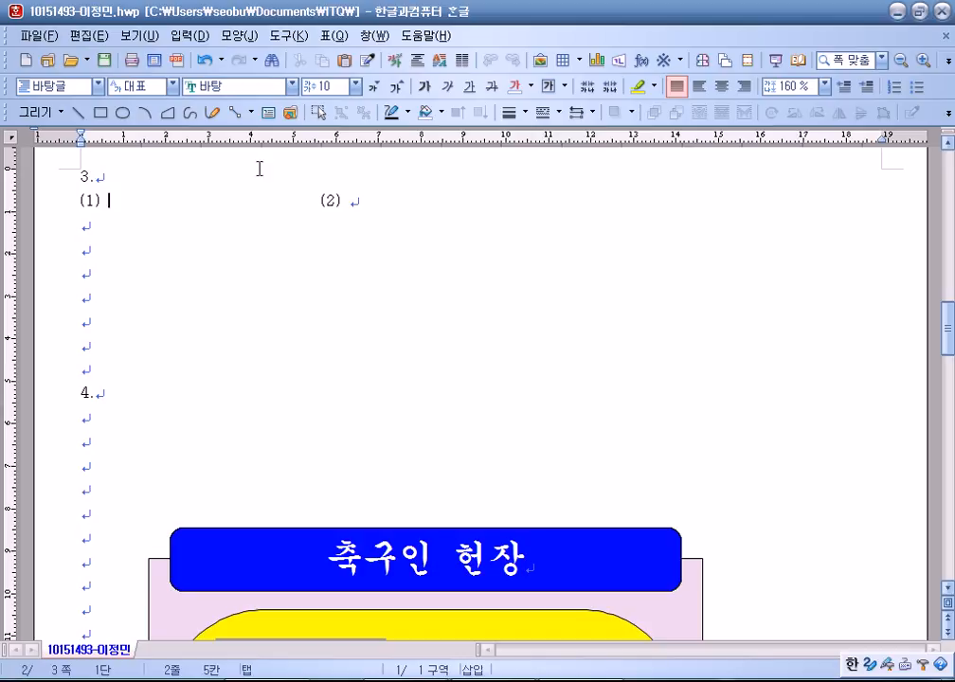
{"action": "left_click", "coordinate": [651, 64]}
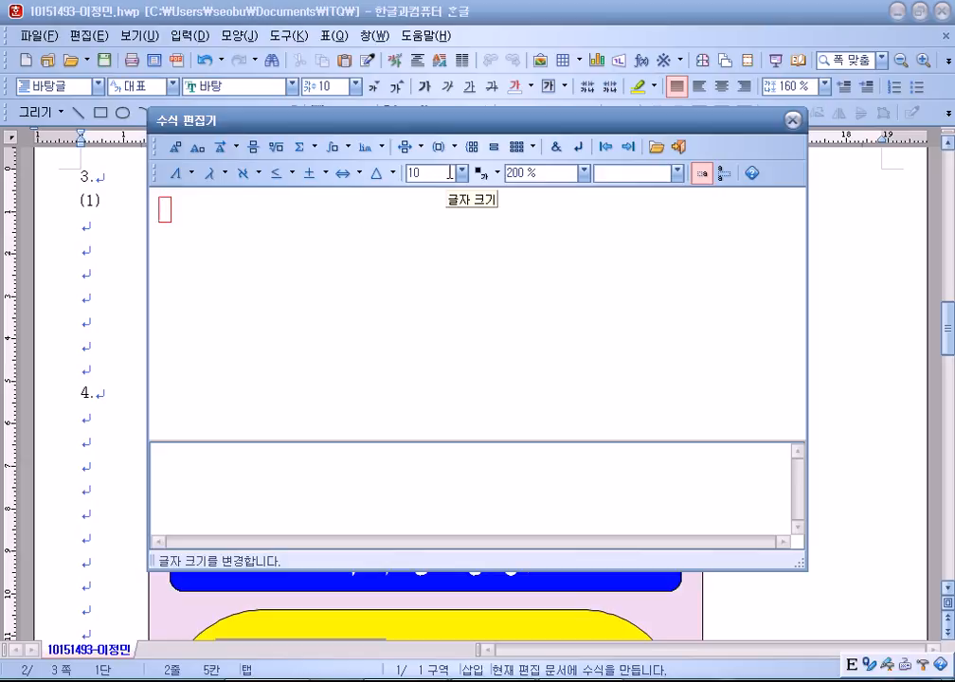
Enlarge the equation preview to 300% and build the fraction F over h₂.
{"action": "left_click", "coordinate": [580, 173]}
{"action": "left_click", "coordinate": [519, 243]}
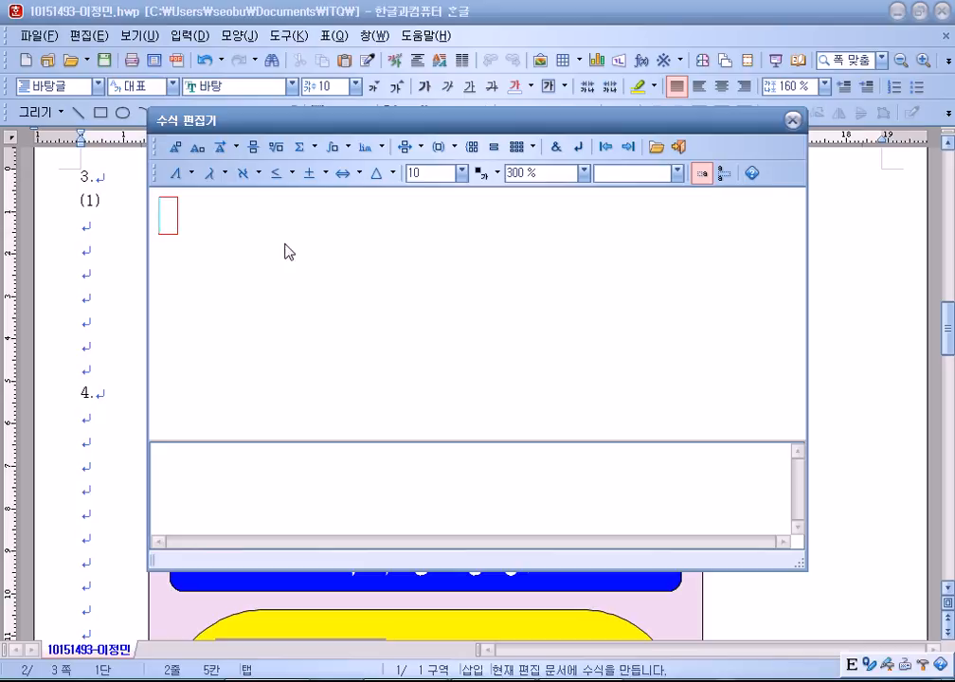
{"action": "left_click", "coordinate": [252, 147]}
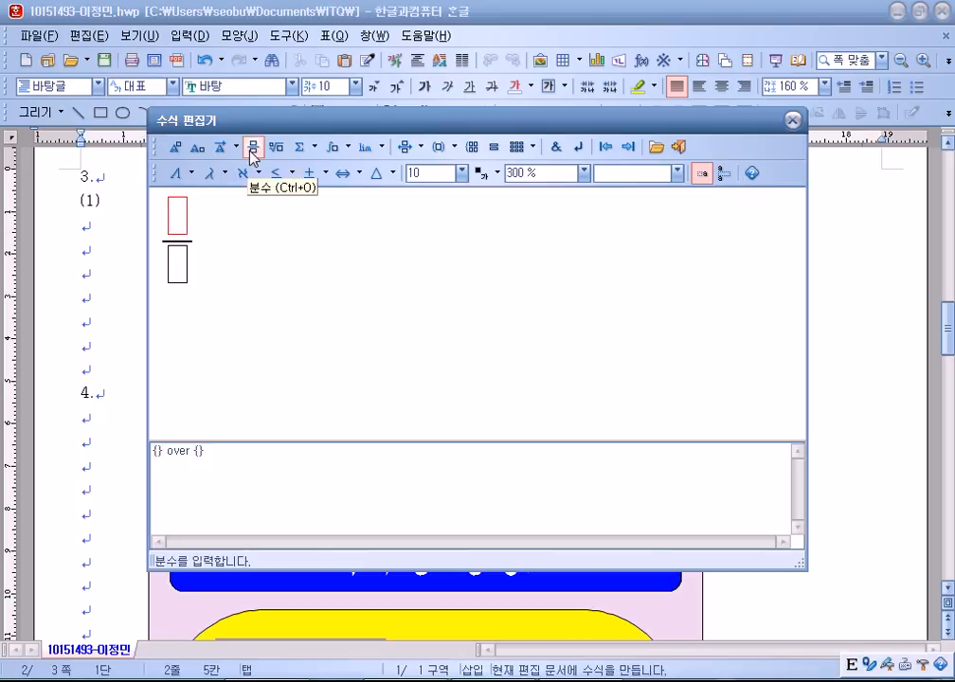
{"action": "type", "text": "F"}
{"action": "key", "text": "Tab"}
{"action": "type", "text": "h"}
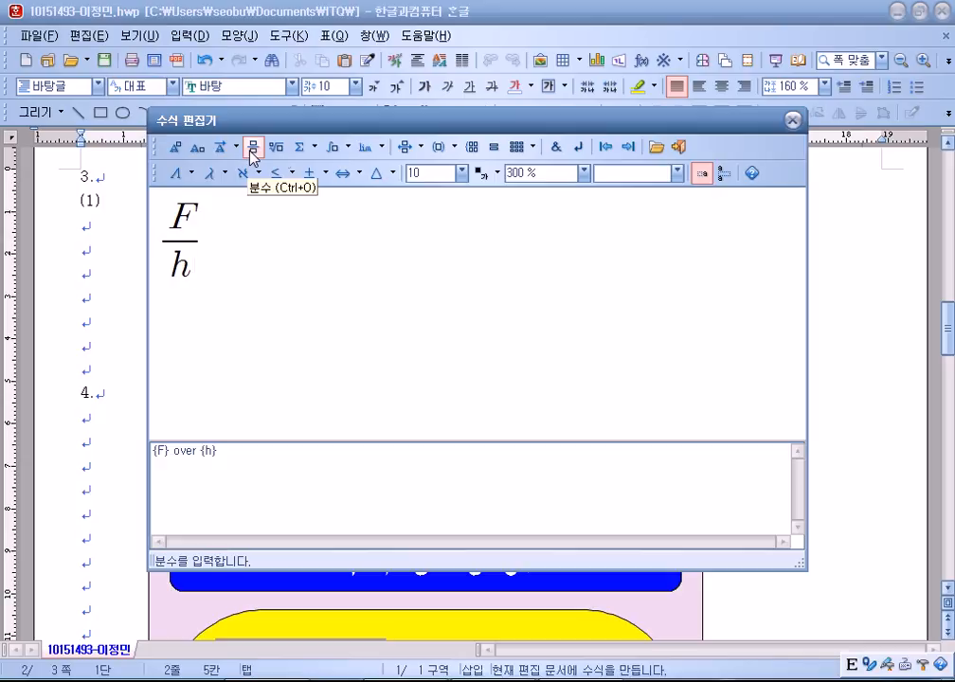
{"action": "left_click", "coordinate": [196, 149]}
{"action": "type", "text": "2"}
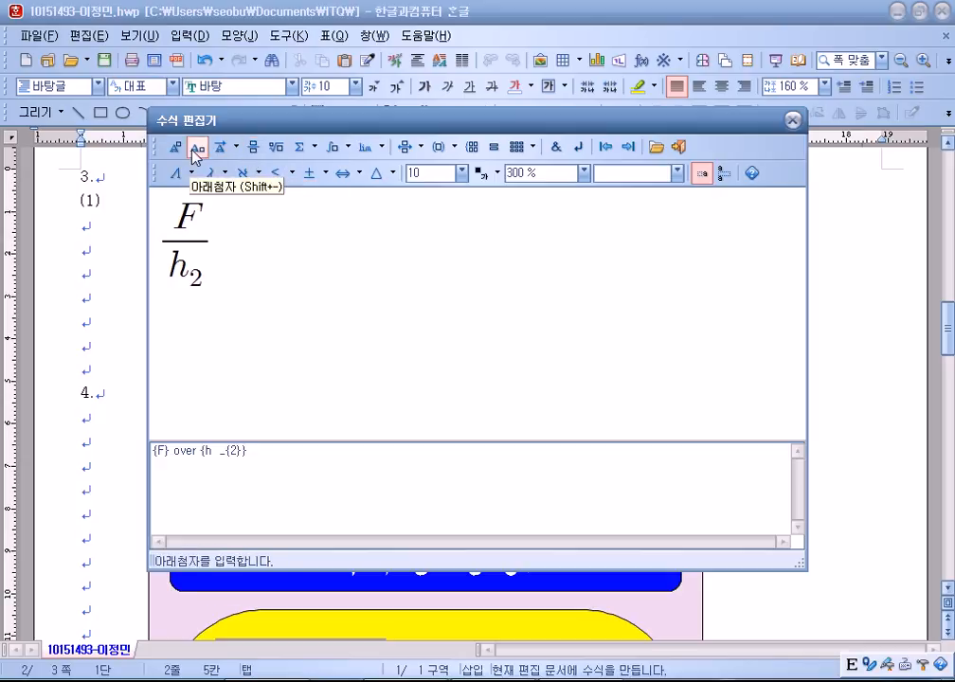
{"action": "key", "text": "Tab"}
Continue the equation with = t₂k₁.
{"action": "type", "text": "="}
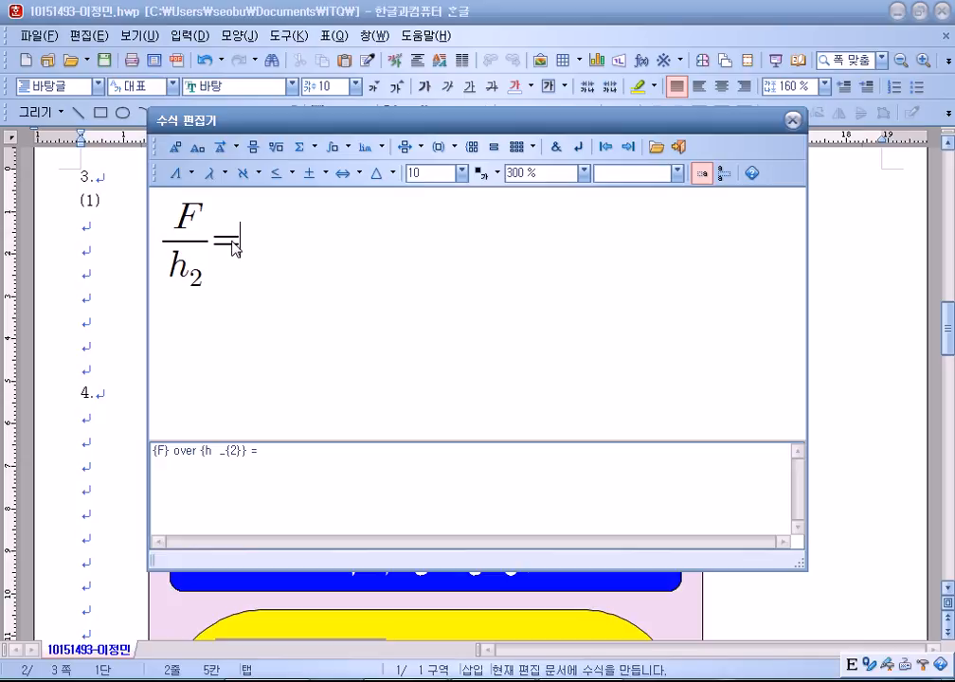
{"action": "type", "text": "tk"}
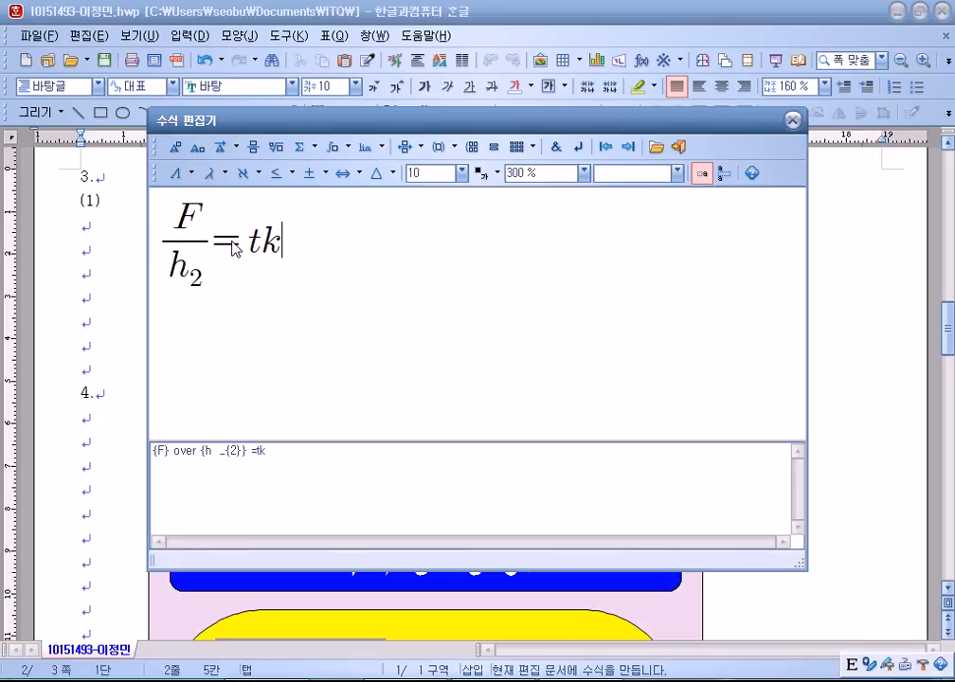
{"action": "left_click", "coordinate": [196, 149]}
{"action": "type", "text": "2"}
{"action": "left_click", "coordinate": [196, 149]}
{"action": "type", "text": "1"}
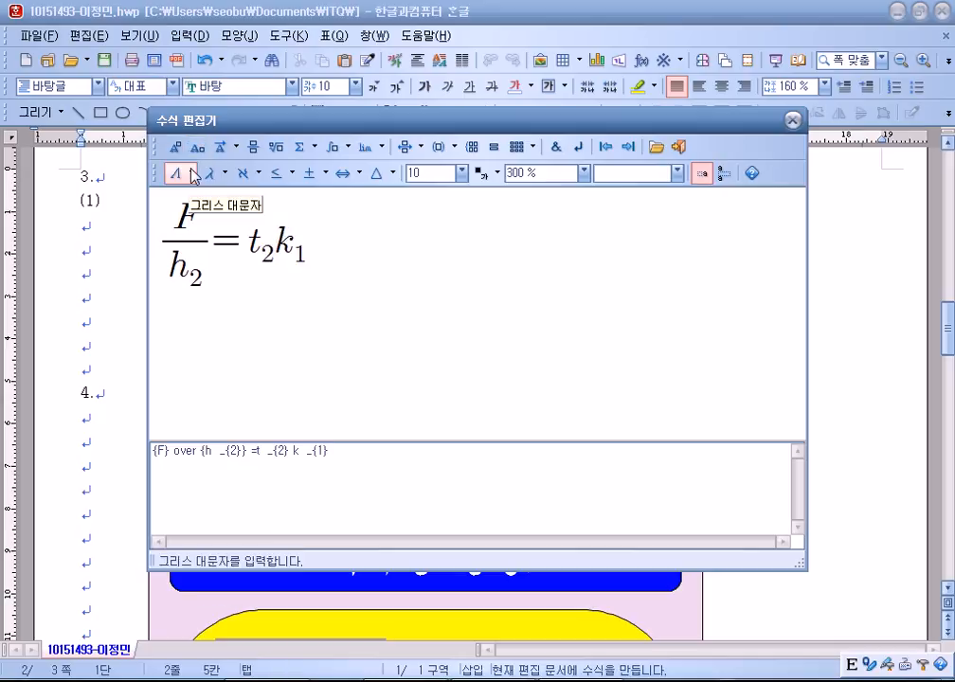
Add the fraction t₁ over d after t₂k₁.
{"action": "left_click", "coordinate": [252, 148]}
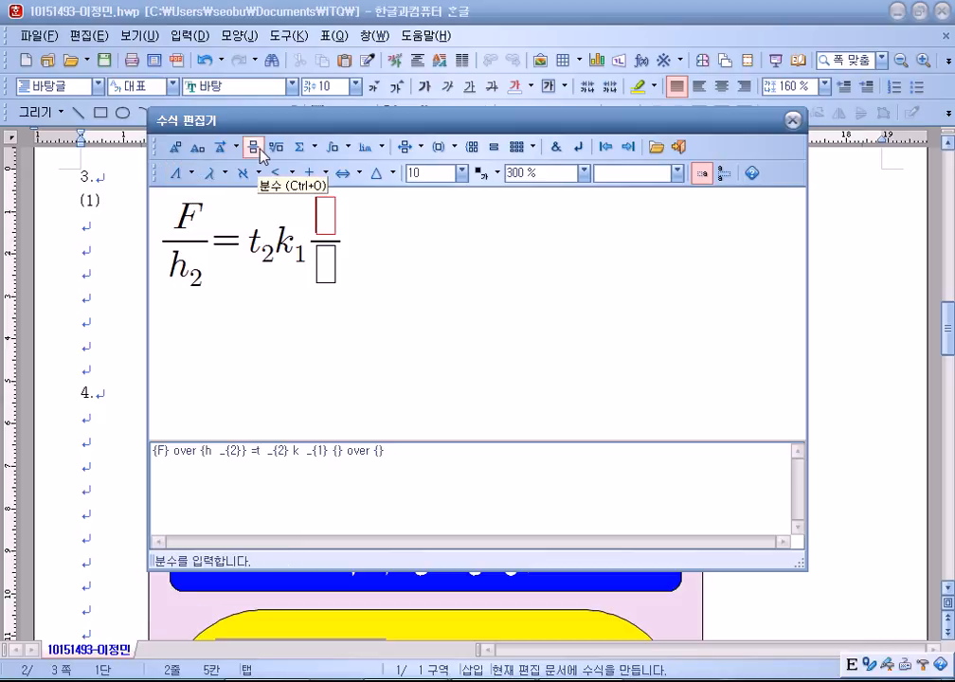
{"action": "type", "text": "y"}
{"action": "key", "text": "BackSpace"}
{"action": "type", "text": "t"}
{"action": "key", "text": "Tab"}
{"action": "type", "text": "d"}
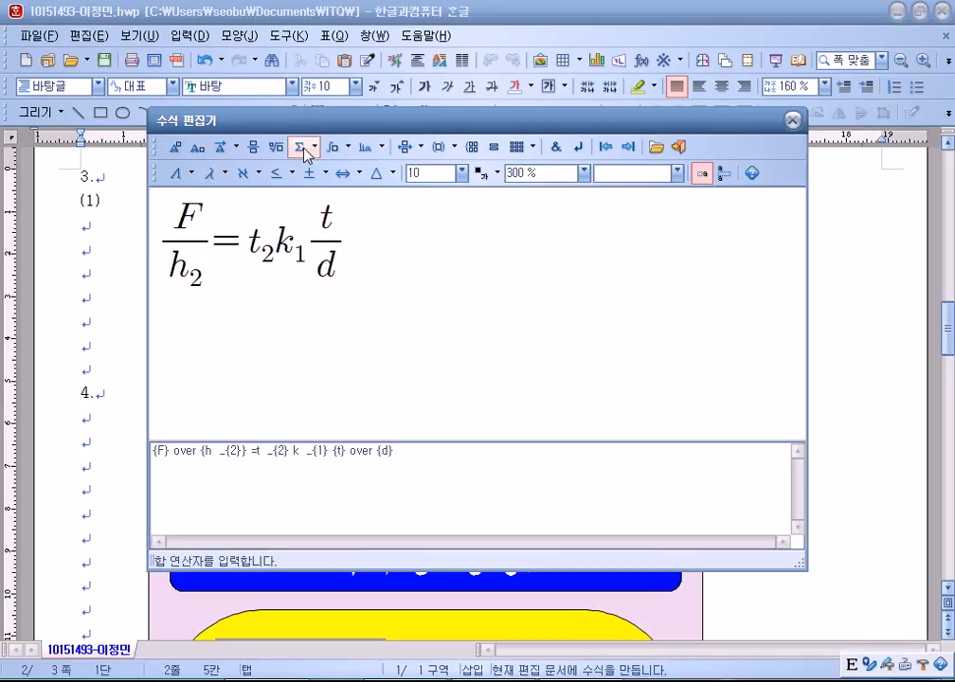
{"action": "left_click", "coordinate": [199, 150]}
{"action": "type", "text": "1"}
{"action": "key", "text": "Tab"}
{"action": "key", "text": "Tab"}
{"action": "key", "text": "Tab"}
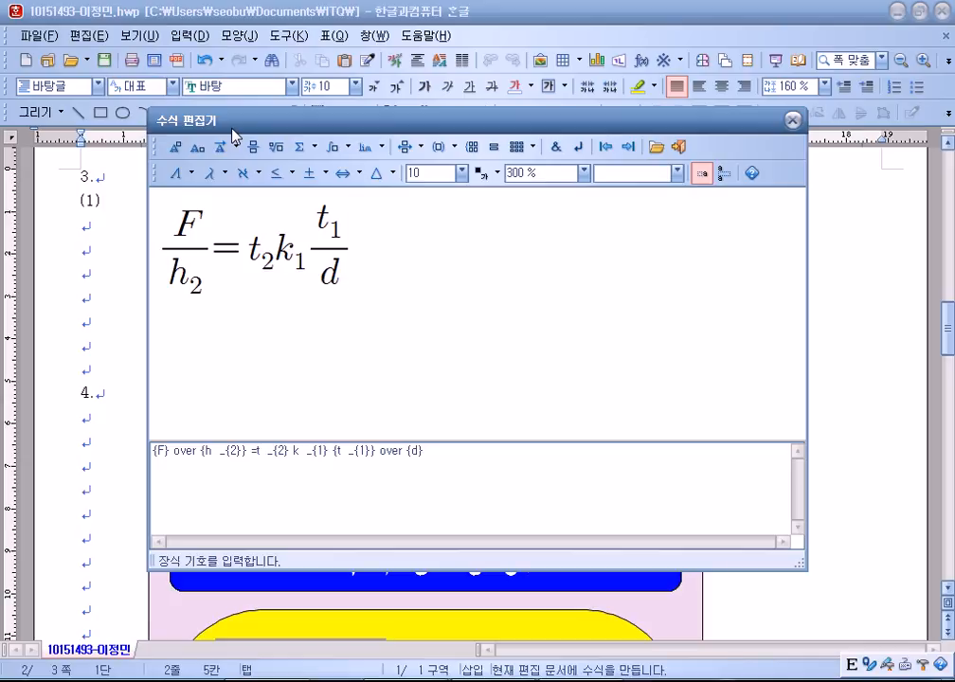
{"action": "key", "text": "BackSpace"}
{"action": "key", "text": "ctrl+z"}
Append = 2 × 10⁻⁷ using the times sign and a superscript.
{"action": "type", "text": "=2"}
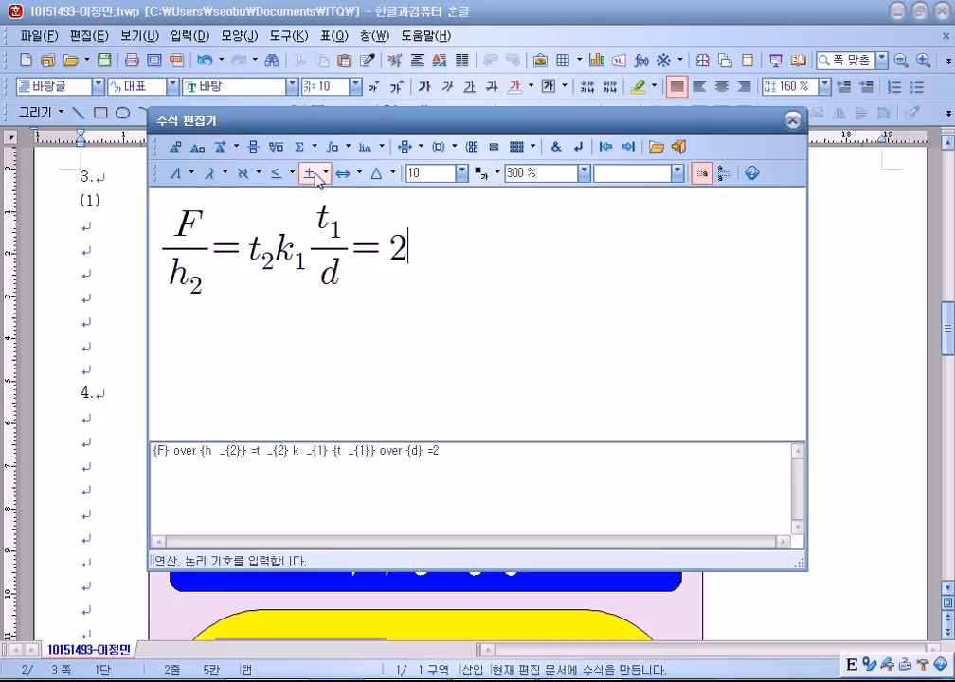
{"action": "left_click", "coordinate": [312, 175]}
{"action": "left_click", "coordinate": [357, 197]}
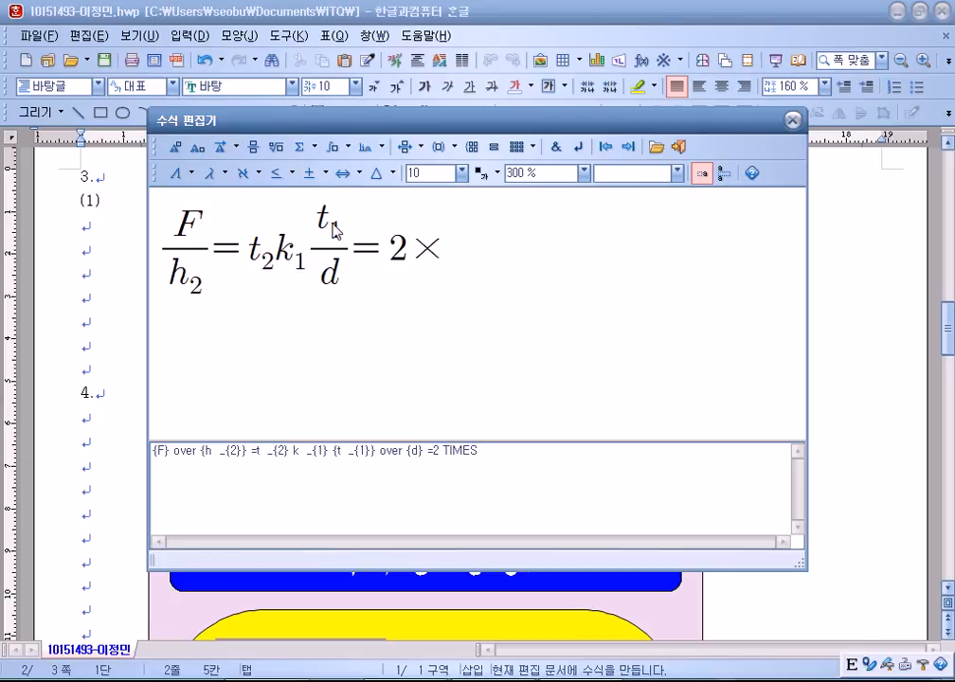
{"action": "type", "text": "10"}
{"action": "left_click", "coordinate": [175, 148]}
{"action": "type", "text": "-7"}
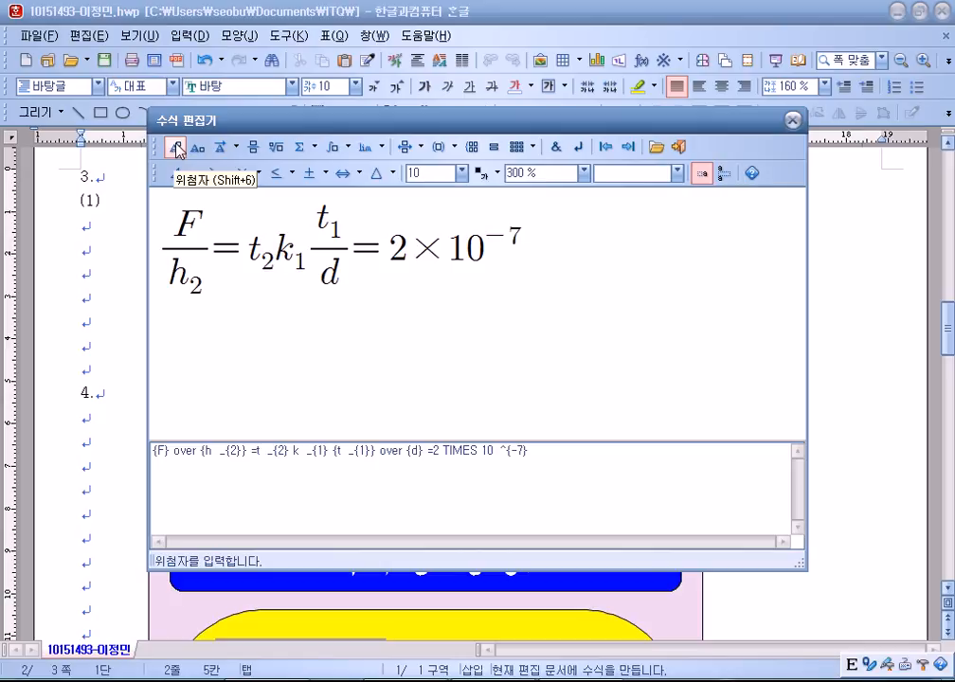
Finish with the fraction t₁t₂ over d, insert the equation, and select the gap before (2).
{"action": "left_click", "coordinate": [254, 148]}
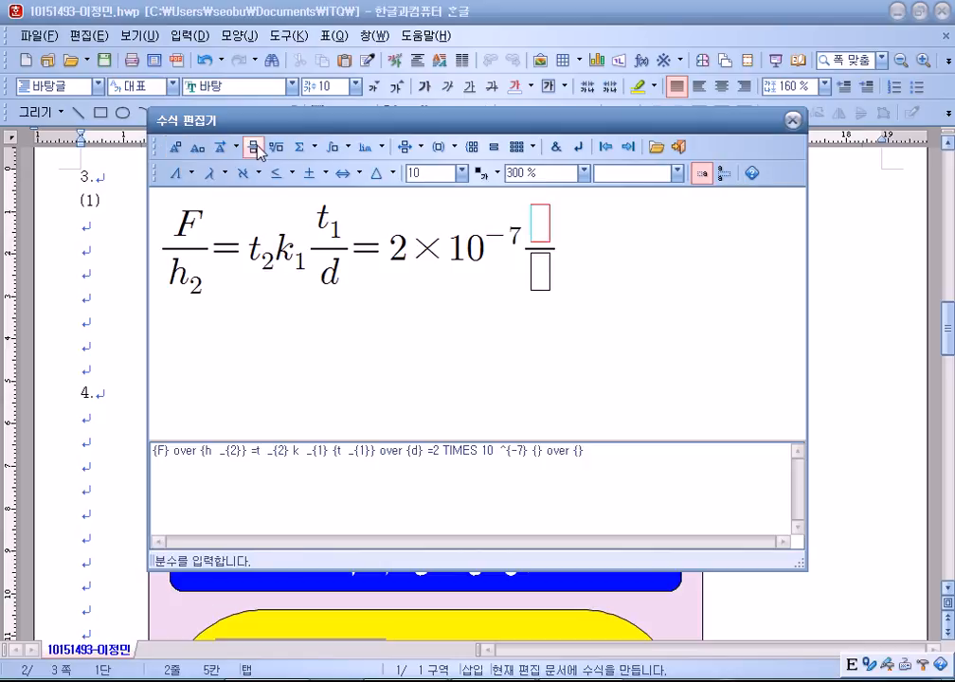
{"action": "type", "text": "tt"}
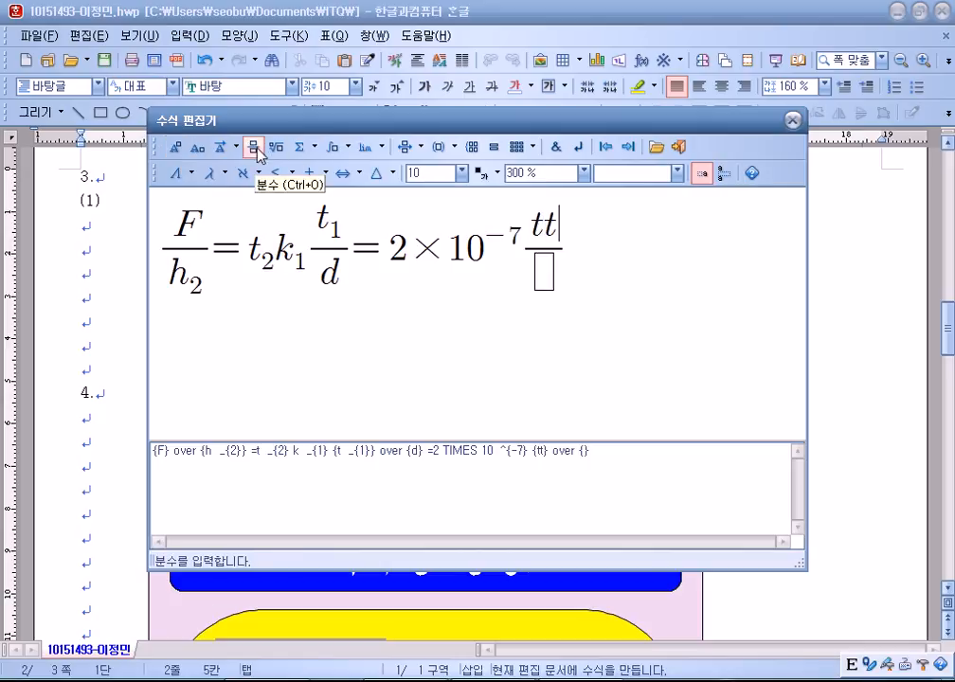
{"action": "left_click", "coordinate": [197, 147]}
{"action": "type", "text": "1"}
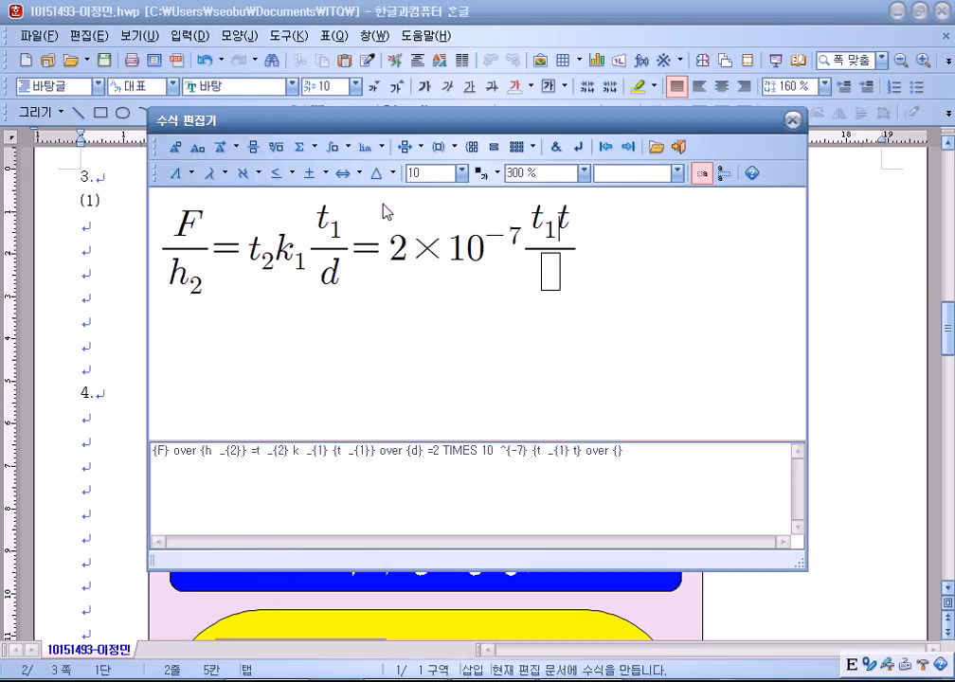
{"action": "left_click", "coordinate": [561, 225]}
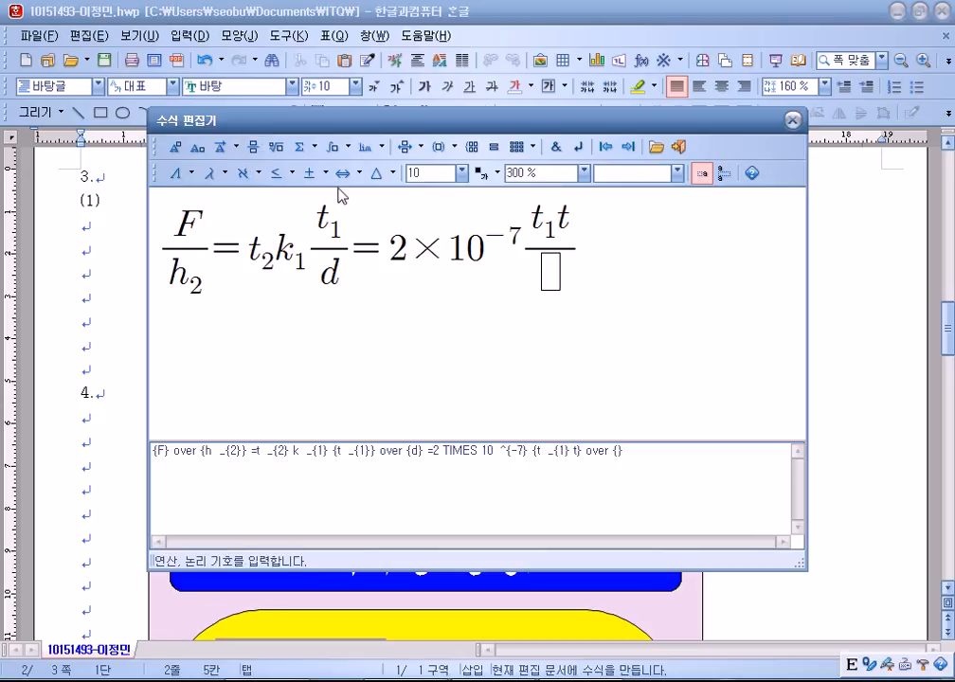
{"action": "key", "text": "Right"}
{"action": "left_click", "coordinate": [197, 147]}
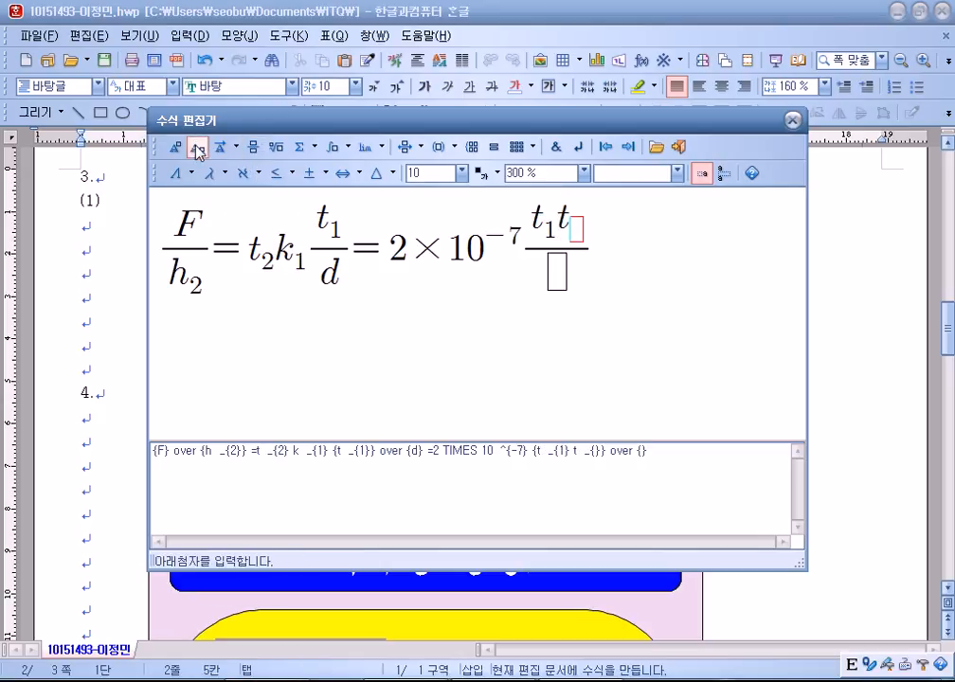
{"action": "type", "text": "2"}
{"action": "left_click", "coordinate": [557, 272]}
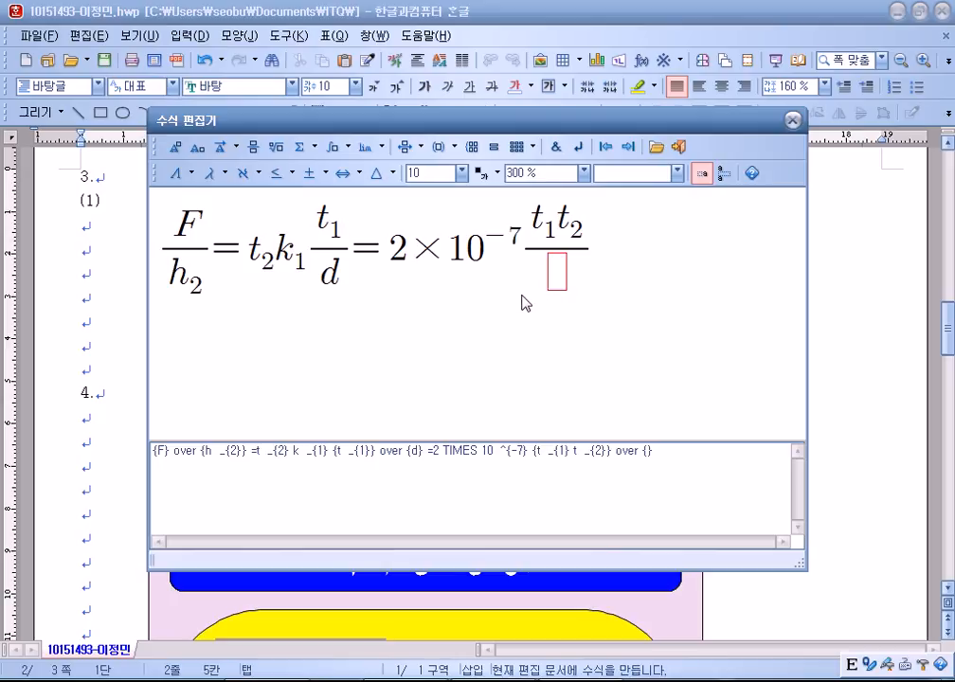
{"action": "type", "text": "dd"}
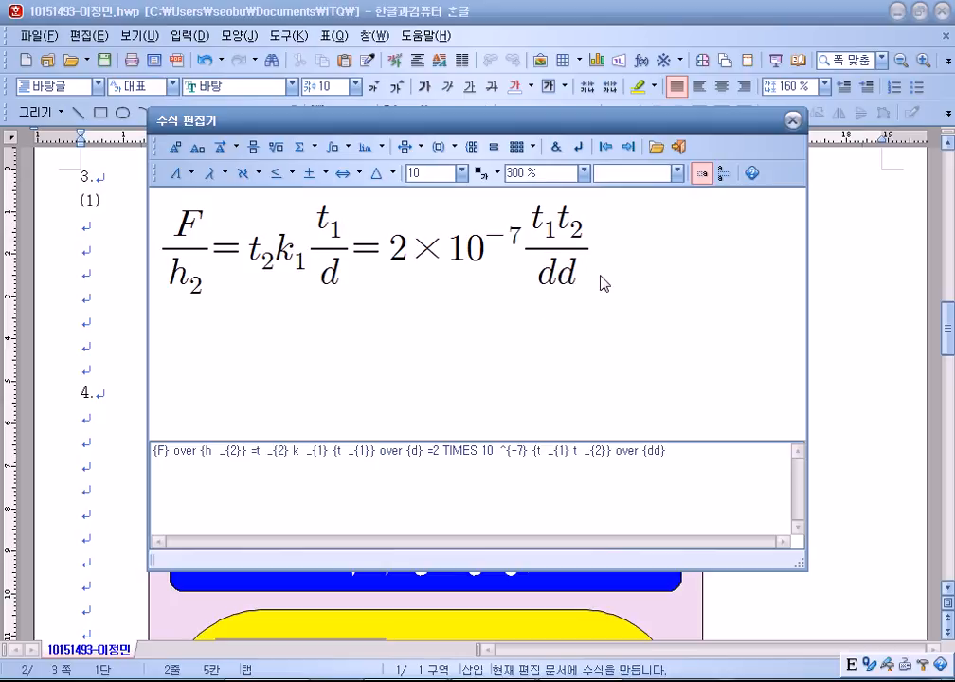
{"action": "left_click", "coordinate": [568, 278]}
{"action": "key", "text": "Delete"}
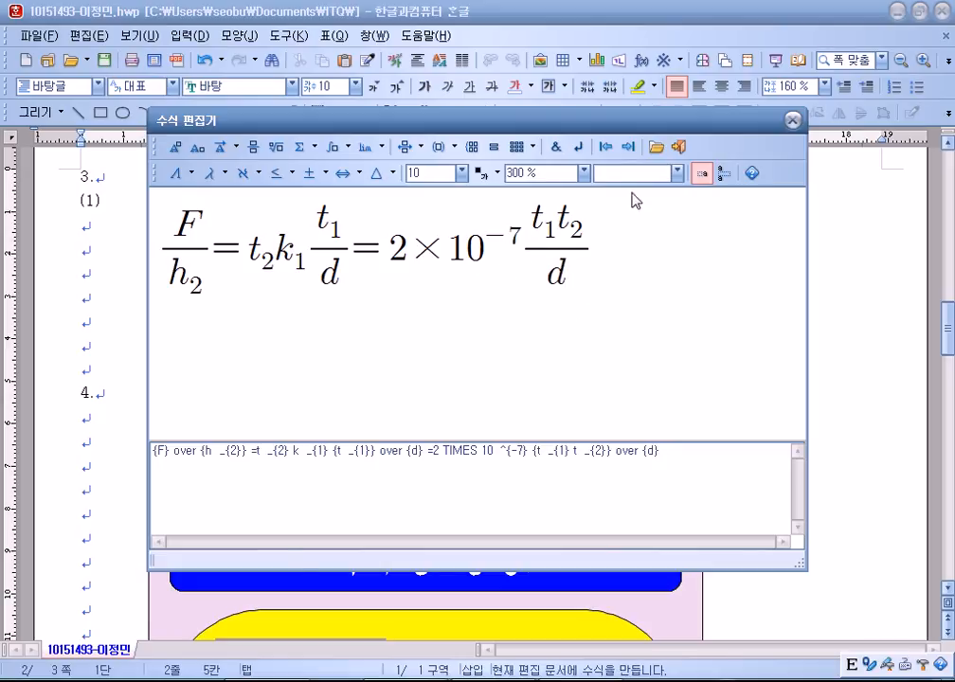
{"action": "left_click", "coordinate": [679, 147]}
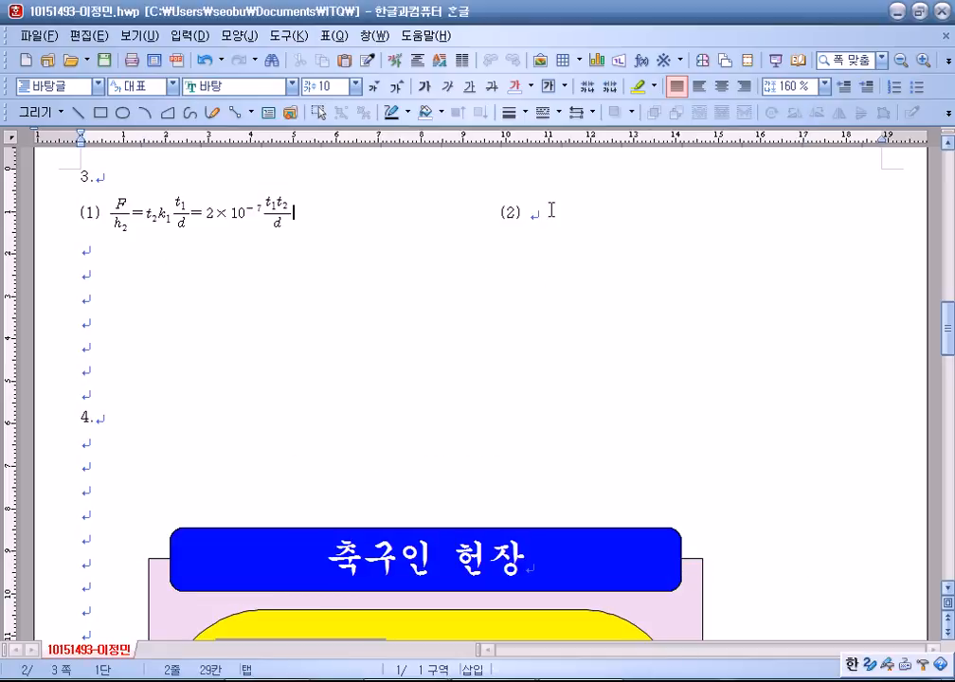
{"action": "left_click_drag", "start_coordinate": [382, 209], "coordinate": [486, 208]}
Remove the gap before (2) and start a new equation there at 300% view.
{"action": "key", "text": "Delete"}
{"action": "left_click", "coordinate": [451, 216]}
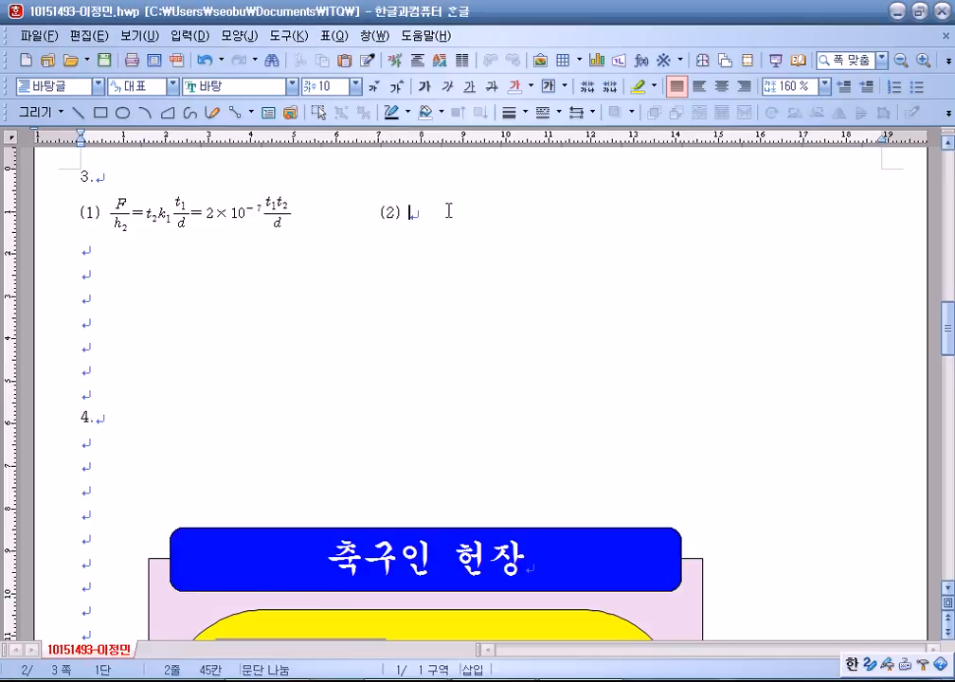
{"action": "left_click", "coordinate": [642, 71]}
{"action": "left_click", "coordinate": [583, 174]}
{"action": "left_click", "coordinate": [555, 241]}
{"action": "left_click_drag", "start_coordinate": [245, 129], "coordinate": [228, 46]}
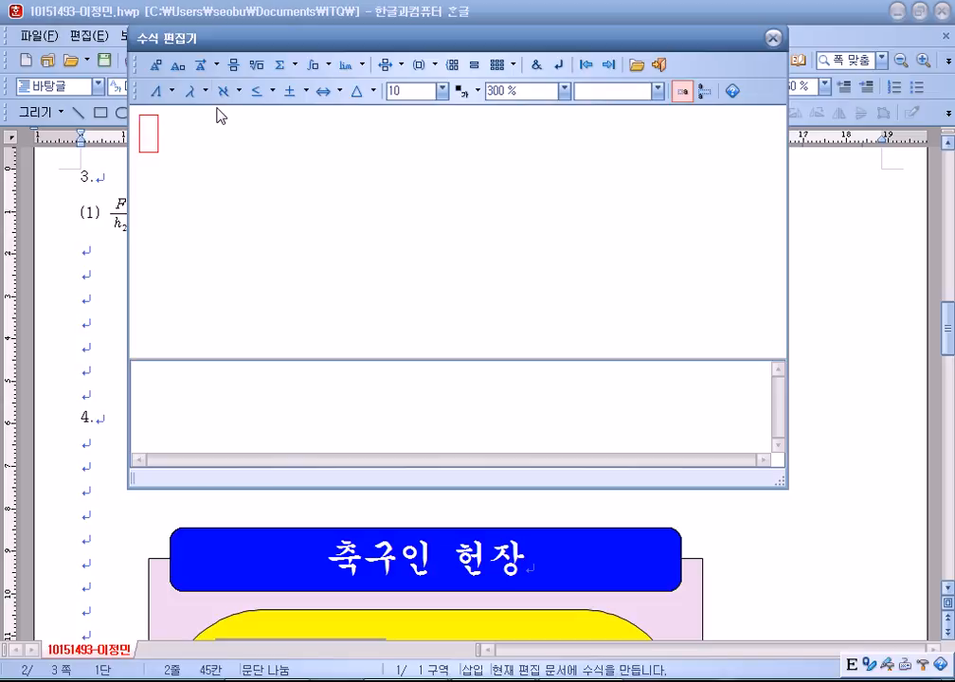
Enter vector a followed by = and an empty fraction.
{"action": "left_click", "coordinate": [201, 65]}
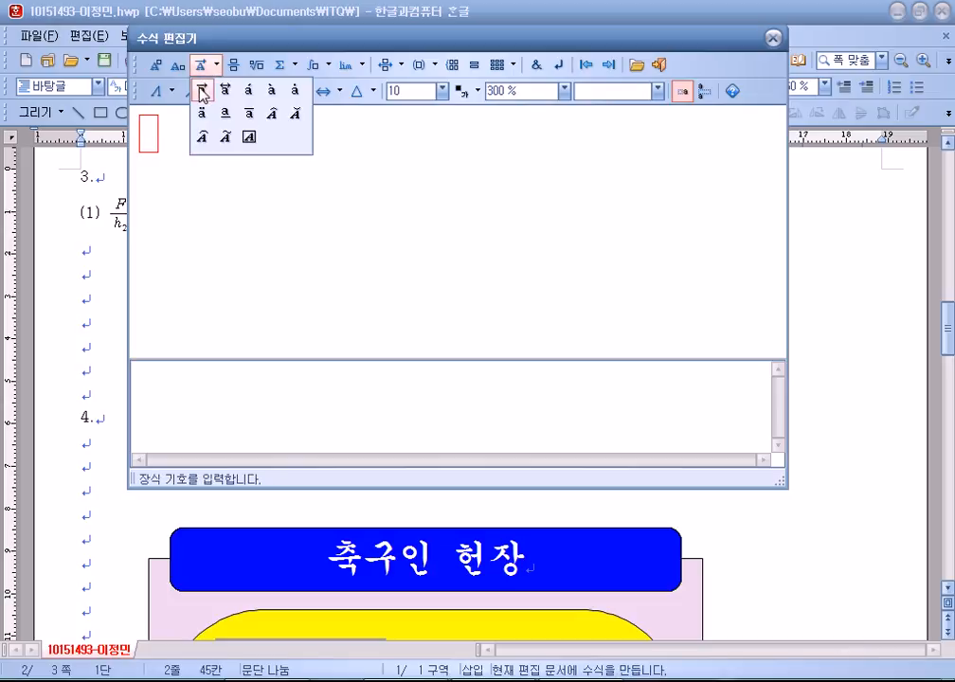
{"action": "left_click", "coordinate": [201, 90]}
{"action": "type", "text": "a"}
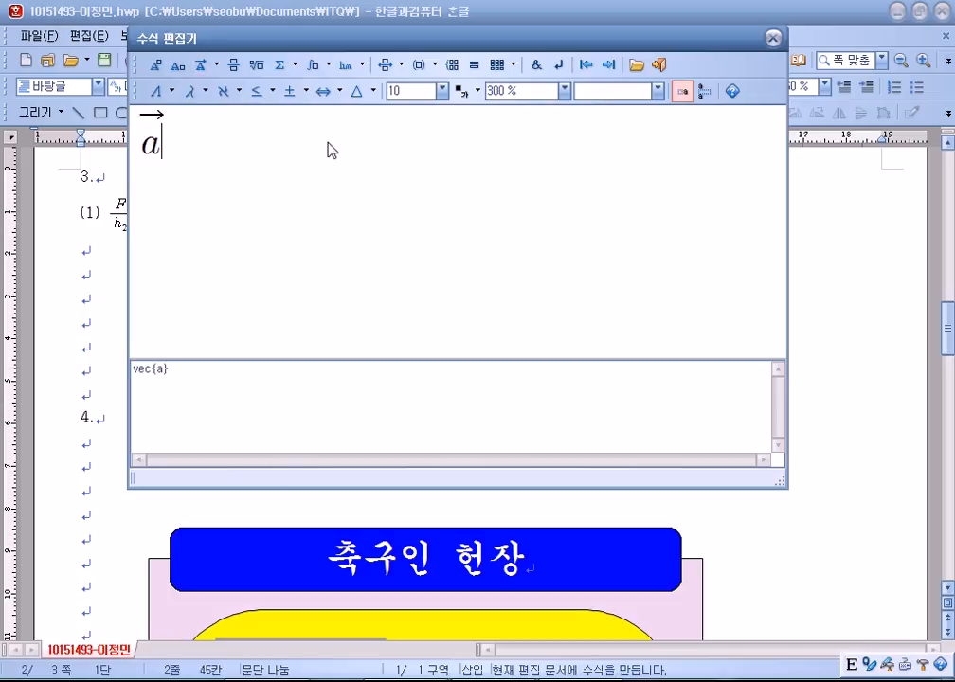
{"action": "type", "text": " -"}
{"action": "type", "text": " ="}
{"action": "left_click", "coordinate": [237, 66]}
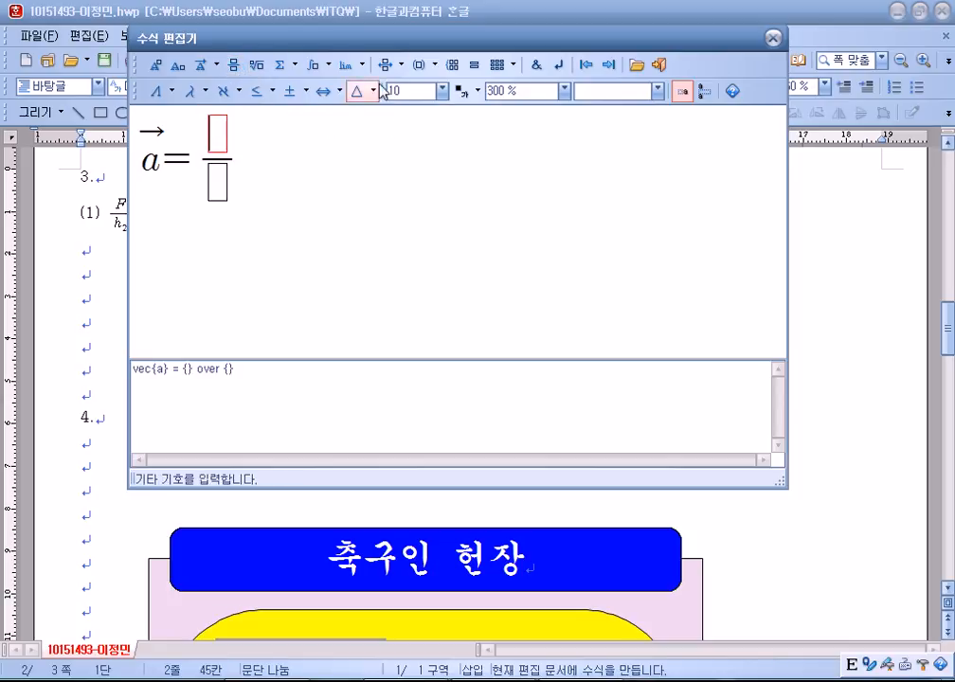
Fill the numerator with r⃗₂ − r⃗₁.
{"action": "left_click", "coordinate": [201, 66]}
{"action": "left_click", "coordinate": [199, 93]}
{"action": "type", "text": "r"}
{"action": "key", "text": "Right"}
{"action": "type", "text": "-"}
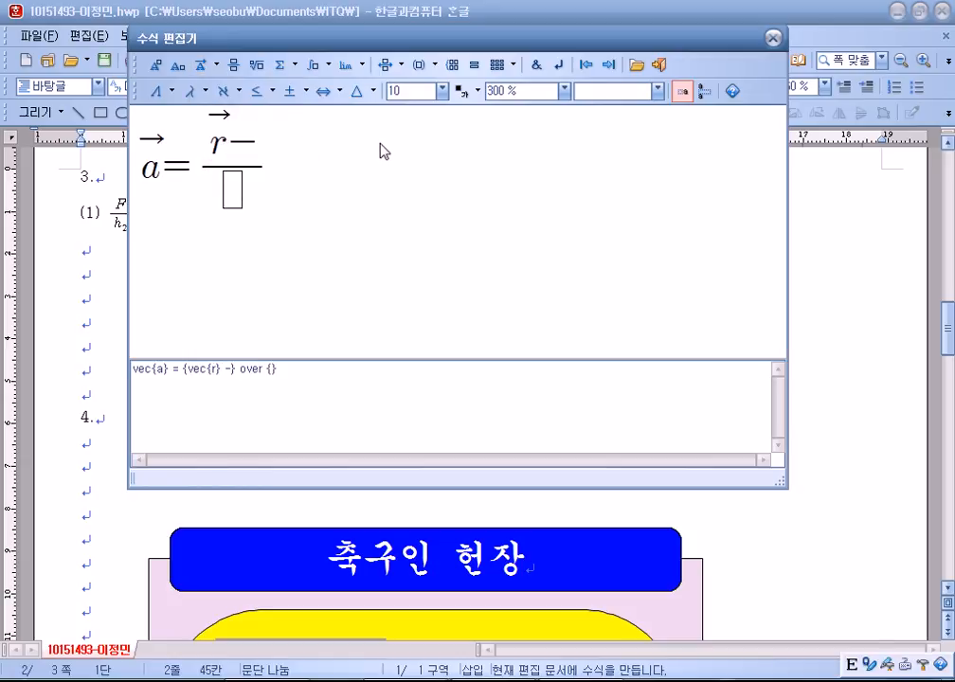
{"action": "left_click", "coordinate": [203, 68]}
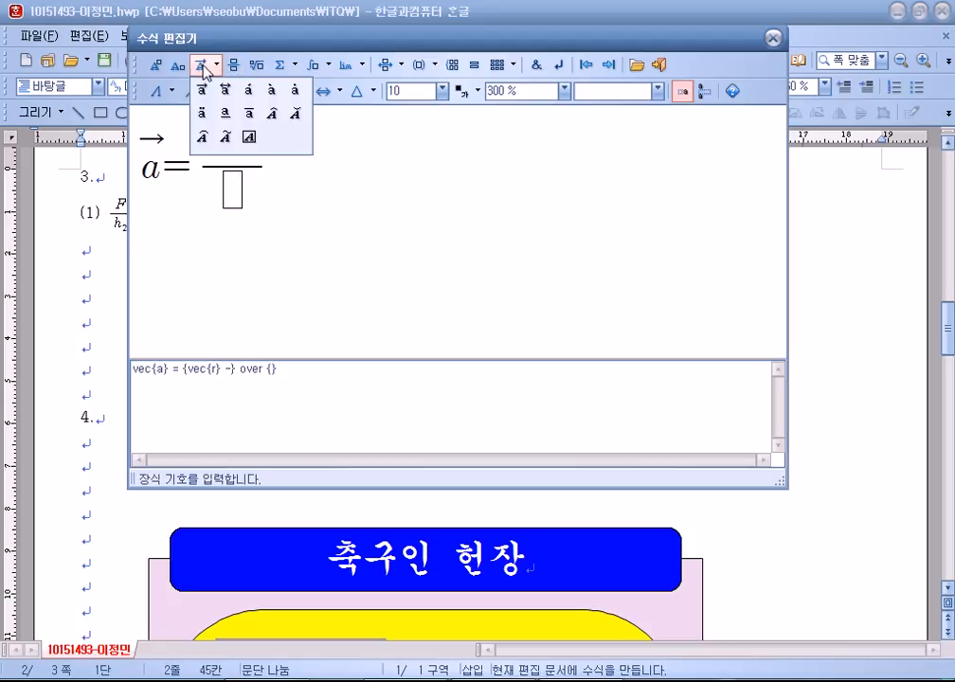
{"action": "left_click", "coordinate": [201, 90]}
{"action": "type", "text": "r"}
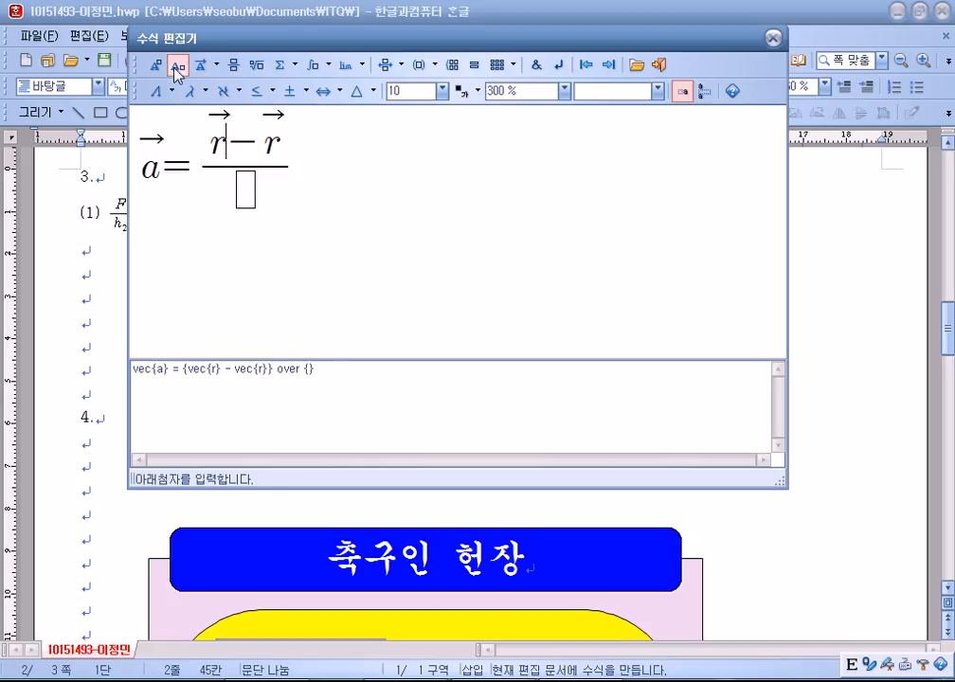
{"action": "left_click", "coordinate": [177, 66]}
{"action": "type", "text": "2"}
{"action": "left_click", "coordinate": [293, 156]}
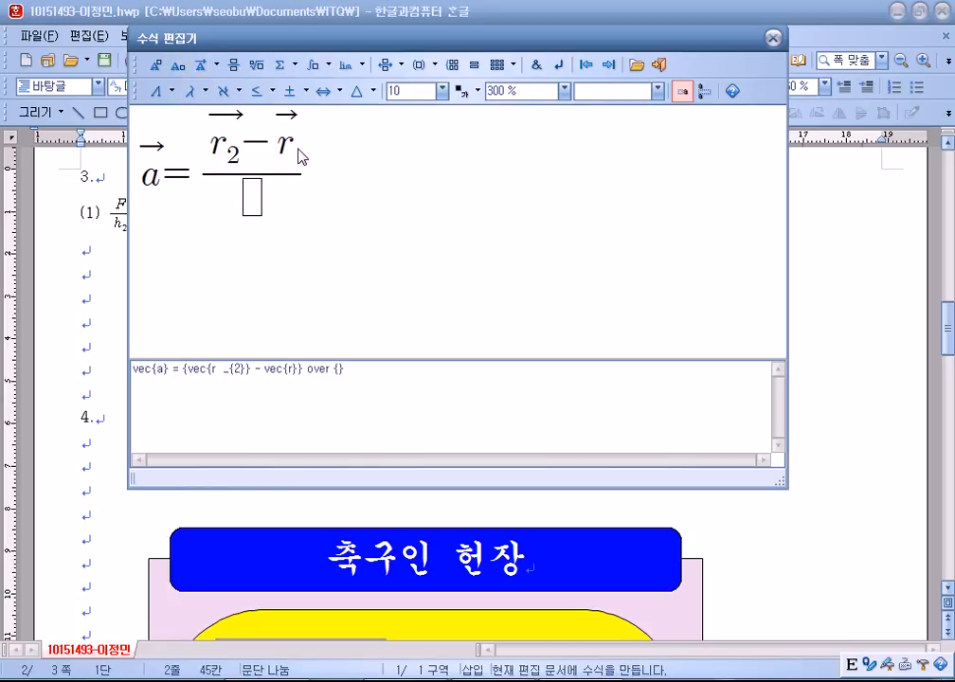
{"action": "left_click", "coordinate": [177, 65]}
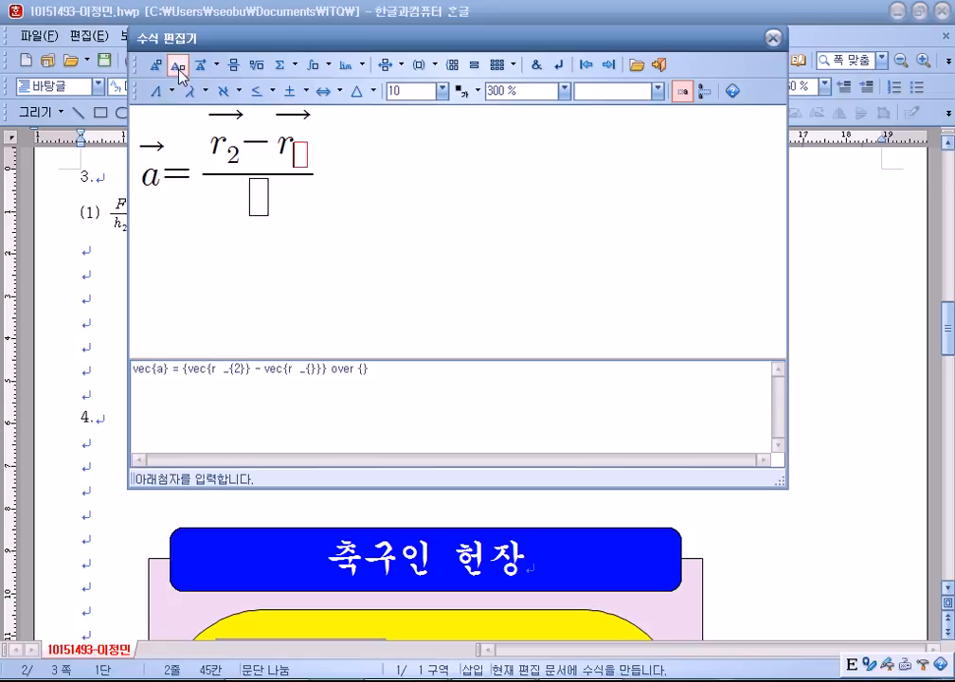
{"action": "type", "text": "1"}
Copy r⃗₂ − r⃗₁ from the numerator into the denominator.
{"action": "left_click", "coordinate": [262, 202]}
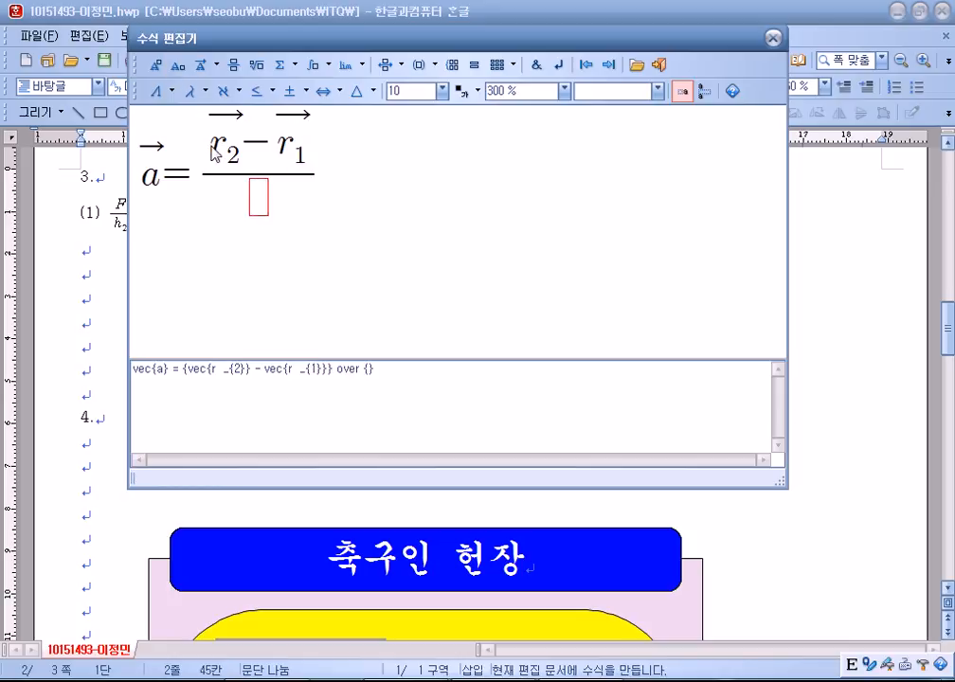
{"action": "left_click_drag", "start_coordinate": [171, 117], "coordinate": [312, 158]}
{"action": "left_click", "coordinate": [261, 200]}
{"action": "type", "text": "vec{r _{2}} - vec{r _{1}}"}
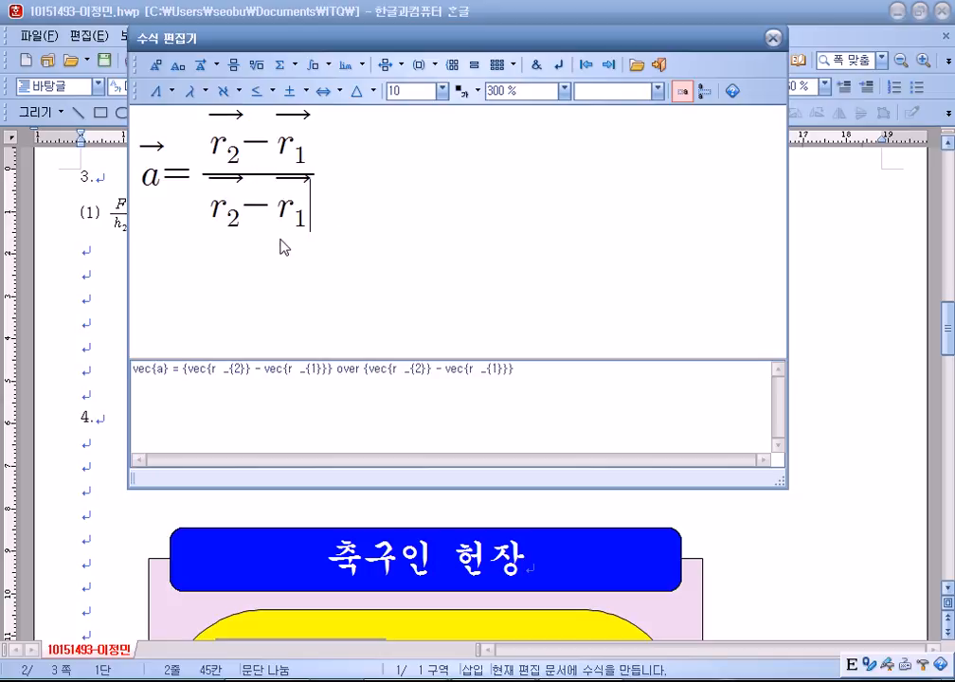
Change the denominator r terms to t and add = after the fraction.
{"action": "left_click", "coordinate": [209, 208]}
{"action": "key", "text": "Right"}
{"action": "key", "text": "Down"}
{"action": "type", "text": "t"}
{"action": "key", "text": "BackSpace"}
{"action": "type", "text": "t"}
{"action": "key", "text": "Delete"}
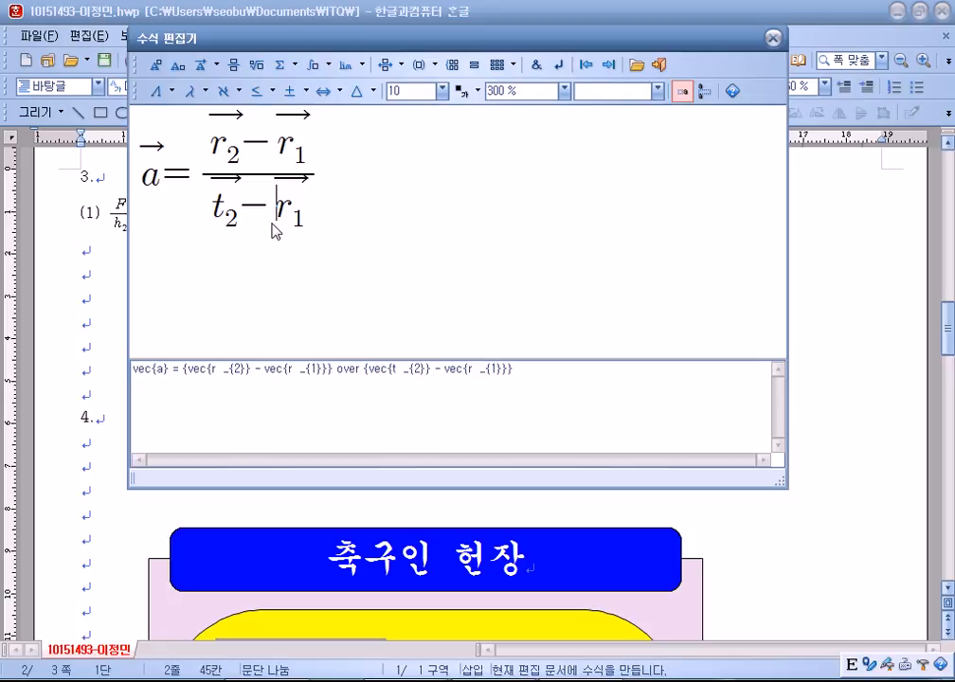
{"action": "key", "text": "Delete"}
{"action": "type", "text": "t"}
{"action": "key", "text": "Right"}
{"action": "key", "text": "Right"}
{"action": "key", "text": "Right"}
{"action": "type", "text": "="}
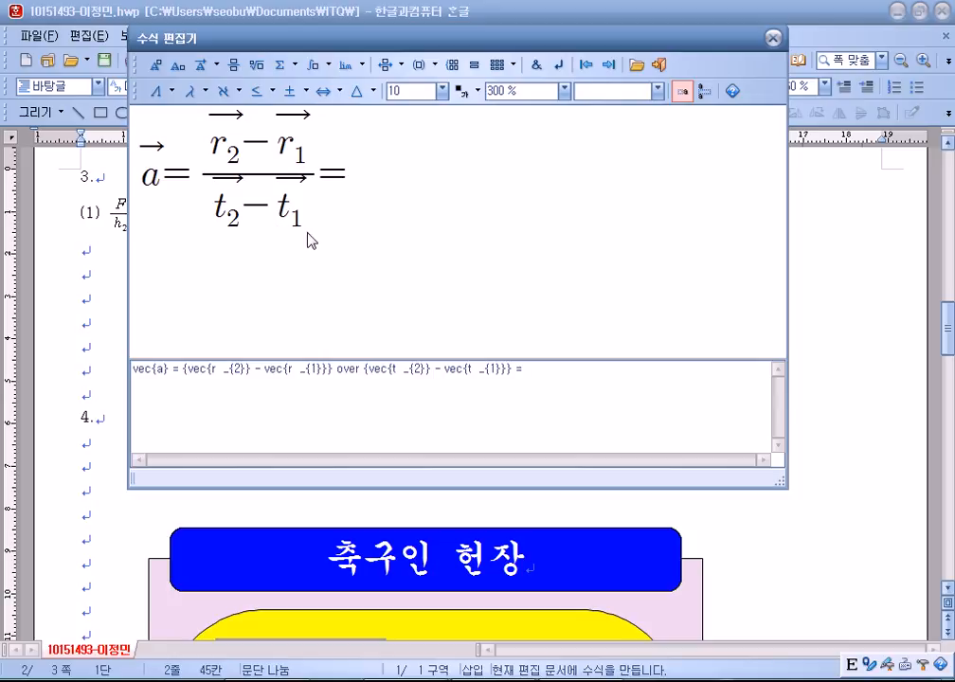
{"action": "left_click", "coordinate": [212, 204]}
{"action": "left_click", "coordinate": [219, 199]}
Clear the vector terms from the denominator and type t − t.
{"action": "left_click_drag", "start_coordinate": [212, 200], "coordinate": [288, 207]}
{"action": "left_click", "coordinate": [257, 207]}
{"action": "left_click", "coordinate": [211, 208]}
{"action": "key", "text": "Right"}
{"action": "key", "text": "Down"}
{"action": "key", "text": "Delete"}
{"action": "key", "text": "Delete"}
{"action": "key", "text": "Delete"}
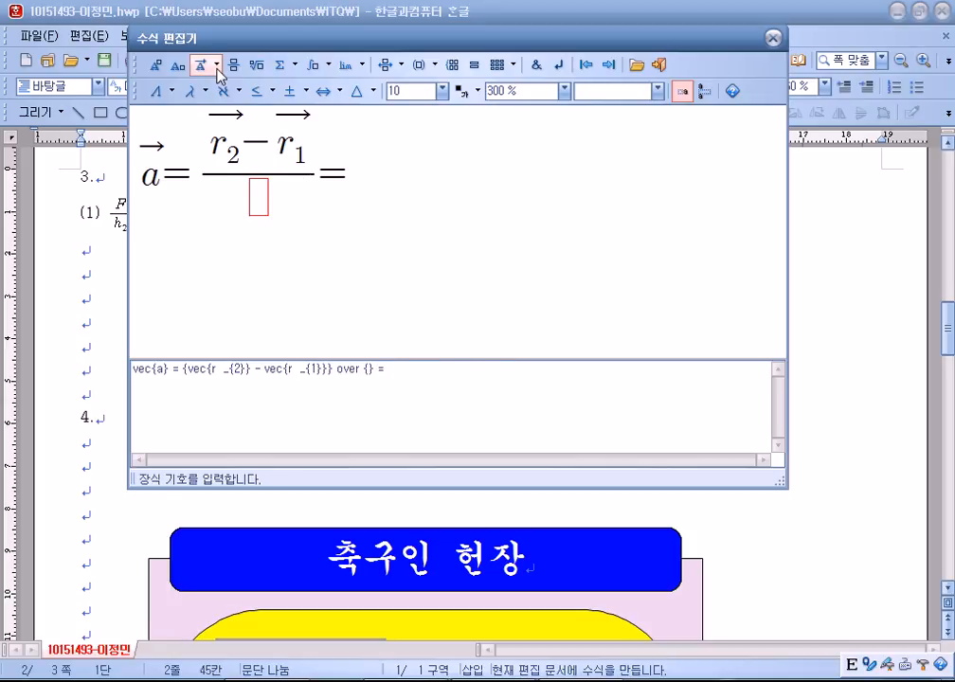
{"action": "type", "text": "r"}
{"action": "key", "text": "BackSpace"}
{"action": "type", "text": "t-t"}
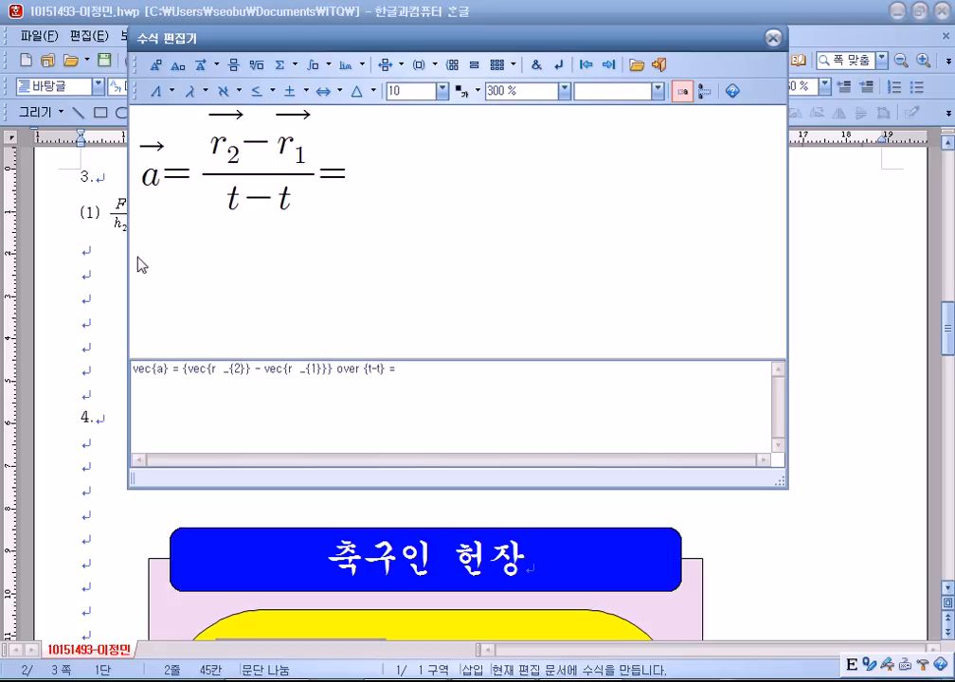
Add subscripts so the denominator reads t₂ − t₁.
{"action": "left_click", "coordinate": [240, 208]}
{"action": "left_click", "coordinate": [155, 65]}
{"action": "type", "text": "2"}
{"action": "left_click", "coordinate": [297, 209]}
{"action": "left_click", "coordinate": [178, 65]}
{"action": "type", "text": "1"}
Add a new fraction after the equals sign with Δ in numerator and denominator.
{"action": "left_click", "coordinate": [354, 189]}
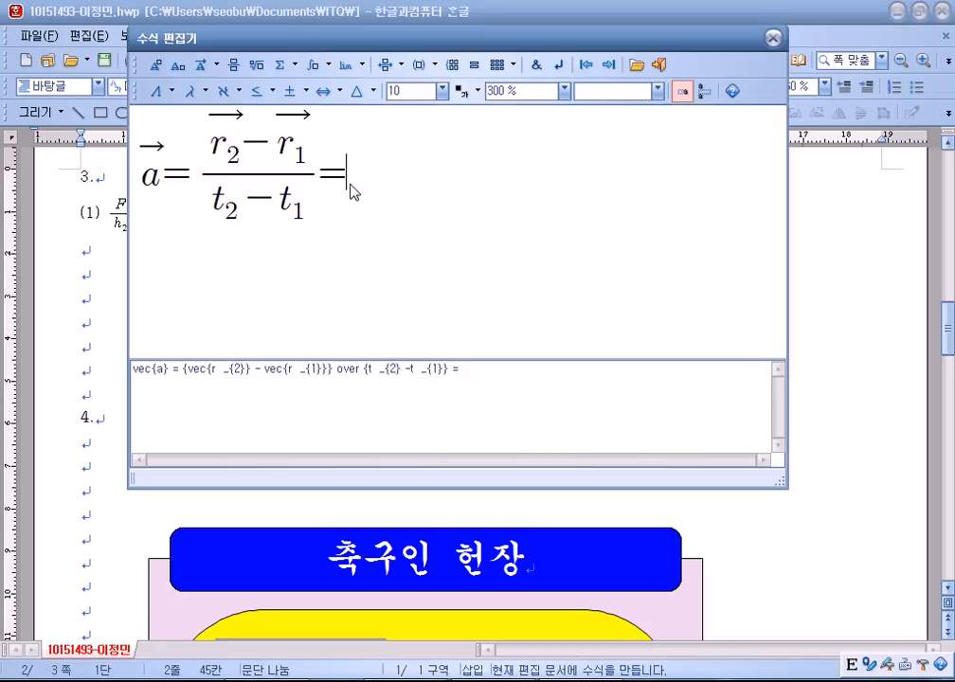
{"action": "left_click", "coordinate": [235, 65]}
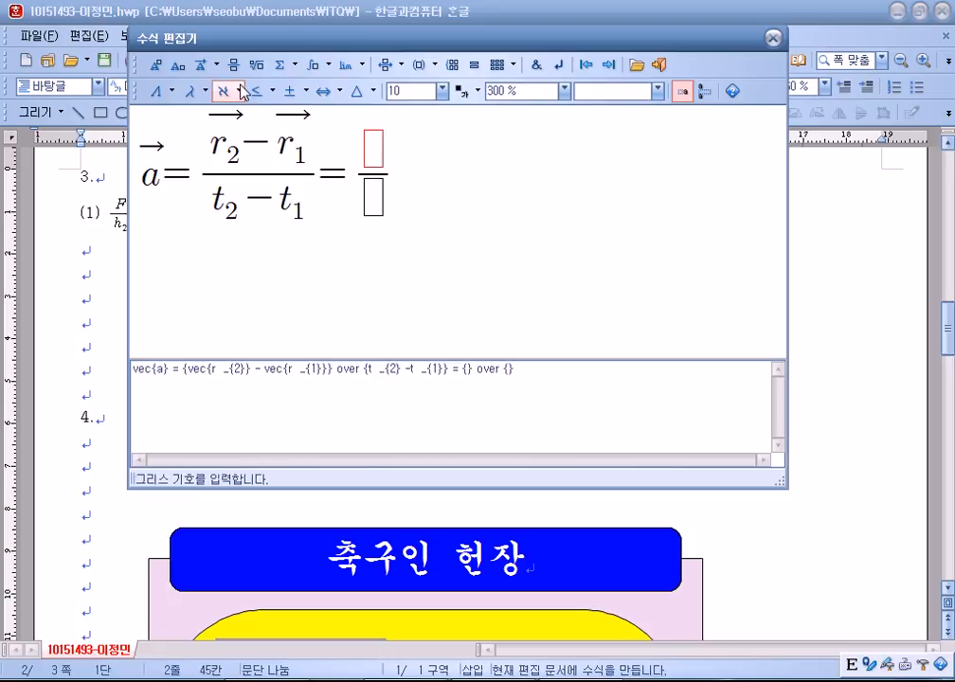
{"action": "left_click", "coordinate": [159, 92]}
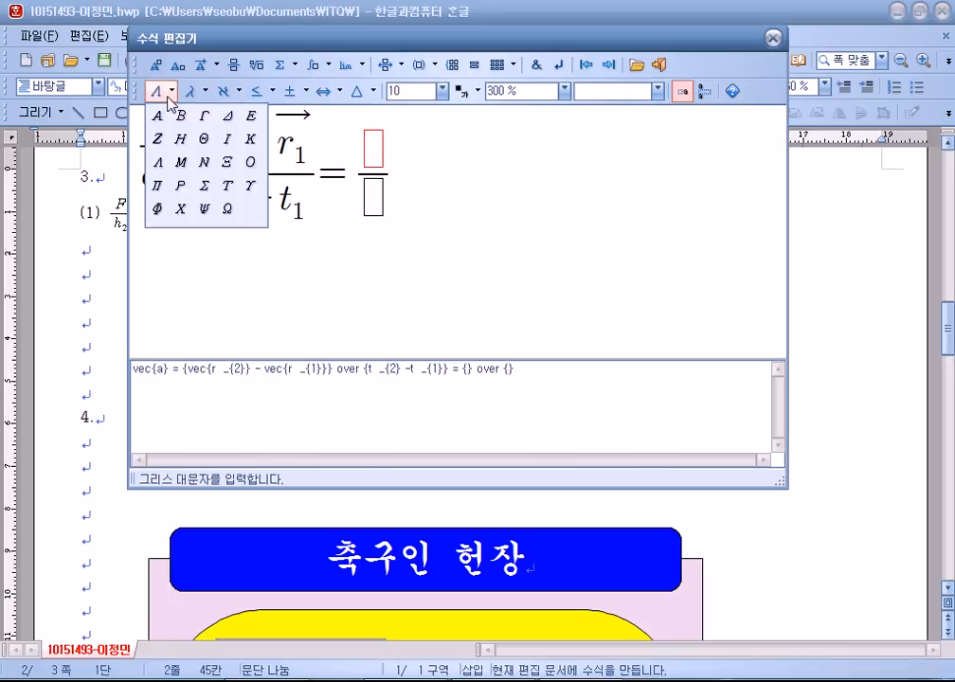
{"action": "left_click", "coordinate": [193, 92]}
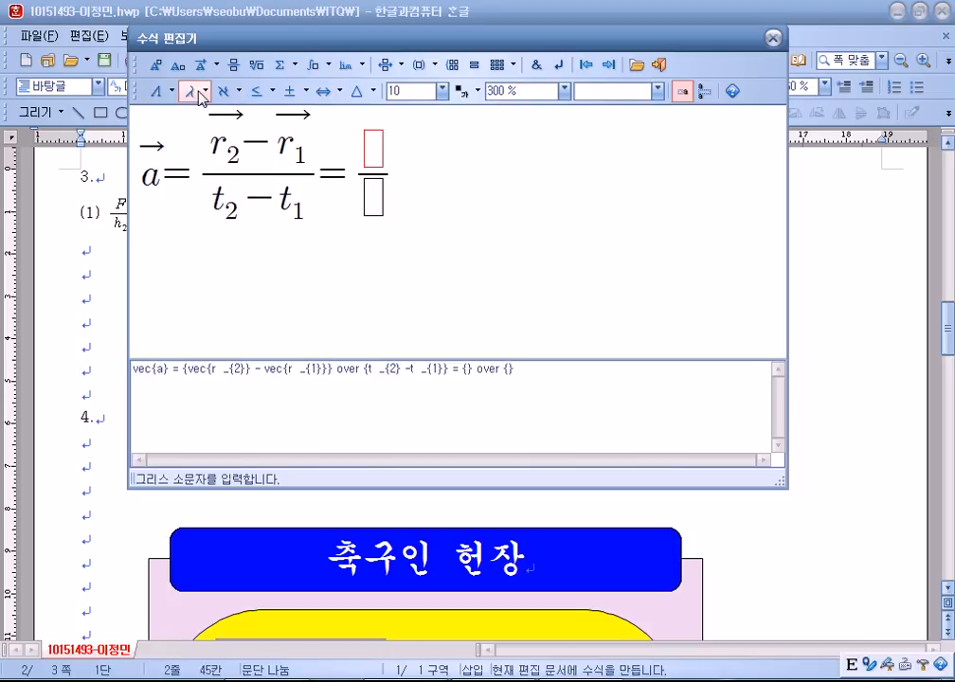
{"action": "left_click", "coordinate": [192, 92]}
{"action": "left_click", "coordinate": [159, 92]}
{"action": "left_click", "coordinate": [159, 92]}
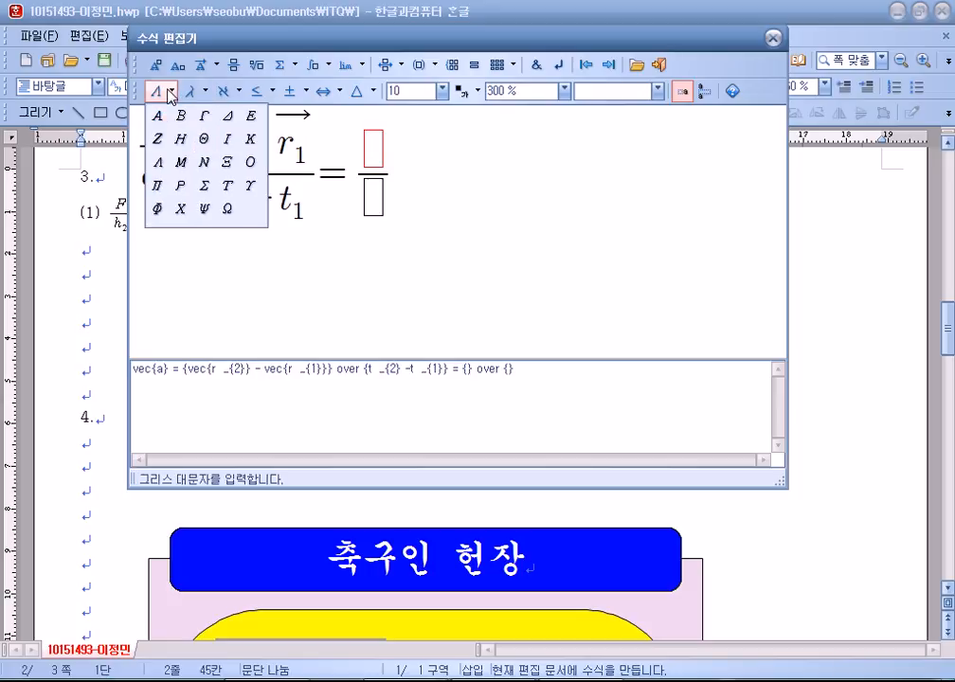
{"action": "left_click", "coordinate": [228, 116]}
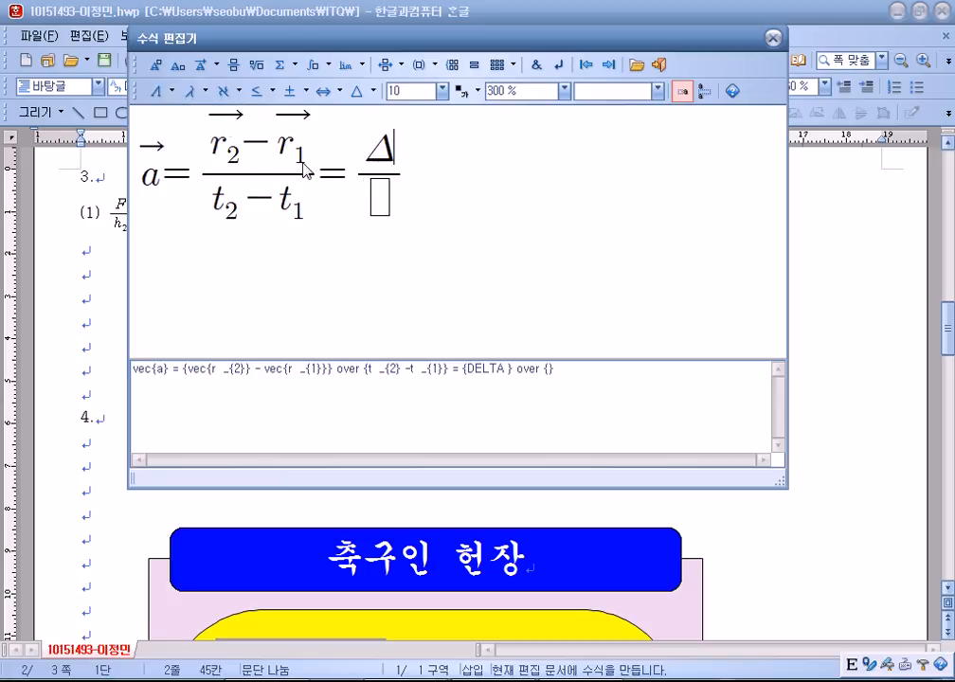
{"action": "left_click", "coordinate": [159, 92]}
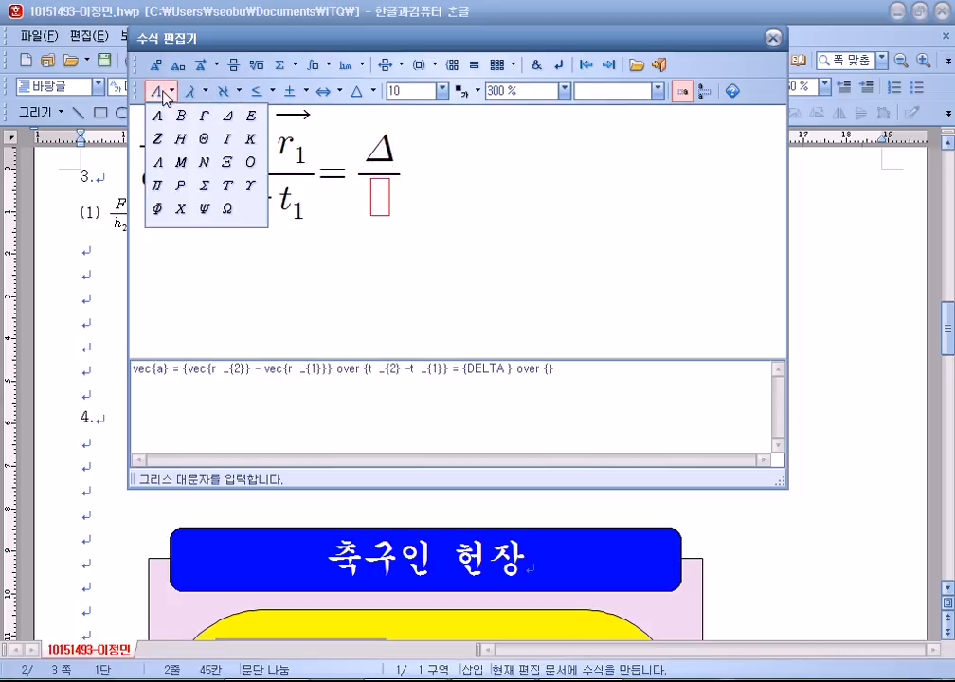
{"action": "left_click", "coordinate": [227, 116]}
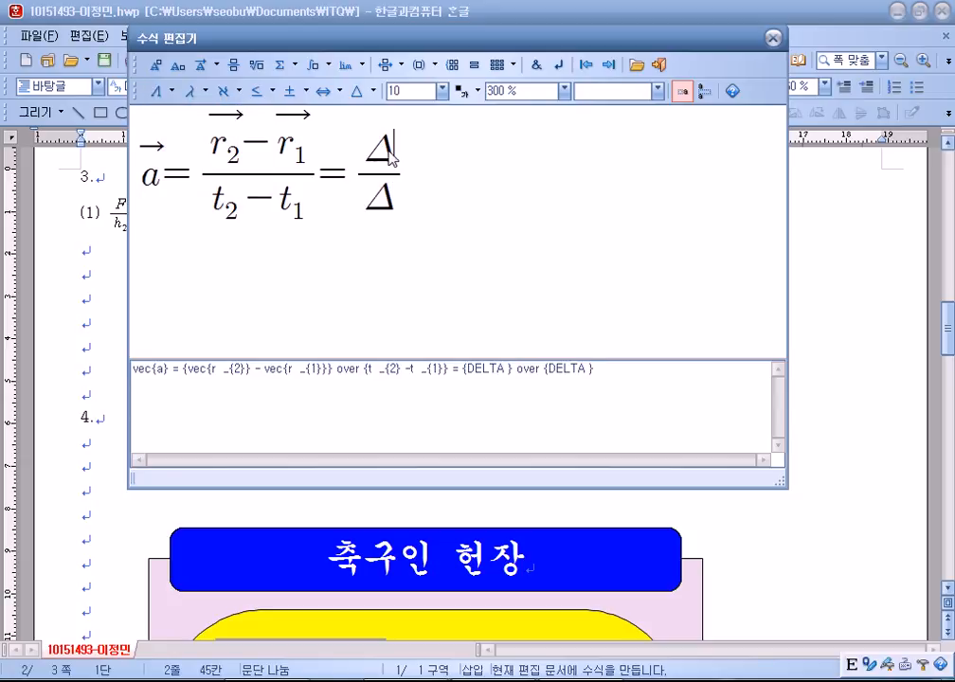
Complete the fraction as Δr⃗ over Δt.
{"action": "left_click", "coordinate": [199, 67]}
{"action": "left_click", "coordinate": [202, 90]}
{"action": "type", "text": "r"}
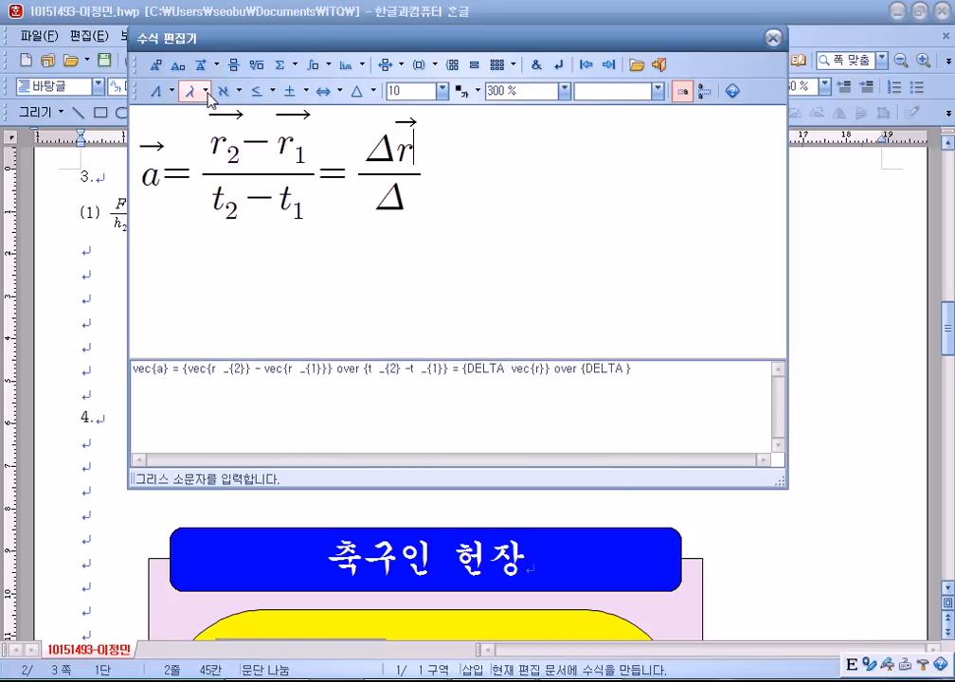
{"action": "left_click", "coordinate": [402, 214]}
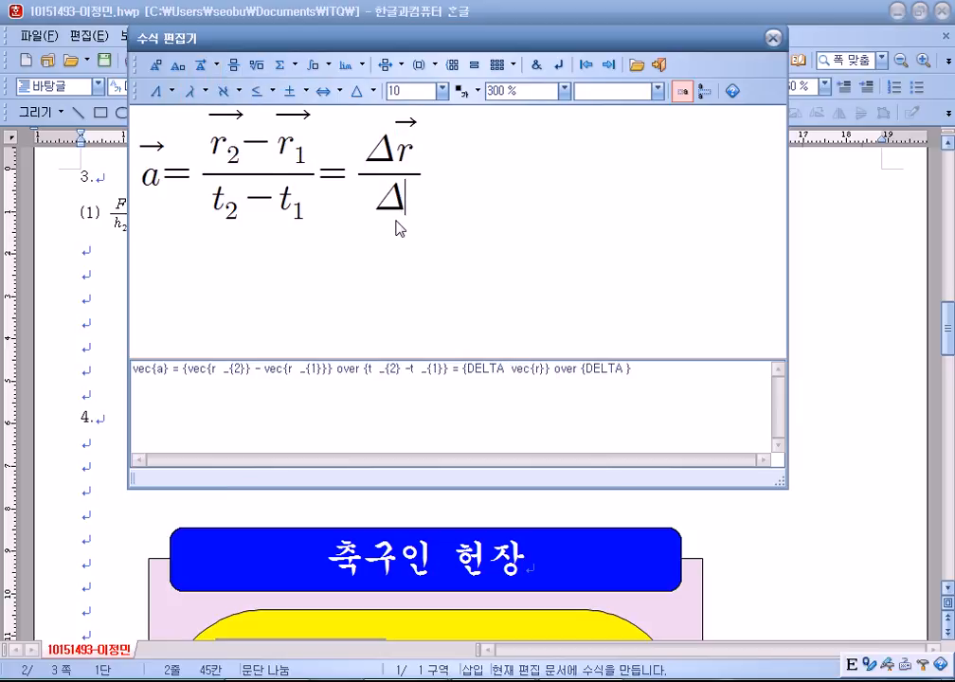
{"action": "type", "text": "y"}
{"action": "key", "text": "BackSpace"}
{"action": "type", "text": "t"}
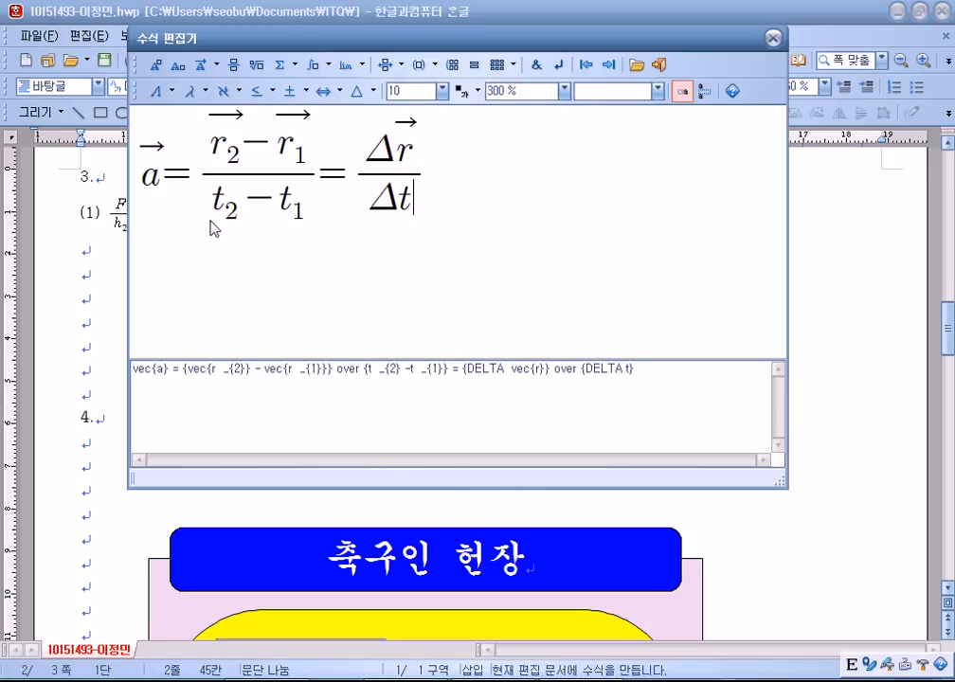
Change the leading vector a to vector s.
{"action": "left_click", "coordinate": [145, 185]}
{"action": "type", "text": "s"}
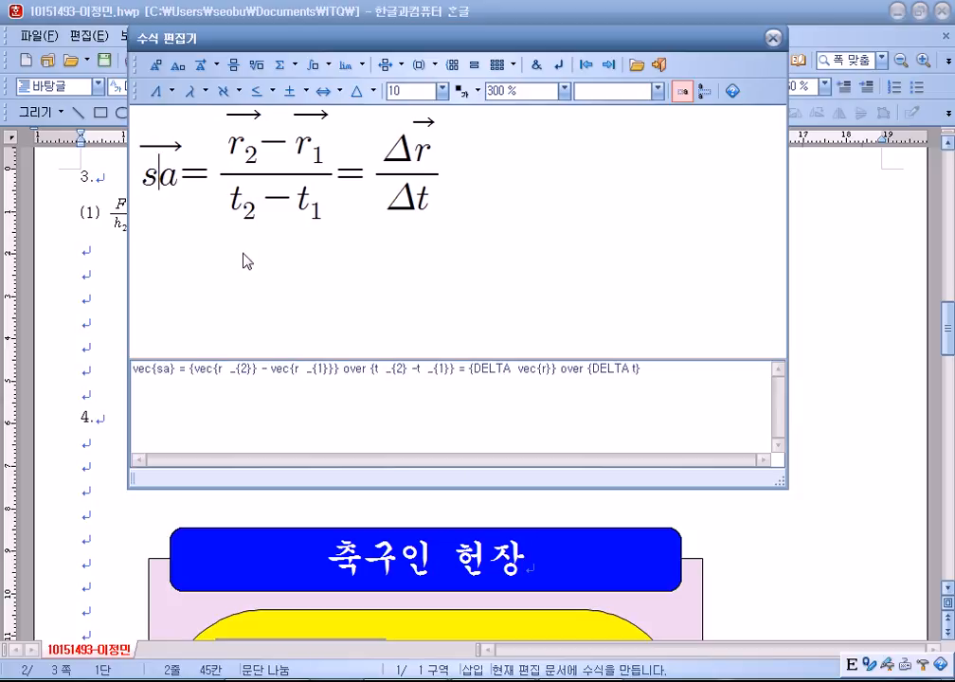
{"action": "key", "text": "Delete"}
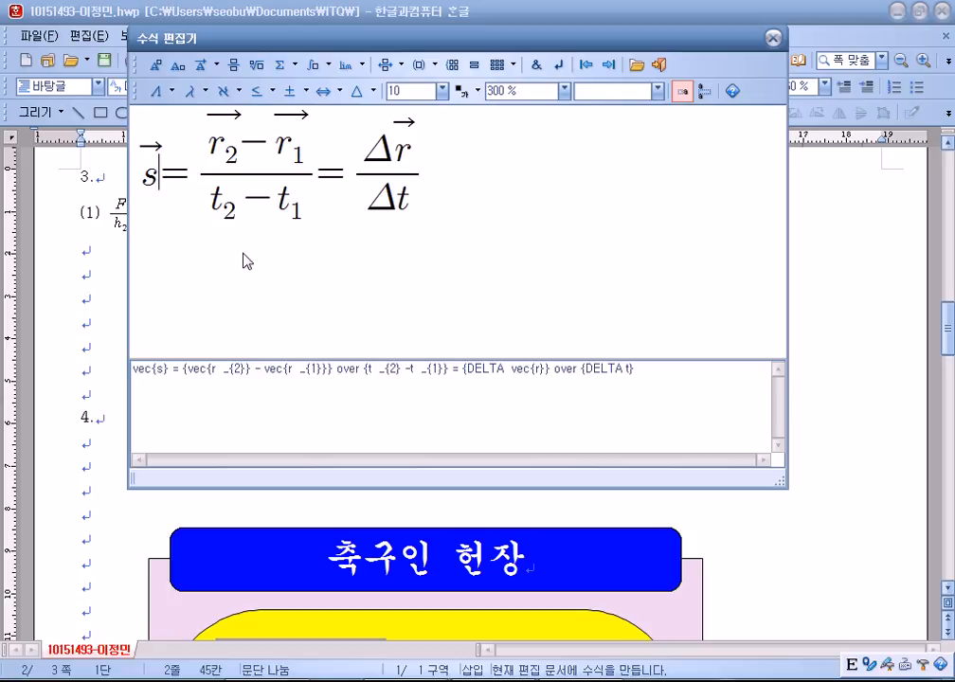
Insert equation (2), scroll to the 경기 일정 section, and select its six schedule lines.
{"action": "left_click", "coordinate": [660, 65]}
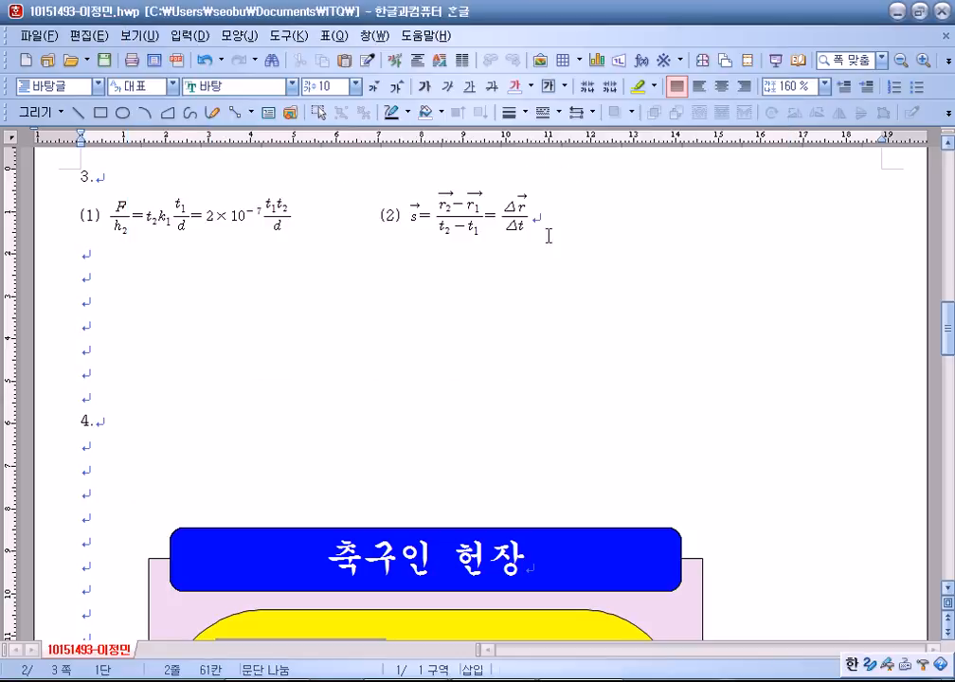
{"action": "left_click", "coordinate": [93, 271]}
{"action": "scroll", "coordinate": [202, 358], "scroll_direction": "down", "scroll_amount": 7}
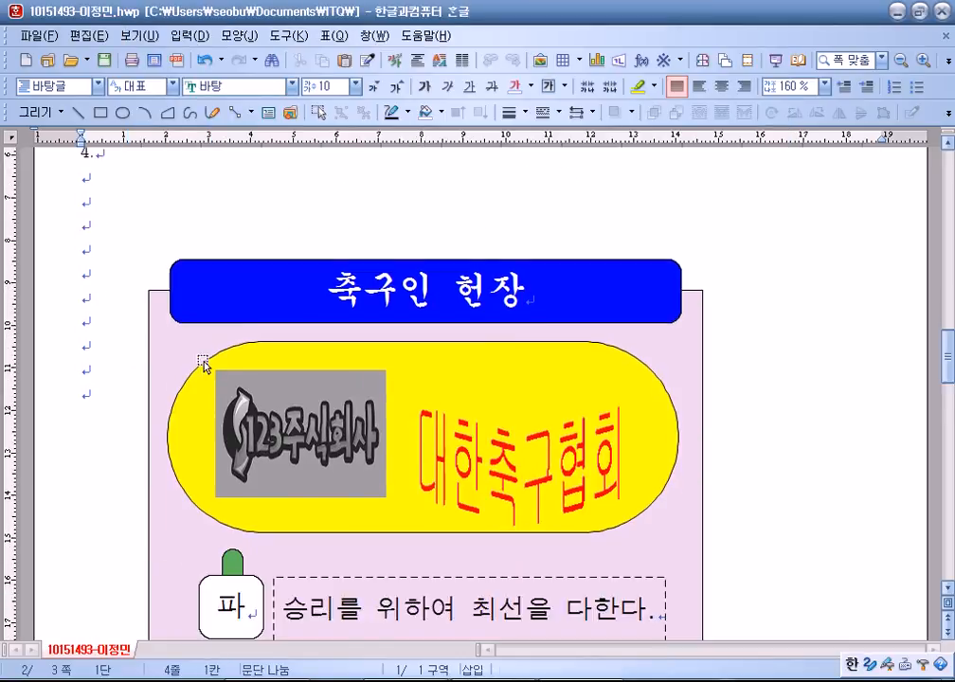
{"action": "scroll", "coordinate": [199, 367], "scroll_direction": "down", "scroll_amount": 3}
{"action": "scroll", "coordinate": [325, 276], "scroll_direction": "up", "scroll_amount": 3}
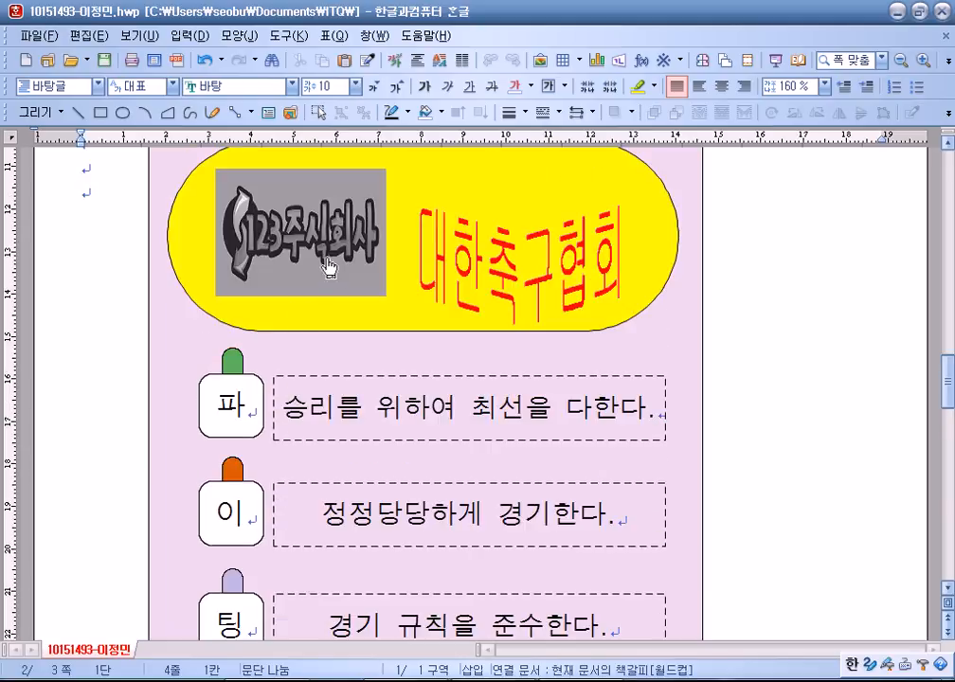
{"action": "scroll", "coordinate": [246, 387], "scroll_direction": "down", "scroll_amount": 4}
{"action": "scroll", "coordinate": [246, 387], "scroll_direction": "down", "scroll_amount": 13}
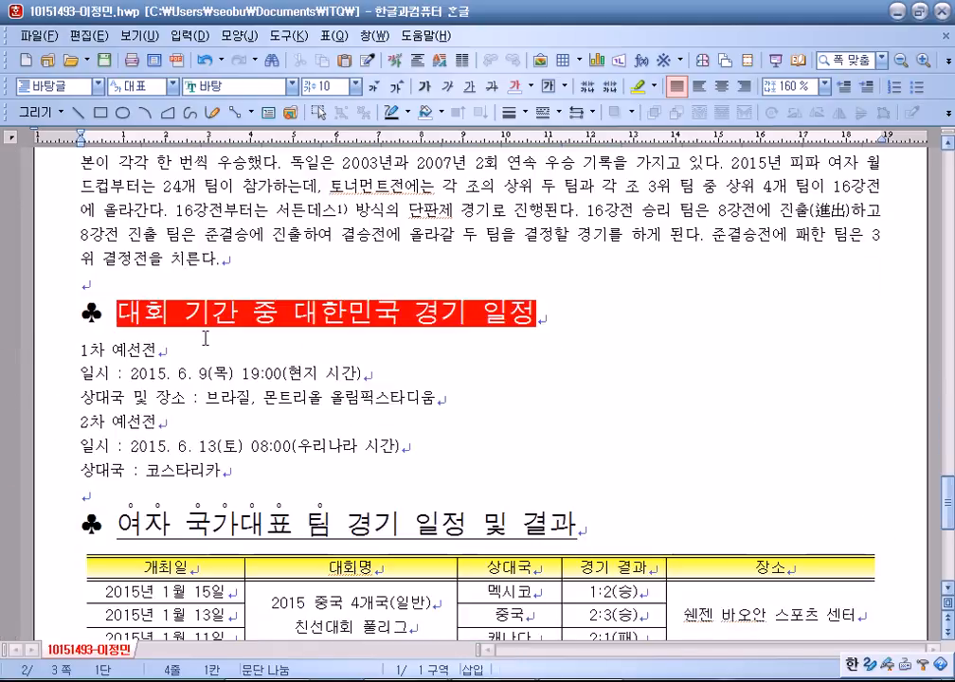
{"action": "scroll", "coordinate": [104, 345], "scroll_direction": "down", "scroll_amount": 3}
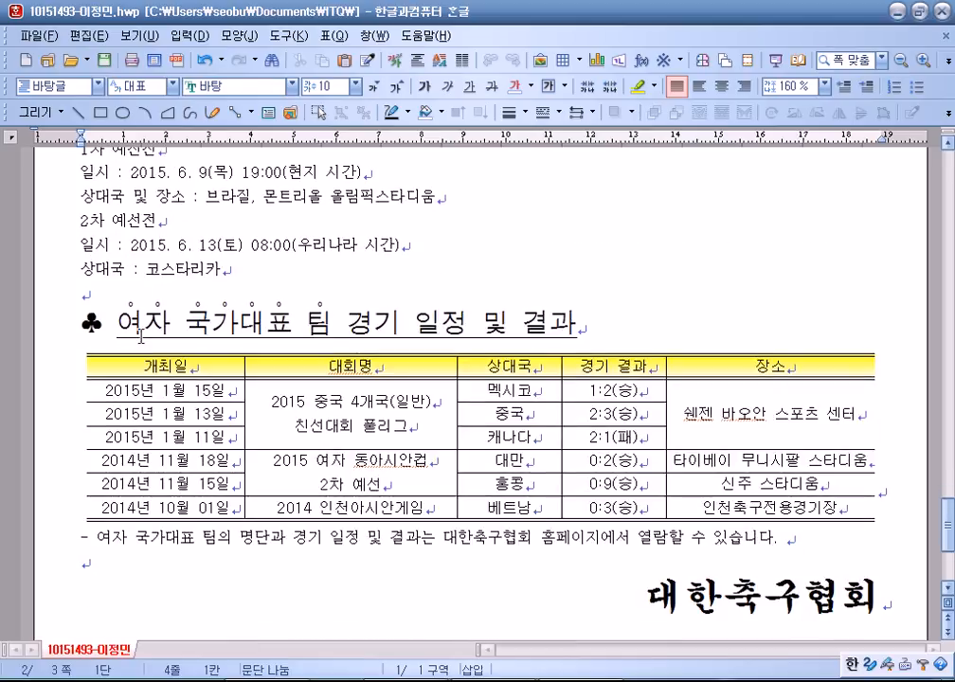
{"action": "scroll", "coordinate": [143, 338], "scroll_direction": "up", "scroll_amount": 1}
{"action": "left_click_drag", "start_coordinate": [82, 215], "coordinate": [221, 337]}
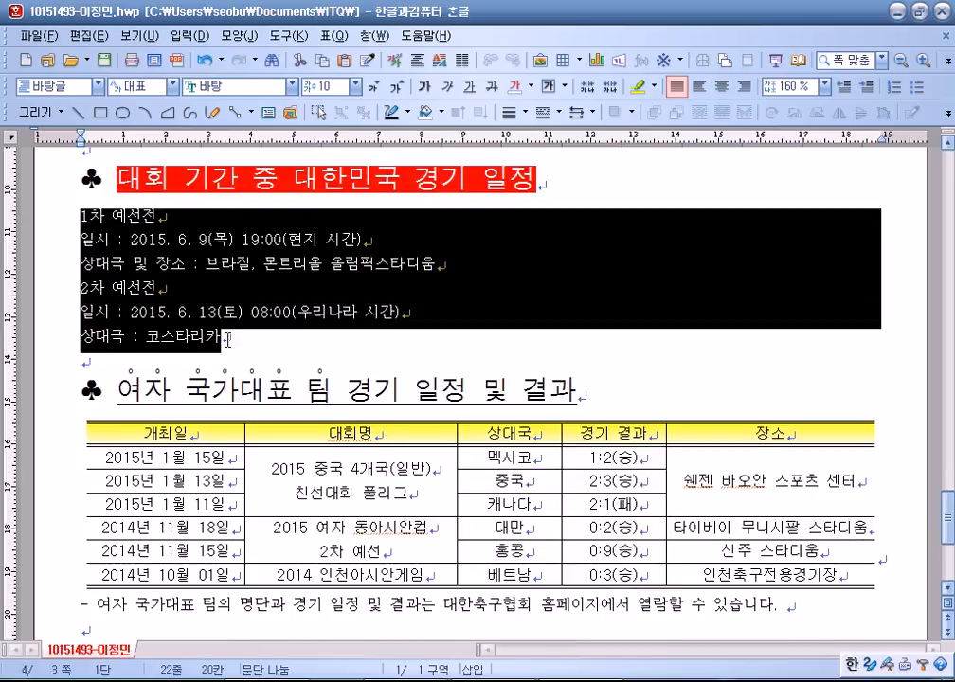
{"action": "left_click", "coordinate": [824, 86]}
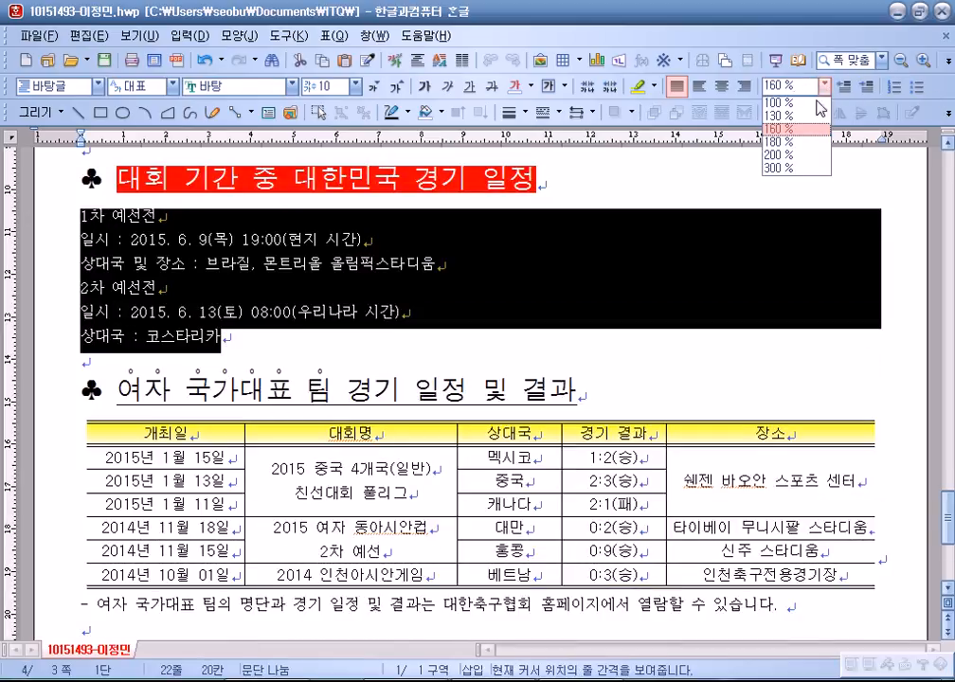
Set the schedule lines to 180% line spacing and choose the I. A. 1. i) numbering style.
{"action": "left_click", "coordinate": [782, 144]}
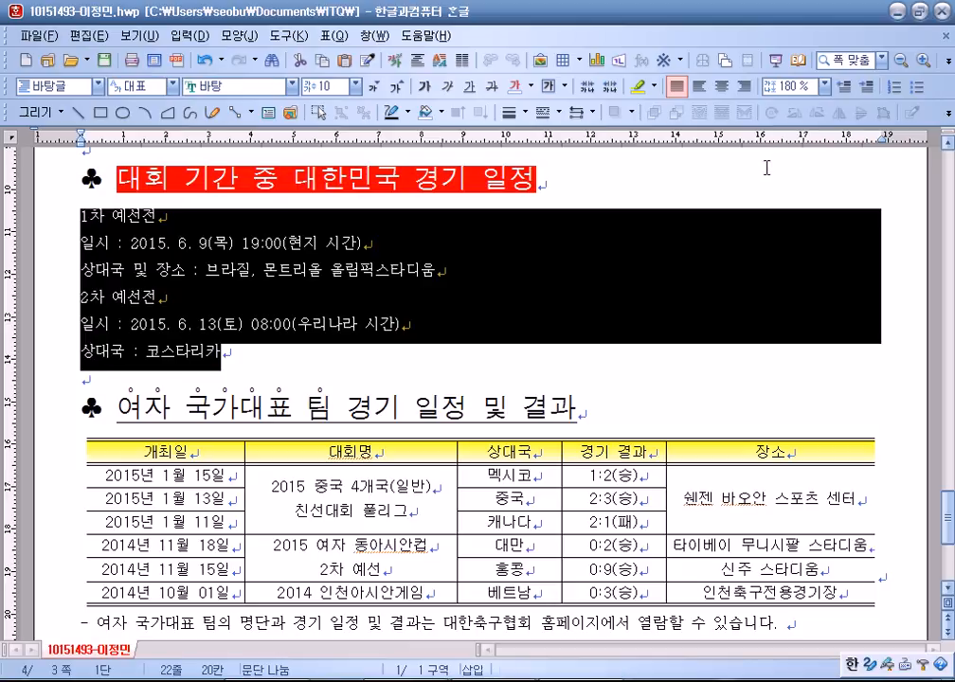
{"action": "right_click", "coordinate": [242, 249]}
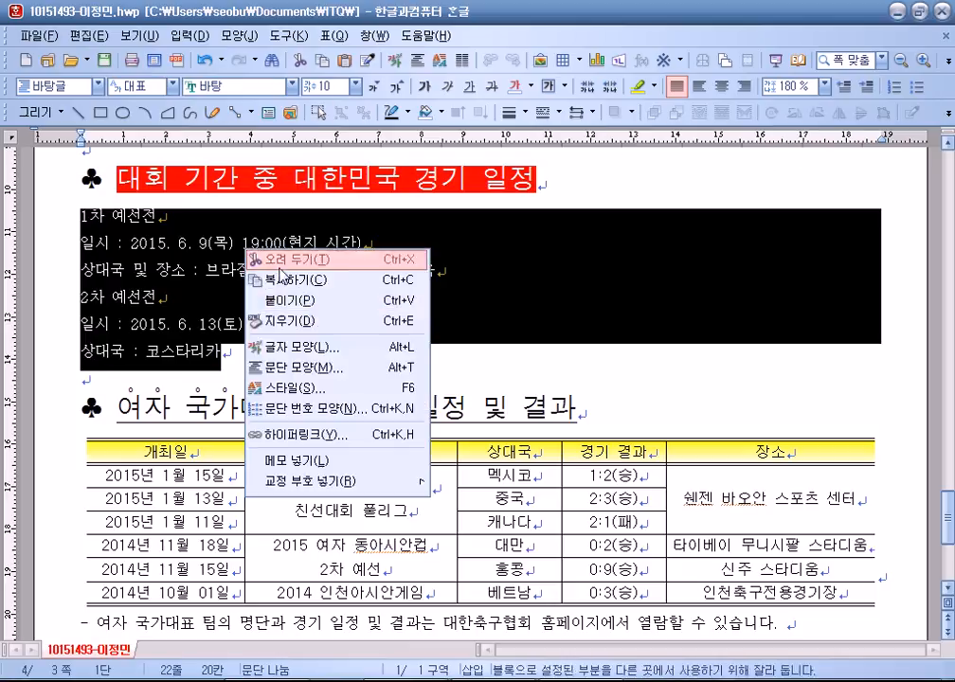
{"action": "left_click", "coordinate": [319, 414]}
{"action": "left_click", "coordinate": [551, 390]}
{"action": "left_click_drag", "start_coordinate": [514, 123], "coordinate": [637, 37]}
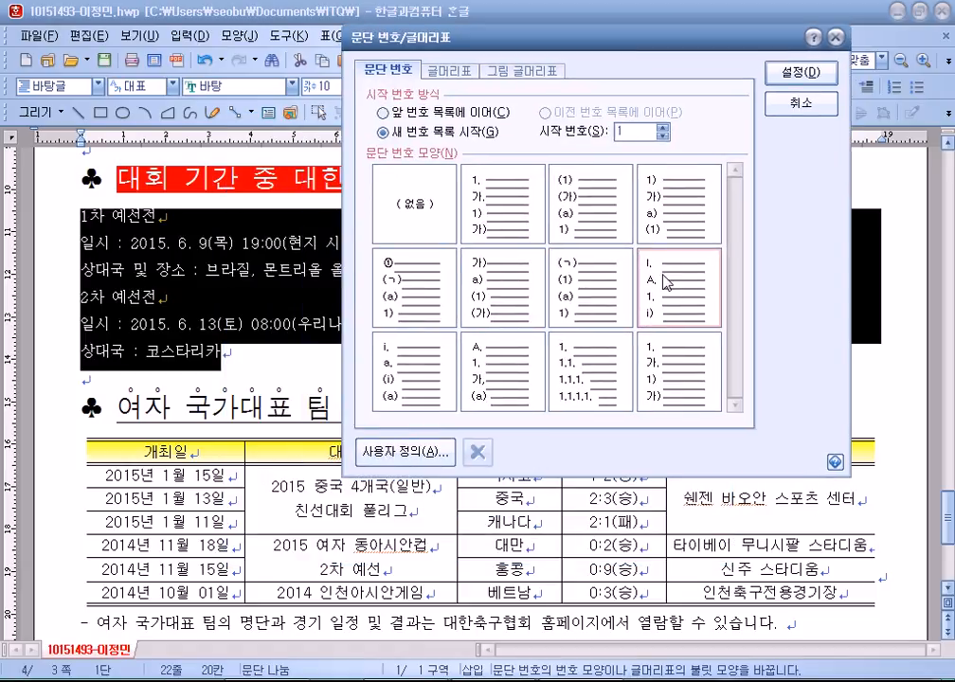
{"action": "left_click", "coordinate": [381, 445]}
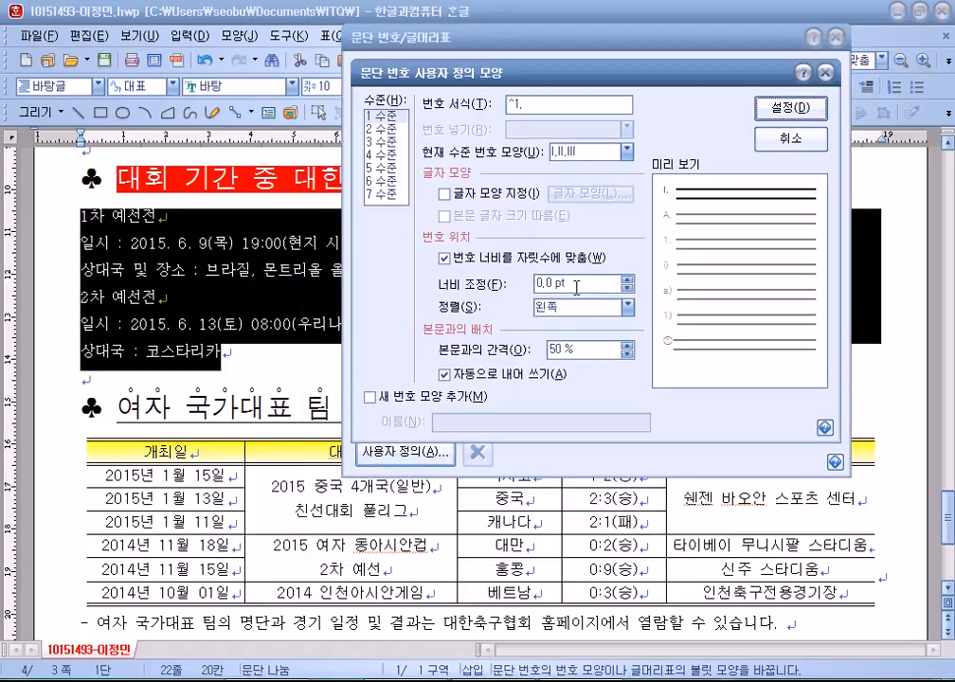
Customize the numbering: level 1 at 20 pt and level 2 at 30 pt, both right-aligned, then apply.
{"action": "type", "text": "20"}
{"action": "left_click", "coordinate": [563, 307]}
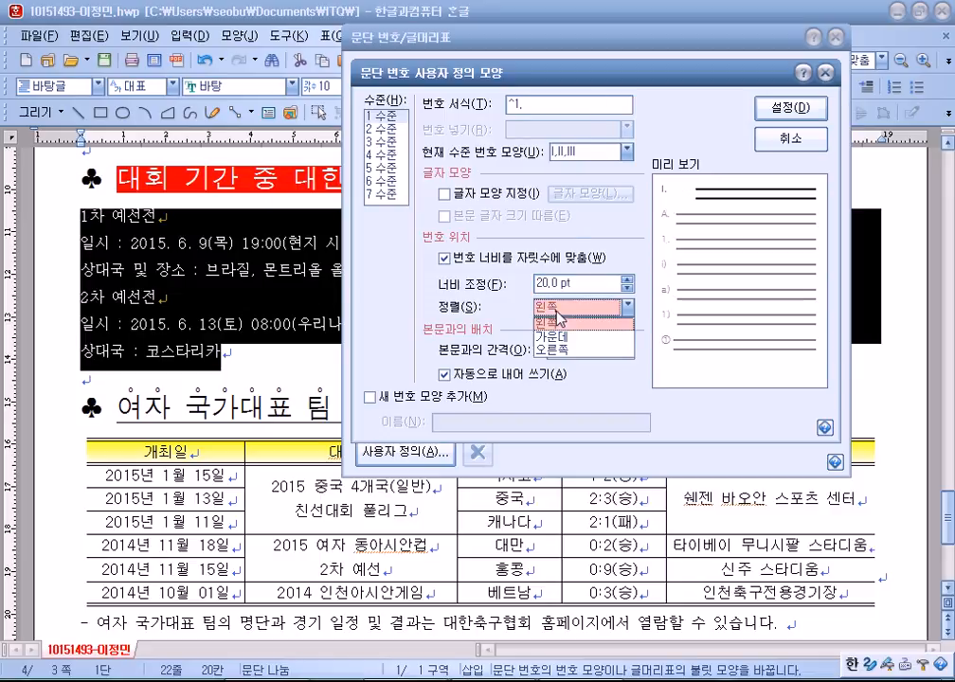
{"action": "left_click", "coordinate": [557, 348]}
{"action": "left_click", "coordinate": [384, 127]}
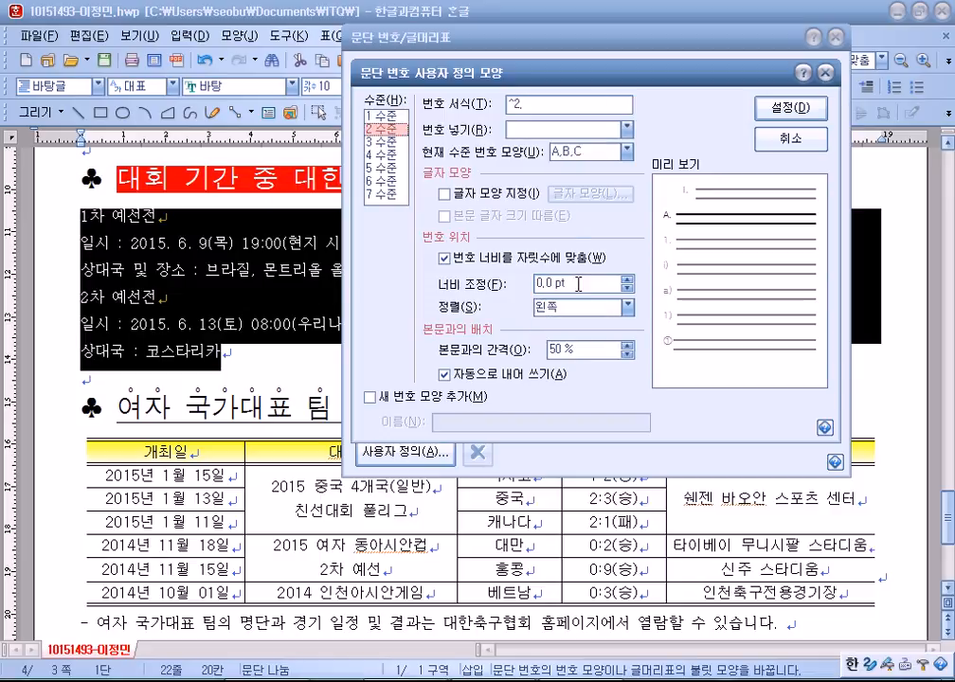
{"action": "left_click", "coordinate": [445, 273]}
{"action": "type", "text": "30"}
{"action": "left_click", "coordinate": [563, 307]}
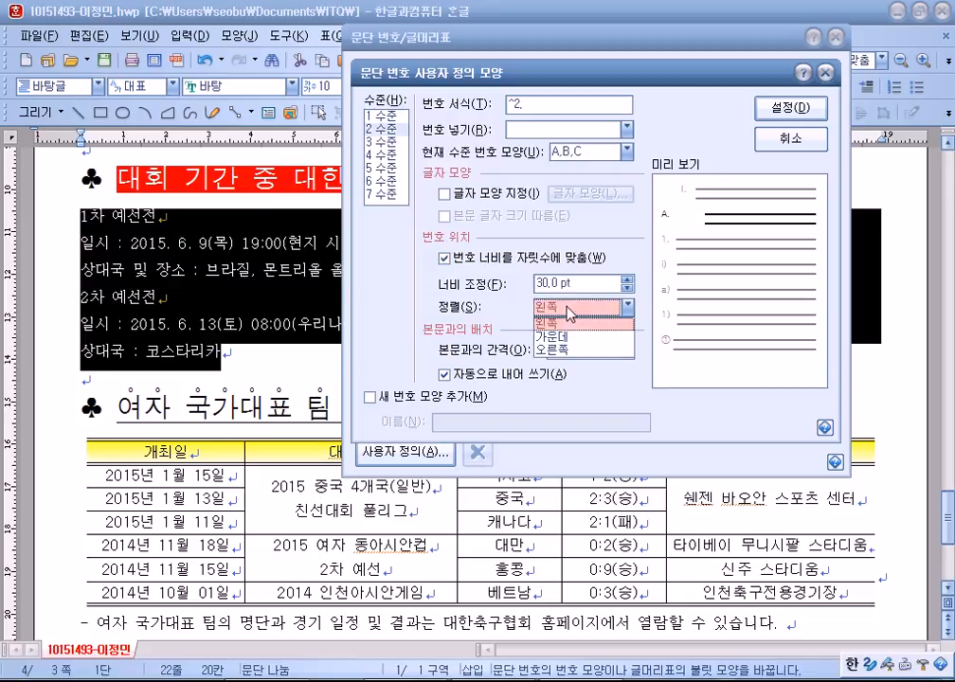
{"action": "left_click", "coordinate": [559, 338]}
{"action": "left_click", "coordinate": [791, 107]}
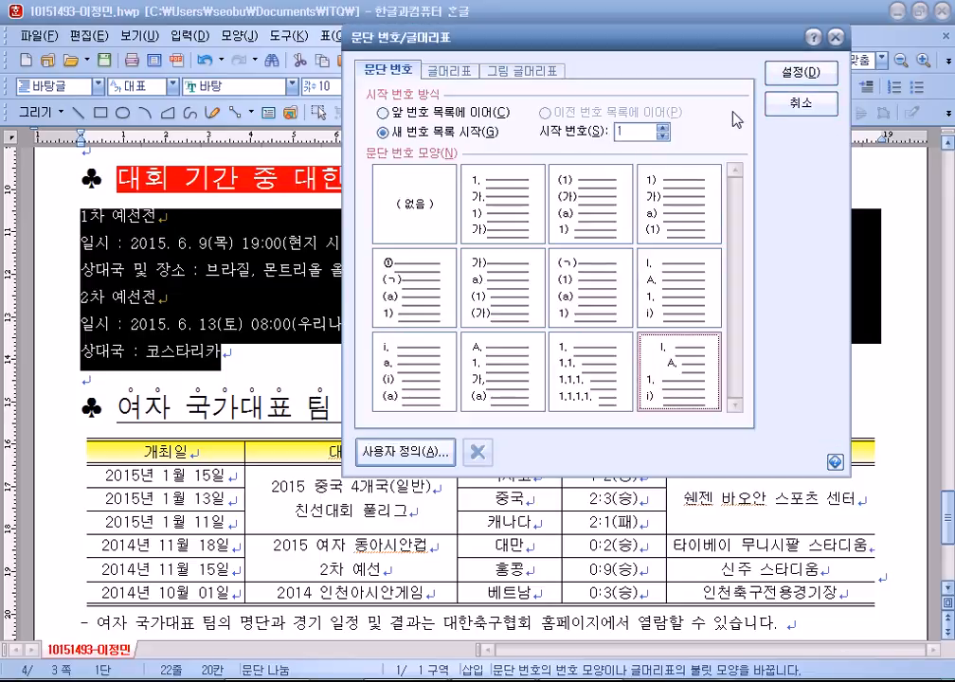
{"action": "left_click", "coordinate": [797, 75]}
{"action": "left_click", "coordinate": [224, 275]}
Demote the two detail lines under 1차 예선전 and 2차 예선전 to A. and B. sub-items.
{"action": "left_click_drag", "start_coordinate": [199, 246], "coordinate": [252, 270]}
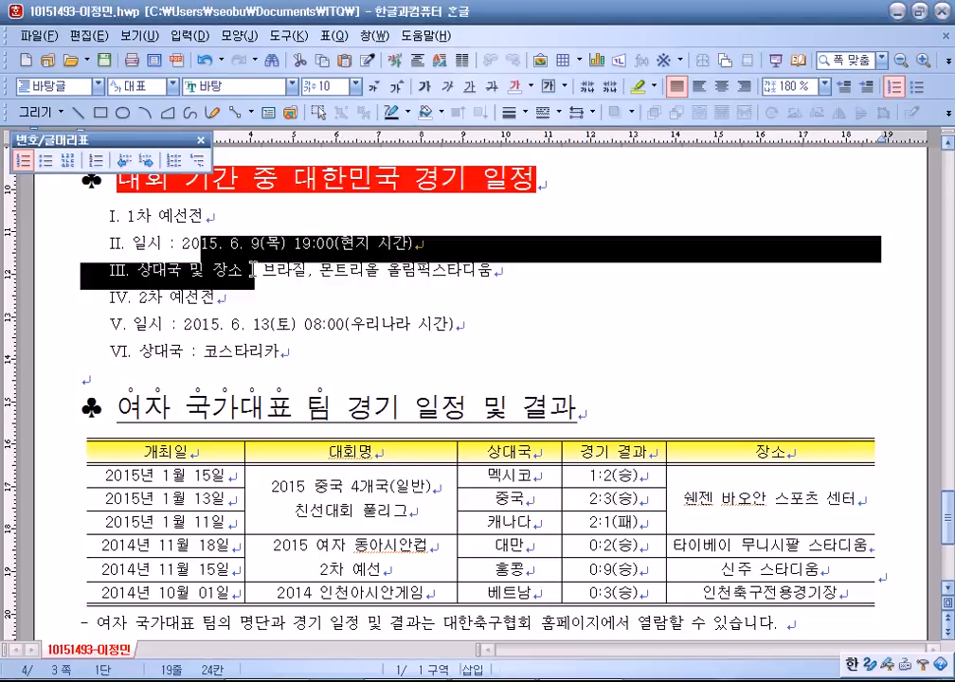
{"action": "left_click", "coordinate": [148, 160]}
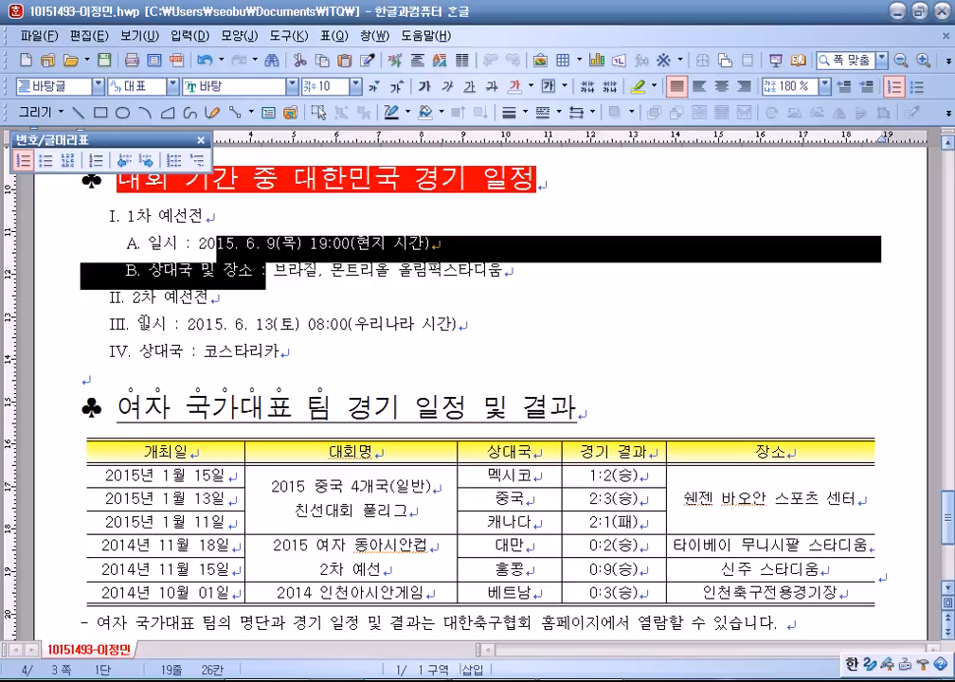
{"action": "left_click_drag", "start_coordinate": [137, 324], "coordinate": [275, 348]}
{"action": "left_click_drag", "start_coordinate": [214, 325], "coordinate": [211, 347]}
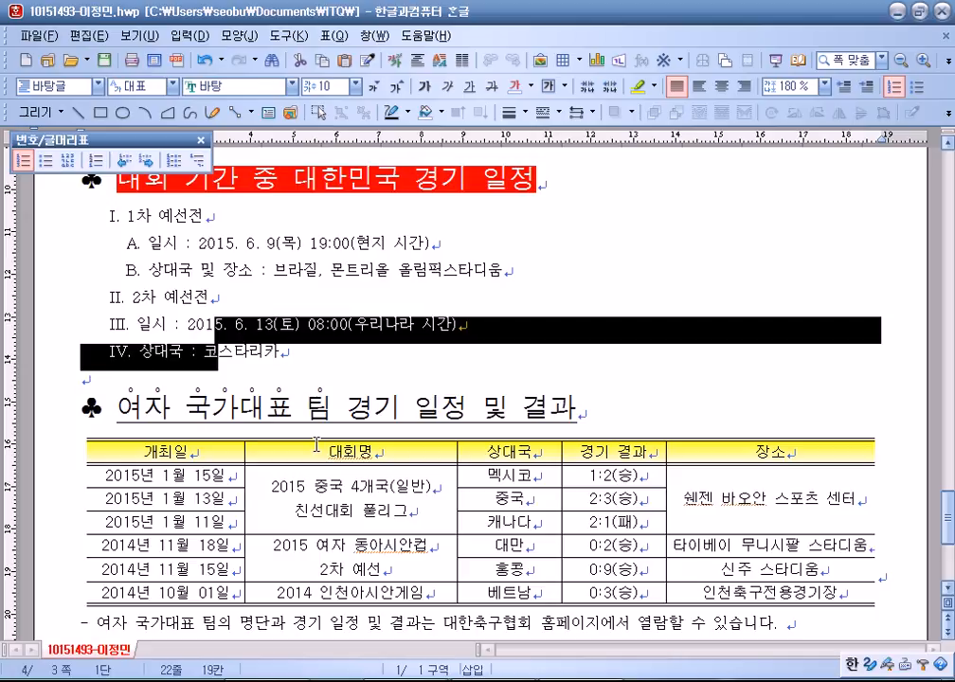
{"action": "left_click_drag", "start_coordinate": [256, 325], "coordinate": [189, 357]}
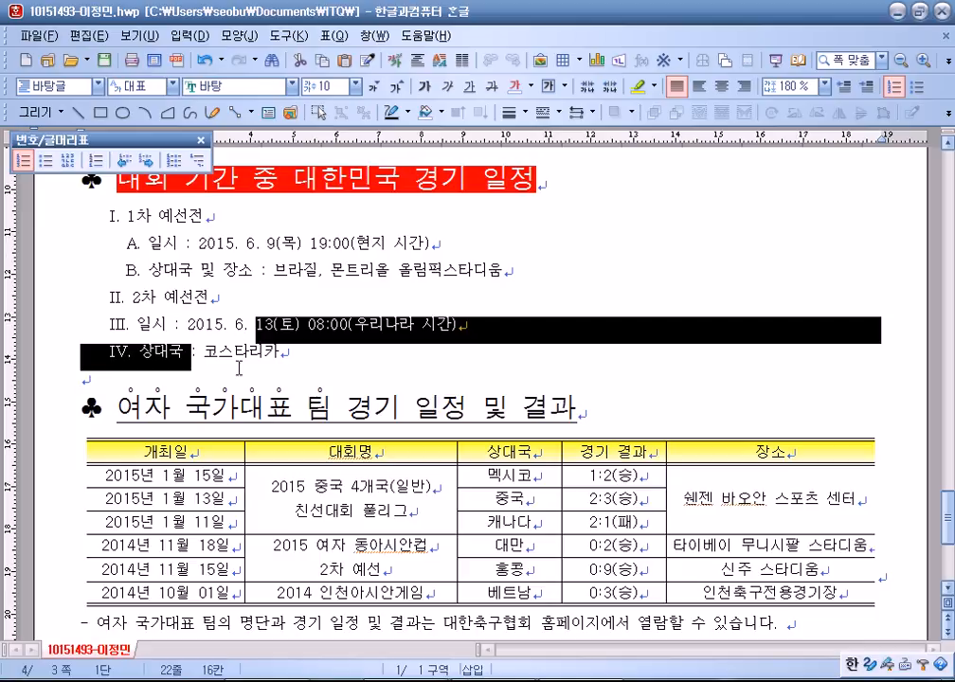
{"action": "left_click", "coordinate": [147, 161]}
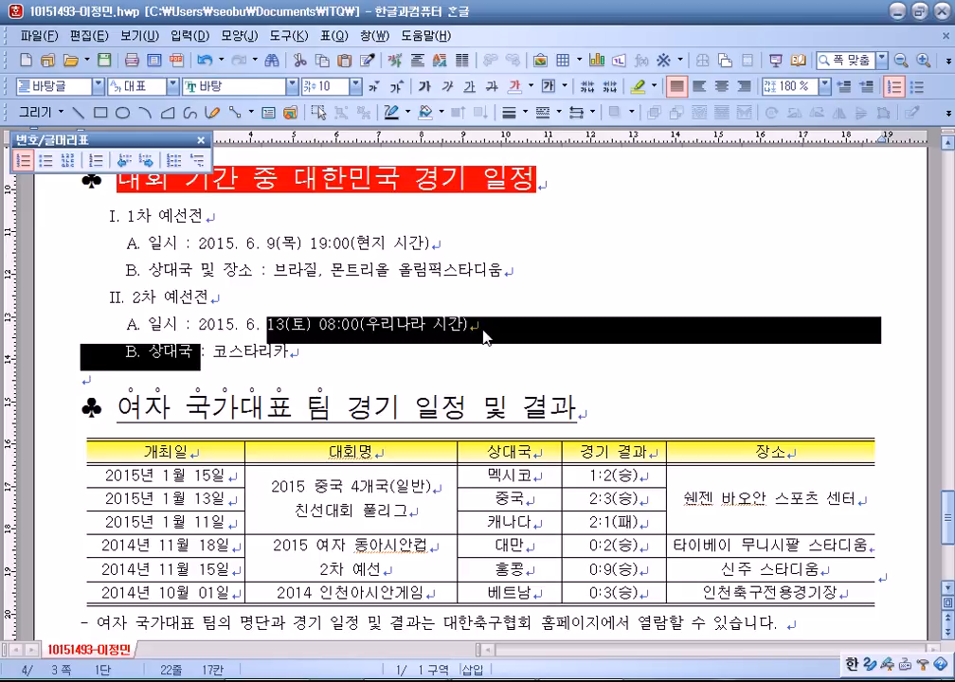
{"action": "left_click_drag", "start_coordinate": [287, 352], "coordinate": [122, 227]}
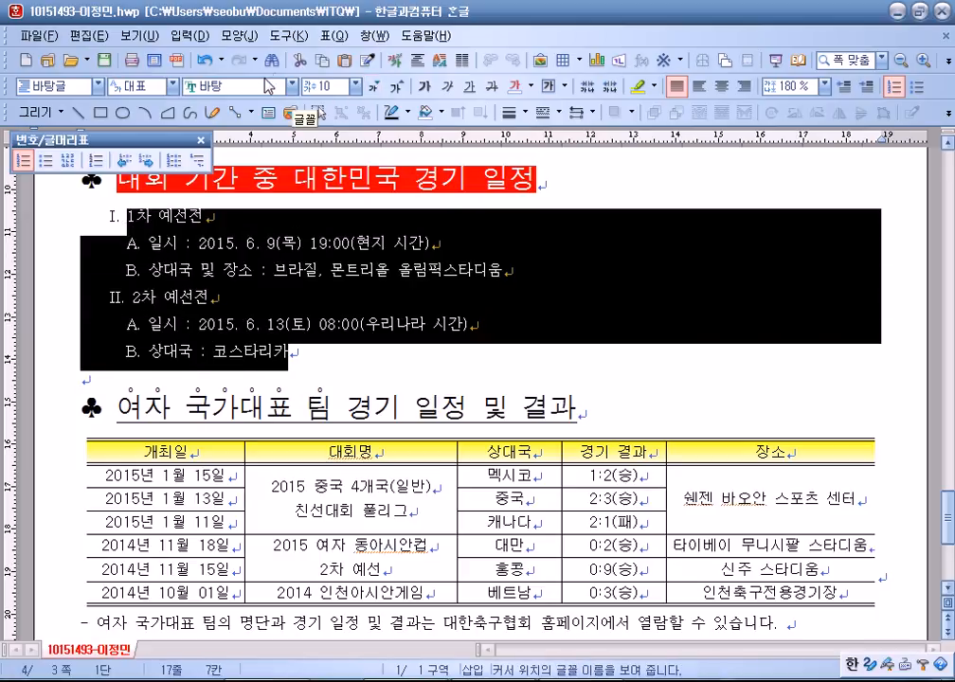
{"action": "left_click", "coordinate": [231, 324]}
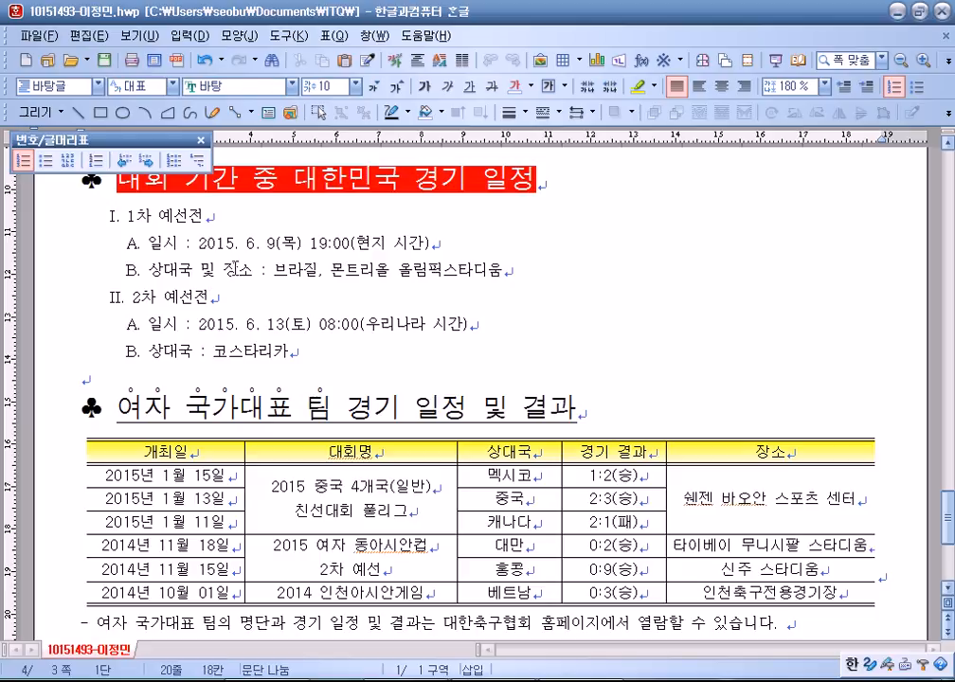
{"action": "left_click_drag", "start_coordinate": [188, 214], "coordinate": [216, 256]}
{"action": "left_click", "coordinate": [300, 269]}
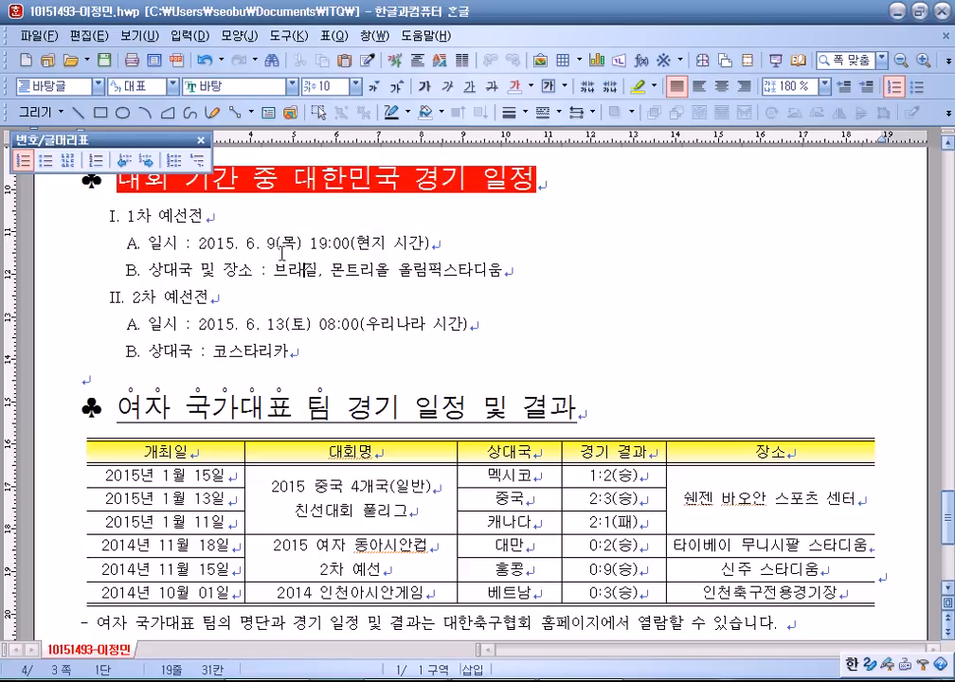
{"action": "left_click_drag", "start_coordinate": [281, 254], "coordinate": [289, 274]}
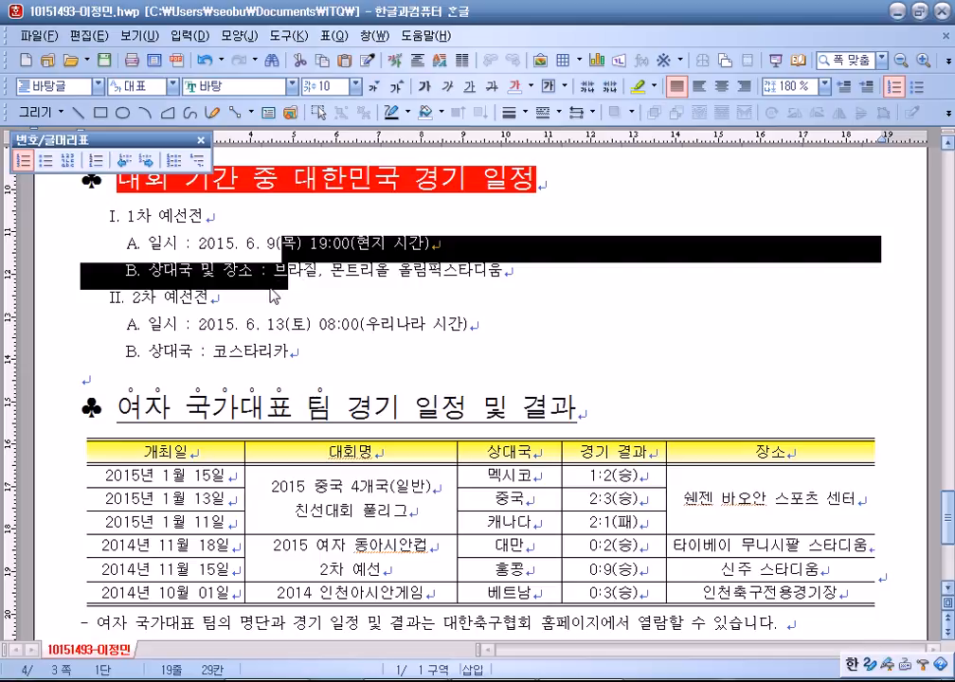
{"action": "left_click_drag", "start_coordinate": [333, 244], "coordinate": [394, 244]}
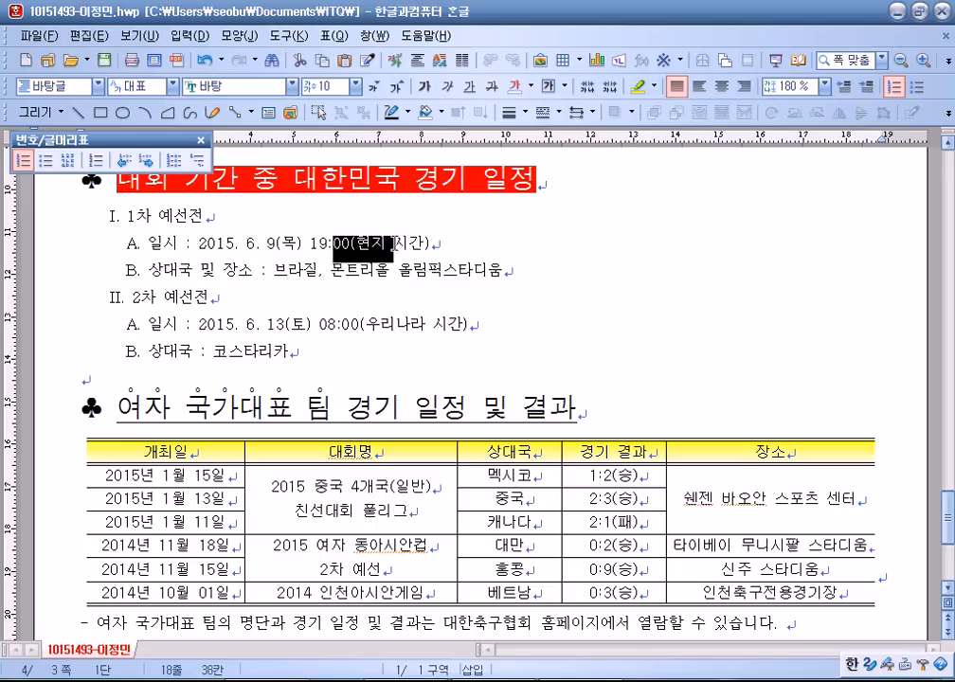
{"action": "left_click", "coordinate": [744, 92]}
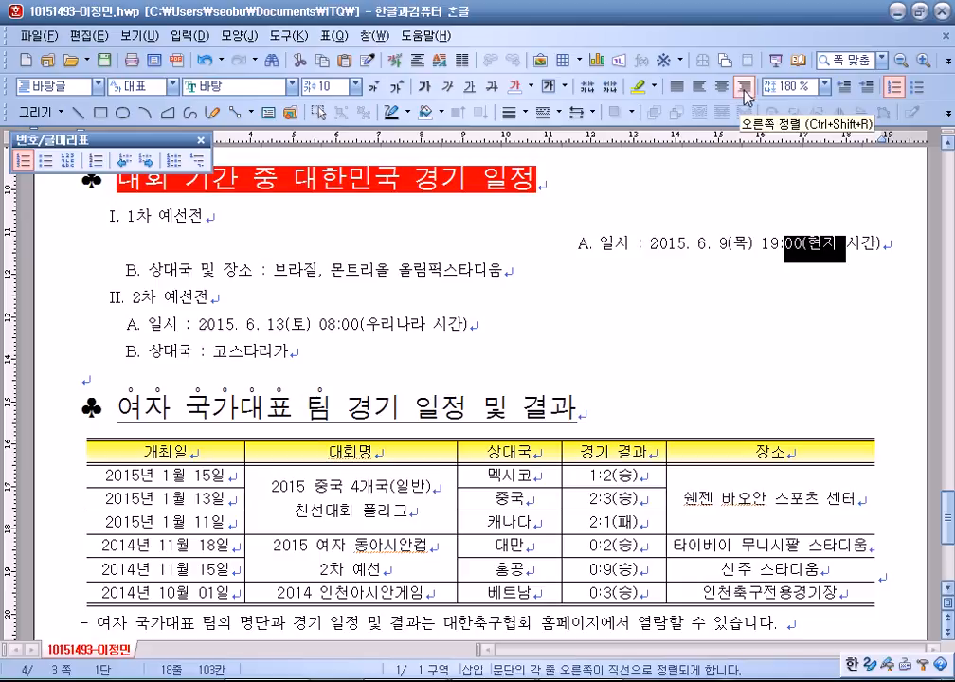
{"action": "key", "text": "ctrl+z"}
{"action": "mouse_move", "coordinate": [379, 234]}
{"action": "left_mouse_down"}
{"action": "mouse_move", "coordinate": [372, 247]}
{"action": "mouse_move", "coordinate": [354, 246]}
{"action": "mouse_move", "coordinate": [385, 247]}
{"action": "left_mouse_up"}
{"action": "left_click", "coordinate": [373, 246]}
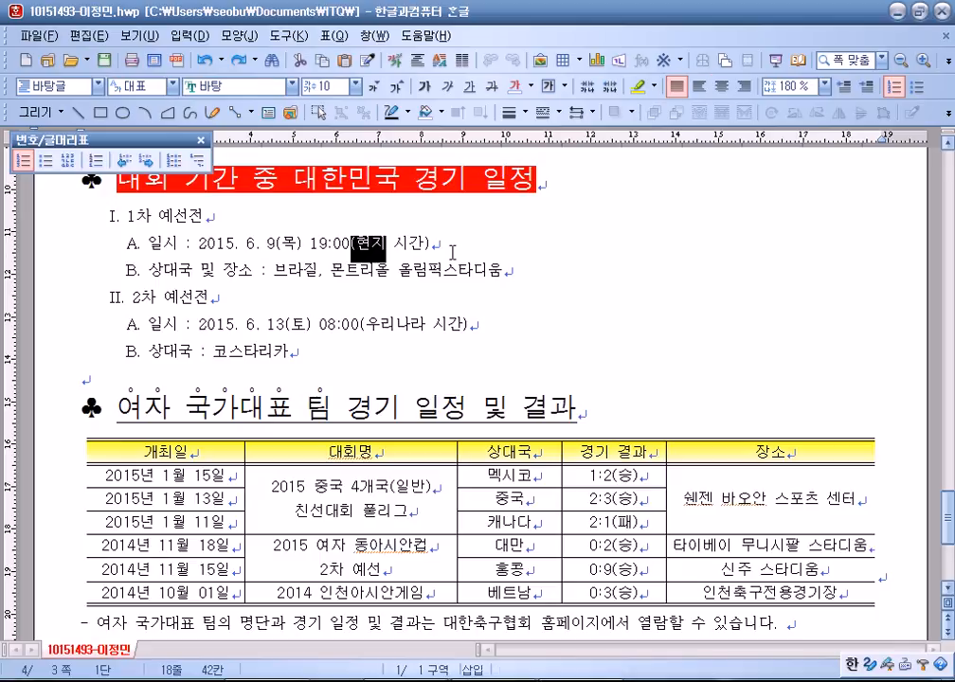
{"action": "left_click", "coordinate": [627, 344]}
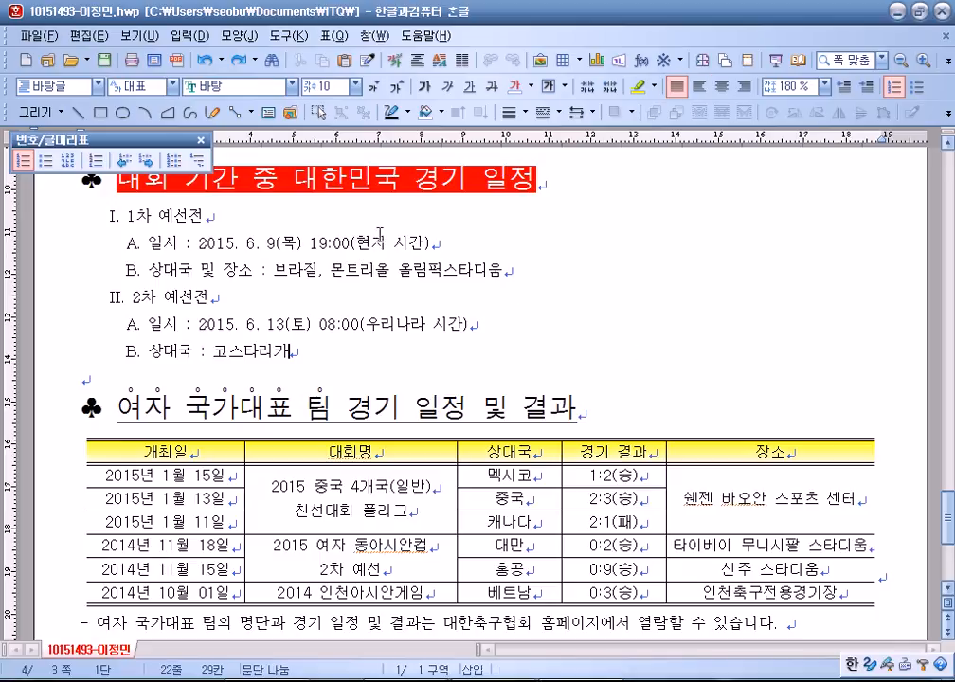
{"action": "left_click_drag", "start_coordinate": [380, 237], "coordinate": [384, 277]}
{"action": "left_click_drag", "start_coordinate": [506, 272], "coordinate": [134, 242]}
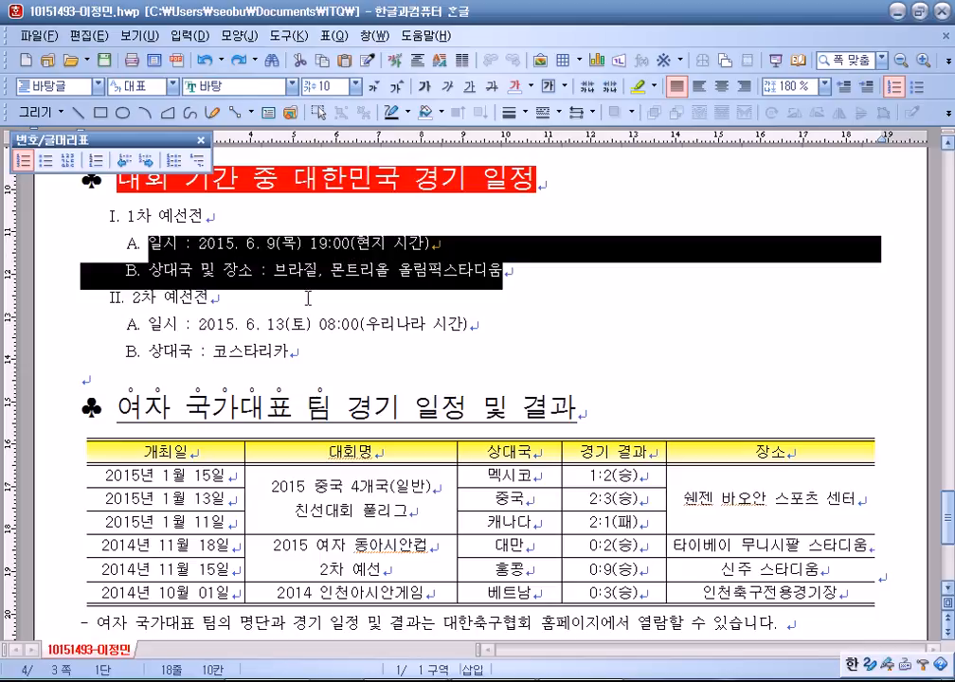
{"action": "left_click_drag", "start_coordinate": [309, 243], "coordinate": [295, 272]}
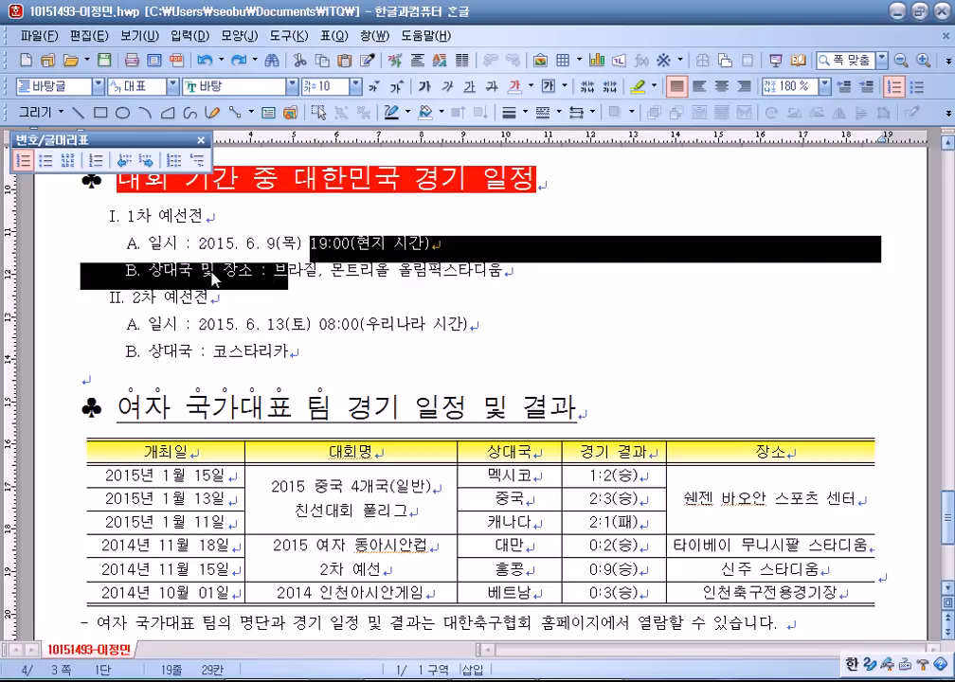
{"action": "left_click", "coordinate": [745, 87]}
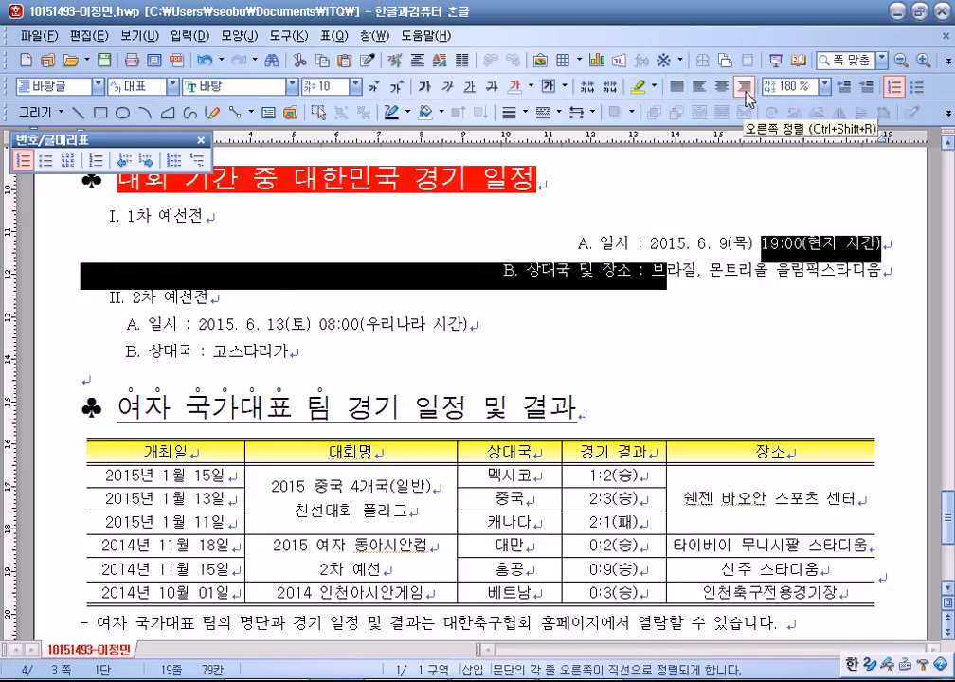
{"action": "key", "text": "ctrl+z"}
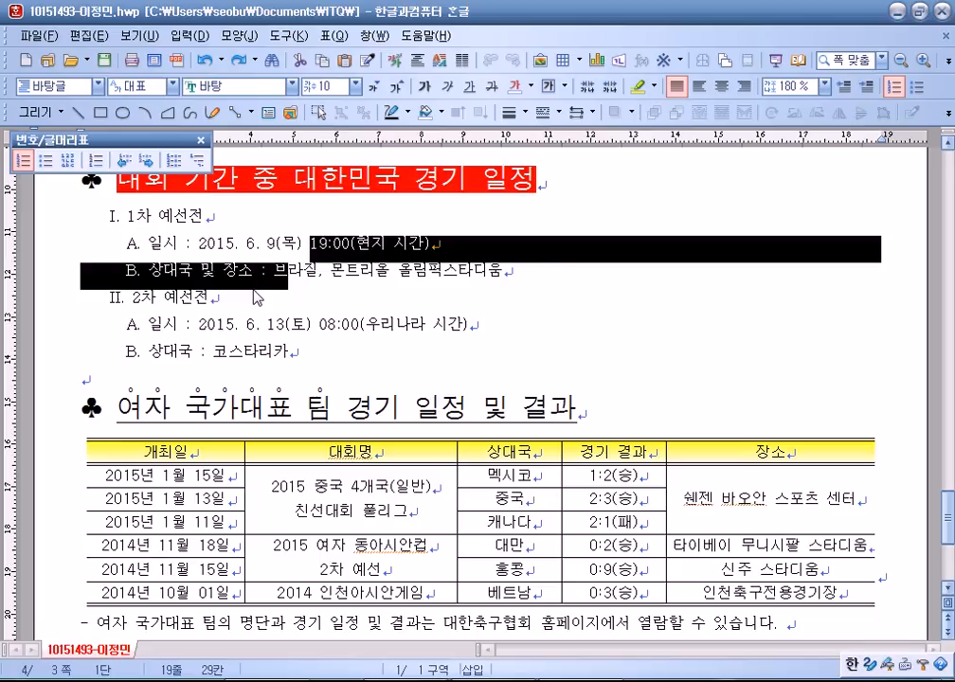
{"action": "left_click", "coordinate": [441, 311]}
{"action": "scroll", "coordinate": [441, 310], "scroll_direction": "up", "scroll_amount": 10}
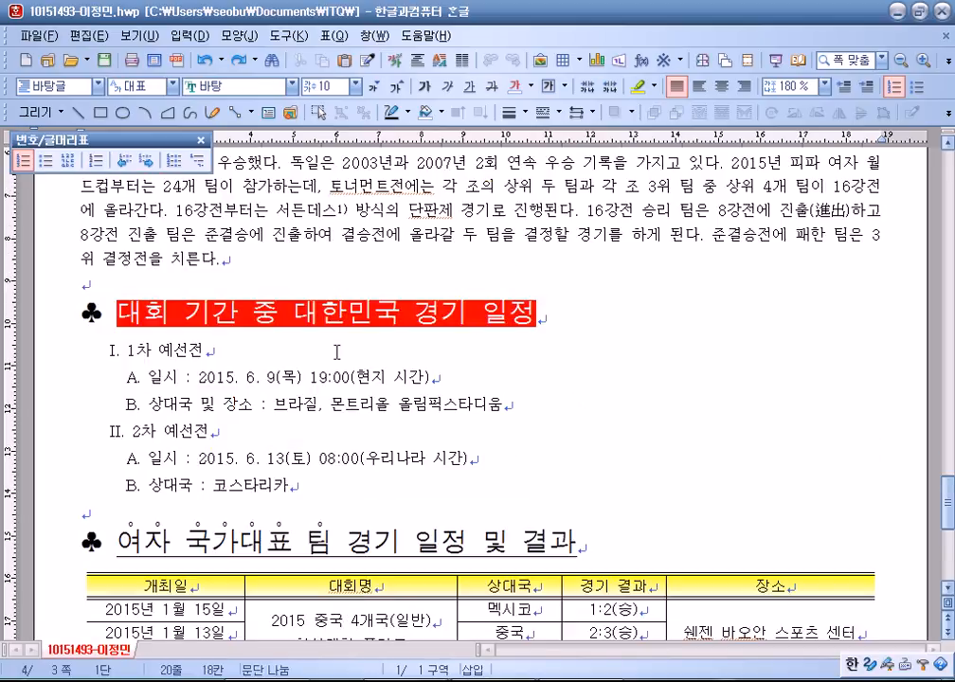
{"action": "scroll", "coordinate": [336, 350], "scroll_direction": "up", "scroll_amount": 2}
{"action": "left_click_drag", "start_coordinate": [627, 471], "coordinate": [357, 453]}
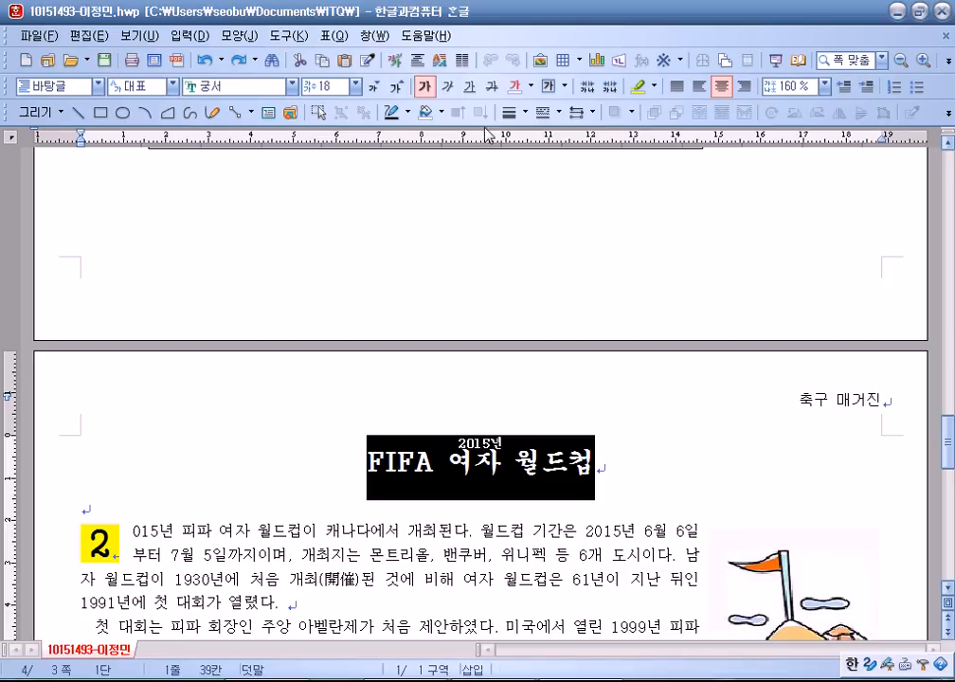
{"action": "scroll", "coordinate": [475, 265], "scroll_direction": "down", "scroll_amount": 12}
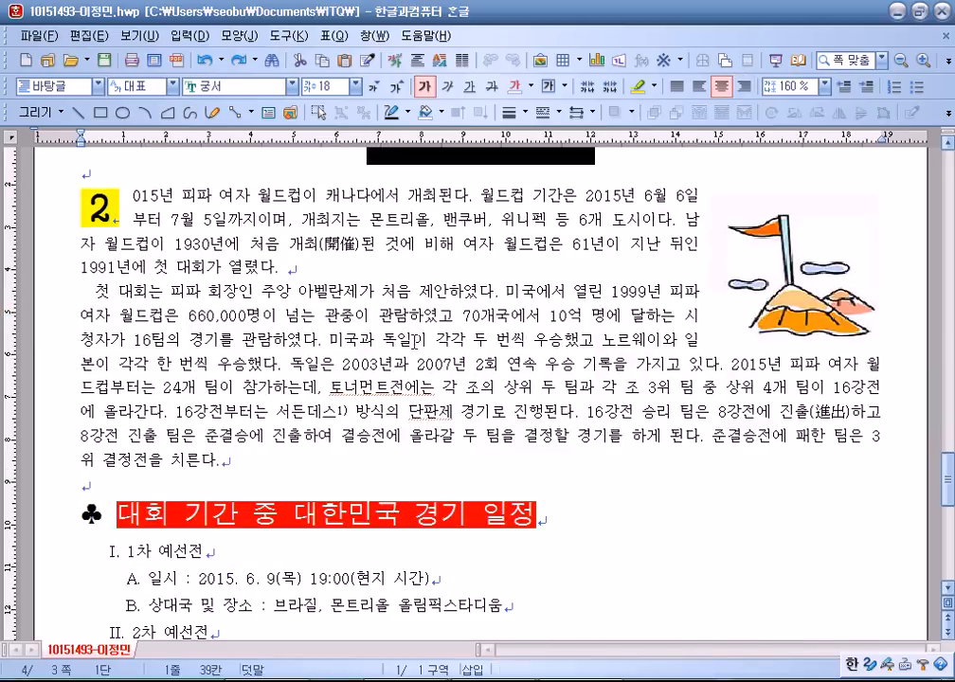
{"action": "scroll", "coordinate": [474, 264], "scroll_direction": "down", "scroll_amount": 3}
{"action": "left_click_drag", "start_coordinate": [624, 411], "coordinate": [879, 388]}
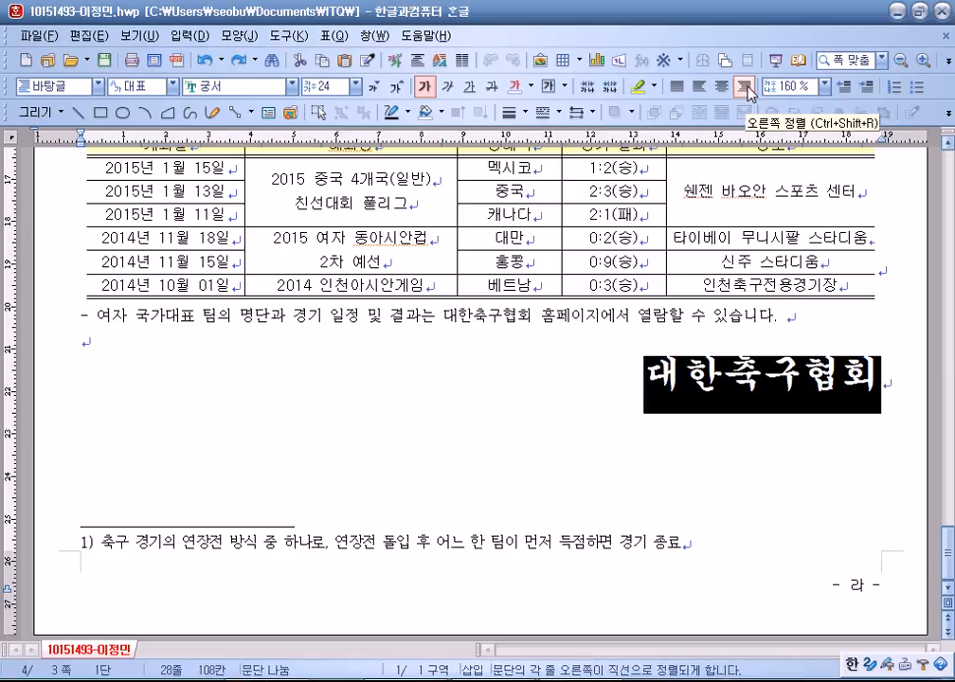
{"action": "left_click", "coordinate": [685, 396]}
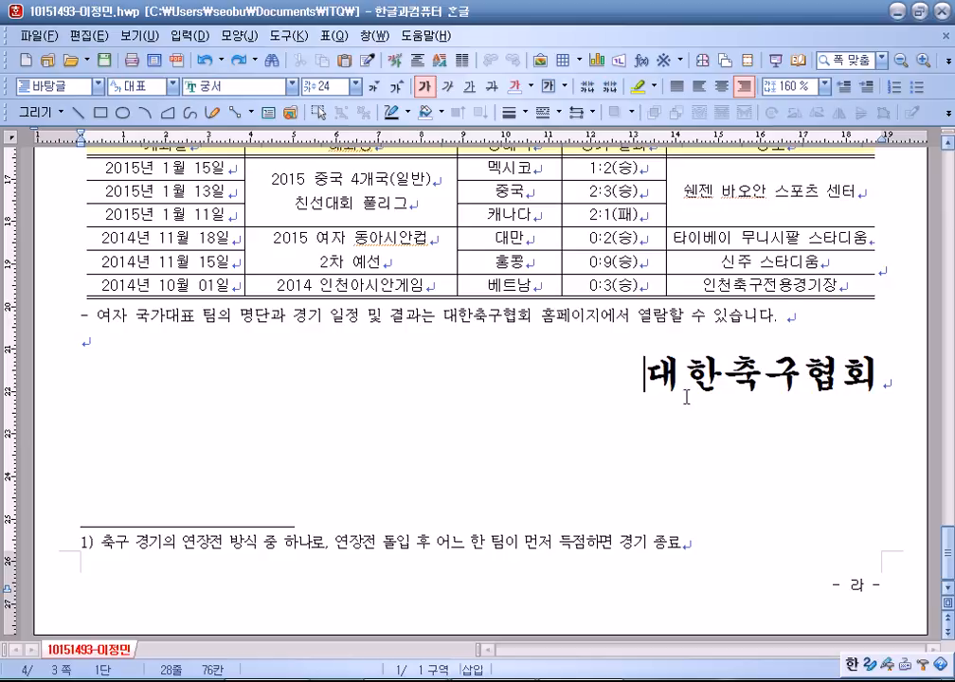
{"action": "left_click", "coordinate": [722, 87]}
{"action": "left_click", "coordinate": [745, 89]}
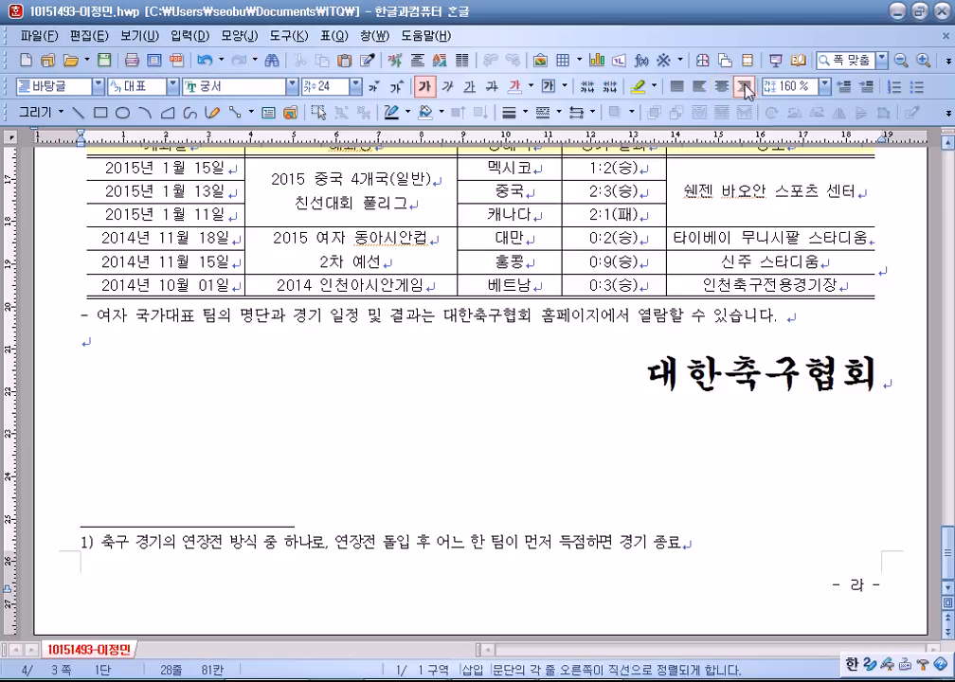
{"action": "left_click_drag", "start_coordinate": [763, 383], "coordinate": [712, 383]}
{"action": "left_click", "coordinate": [684, 383]}
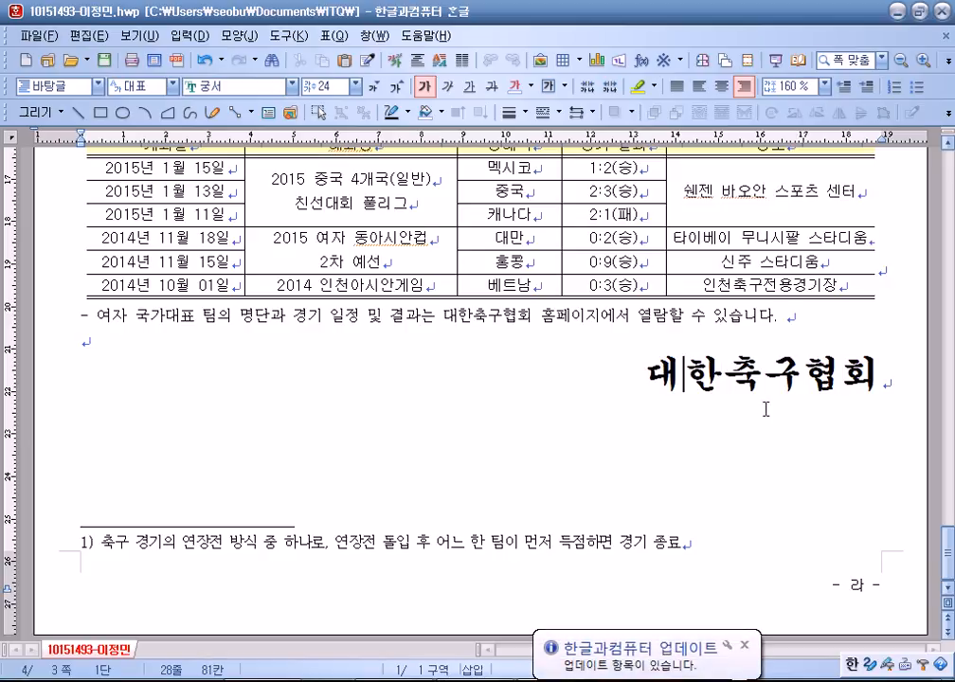
{"action": "left_click", "coordinate": [607, 400]}
{"action": "left_click", "coordinate": [745, 652]}
Put the caret at the start of item 1. on page one, then launch Internet Explorer.
{"action": "left_click", "coordinate": [316, 341]}
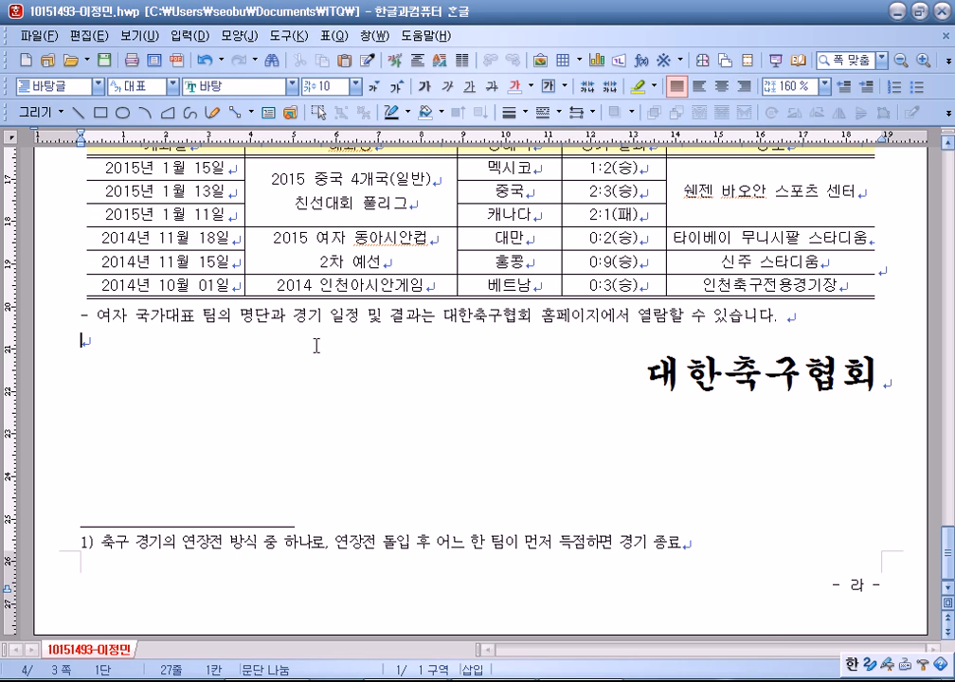
{"action": "scroll", "coordinate": [331, 360], "scroll_direction": "up", "scroll_amount": 3}
{"action": "scroll", "coordinate": [339, 369], "scroll_direction": "up", "scroll_amount": 20}
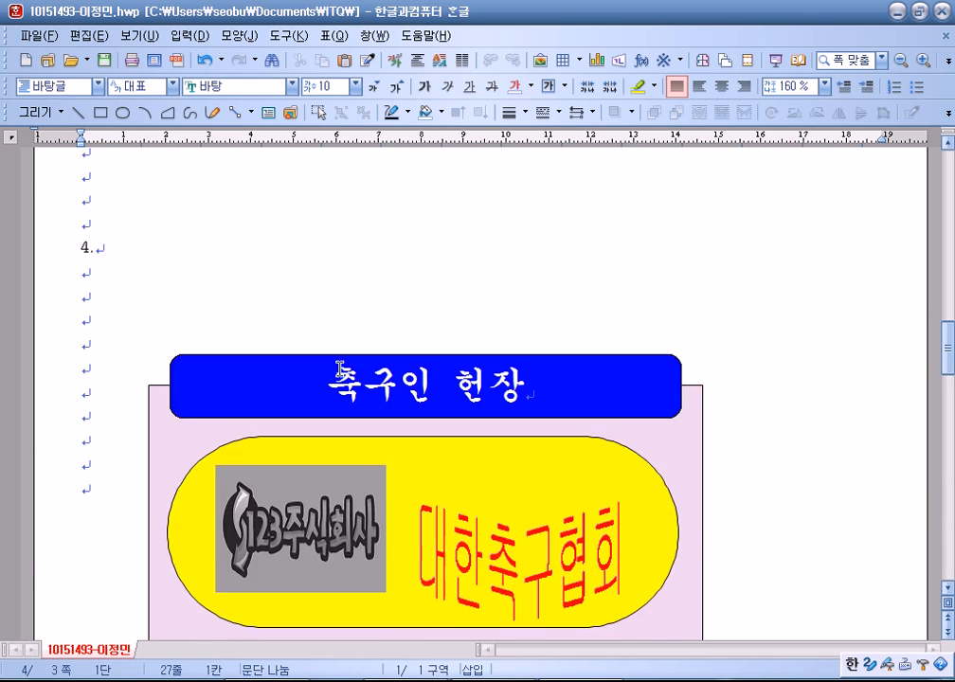
{"action": "scroll", "coordinate": [339, 368], "scroll_direction": "up", "scroll_amount": 12}
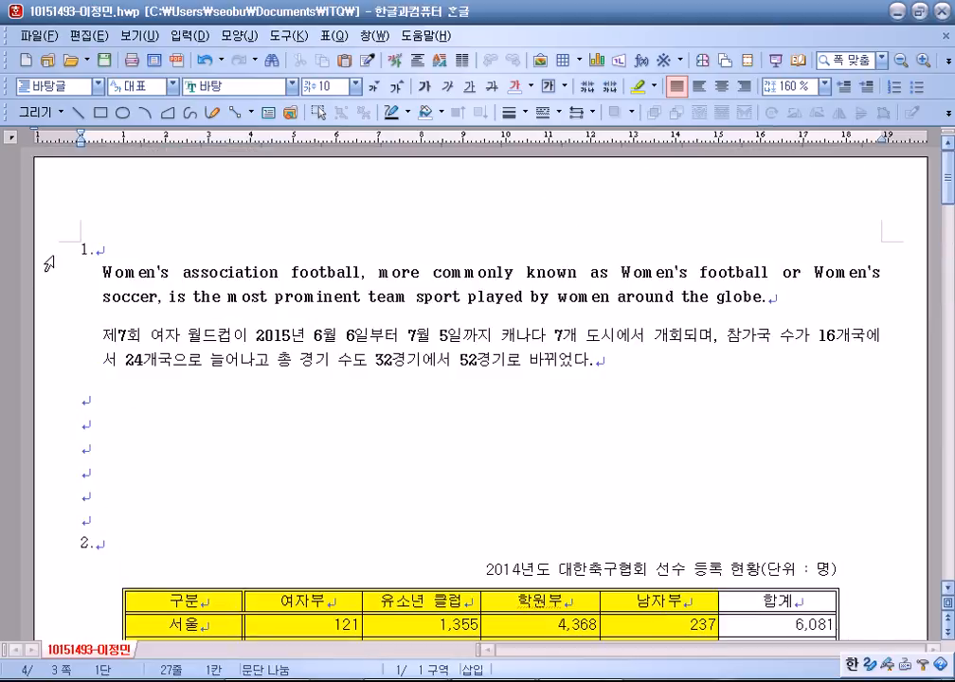
{"action": "left_click", "coordinate": [117, 252]}
{"action": "key", "text": "Home"}
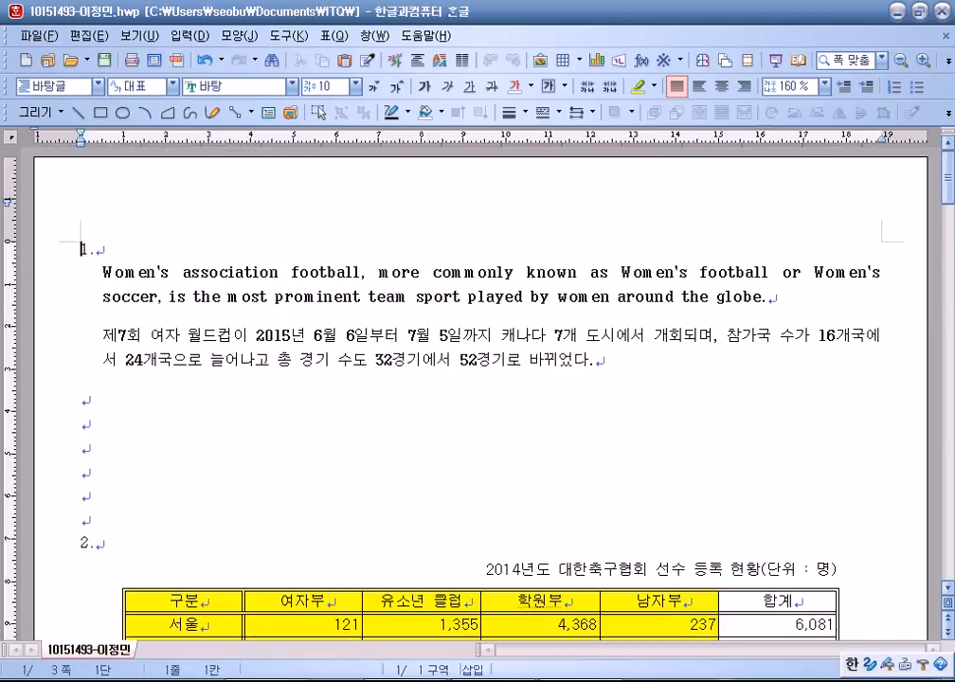
{"action": "left_click", "coordinate": [189, 679]}
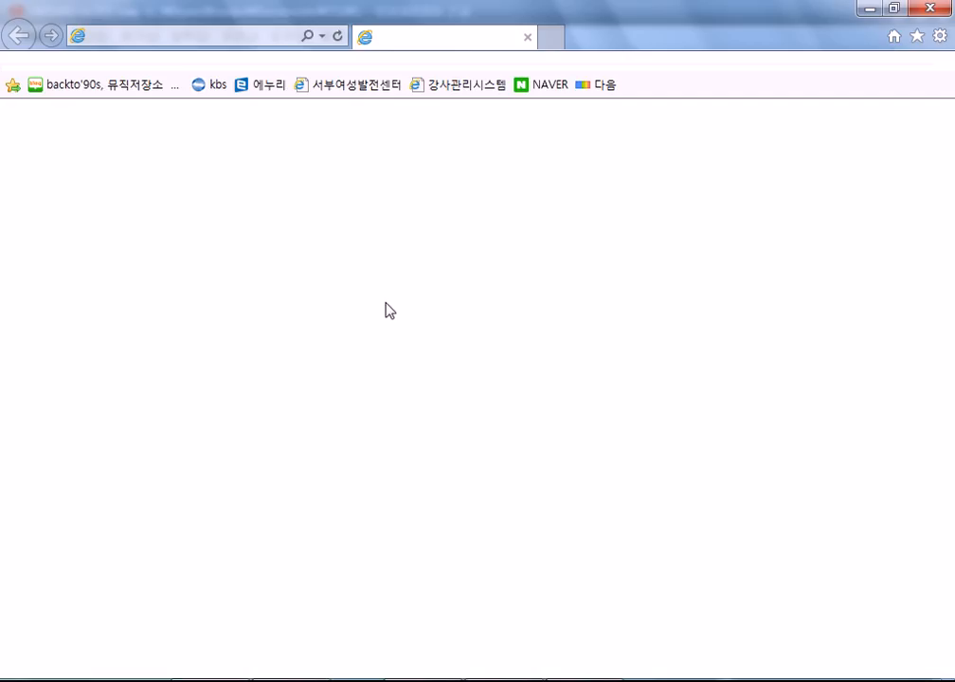
Load host.new21.net in Internet Explorer and follow its 자격증캘린더 link.
{"action": "left_click", "coordinate": [221, 36]}
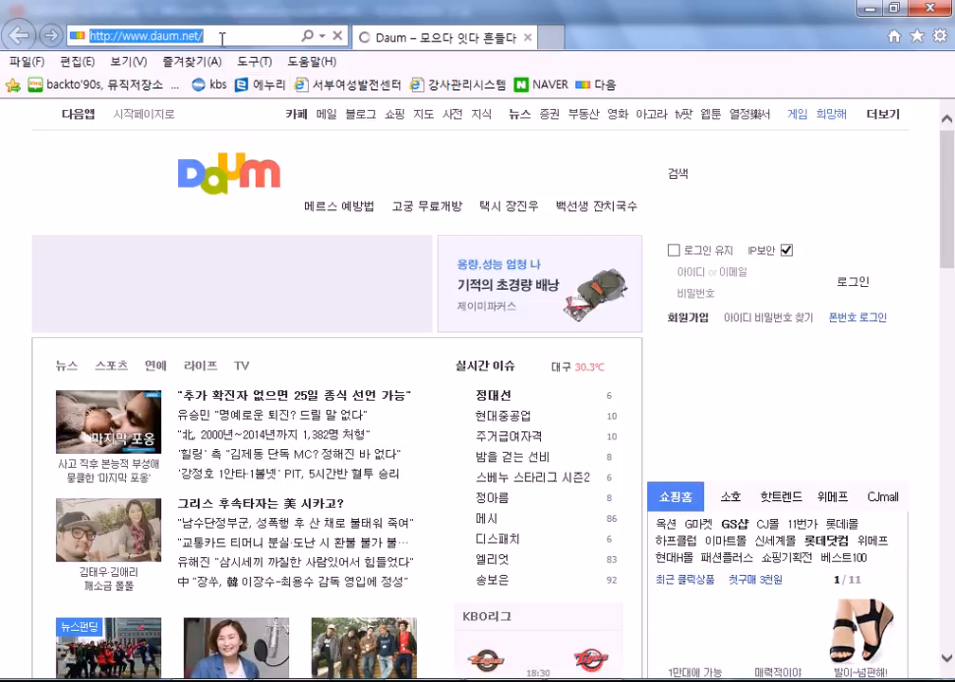
{"action": "type", "text": "host"}
{"action": "key", "text": "Return"}
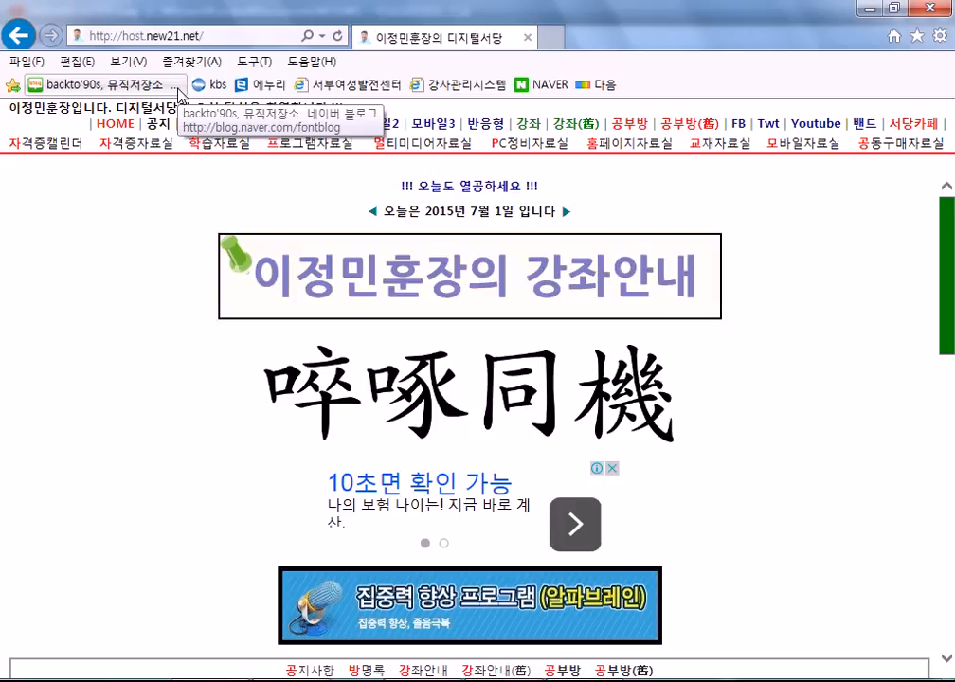
{"action": "left_click", "coordinate": [66, 146]}
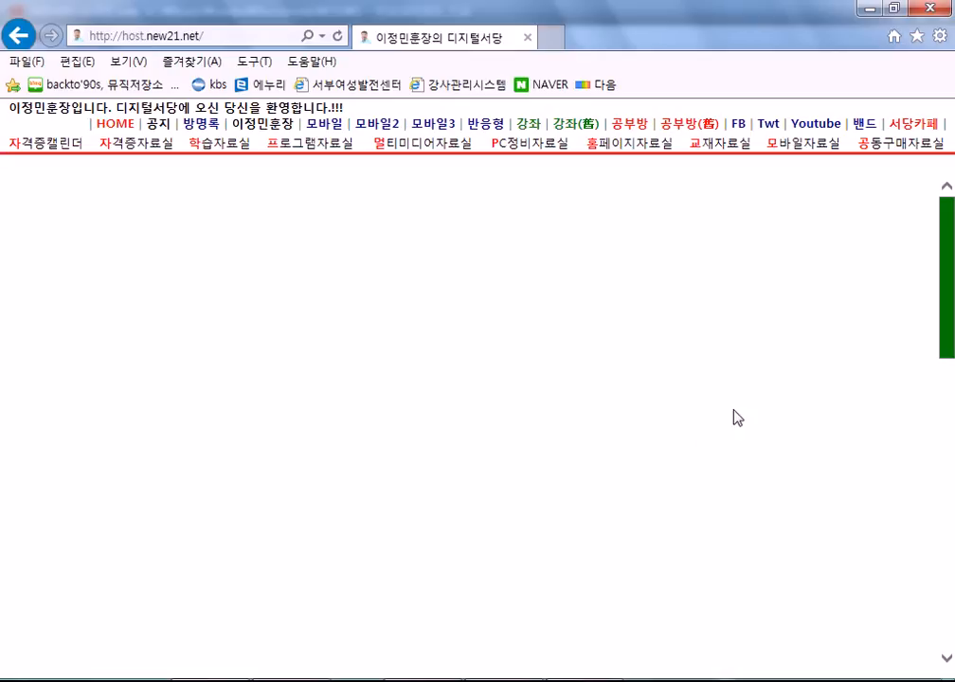
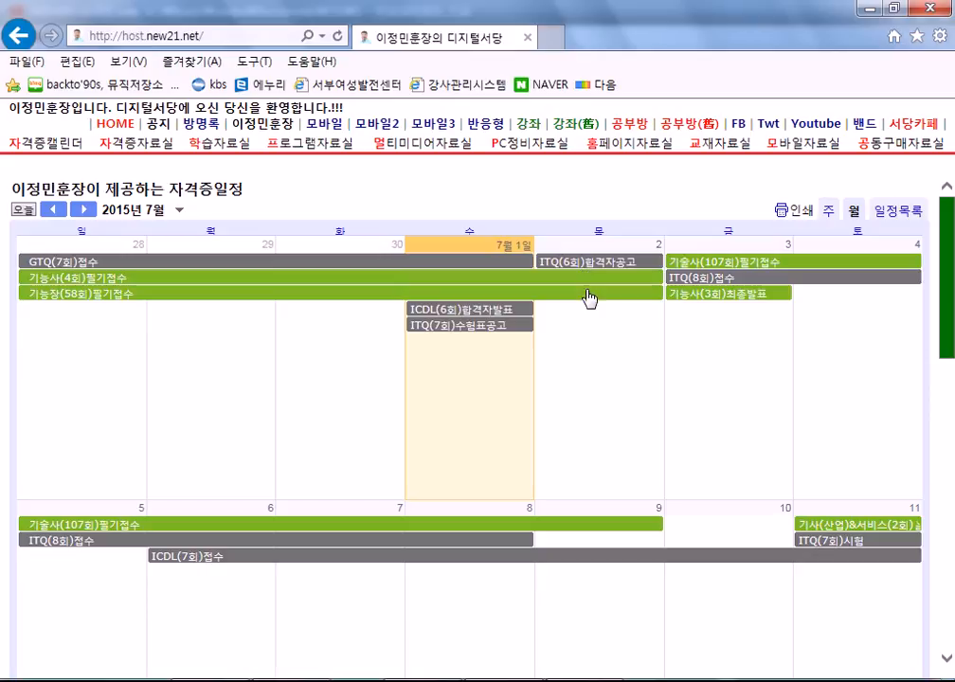
Scroll through the July 2015 자격증 calendar's exam registration and announcement dates.
{"action": "scroll", "coordinate": [564, 361], "scroll_direction": "down", "scroll_amount": 3}
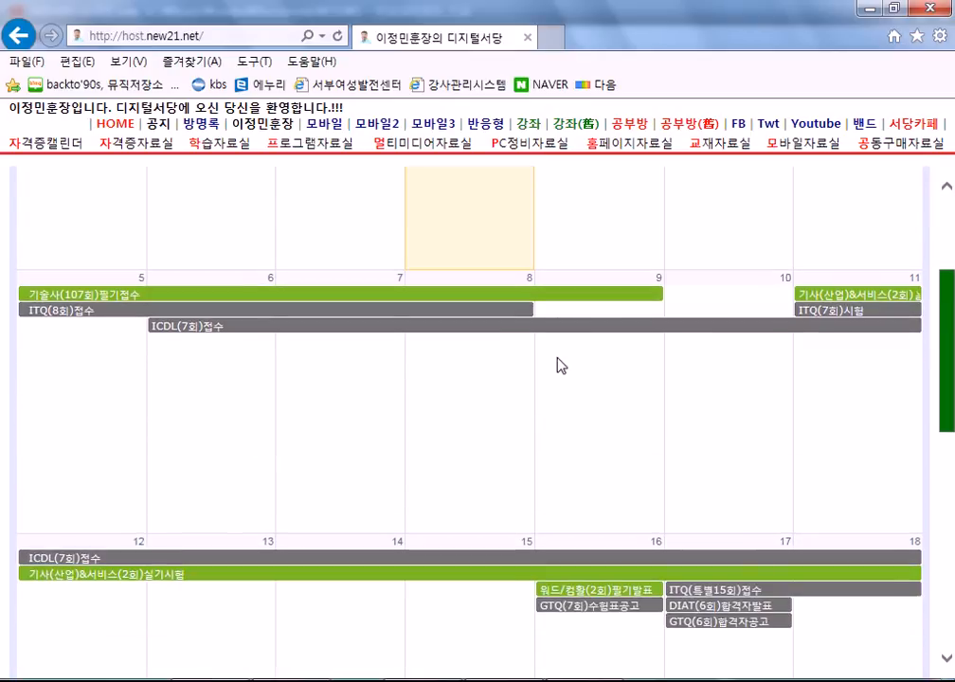
{"action": "scroll", "coordinate": [559, 365], "scroll_direction": "up", "scroll_amount": 2}
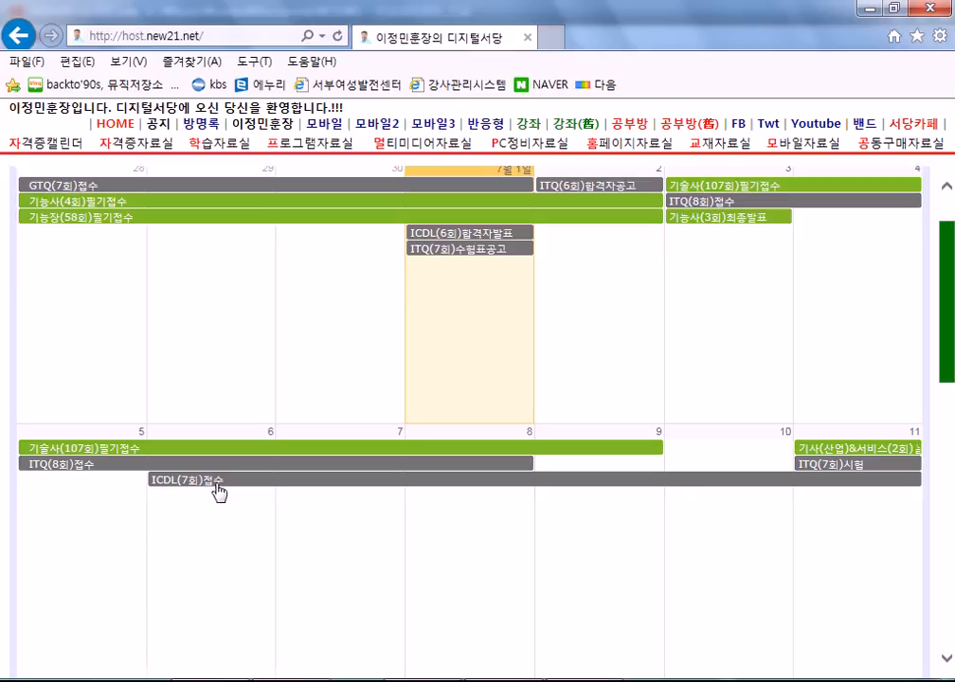
{"action": "scroll", "coordinate": [224, 491], "scroll_direction": "up", "scroll_amount": 2}
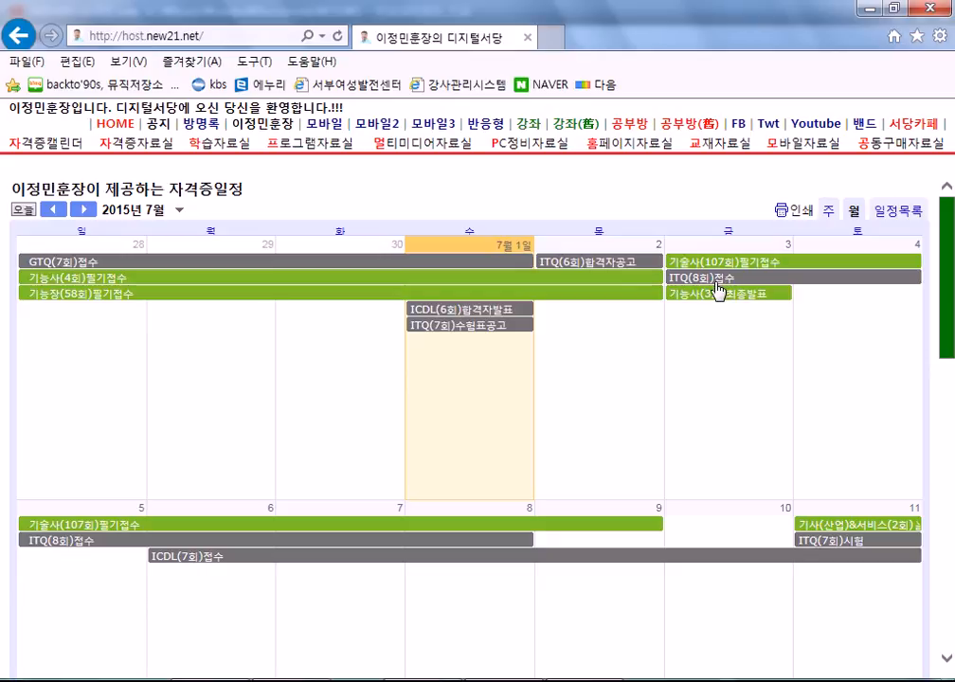
{"action": "scroll", "coordinate": [282, 349], "scroll_direction": "down", "scroll_amount": 3}
{"action": "scroll", "coordinate": [282, 349], "scroll_direction": "down", "scroll_amount": 4}
{"action": "scroll", "coordinate": [464, 414], "scroll_direction": "up", "scroll_amount": 7}
{"action": "scroll", "coordinate": [445, 424], "scroll_direction": "down", "scroll_amount": 8}
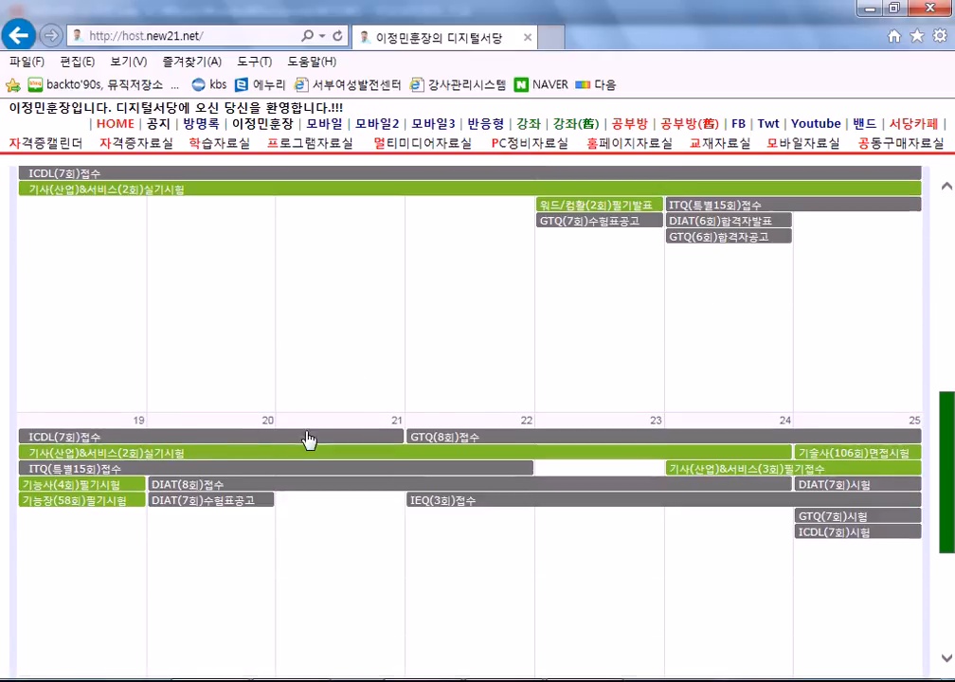
{"action": "scroll", "coordinate": [187, 441], "scroll_direction": "up", "scroll_amount": 8}
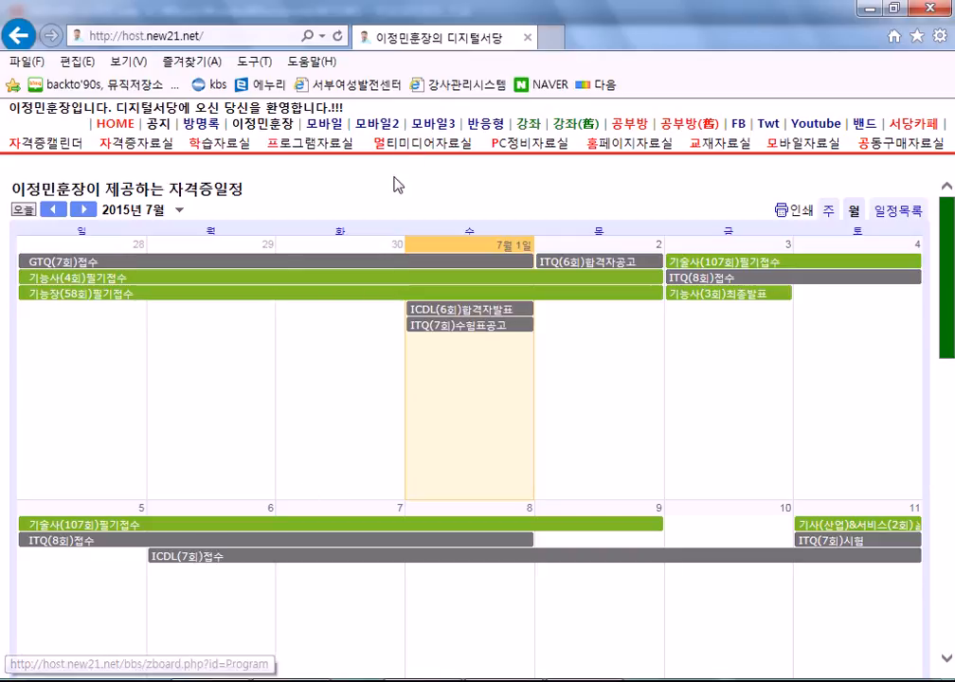
{"action": "left_click", "coordinate": [528, 124]}
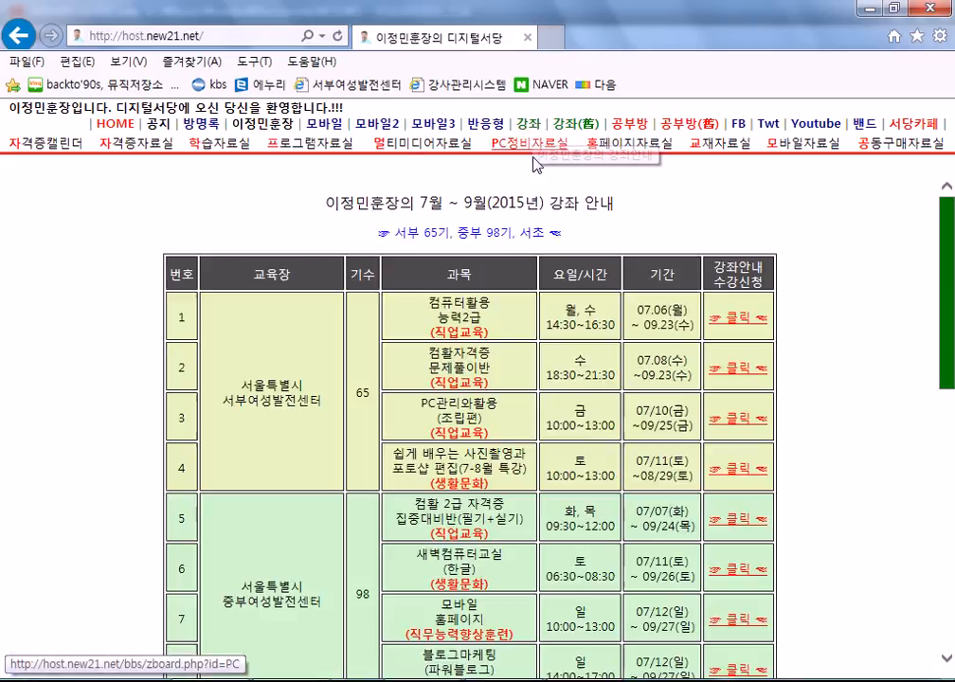
{"action": "scroll", "coordinate": [188, 514], "scroll_direction": "down", "scroll_amount": 2}
{"action": "scroll", "coordinate": [188, 513], "scroll_direction": "up", "scroll_amount": 2}
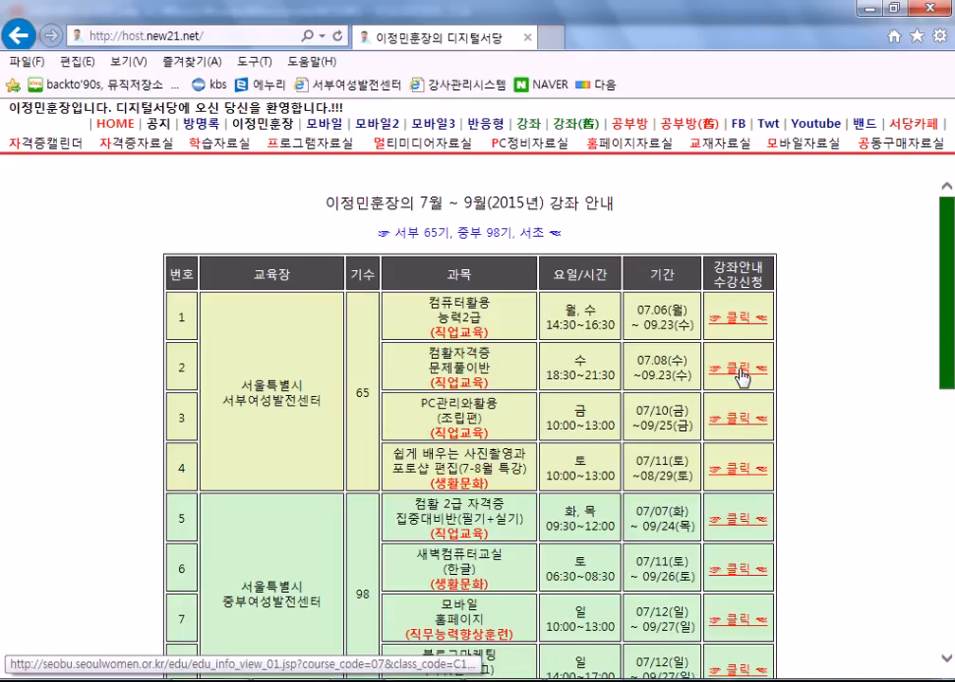
{"action": "scroll", "coordinate": [734, 375], "scroll_direction": "down", "scroll_amount": 1}
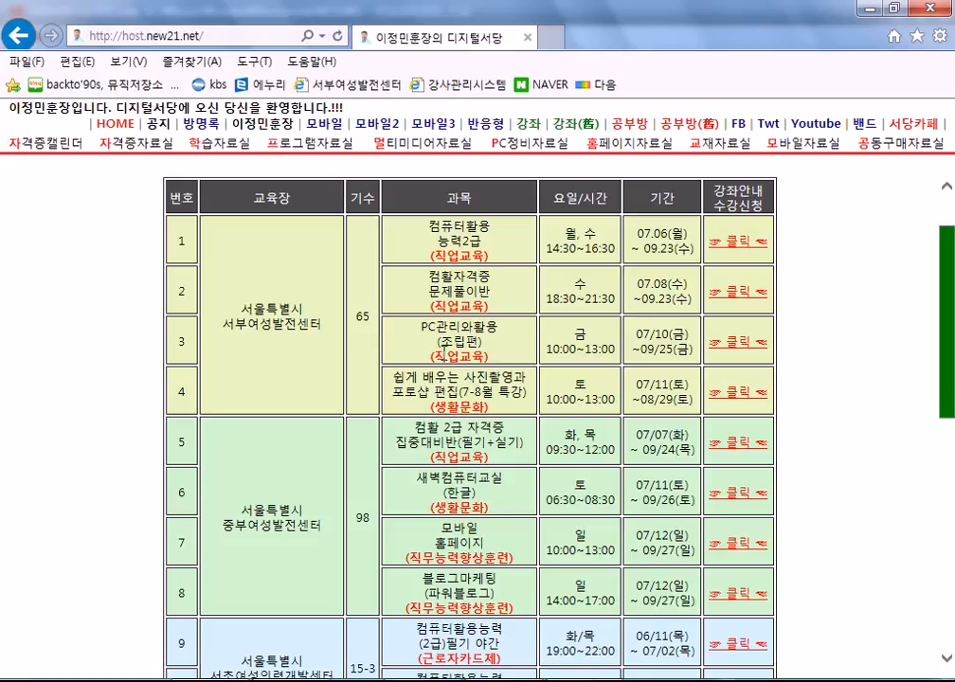
{"action": "left_click_drag", "start_coordinate": [392, 375], "coordinate": [496, 414]}
{"action": "left_click", "coordinate": [496, 412]}
{"action": "scroll", "coordinate": [490, 420], "scroll_direction": "down", "scroll_amount": 3}
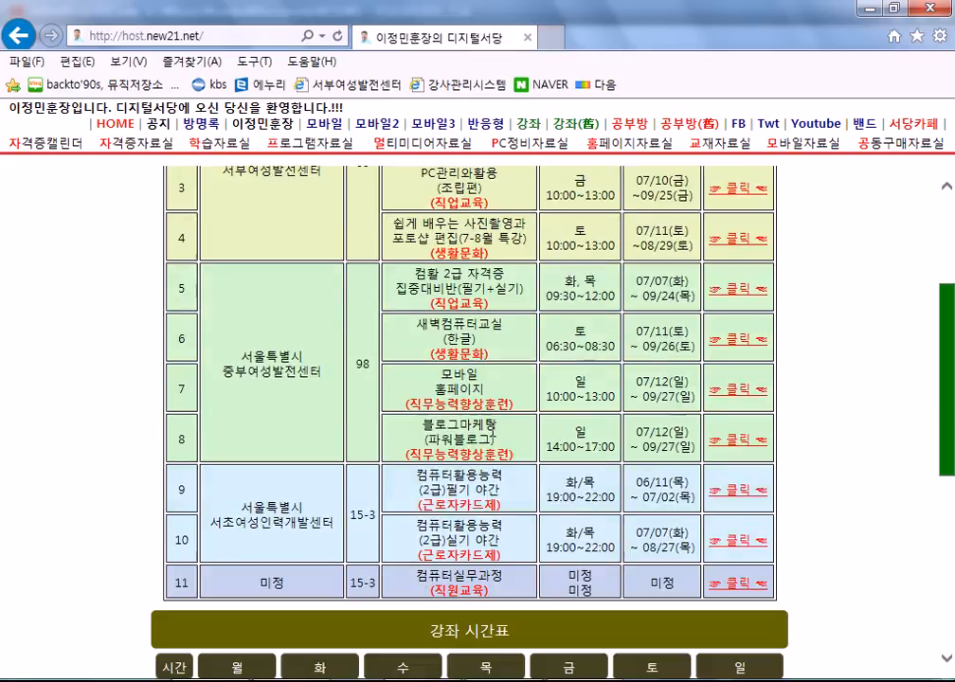
{"action": "left_click_drag", "start_coordinate": [395, 225], "coordinate": [493, 254]}
{"action": "left_click", "coordinate": [498, 254]}
{"action": "scroll", "coordinate": [498, 254], "scroll_direction": "up", "scroll_amount": 2}
{"action": "left_click_drag", "start_coordinate": [393, 300], "coordinate": [488, 331]}
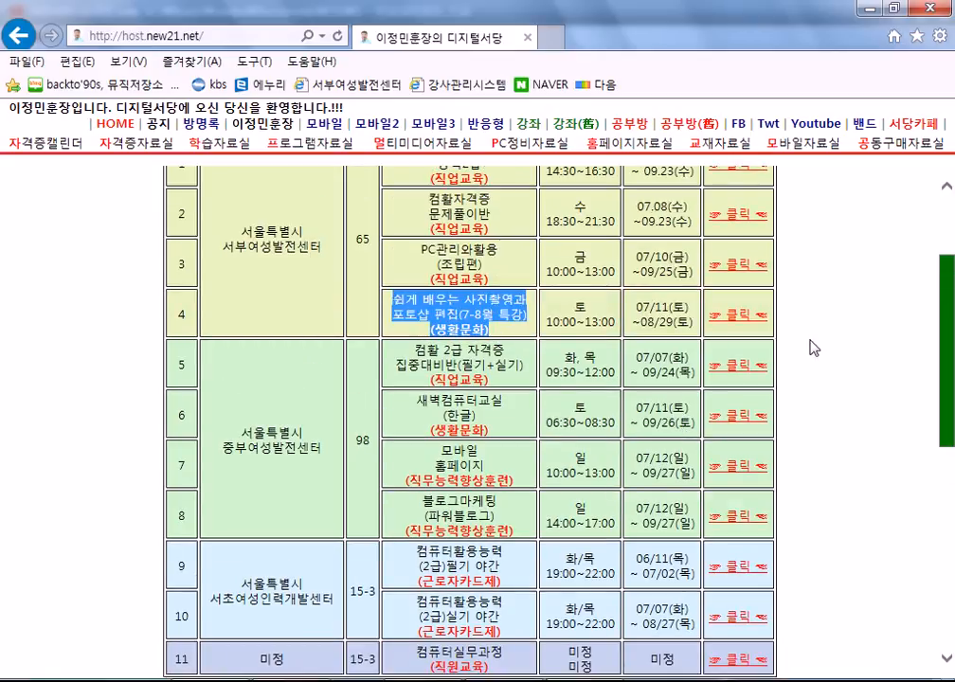
{"action": "left_click", "coordinate": [833, 392]}
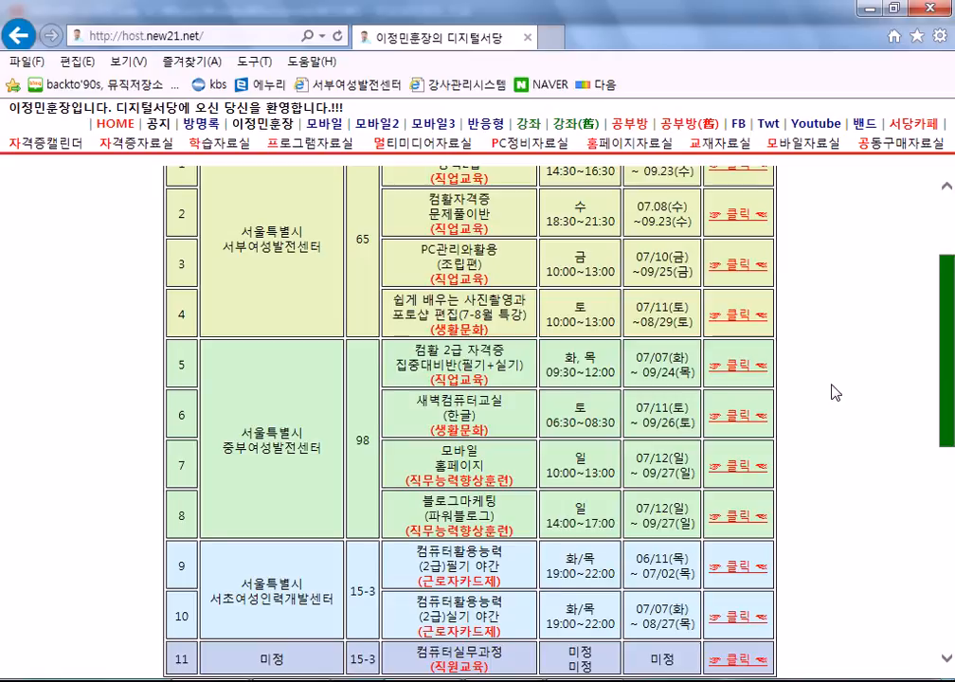
{"action": "scroll", "coordinate": [834, 391], "scroll_direction": "down", "scroll_amount": 2}
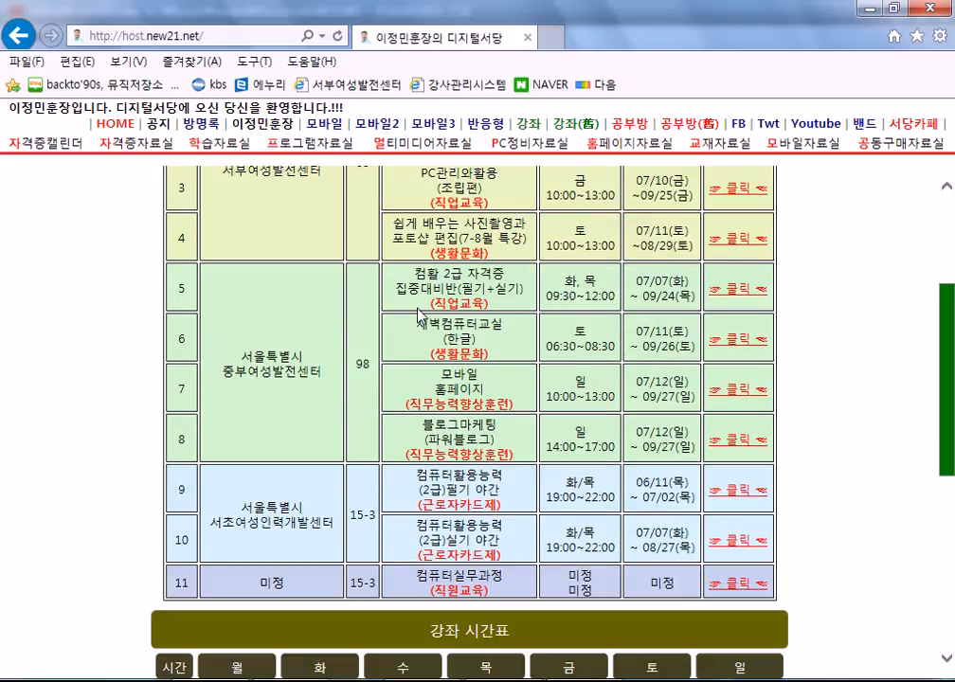
{"action": "scroll", "coordinate": [459, 449], "scroll_direction": "down", "scroll_amount": 4}
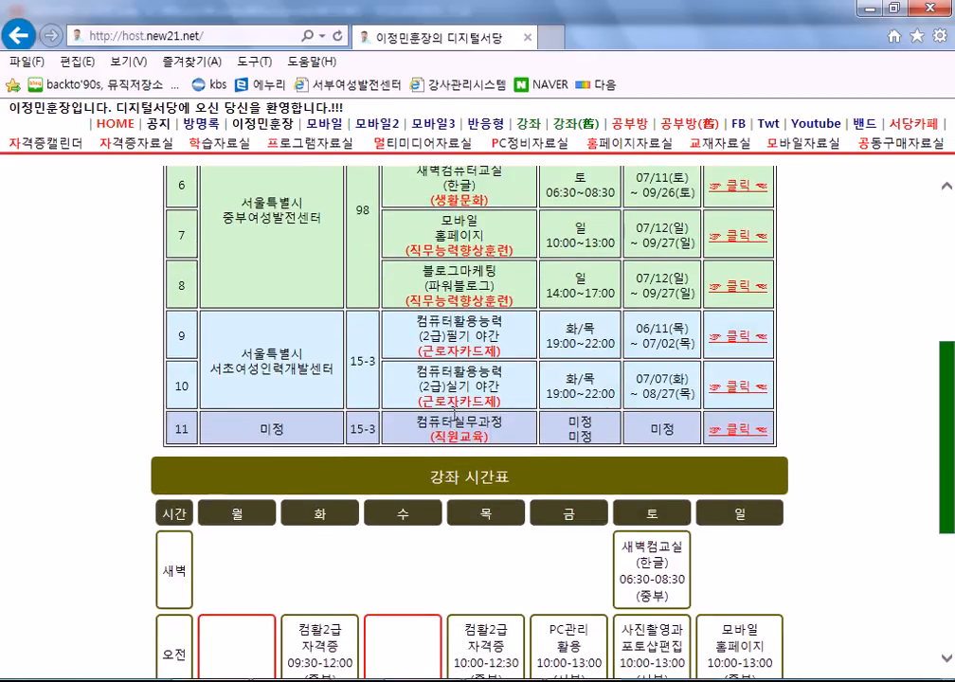
{"action": "left_click_drag", "start_coordinate": [422, 324], "coordinate": [509, 393]}
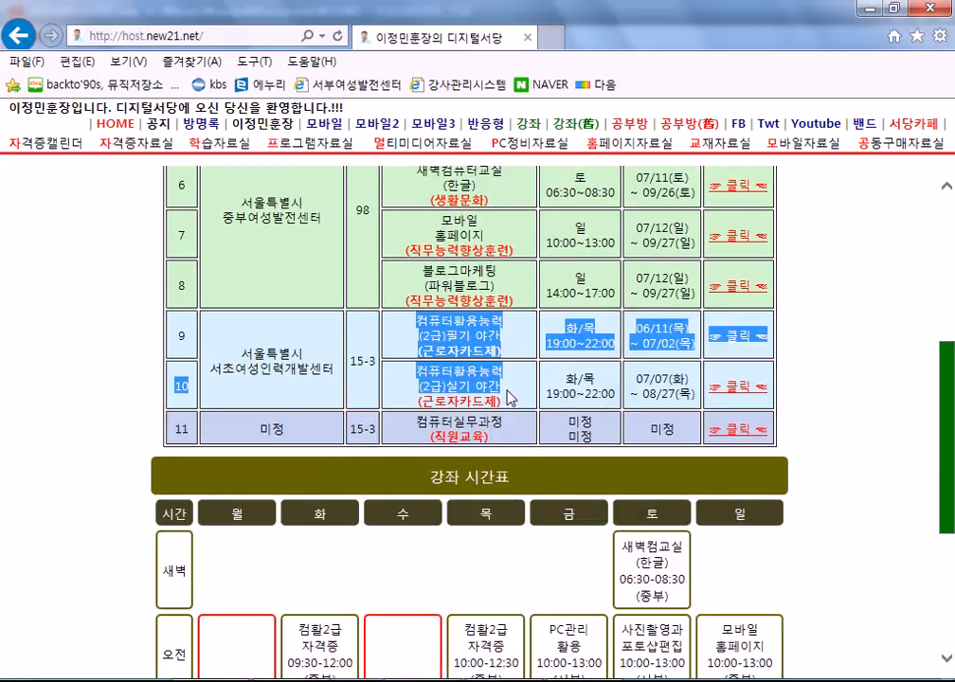
{"action": "left_click", "coordinate": [508, 393]}
{"action": "scroll", "coordinate": [509, 398], "scroll_direction": "down", "scroll_amount": 2}
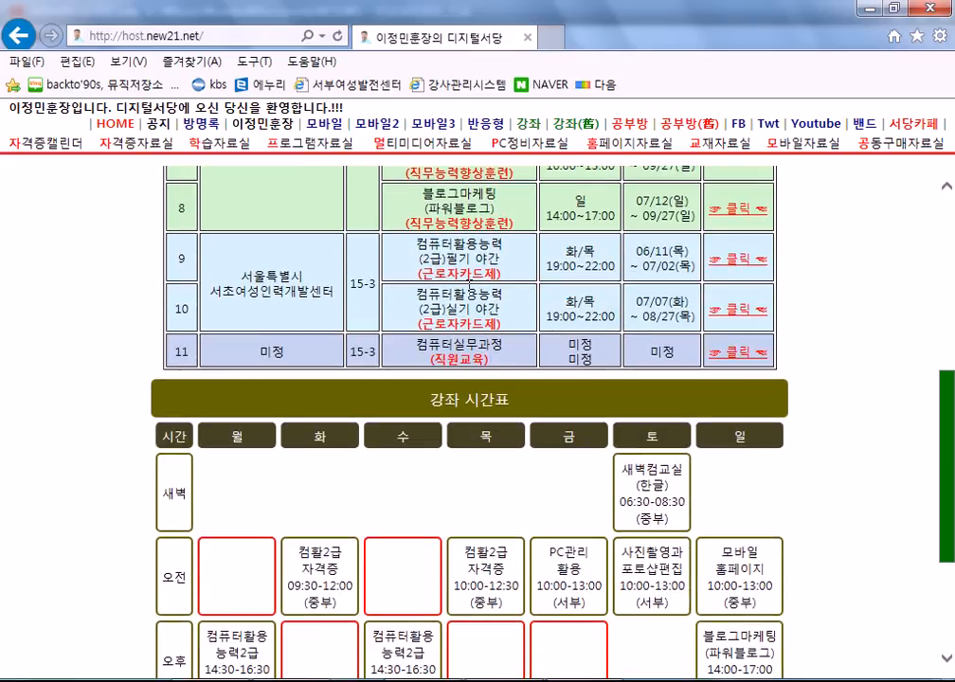
{"action": "scroll", "coordinate": [469, 284], "scroll_direction": "up", "scroll_amount": 2}
{"action": "scroll", "coordinate": [473, 303], "scroll_direction": "down", "scroll_amount": 2}
{"action": "scroll", "coordinate": [484, 328], "scroll_direction": "up", "scroll_amount": 3}
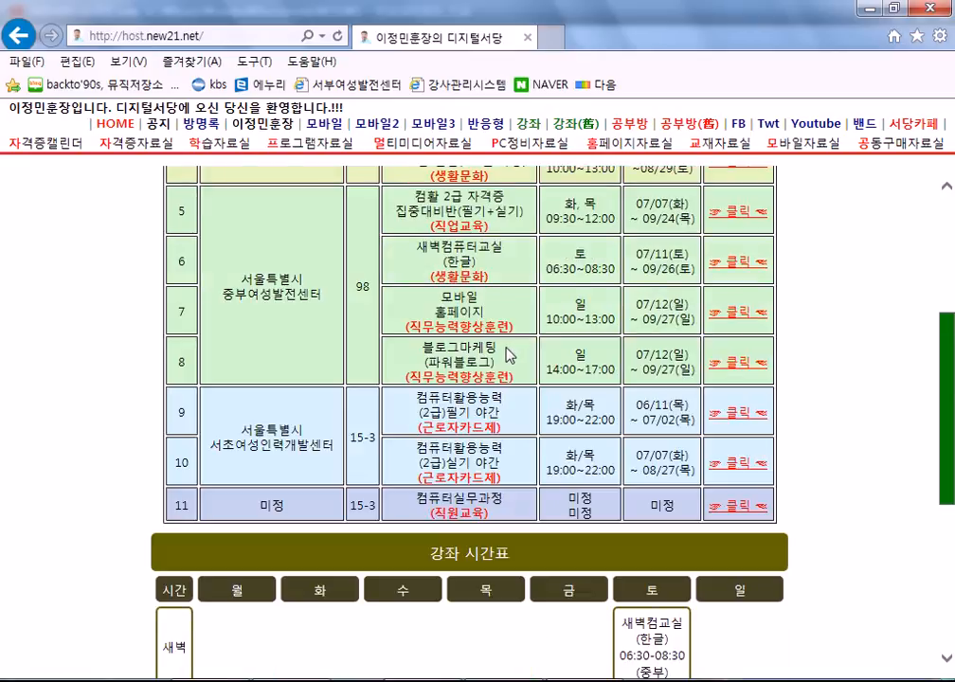
{"action": "scroll", "coordinate": [488, 392], "scroll_direction": "down", "scroll_amount": 1}
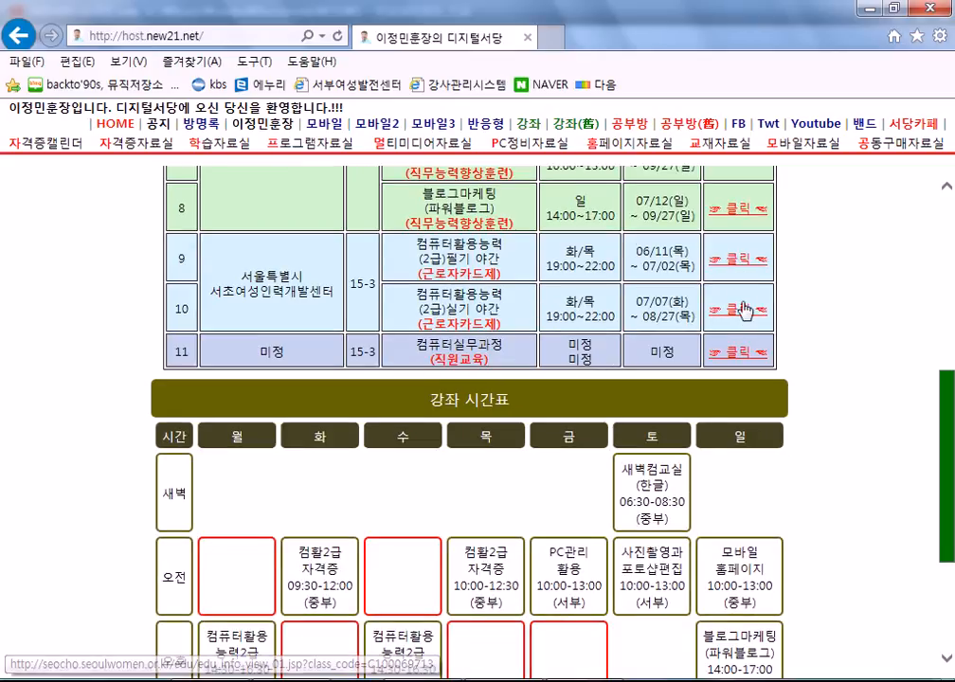
Open row 10's evening 컴퓨터활용능력2급 practical course page, then return to the course table.
{"action": "left_click", "coordinate": [516, 294]}
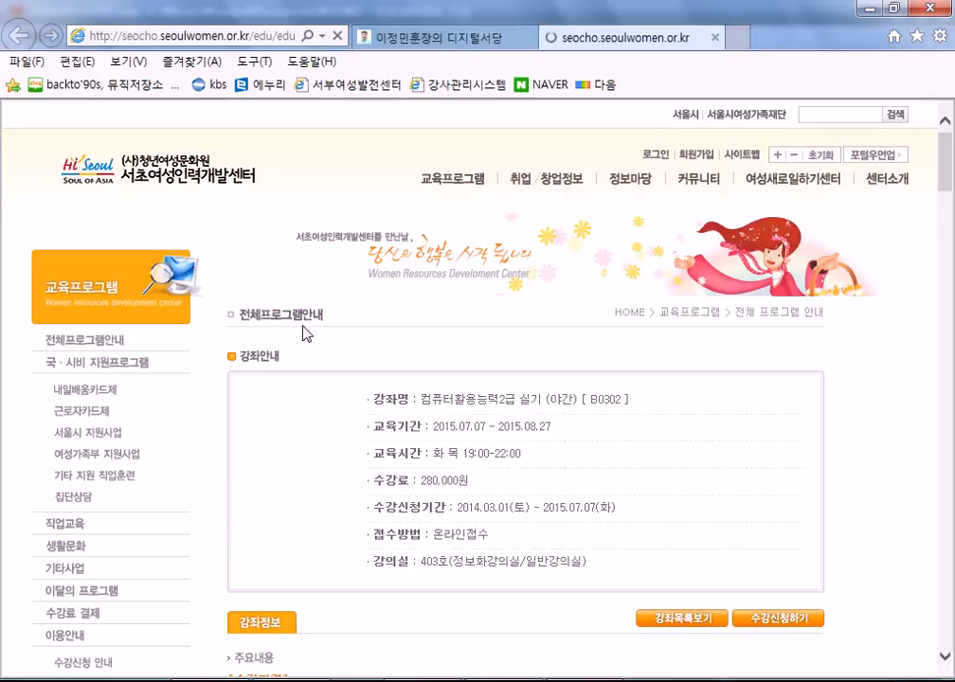
{"action": "scroll", "coordinate": [424, 401], "scroll_direction": "down", "scroll_amount": 3}
{"action": "scroll", "coordinate": [424, 402], "scroll_direction": "up", "scroll_amount": 2}
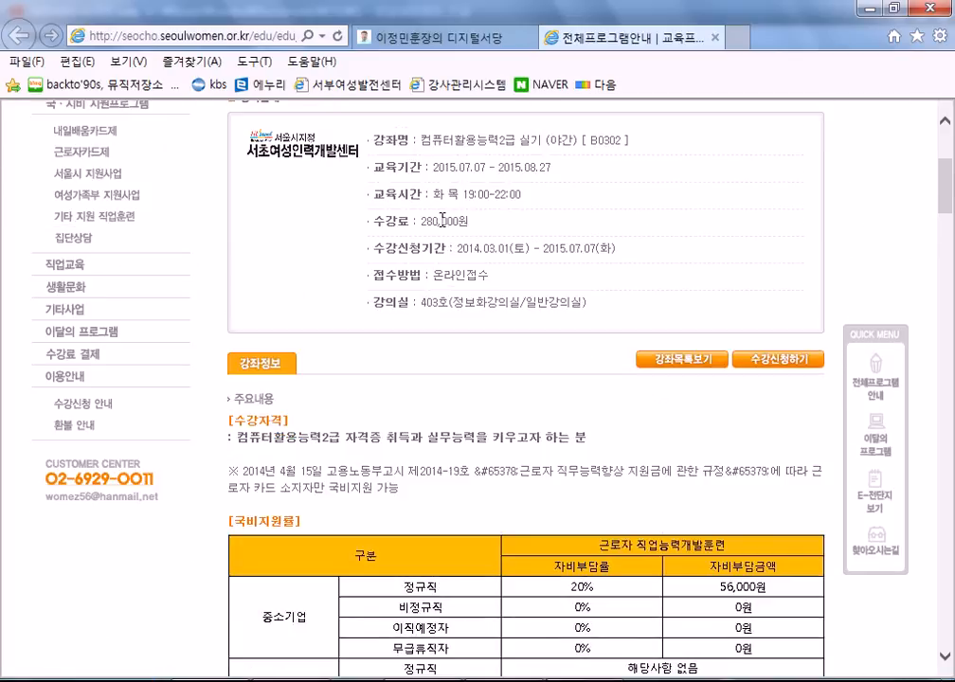
{"action": "left_click", "coordinate": [369, 37]}
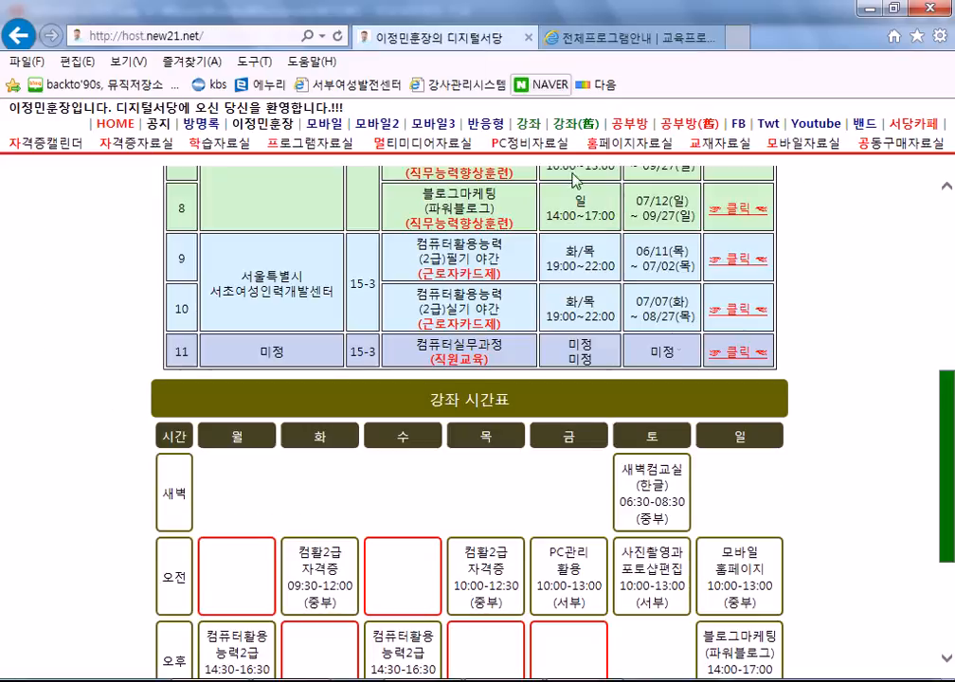
Open and view row 9's evening written course page, then return to the course table.
{"action": "left_click", "coordinate": [738, 261]}
{"action": "left_click", "coordinate": [616, 38]}
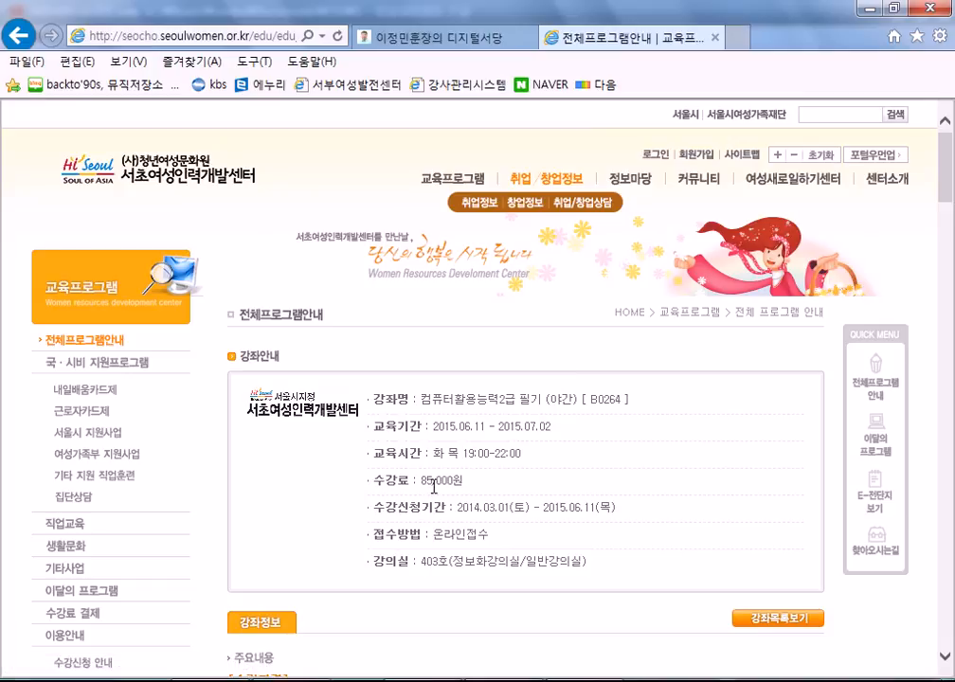
{"action": "scroll", "coordinate": [432, 487], "scroll_direction": "down", "scroll_amount": 2}
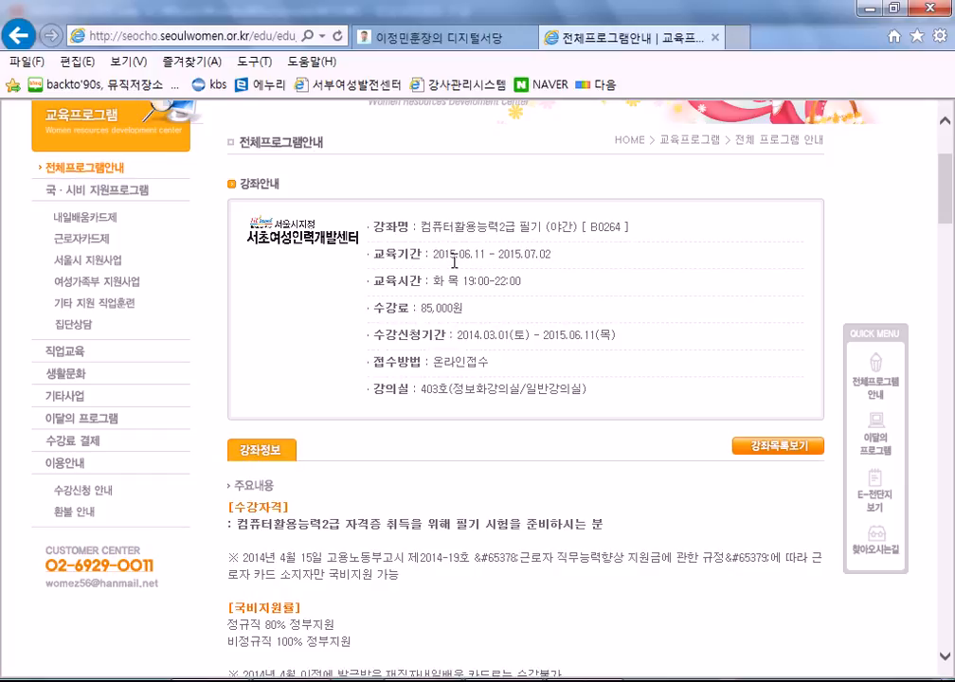
{"action": "left_click", "coordinate": [417, 36]}
Review the course table and briefly highlight row 1's course name.
{"action": "scroll", "coordinate": [508, 374], "scroll_direction": "up", "scroll_amount": 3}
{"action": "scroll", "coordinate": [509, 374], "scroll_direction": "up", "scroll_amount": 1}
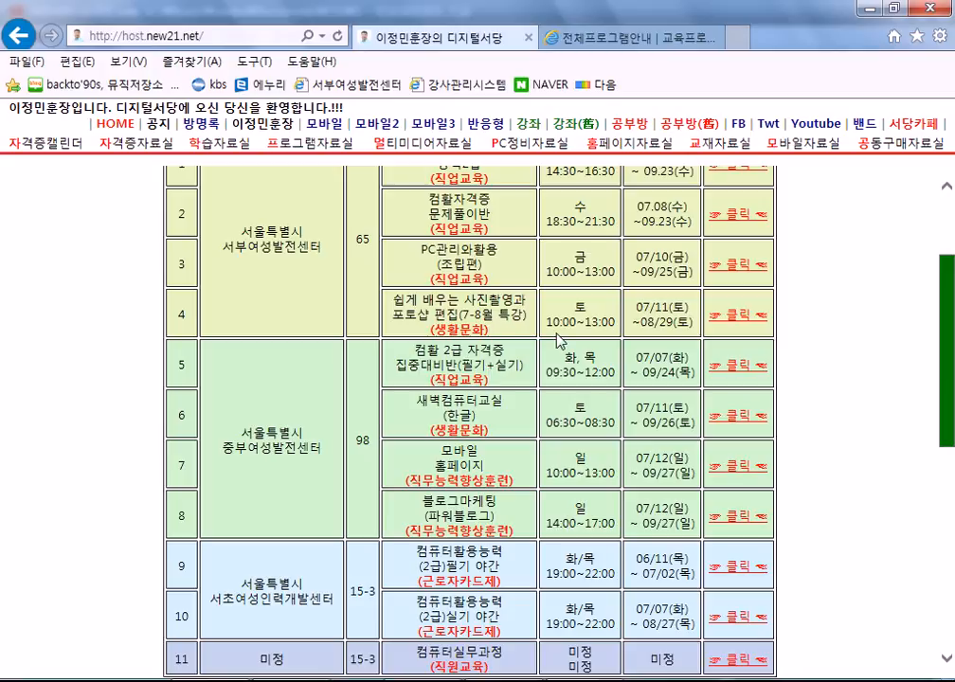
{"action": "scroll", "coordinate": [559, 341], "scroll_direction": "down", "scroll_amount": 3}
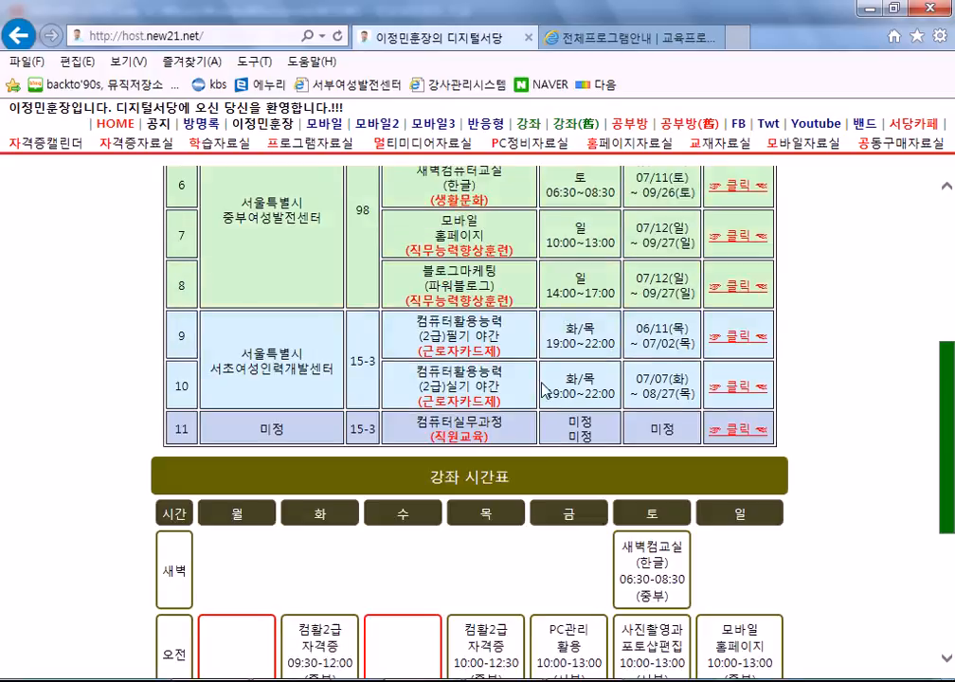
{"action": "scroll", "coordinate": [535, 445], "scroll_direction": "down", "scroll_amount": 3}
{"action": "scroll", "coordinate": [519, 484], "scroll_direction": "up", "scroll_amount": 1}
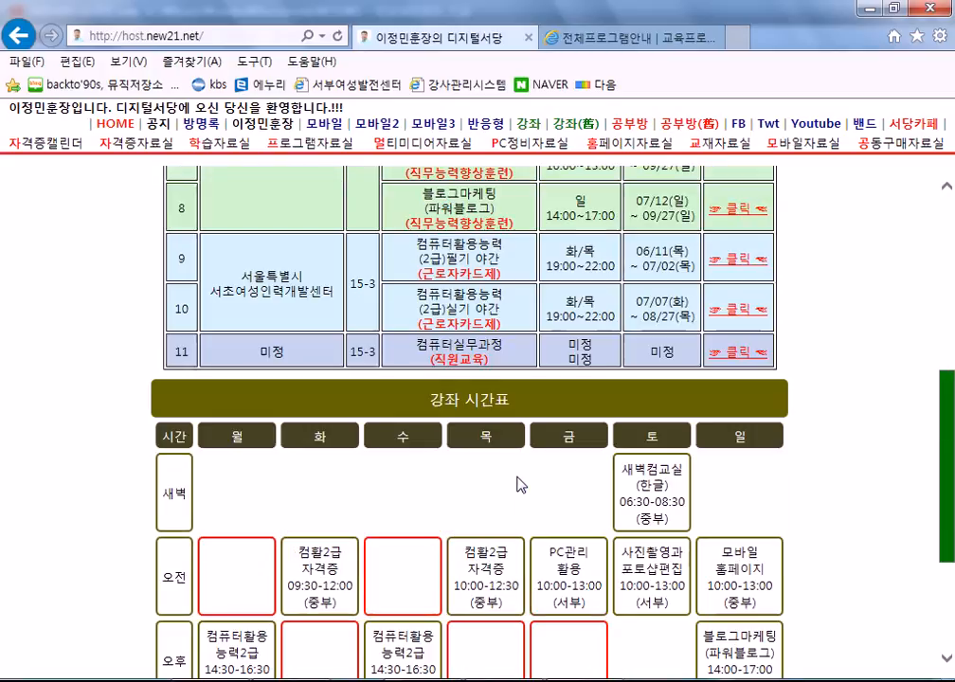
{"action": "scroll", "coordinate": [516, 486], "scroll_direction": "up", "scroll_amount": 5}
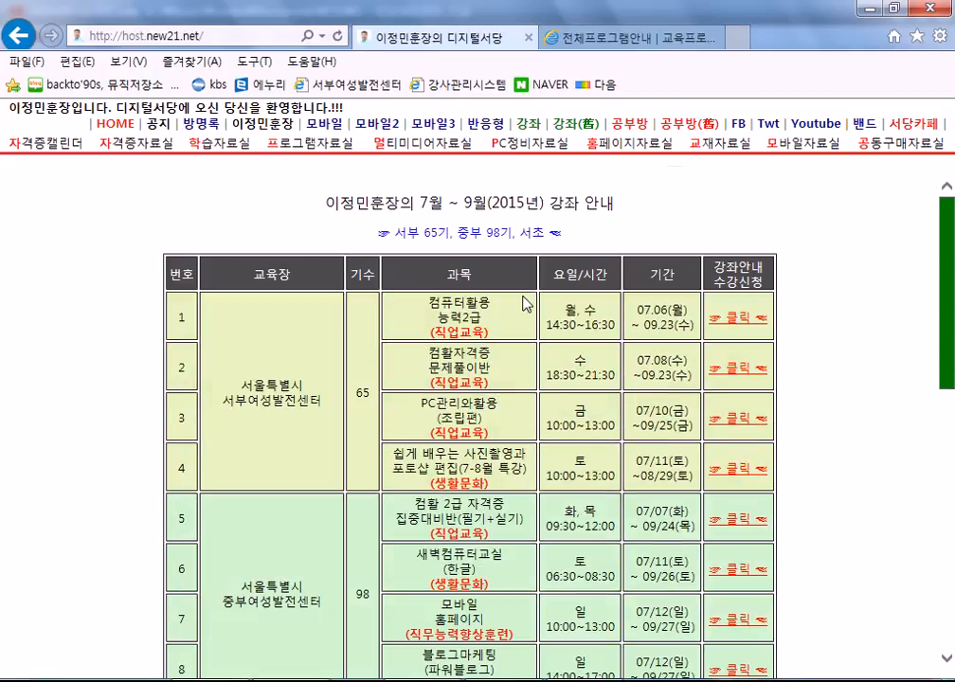
{"action": "left_click_drag", "start_coordinate": [433, 301], "coordinate": [490, 331]}
{"action": "left_click", "coordinate": [387, 305]}
{"action": "scroll", "coordinate": [485, 429], "scroll_direction": "down", "scroll_amount": 3}
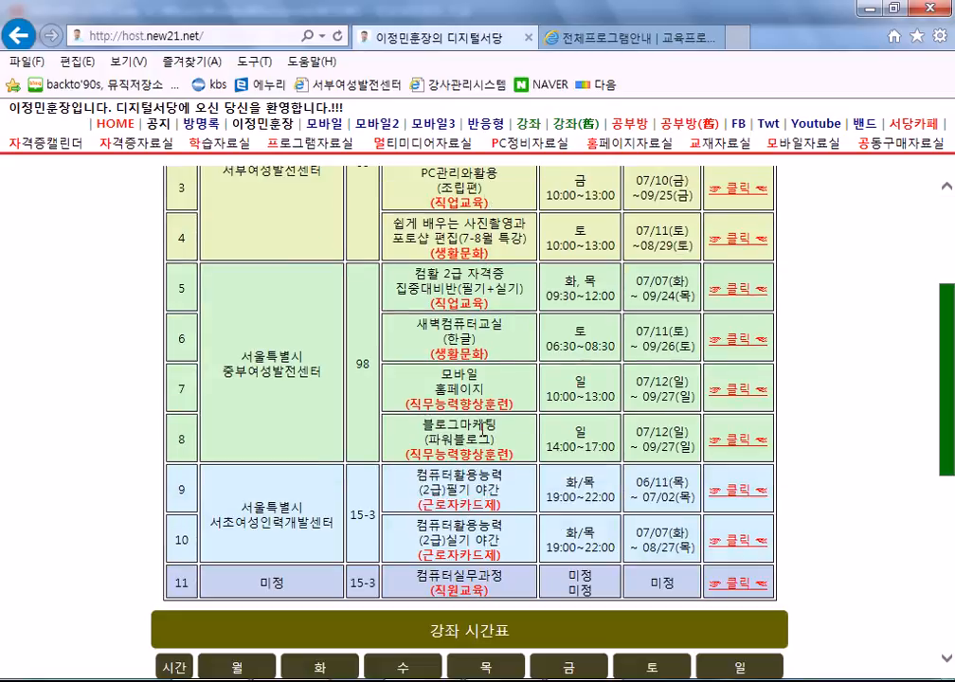
{"action": "scroll", "coordinate": [481, 429], "scroll_direction": "up", "scroll_amount": 3}
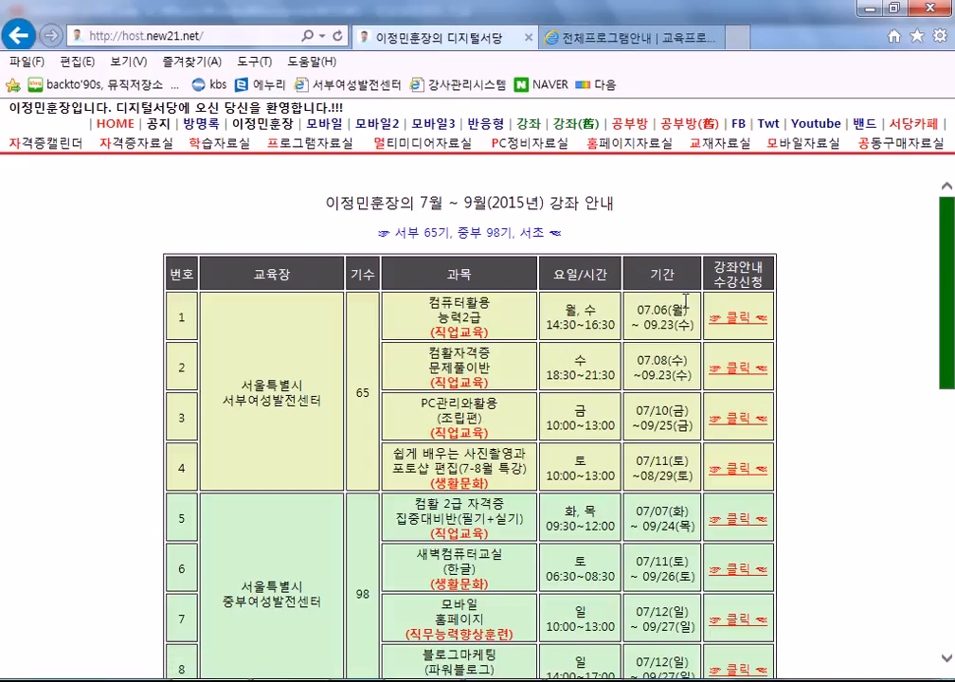
Open row 1's 서부여성발전센터 course page and read its weeks 1–7 and 8–12 plan.
{"action": "left_click", "coordinate": [736, 319]}
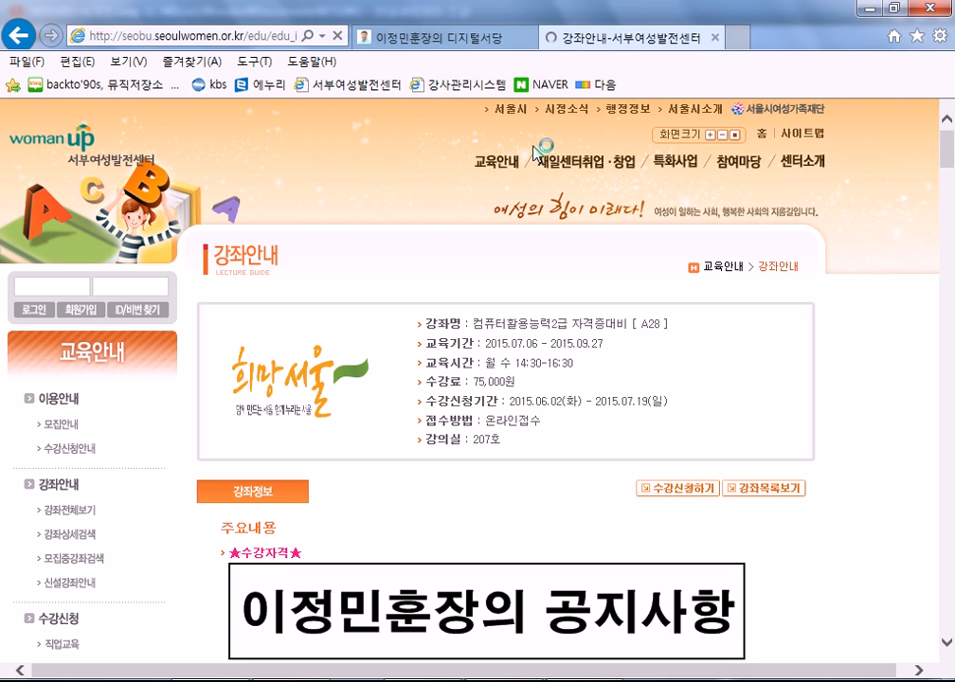
{"action": "scroll", "coordinate": [813, 330], "scroll_direction": "down", "scroll_amount": 7}
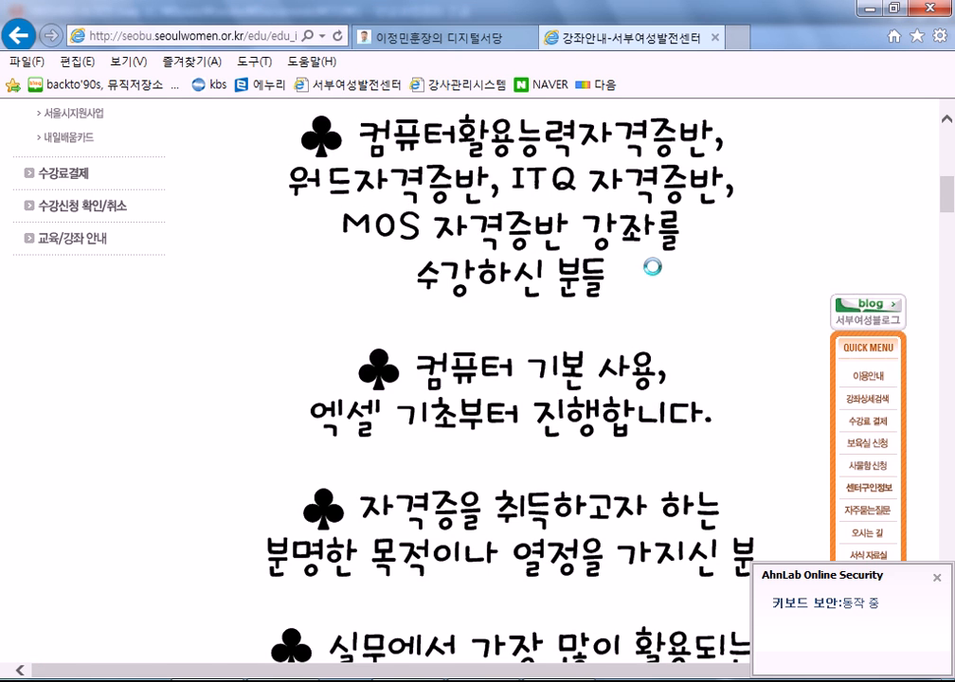
{"action": "scroll", "coordinate": [665, 277], "scroll_direction": "down", "scroll_amount": 10}
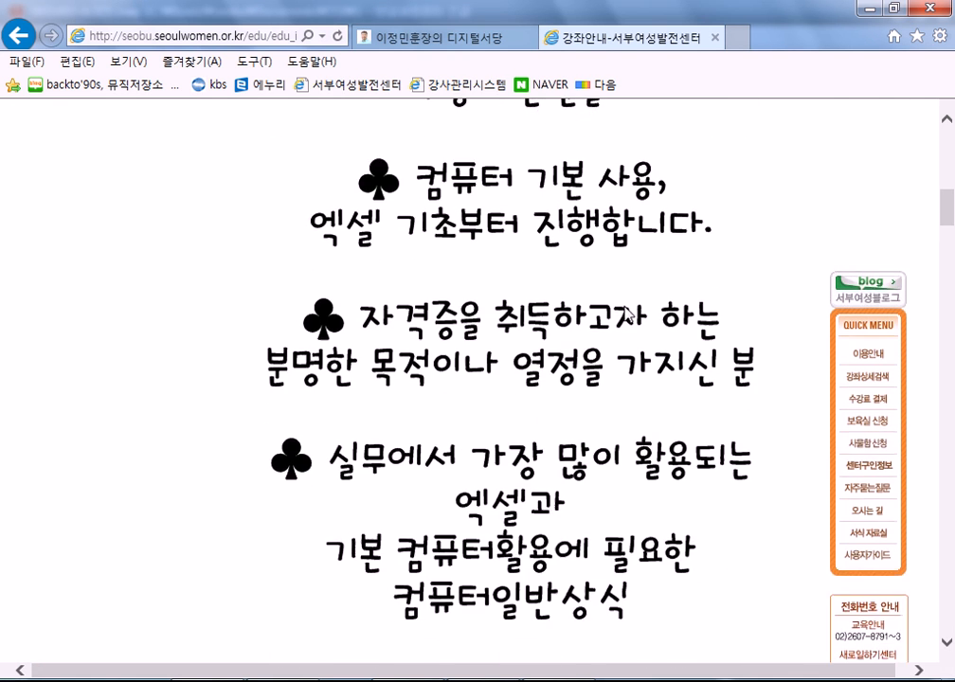
{"action": "scroll", "coordinate": [606, 315], "scroll_direction": "down", "scroll_amount": 4}
{"action": "scroll", "coordinate": [606, 312], "scroll_direction": "up", "scroll_amount": 2}
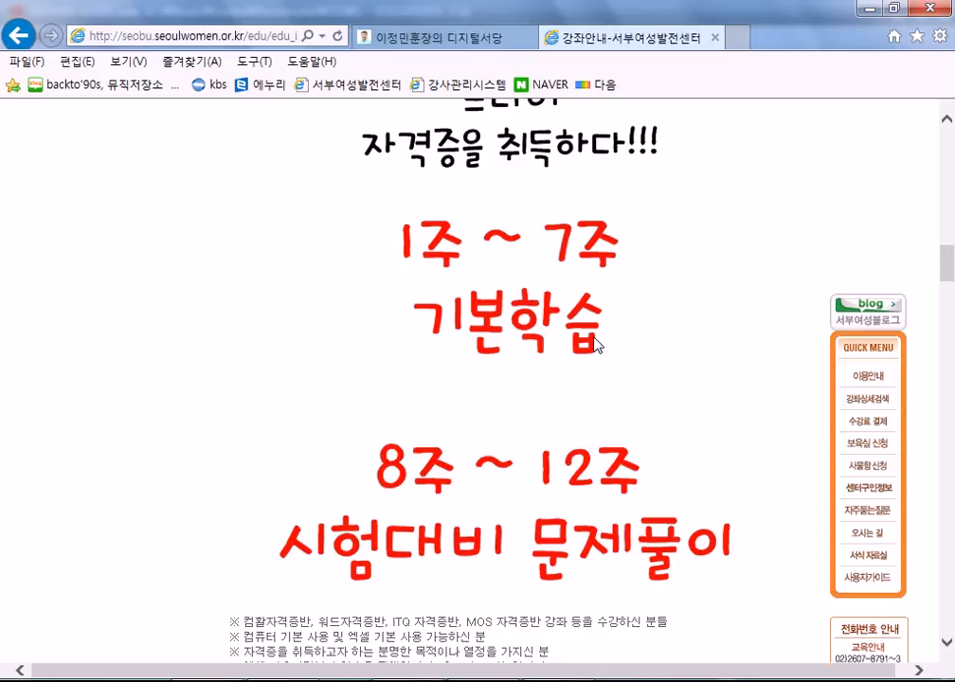
{"action": "scroll", "coordinate": [596, 345], "scroll_direction": "down", "scroll_amount": 2}
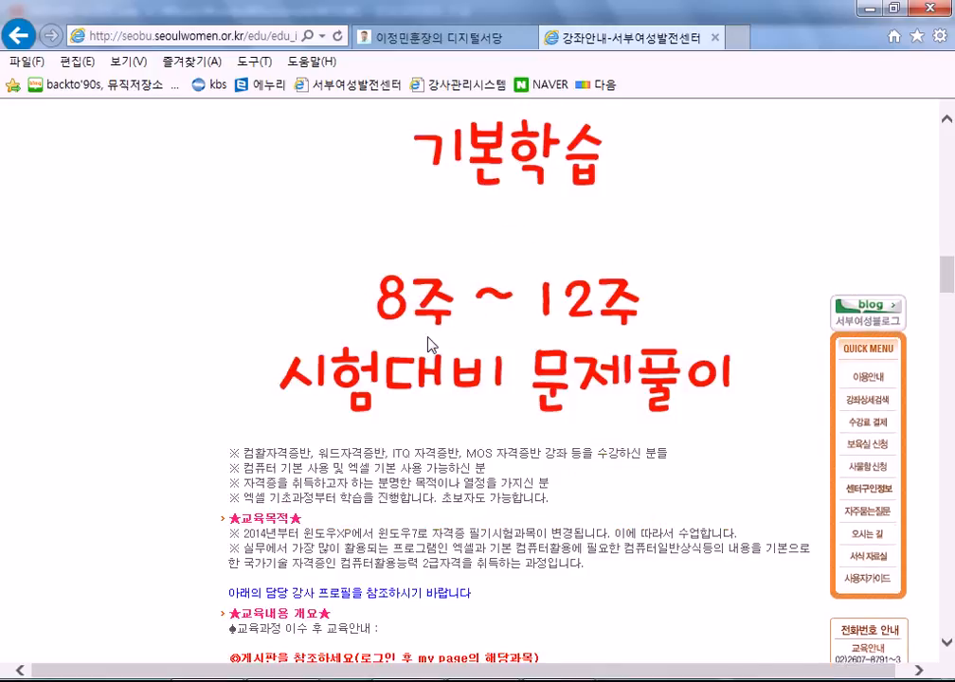
{"action": "scroll", "coordinate": [503, 337], "scroll_direction": "up", "scroll_amount": 2}
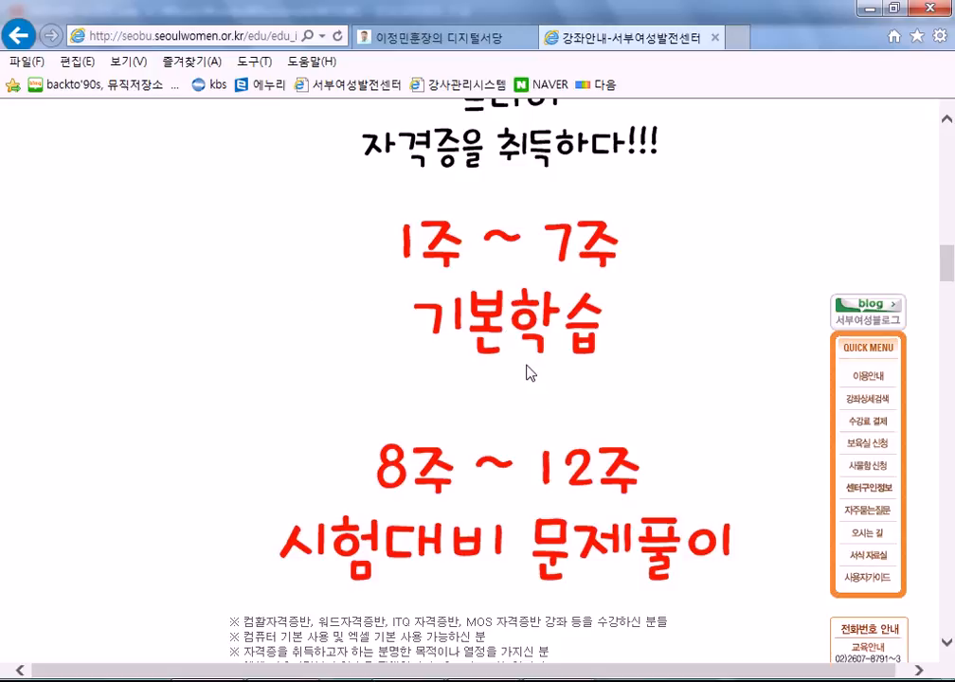